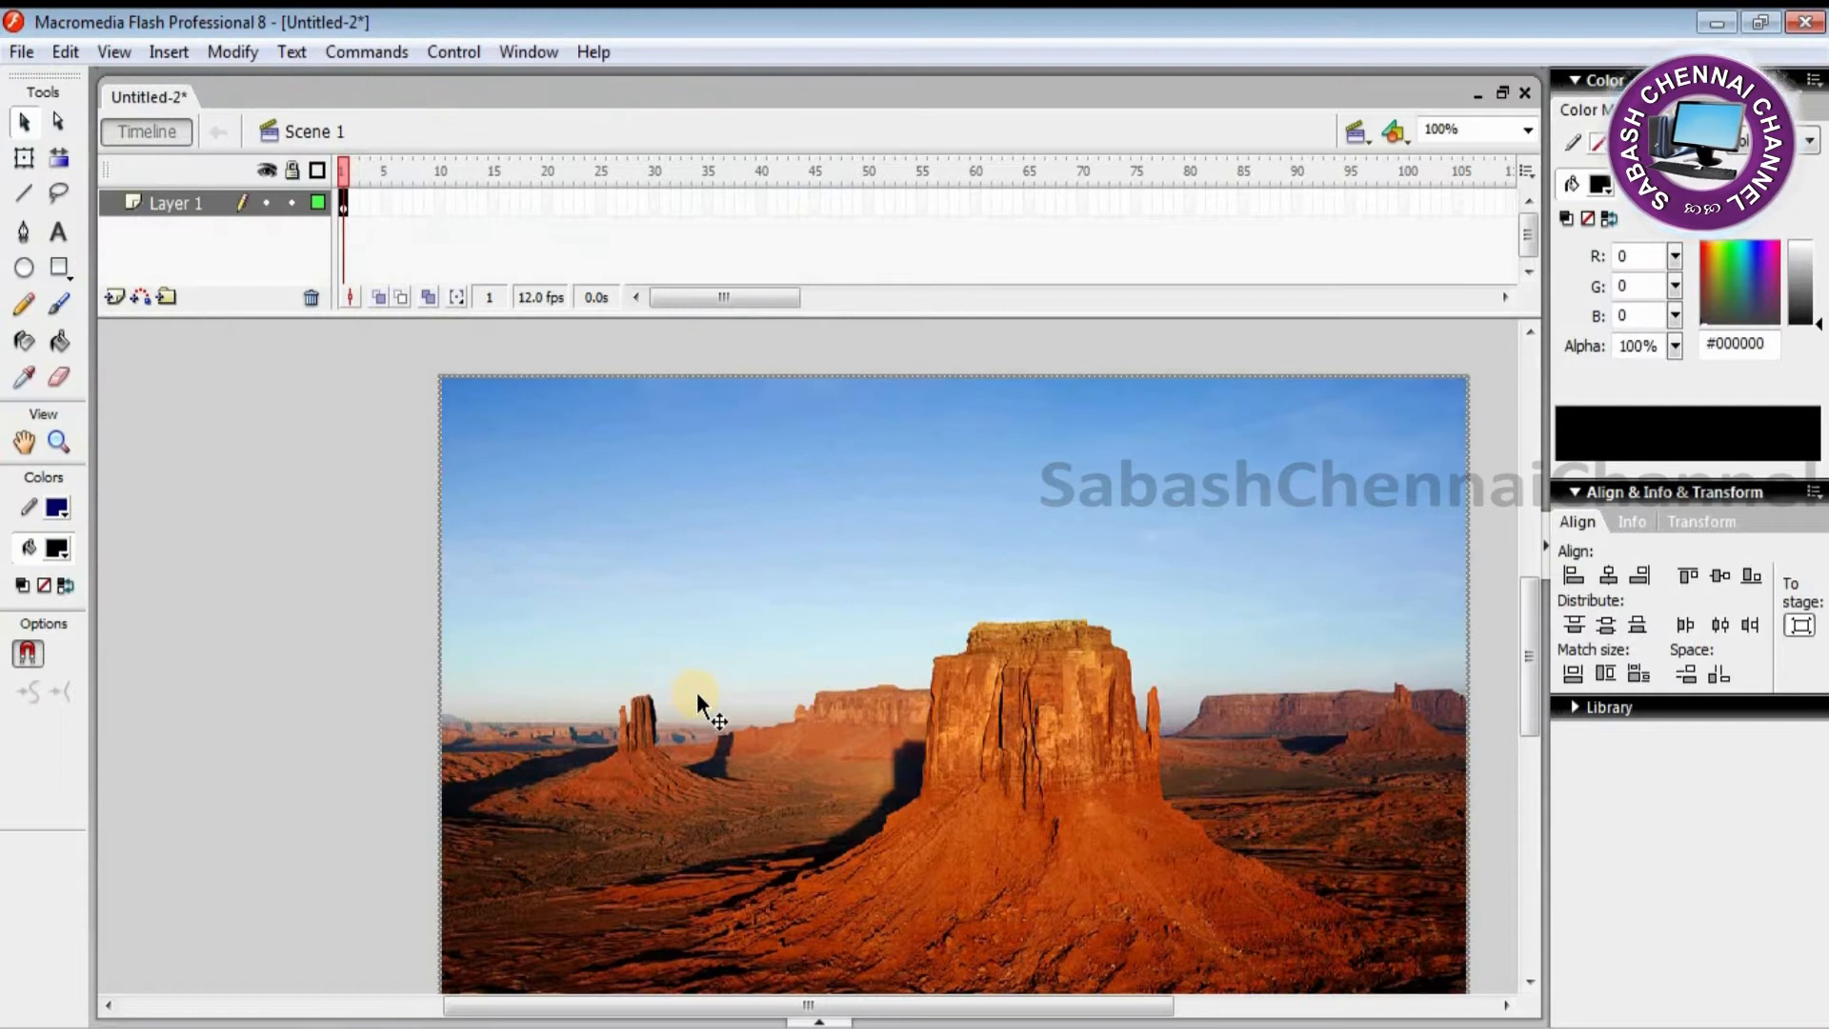
Step: Match the desert picture's width and height to the stage and align it to cover the stage exactly
{"action": "left_click", "coordinate": [1608, 627]}
{"action": "left_click", "coordinate": [1579, 625]}
{"action": "left_click", "coordinate": [1583, 576]}
{"action": "left_click", "coordinate": [1612, 576]}
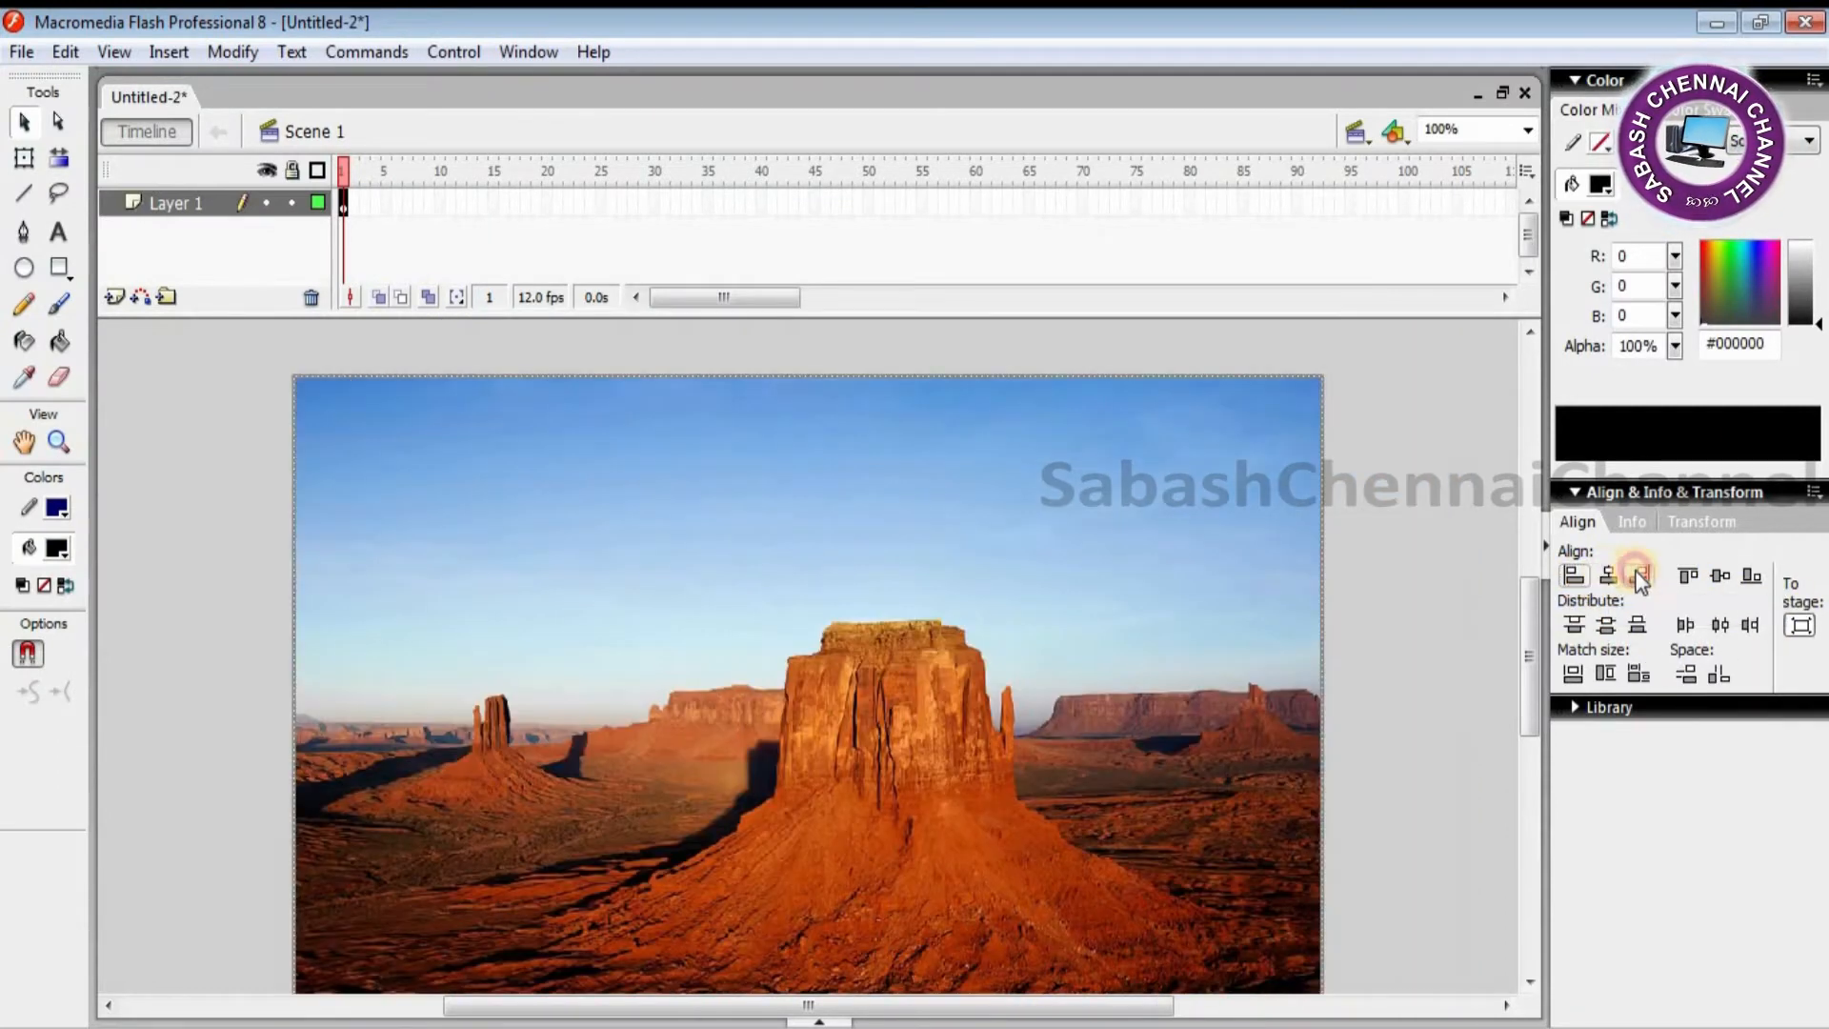
{"action": "left_click", "coordinate": [1636, 575]}
{"action": "left_click", "coordinate": [1635, 628]}
{"action": "left_click", "coordinate": [1639, 674]}
{"action": "left_click", "coordinate": [1576, 674]}
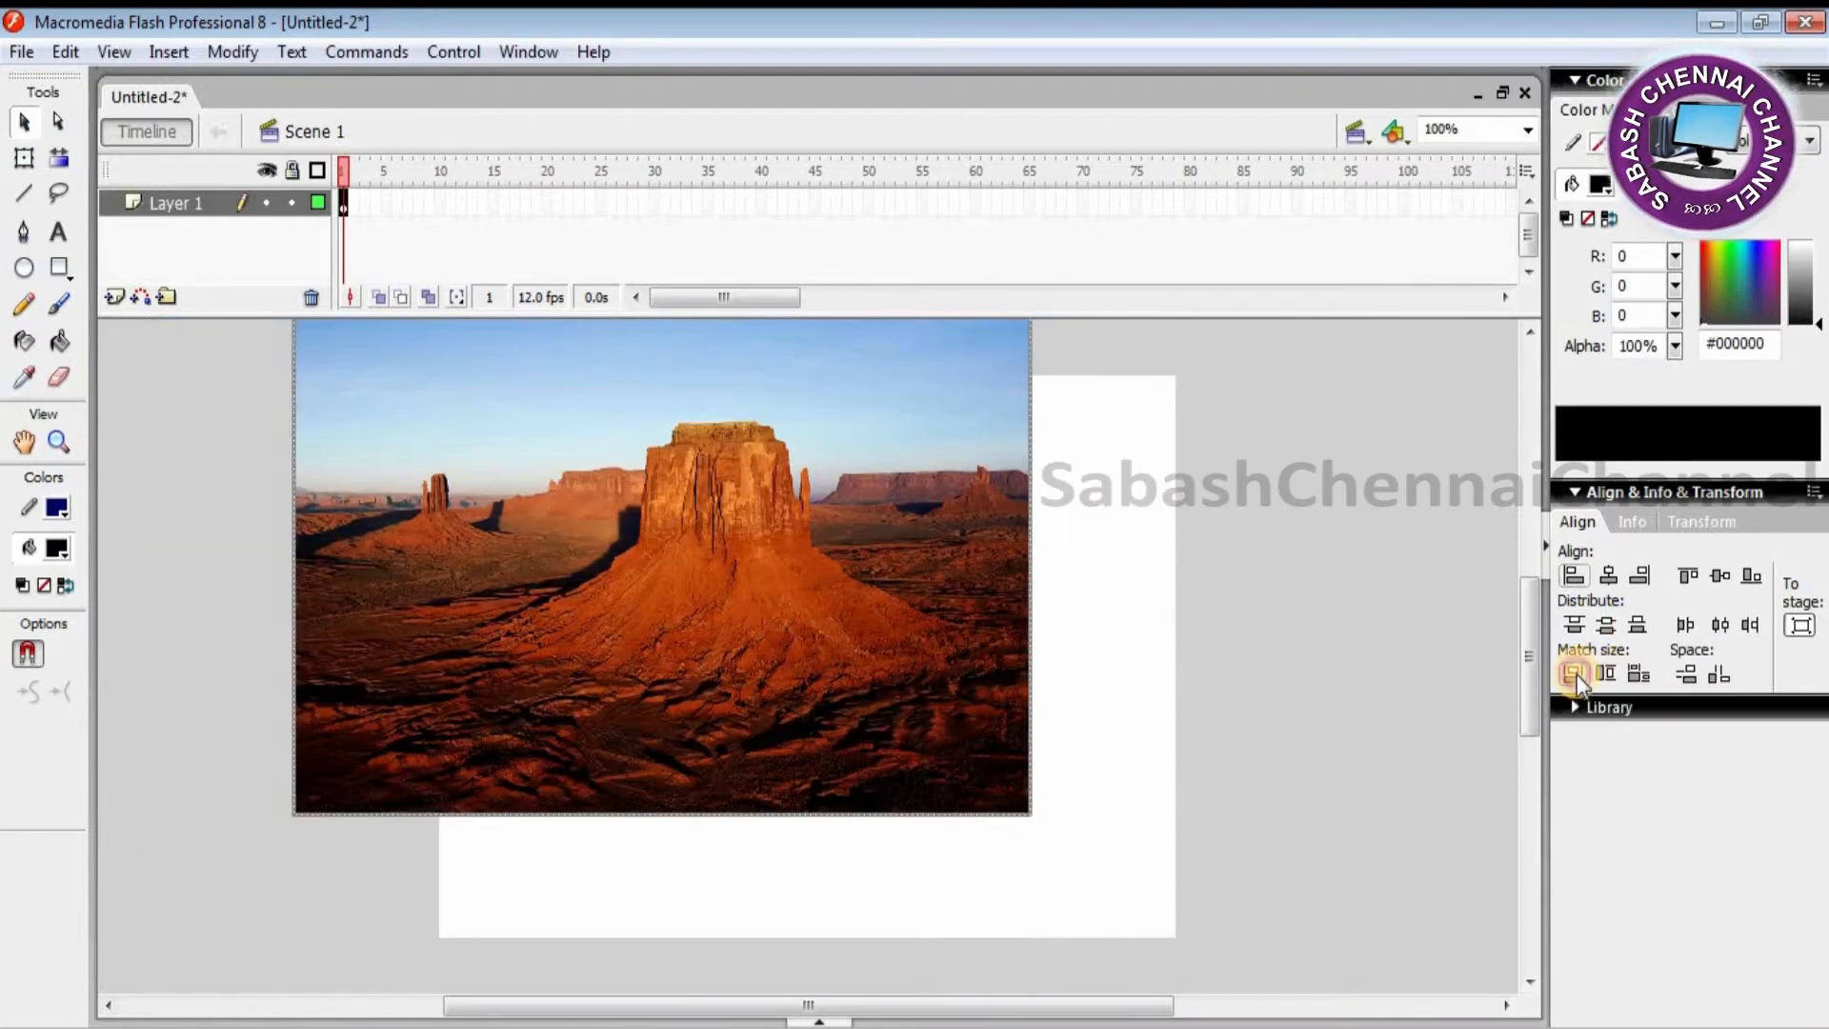
{"action": "left_click", "coordinate": [1579, 625]}
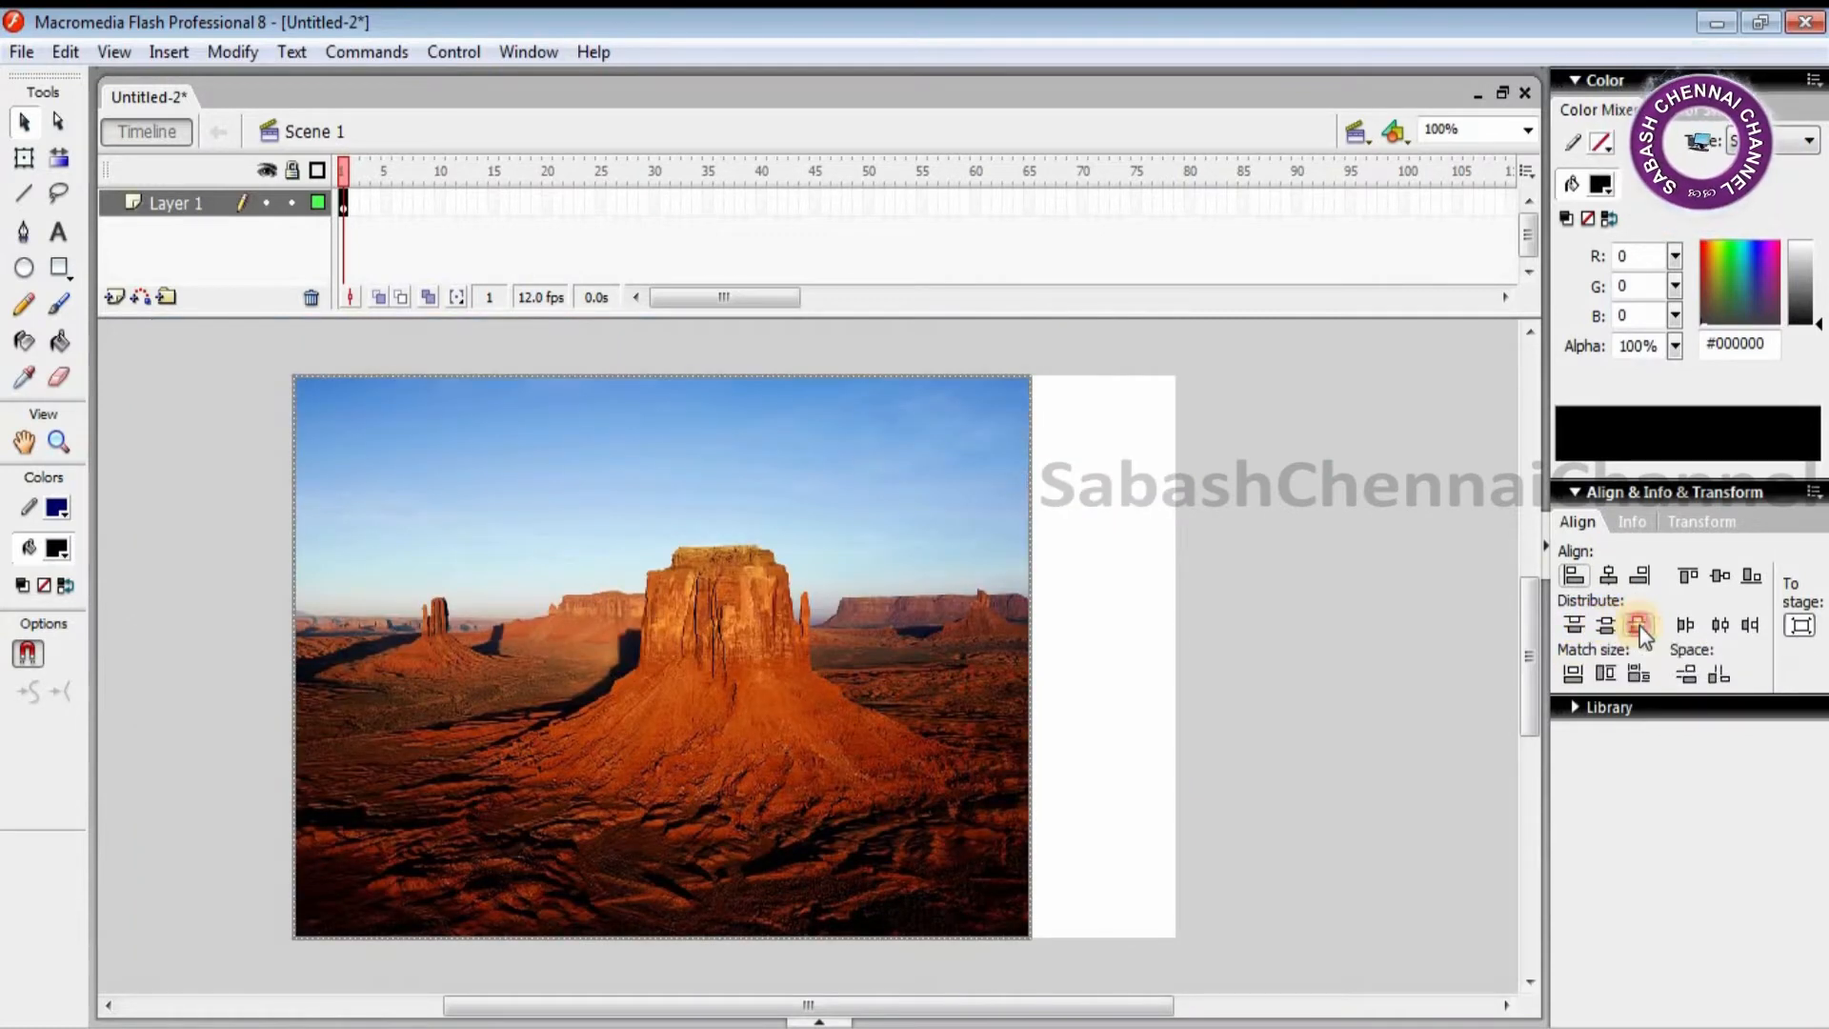
{"action": "left_click", "coordinate": [1612, 577]}
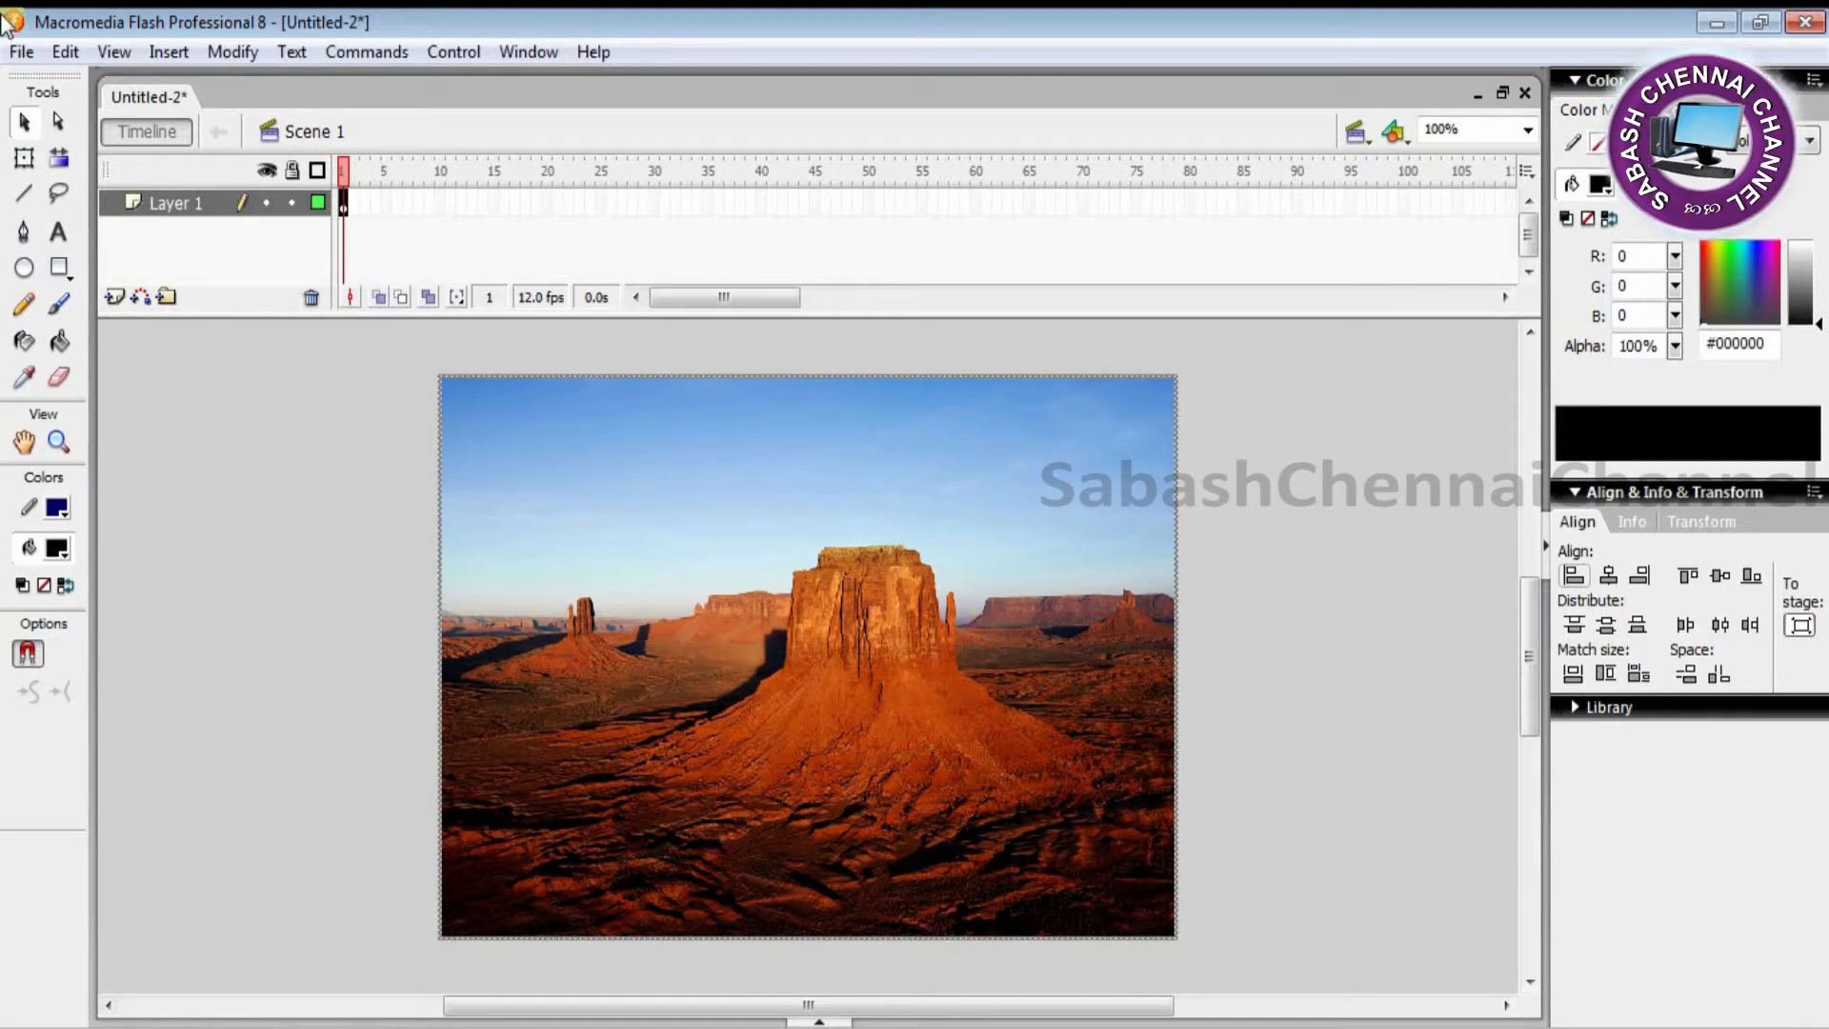
Step: Add the text note "ctrl+b" in the empty area to the left of the picture
{"action": "left_click", "coordinate": [59, 231]}
{"action": "left_click", "coordinate": [188, 595]}
{"action": "type", "text": "ctr"}
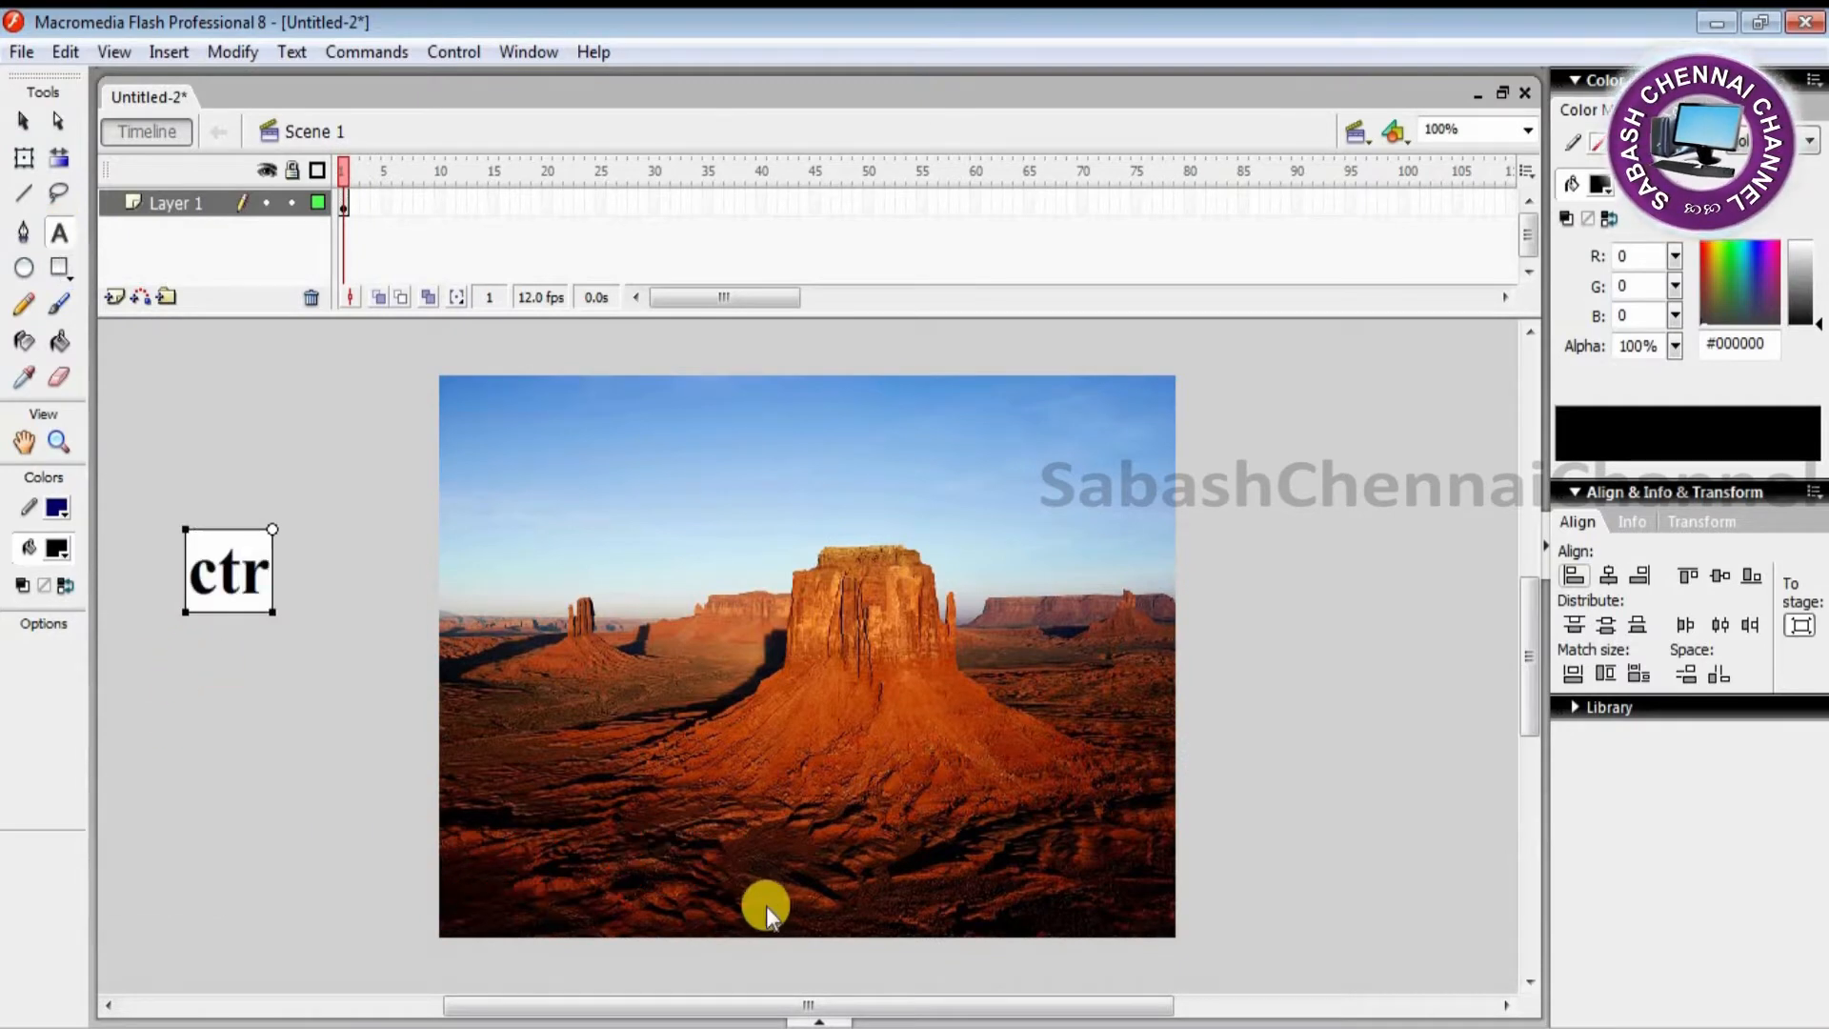
{"action": "type", "text": "l+b"}
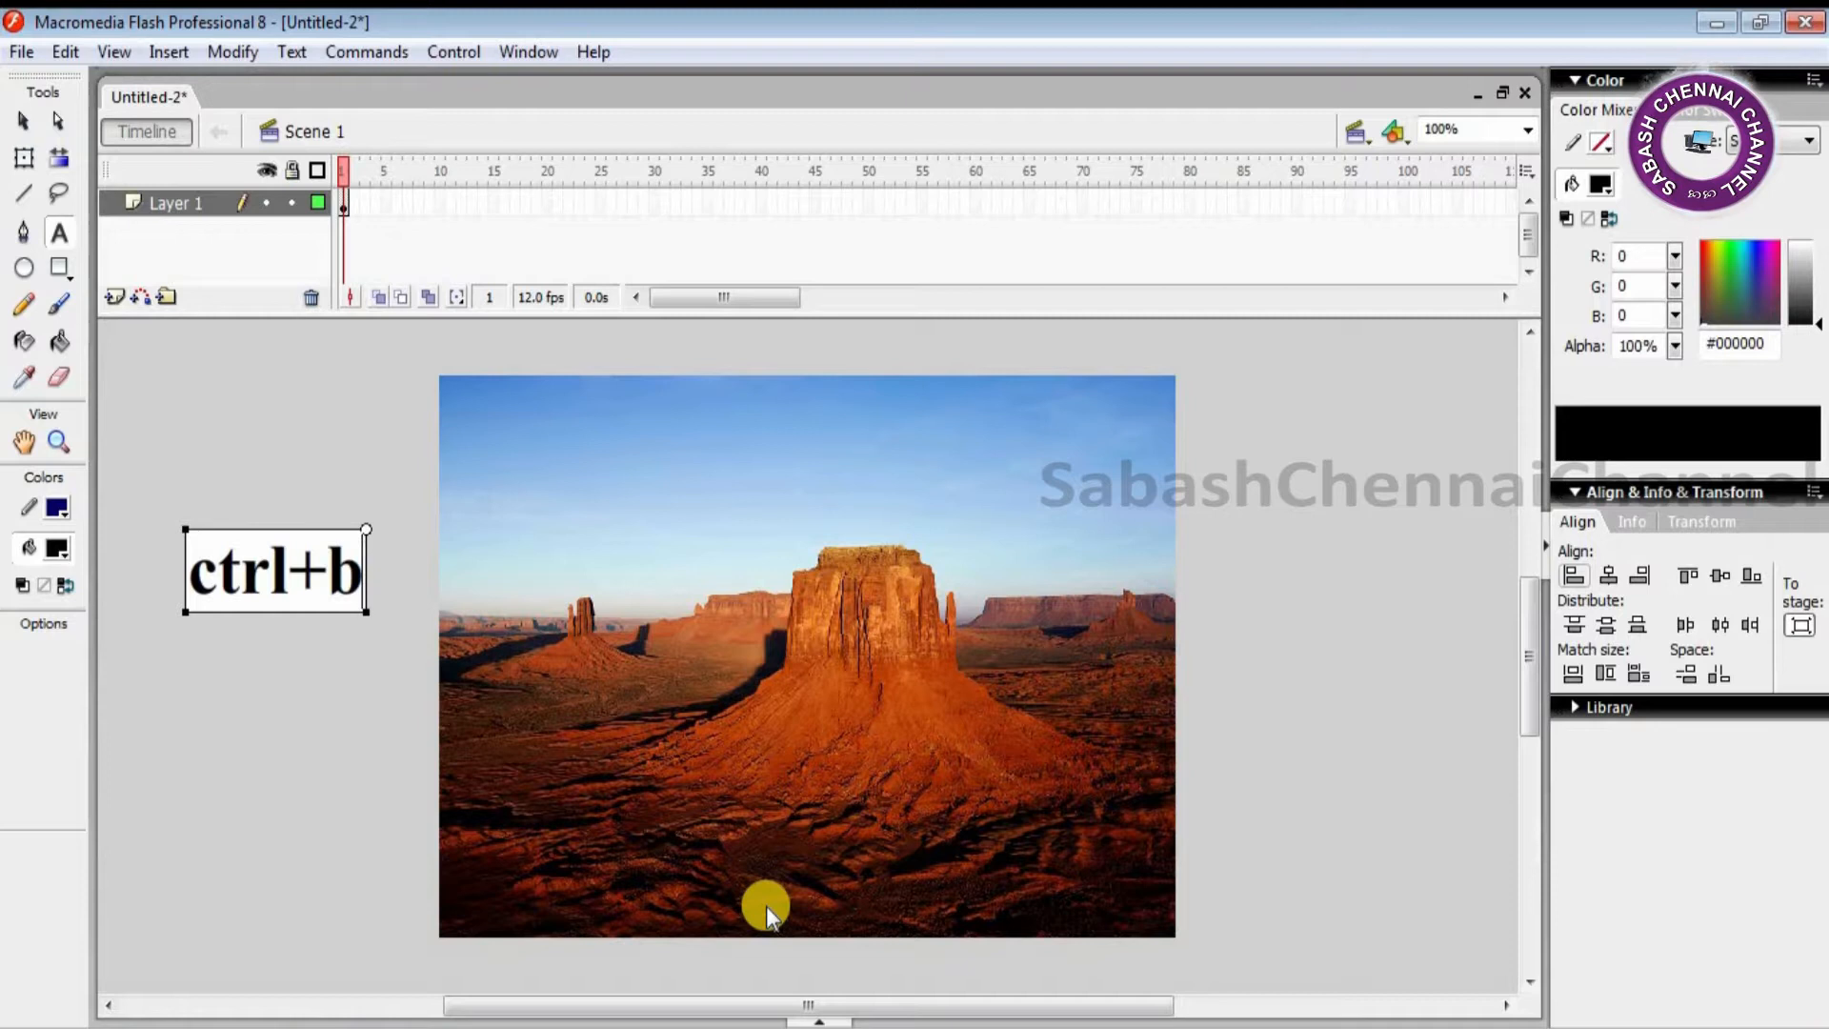
Step: Break the desert picture apart into an editable bitmap fill
{"action": "left_click", "coordinate": [27, 118]}
{"action": "left_click", "coordinate": [572, 632]}
{"action": "key", "text": "ctrl+b"}
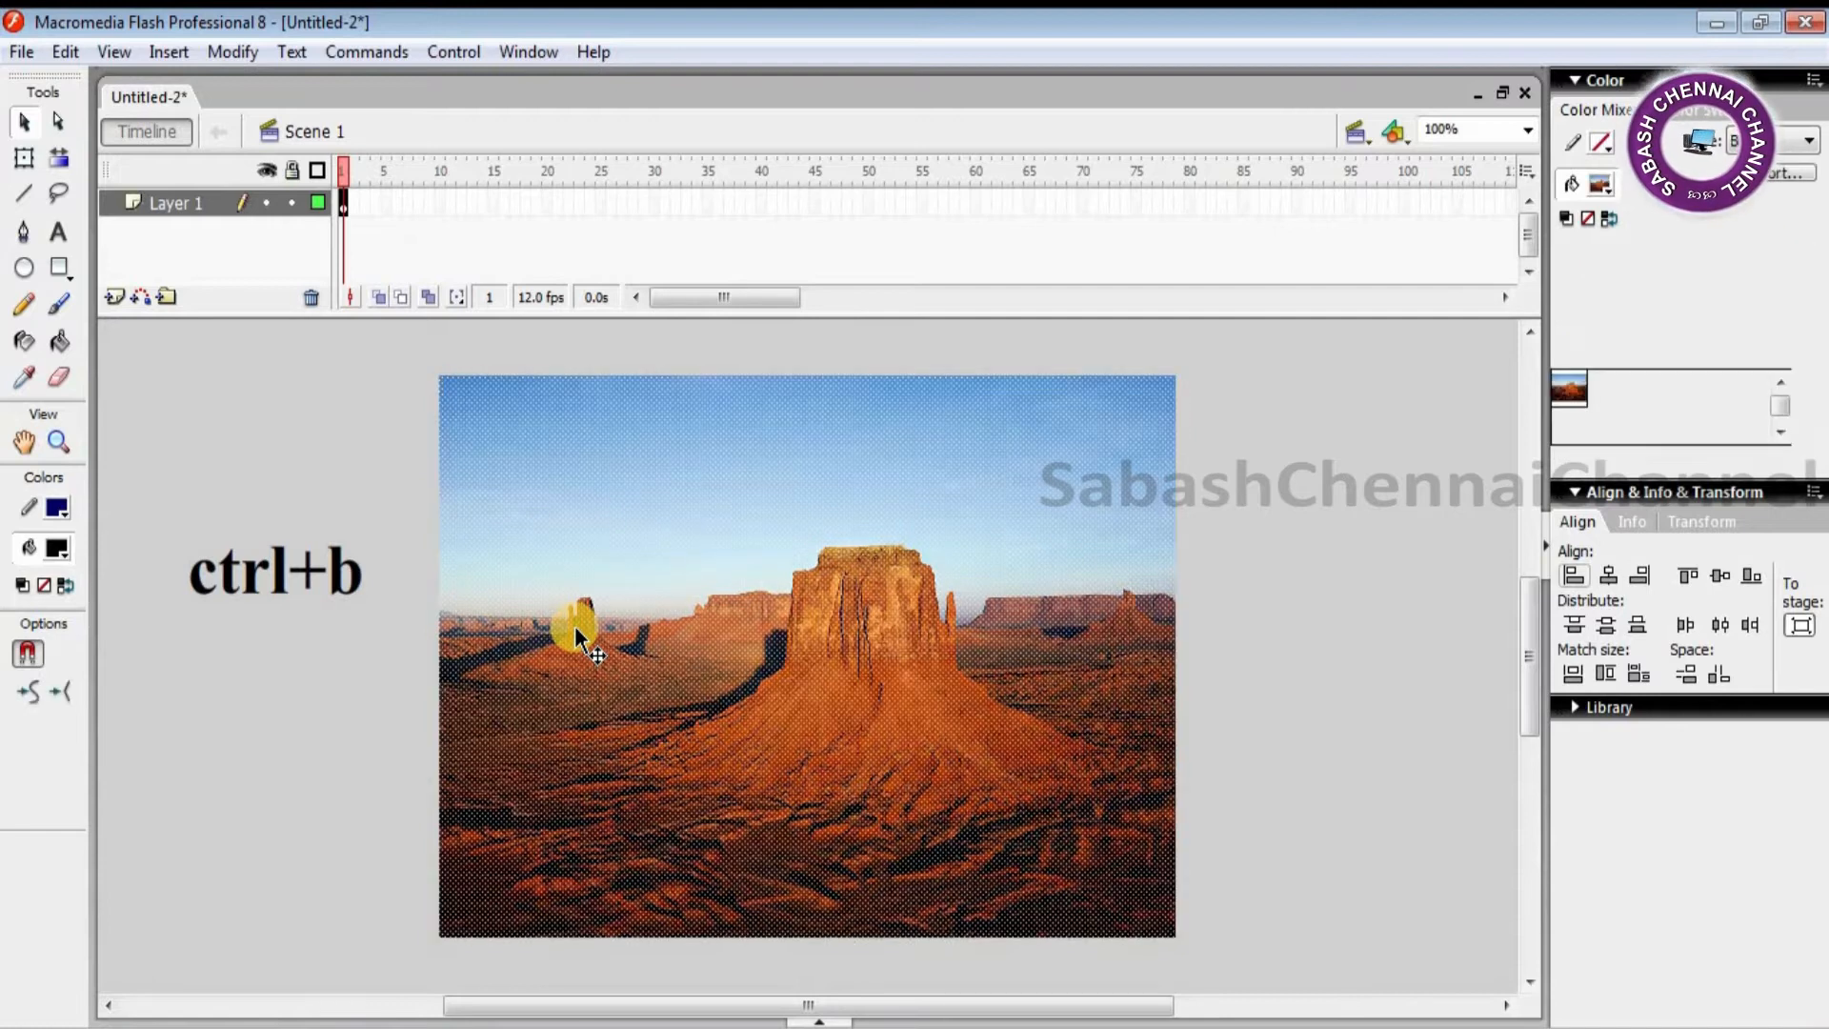
Step: Deselect the picture and delete the "ctrl+b" text note beside the stage
{"action": "left_click", "coordinate": [1234, 669]}
{"action": "left_click_drag", "start_coordinate": [136, 513], "coordinate": [408, 646]}
{"action": "key", "text": "Delete"}
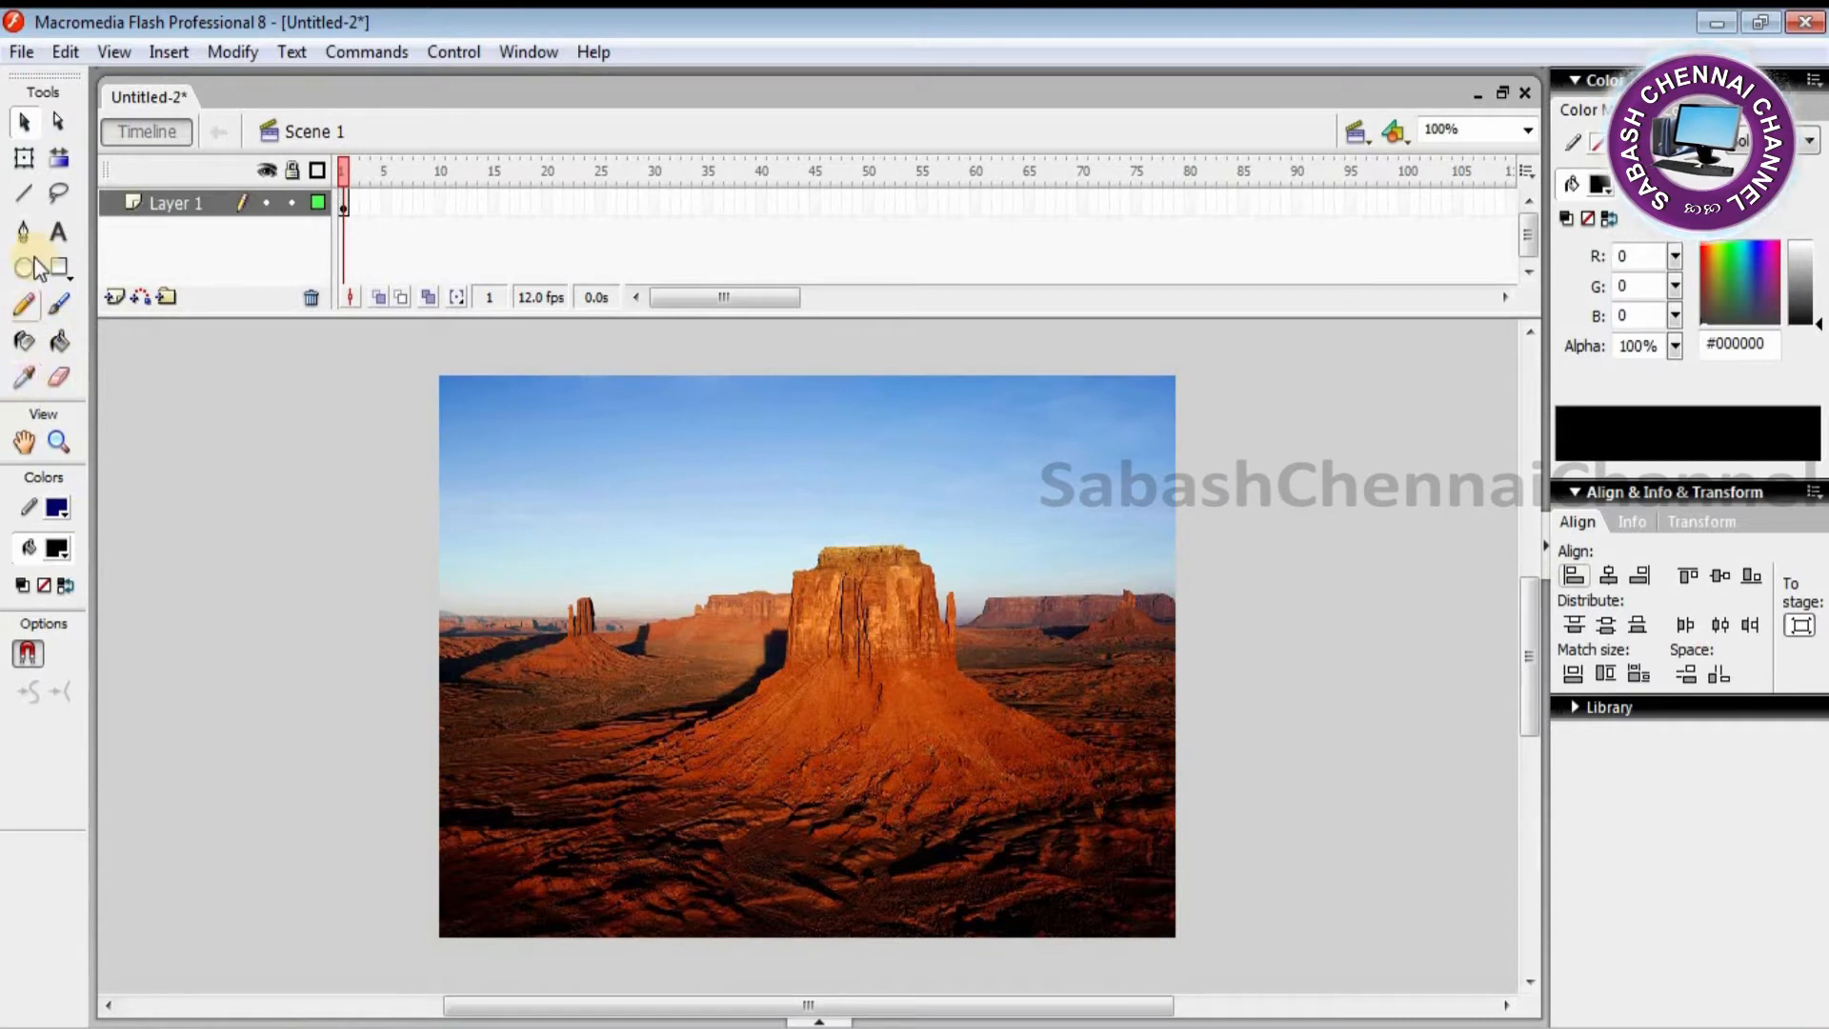
Step: At 200% magnification, trace the central butte's left slope with the Pen tool from the desert floor to near the cliff base
{"action": "left_click", "coordinate": [24, 232]}
{"action": "left_click", "coordinate": [665, 733]}
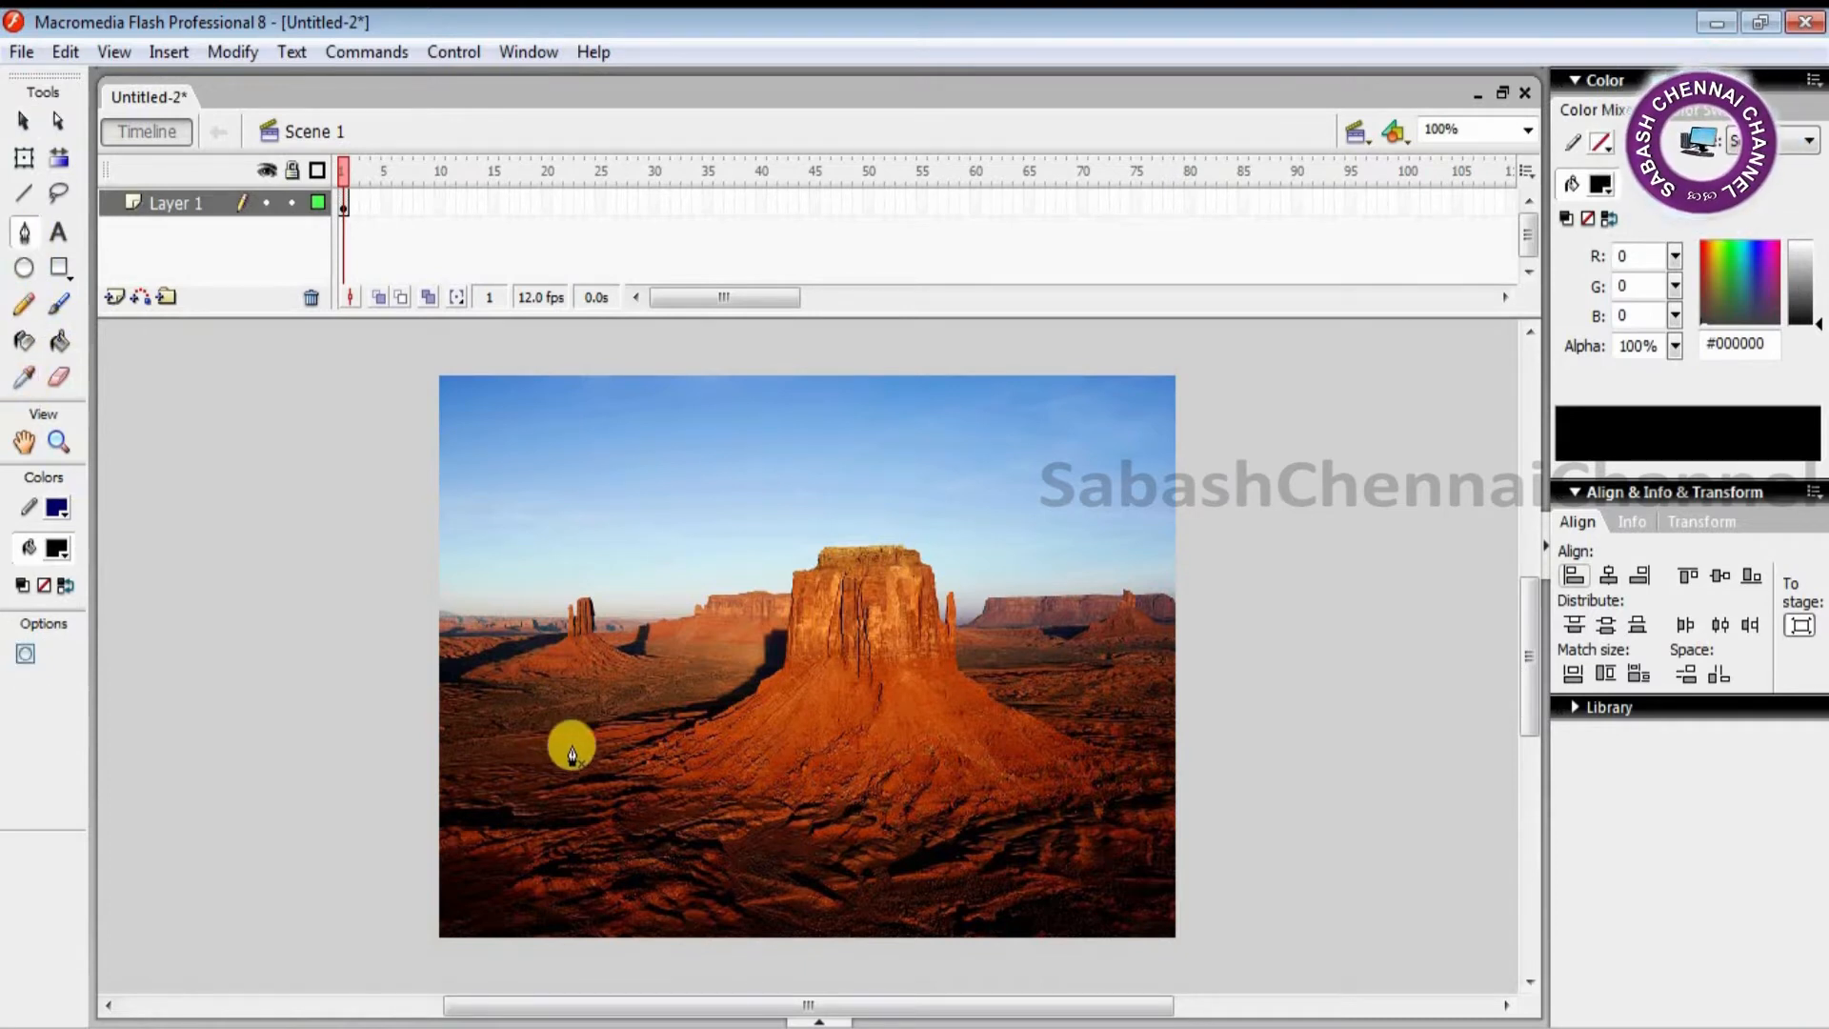
{"action": "left_click", "coordinate": [1534, 130]}
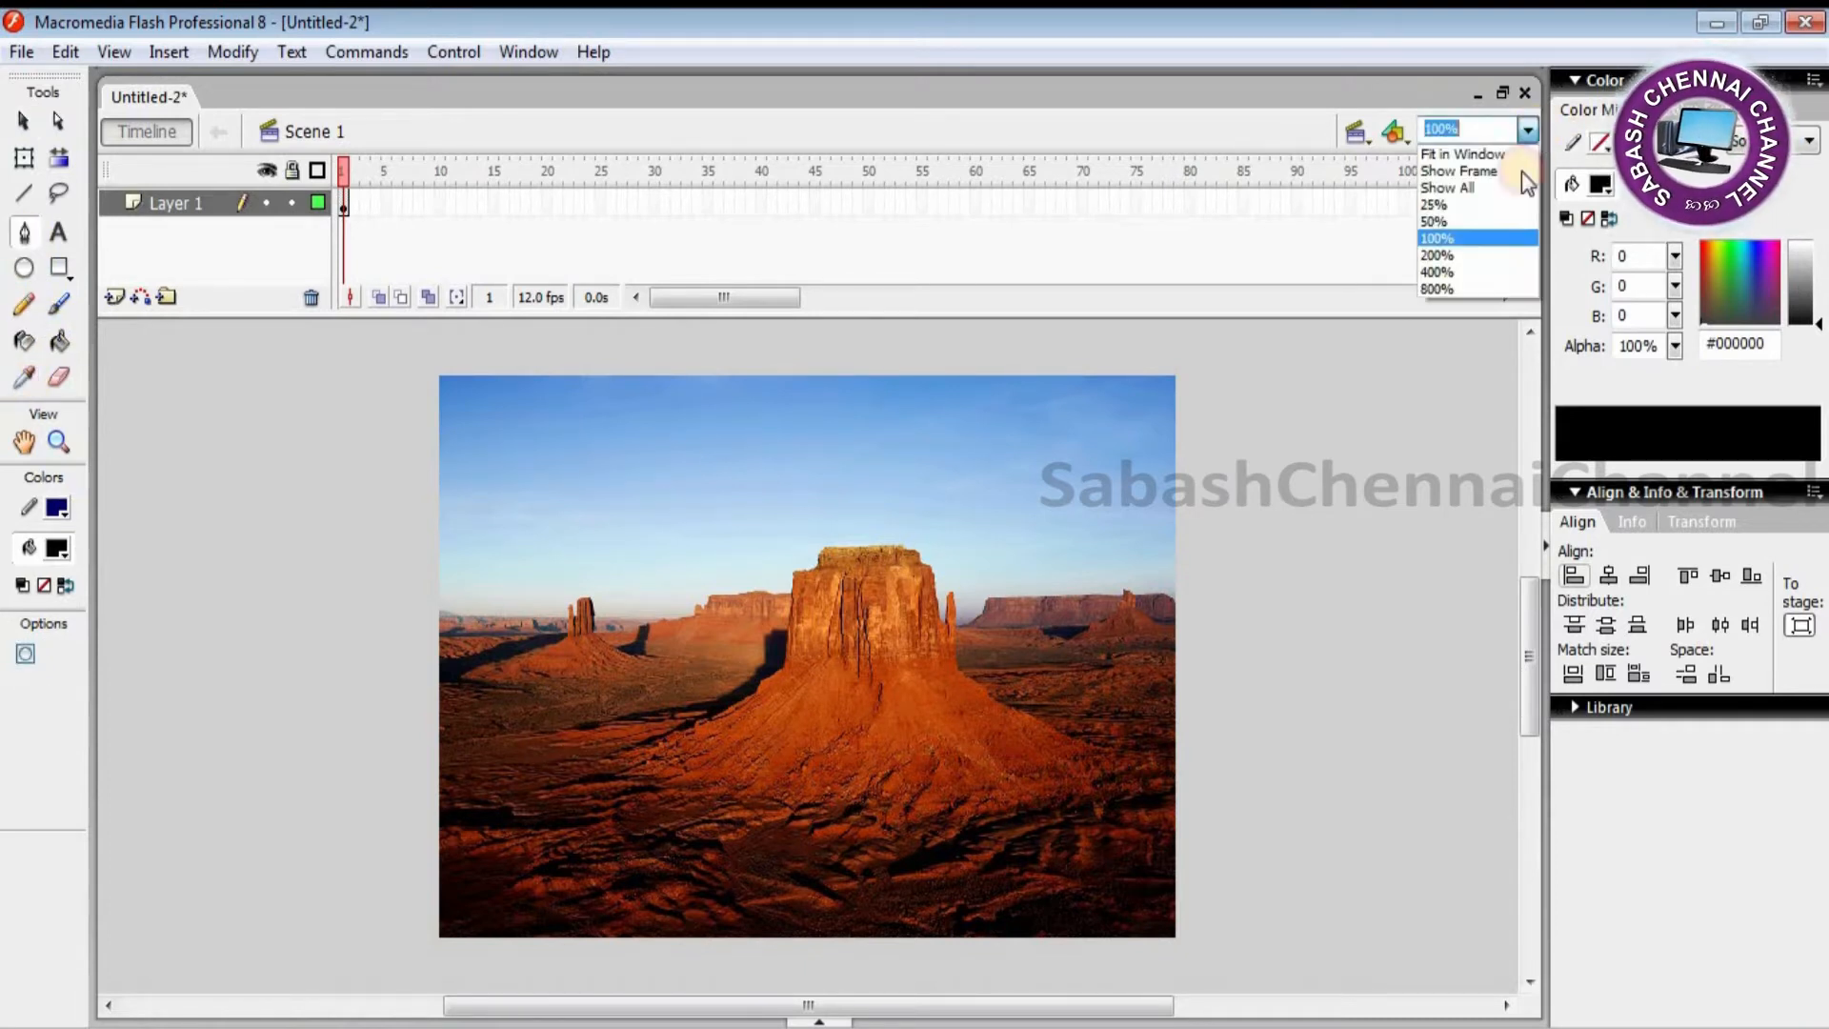
{"action": "left_click", "coordinate": [1439, 255]}
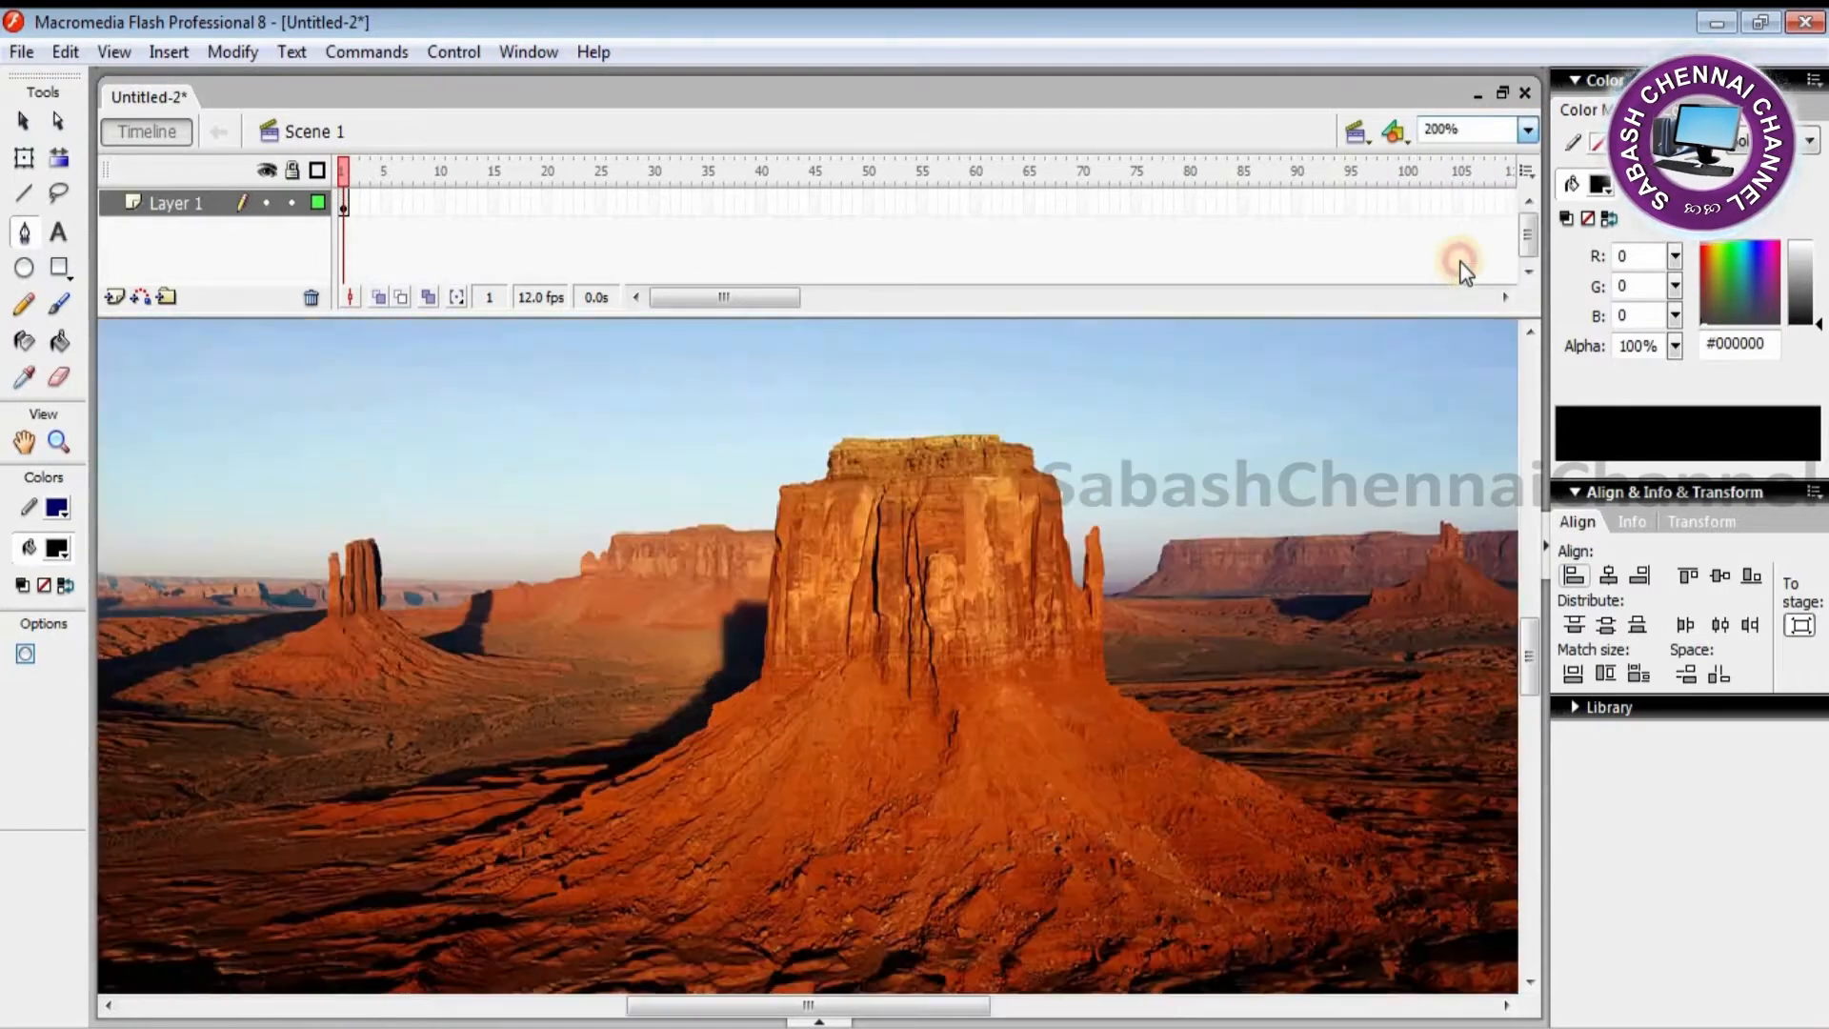
{"action": "left_click", "coordinate": [295, 864]}
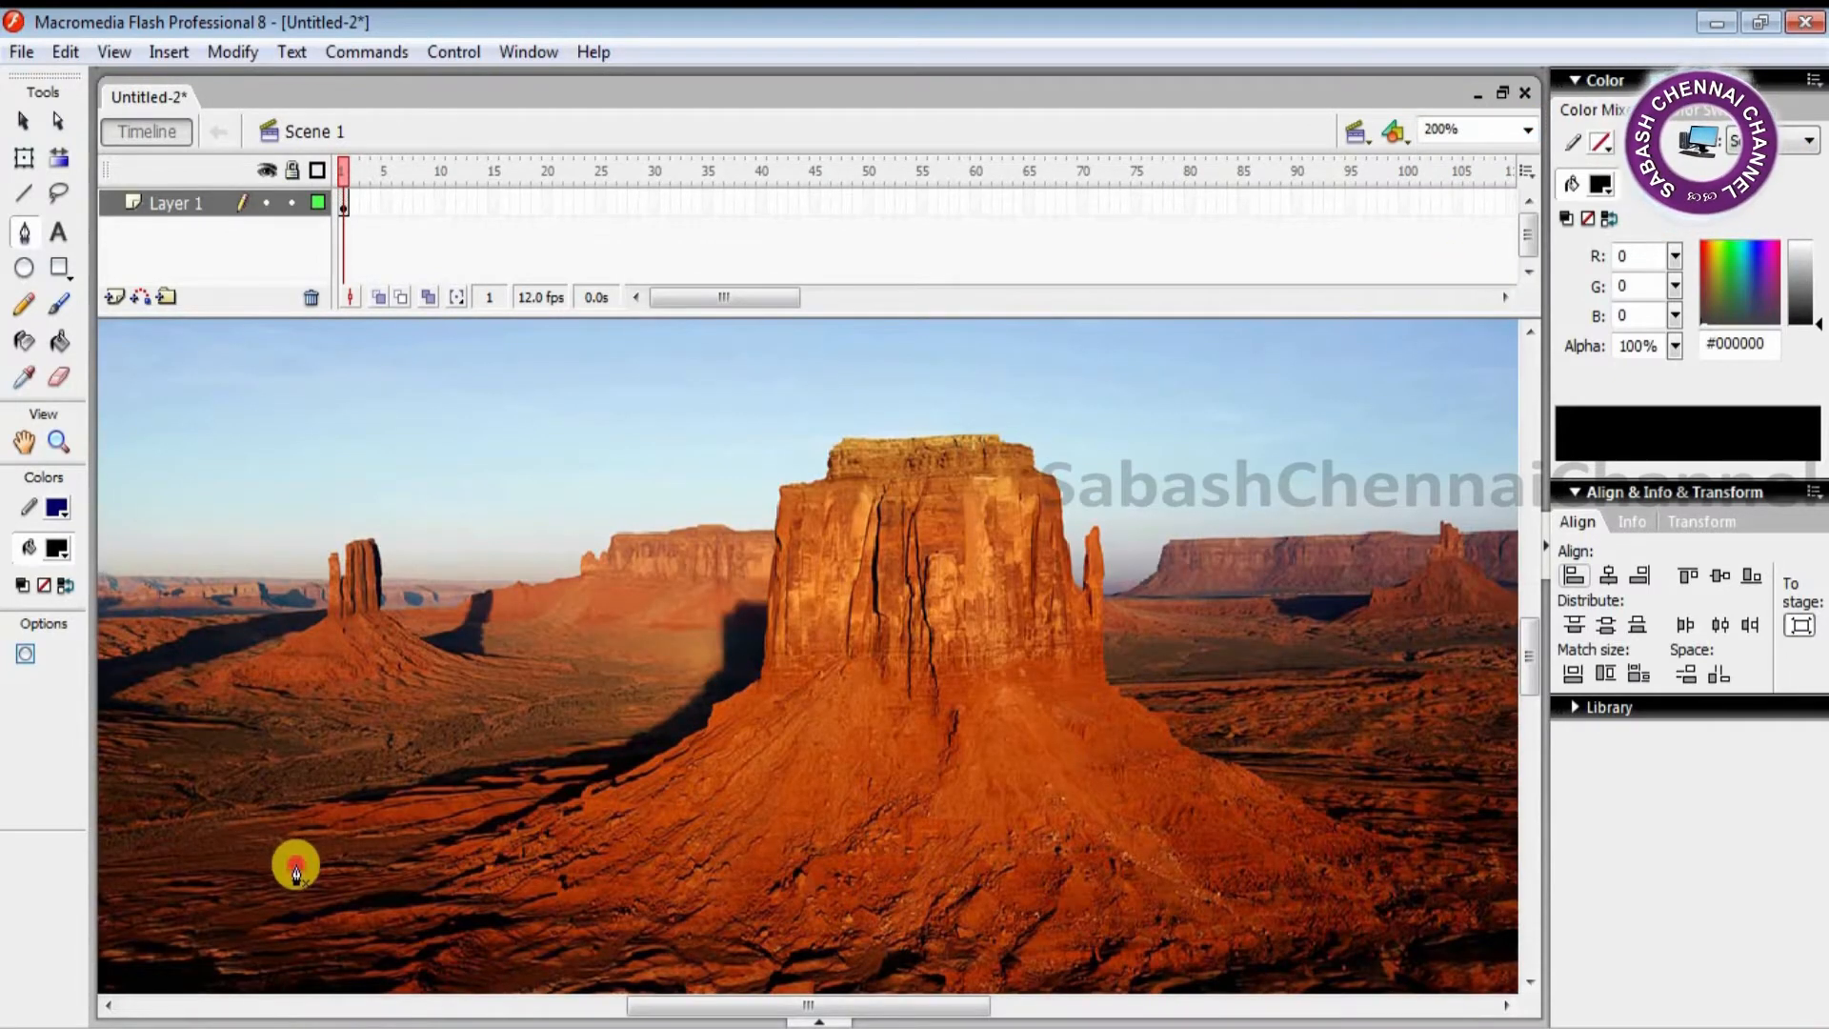
{"action": "left_click", "coordinate": [443, 834]}
{"action": "left_click", "coordinate": [538, 803]}
{"action": "left_click", "coordinate": [631, 770]}
{"action": "left_click", "coordinate": [693, 736]}
{"action": "left_click", "coordinate": [715, 699]}
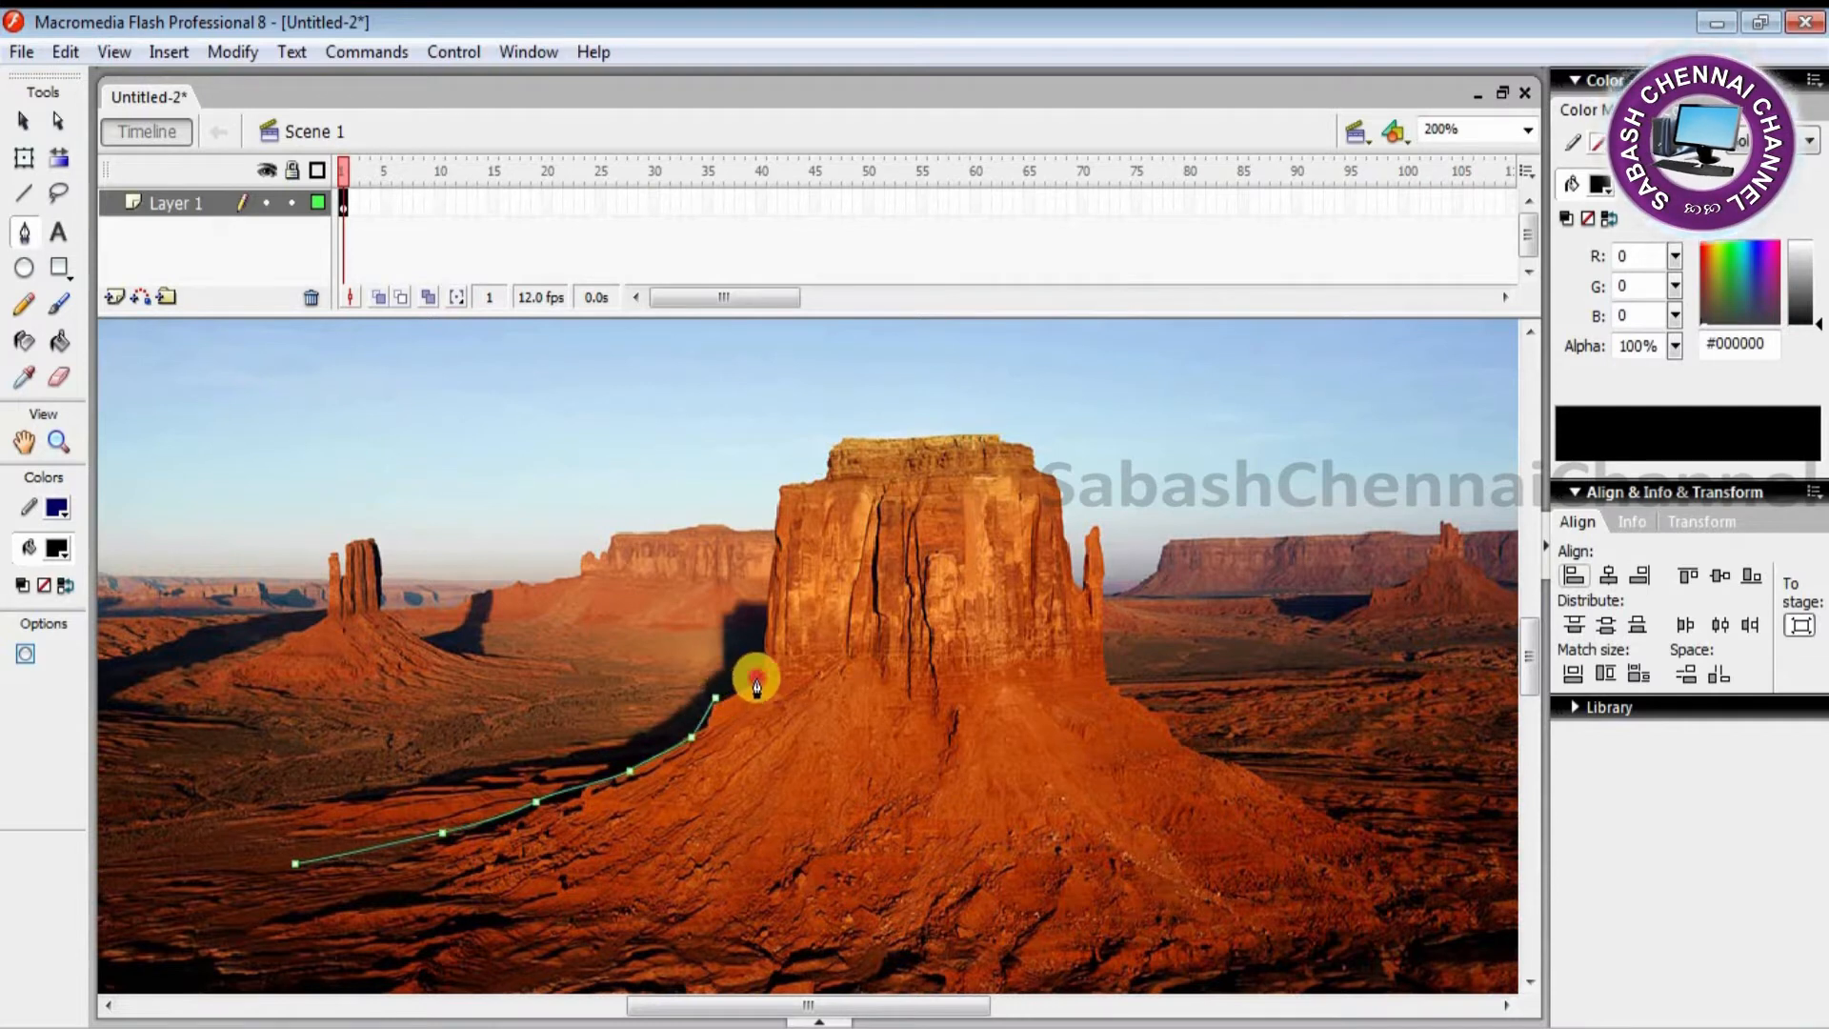
Step: Continue the Pen outline up the butte's left cliff face and along its flat top
{"action": "left_click", "coordinate": [752, 679]}
{"action": "left_click", "coordinate": [765, 638]}
{"action": "left_click", "coordinate": [772, 591]}
{"action": "left_click", "coordinate": [777, 543]}
{"action": "left_click", "coordinate": [782, 487]}
{"action": "left_click", "coordinate": [818, 483]}
{"action": "left_click", "coordinate": [829, 446]}
{"action": "left_click", "coordinate": [841, 439]}
{"action": "left_click", "coordinate": [897, 443]}
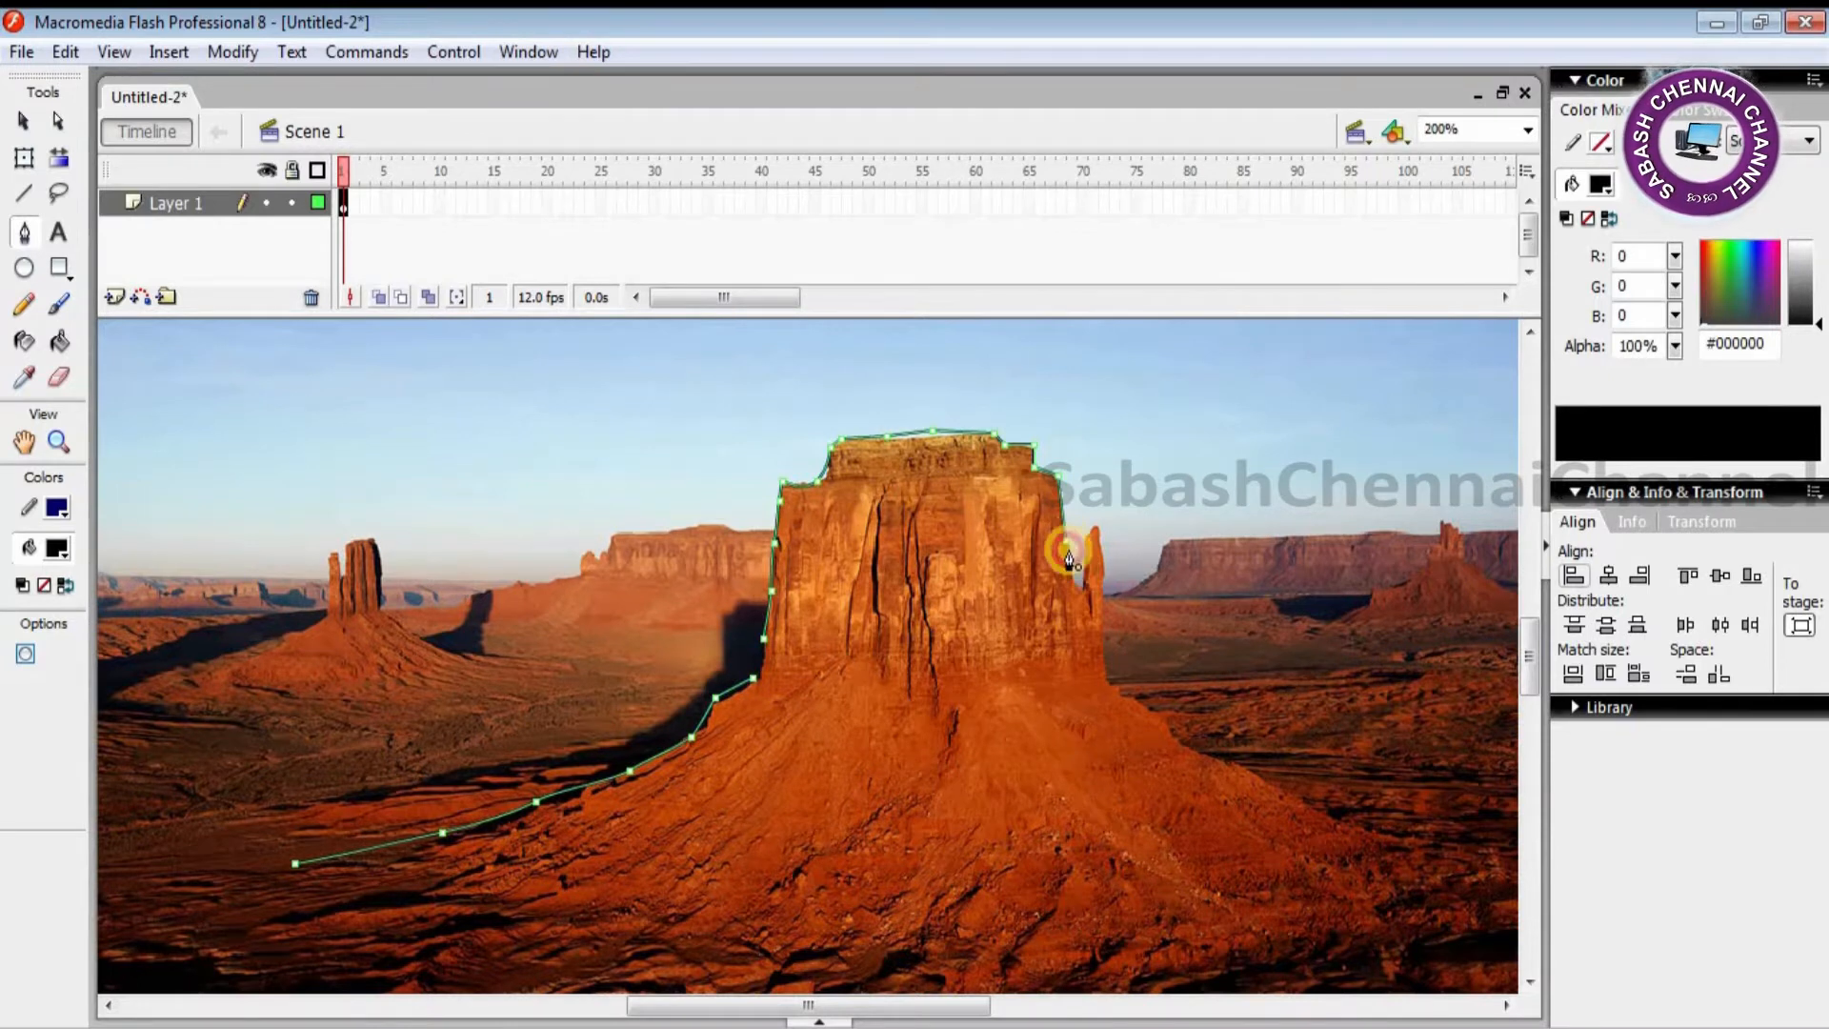
Step: Carry the Pen outline around the narrow spire beside the butte and down the right slope to the desert floor
{"action": "left_click", "coordinate": [1081, 587]}
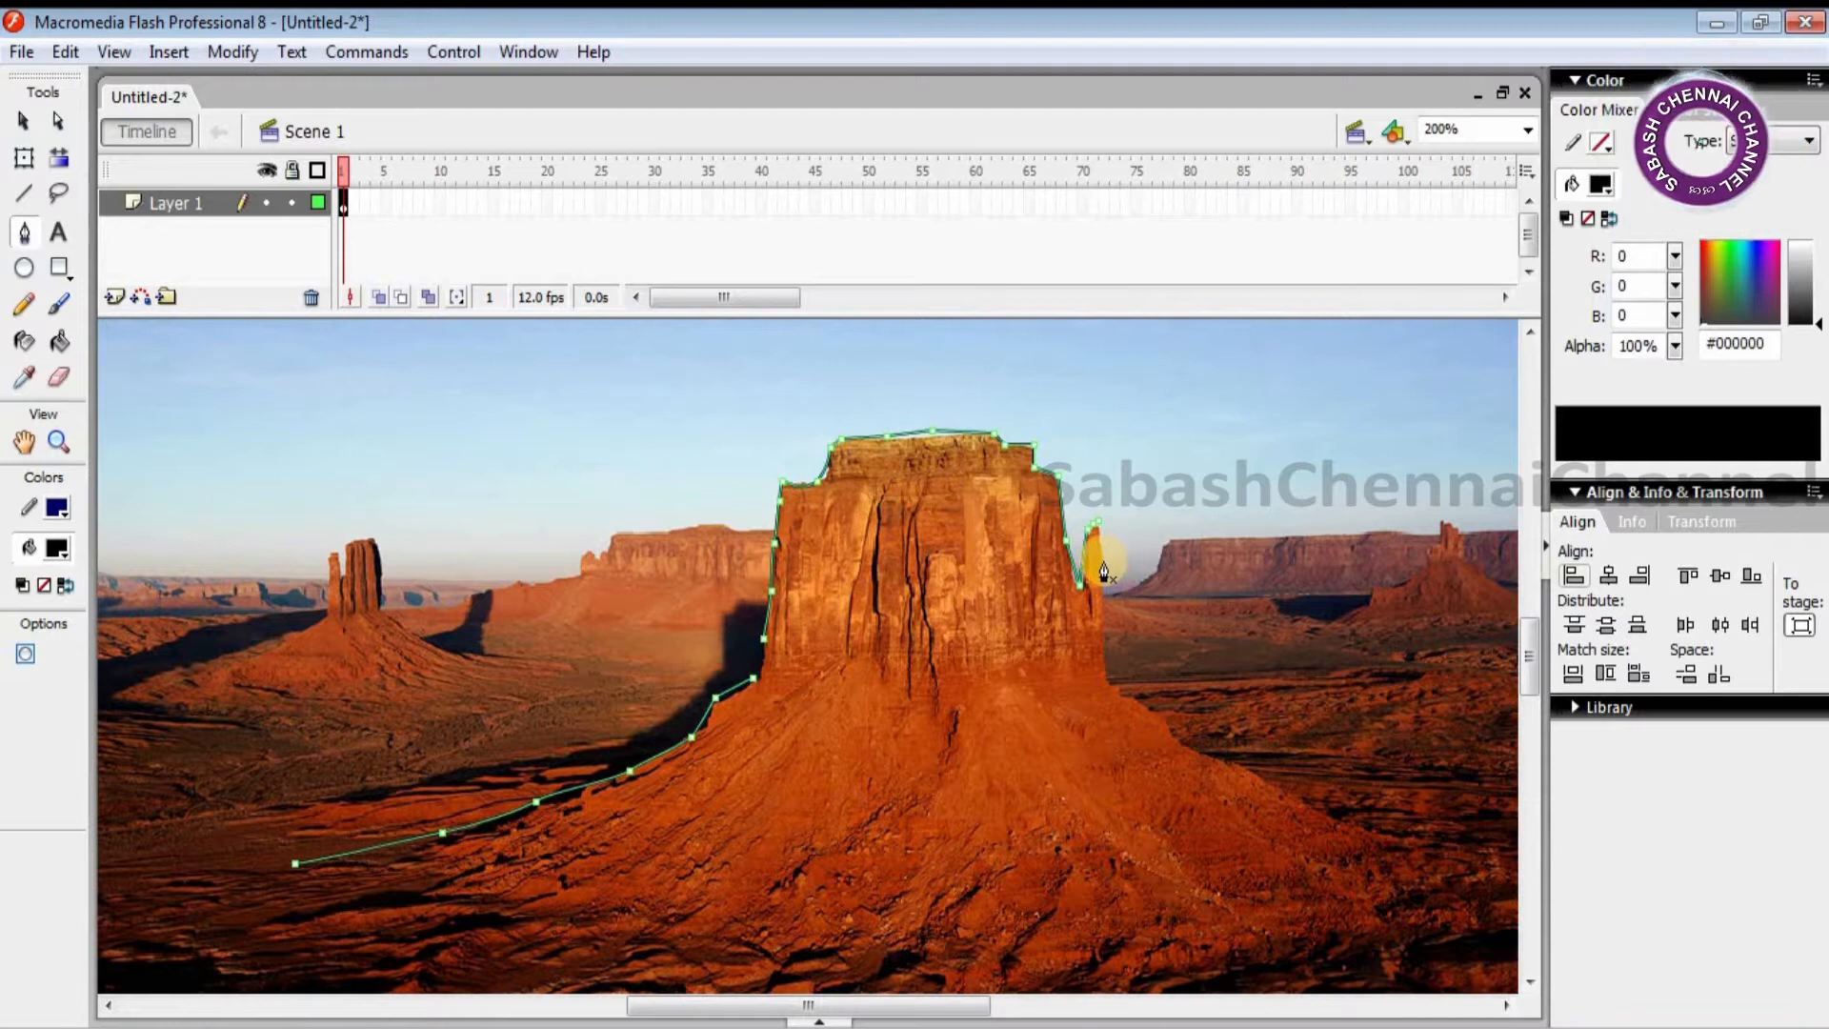
{"action": "left_click", "coordinate": [1104, 563]}
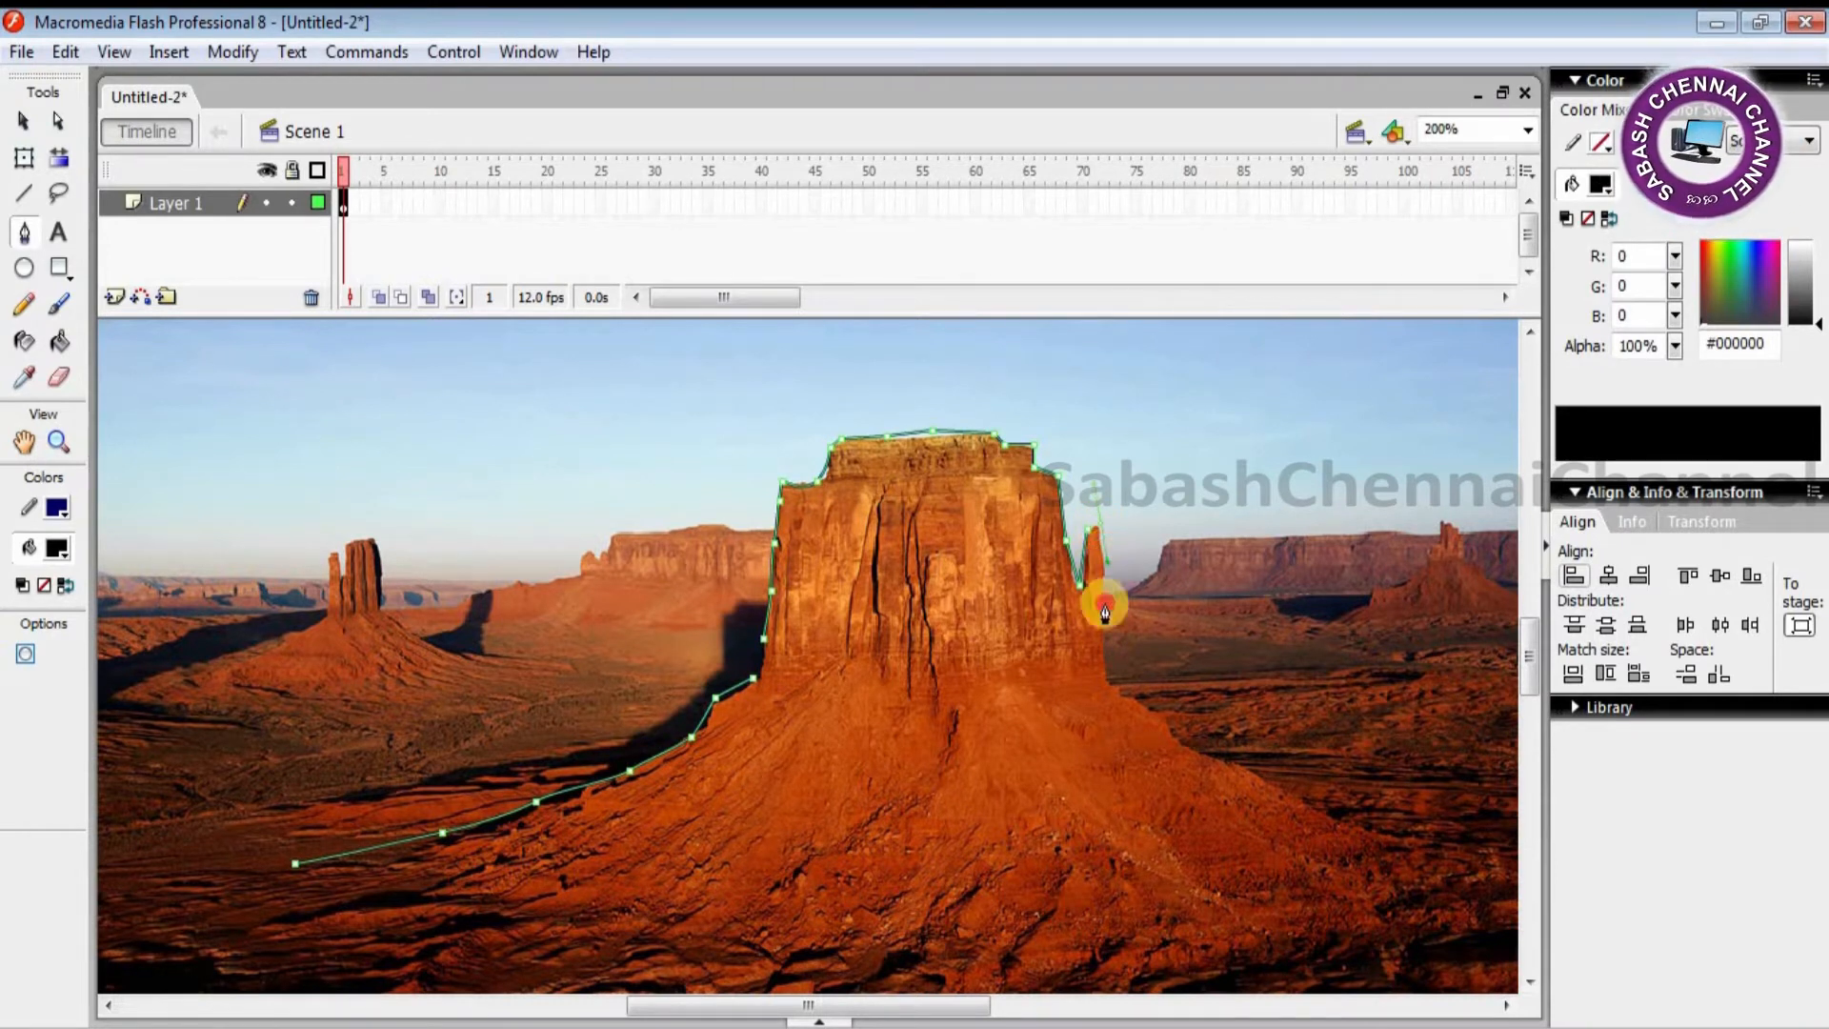
{"action": "left_click", "coordinate": [1103, 587]}
{"action": "left_click", "coordinate": [1103, 632]}
{"action": "left_click", "coordinate": [1120, 689]}
{"action": "left_click", "coordinate": [1149, 708]}
{"action": "left_click", "coordinate": [1177, 743]}
{"action": "left_click", "coordinate": [1258, 774]}
{"action": "left_click", "coordinate": [1313, 805]}
{"action": "left_click", "coordinate": [1372, 830]}
{"action": "left_click", "coordinate": [1460, 851]}
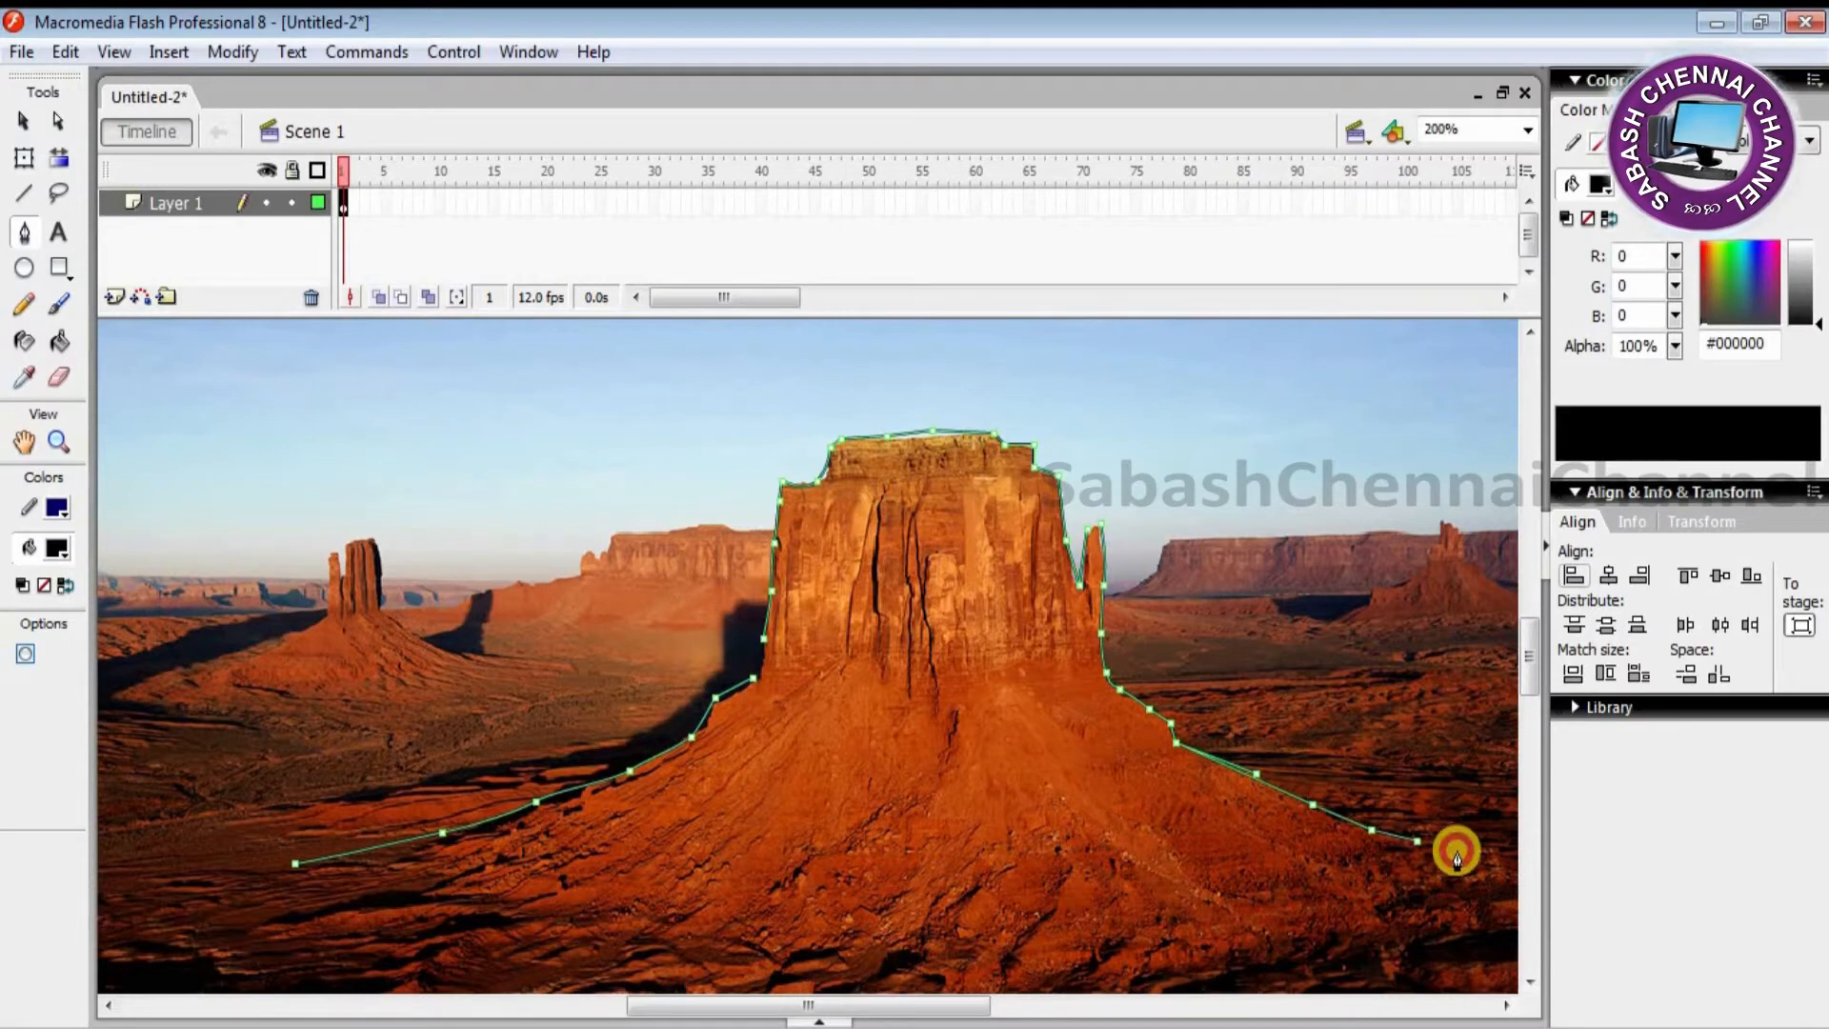
Step: At 100% magnification, extend the Pen outline back leftward along the rocky ground below the butte with irregular curved anchor points
{"action": "left_click", "coordinate": [1528, 129]}
{"action": "left_click", "coordinate": [1483, 237]}
{"action": "left_click", "coordinate": [1161, 772]}
{"action": "left_click", "coordinate": [1129, 784]}
{"action": "left_click", "coordinate": [1060, 806]}
{"action": "left_click", "coordinate": [980, 820]}
{"action": "left_click", "coordinate": [884, 851]}
{"action": "left_click", "coordinate": [895, 820]}
{"action": "left_click", "coordinate": [946, 801]}
{"action": "left_click", "coordinate": [874, 803]}
{"action": "left_click", "coordinate": [792, 843]}
Step: Continue the irregular Pen outline across the rocky ground below the butte's left slope
{"action": "left_click", "coordinate": [740, 826]}
{"action": "left_click", "coordinate": [795, 813]}
{"action": "left_click", "coordinate": [820, 791]}
{"action": "left_click", "coordinate": [724, 806]}
{"action": "left_click", "coordinate": [625, 808]}
{"action": "left_click", "coordinate": [650, 806]}
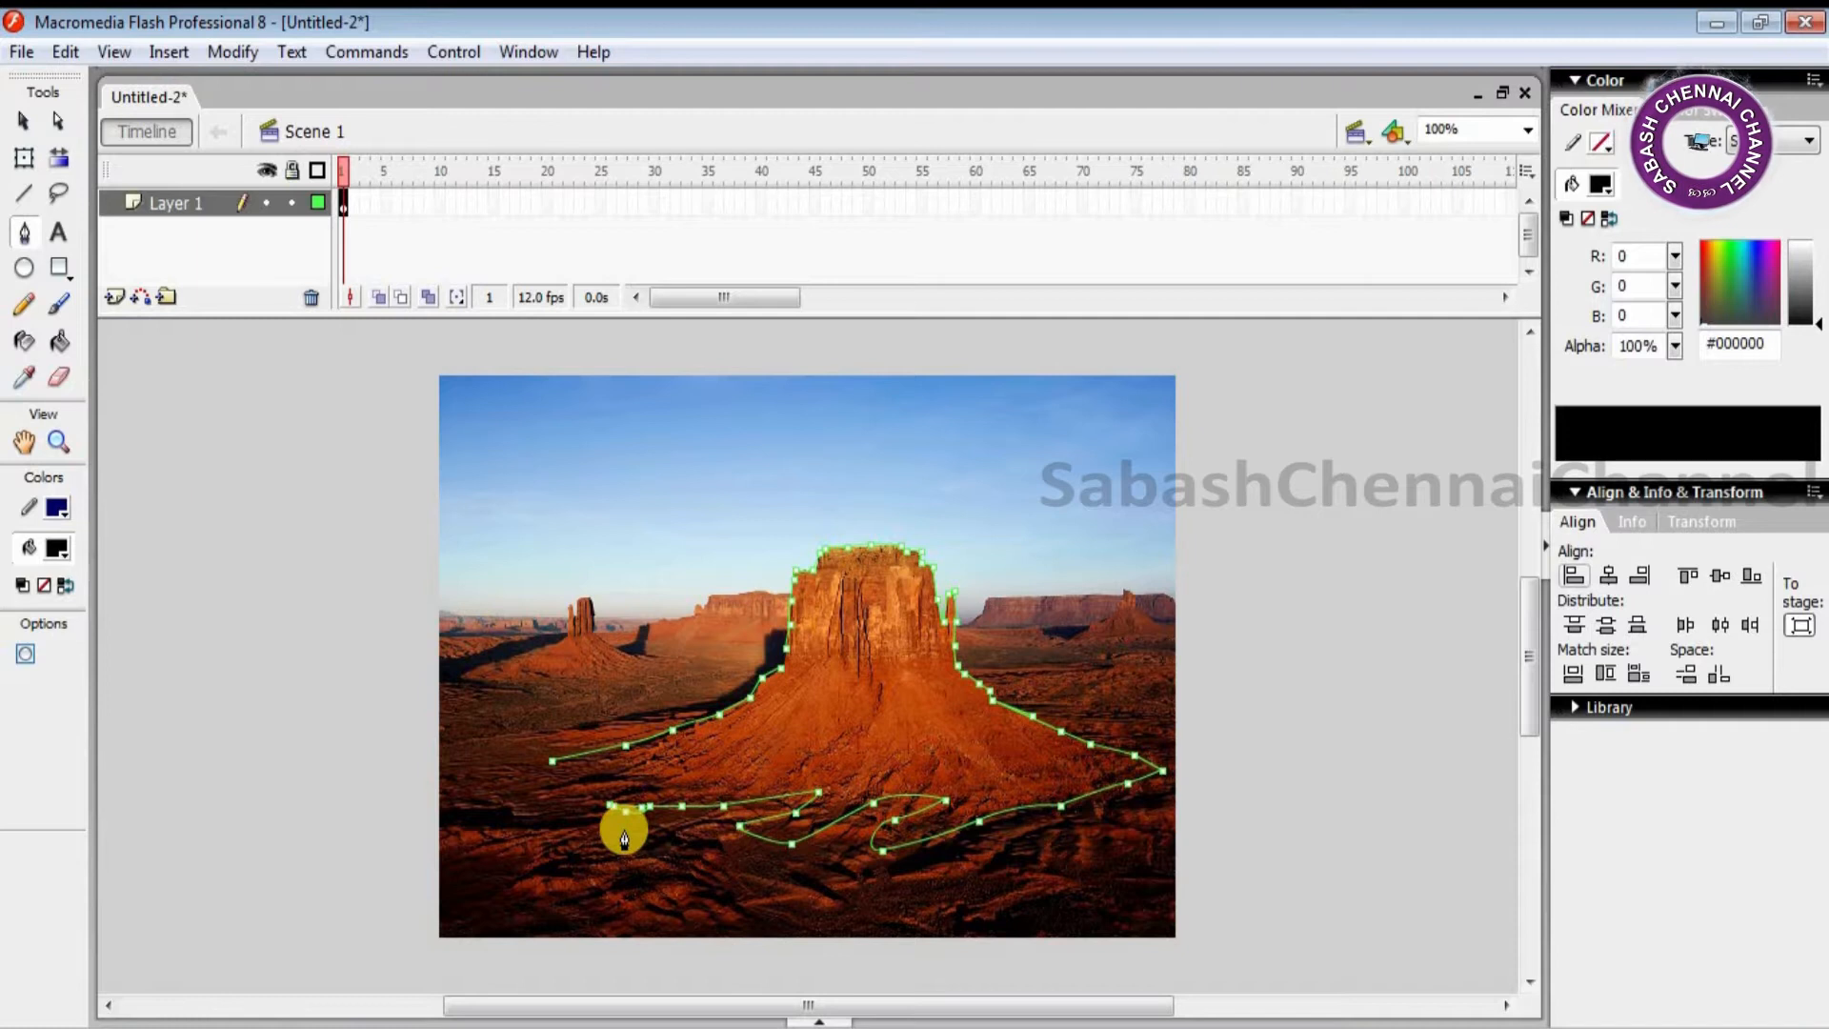
{"action": "left_click", "coordinate": [663, 796]}
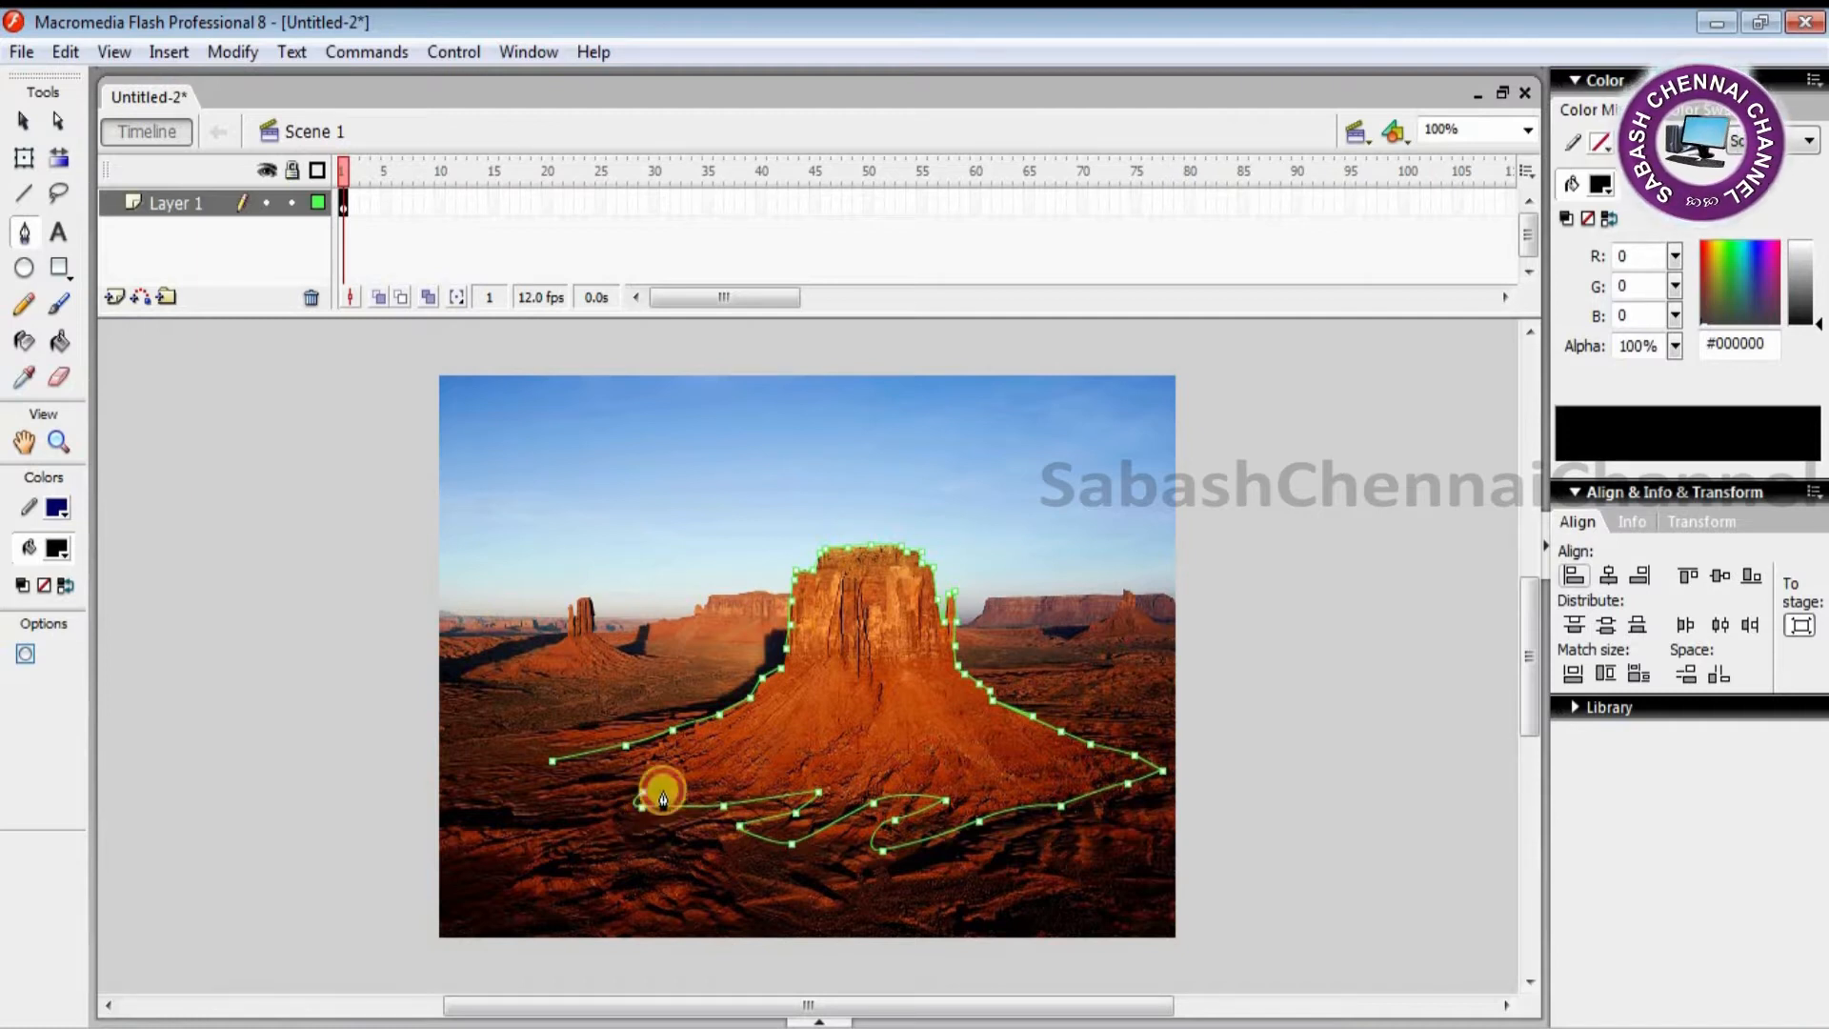
Step: Replace the misplaced anchor points at the lower left and close the butte outline at its starting point
{"action": "left_click_drag", "start_coordinate": [573, 791], "coordinate": [540, 795]}
{"action": "left_click", "coordinate": [625, 779]}
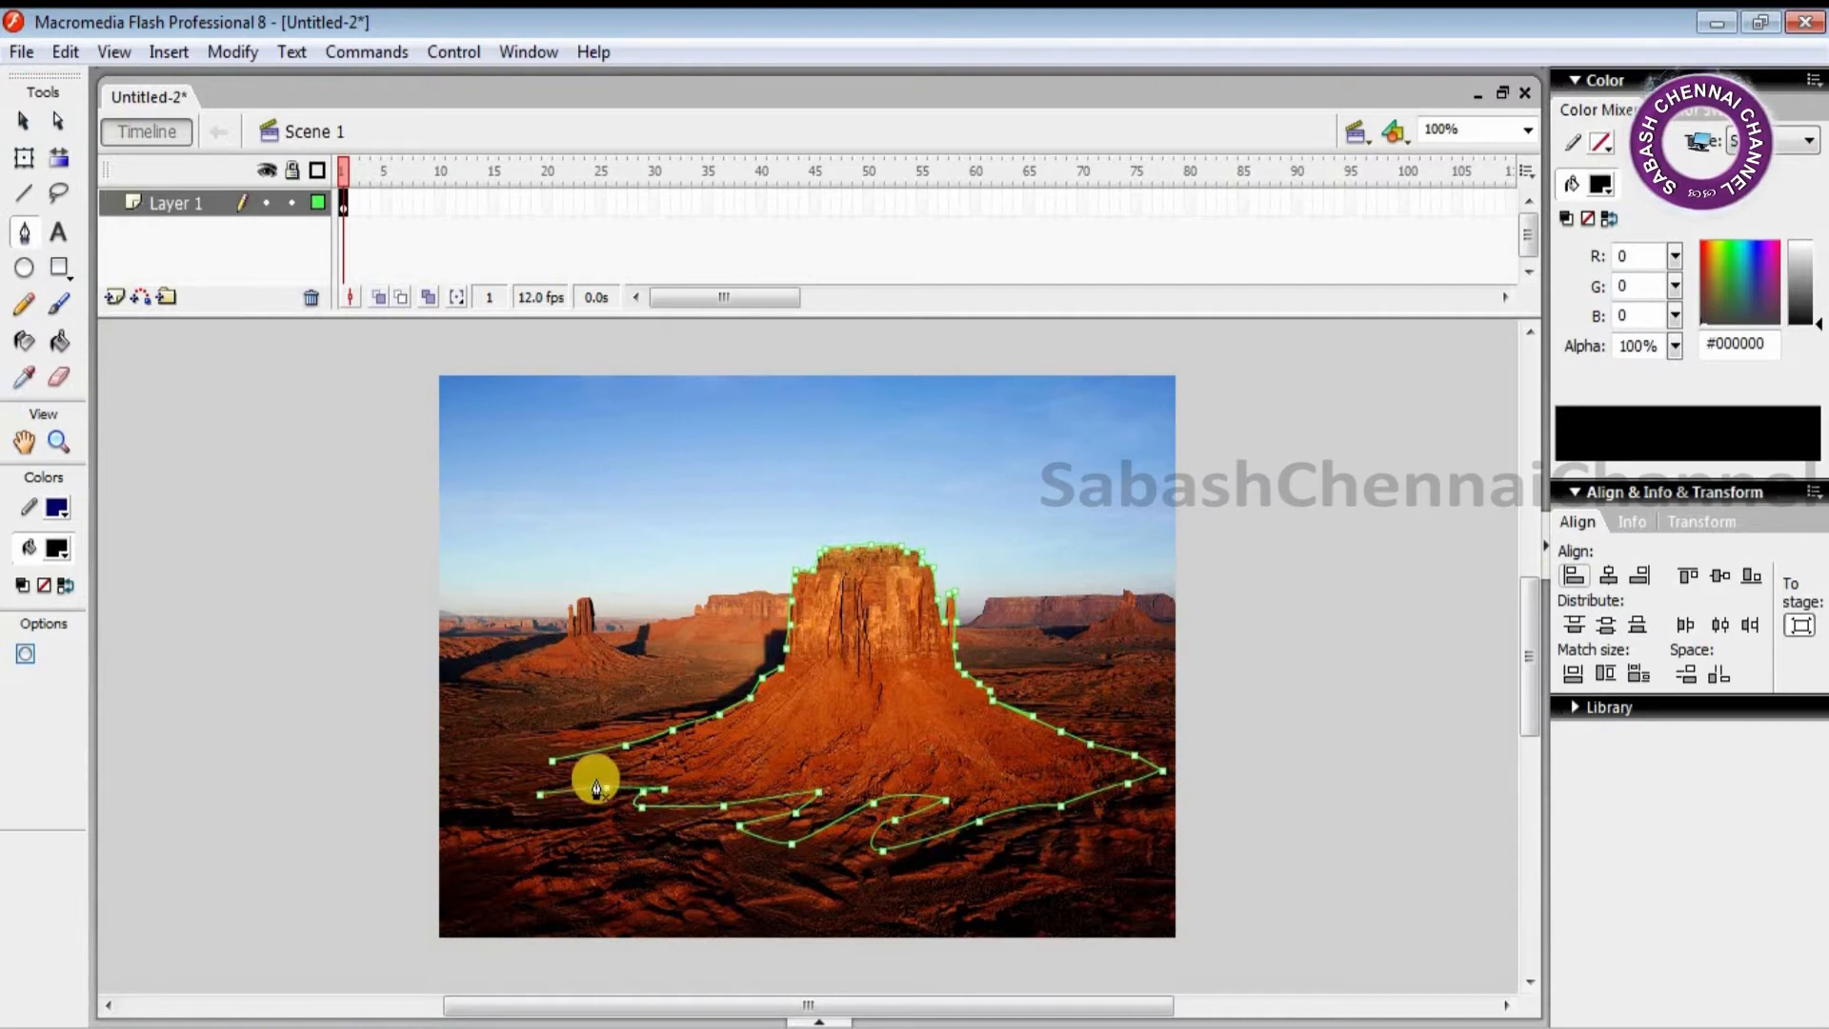
{"action": "left_click", "coordinate": [596, 780]}
{"action": "key", "text": "ctrl+z"}
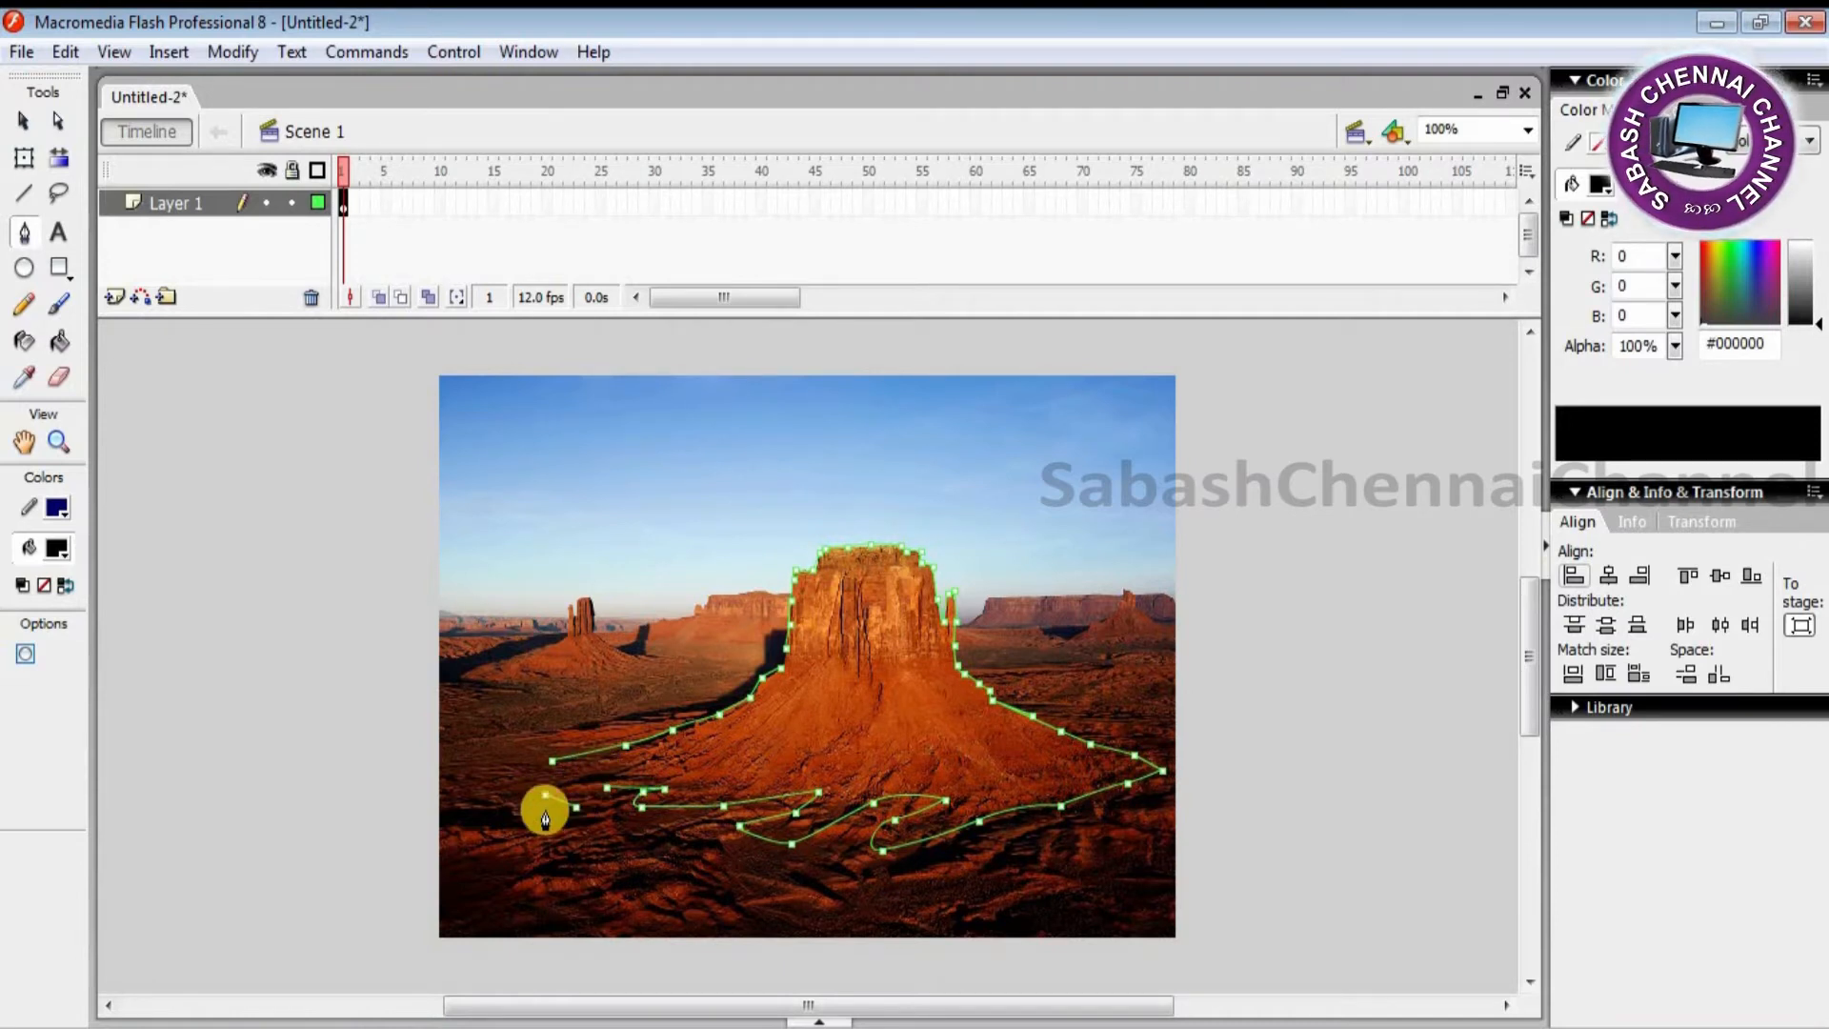
{"action": "left_click", "coordinate": [555, 788]}
{"action": "left_click", "coordinate": [626, 773]}
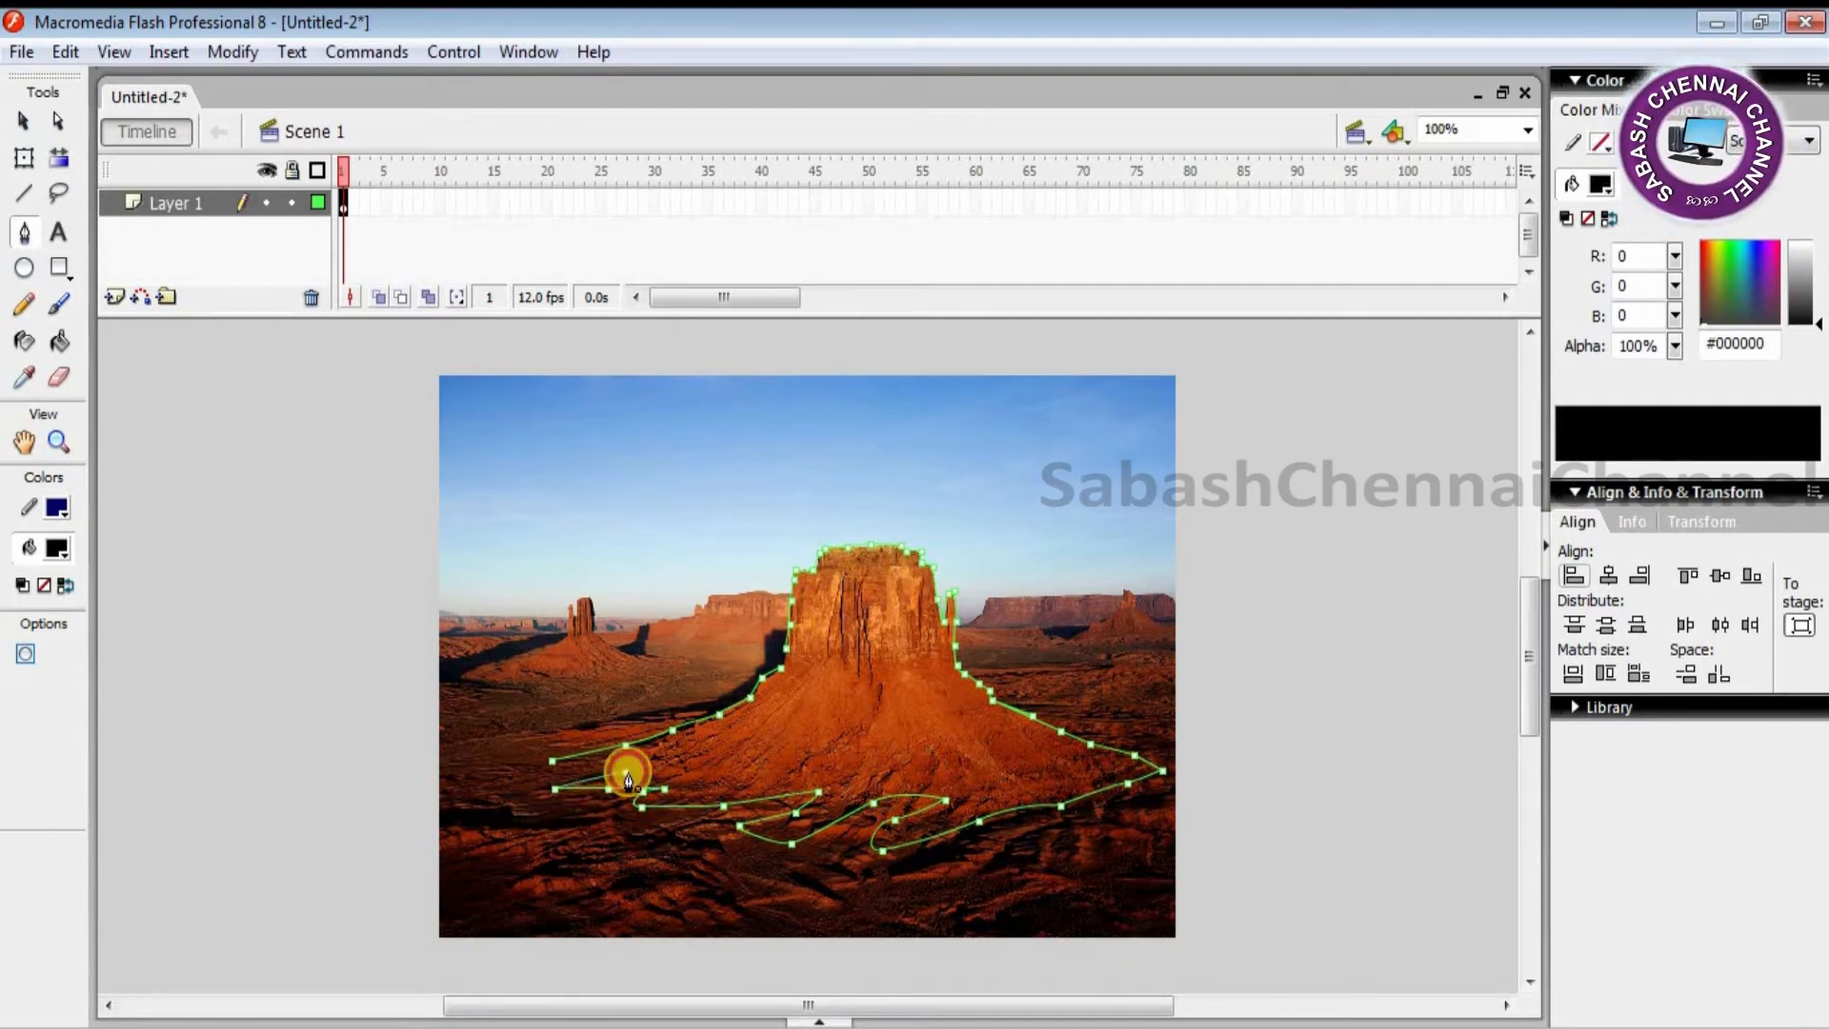
{"action": "left_click", "coordinate": [553, 761]}
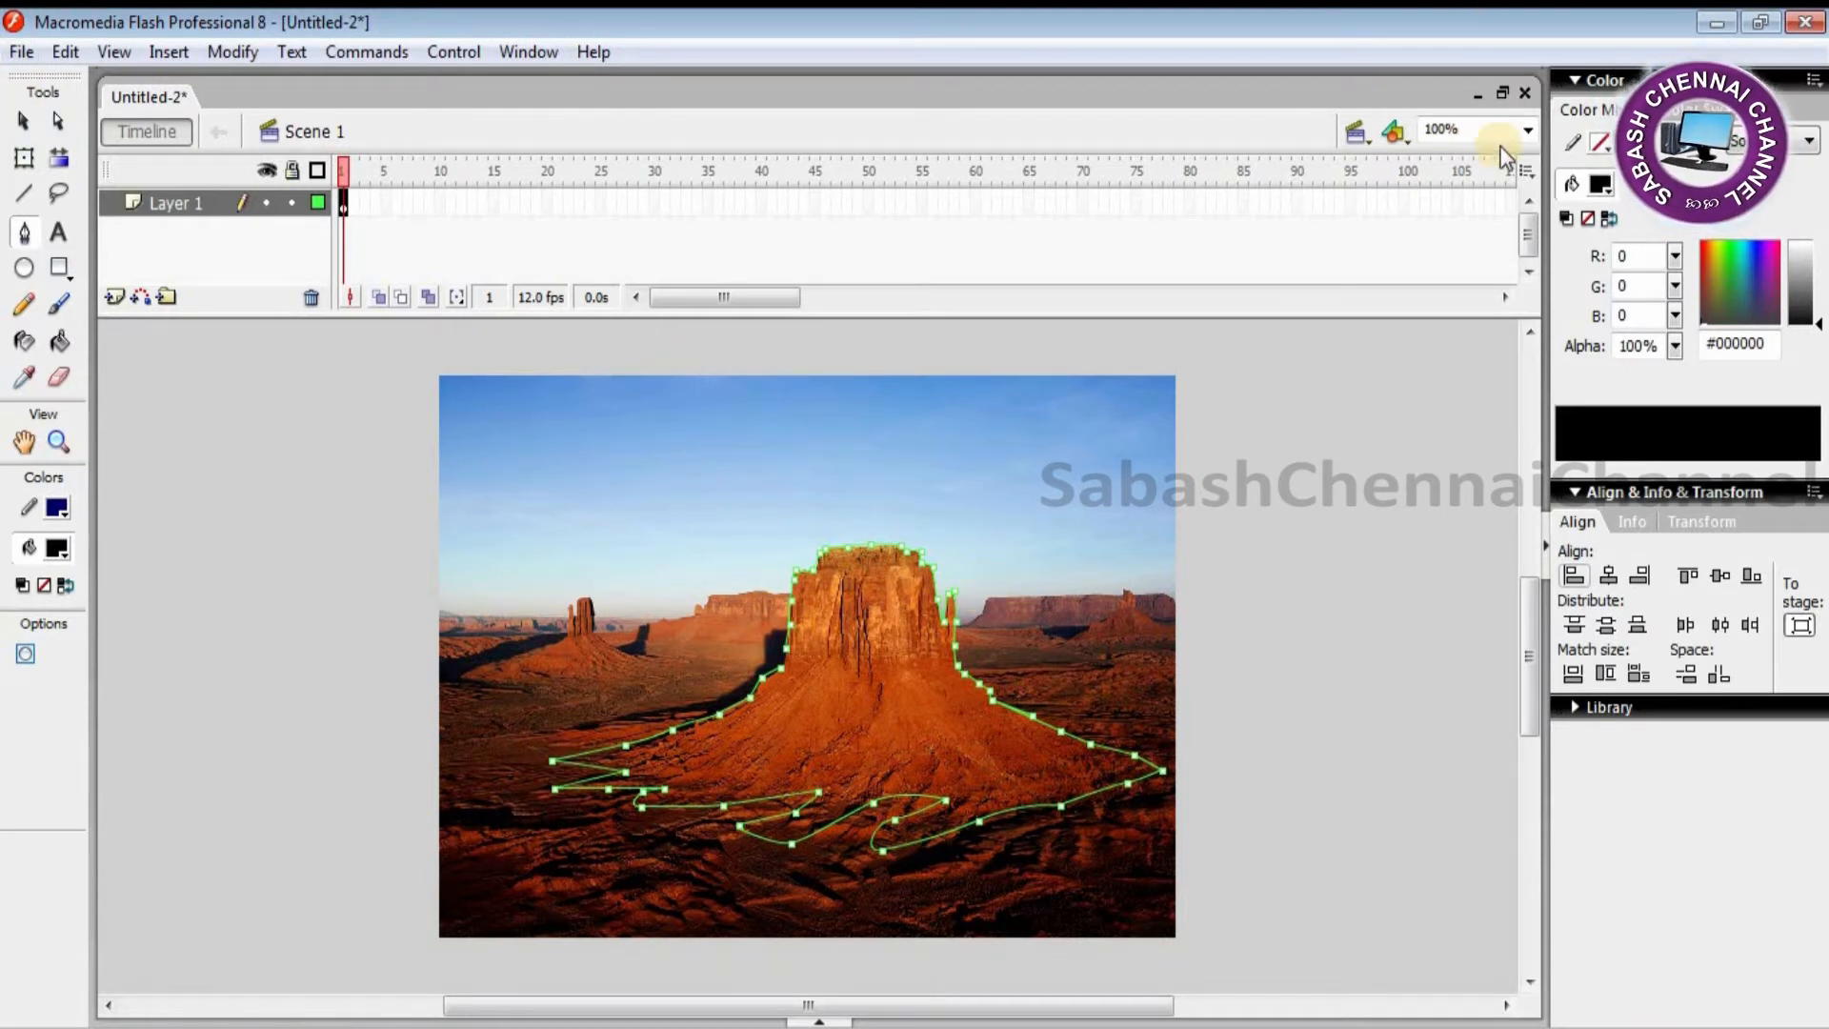
Step: At 400% magnification, smooth the outline around the small spire's tip by removing the extra anchor point on its left side
{"action": "left_click", "coordinate": [1528, 128]}
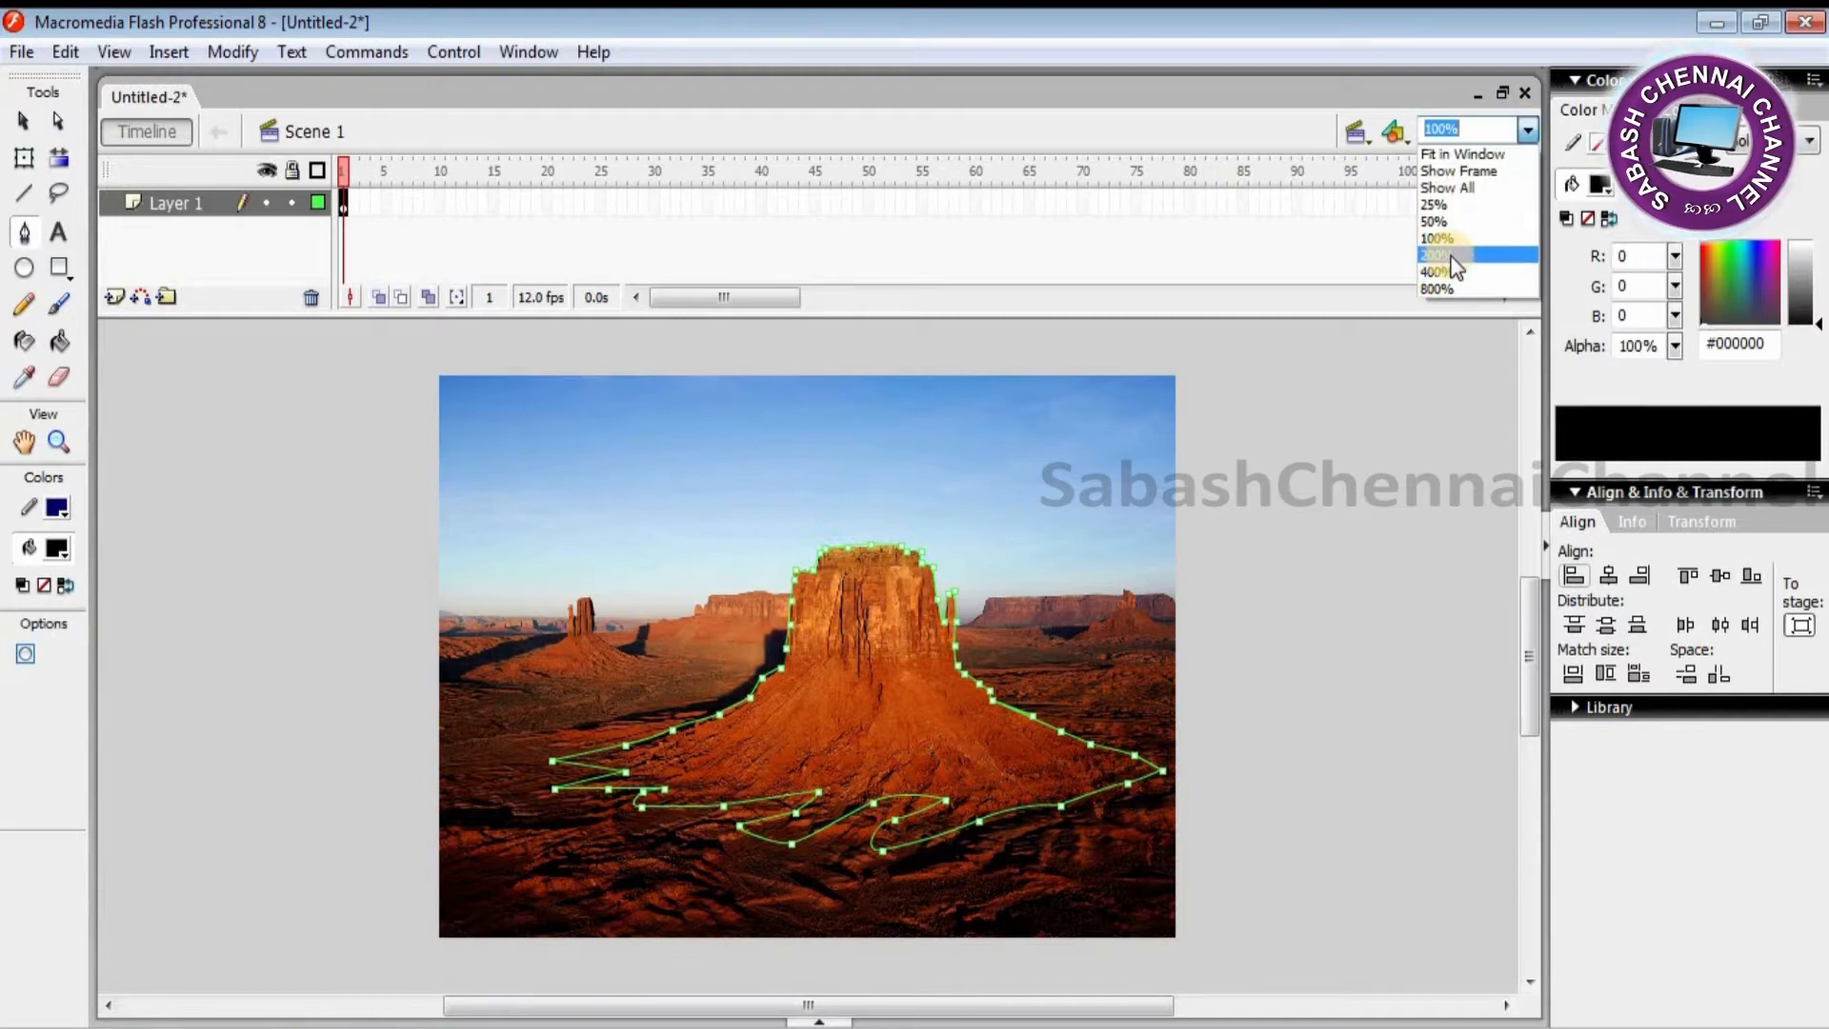
{"action": "left_click", "coordinate": [1436, 255]}
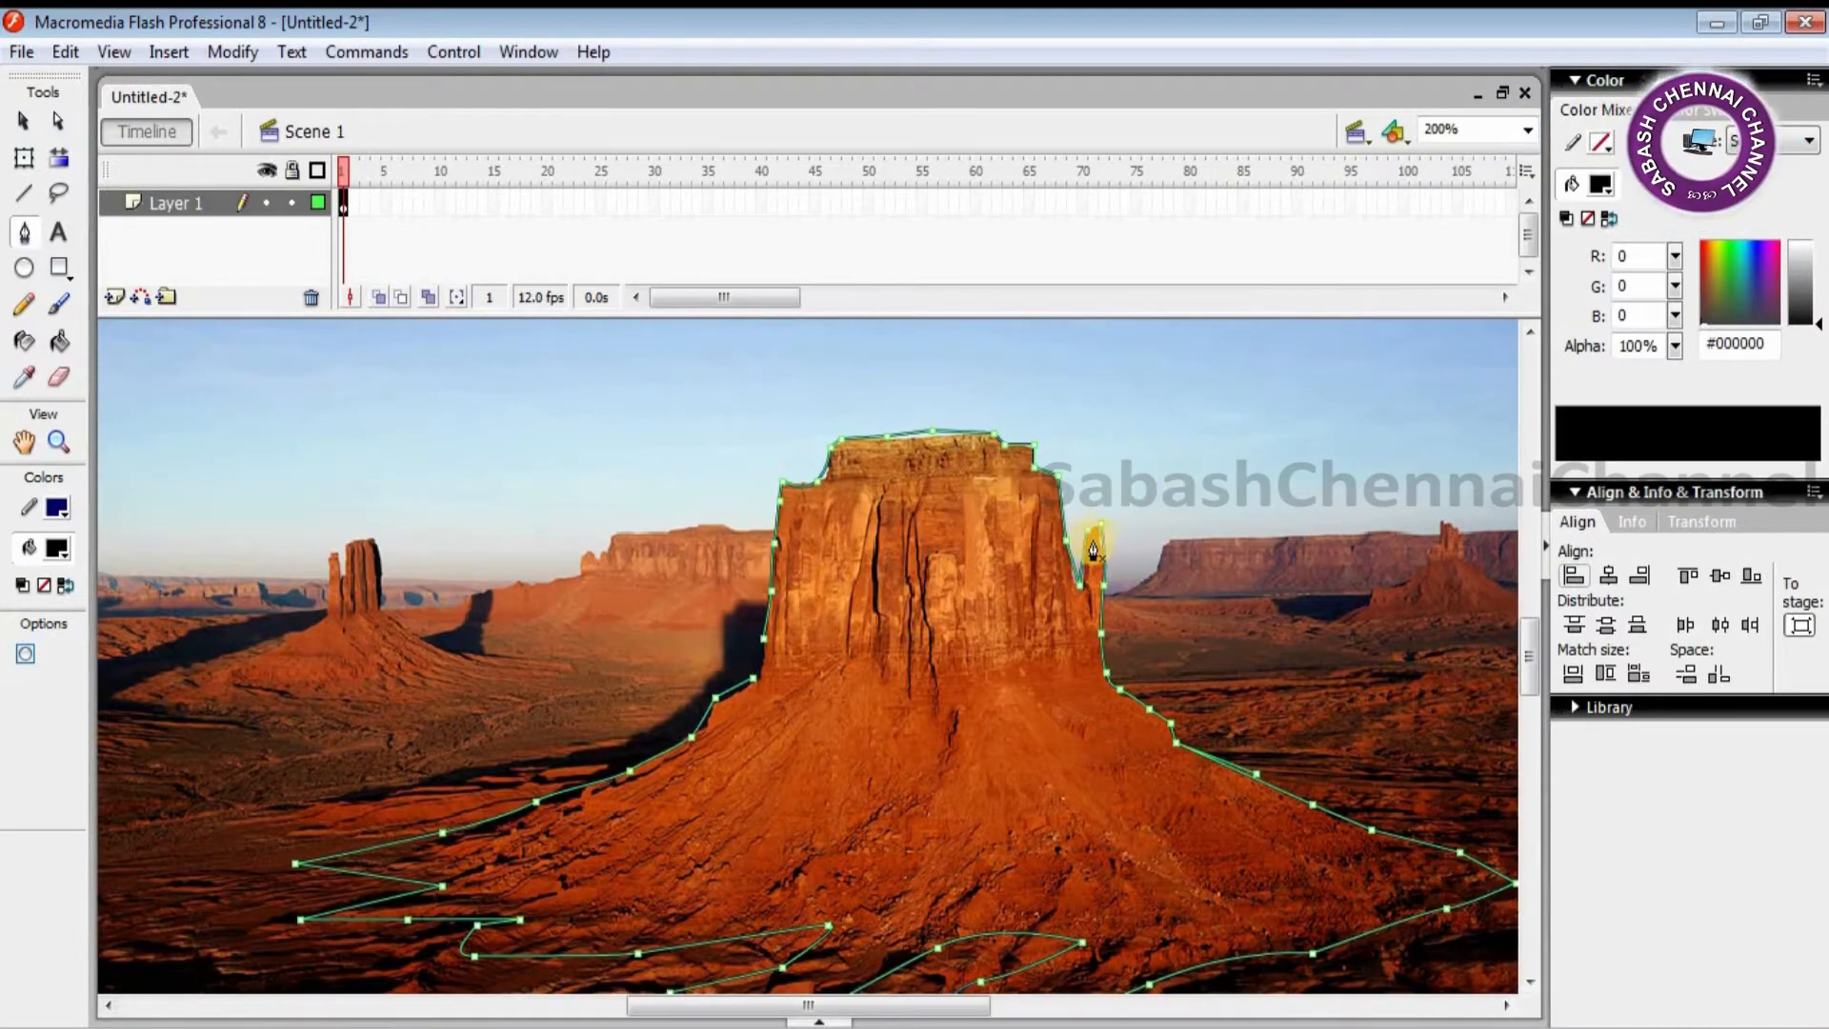
{"action": "left_click", "coordinate": [1529, 128]}
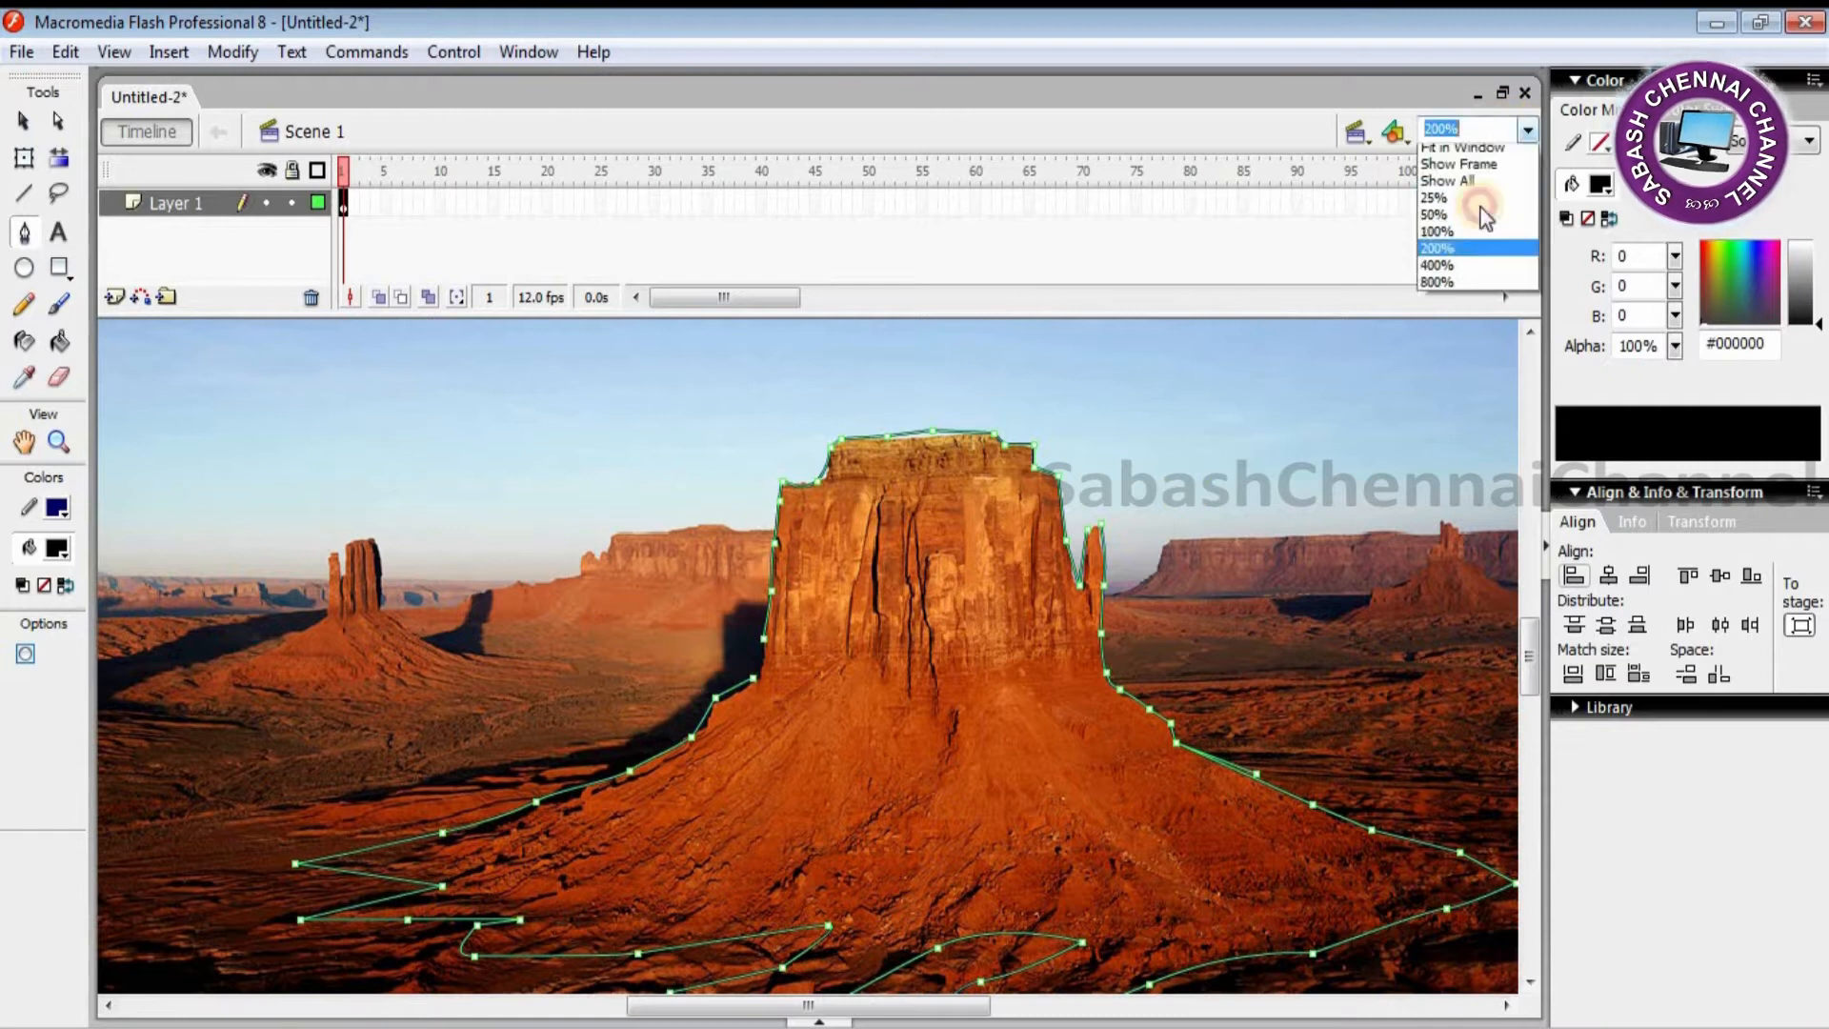
{"action": "left_click", "coordinate": [1437, 277]}
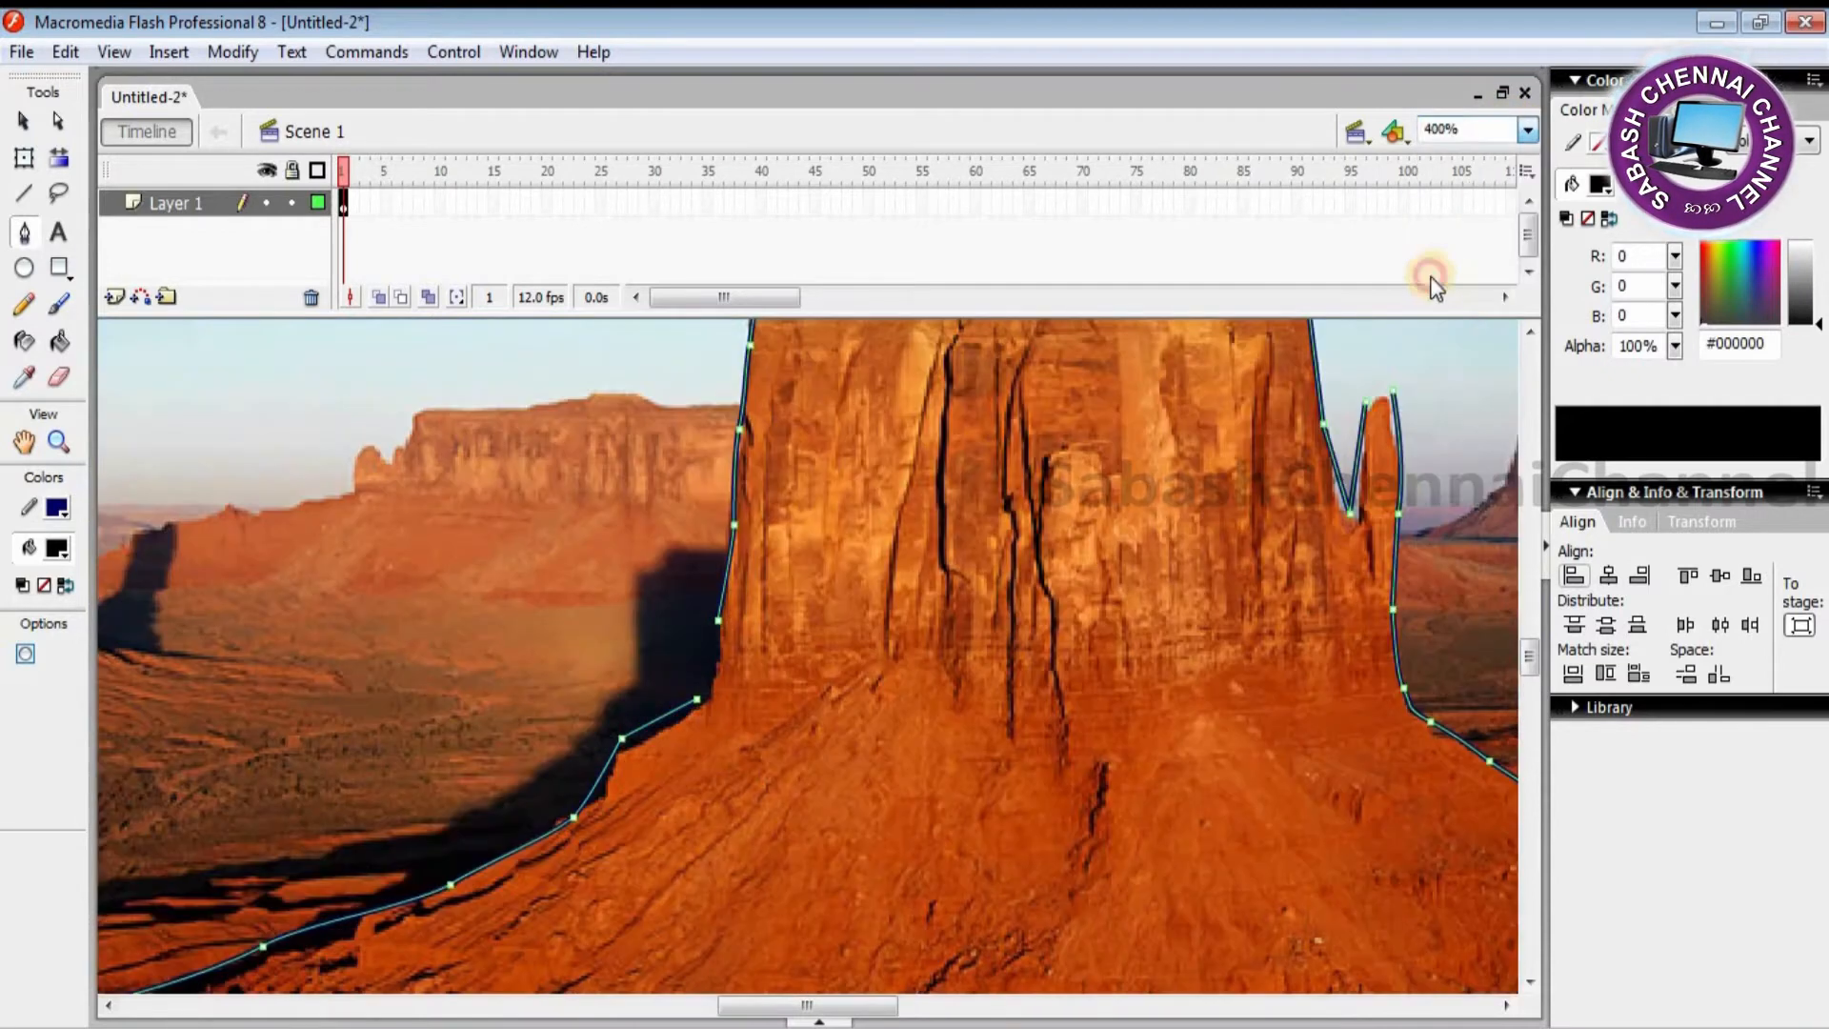
{"action": "left_click_drag", "start_coordinate": [1355, 397], "coordinate": [1349, 404]}
{"action": "left_click", "coordinate": [1364, 401]}
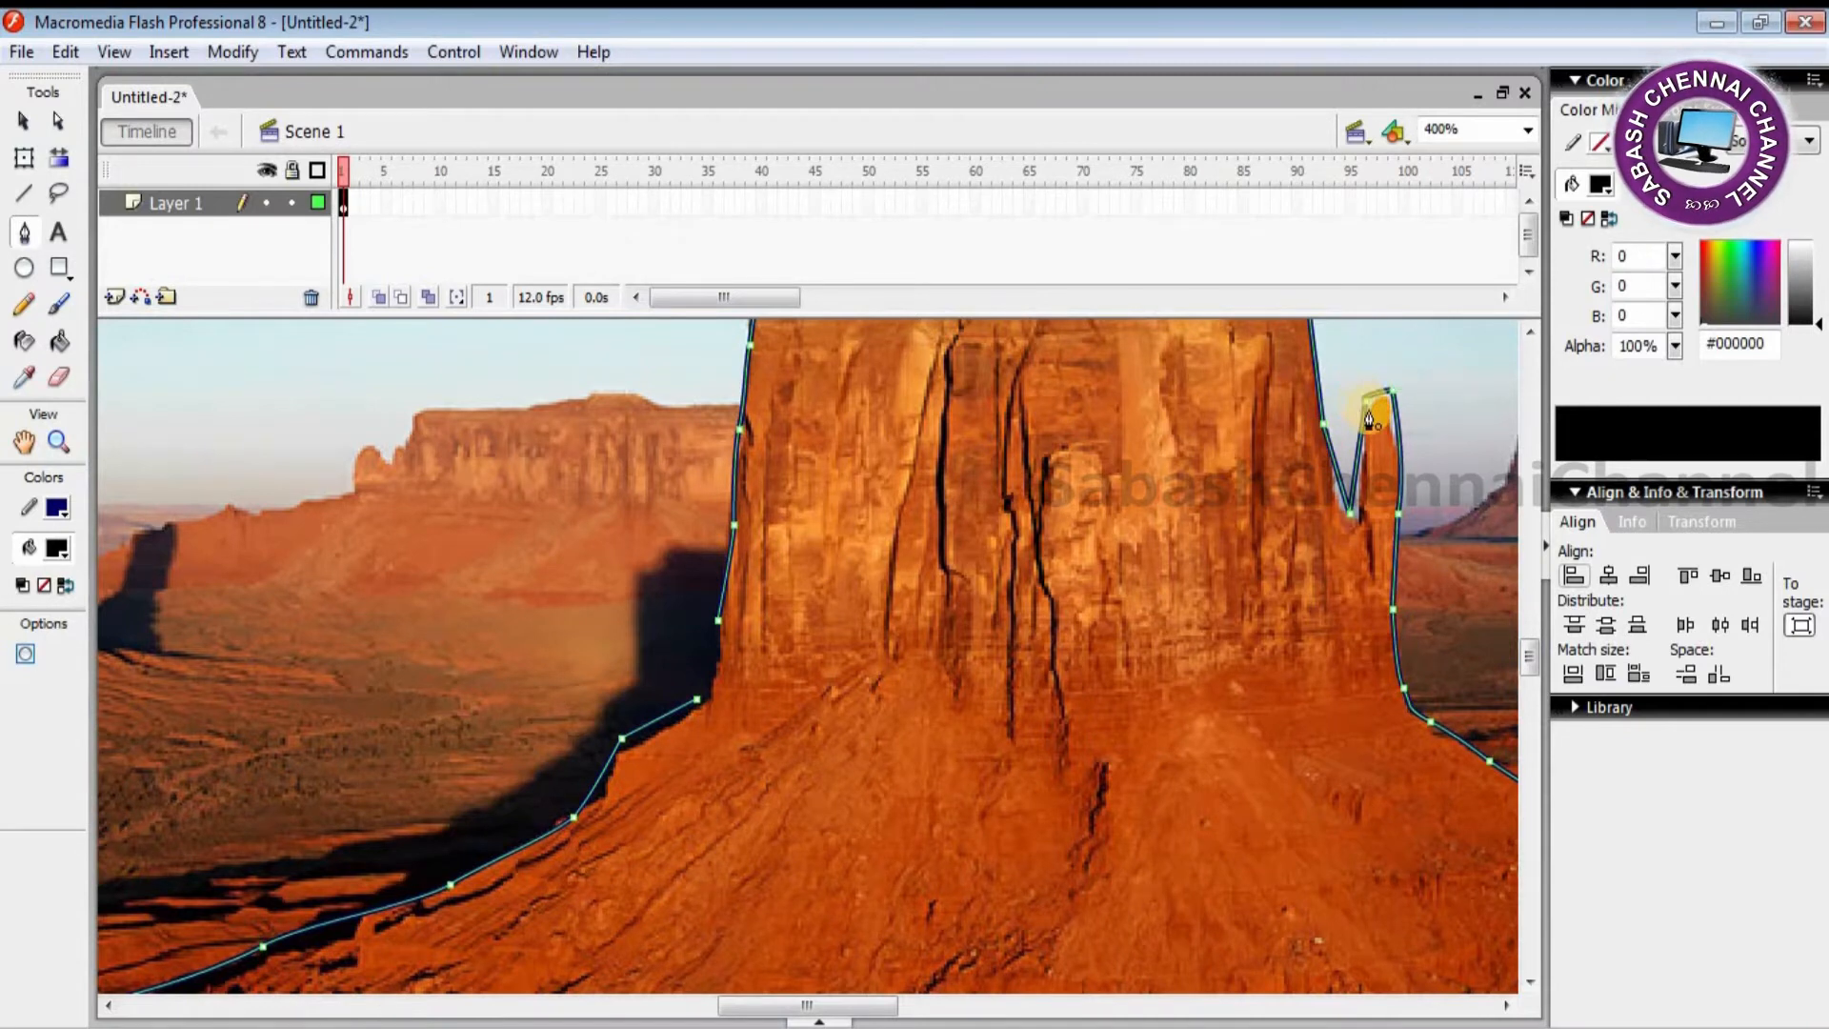
{"action": "left_click", "coordinate": [1363, 409]}
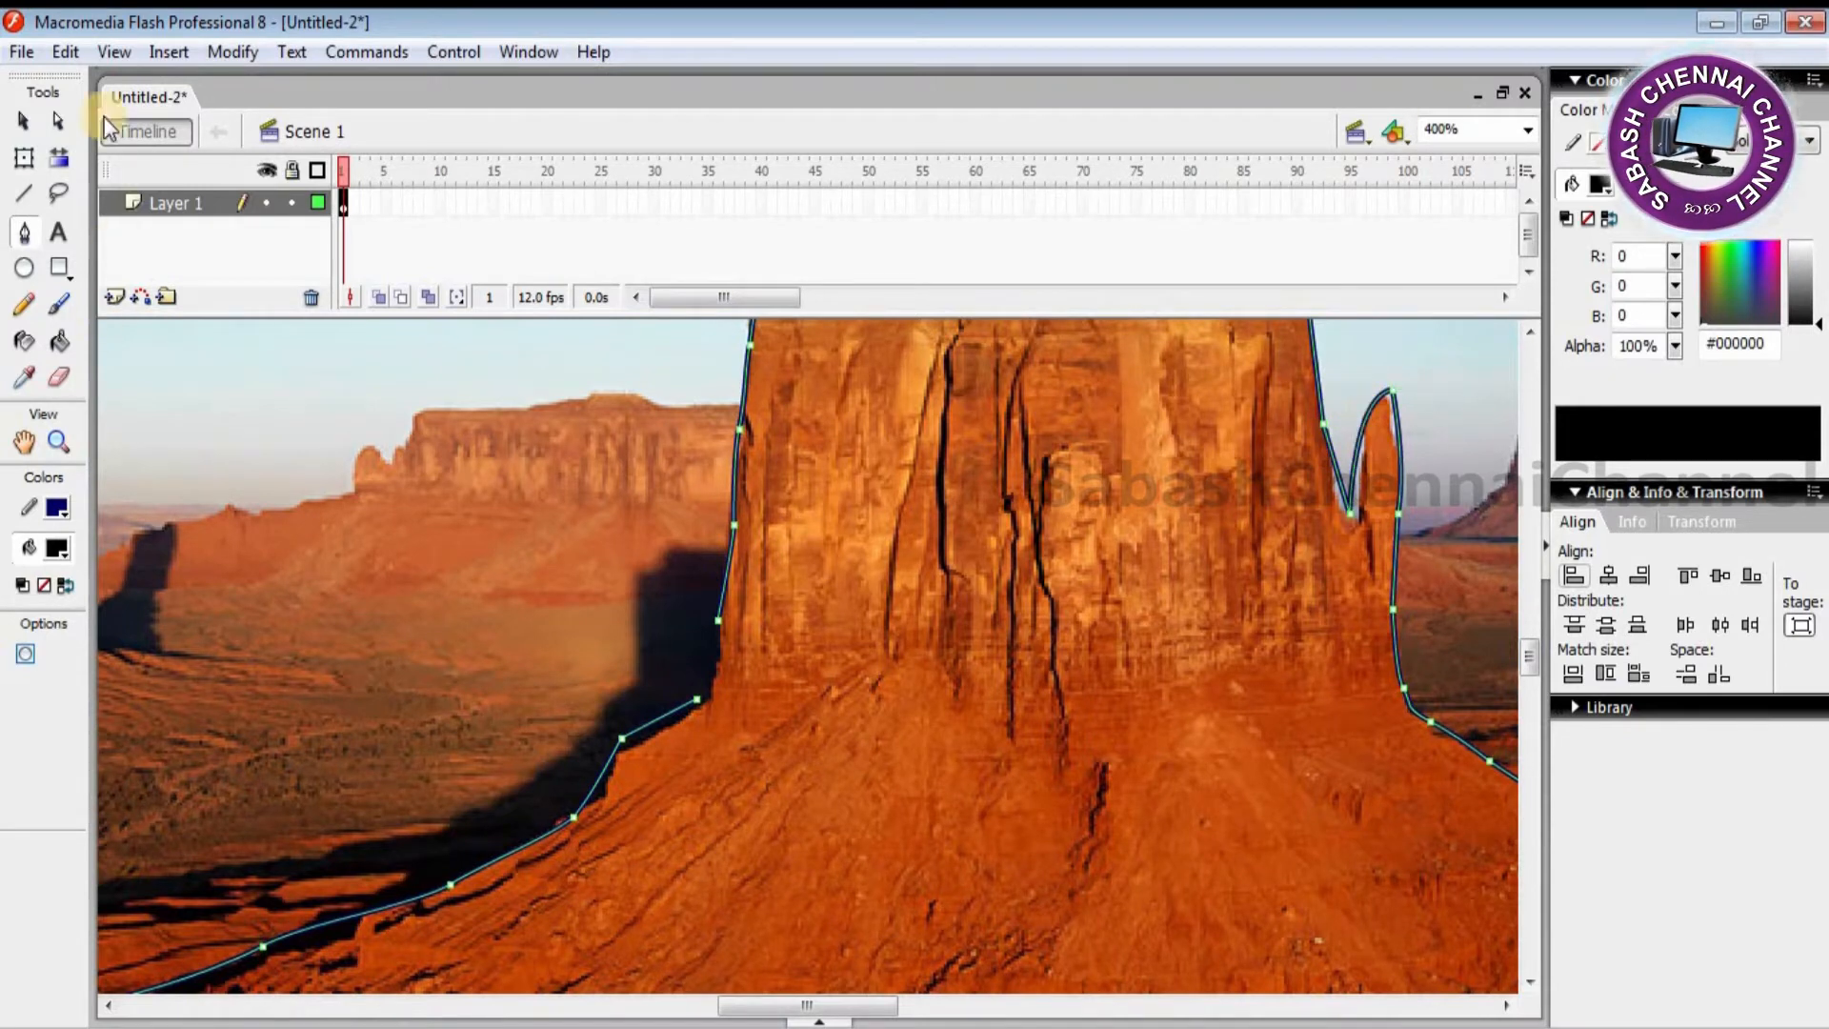
Step: Reshape the lower edge of the outline by moving the bottom anchor point of its middle bulge up and to the right
{"action": "key", "text": "v"}
{"action": "left_click_drag", "start_coordinate": [1523, 667], "coordinate": [1524, 688]}
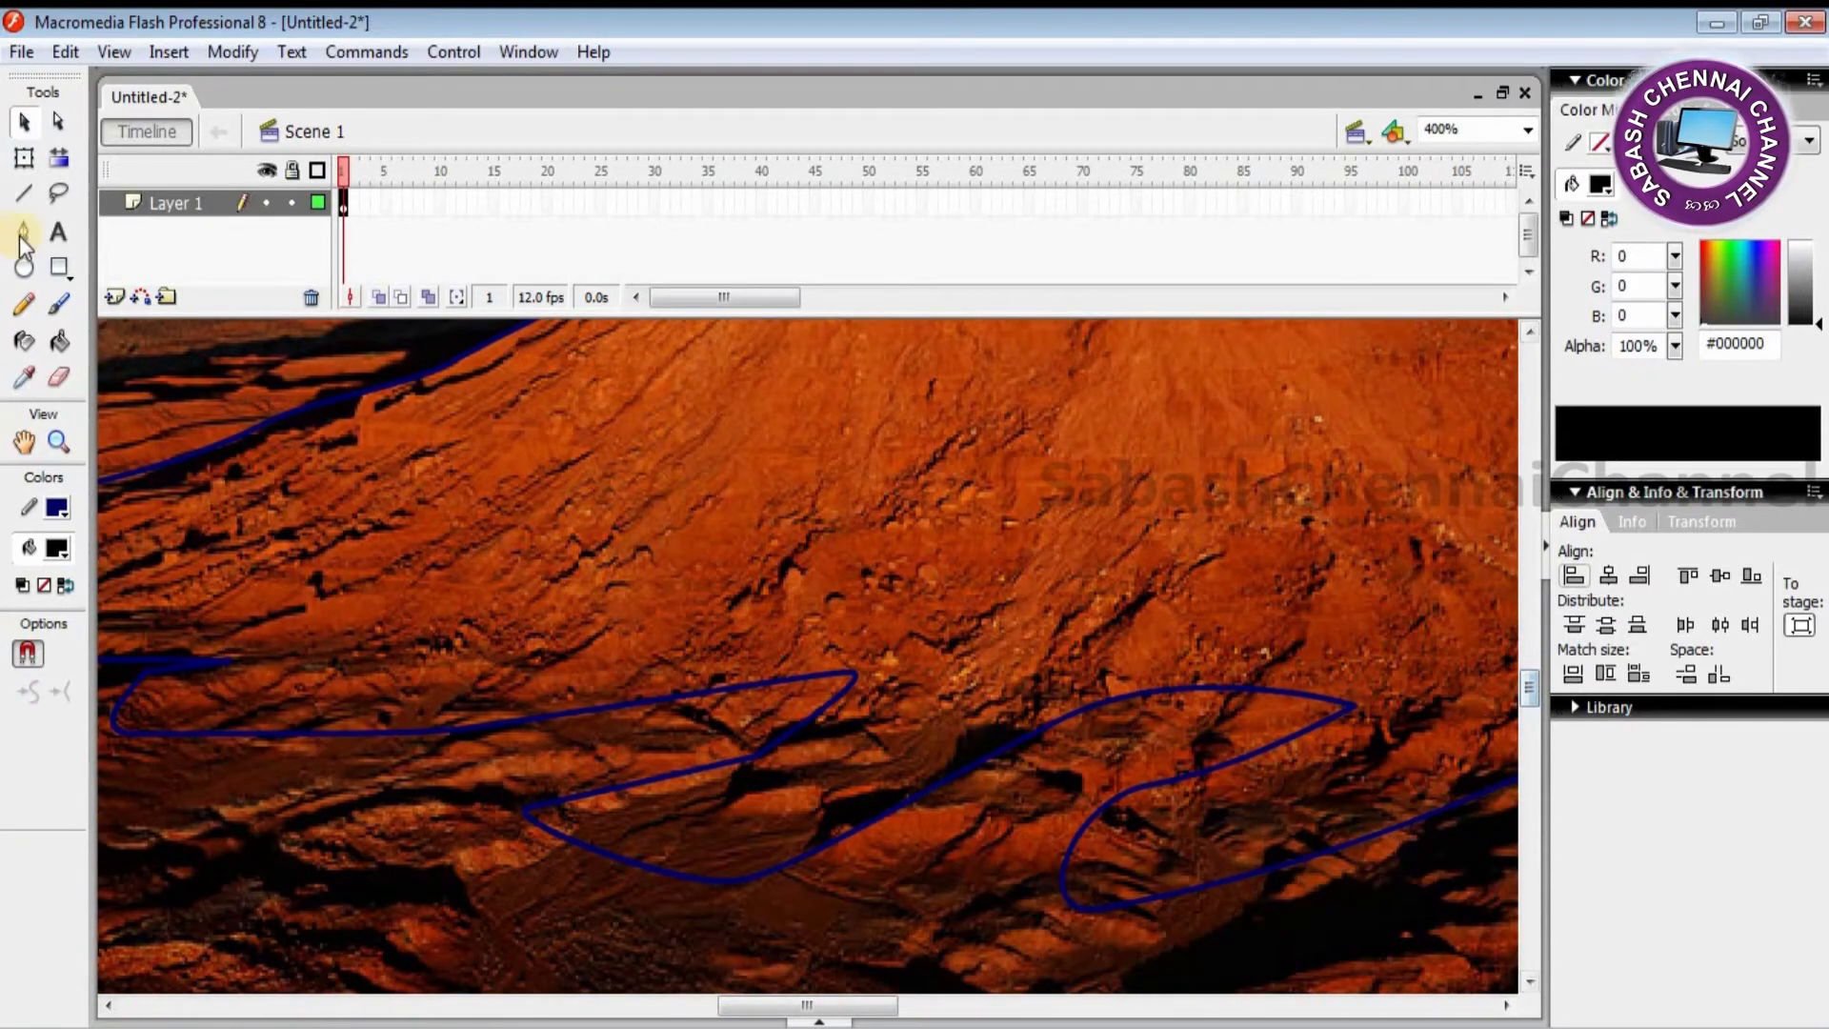
{"action": "key", "text": "a"}
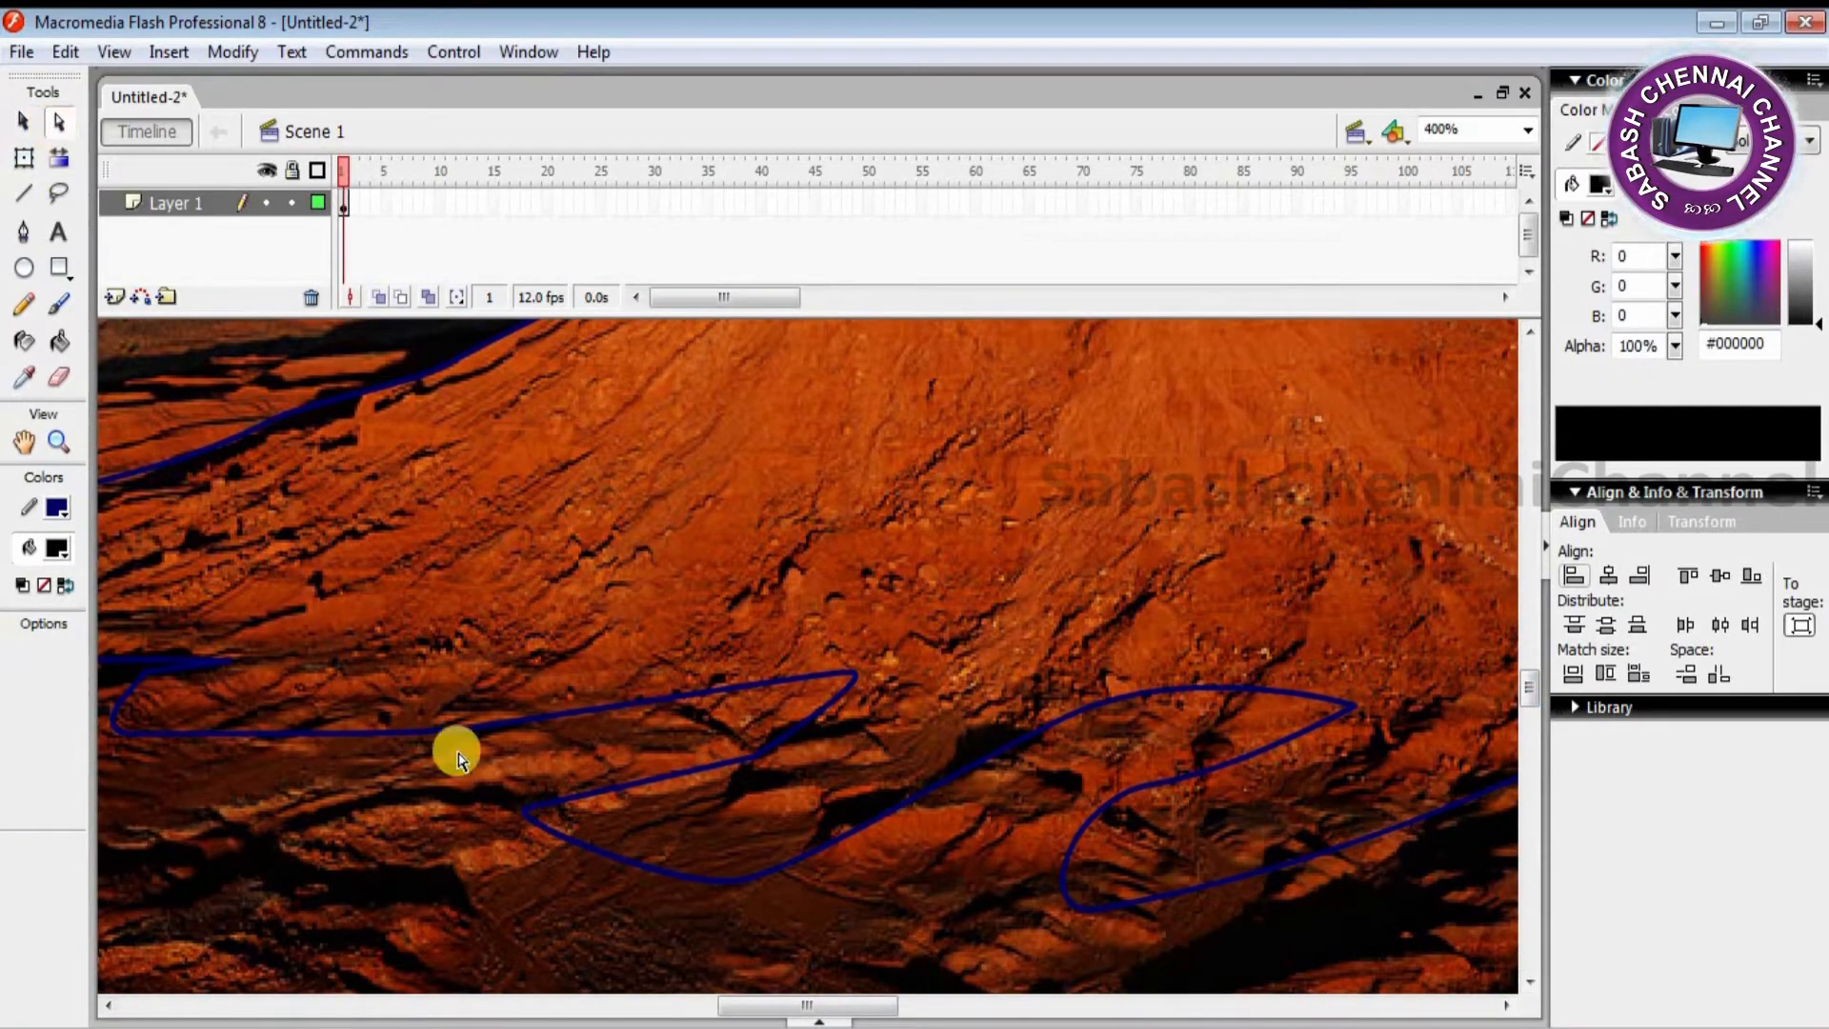
{"action": "left_click", "coordinate": [652, 873]}
{"action": "left_click", "coordinate": [740, 882]}
{"action": "left_click_drag", "start_coordinate": [803, 875], "coordinate": [847, 806]}
{"action": "left_click_drag", "start_coordinate": [741, 888], "coordinate": [939, 768]}
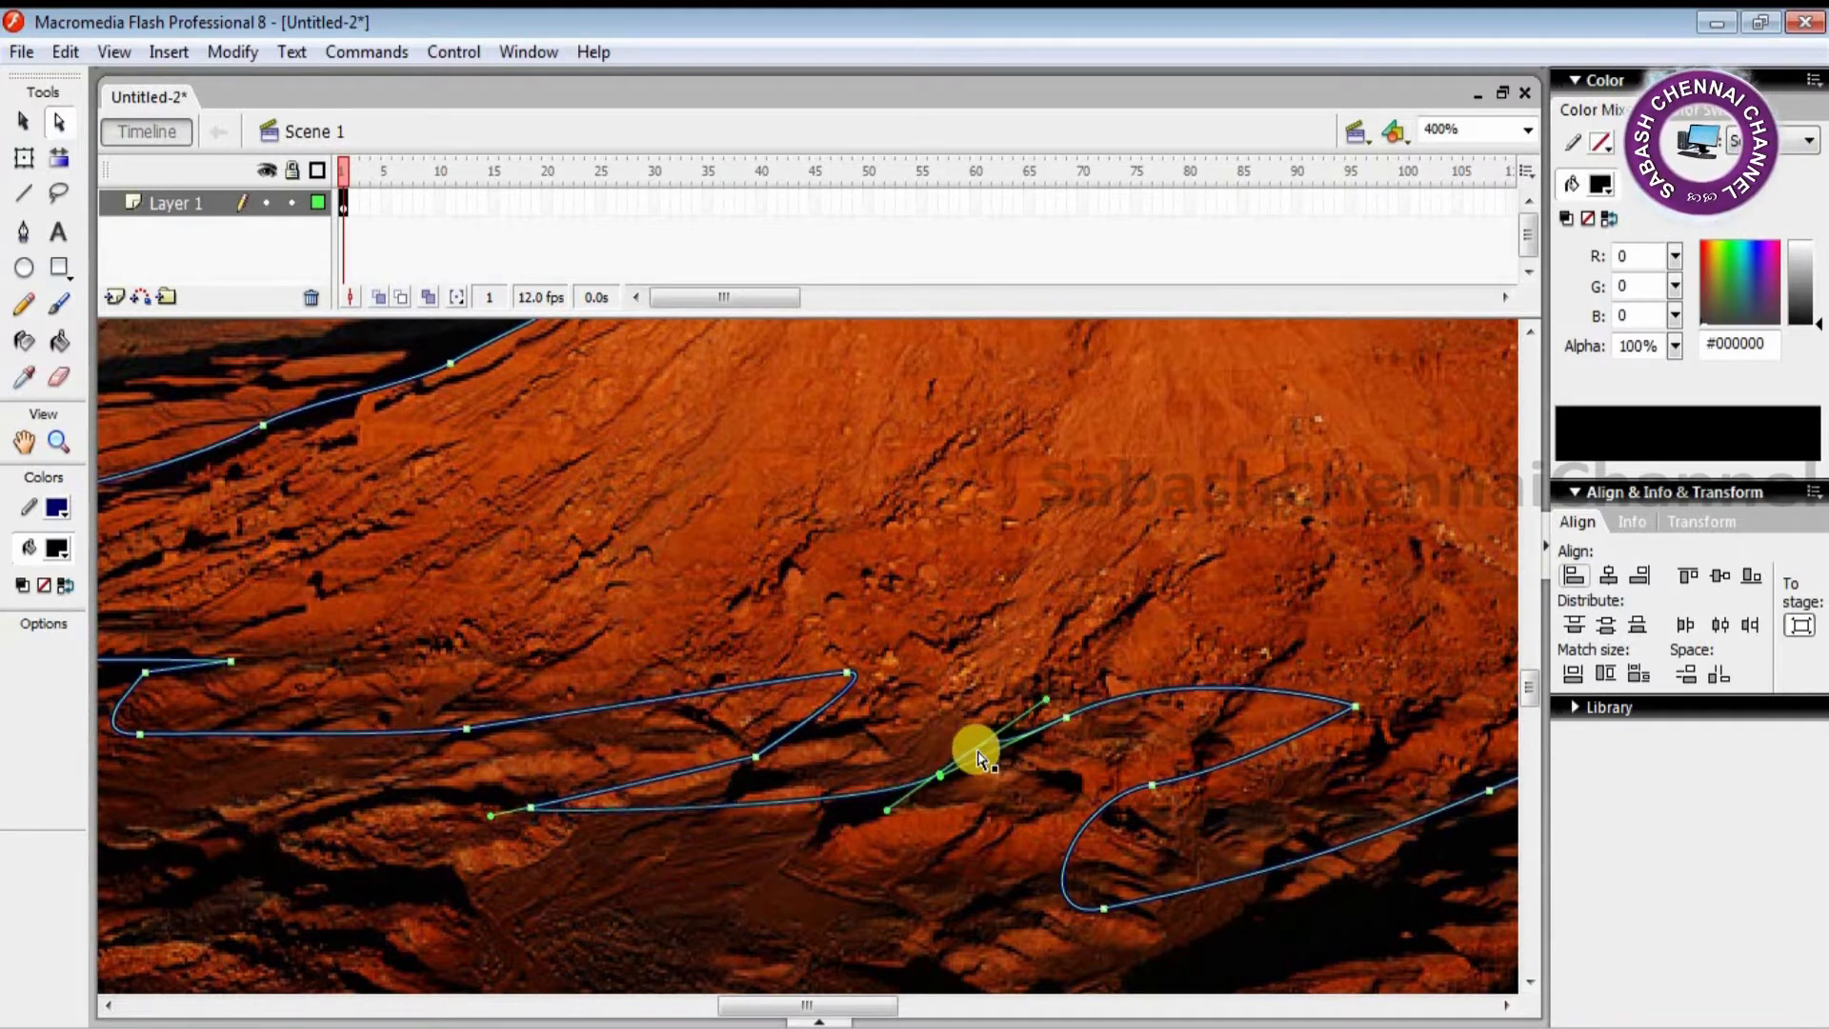
Step: Reposition the anchor points of the outline's lower-right loop to widen its upper curve and narrow its end to a point
{"action": "left_click_drag", "start_coordinate": [1046, 705], "coordinate": [1253, 675]}
{"action": "left_click_drag", "start_coordinate": [1358, 710], "coordinate": [1398, 739]}
{"action": "left_click_drag", "start_coordinate": [1153, 791], "coordinate": [1277, 906]}
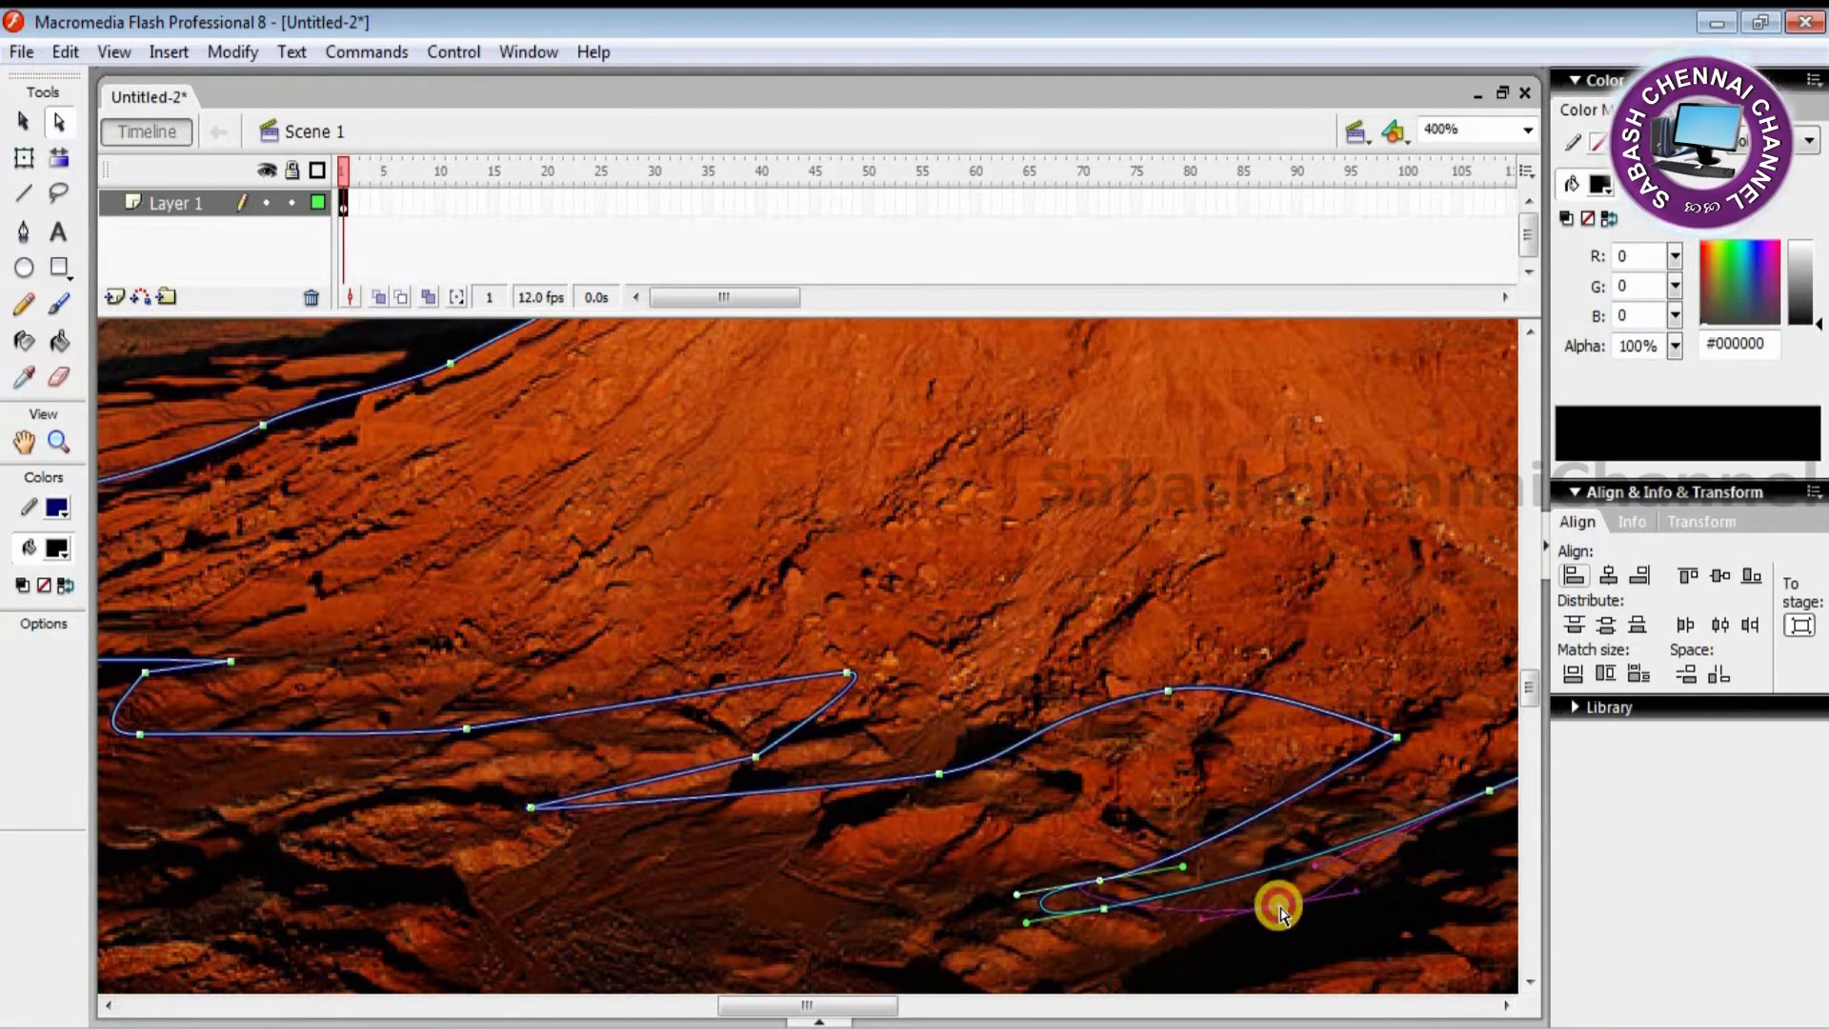
{"action": "left_click_drag", "start_coordinate": [1094, 874], "coordinate": [1310, 823]}
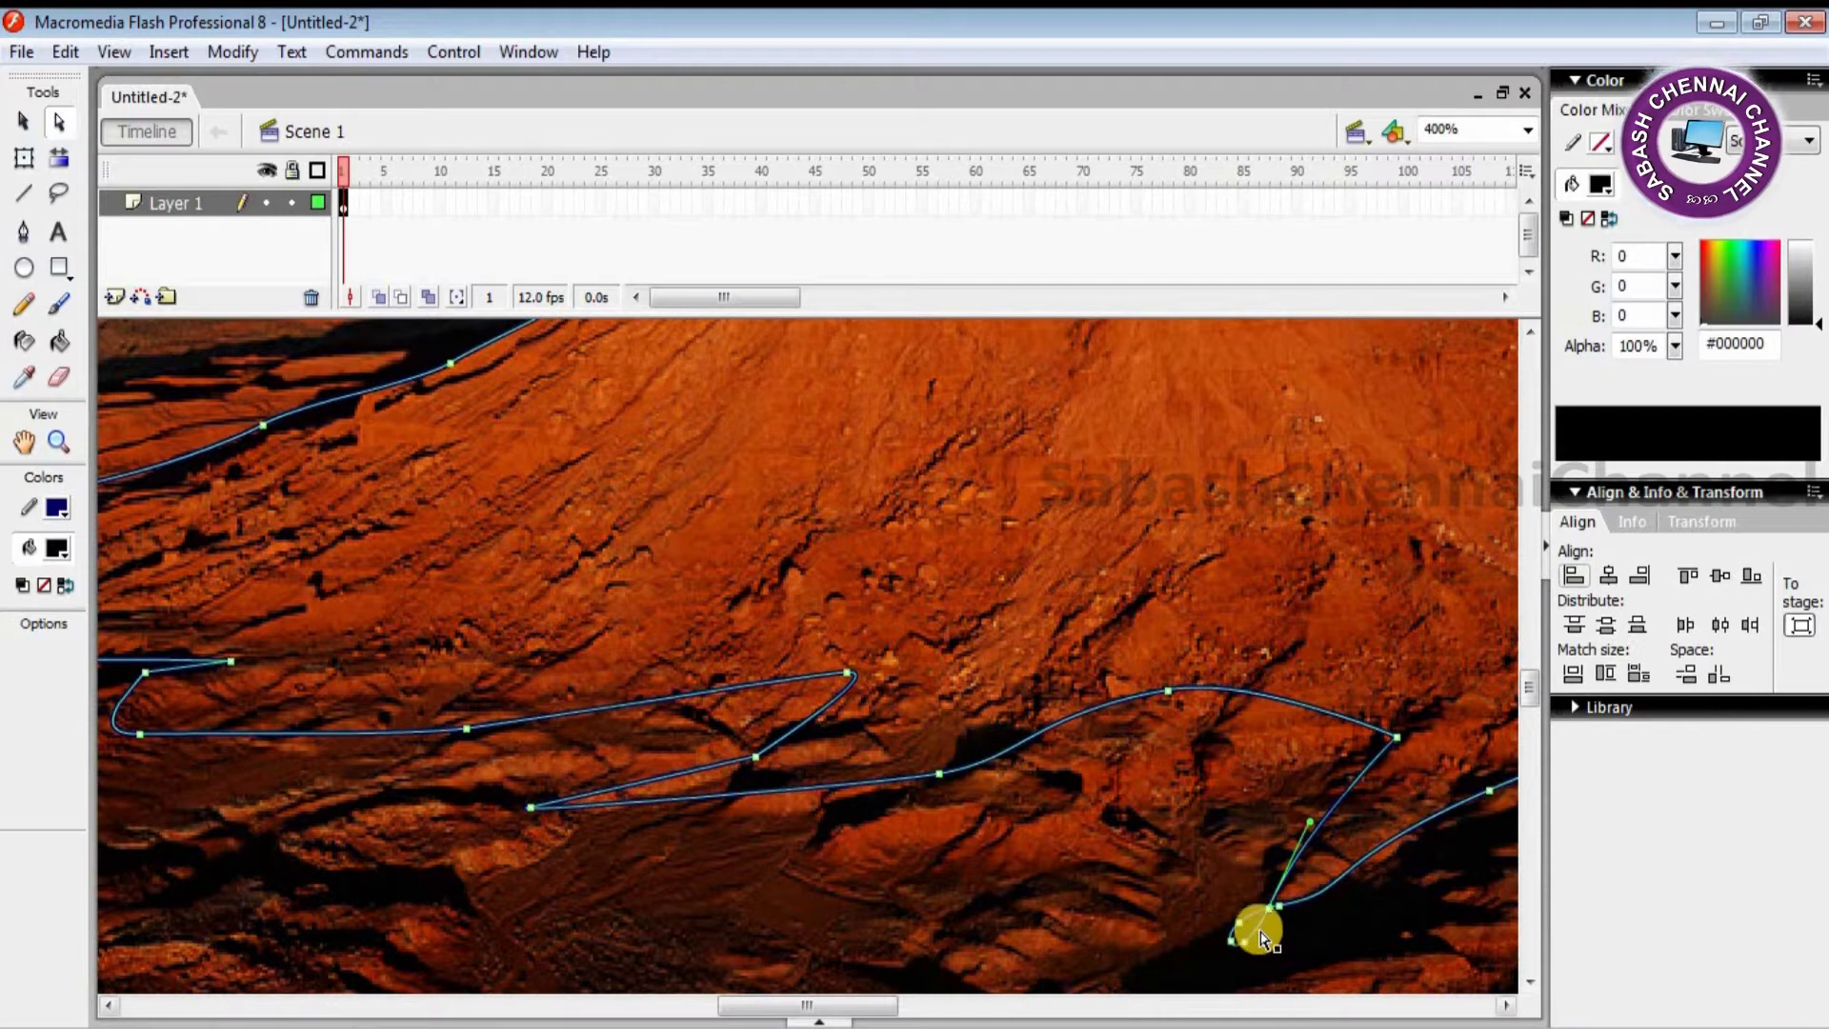
Step: Try to reshape the pointed end of the outline's lower-right loop by moving its anchor points inward
{"action": "left_click_drag", "start_coordinate": [1230, 942], "coordinate": [1271, 912]}
{"action": "left_click", "coordinate": [1272, 934]}
{"action": "left_click", "coordinate": [1270, 918]}
{"action": "left_click_drag", "start_coordinate": [1216, 901], "coordinate": [1262, 971]}
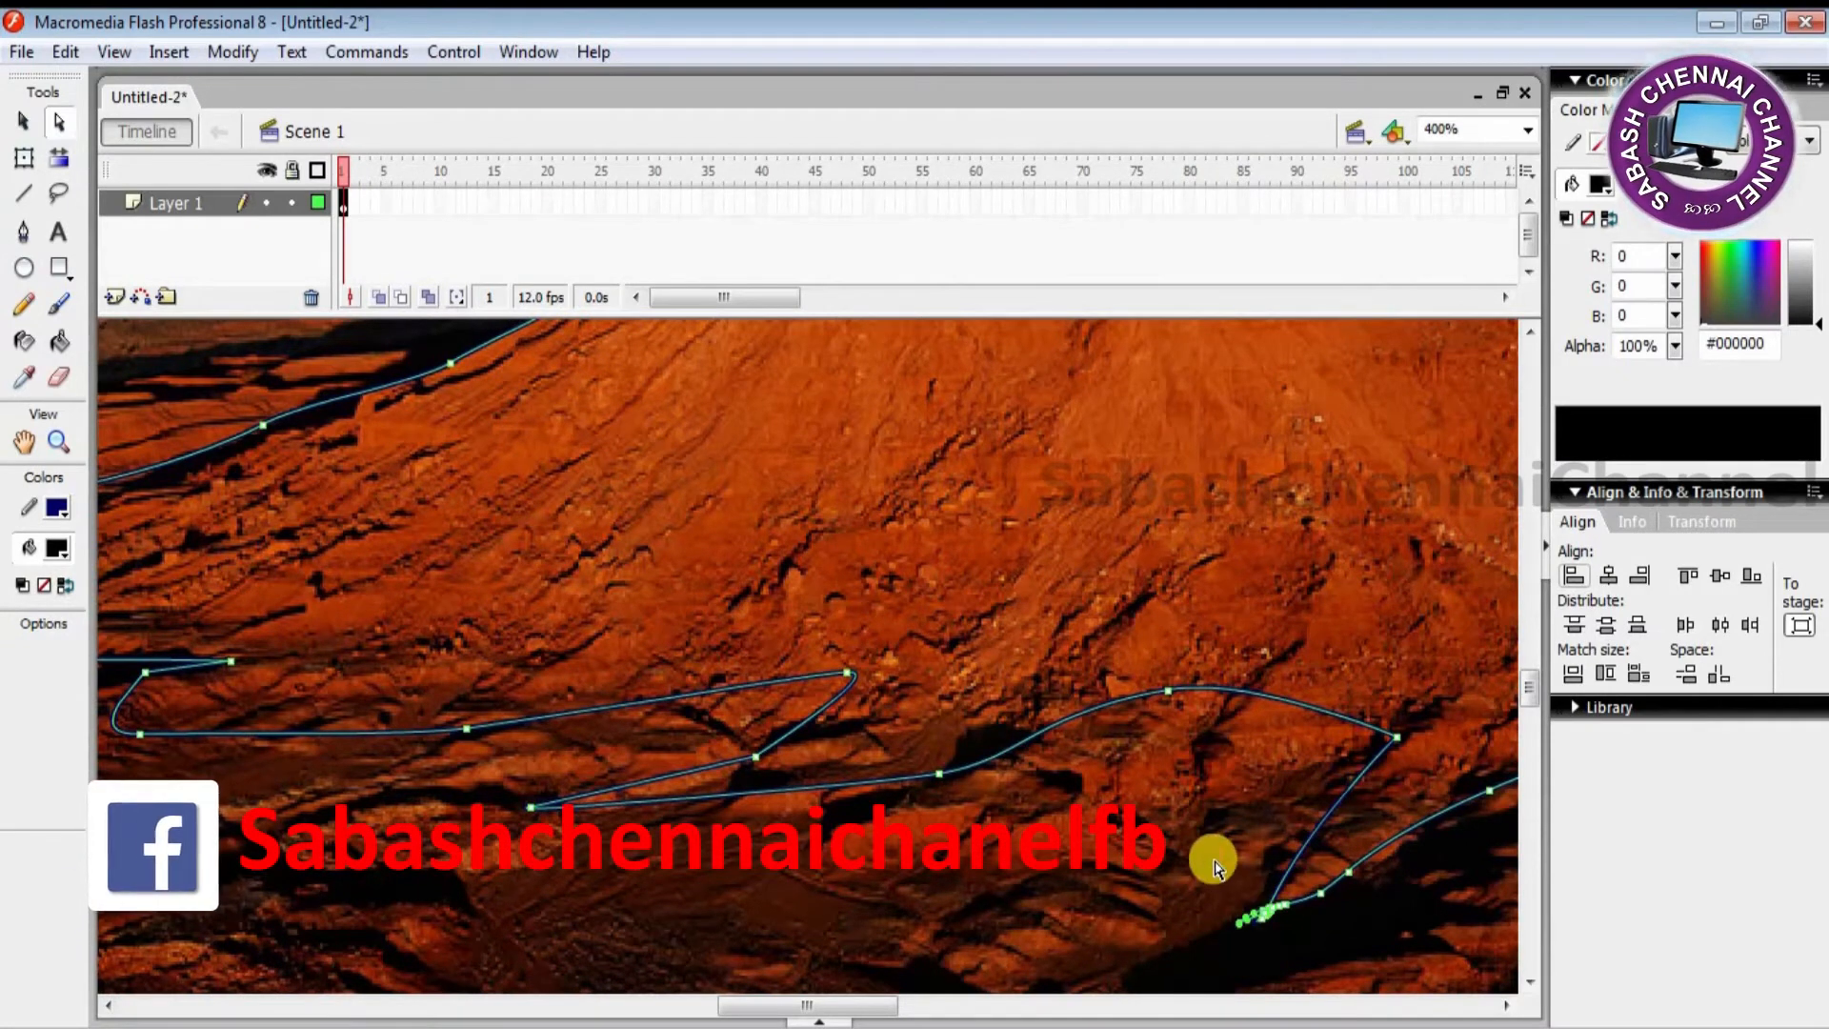
{"action": "left_click", "coordinate": [1263, 949]}
{"action": "left_click", "coordinate": [1278, 905]}
{"action": "left_click_drag", "start_coordinate": [1257, 931], "coordinate": [1246, 943]}
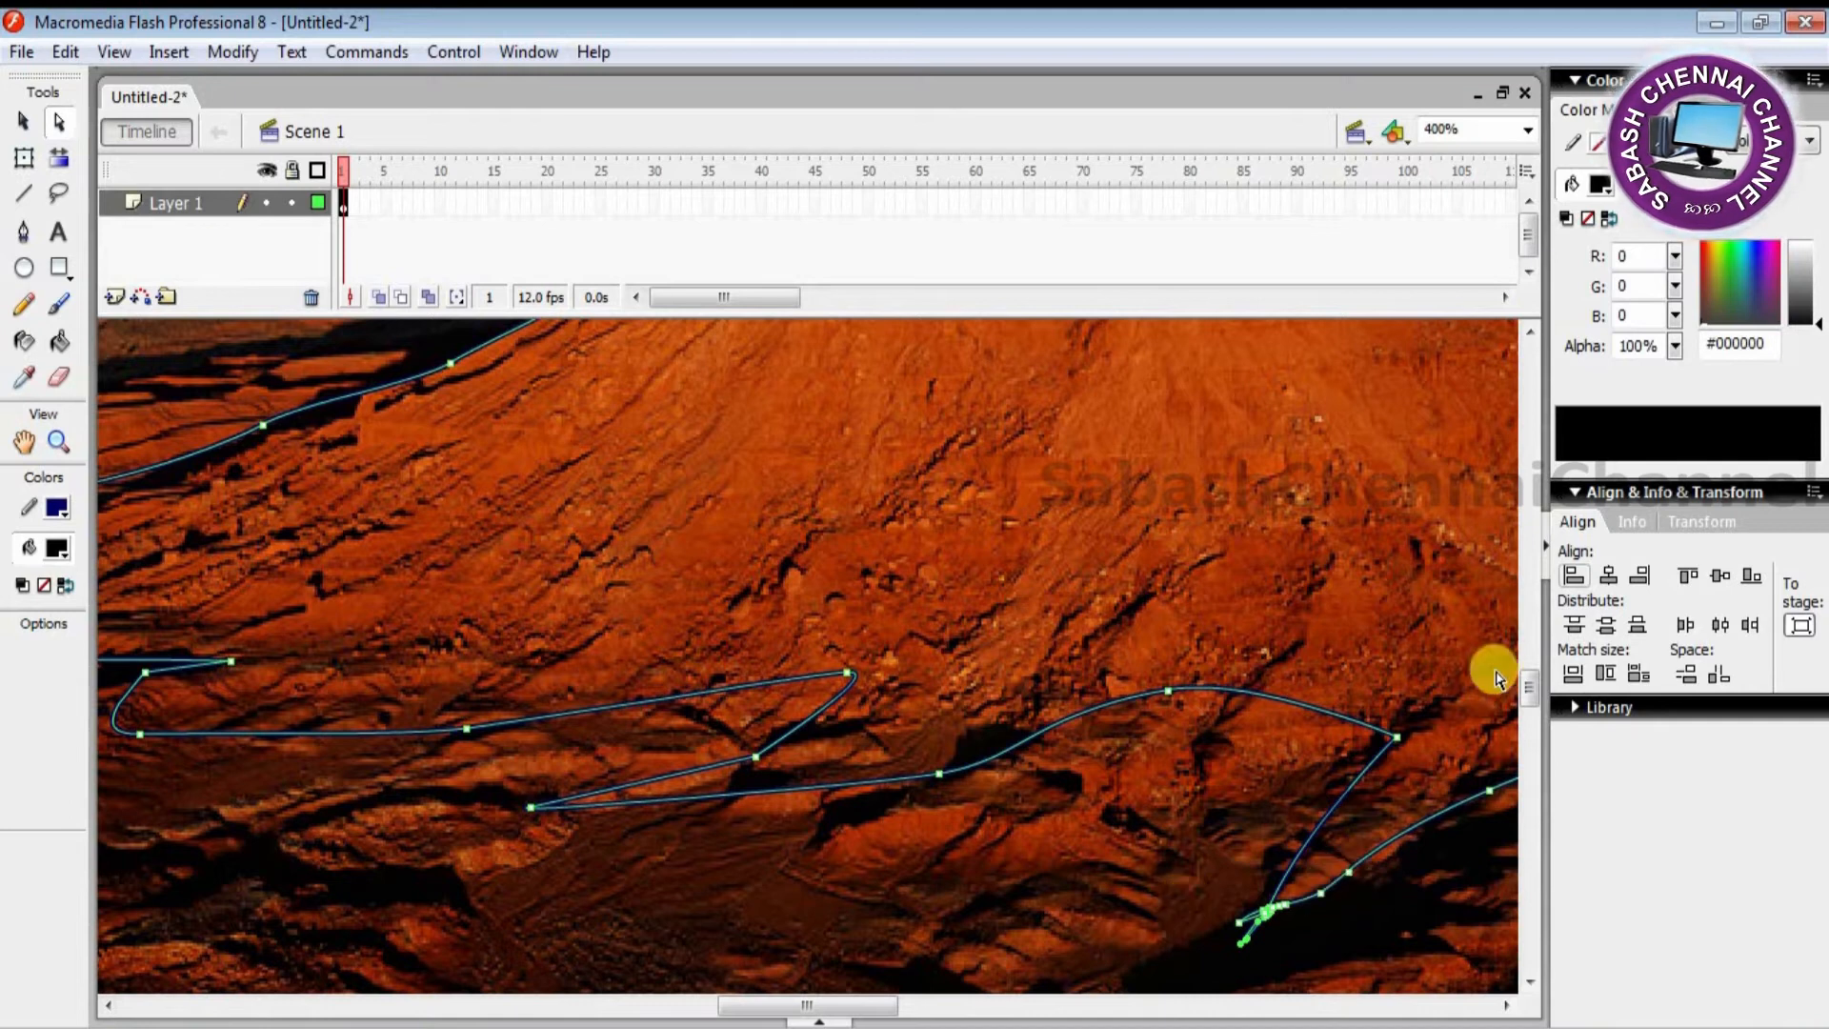
Step: Try to separate the clustered anchor points at the lower-right loop's tip by moving them outward
{"action": "left_click_drag", "start_coordinate": [1538, 690], "coordinate": [1540, 703]}
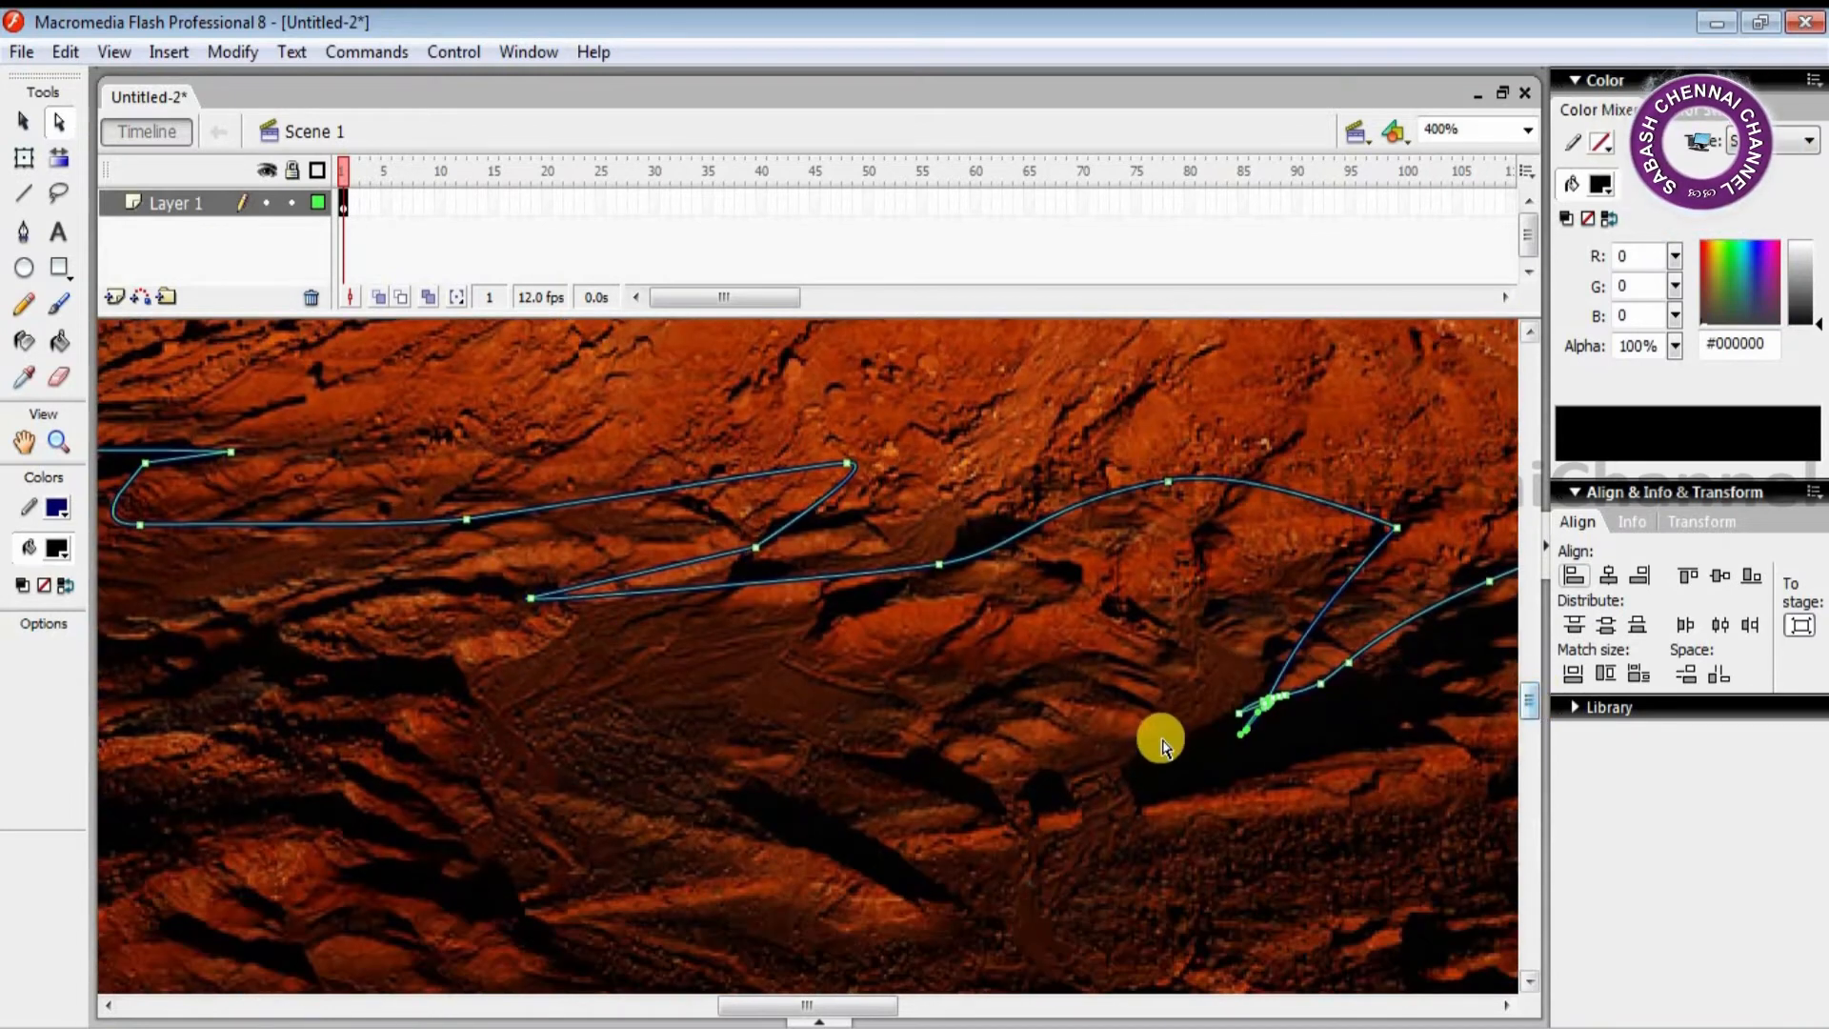
{"action": "left_click_drag", "start_coordinate": [1240, 718], "coordinate": [1264, 716]}
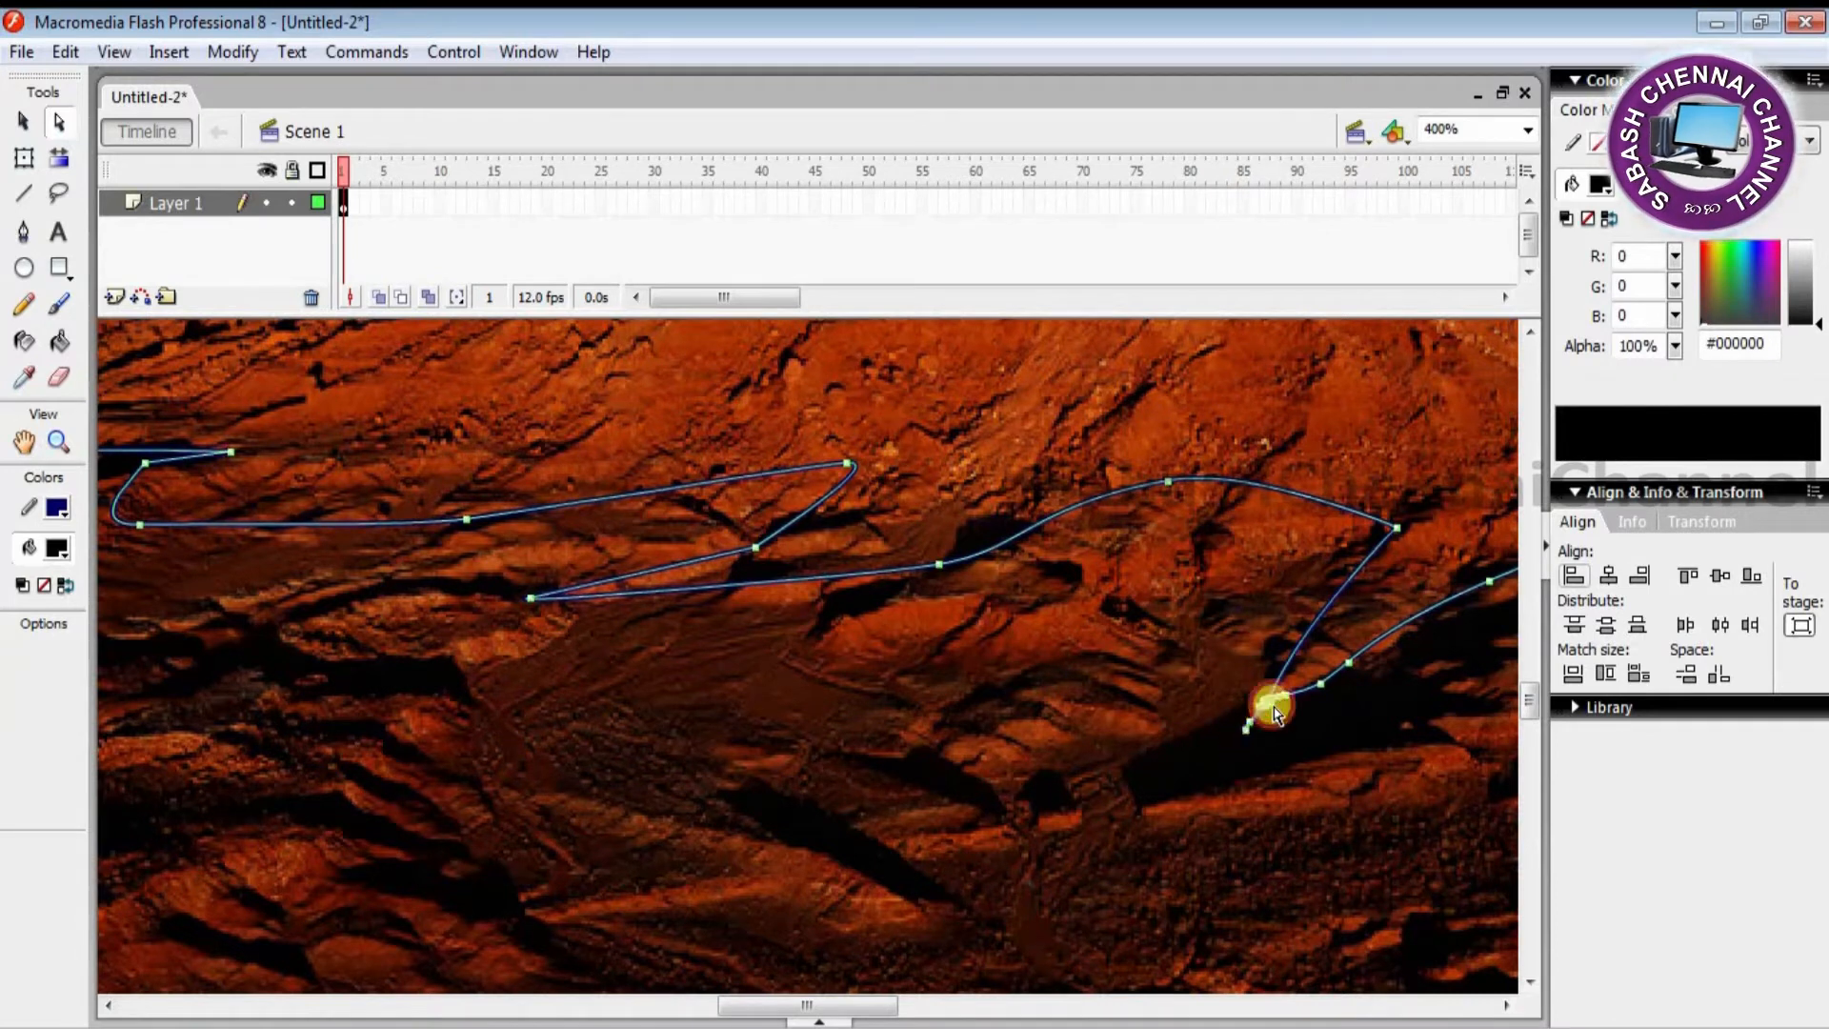
{"action": "left_click_drag", "start_coordinate": [1267, 710], "coordinate": [1110, 837]}
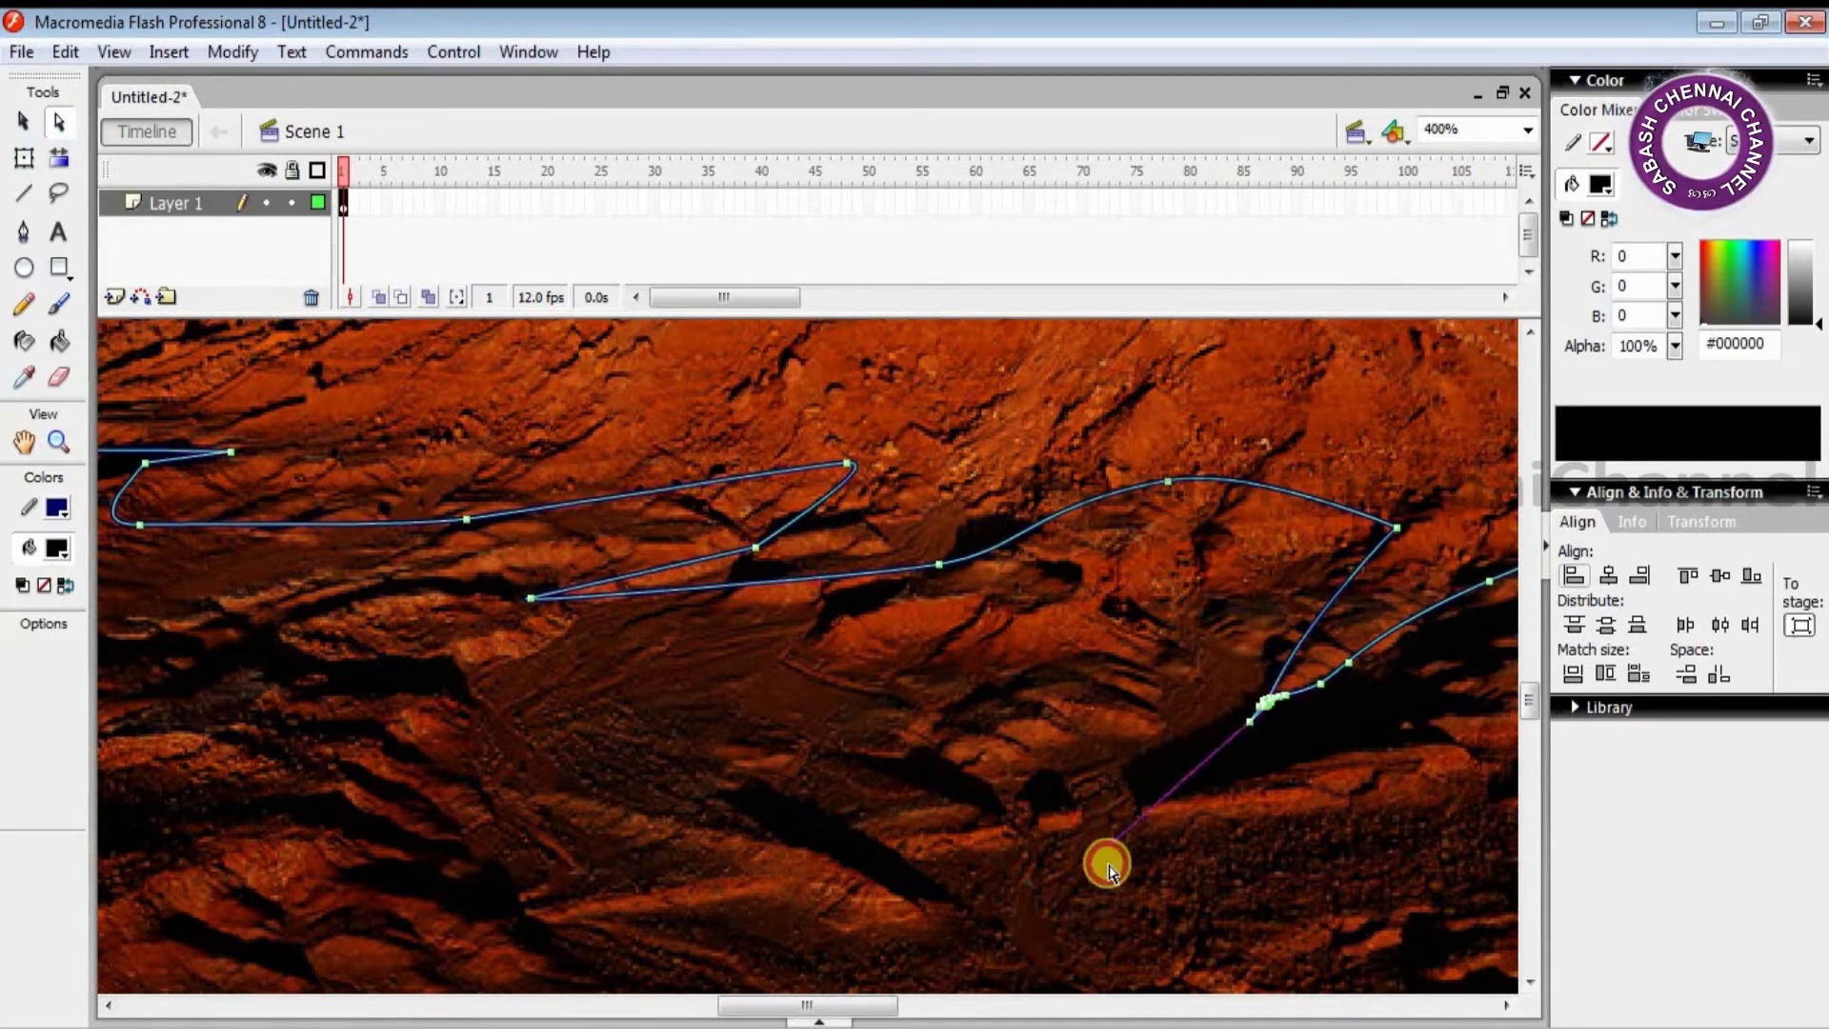
{"action": "left_click_drag", "start_coordinate": [1268, 712], "coordinate": [1111, 674]}
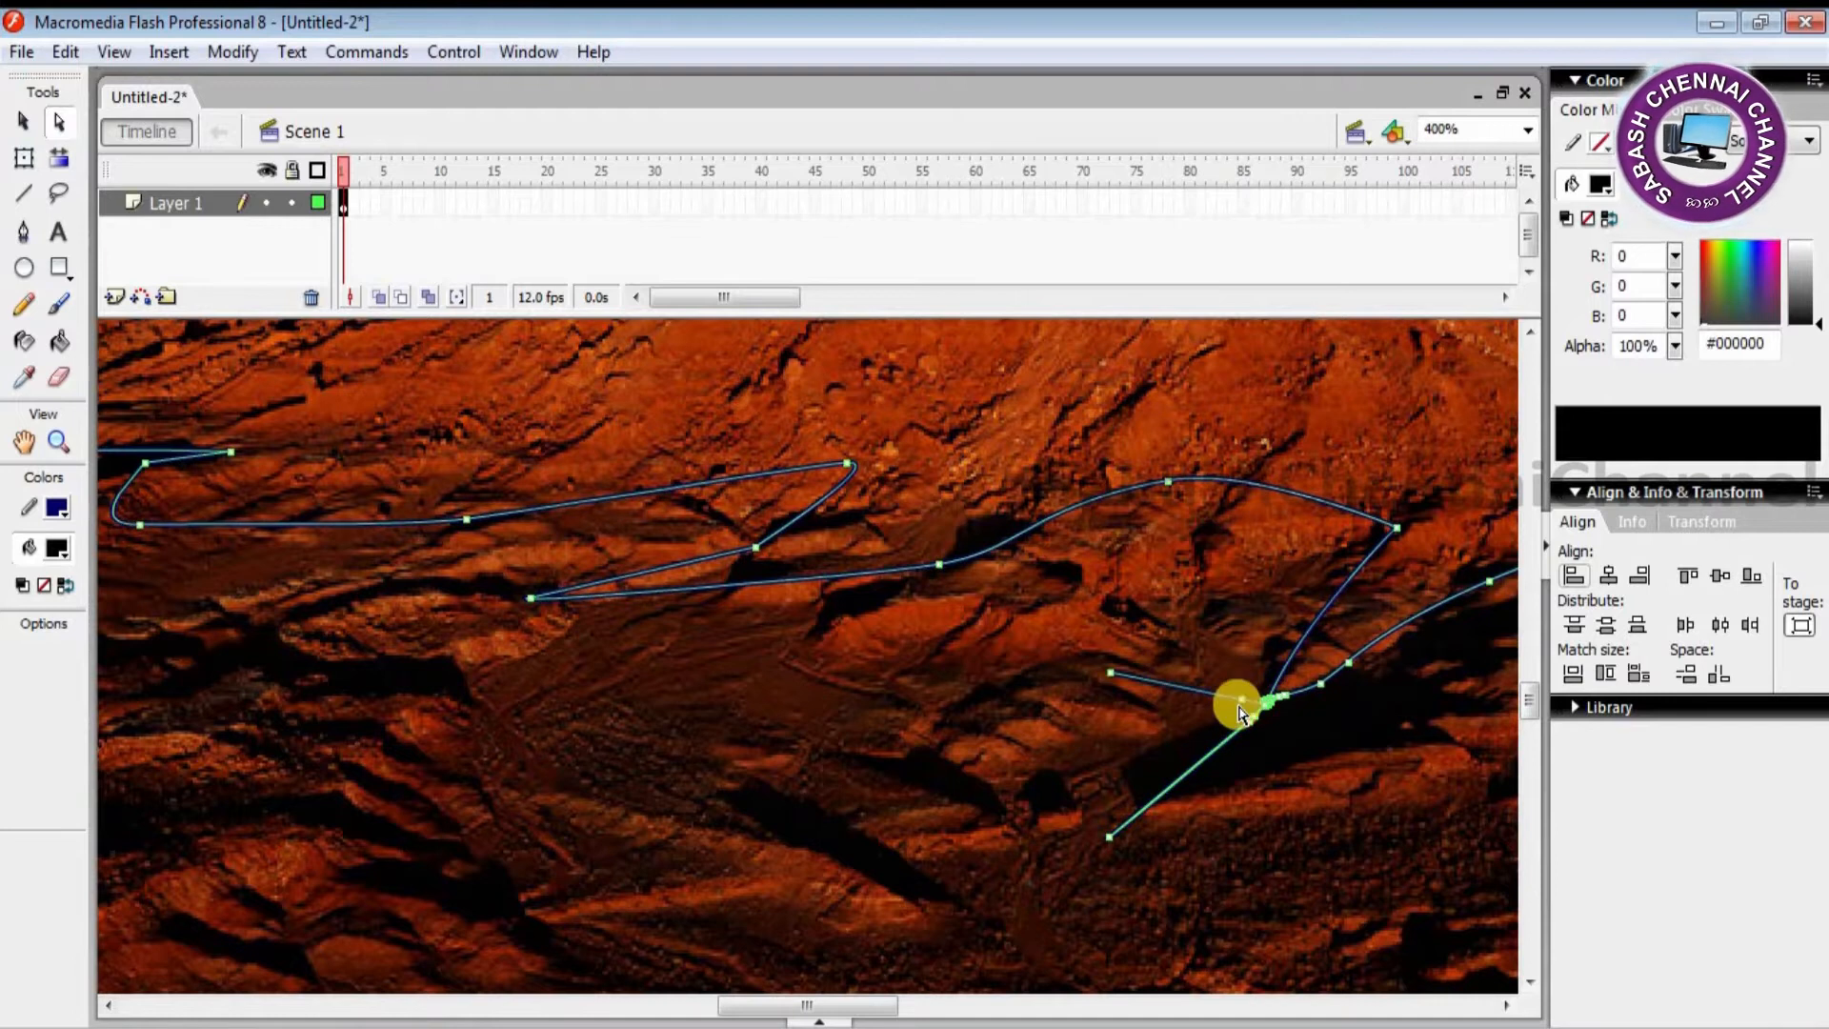
{"action": "left_click_drag", "start_coordinate": [1269, 713], "coordinate": [1171, 635]}
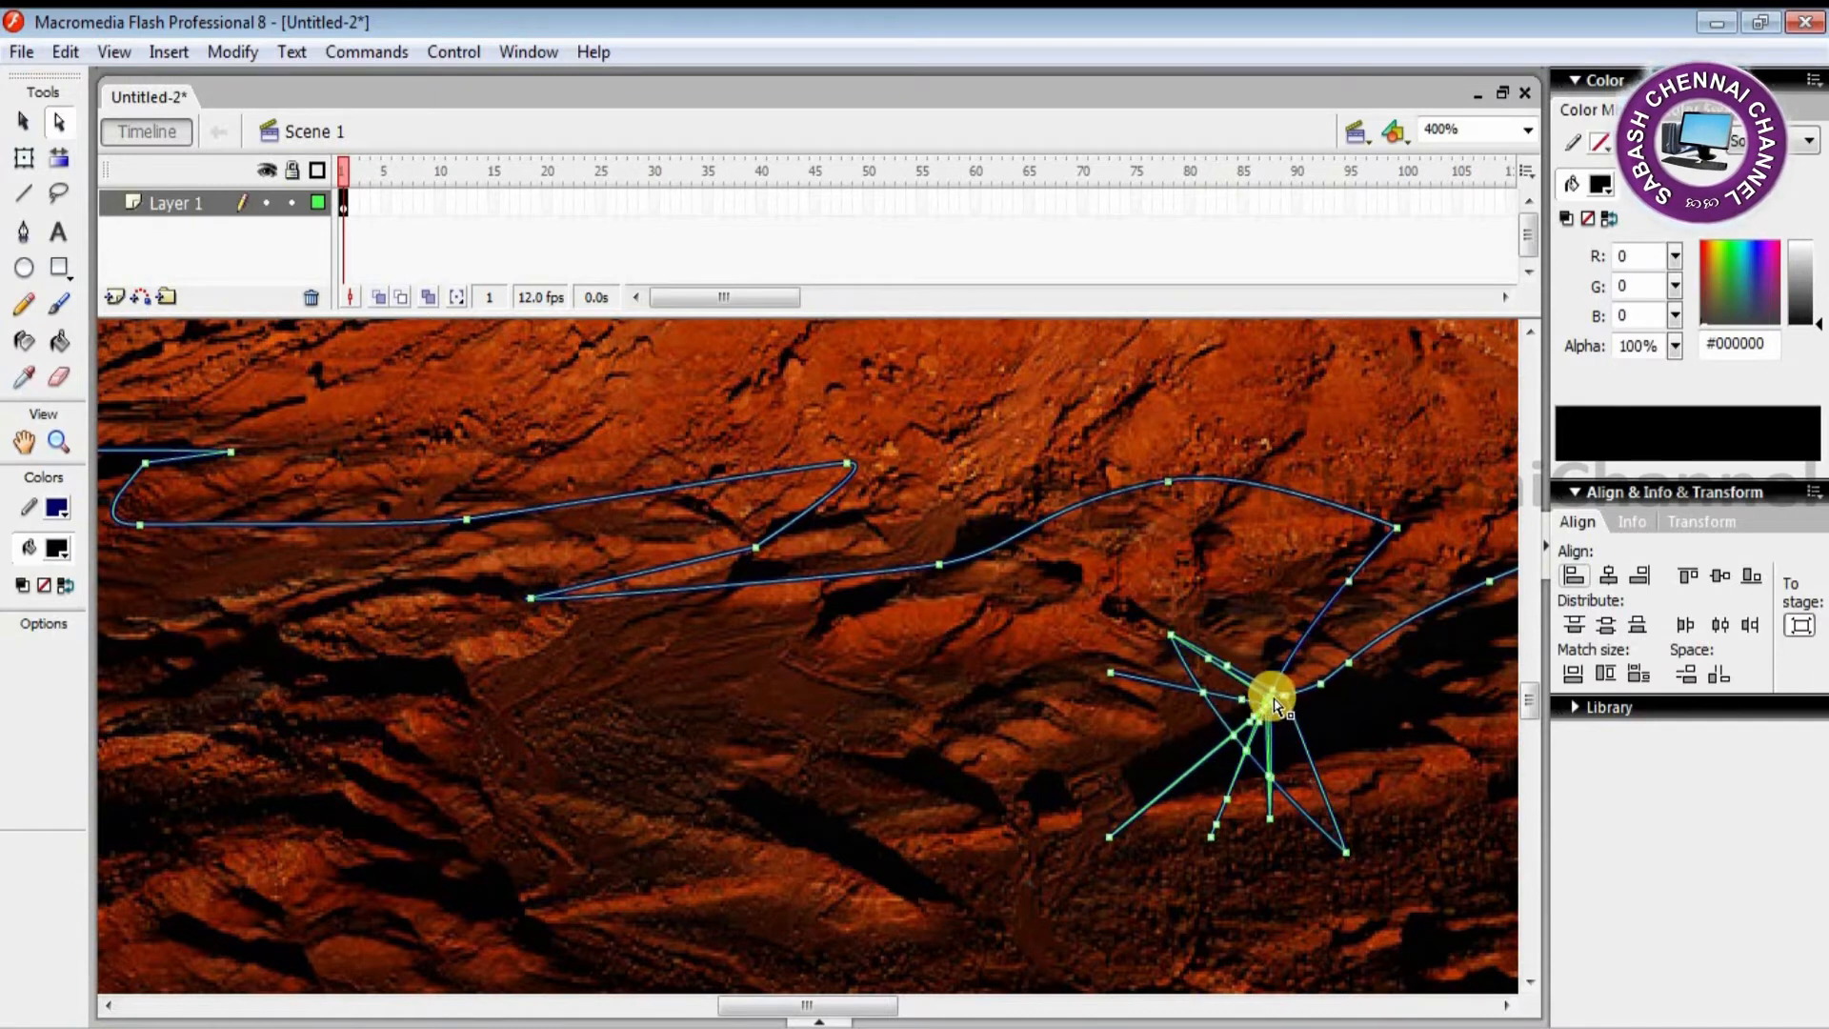
{"action": "left_click_drag", "start_coordinate": [1255, 684], "coordinate": [1201, 620]}
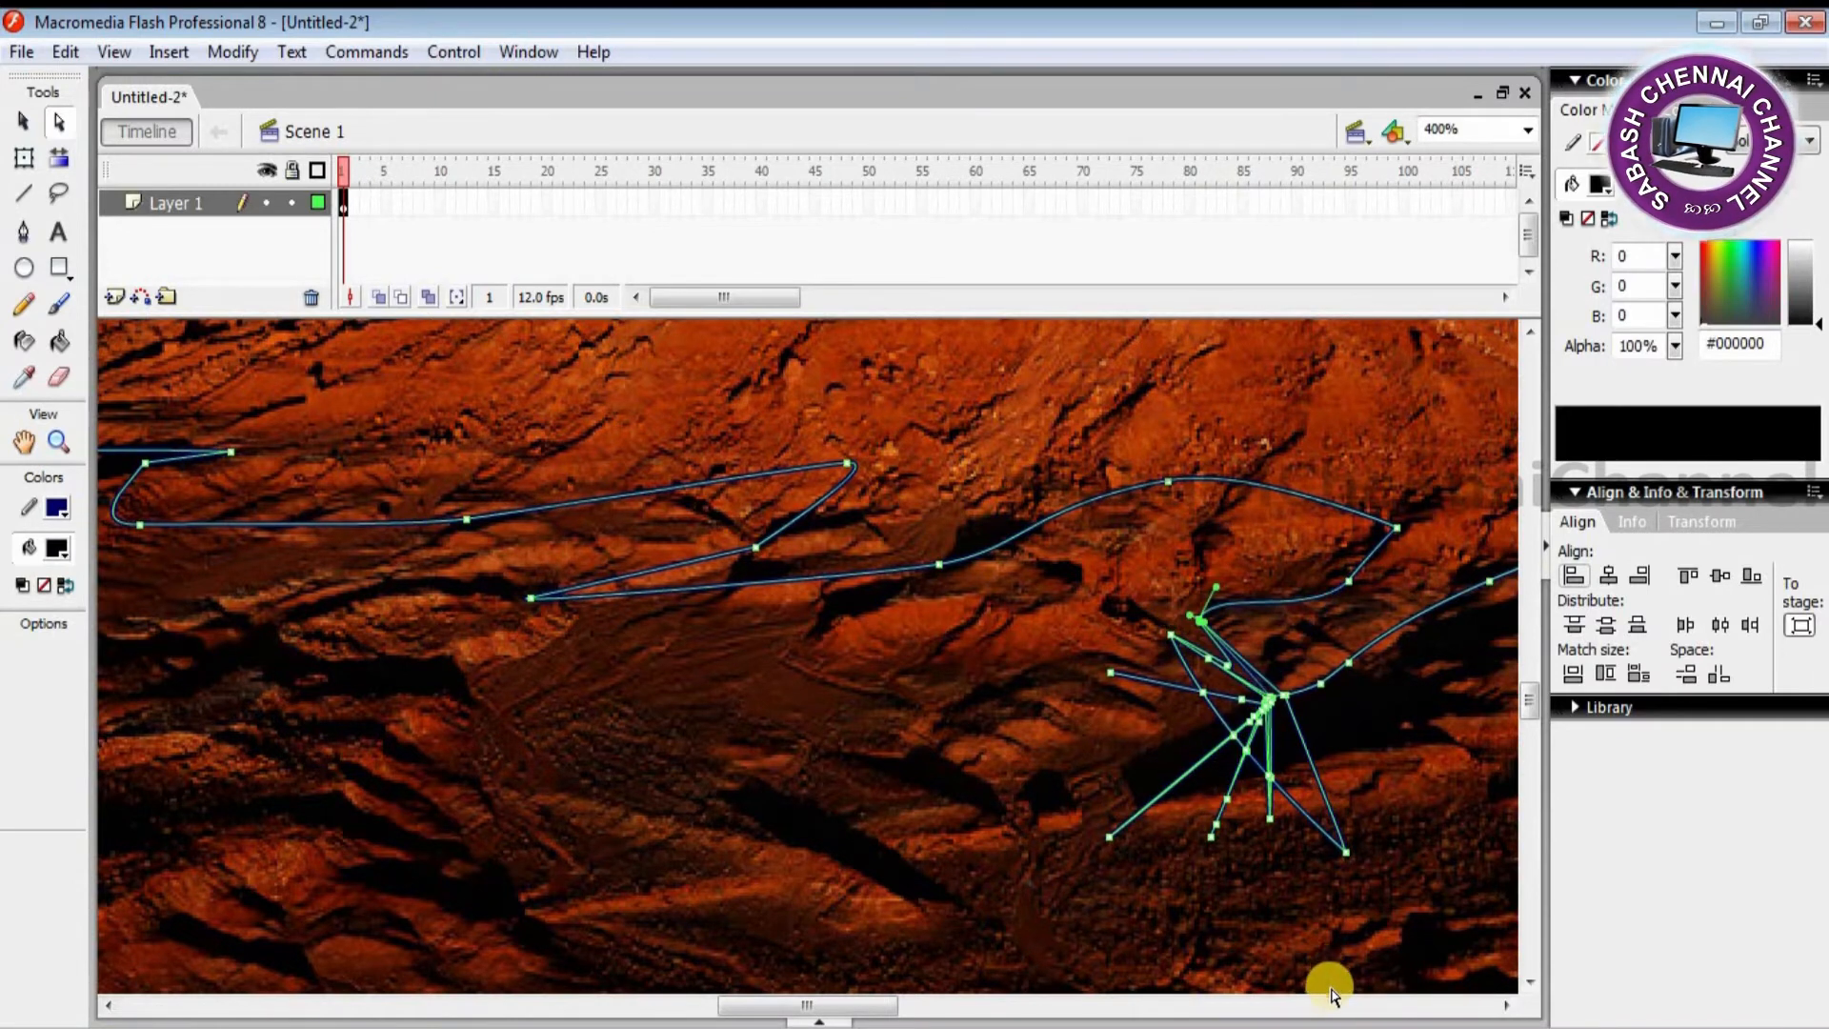
Step: Undo the anchor point changes made at the tip of the lower-right loop
{"action": "key", "text": "ctrl+z"}
{"action": "key", "text": "ctrl+z"}
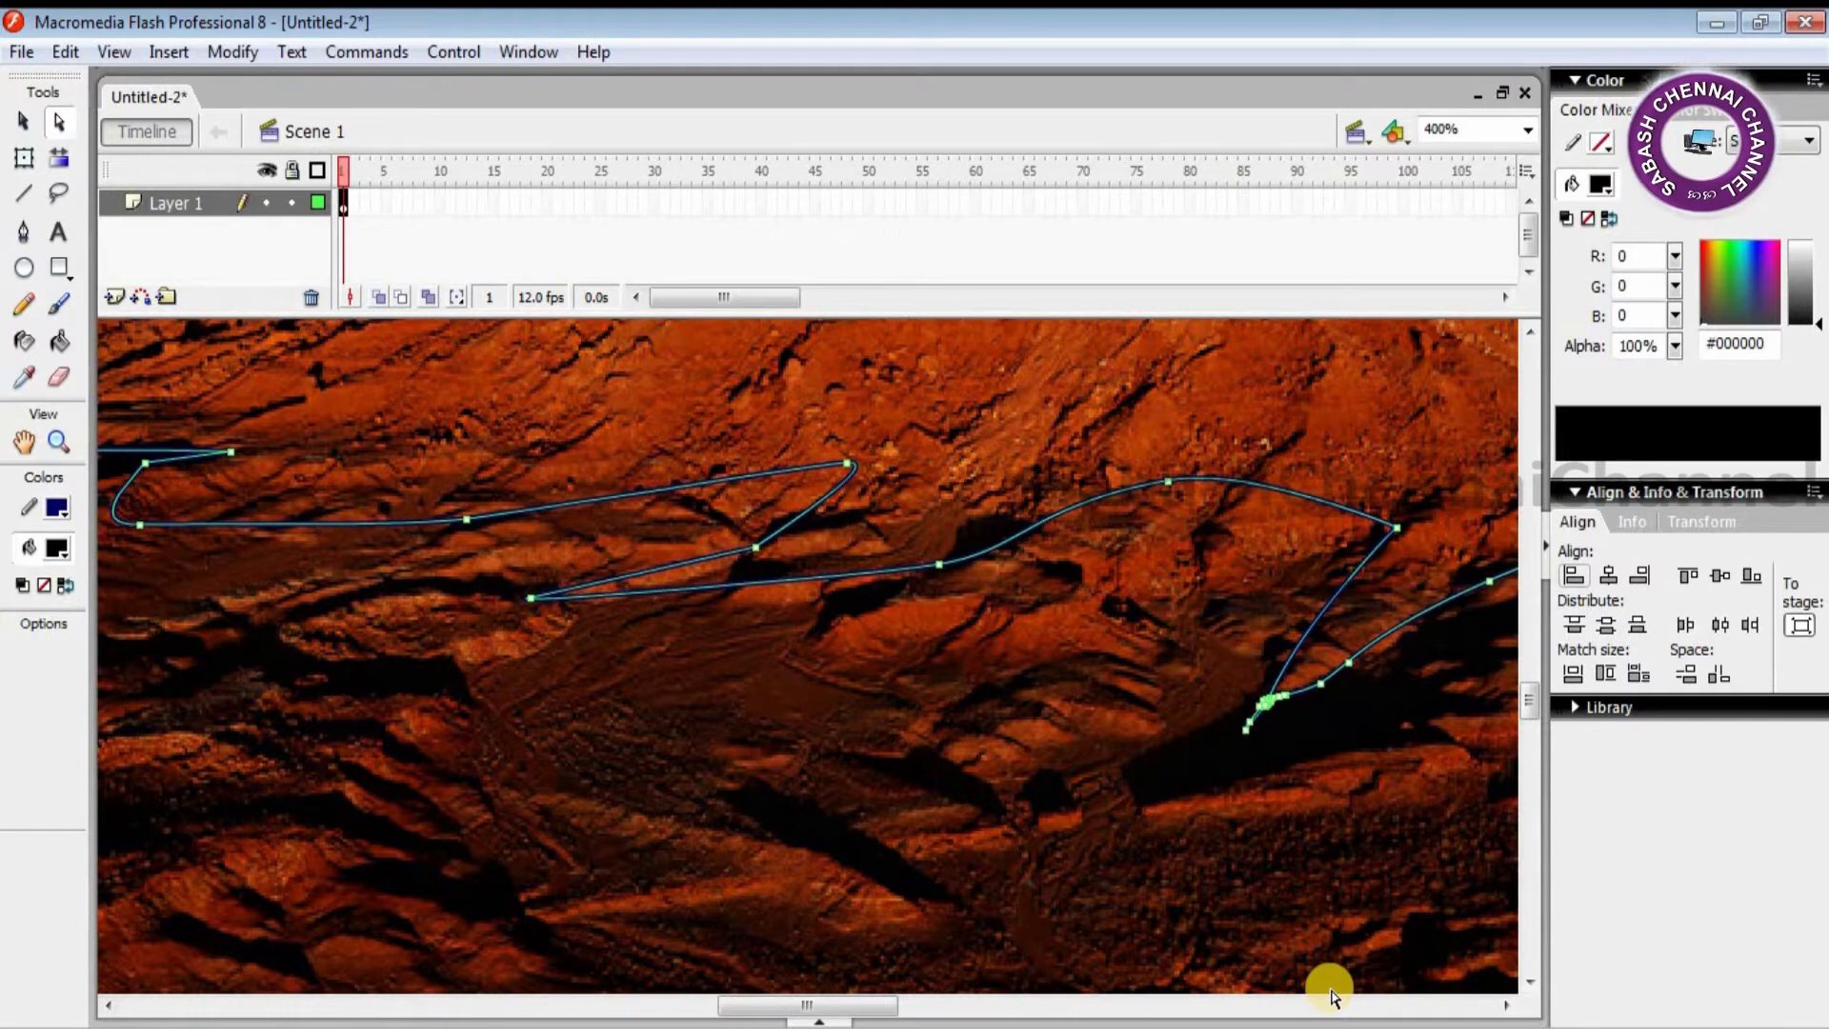
{"action": "key", "text": "ctrl+z"}
{"action": "key", "text": "ctrl+z"}
{"action": "key", "text": "ctrl+z"}
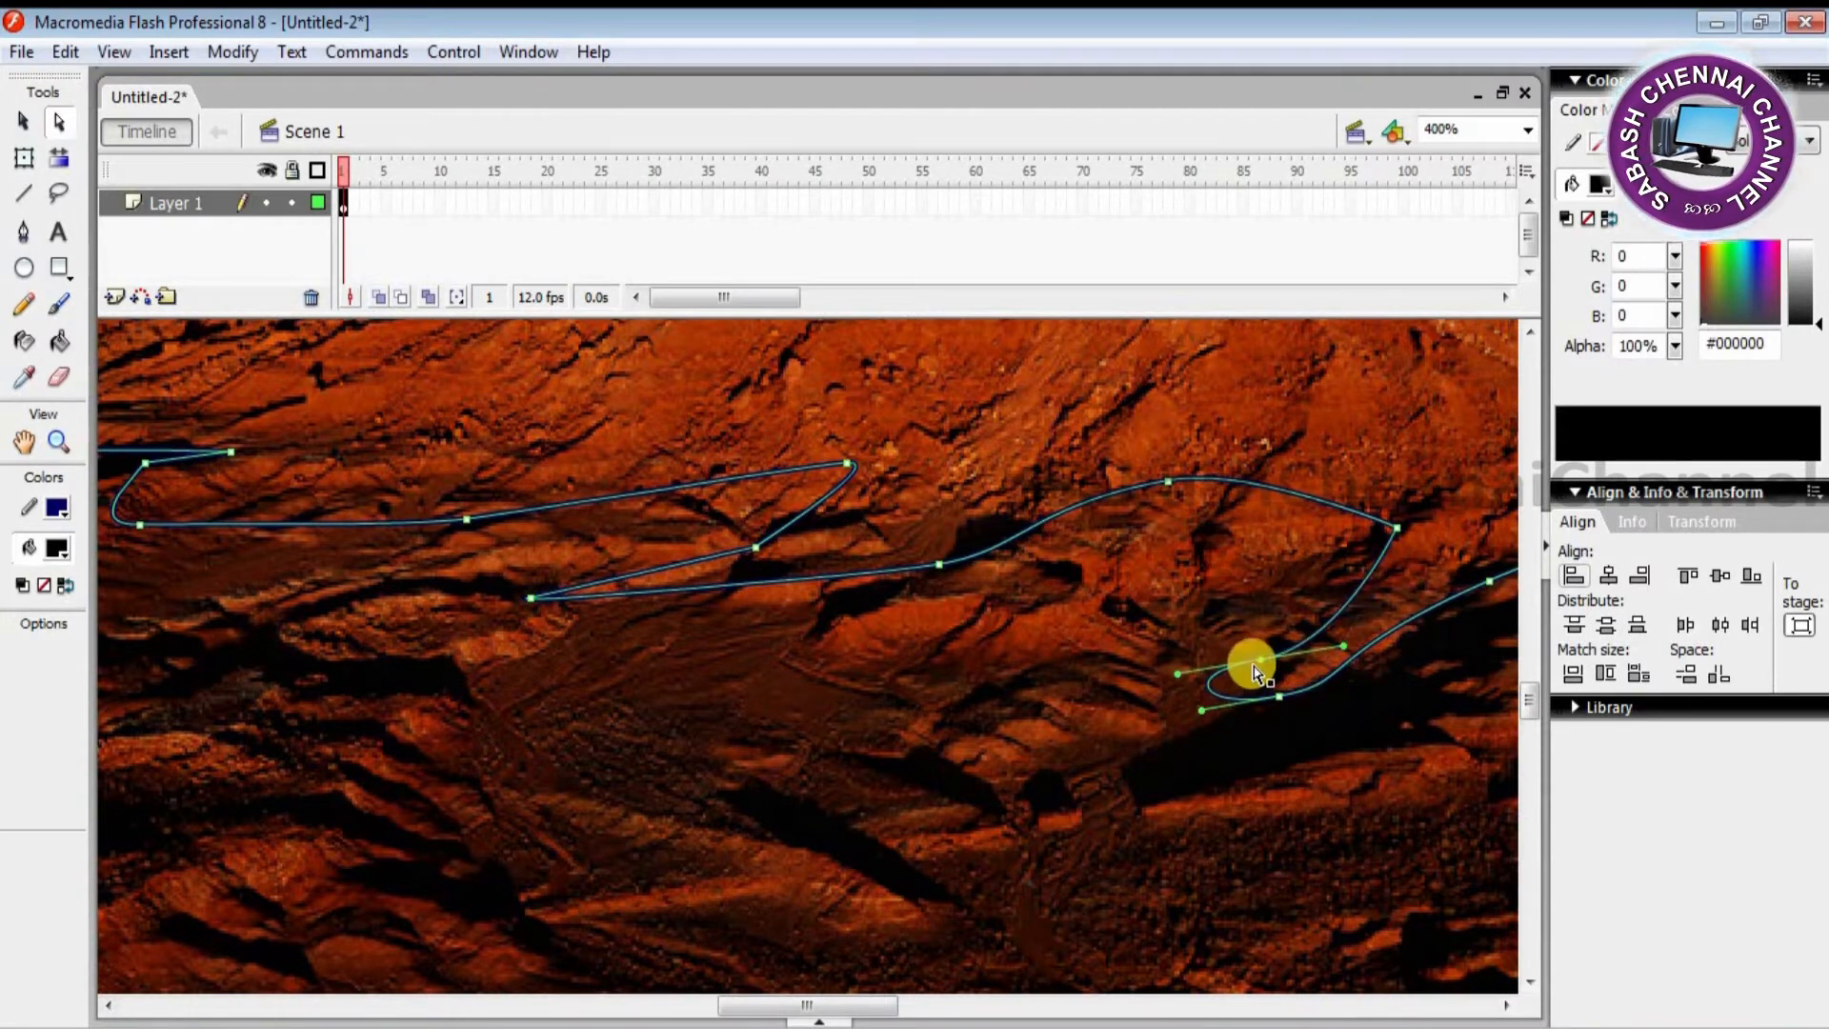
Step: Reshape the outline's lower-right loop into two rounded bulges by repositioning its anchor points and rotating one curve handle
{"action": "left_click_drag", "start_coordinate": [1260, 670], "coordinate": [1195, 566]}
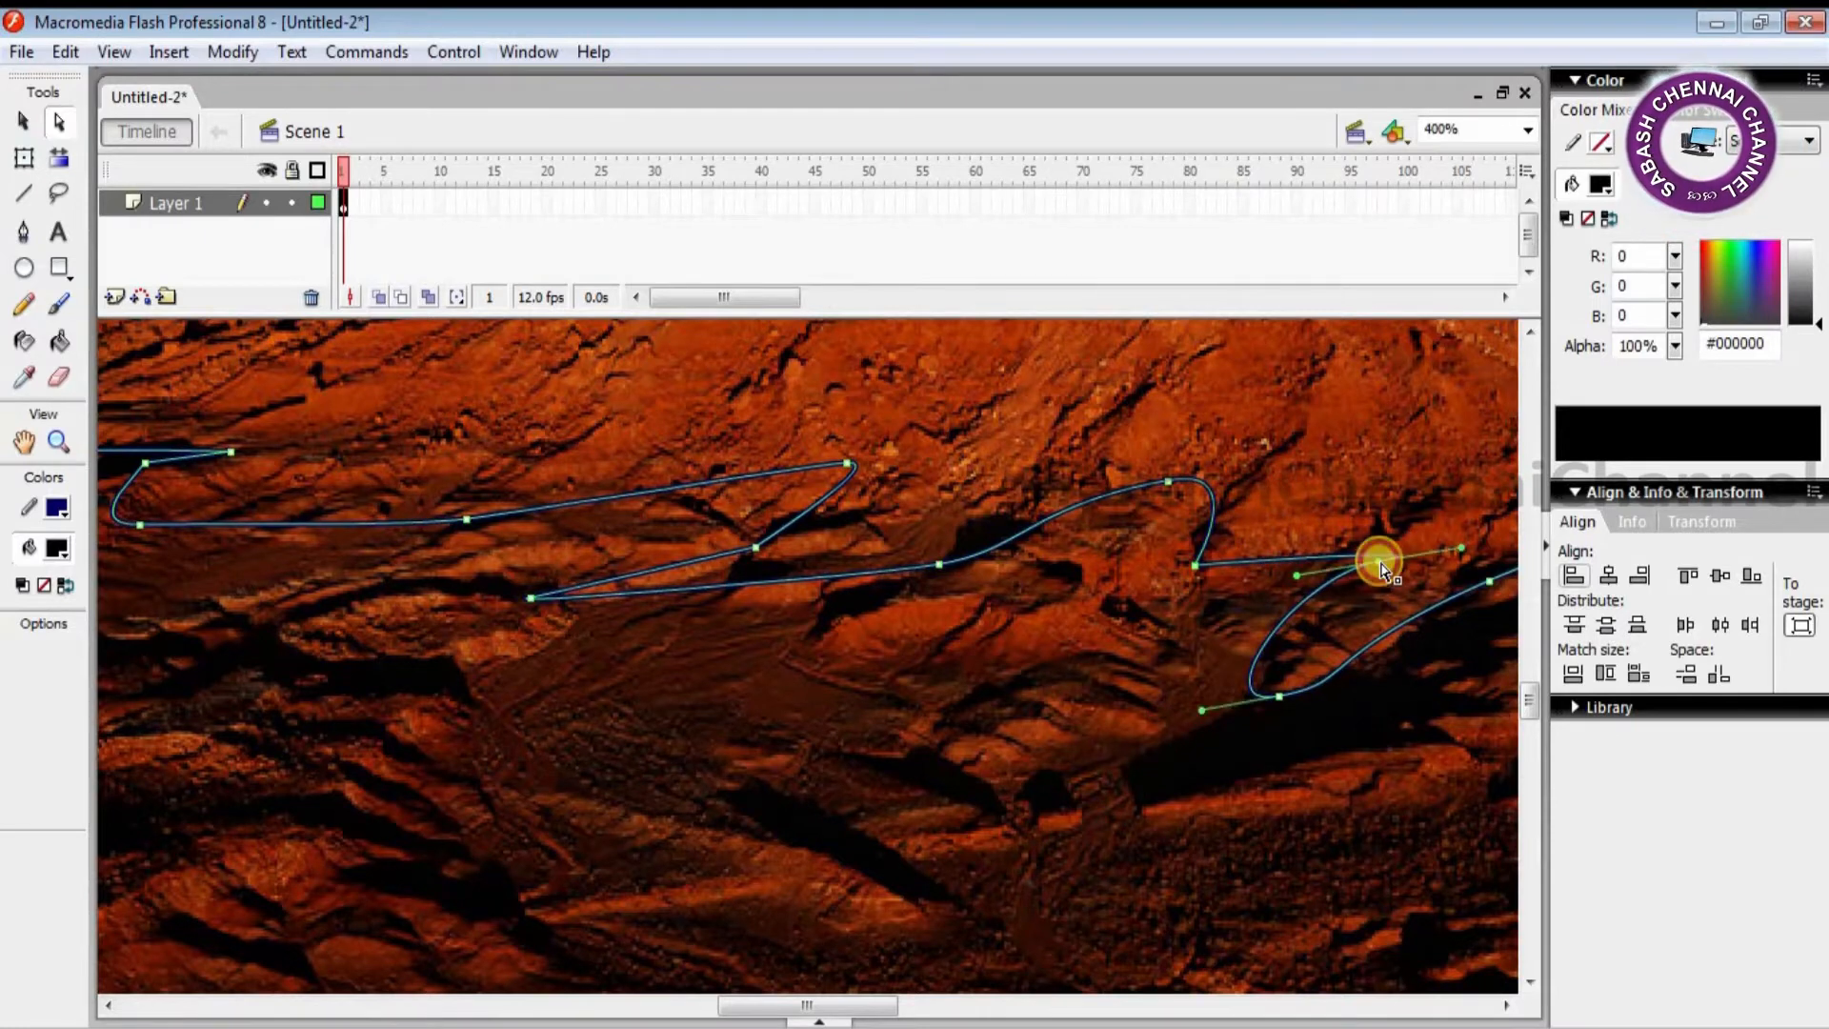
{"action": "left_click_drag", "start_coordinate": [1462, 549], "coordinate": [1400, 491]}
{"action": "left_click_drag", "start_coordinate": [1195, 566], "coordinate": [1193, 592]}
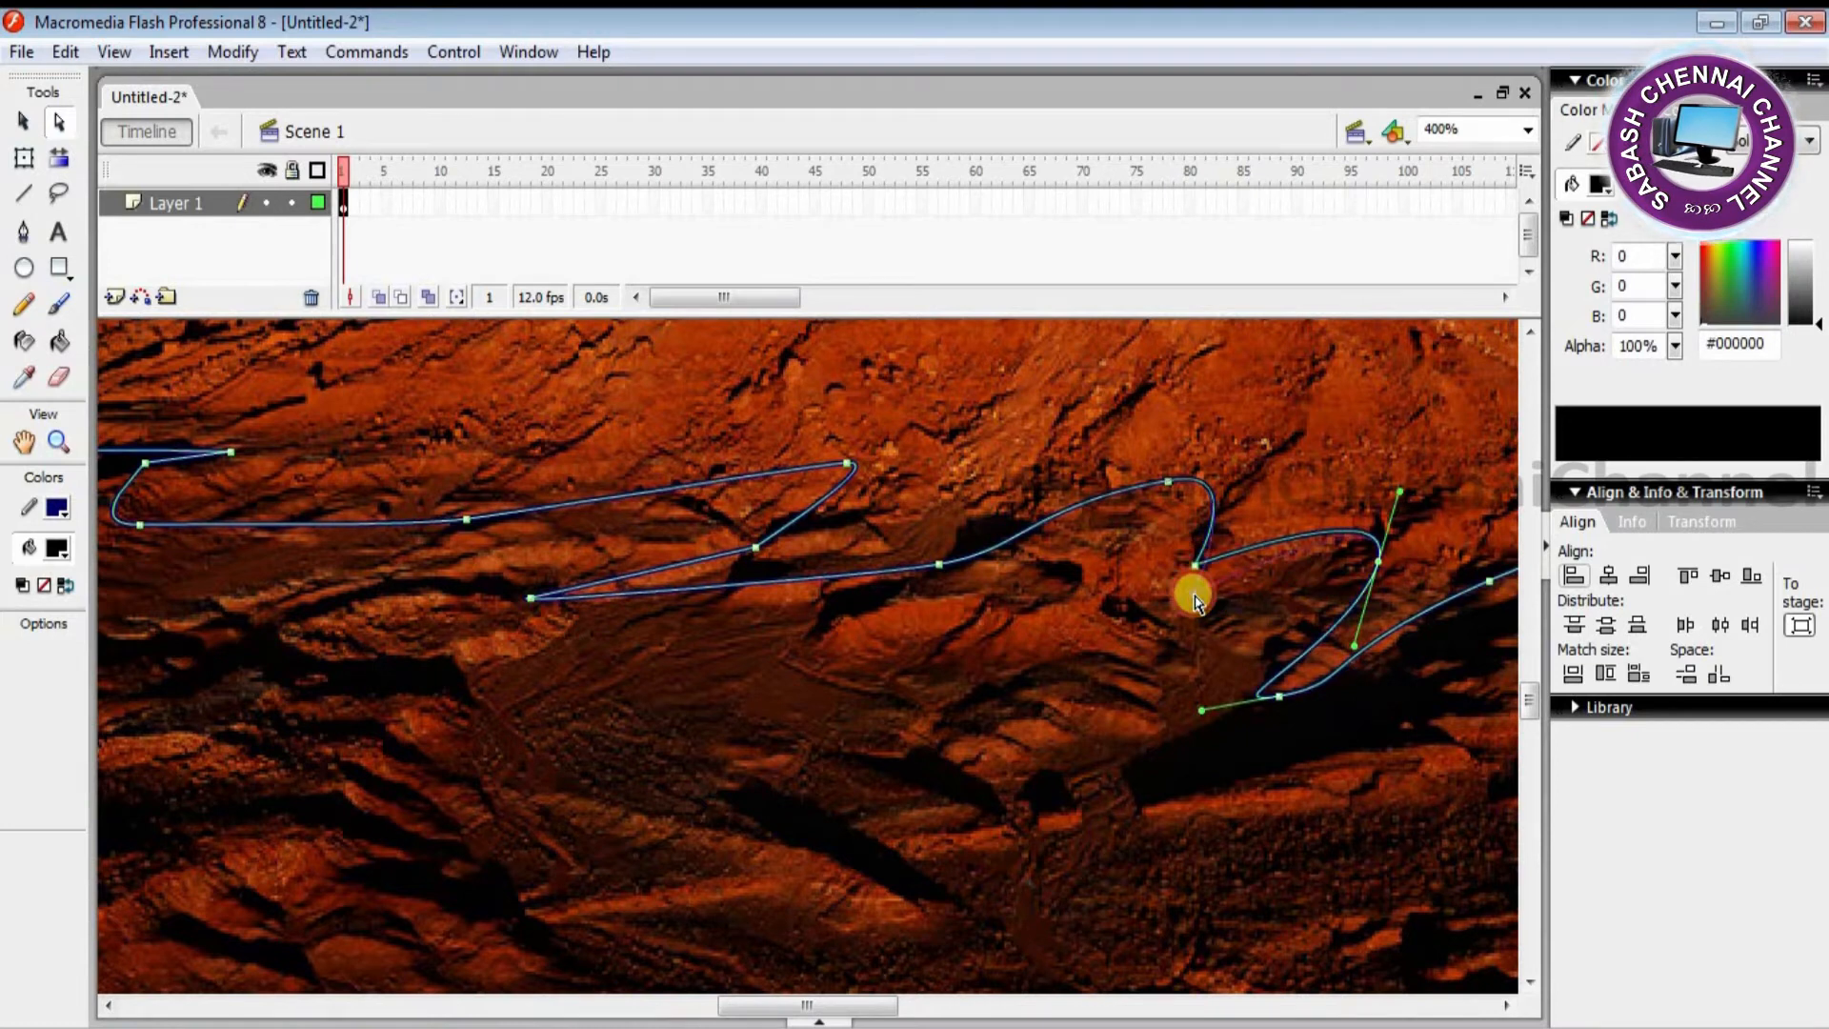
{"action": "left_click_drag", "start_coordinate": [1174, 493], "coordinate": [1176, 517]}
Step: Shorten the long spike in the middle of the lower edge by moving its anchor points right and down along the rock ridges
{"action": "left_click_drag", "start_coordinate": [1041, 553], "coordinate": [1021, 654]}
{"action": "left_click_drag", "start_coordinate": [530, 607], "coordinate": [983, 608]}
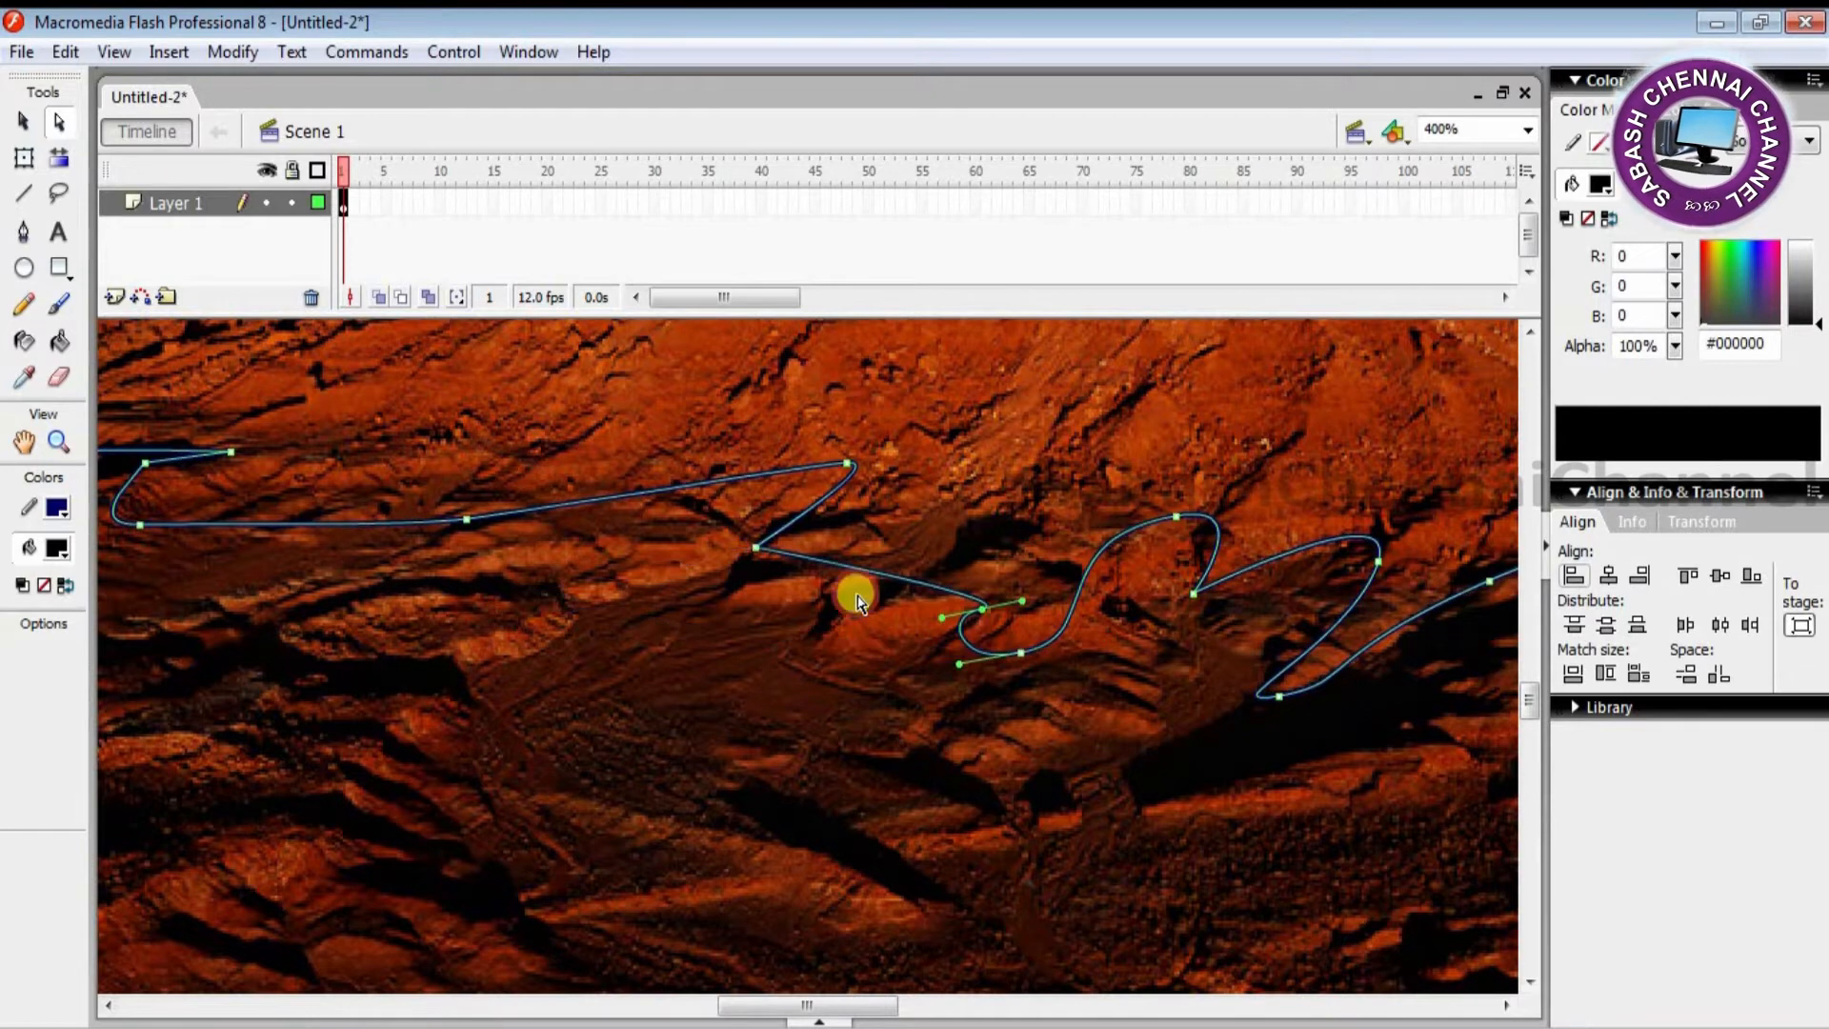
{"action": "left_click_drag", "start_coordinate": [753, 546], "coordinate": [796, 671]}
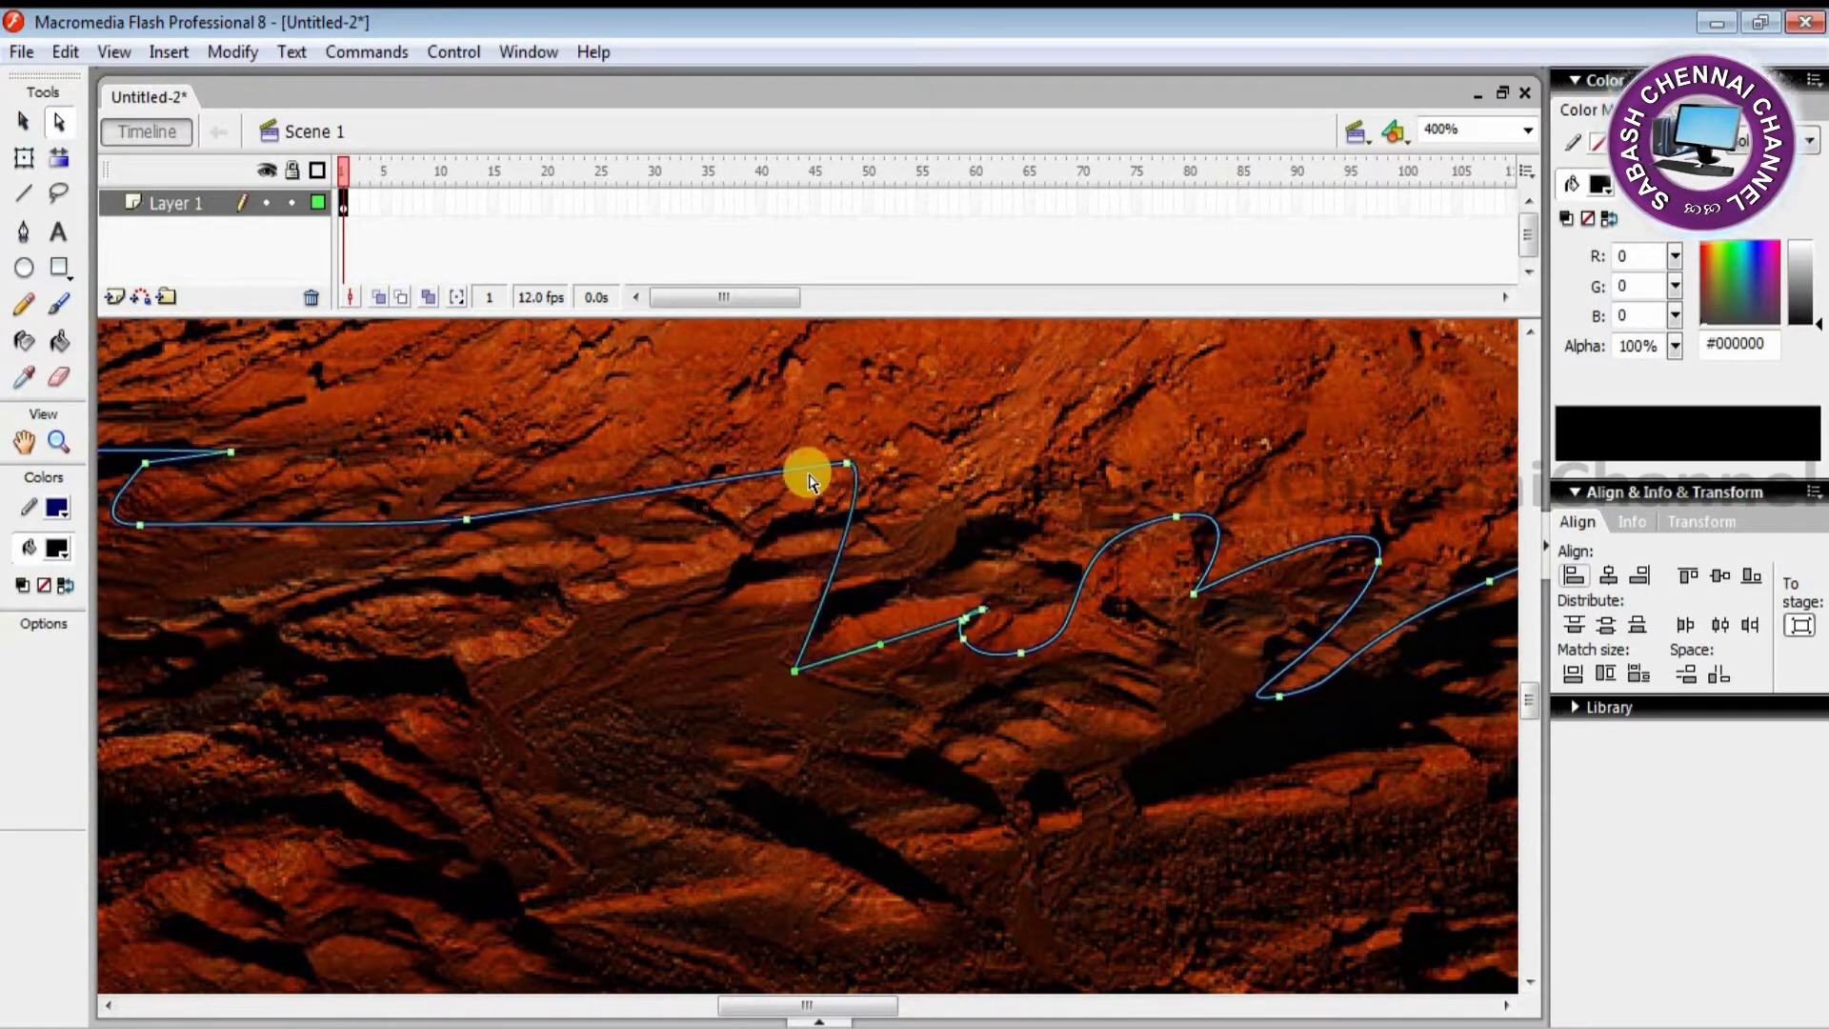
{"action": "left_click_drag", "start_coordinate": [847, 464], "coordinate": [1044, 522]}
Step: Reshape the lower-left fold of the outline by moving its anchor points right to follow the butte's base
{"action": "left_click_drag", "start_coordinate": [461, 523], "coordinate": [712, 608]}
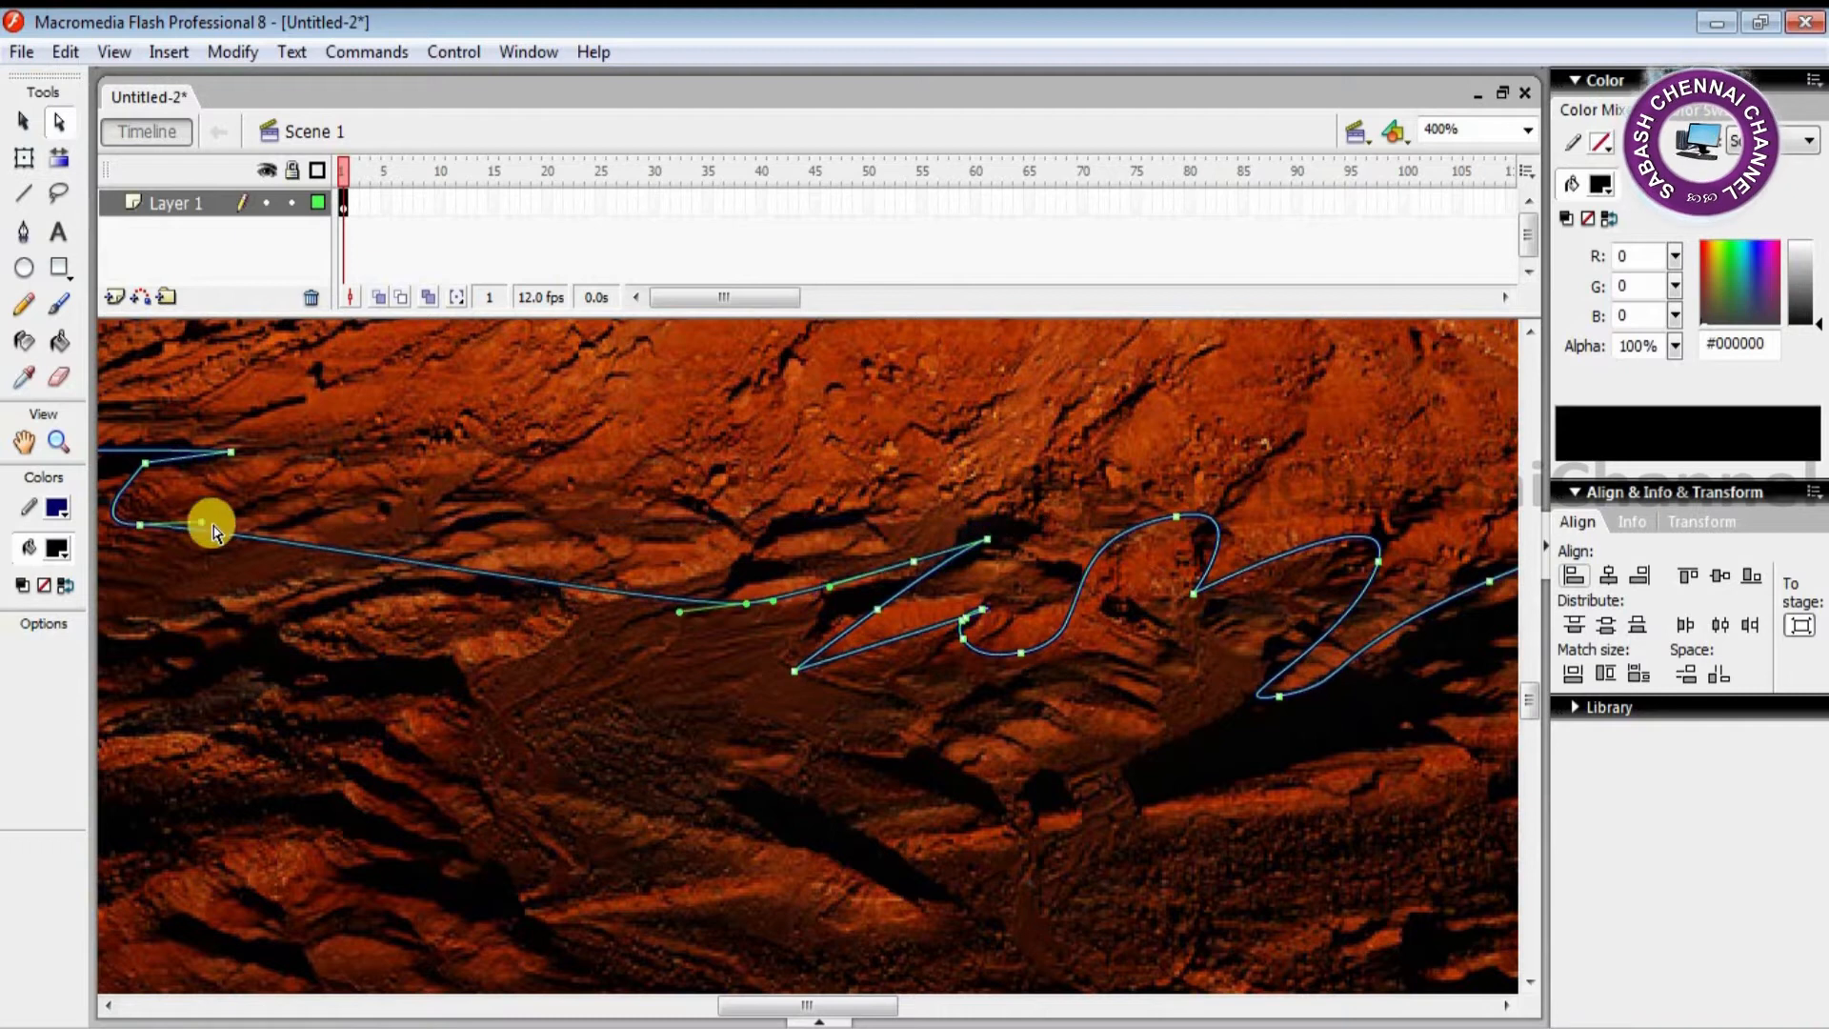
{"action": "left_click_drag", "start_coordinate": [140, 530], "coordinate": [654, 586]}
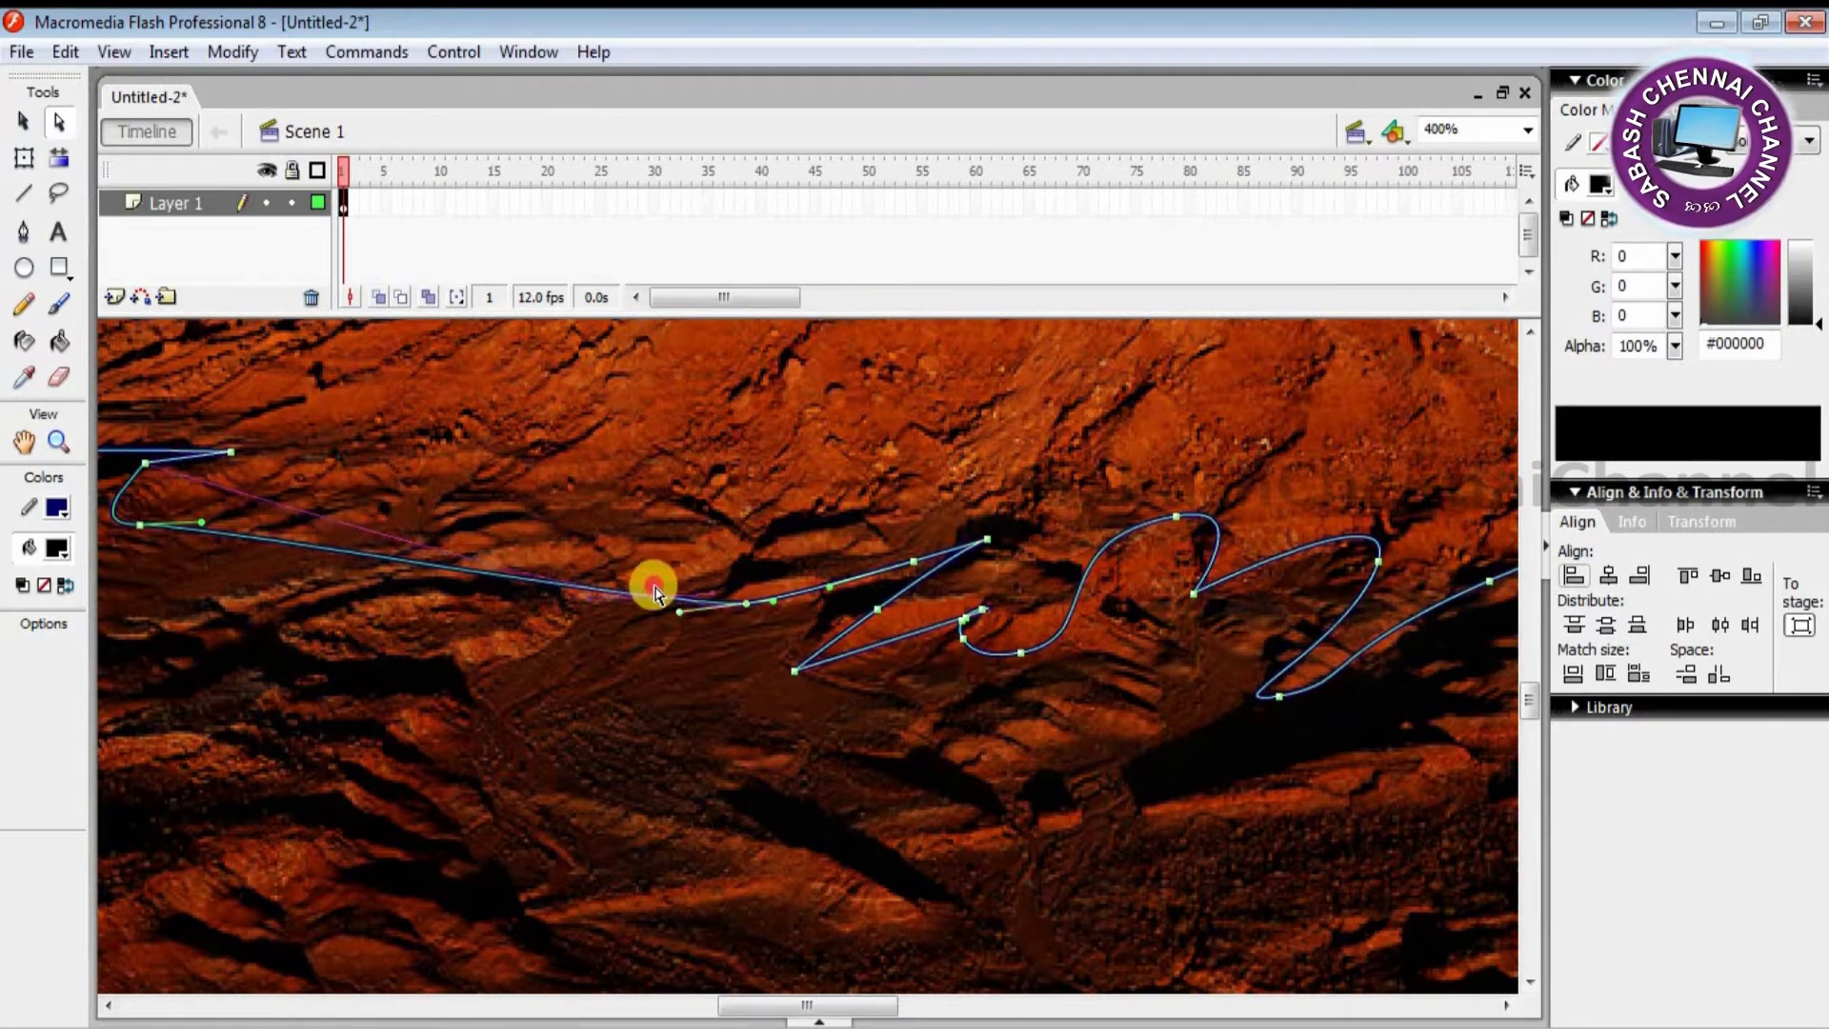
{"action": "left_click_drag", "start_coordinate": [146, 464], "coordinate": [508, 583]}
{"action": "left_click_drag", "start_coordinate": [235, 458], "coordinate": [475, 460]}
{"action": "left_click_drag", "start_coordinate": [507, 589], "coordinate": [657, 511]}
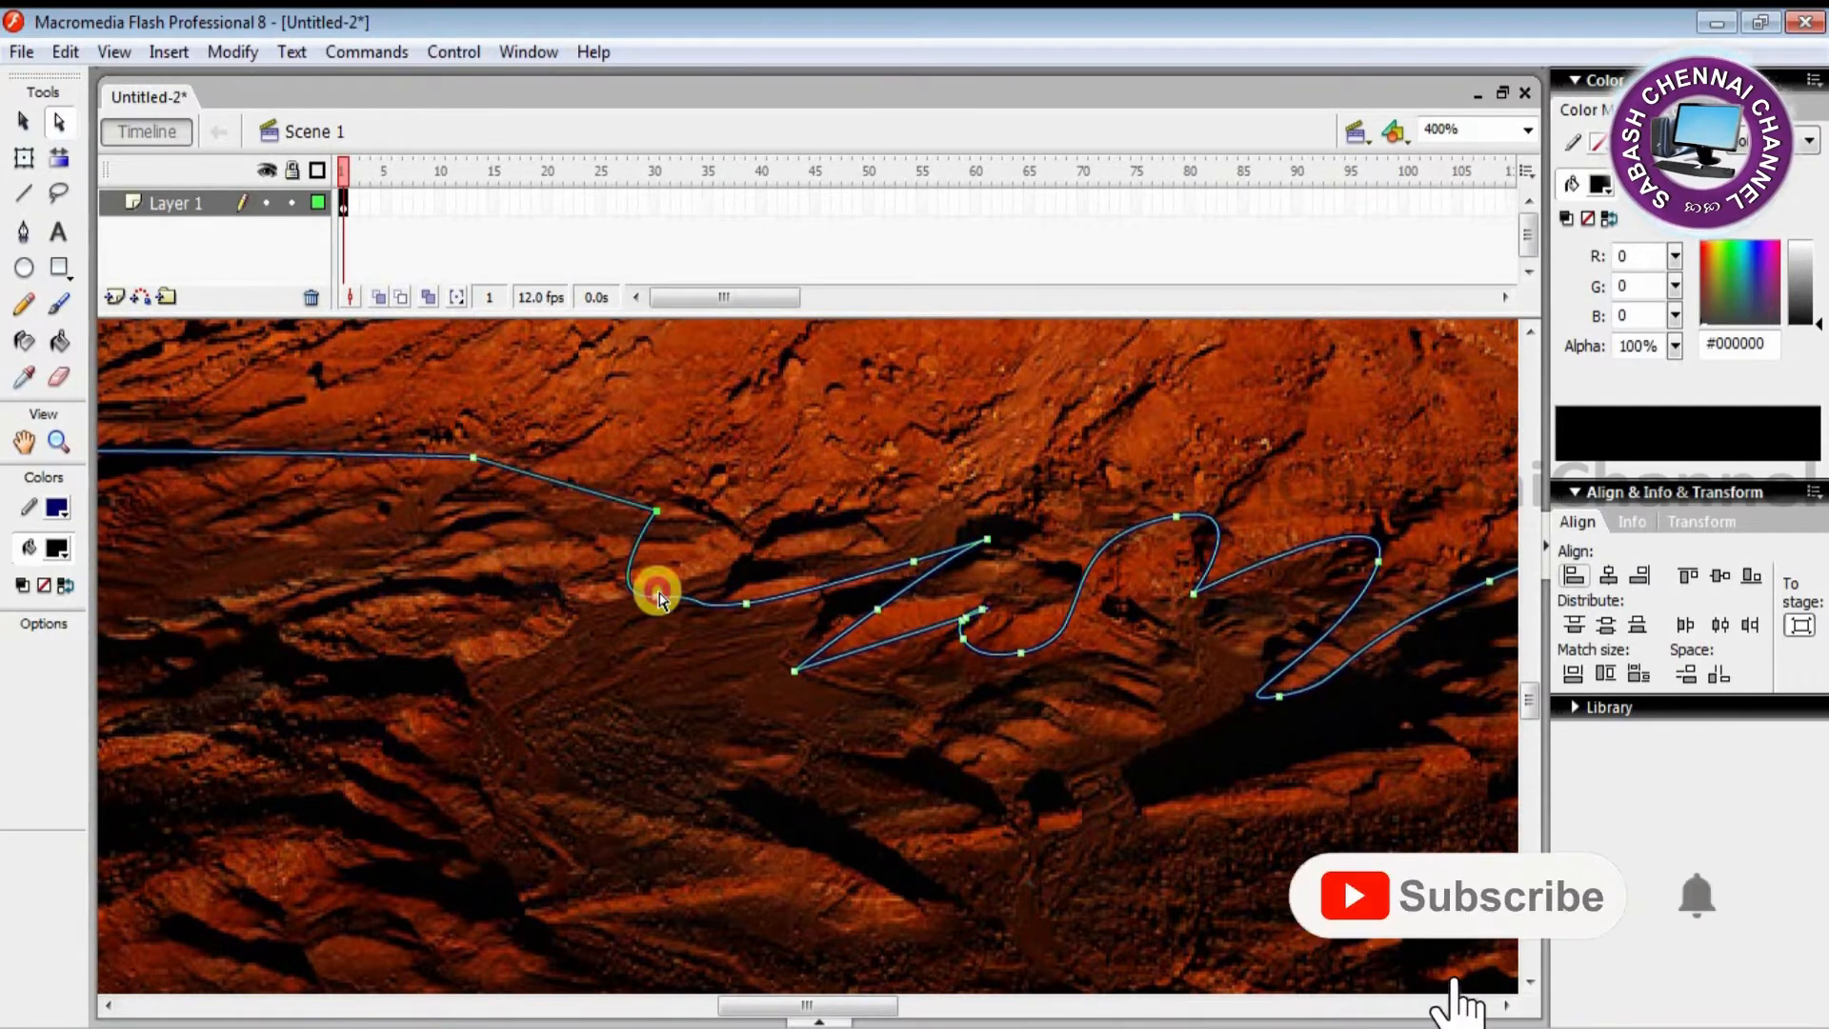
{"action": "left_click_drag", "start_coordinate": [655, 599], "coordinate": [563, 604]}
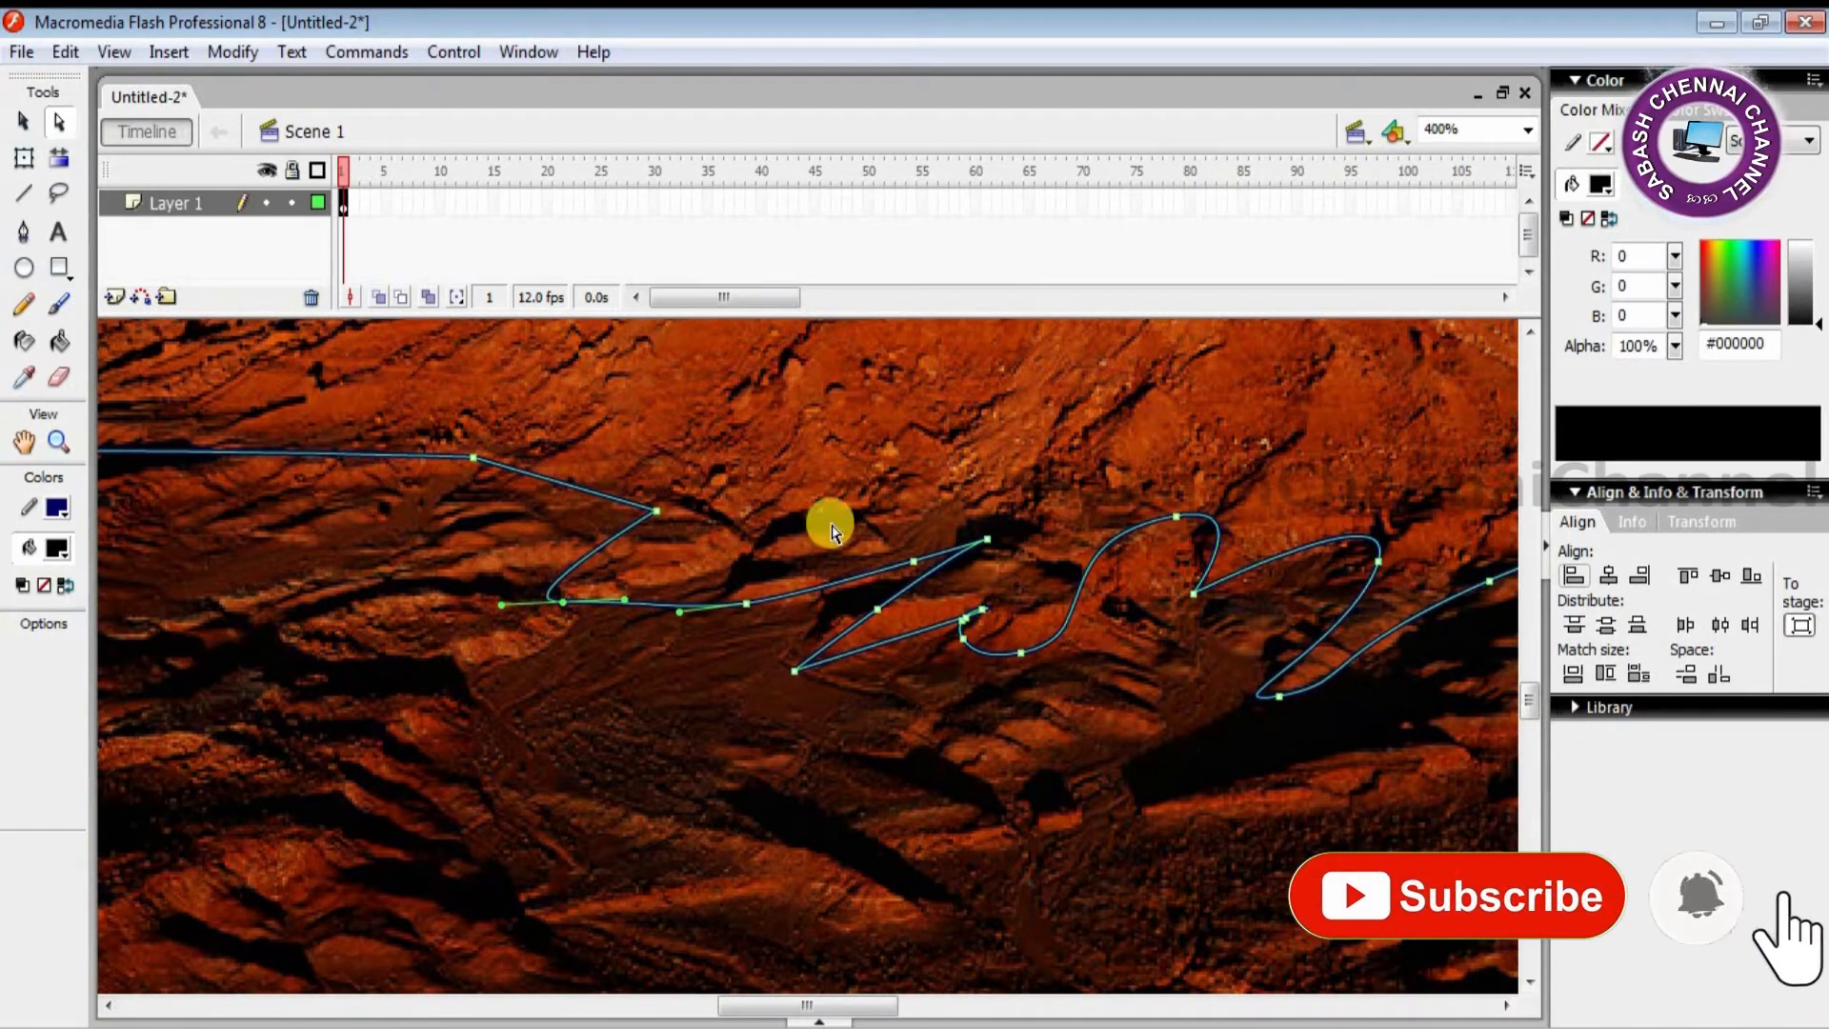
Step: At 100% magnification, test whether the area inside the butte outline can be selected separately from the rest of the picture
{"action": "left_click", "coordinate": [1528, 129]}
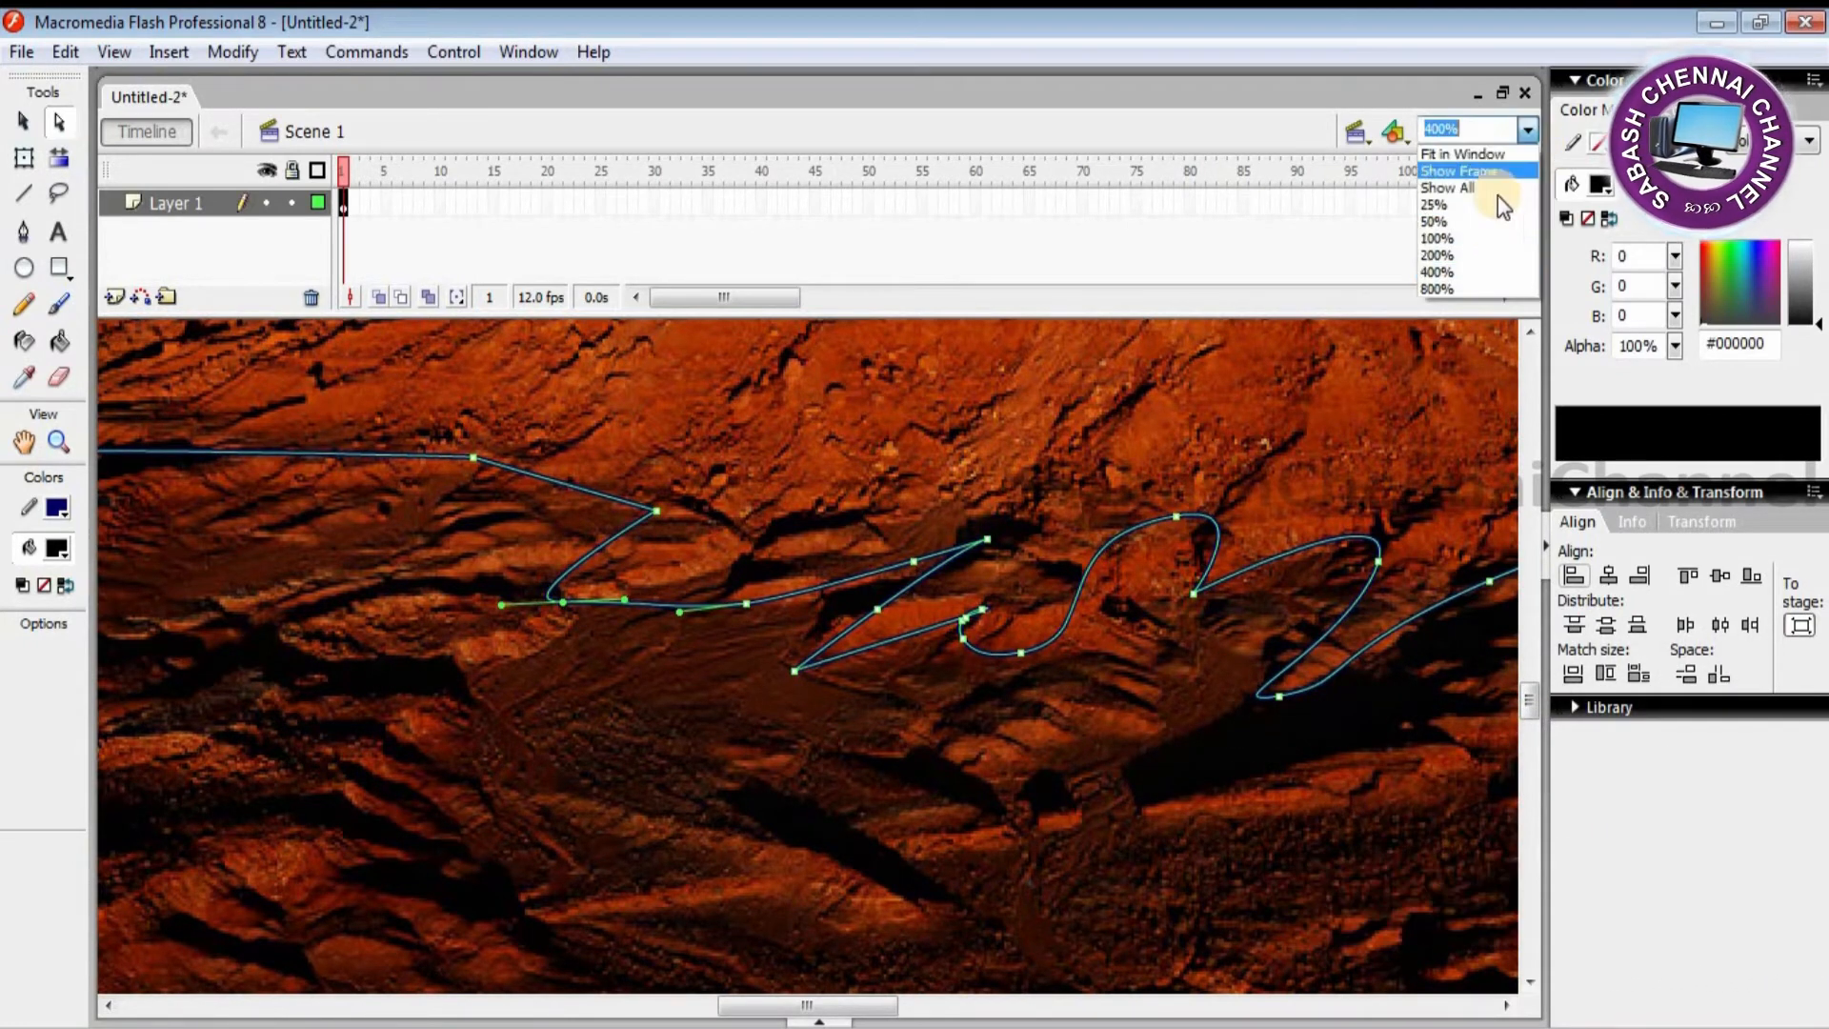
{"action": "left_click", "coordinate": [1487, 249]}
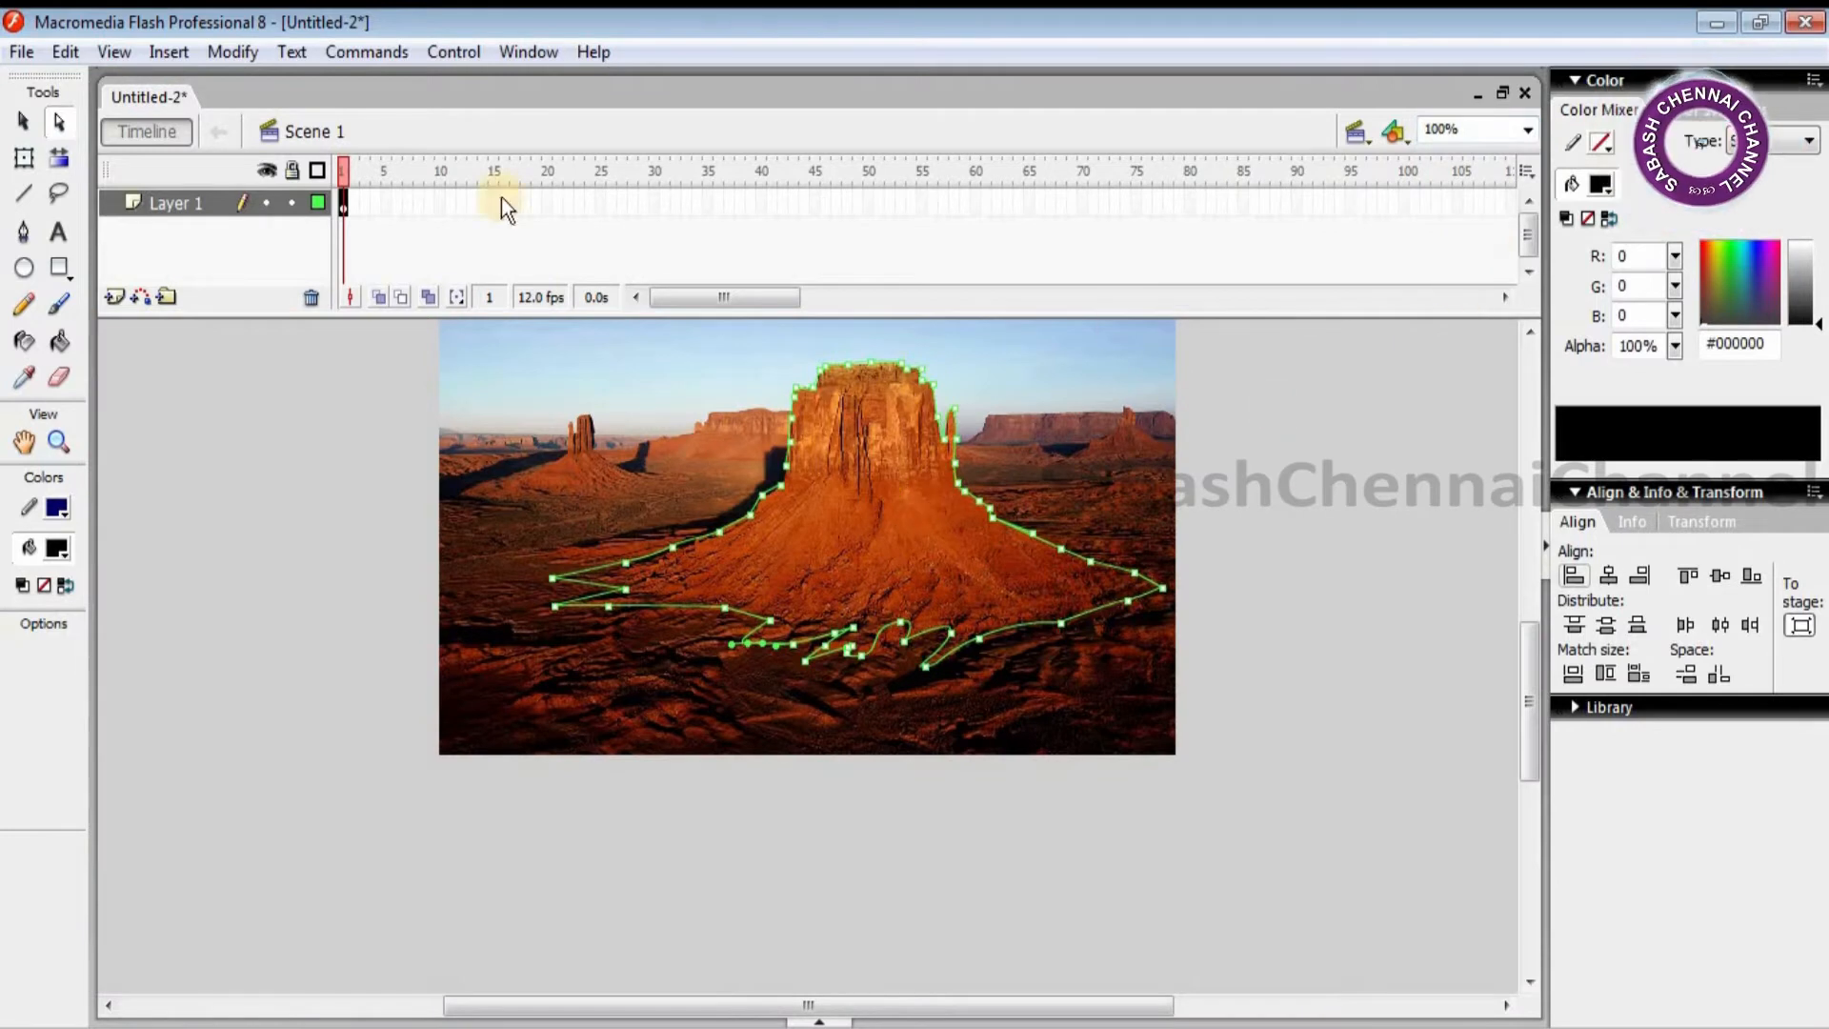
{"action": "left_click", "coordinate": [24, 121]}
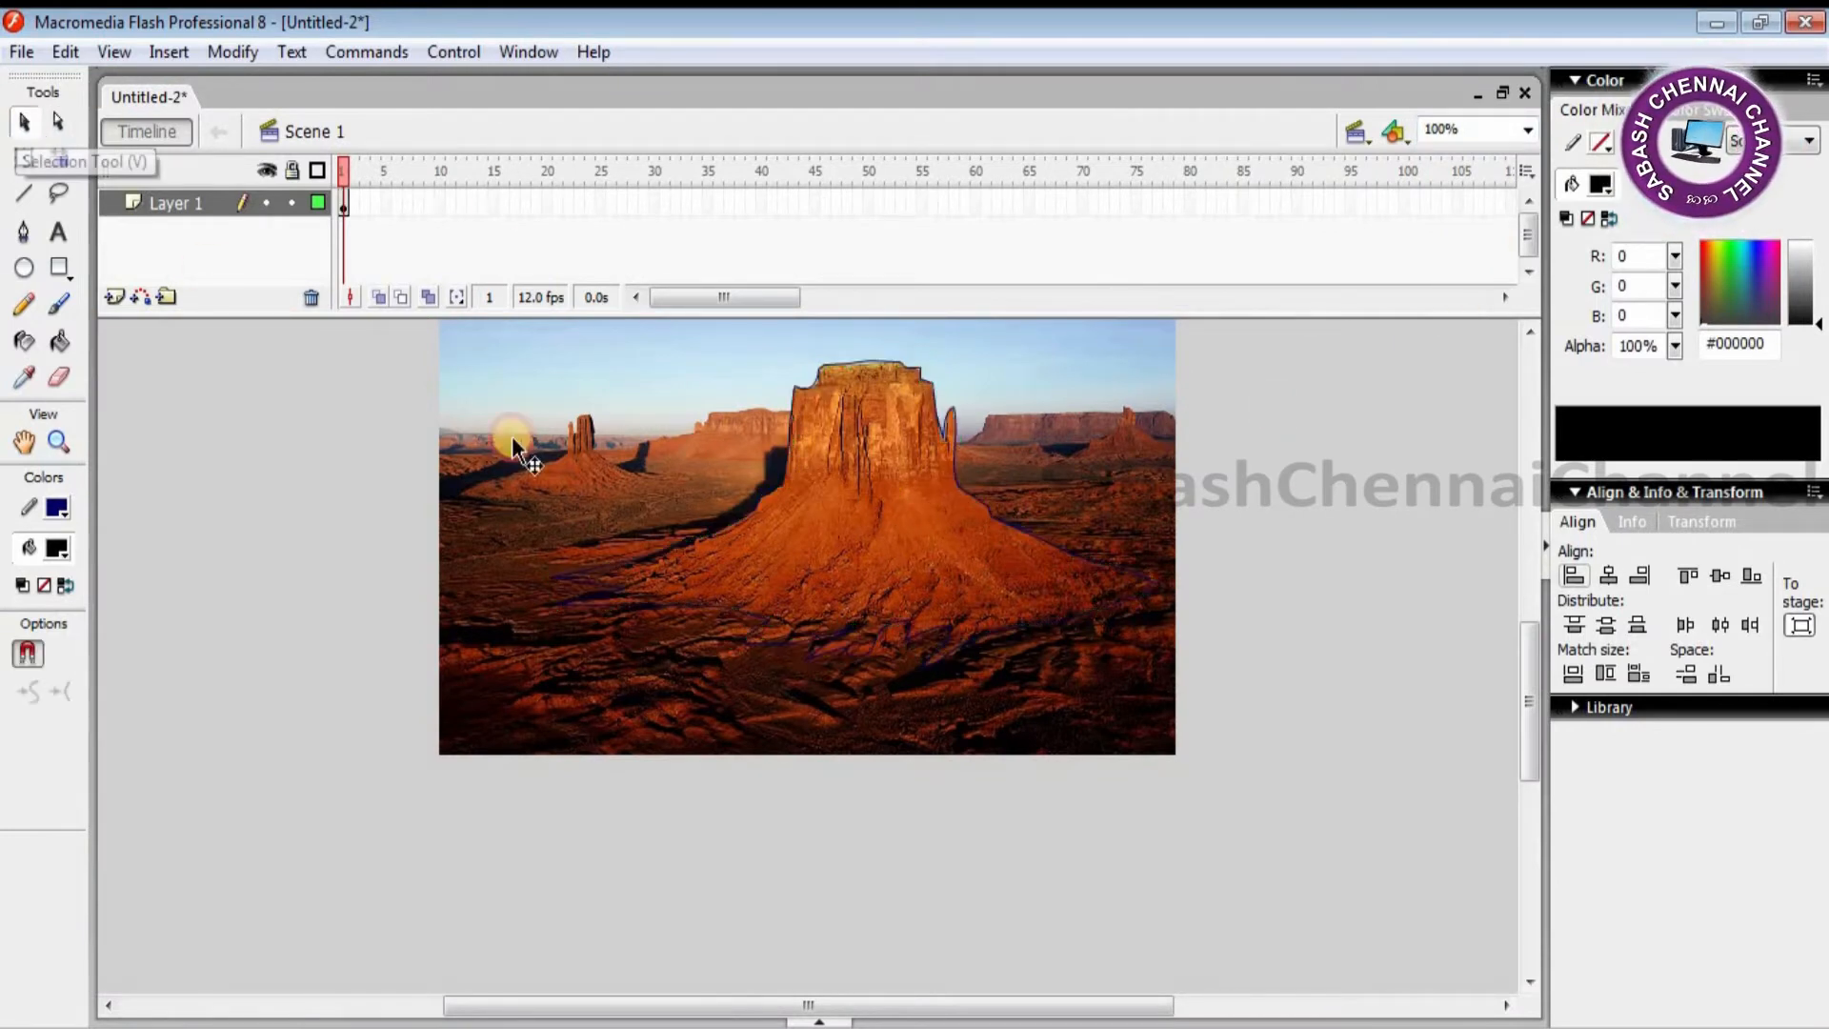
{"action": "left_click", "coordinate": [922, 476]}
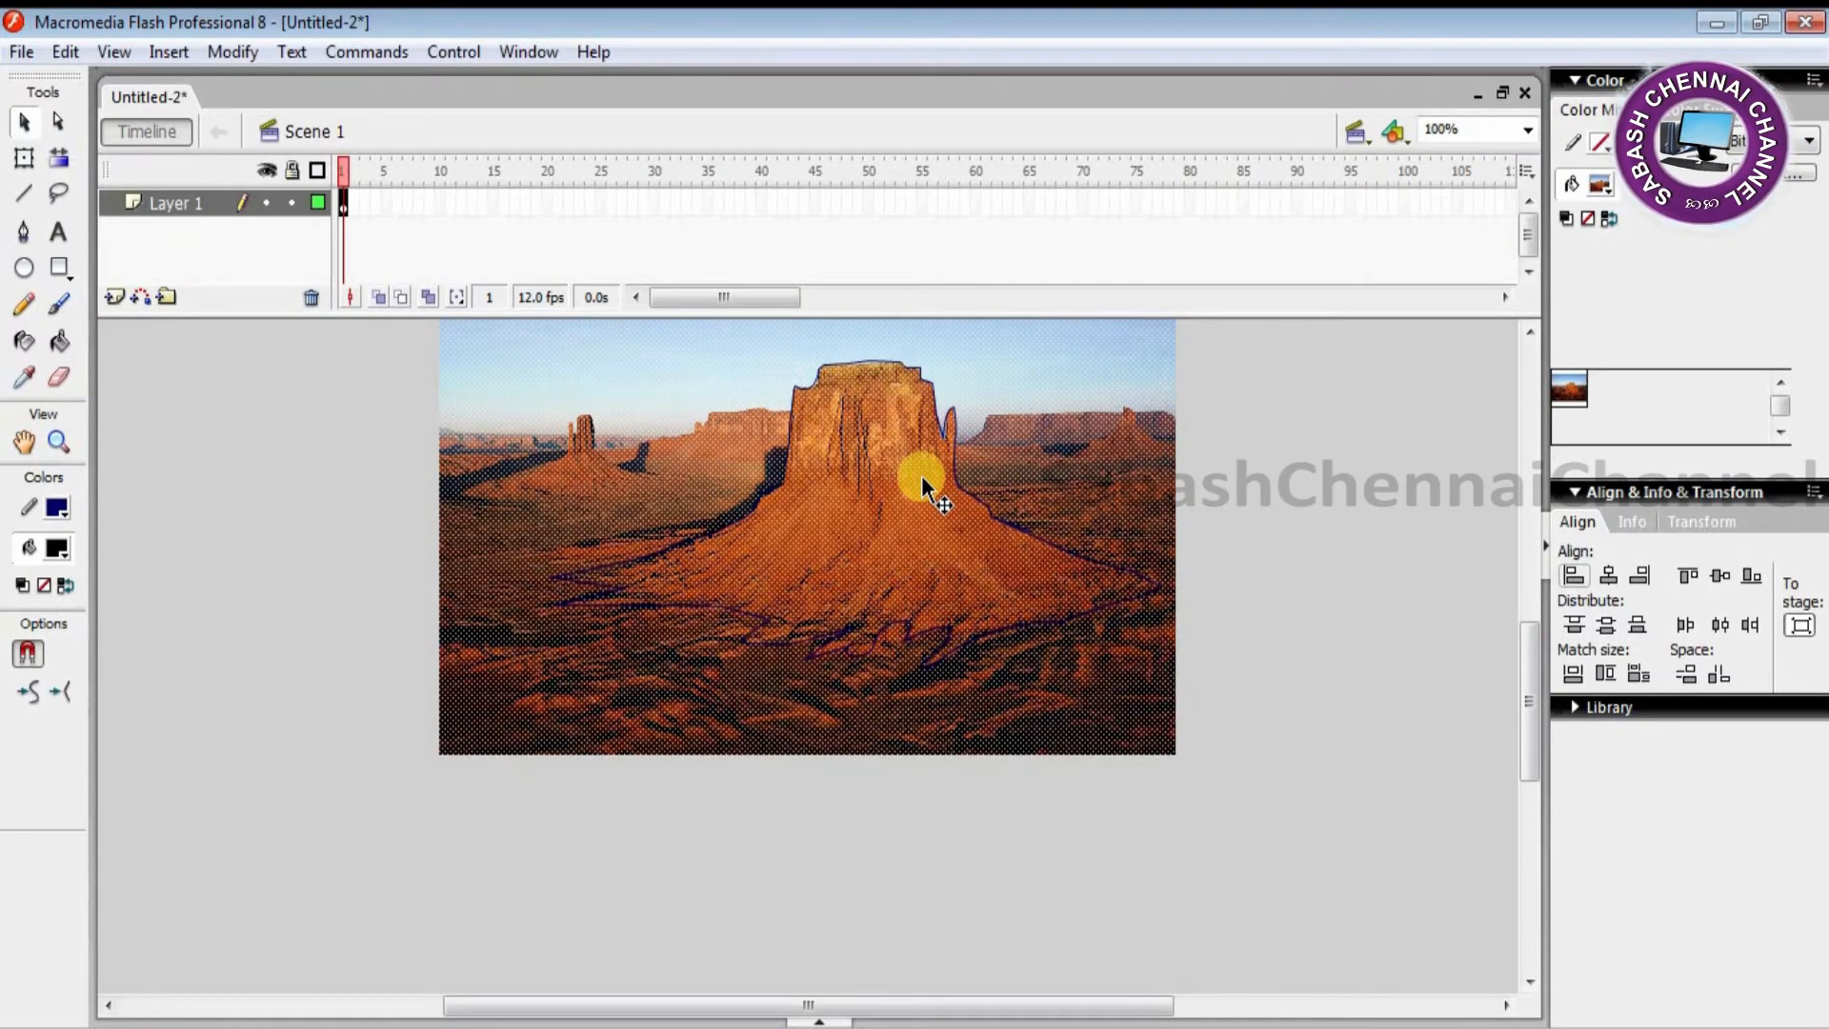
{"action": "left_click", "coordinate": [995, 522]}
Step: Close the gap in the outline where the butte's left cliff meets the slope by joining the cliff line to the slope's anchor point
{"action": "left_click", "coordinate": [58, 121]}
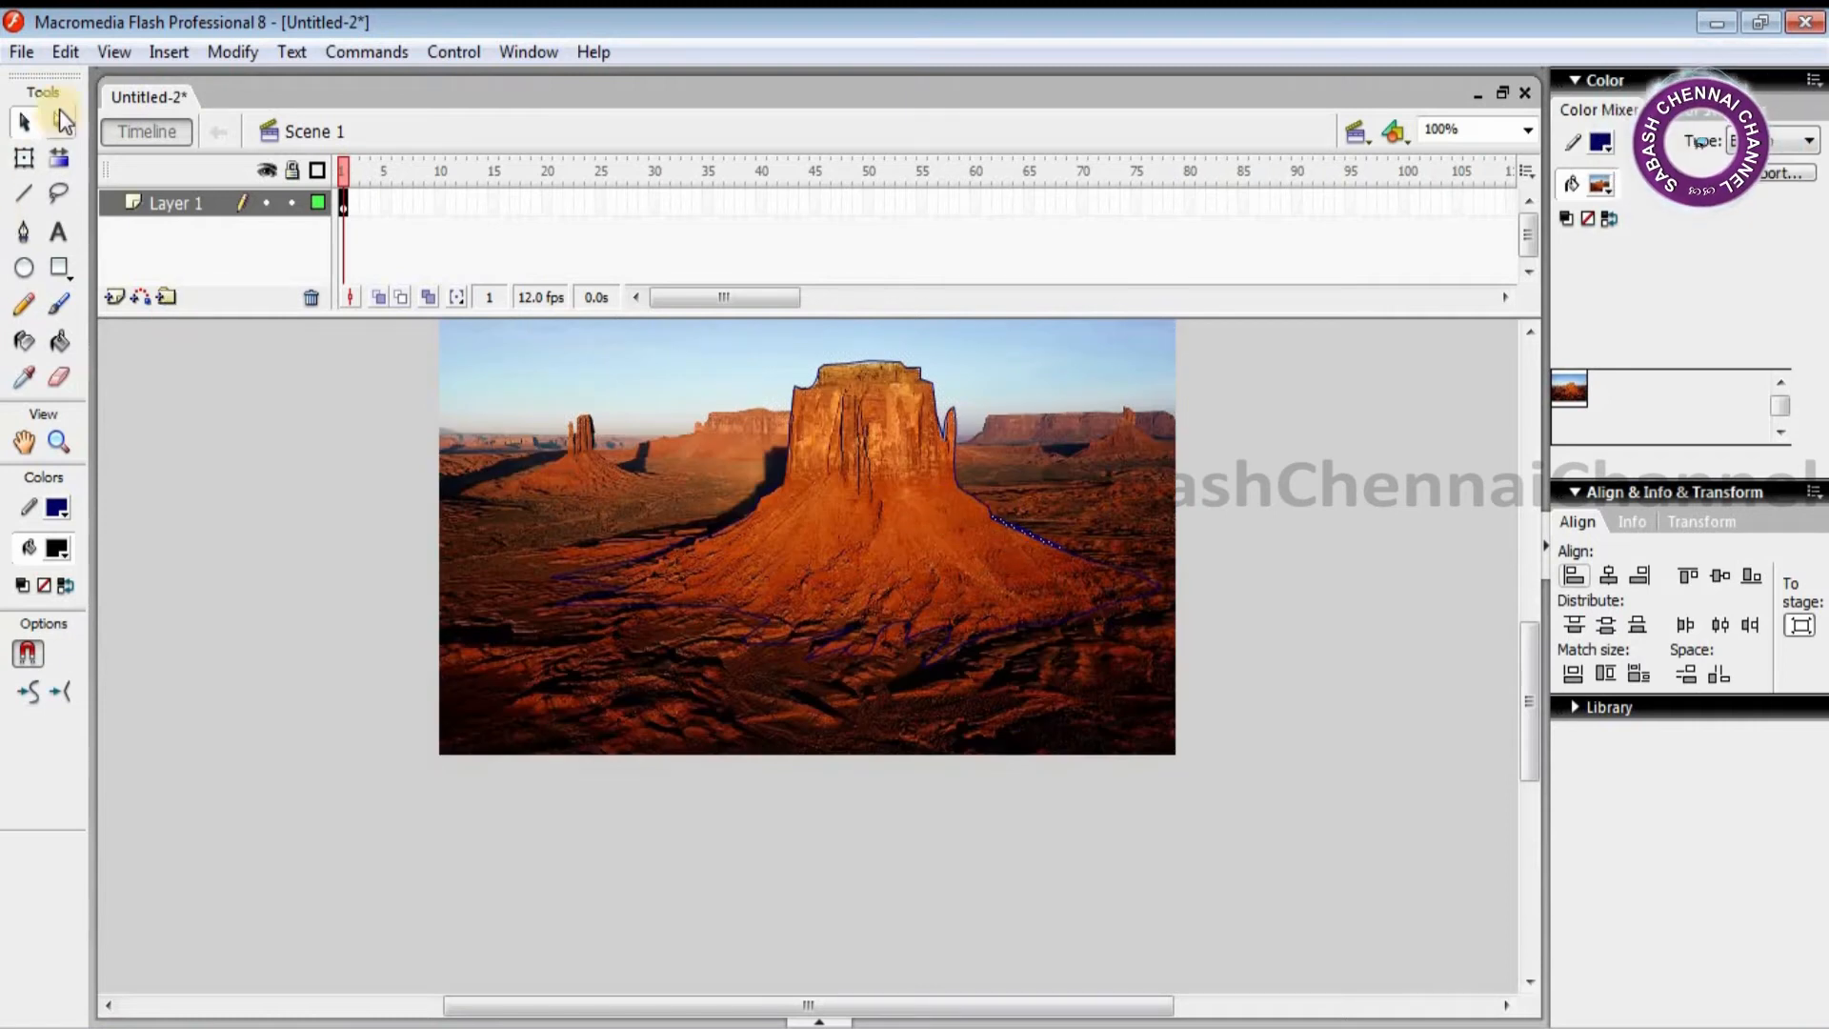
{"action": "left_click", "coordinate": [747, 640]}
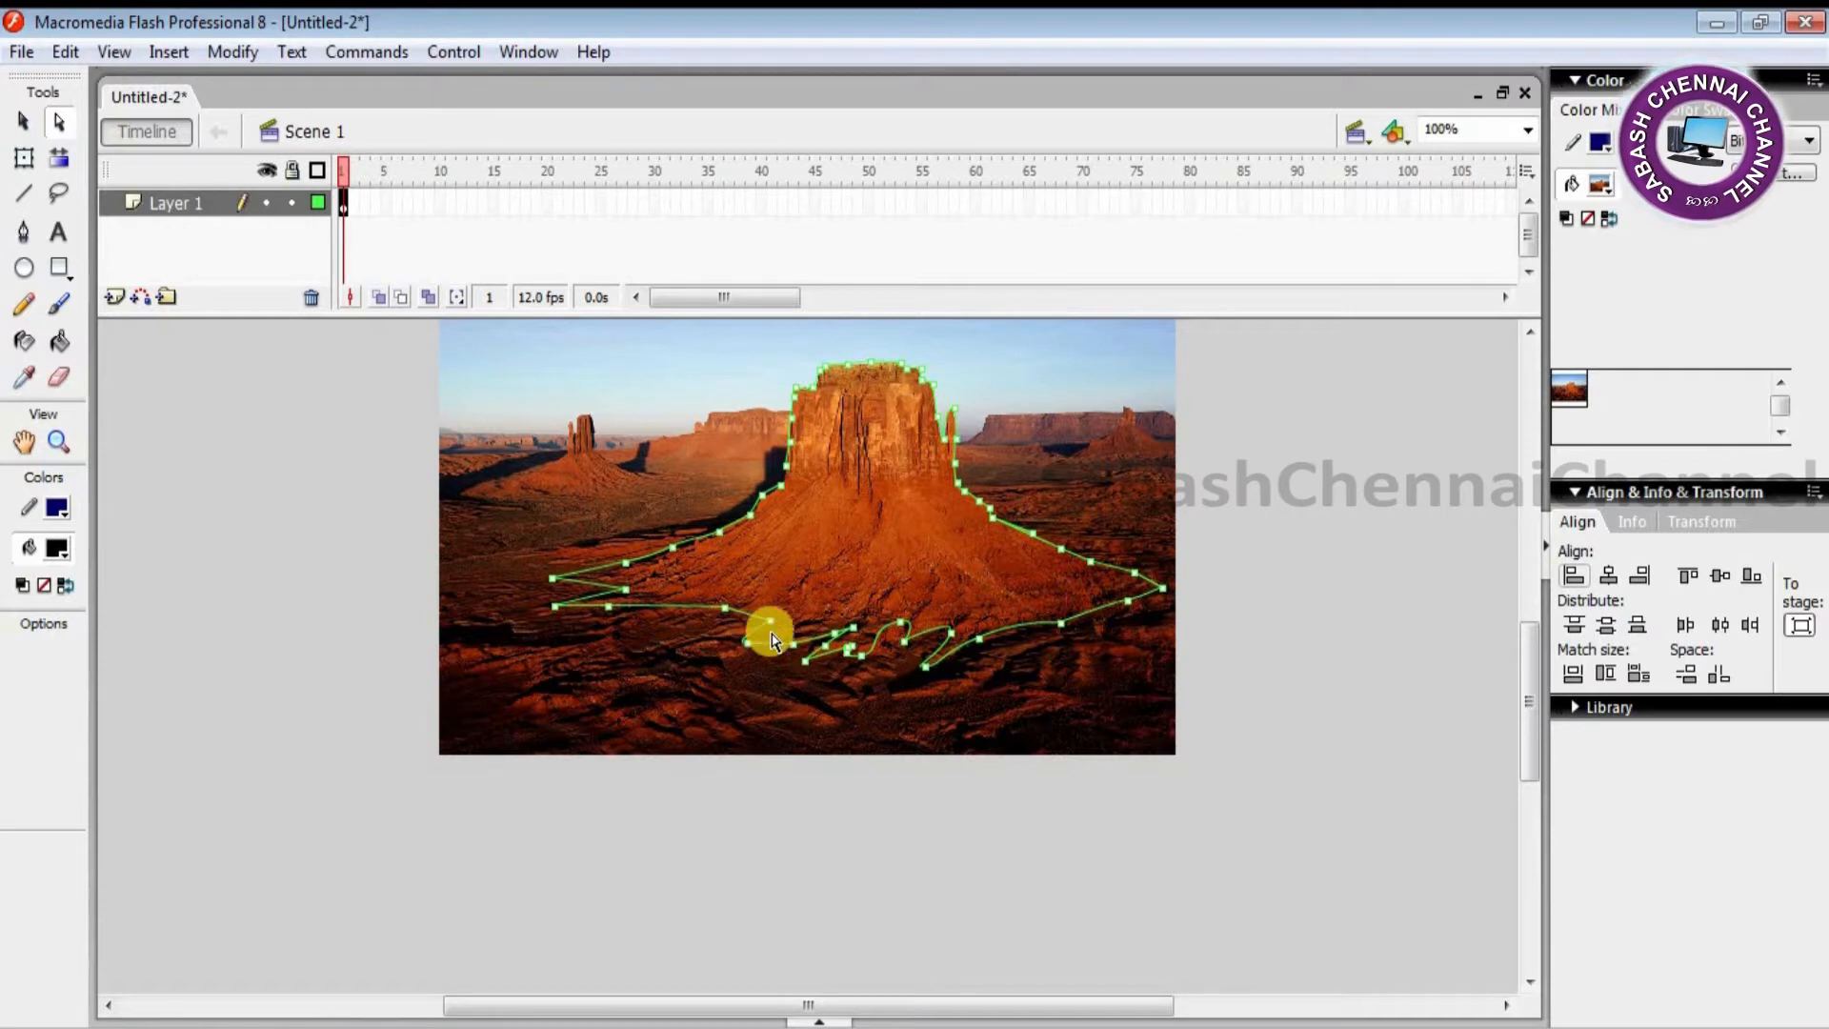
{"action": "scroll", "coordinate": [1531, 690], "scroll_direction": "up", "scroll_amount": 3}
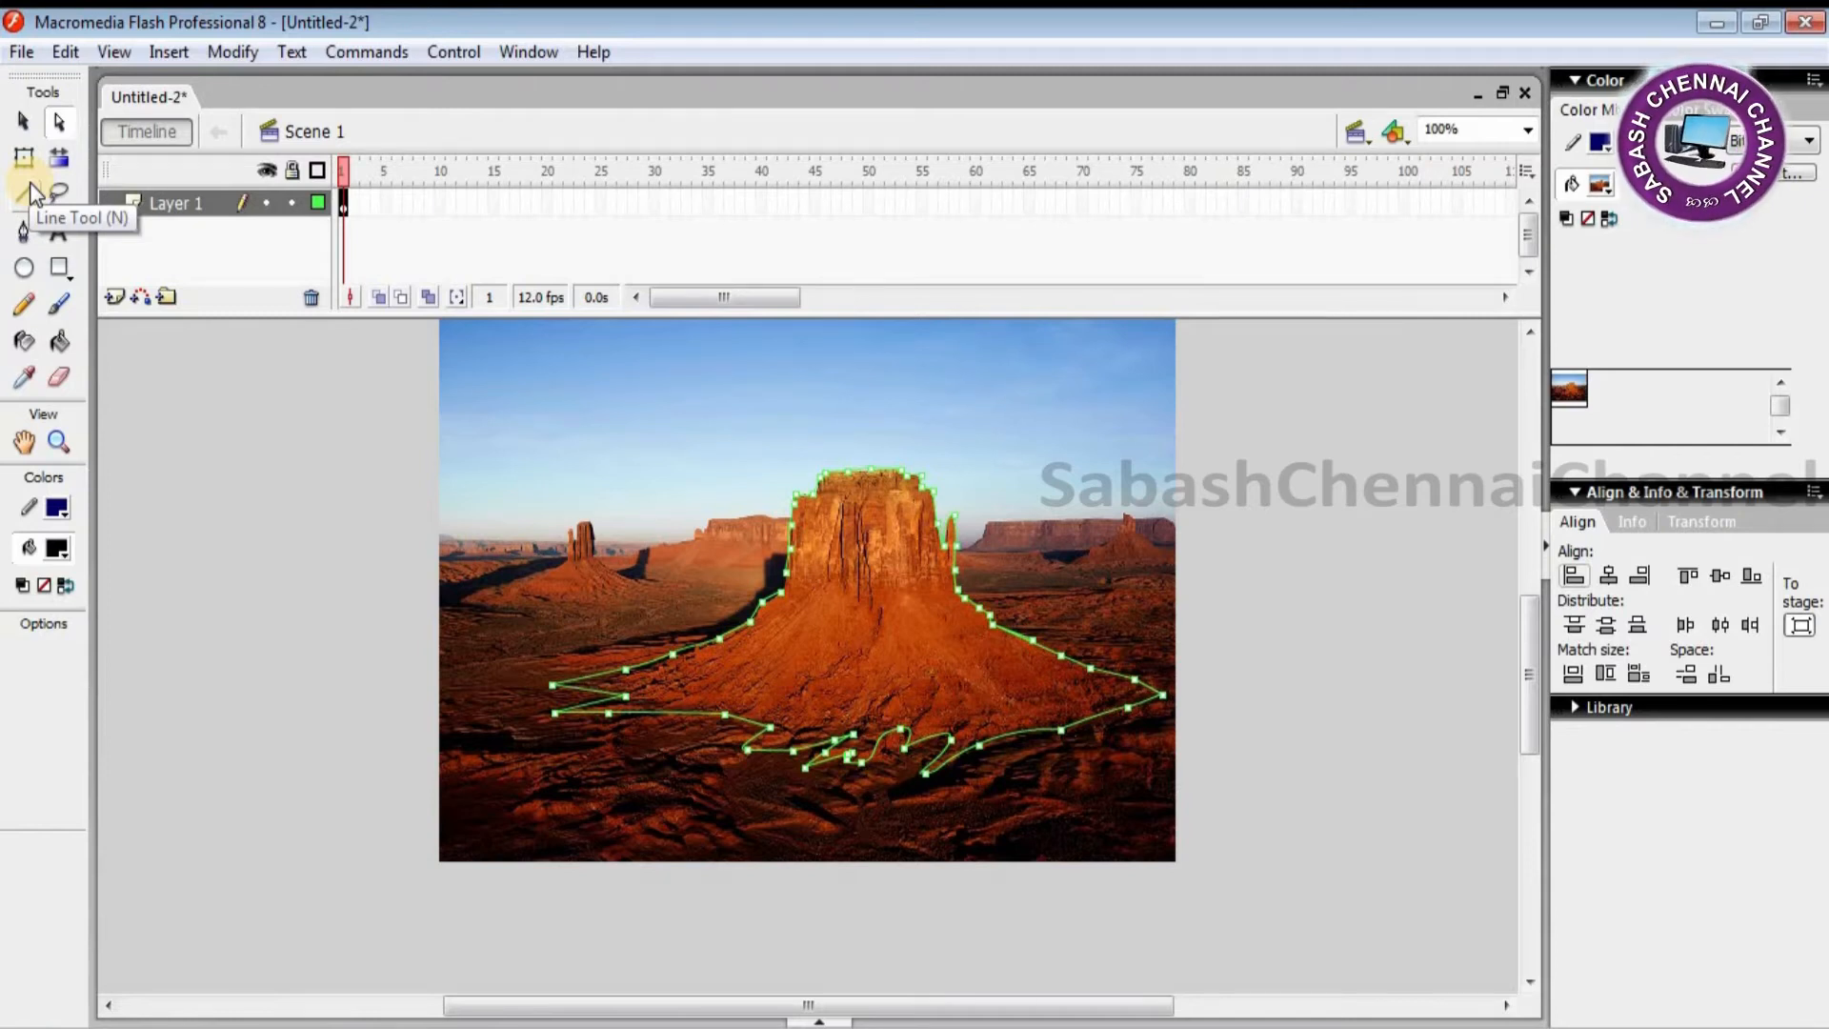
{"action": "left_click", "coordinate": [1528, 141]}
{"action": "left_click", "coordinate": [1472, 254]}
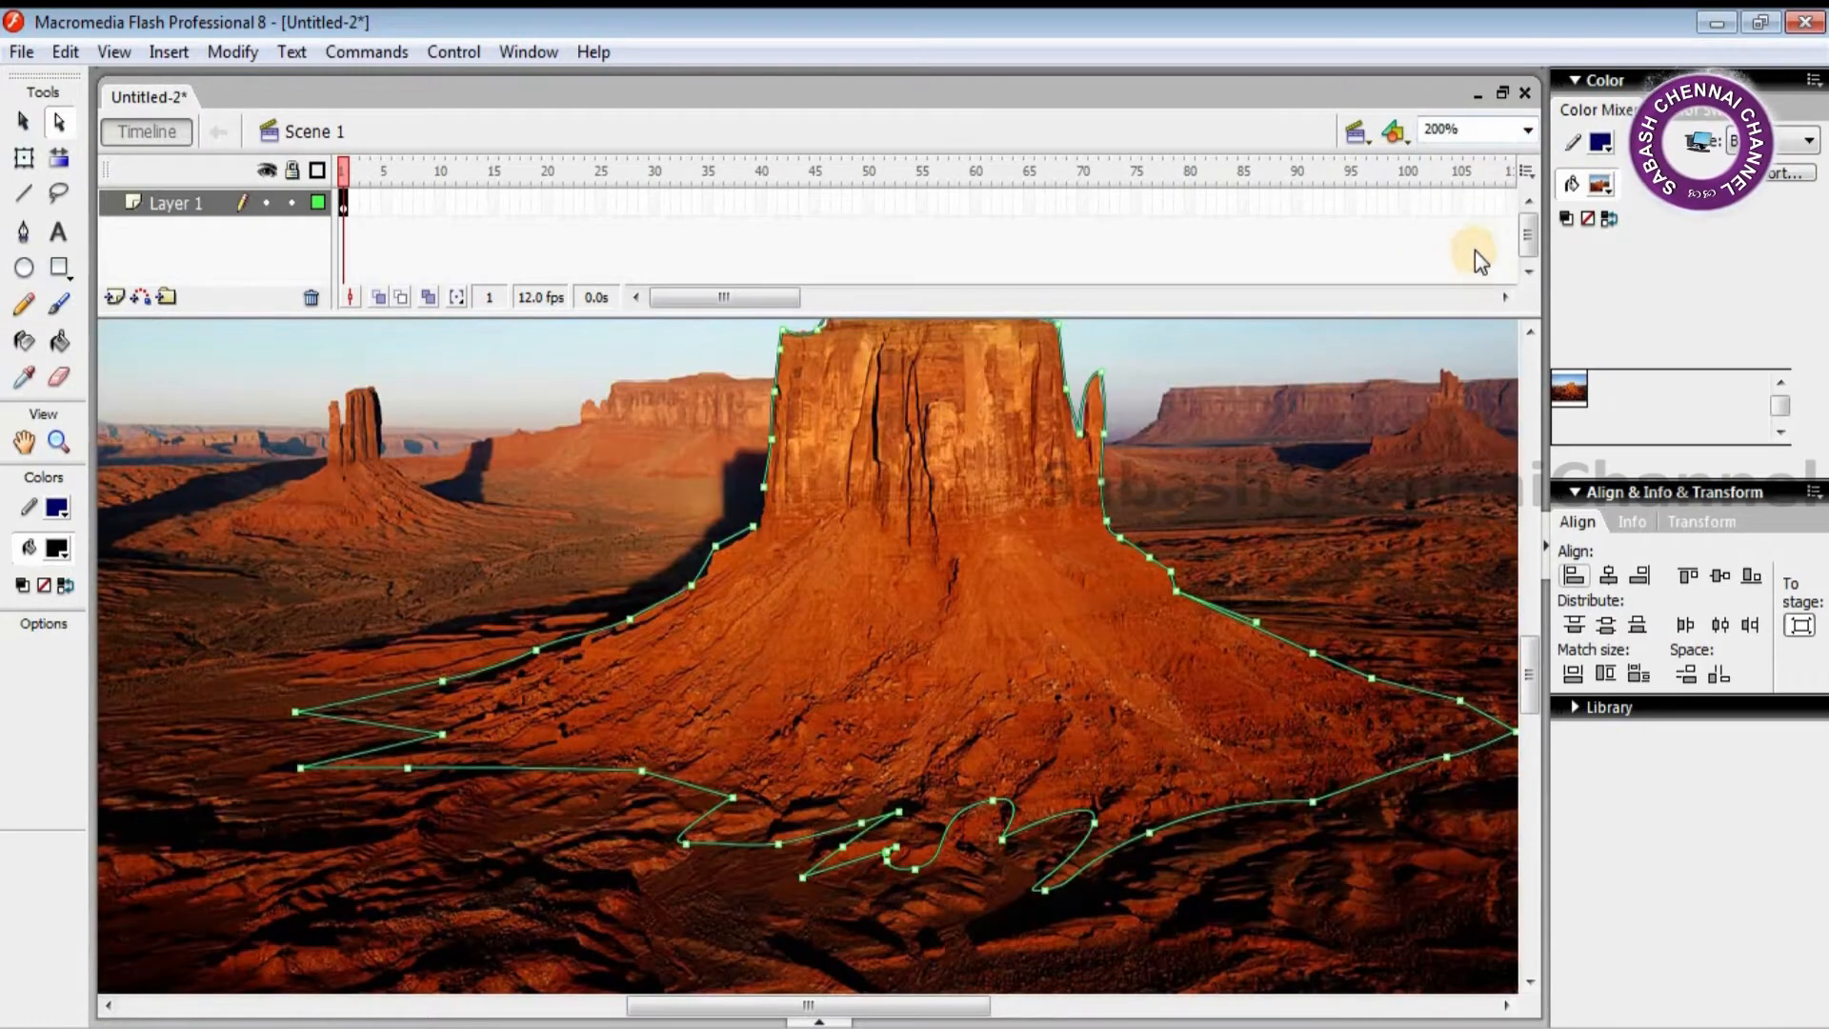
{"action": "left_click", "coordinate": [1528, 129]}
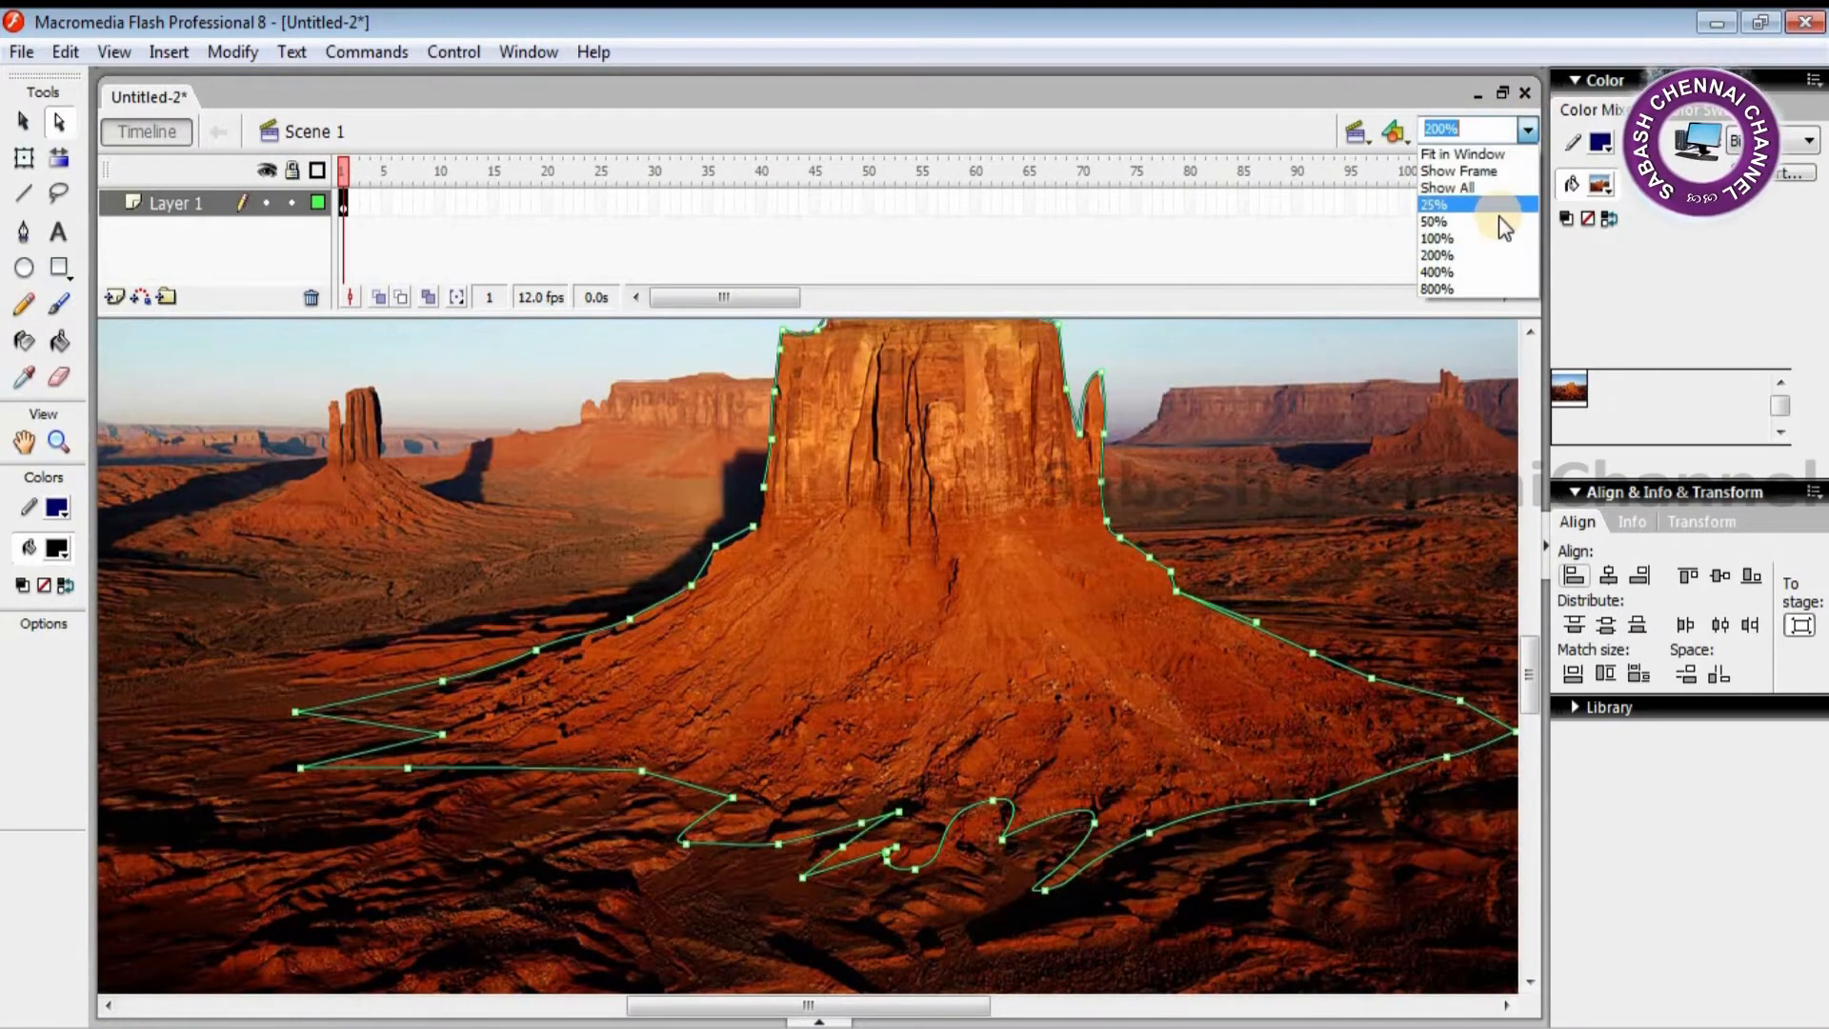
{"action": "left_click", "coordinate": [1492, 274]}
{"action": "left_click_drag", "start_coordinate": [1530, 684], "coordinate": [1532, 640]}
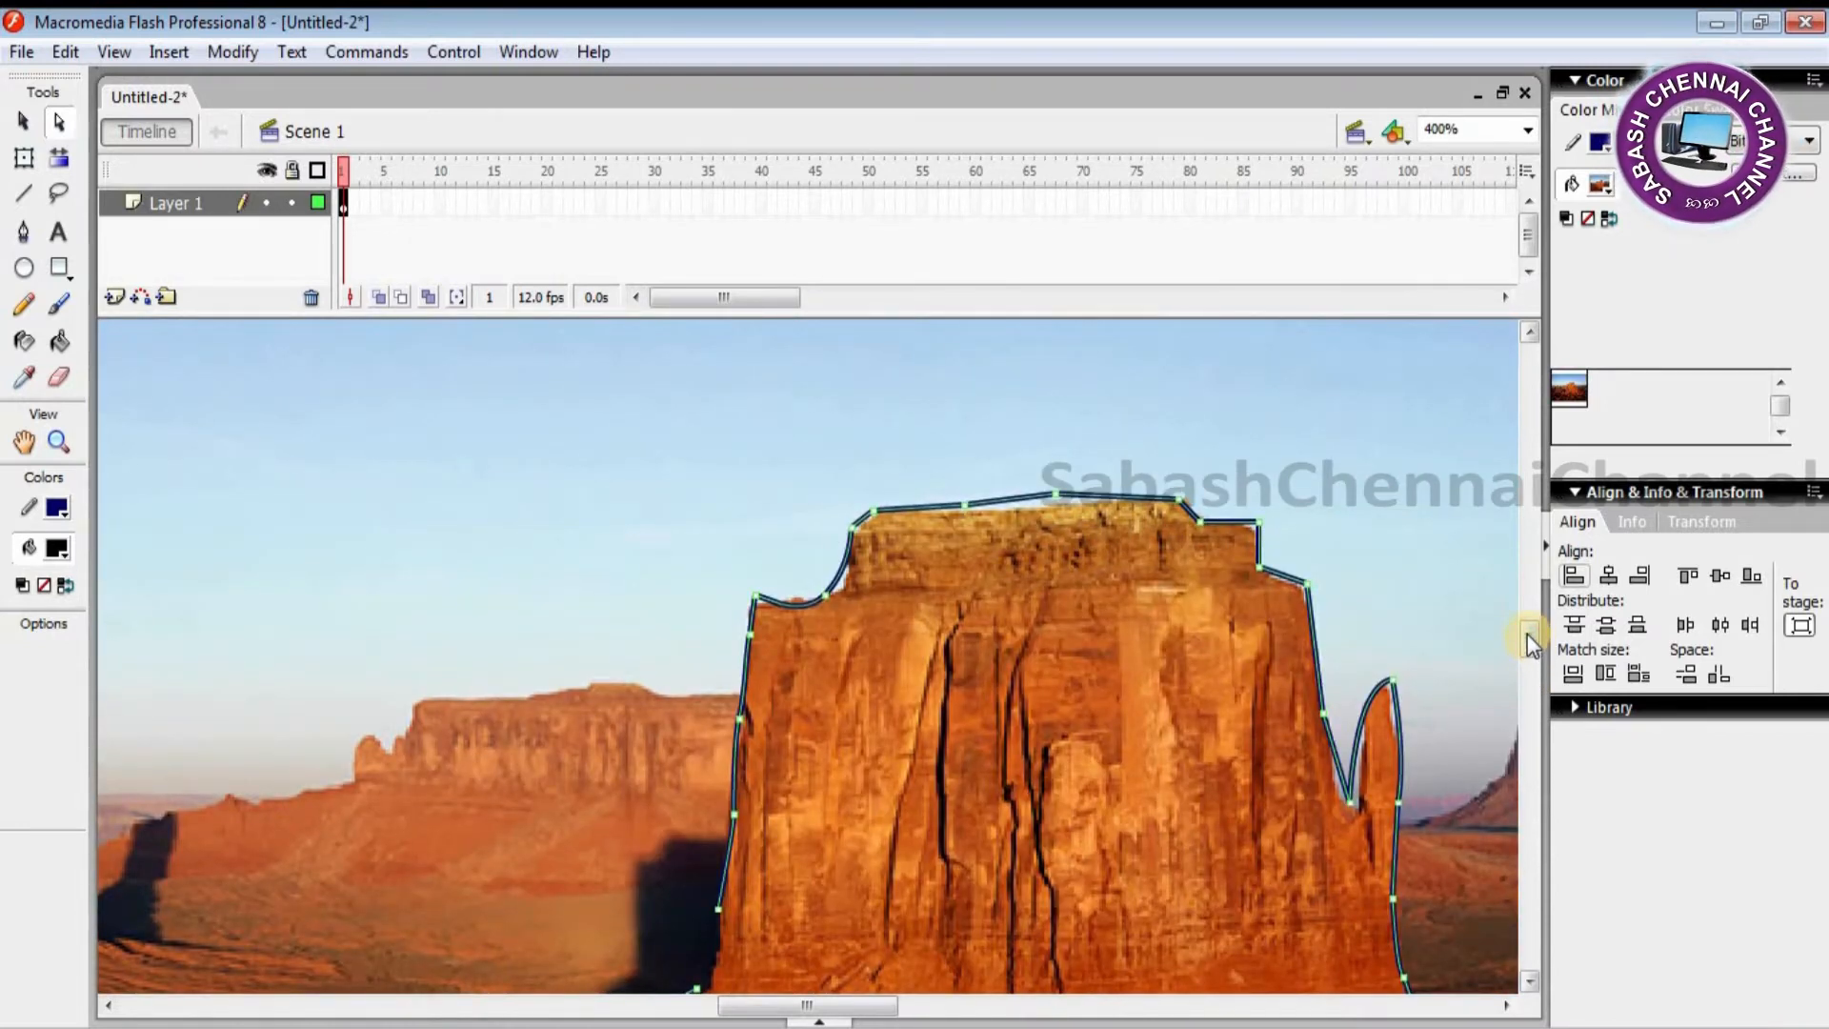
{"action": "left_click_drag", "start_coordinate": [1529, 633], "coordinate": [1529, 662]}
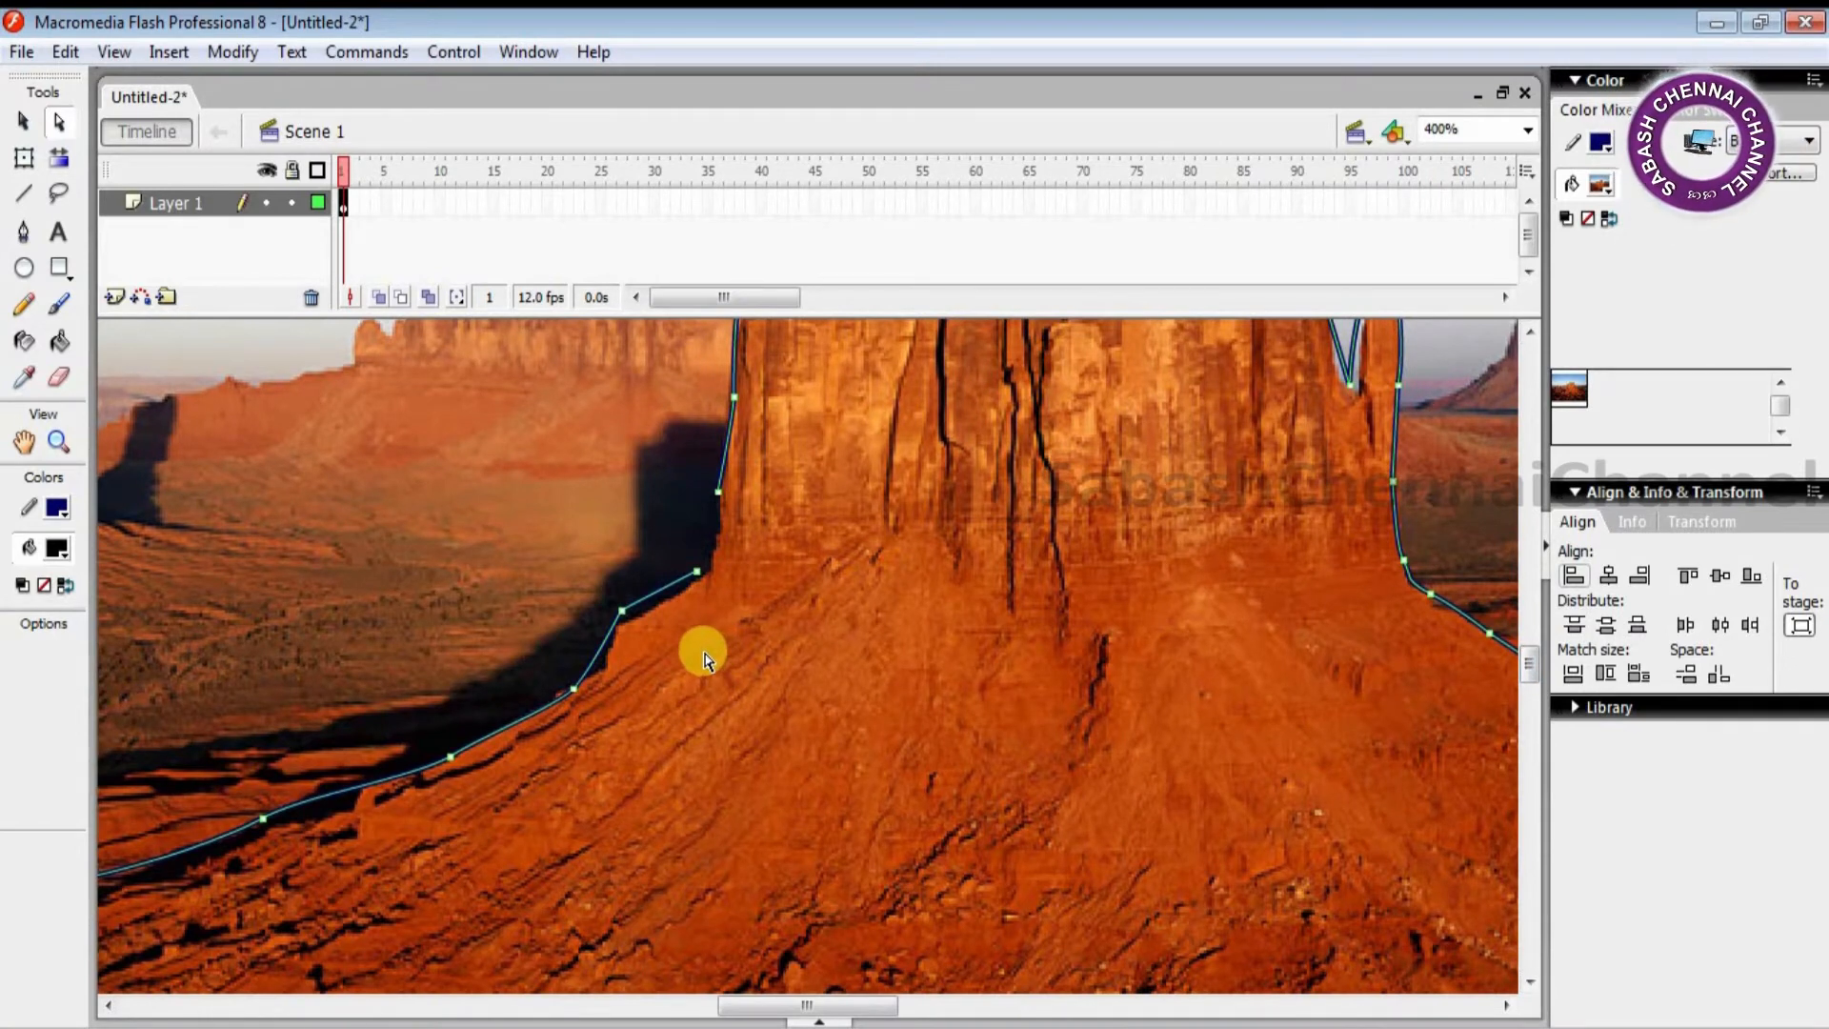
{"action": "left_click", "coordinate": [710, 566]}
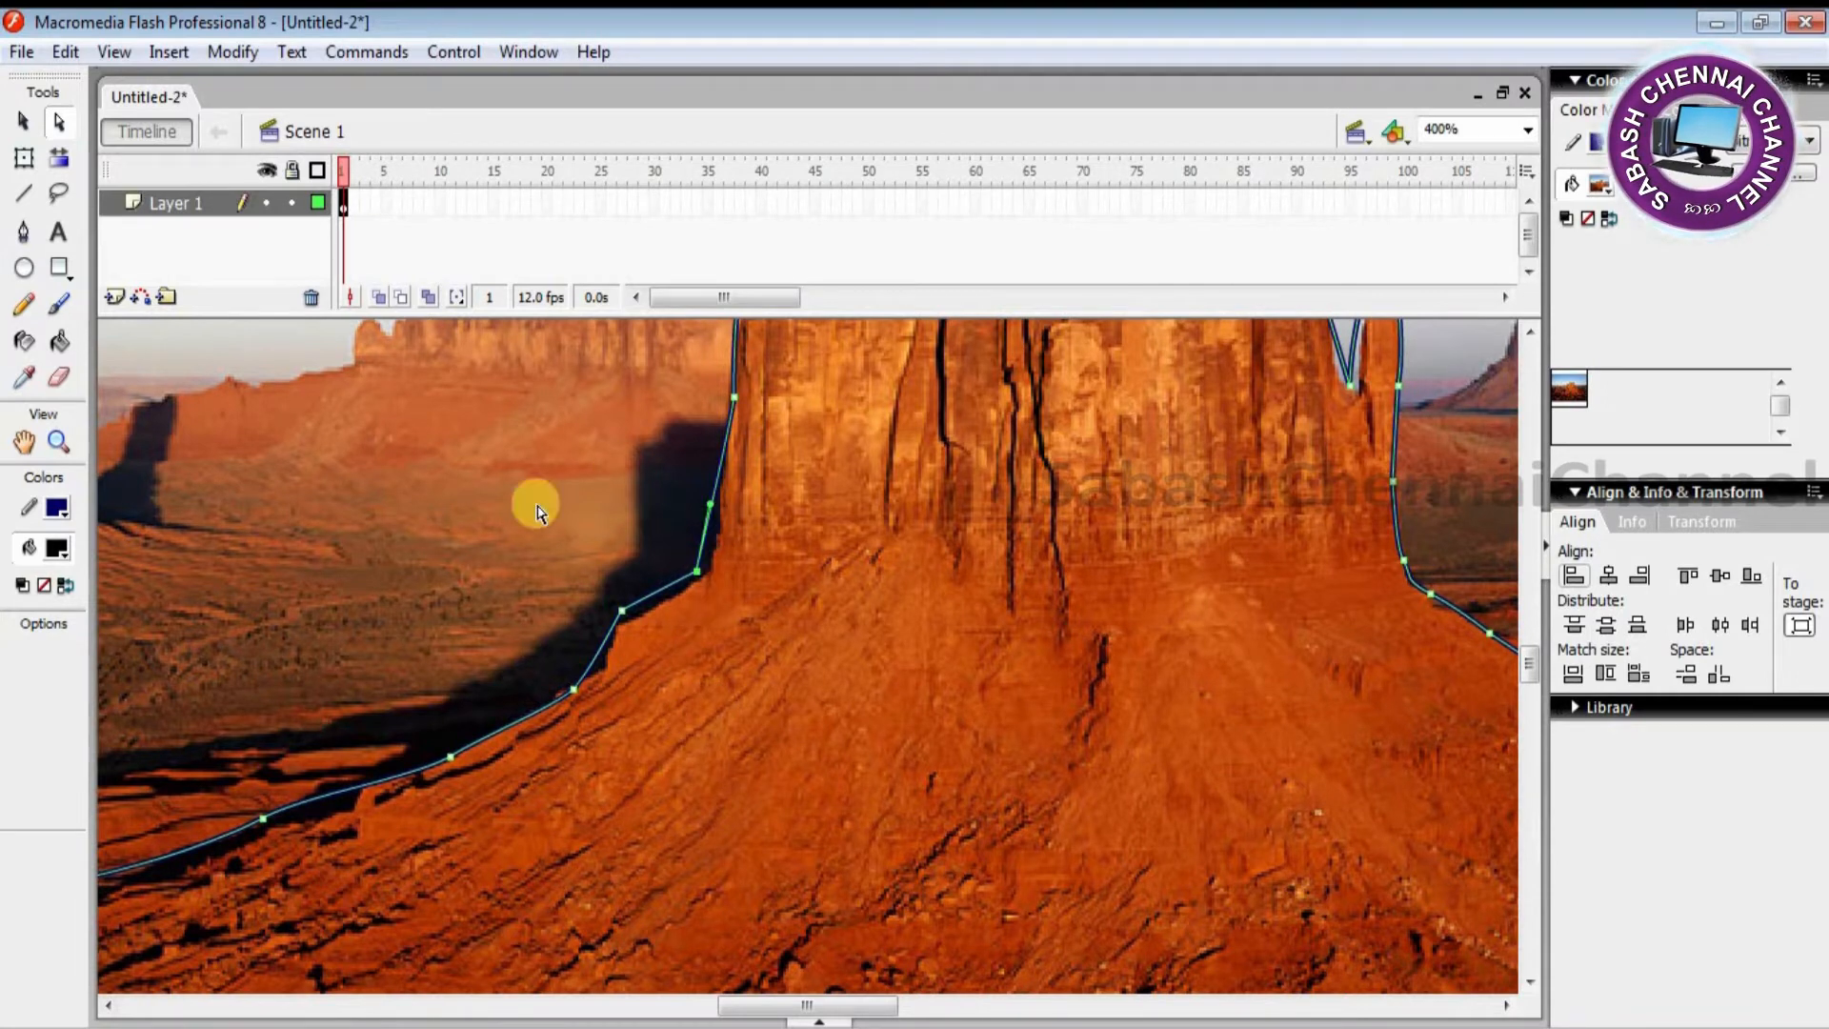
{"action": "left_click", "coordinate": [23, 231]}
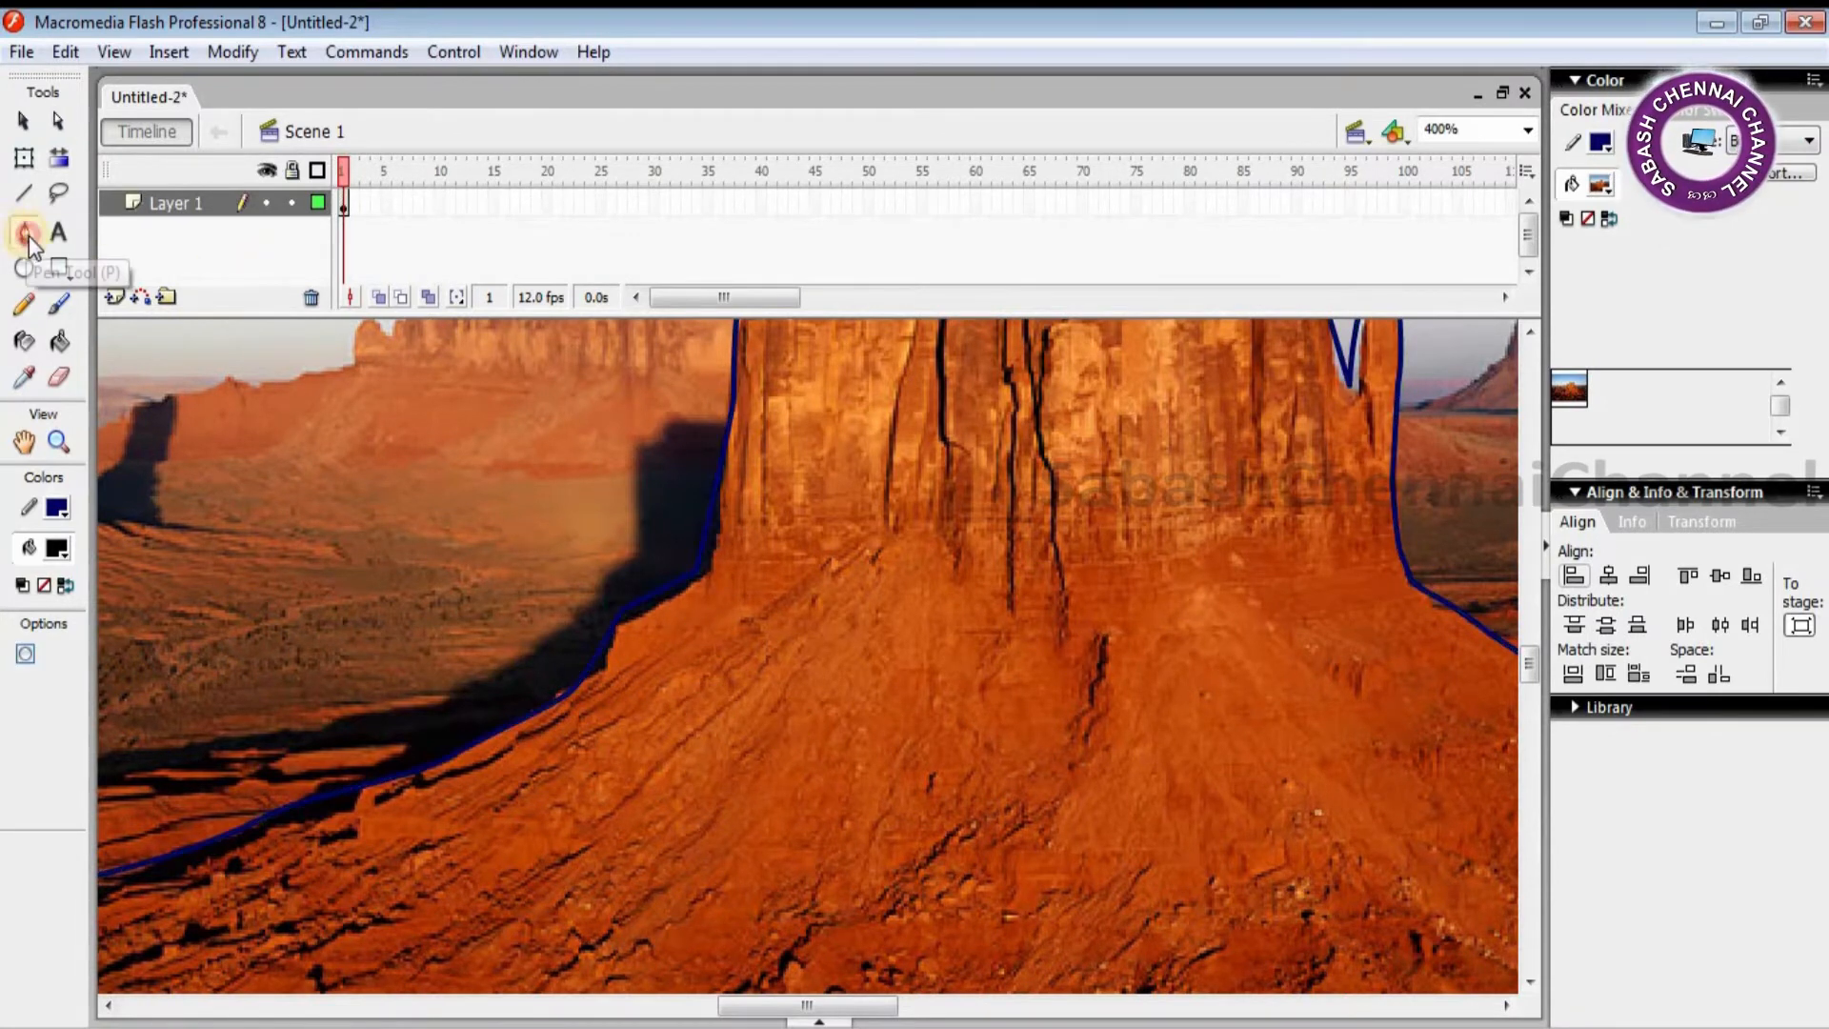
Step: Select the enclosed butte area together with its outline and return to 100% magnification
{"action": "left_click", "coordinate": [24, 122]}
{"action": "left_click", "coordinate": [1195, 733]}
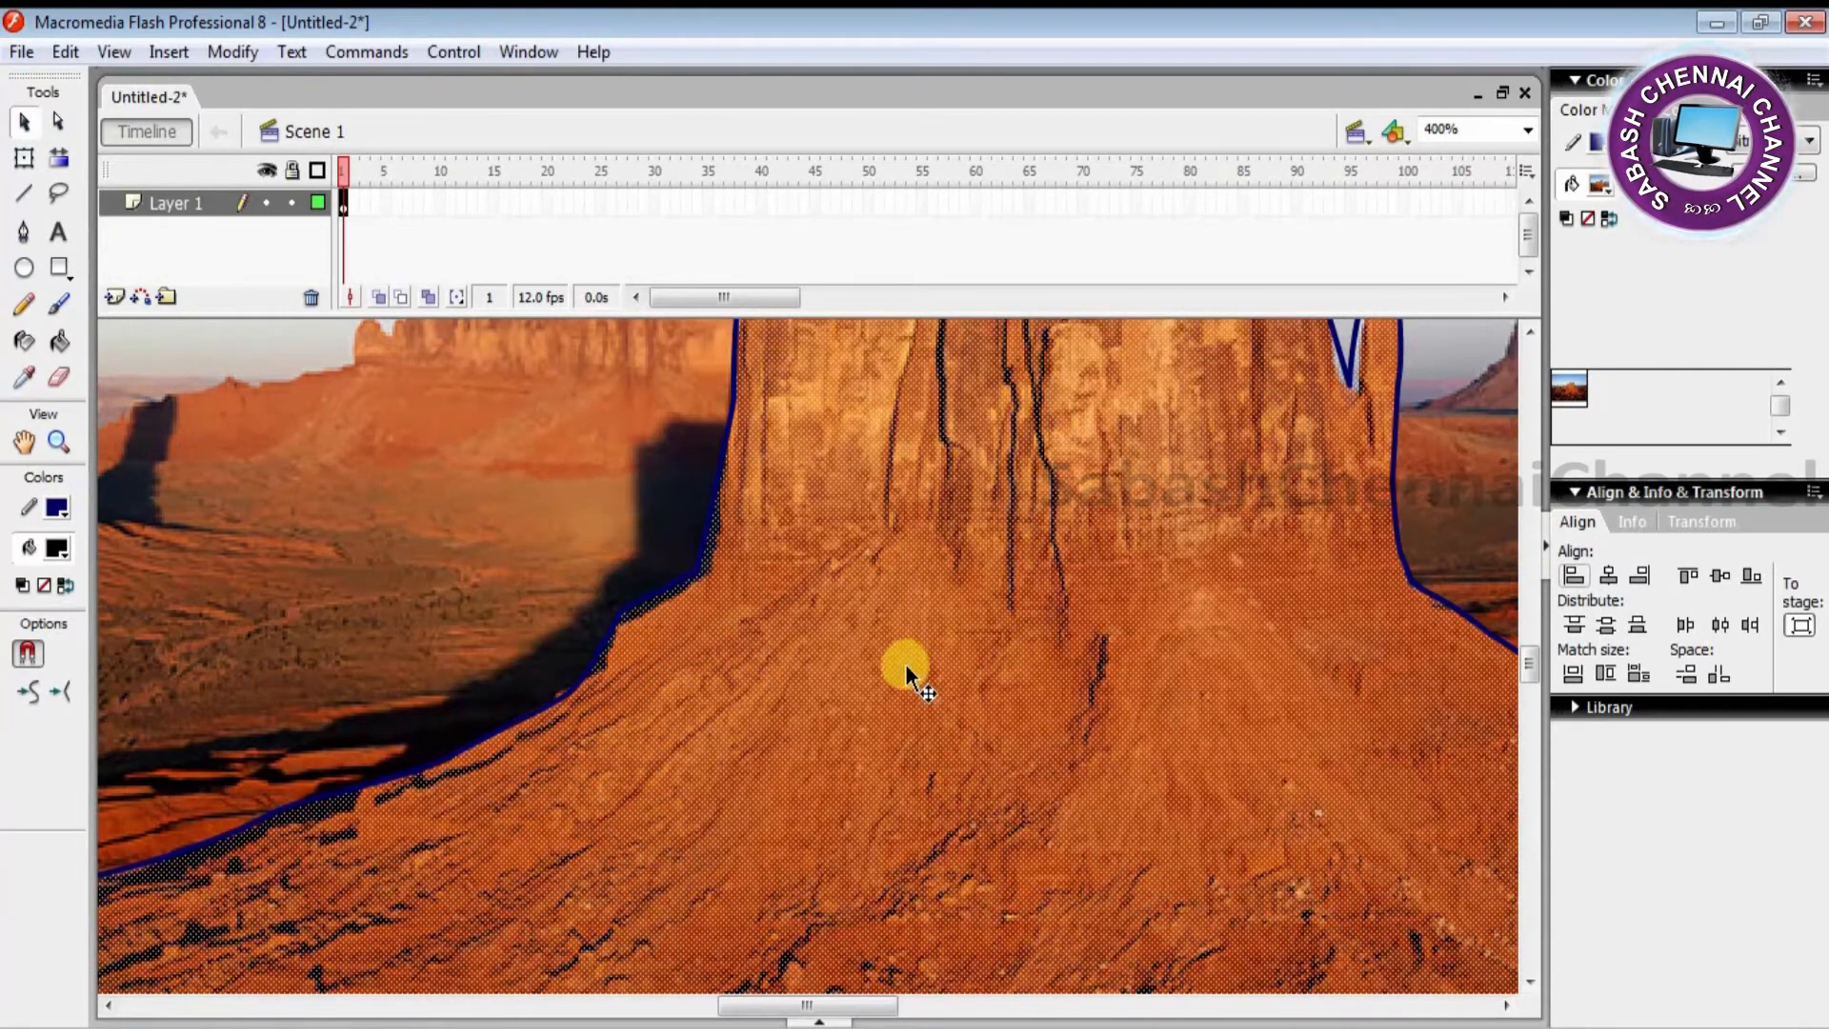
{"action": "left_click", "coordinate": [1526, 131]}
{"action": "left_click", "coordinate": [1452, 239]}
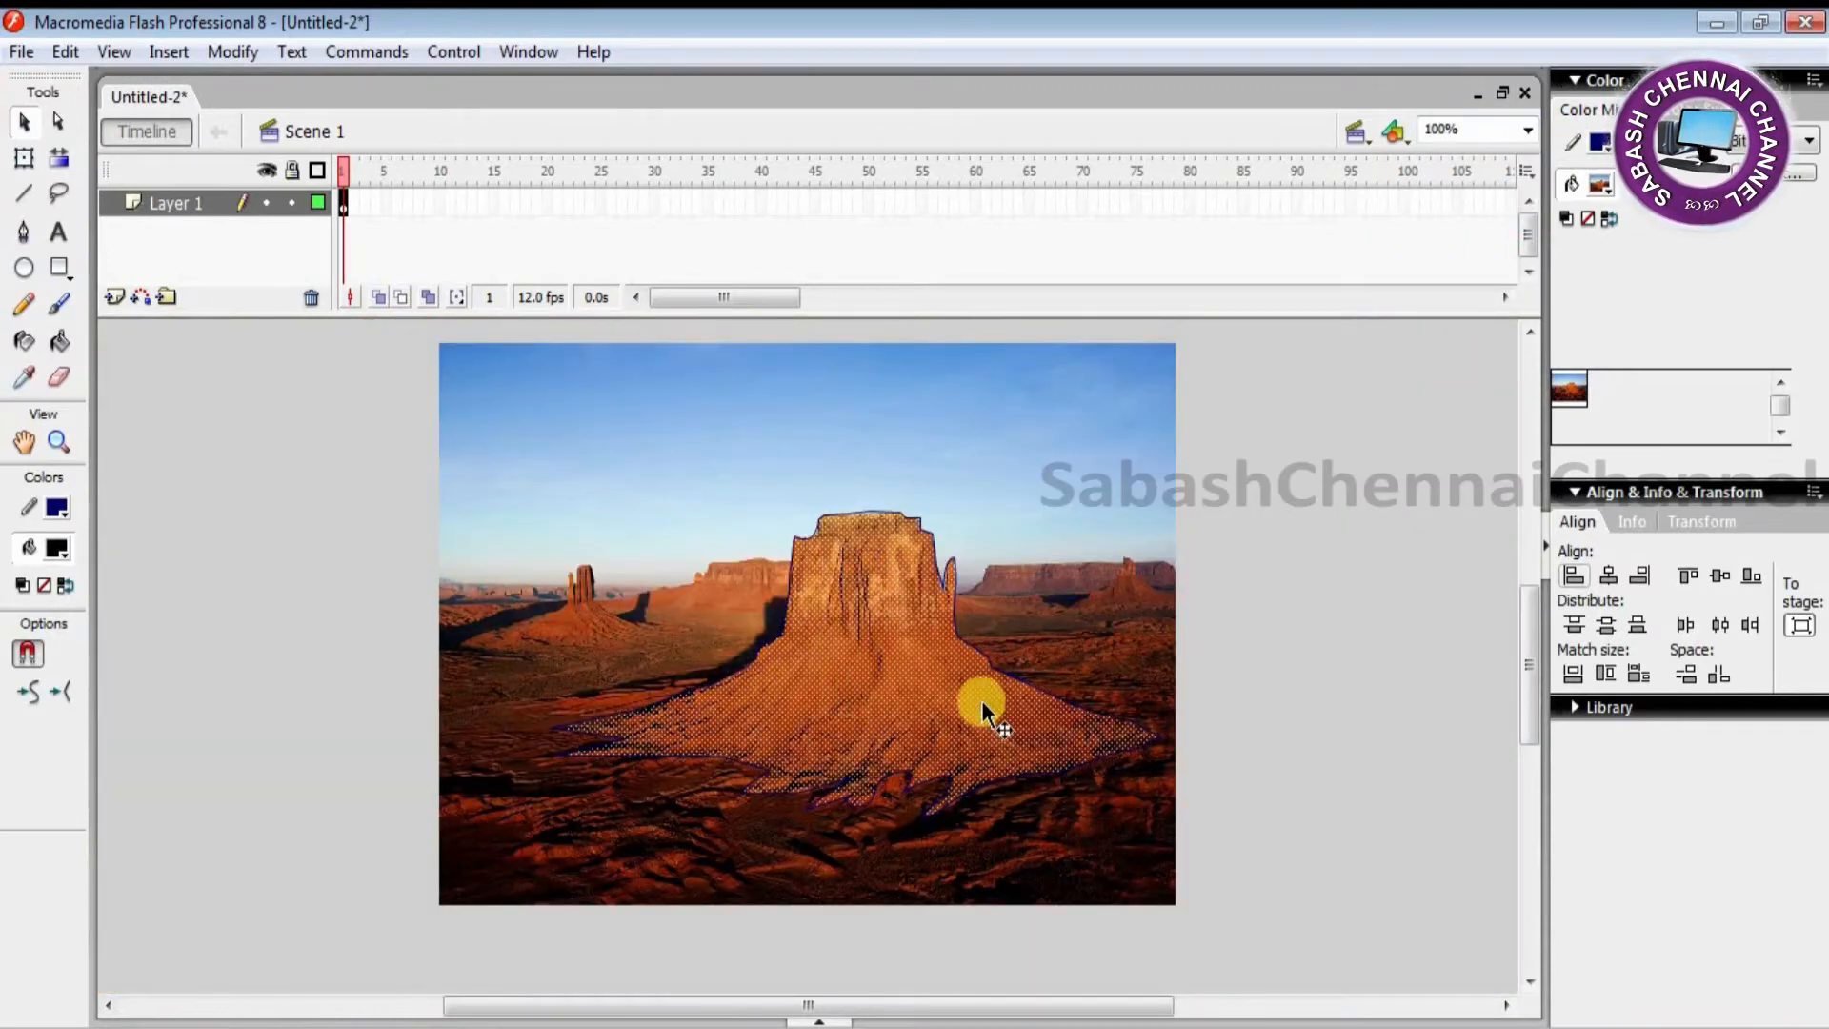
{"action": "double_click", "coordinate": [918, 711]}
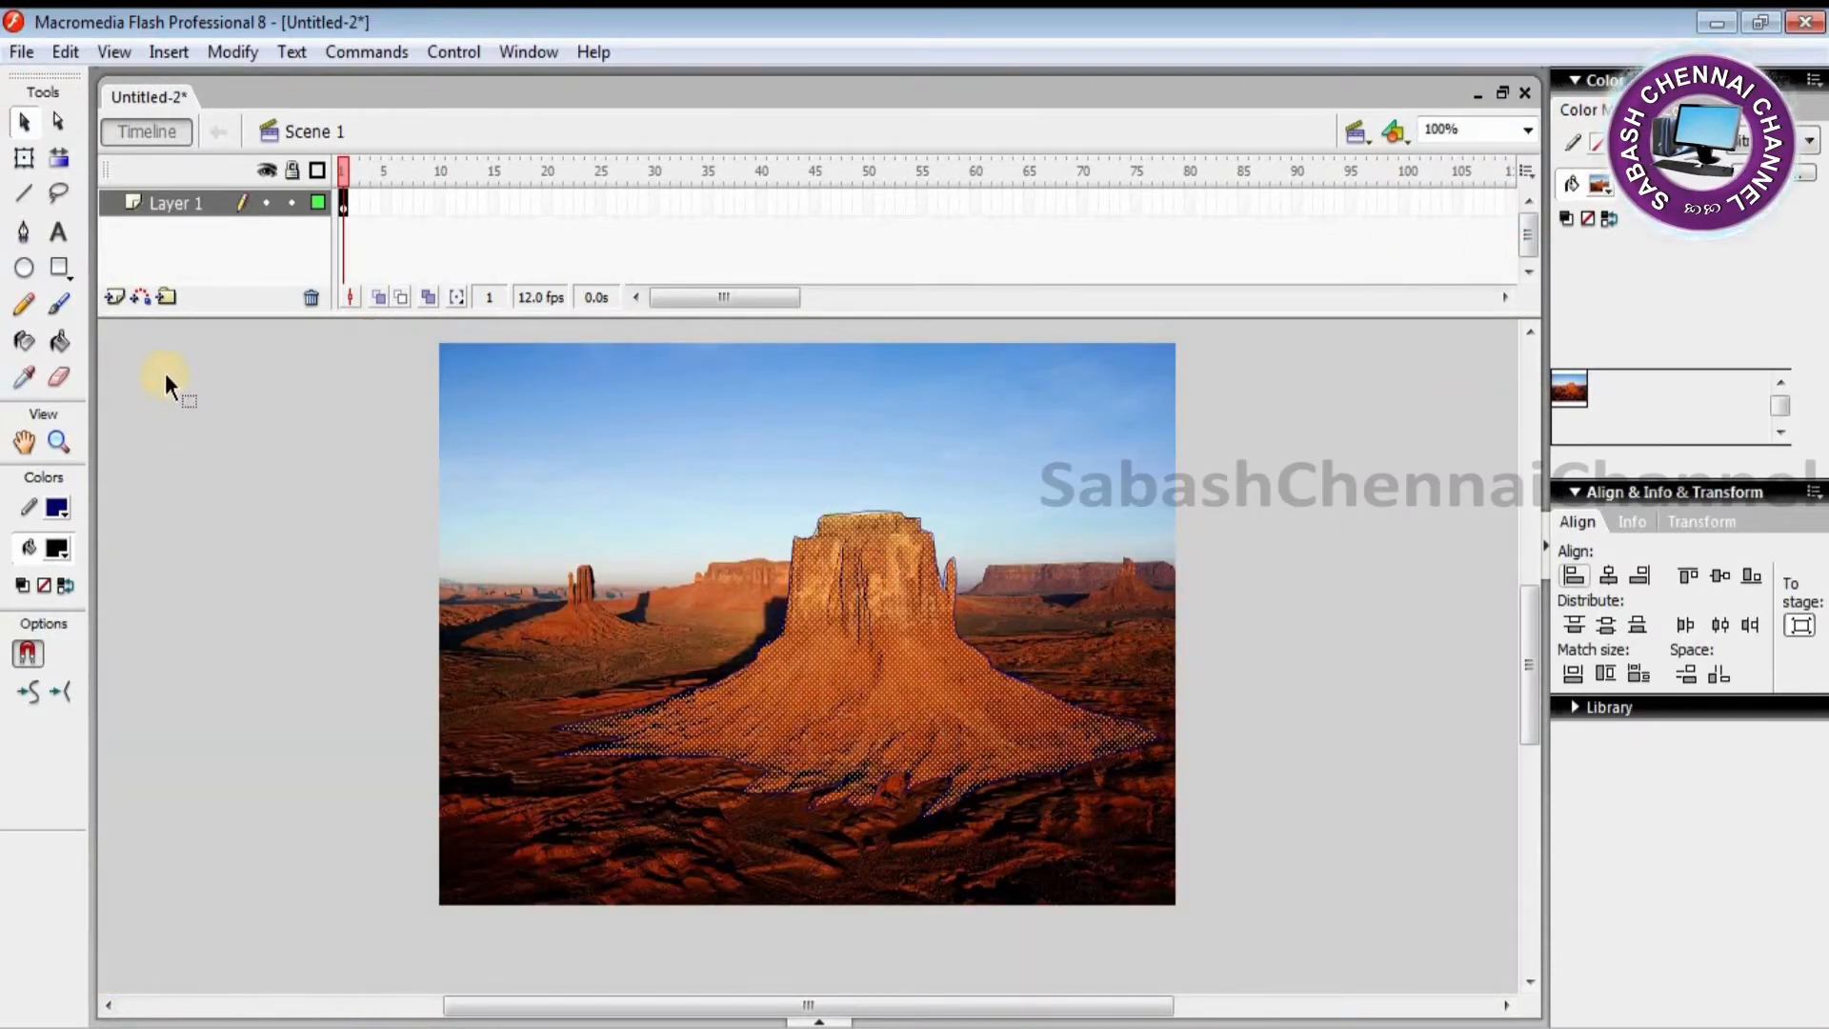
{"action": "left_click", "coordinate": [58, 233]}
{"action": "left_click", "coordinate": [187, 591]}
{"action": "type", "text": "ctrl"}
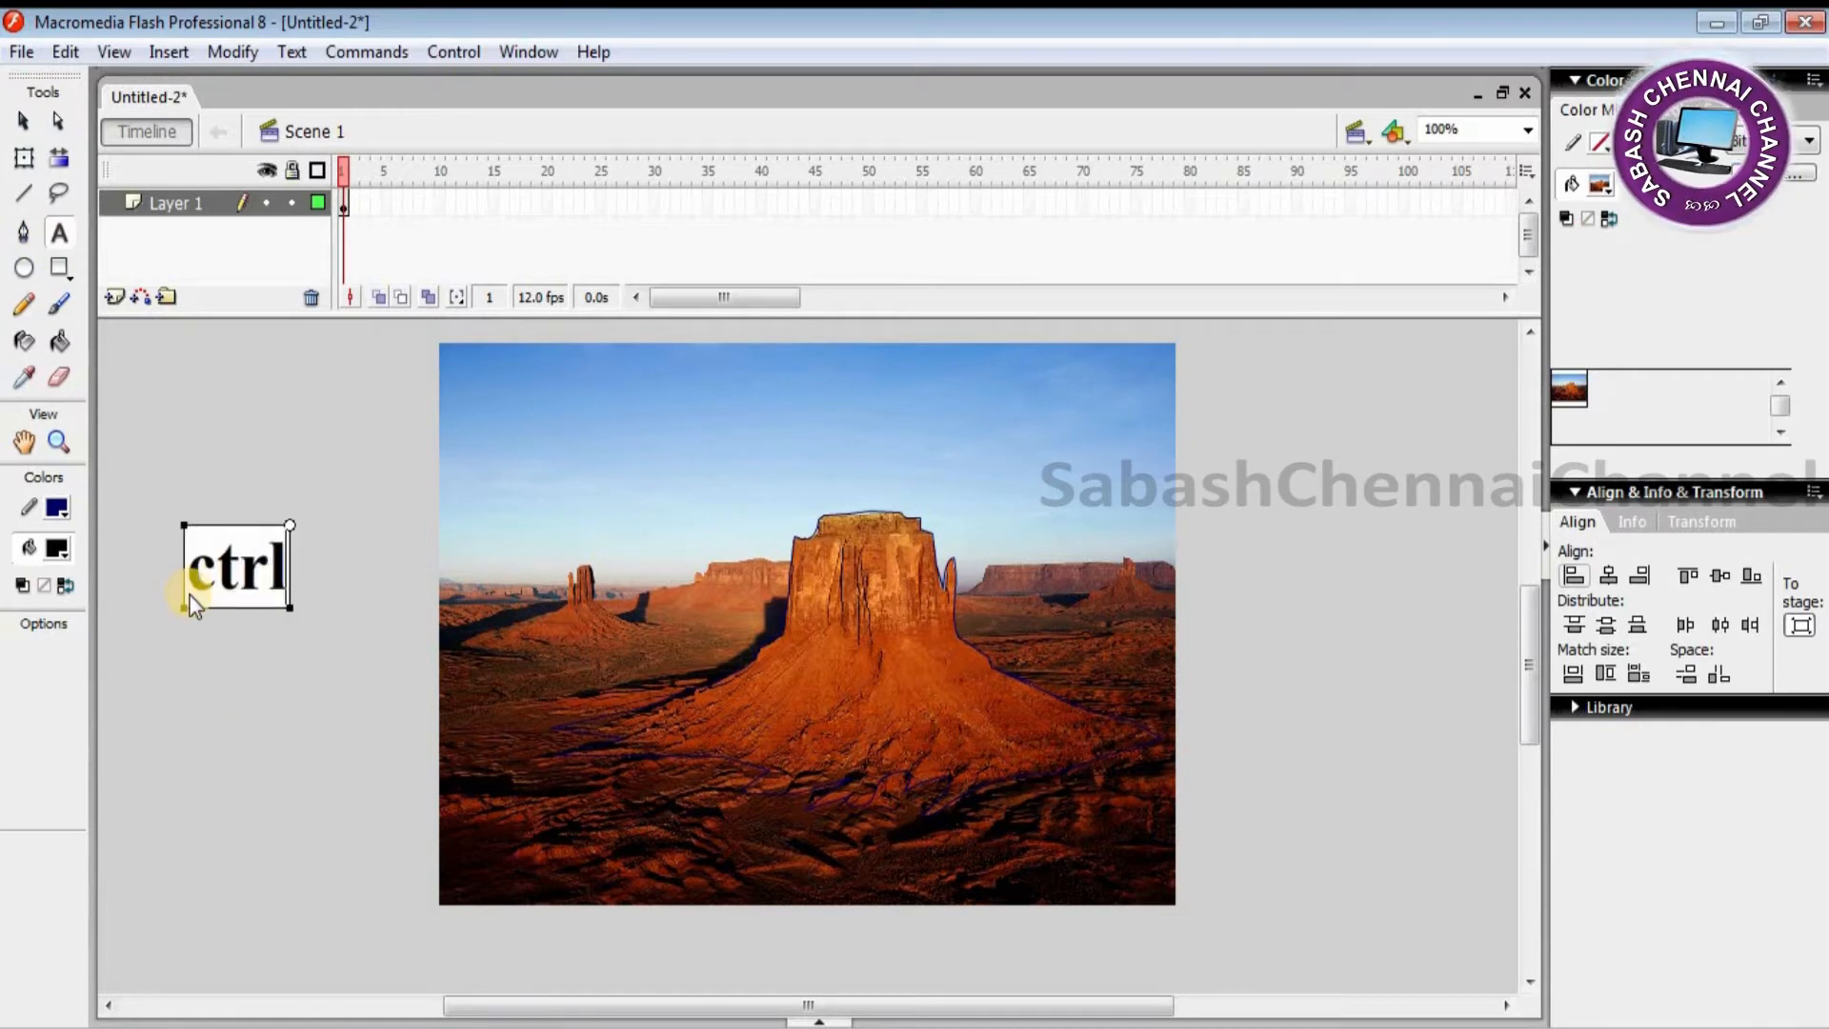
{"action": "type", "text": "+"}
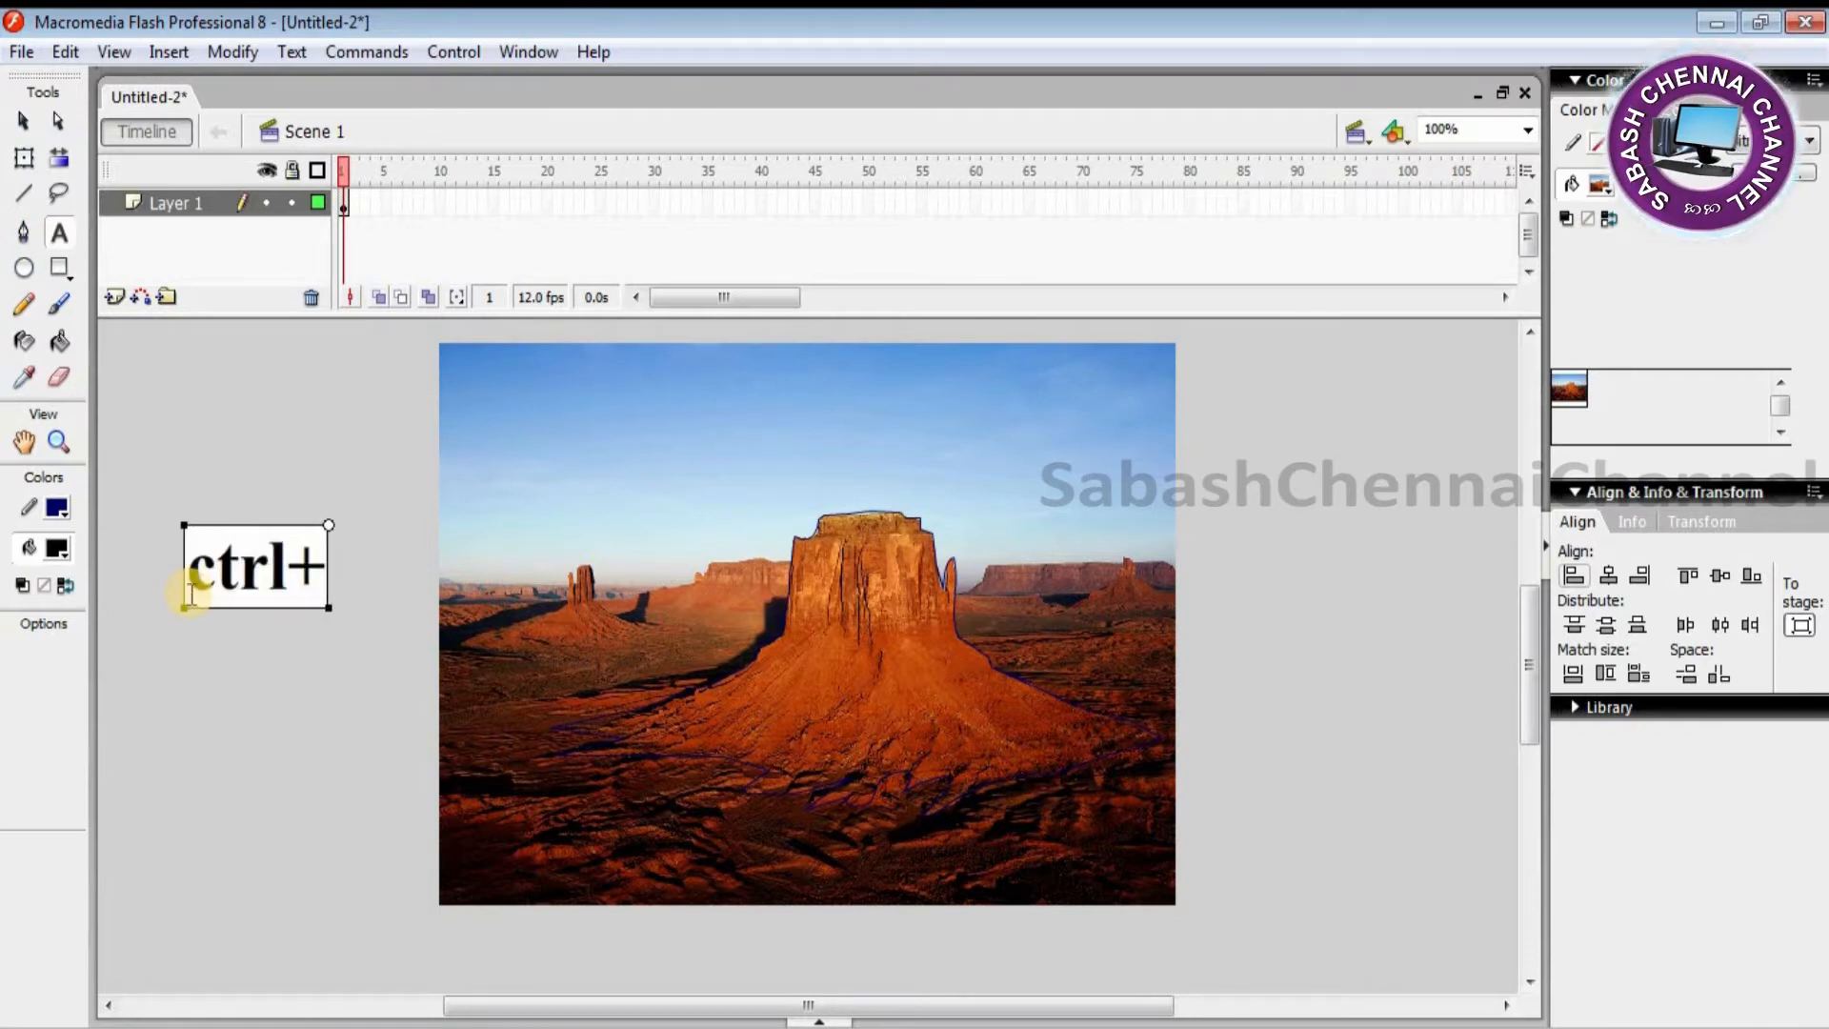
{"action": "type", "text": "c"}
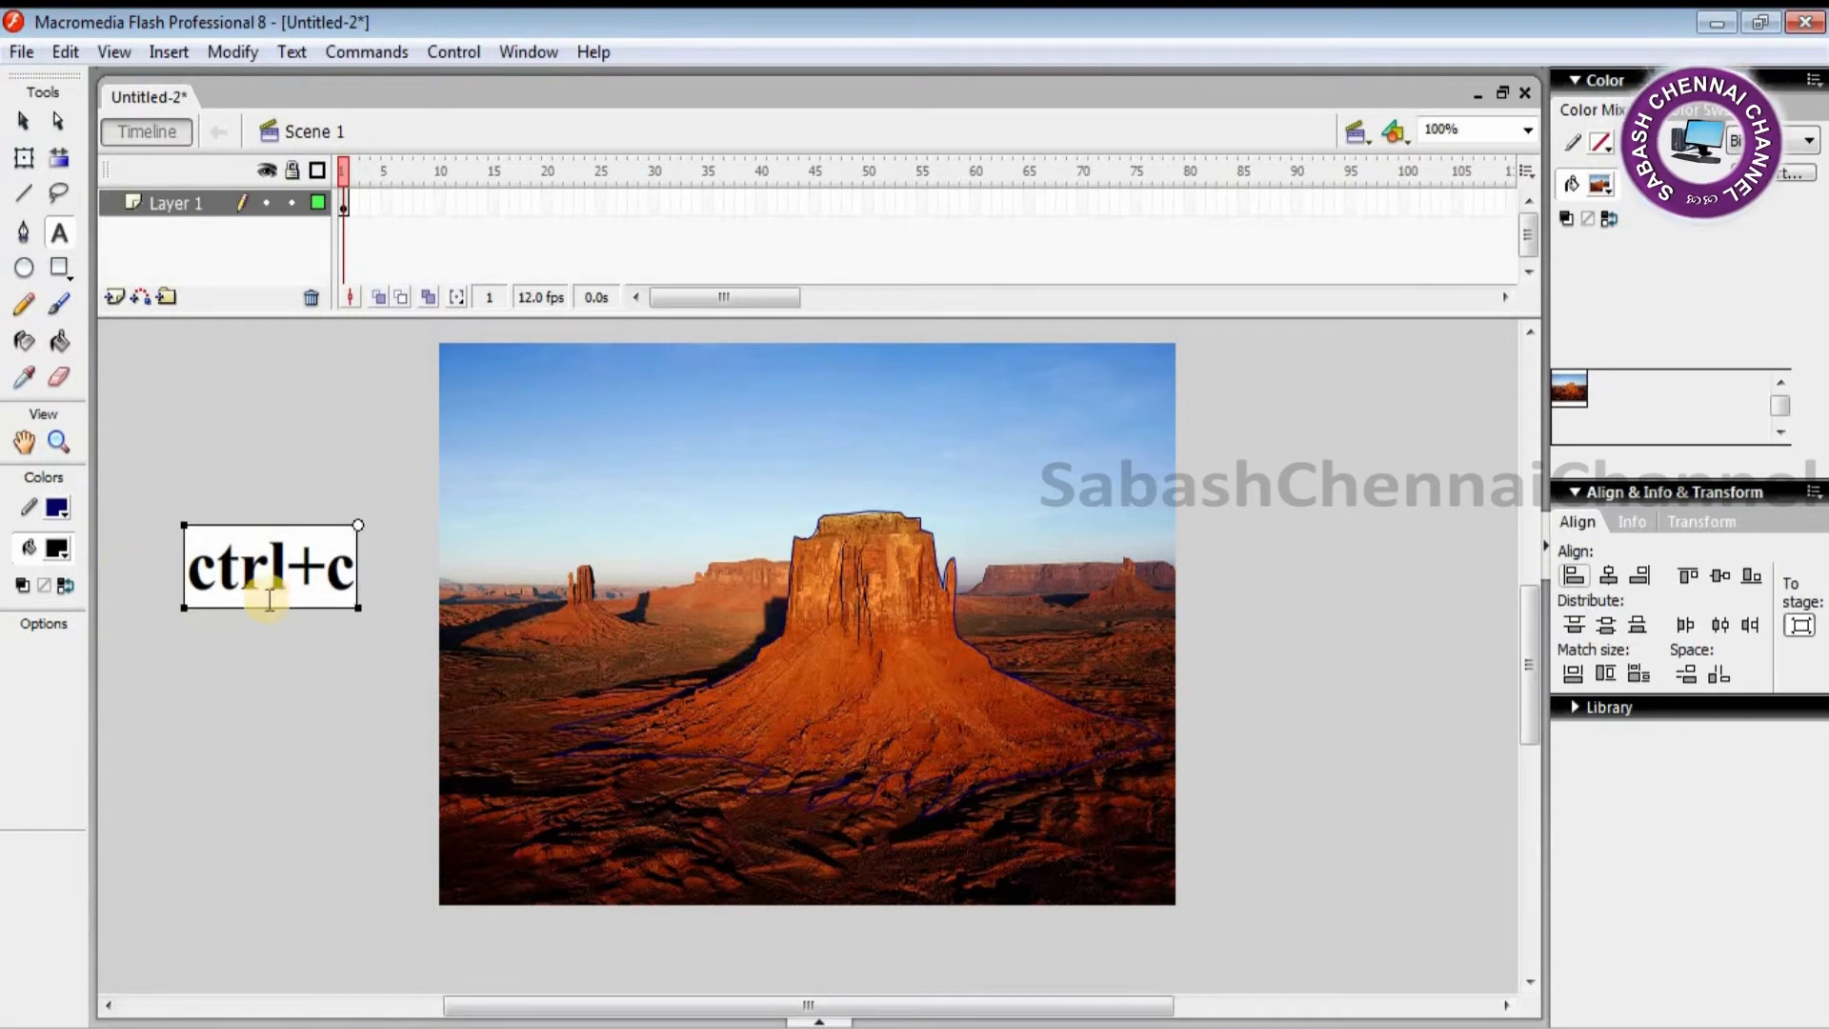
{"action": "left_click", "coordinate": [24, 121]}
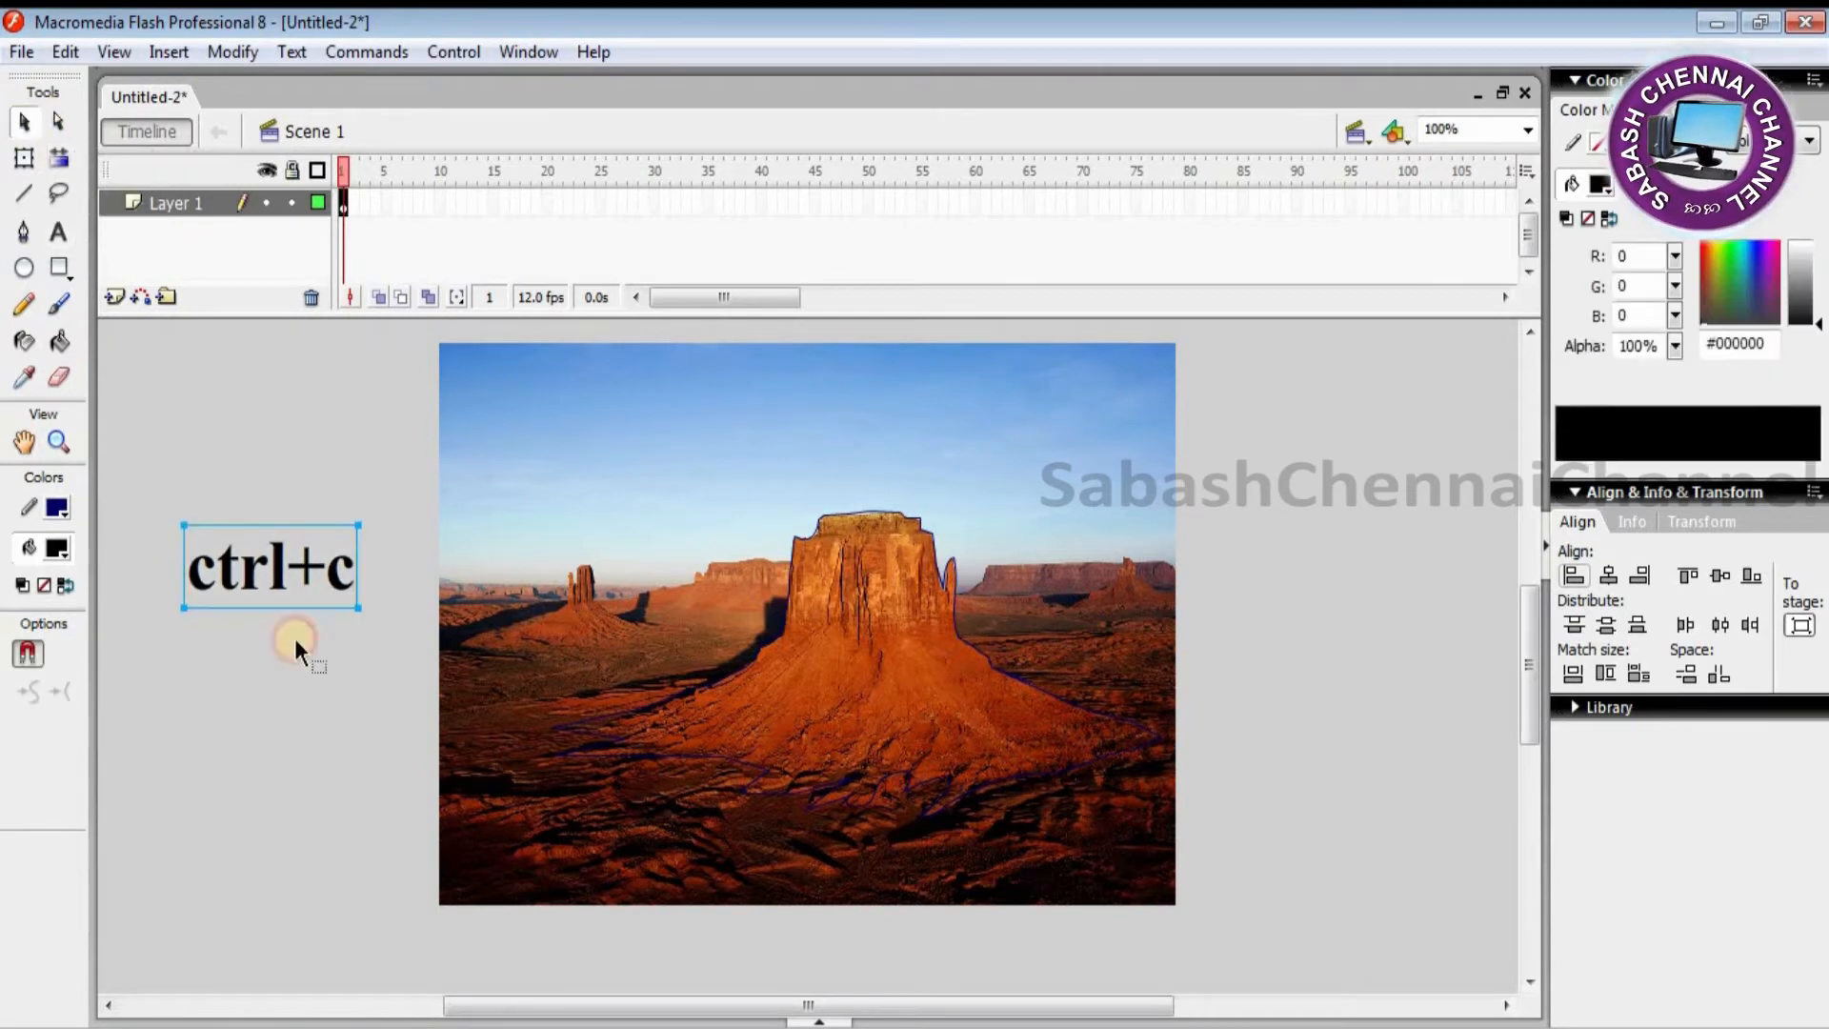
{"action": "left_click_drag", "start_coordinate": [375, 687], "coordinate": [392, 686]}
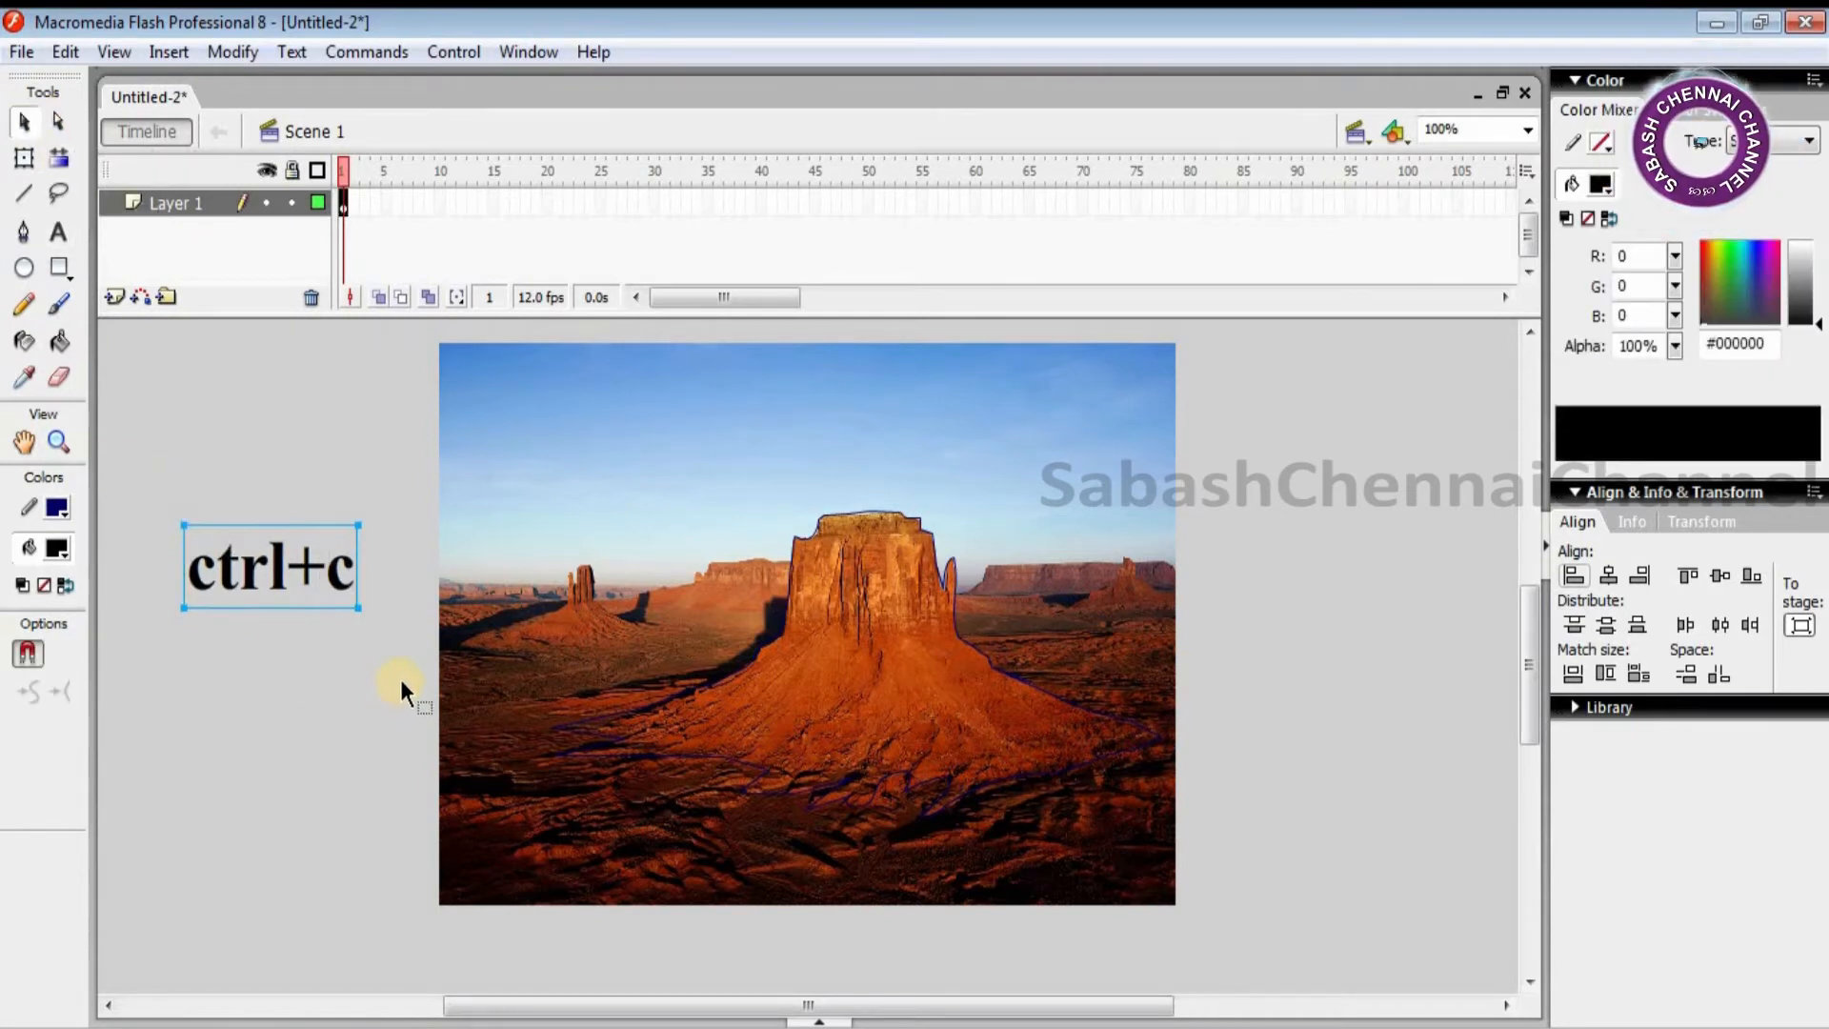
{"action": "key", "text": "Delete"}
Step: Create a movie clip symbol named Symbol 1 and paste the copied butte into it
{"action": "left_click", "coordinate": [167, 51]}
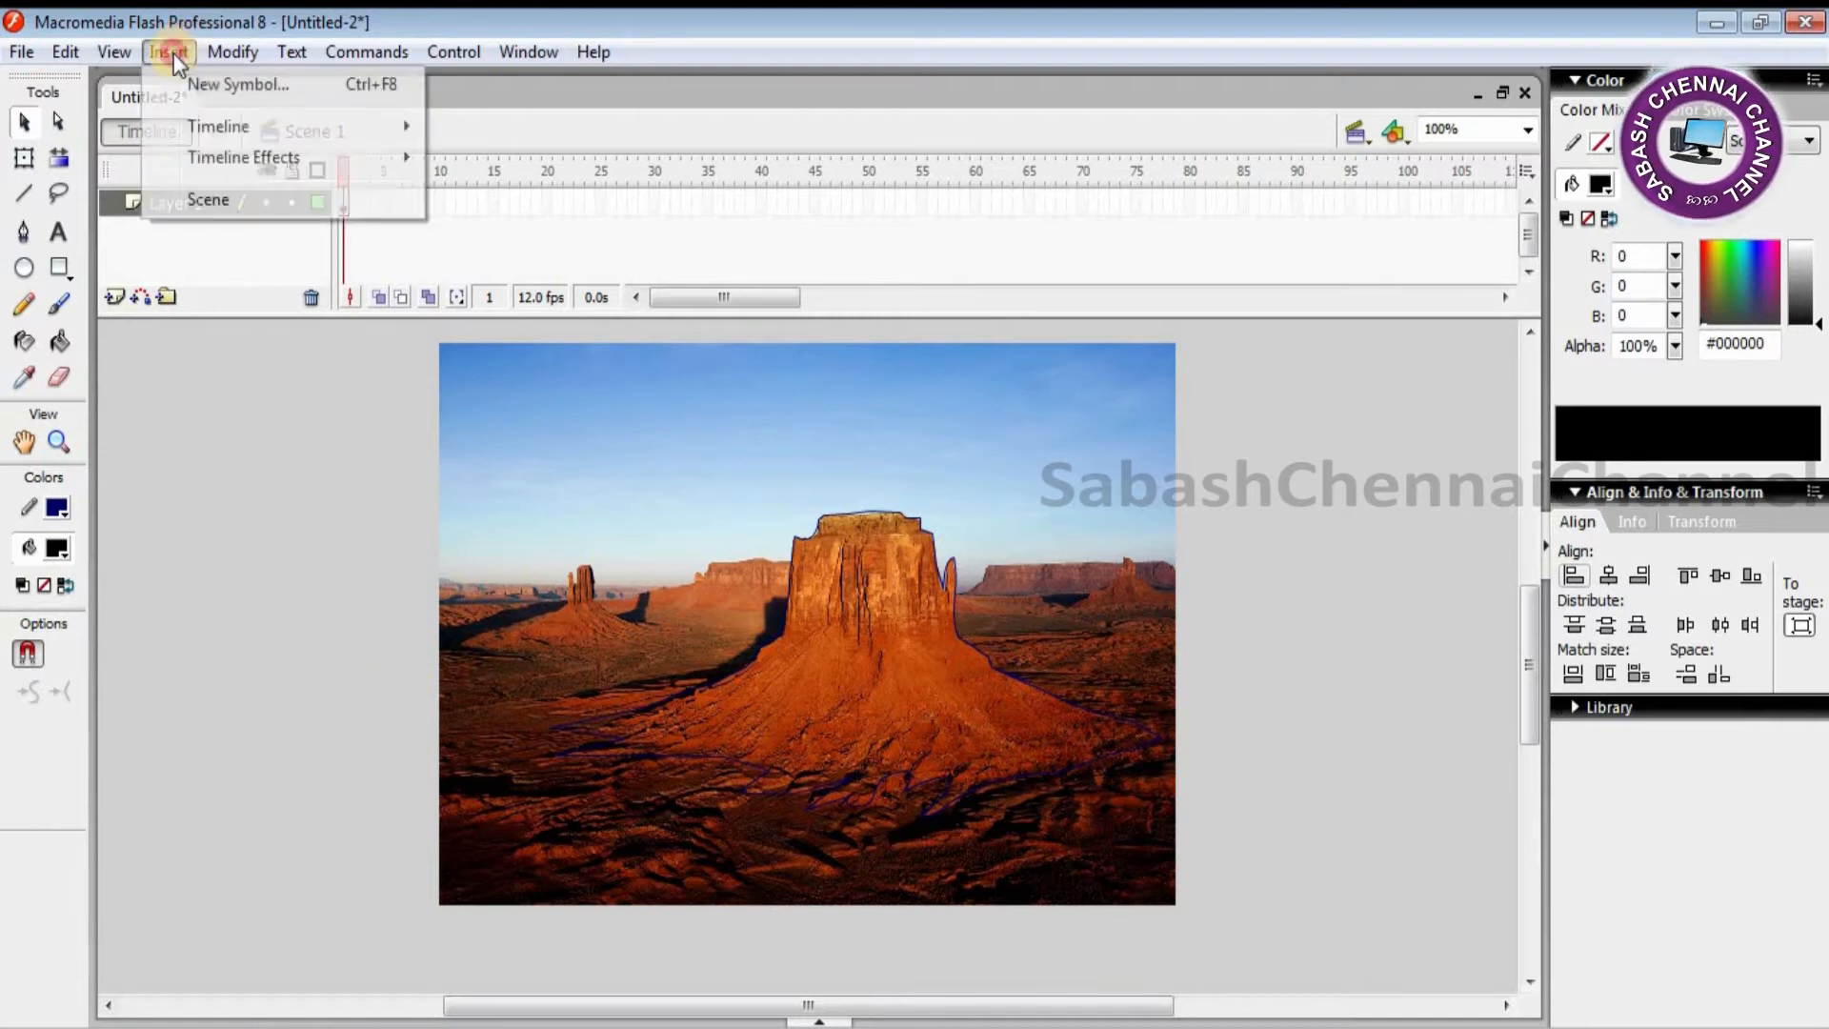
{"action": "left_click", "coordinate": [204, 84]}
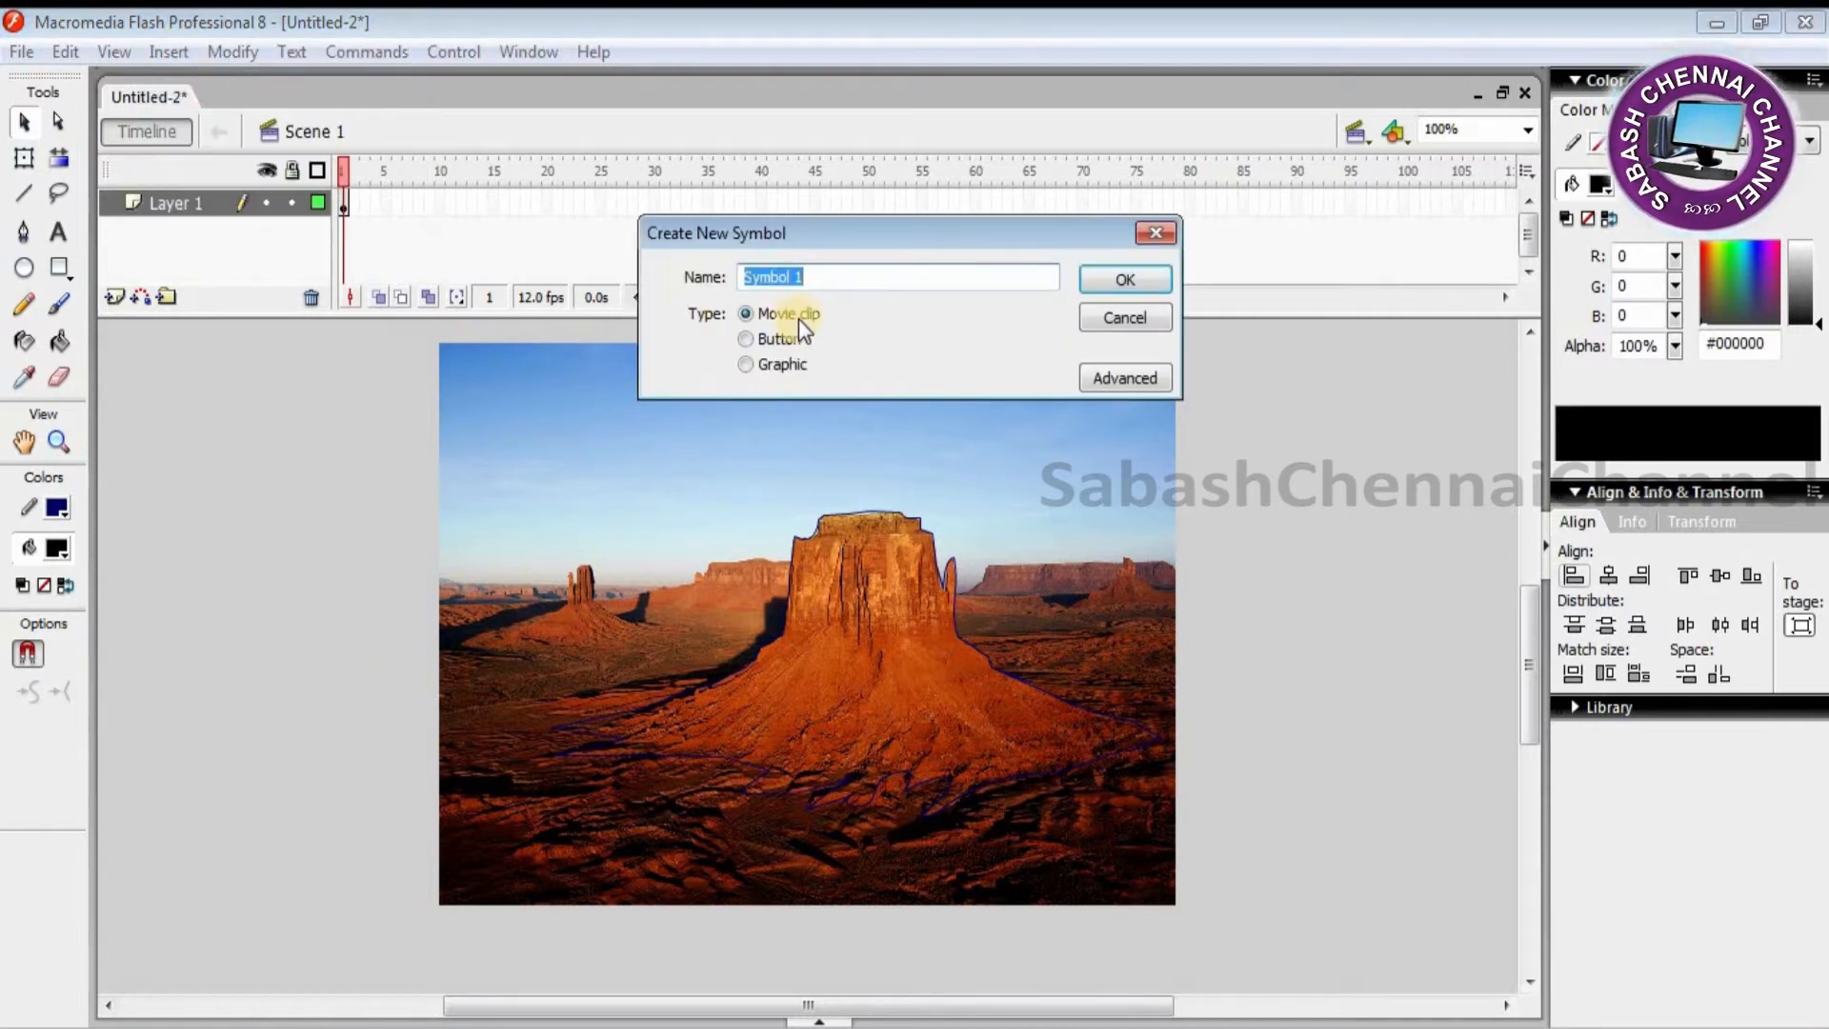
{"action": "left_click", "coordinate": [1127, 281]}
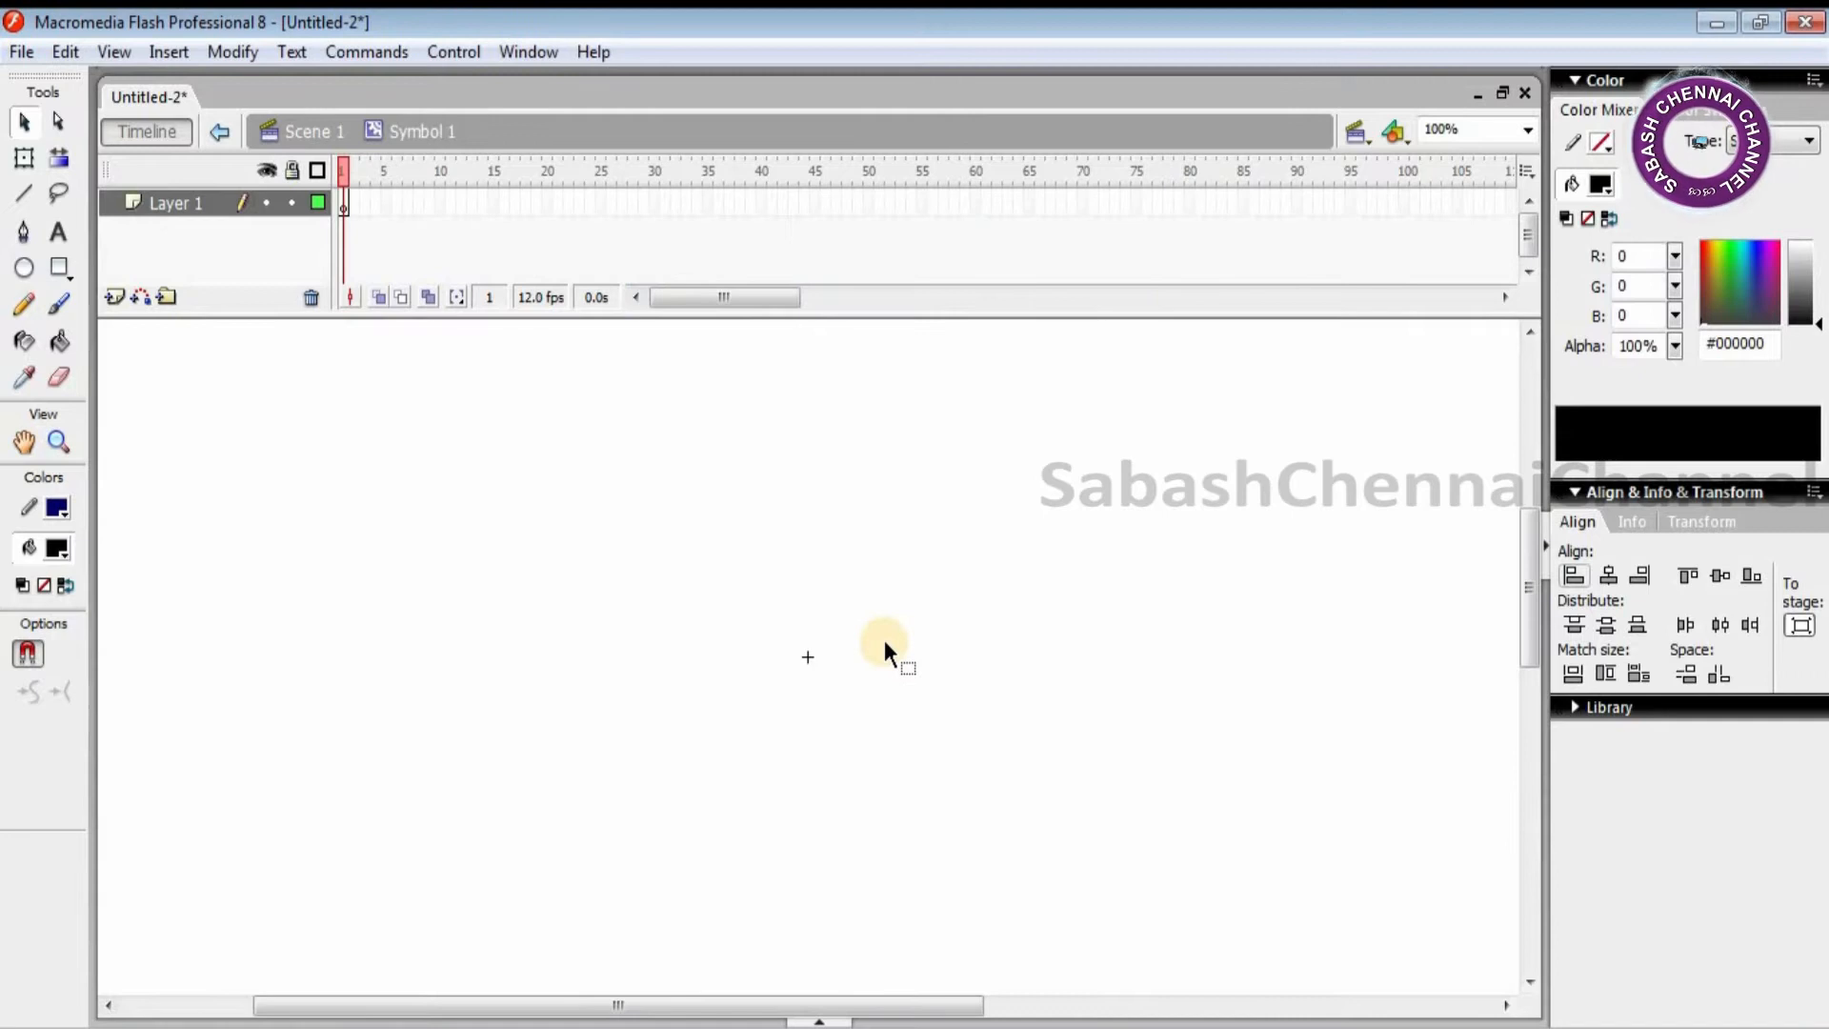
{"action": "key", "text": "ctrl+v"}
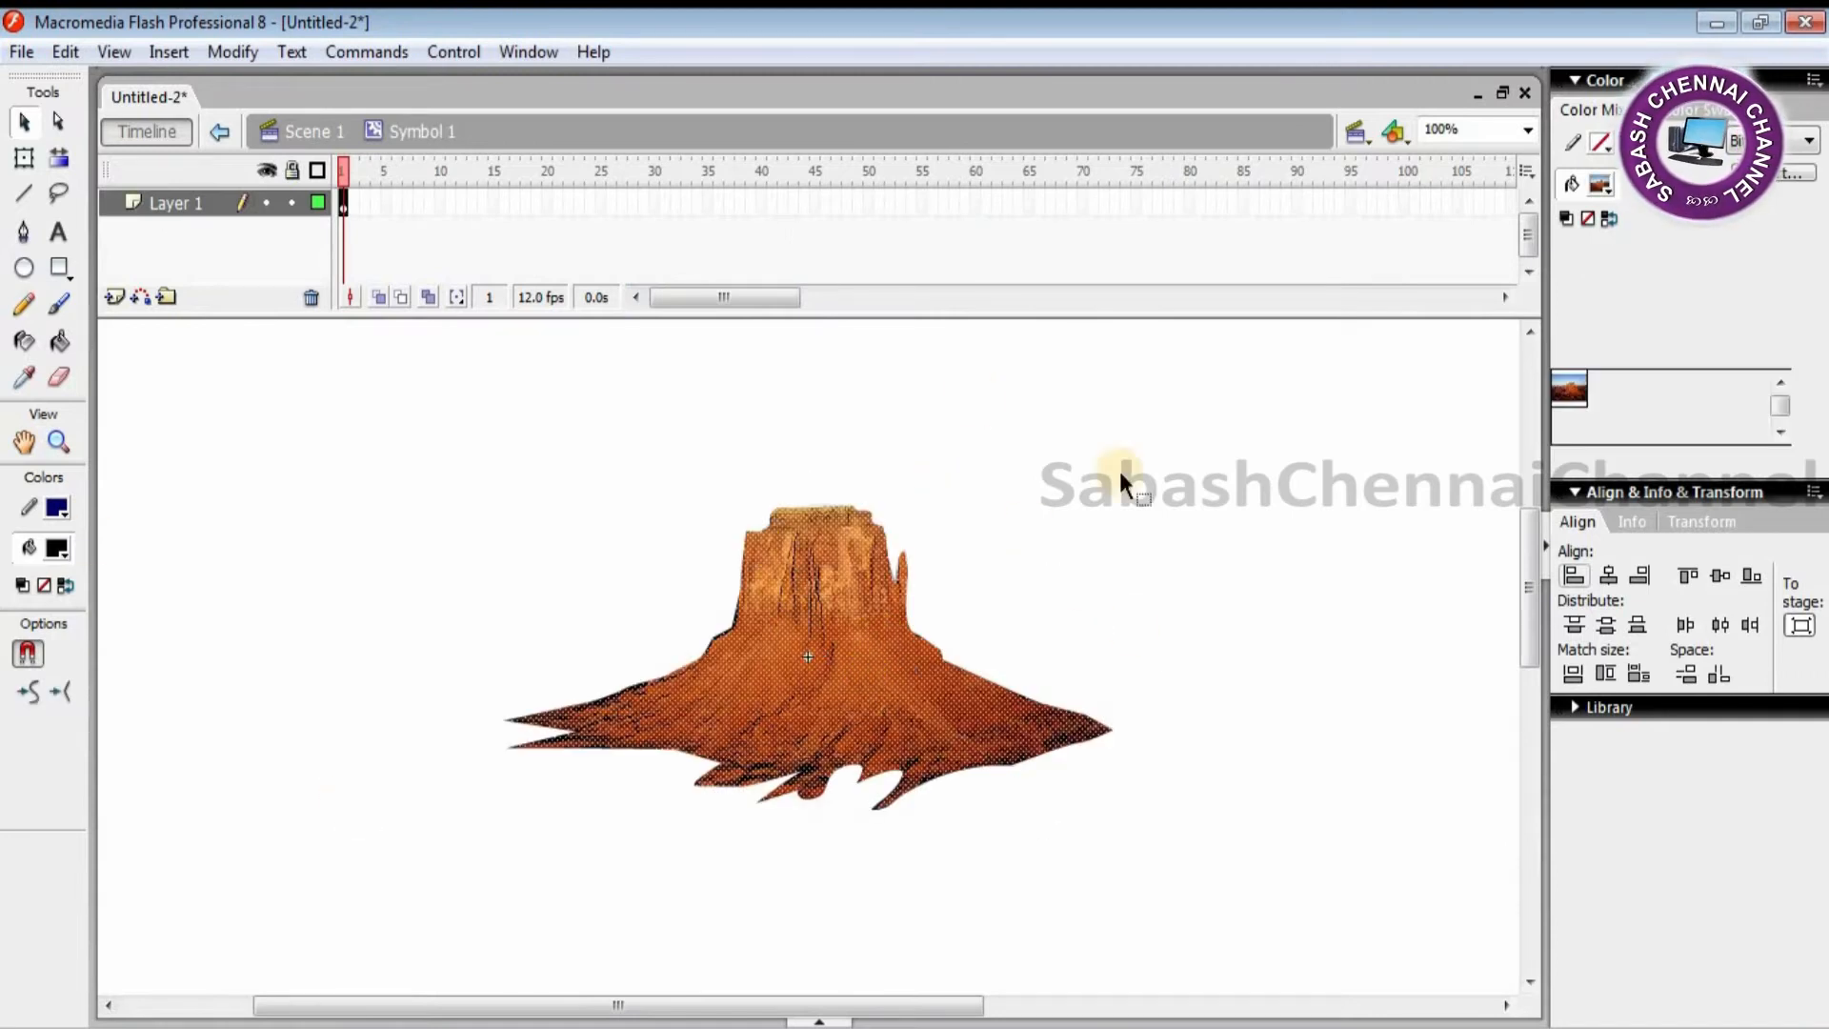
{"action": "left_click", "coordinate": [1167, 615]}
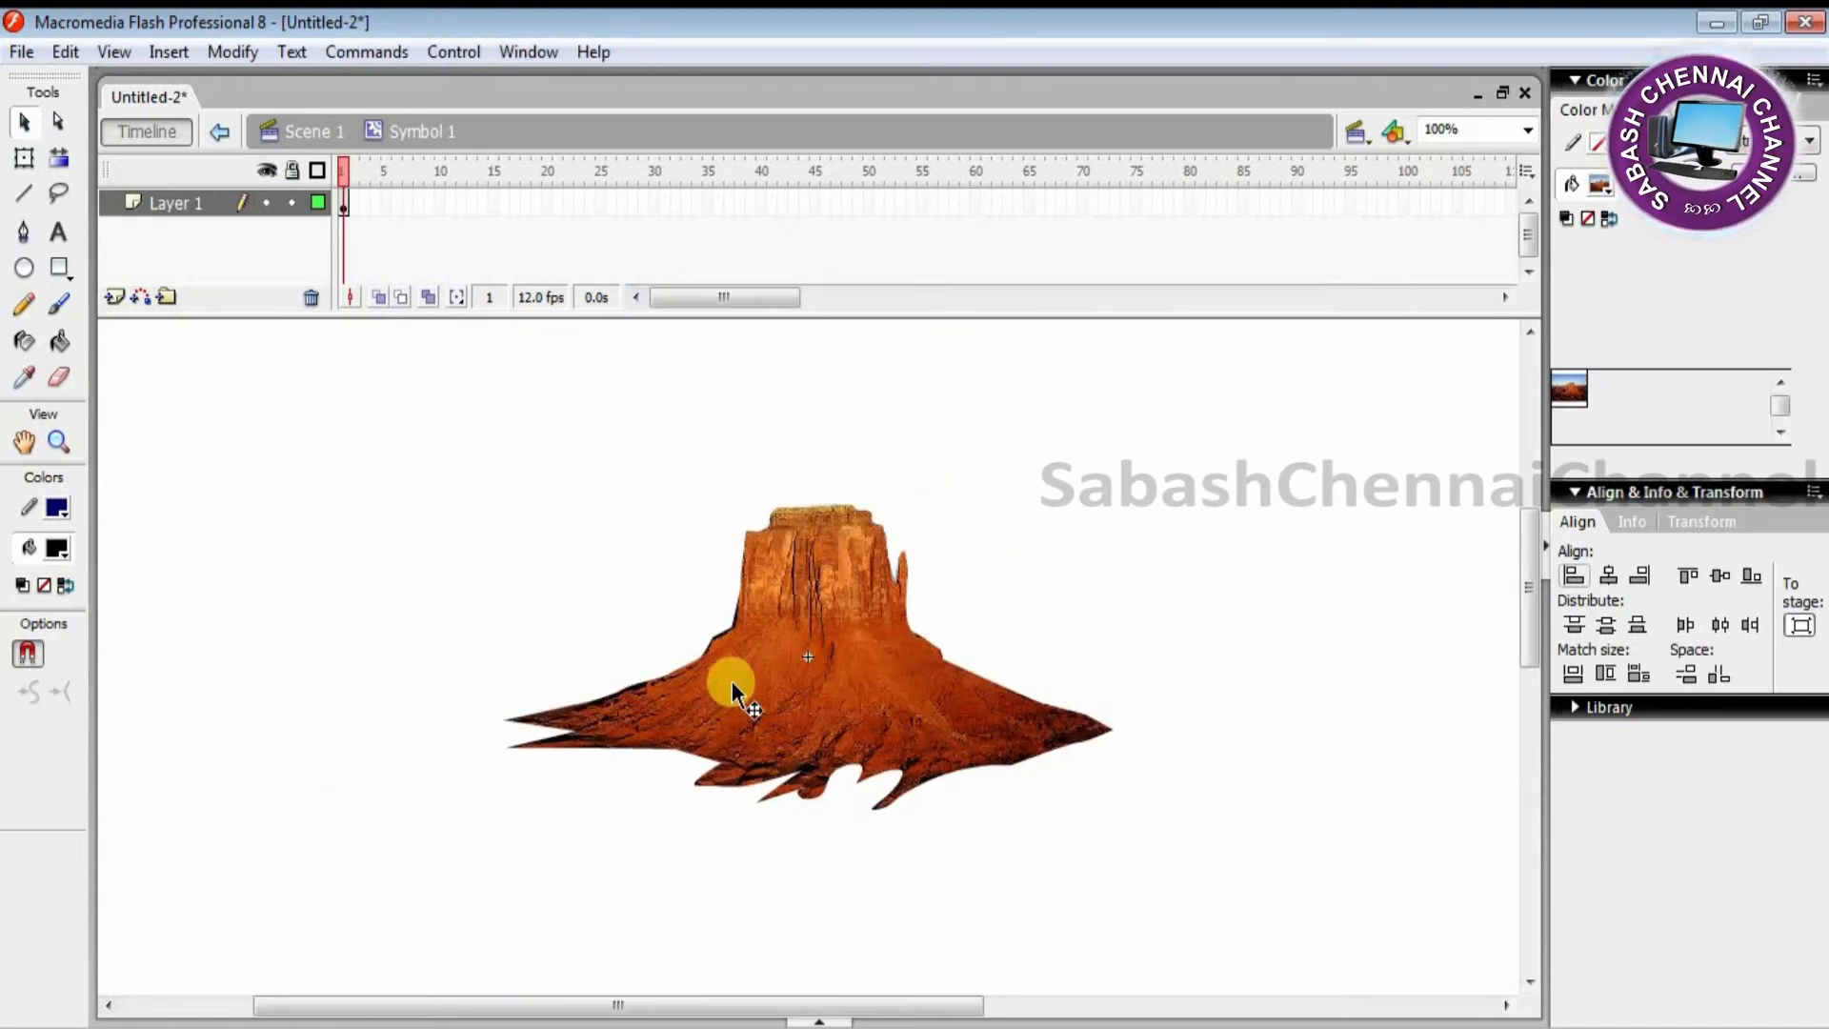
Step: Sample the butte's picture texture with the Eyedropper to use it as the bitmap fill
{"action": "left_click", "coordinate": [65, 556]}
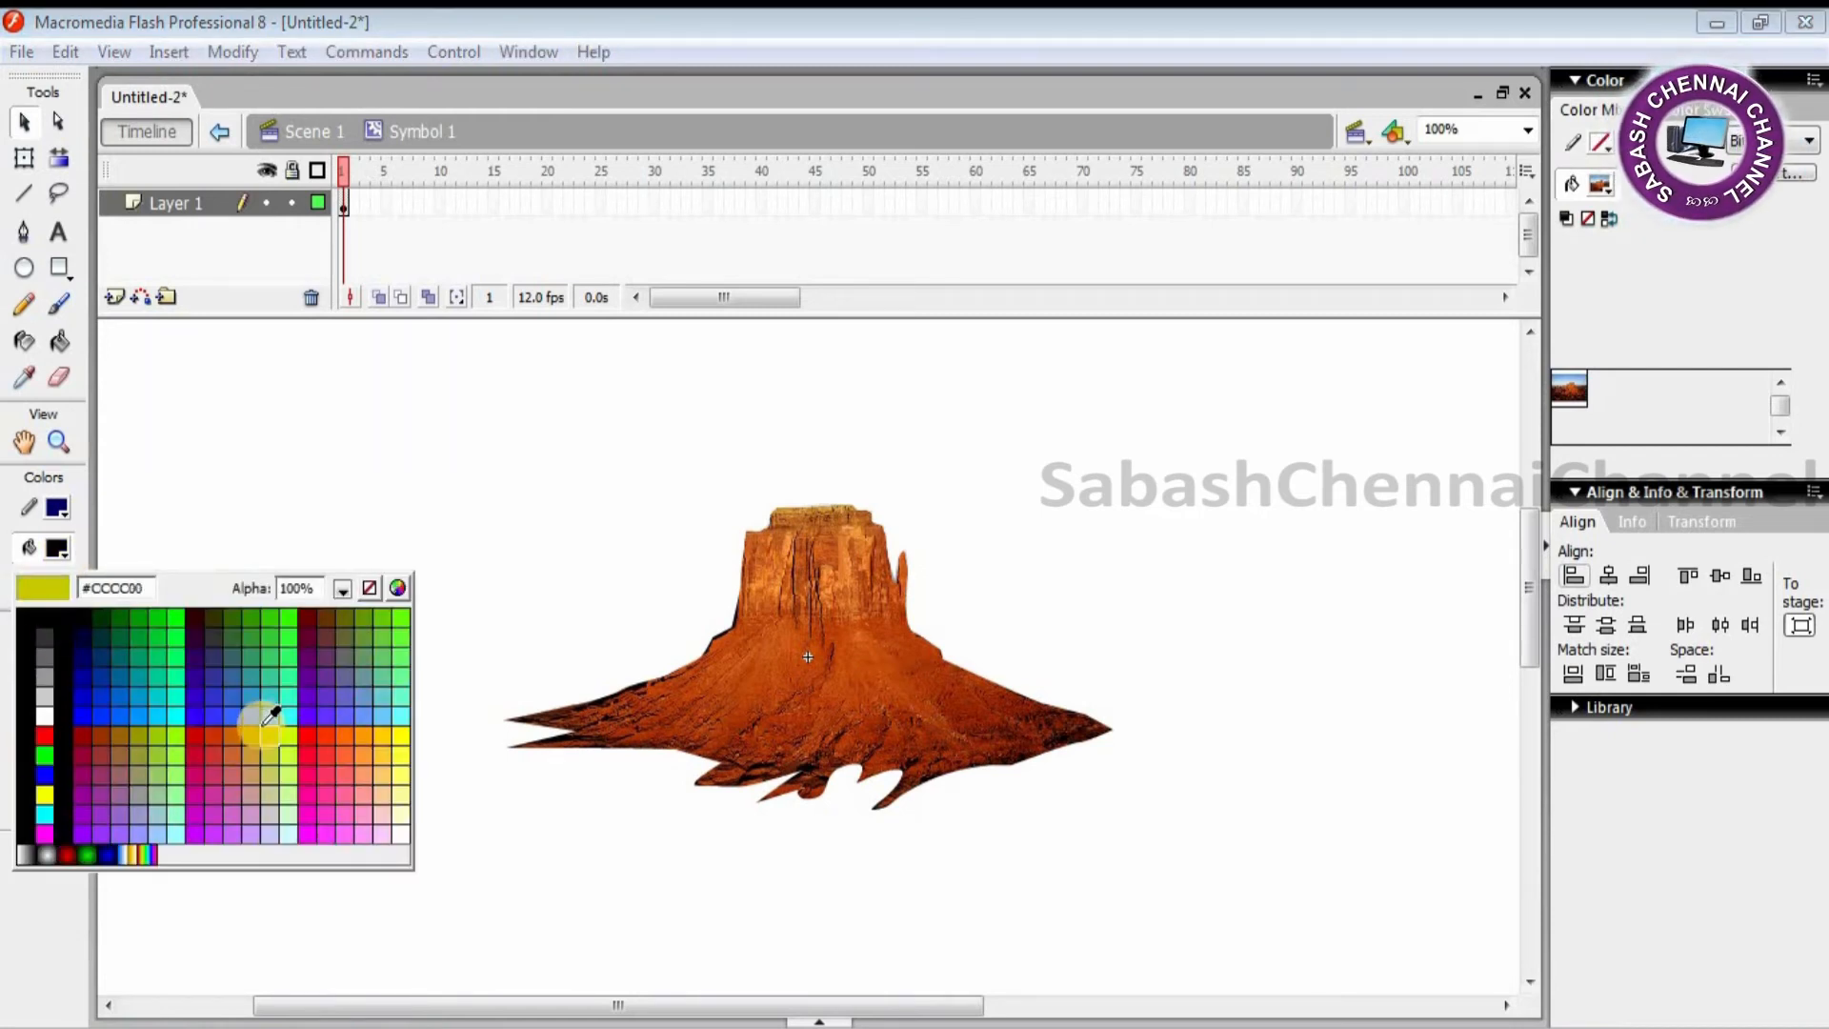
{"action": "left_click", "coordinate": [784, 709]}
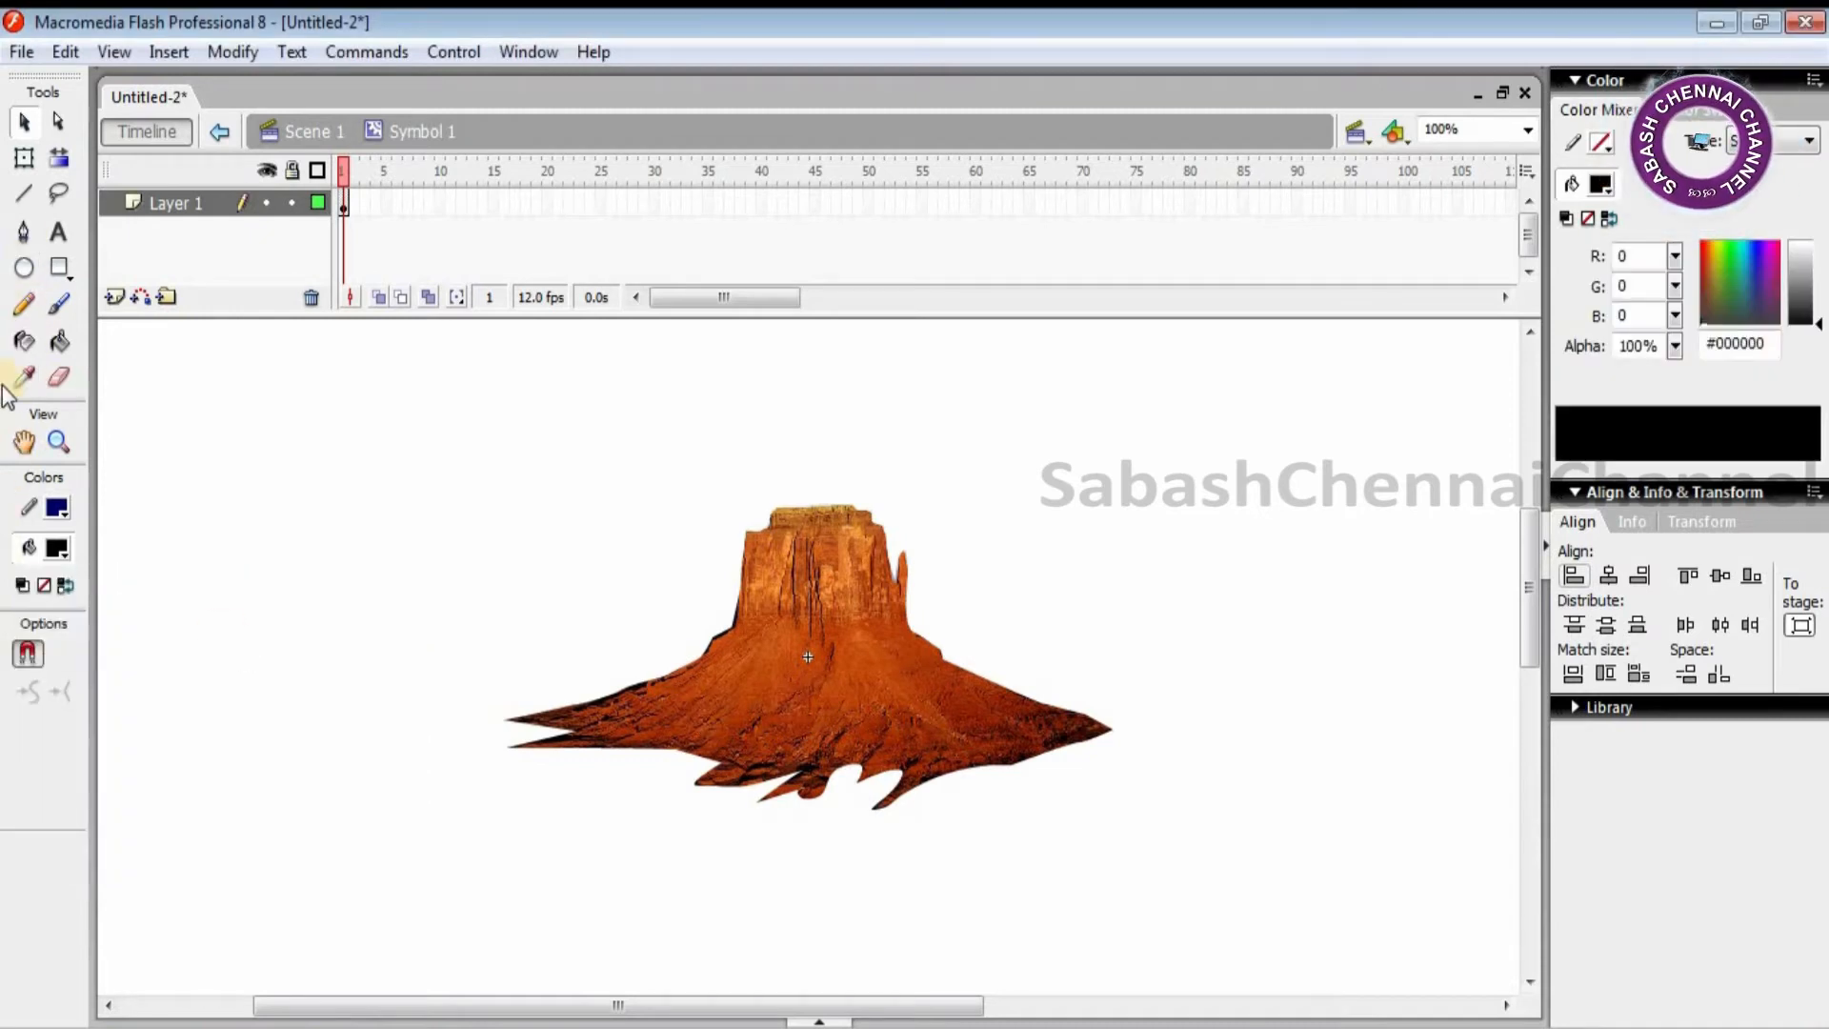
{"action": "left_click", "coordinate": [23, 379]}
{"action": "left_click", "coordinate": [700, 722]}
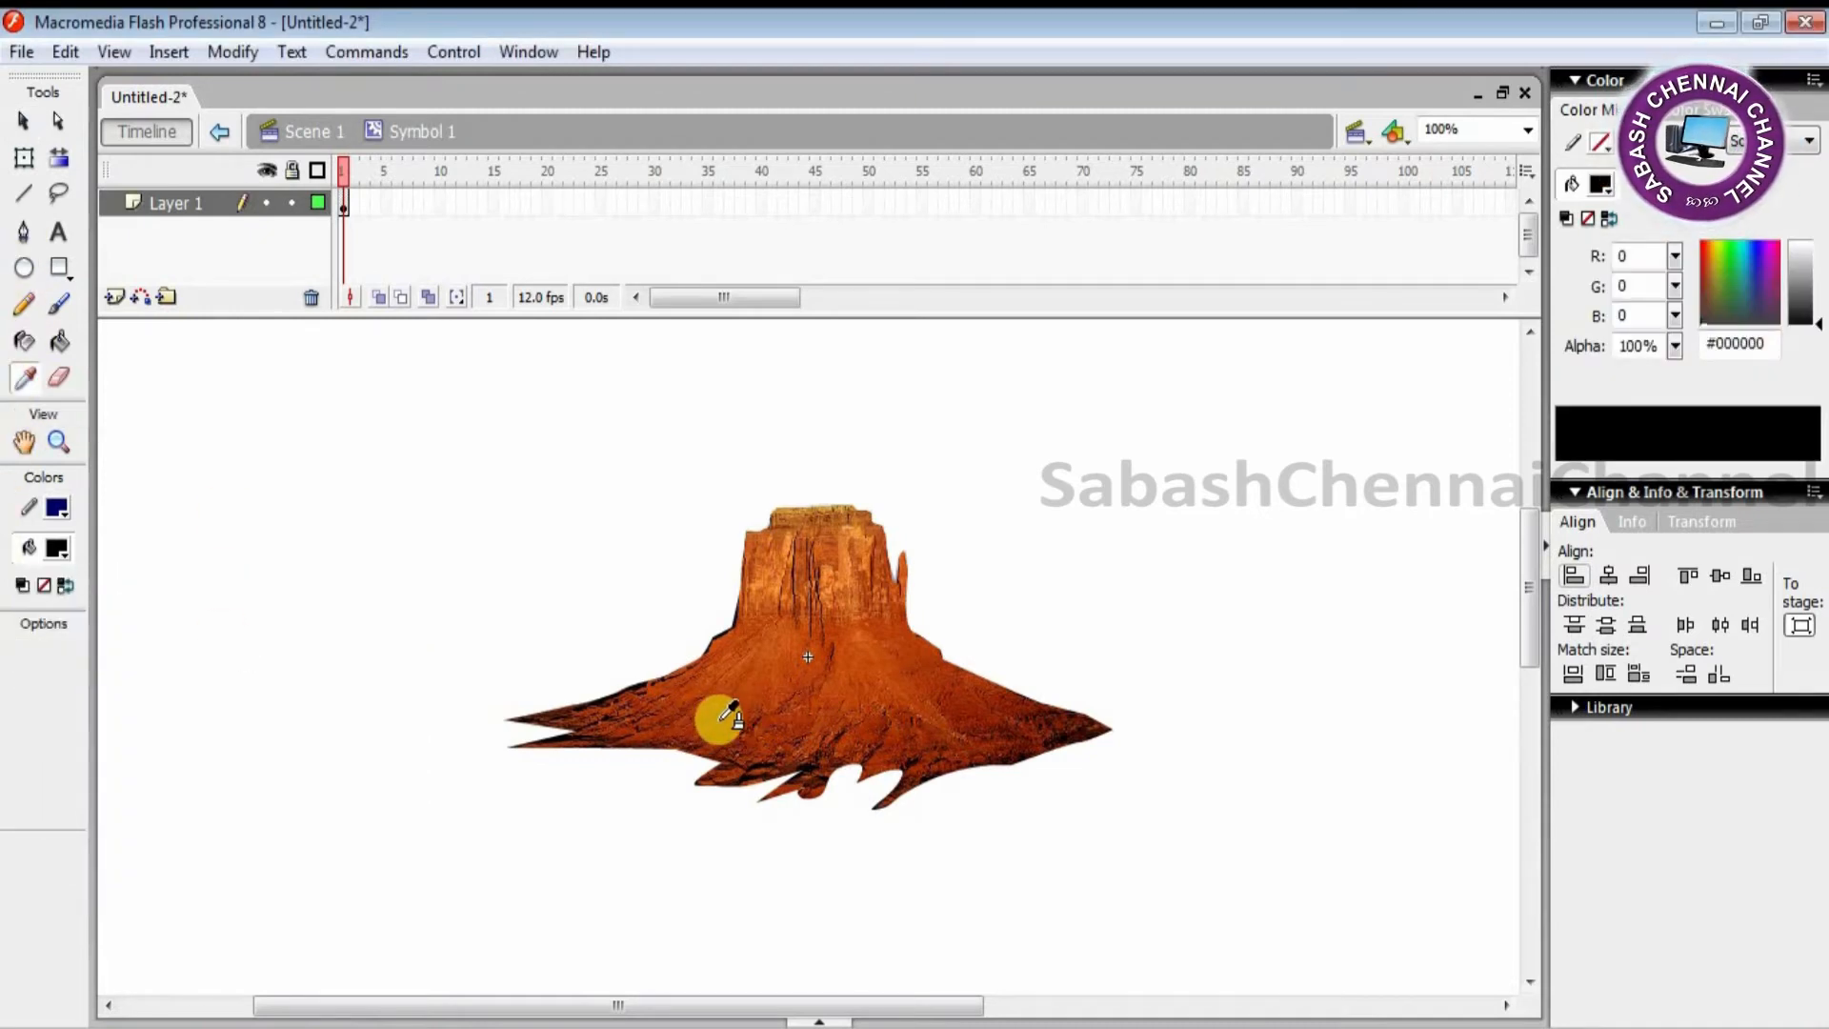
{"action": "left_click", "coordinate": [604, 728]}
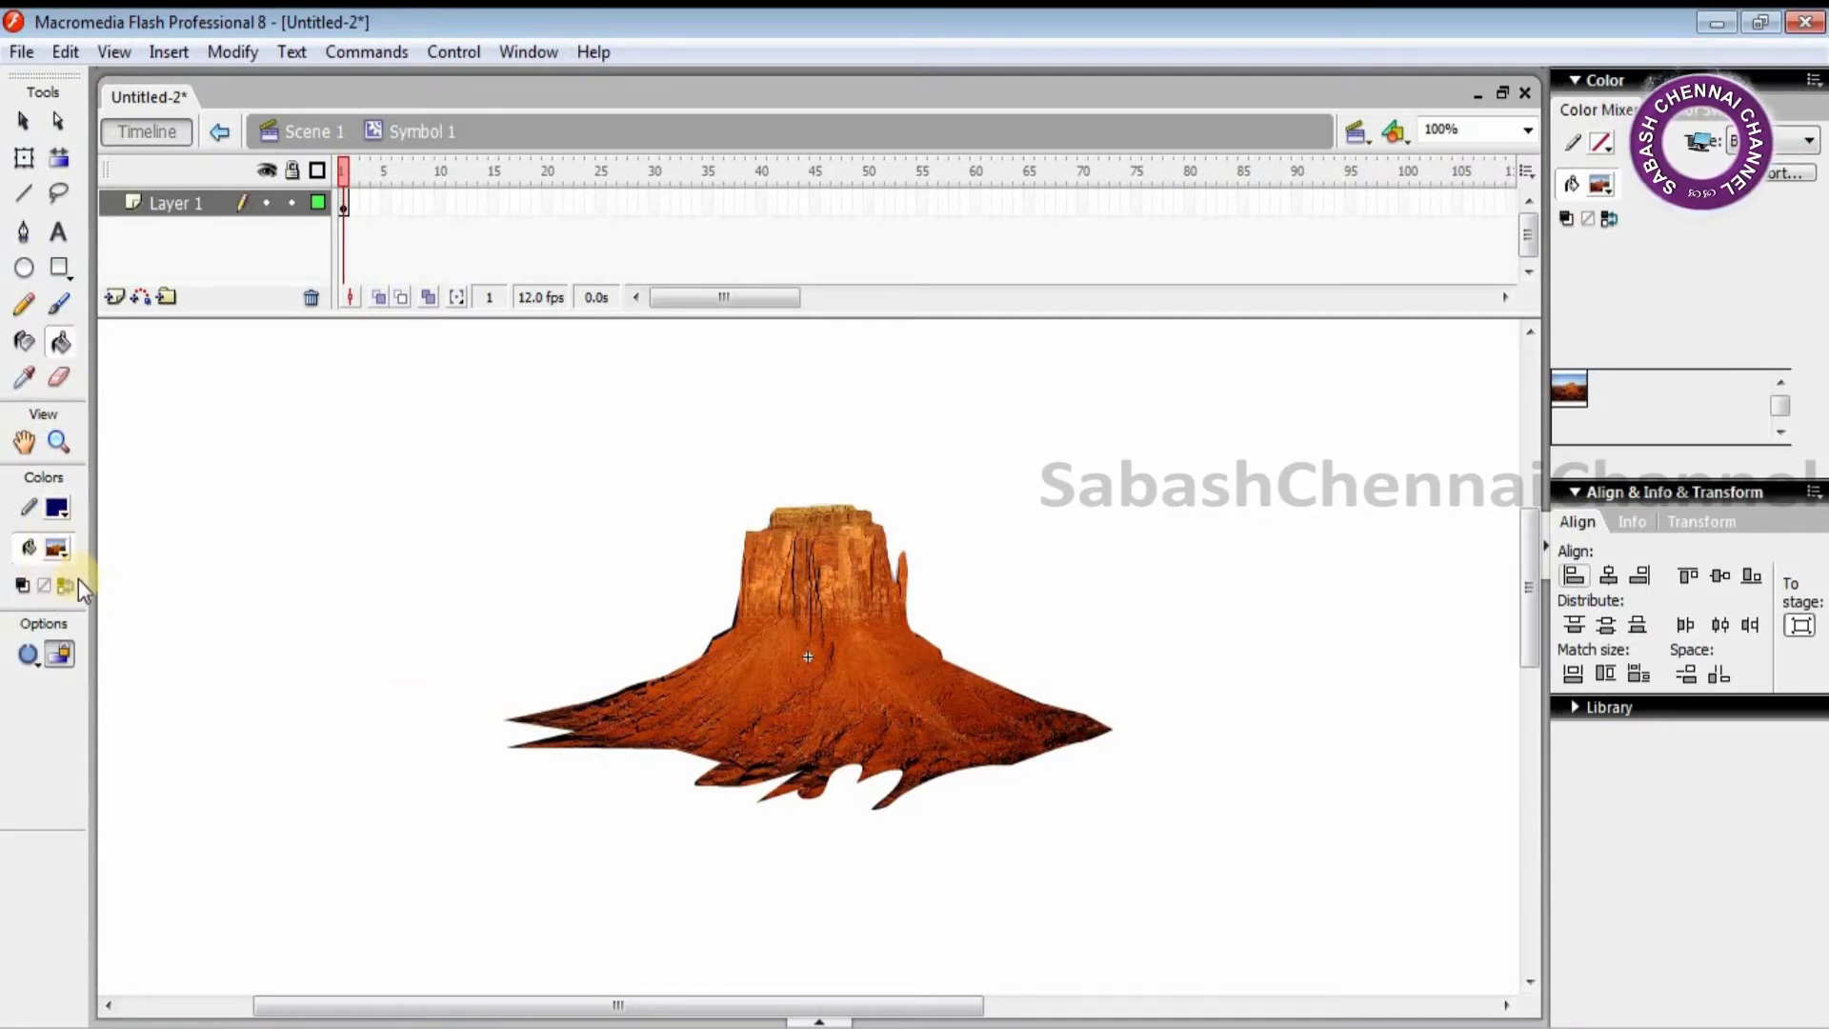
{"action": "left_click", "coordinate": [801, 772]}
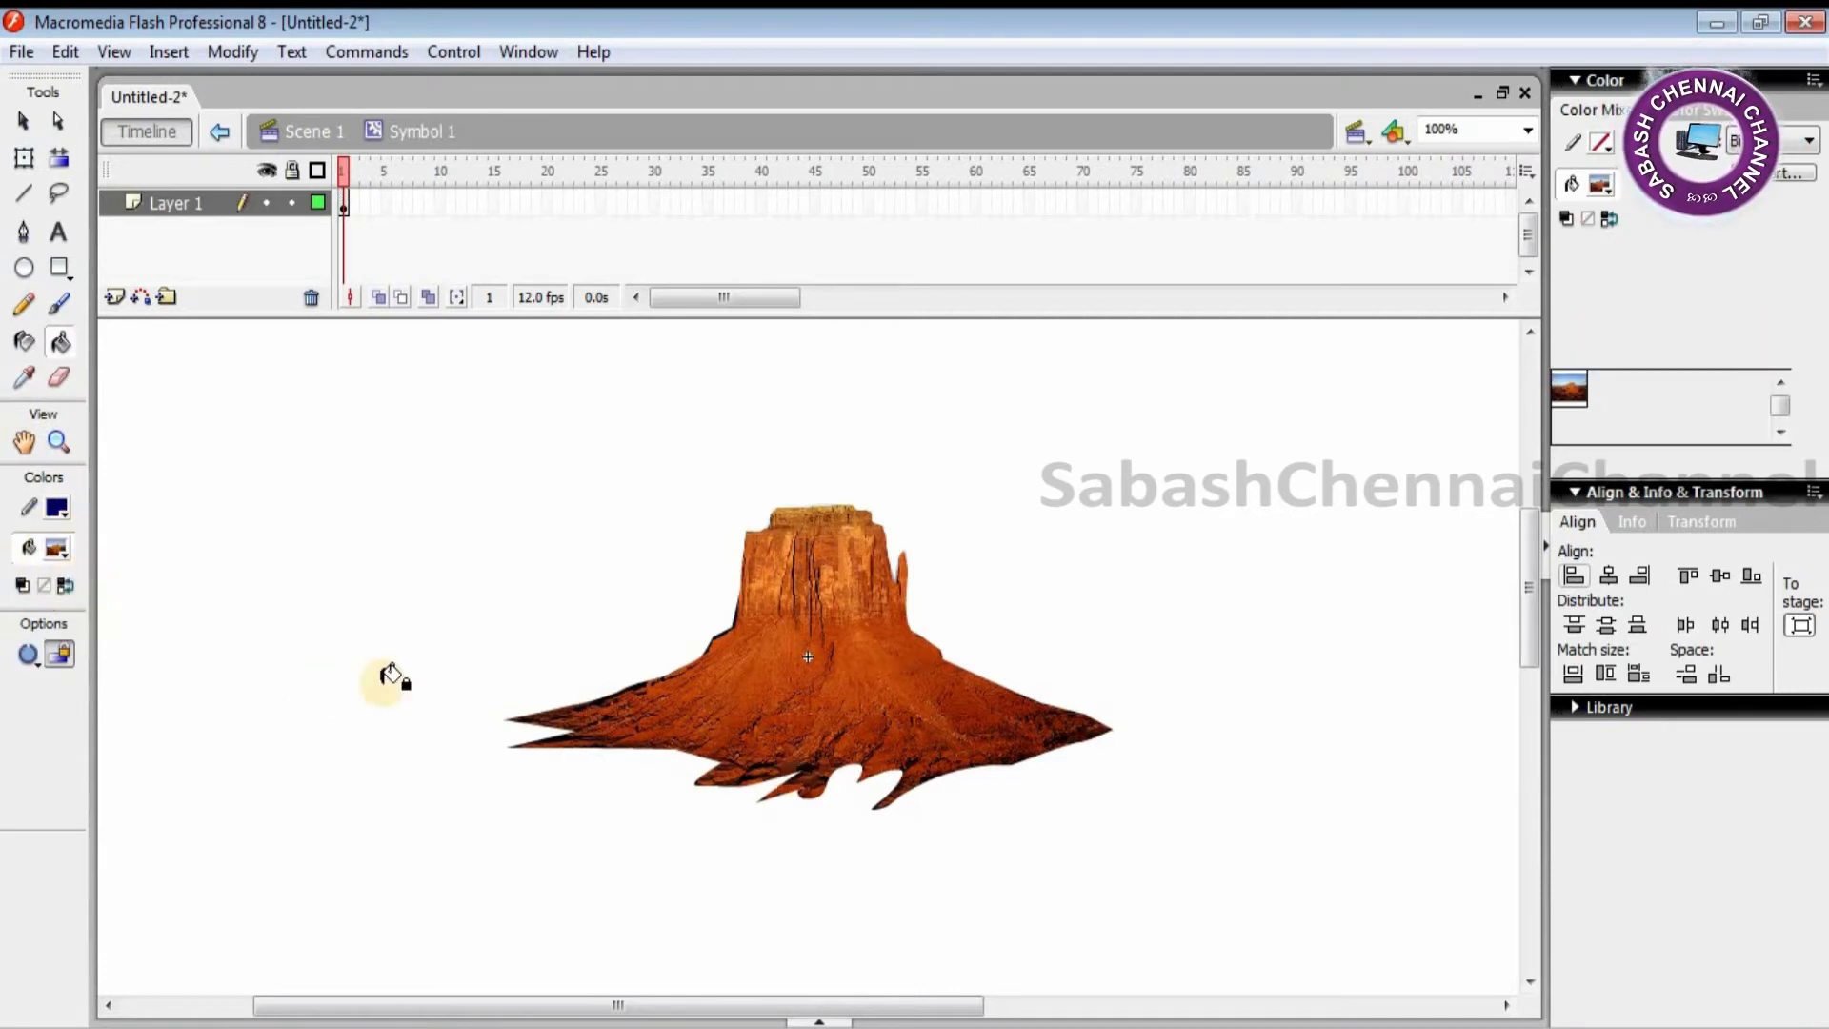
Step: Brush the bitmap fill around the butte's foot to fill the jagged gaps and extend the base on both sides
{"action": "left_click", "coordinate": [59, 305]}
{"action": "mouse_move", "coordinate": [710, 760]}
{"action": "left_mouse_down"}
{"action": "mouse_move", "coordinate": [605, 762]}
{"action": "mouse_move", "coordinate": [503, 729]}
{"action": "left_mouse_up"}
{"action": "left_click_drag", "start_coordinate": [616, 756], "coordinate": [514, 755]}
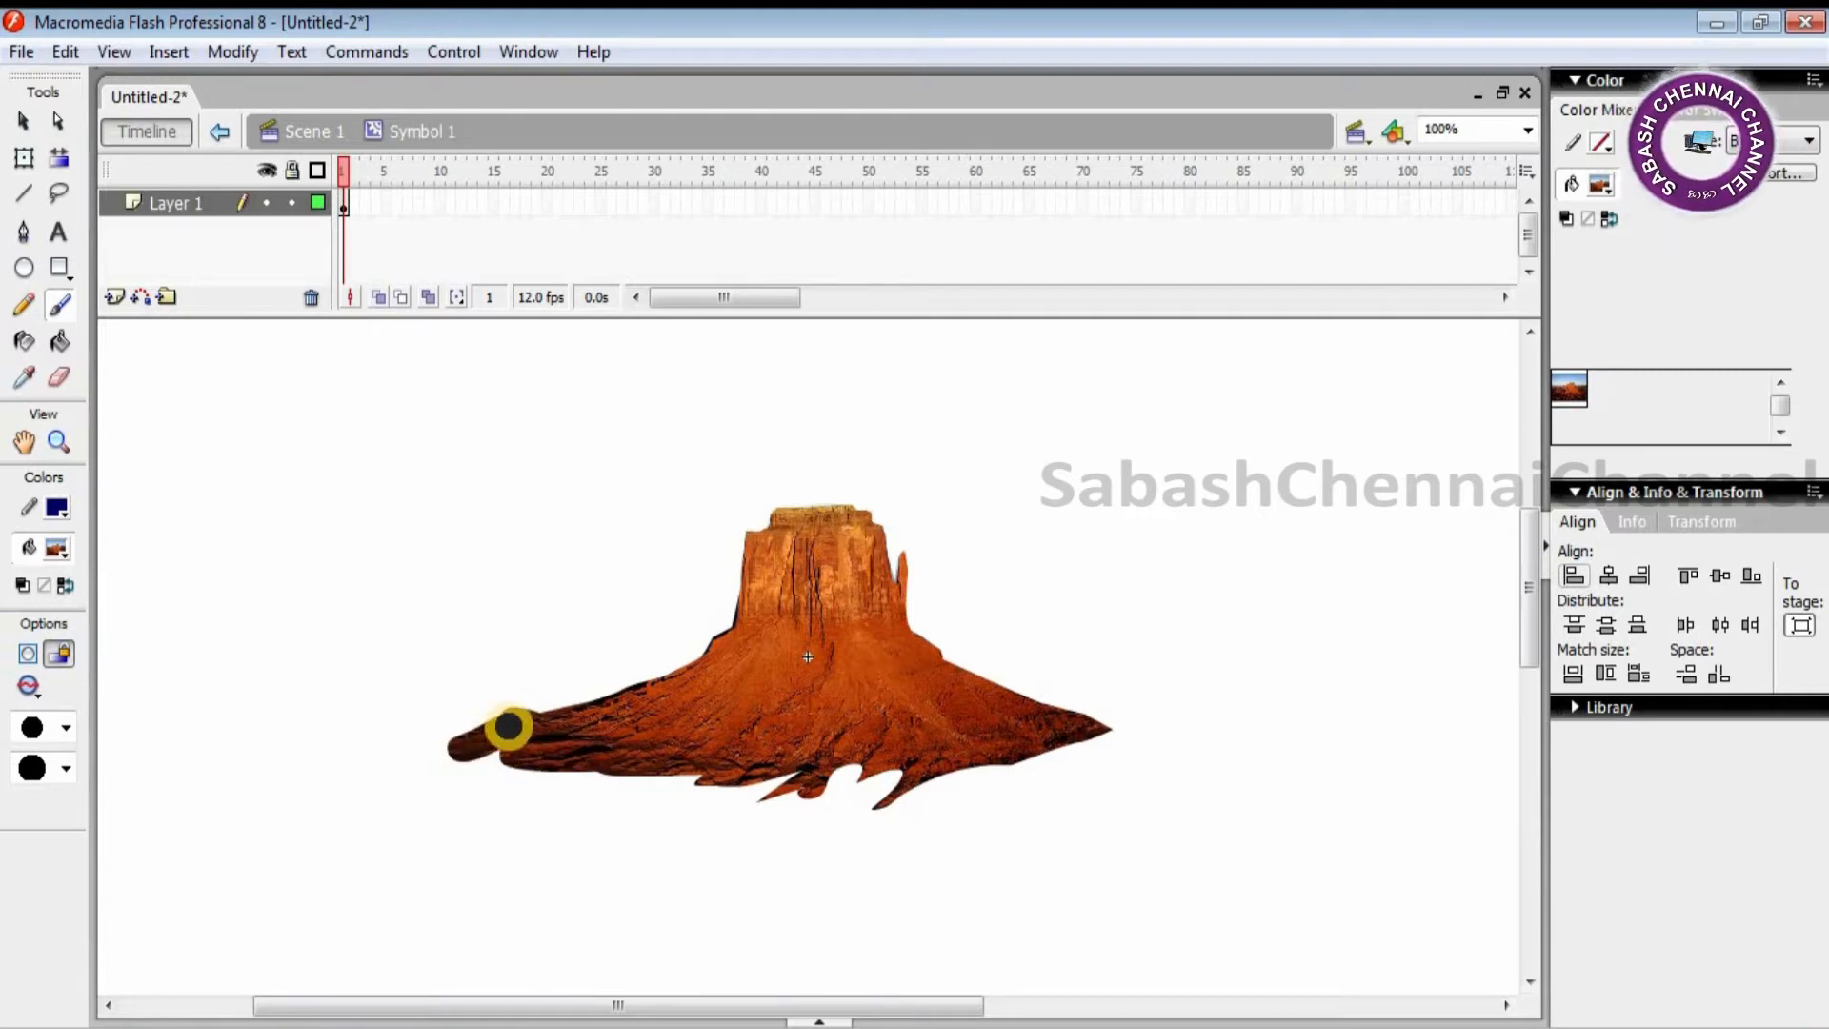
{"action": "mouse_move", "coordinate": [545, 752]}
{"action": "left_mouse_down"}
{"action": "mouse_move", "coordinate": [723, 759]}
{"action": "mouse_move", "coordinate": [500, 768]}
{"action": "mouse_move", "coordinate": [455, 751]}
{"action": "left_mouse_up"}
{"action": "mouse_move", "coordinate": [768, 776]}
{"action": "left_mouse_down"}
{"action": "mouse_move", "coordinate": [588, 775]}
{"action": "mouse_move", "coordinate": [935, 785]}
{"action": "mouse_move", "coordinate": [768, 778]}
{"action": "mouse_move", "coordinate": [870, 807]}
{"action": "left_mouse_up"}
{"action": "mouse_move", "coordinate": [1012, 768]}
{"action": "left_mouse_down"}
{"action": "mouse_move", "coordinate": [1120, 753]}
{"action": "mouse_move", "coordinate": [1111, 735]}
{"action": "mouse_move", "coordinate": [1216, 736]}
{"action": "mouse_move", "coordinate": [877, 814]}
{"action": "mouse_move", "coordinate": [479, 777]}
{"action": "mouse_move", "coordinate": [437, 753]}
{"action": "mouse_move", "coordinate": [615, 707]}
{"action": "left_mouse_up"}
{"action": "left_click_drag", "start_coordinate": [708, 673], "coordinate": [709, 673]}
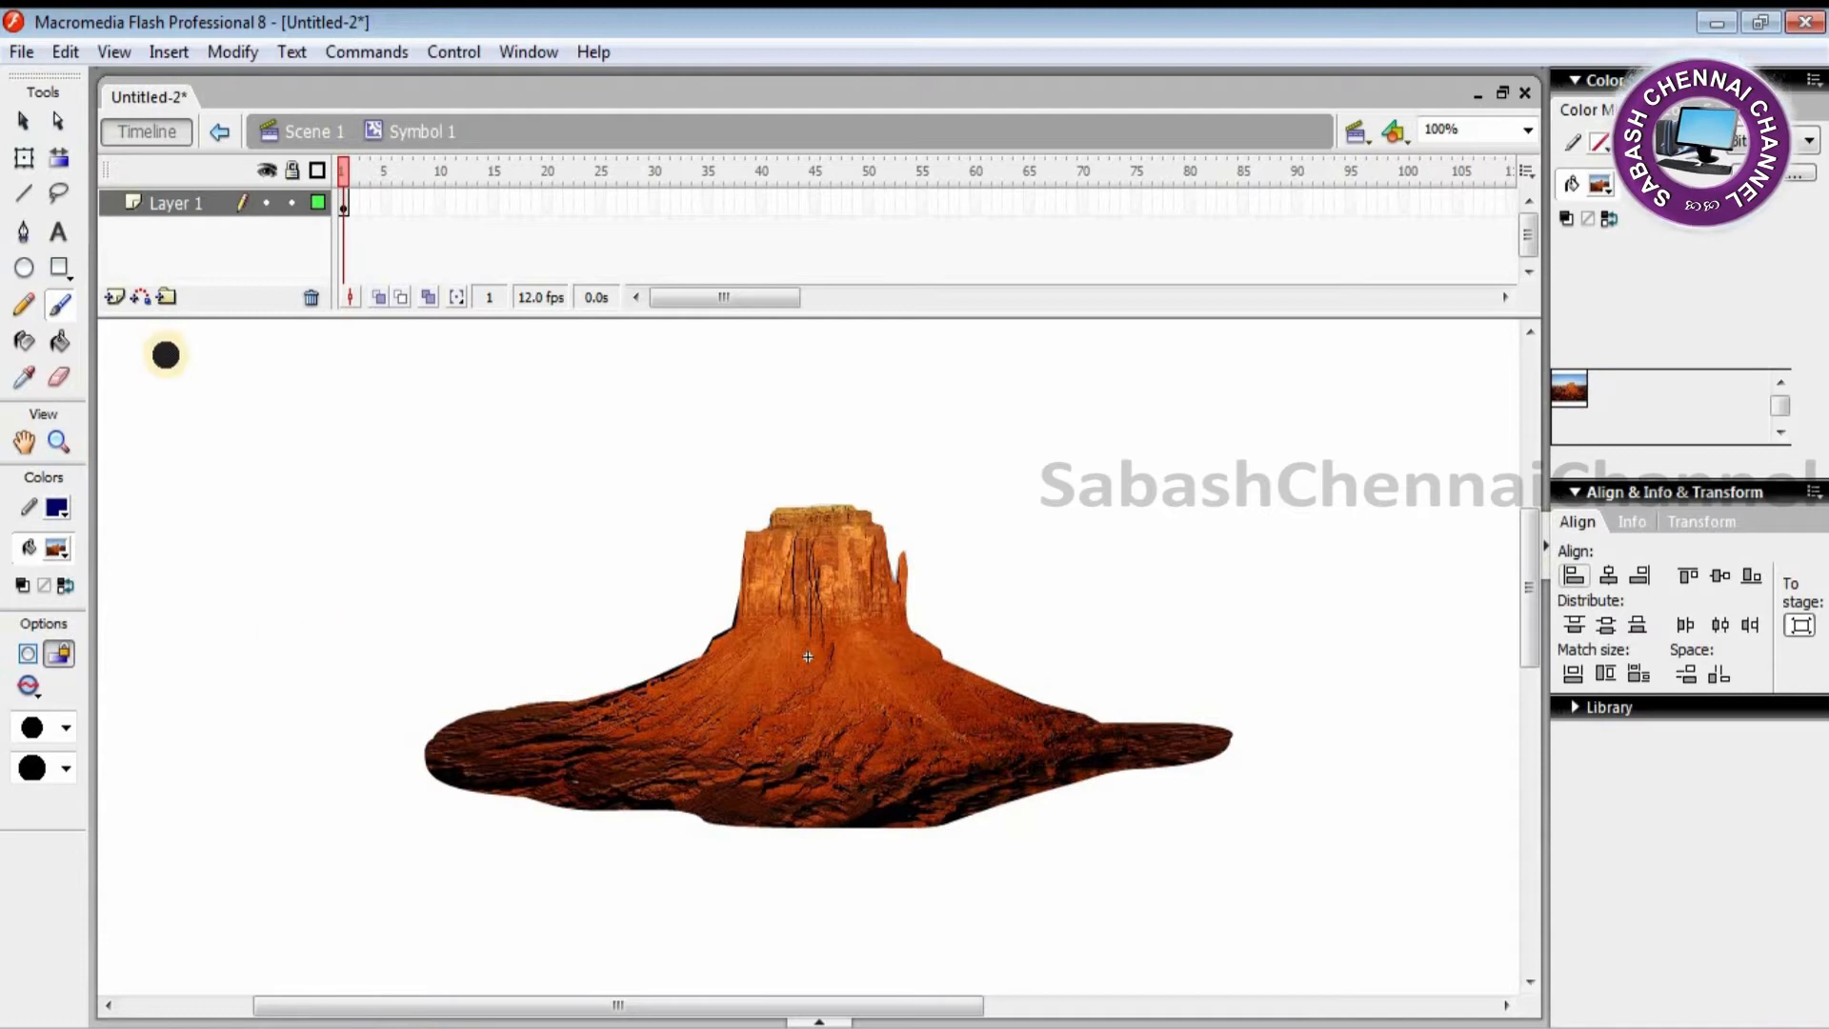
Step: Erase along the lower edge of the painted base to give it a smooth curved contour
{"action": "left_click", "coordinate": [59, 377]}
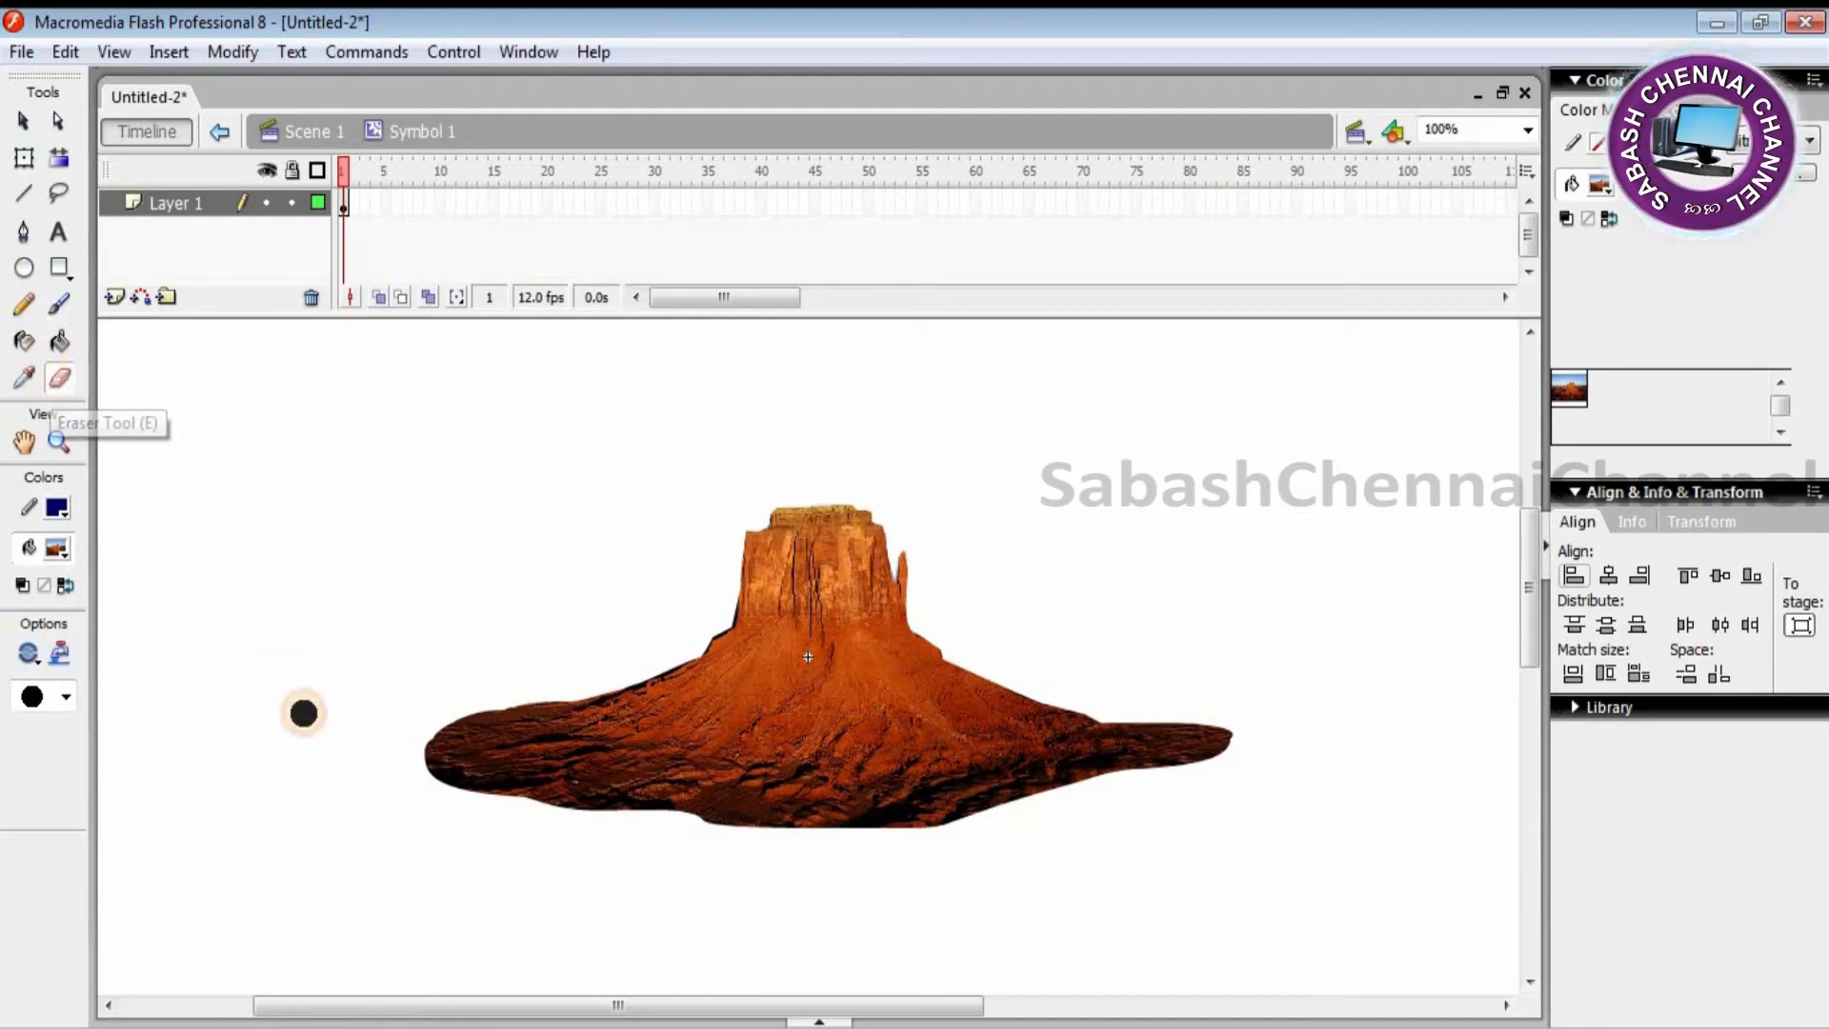
{"action": "left_click_drag", "start_coordinate": [447, 817], "coordinate": [1132, 813]}
{"action": "left_click_drag", "start_coordinate": [474, 813], "coordinate": [615, 792]}
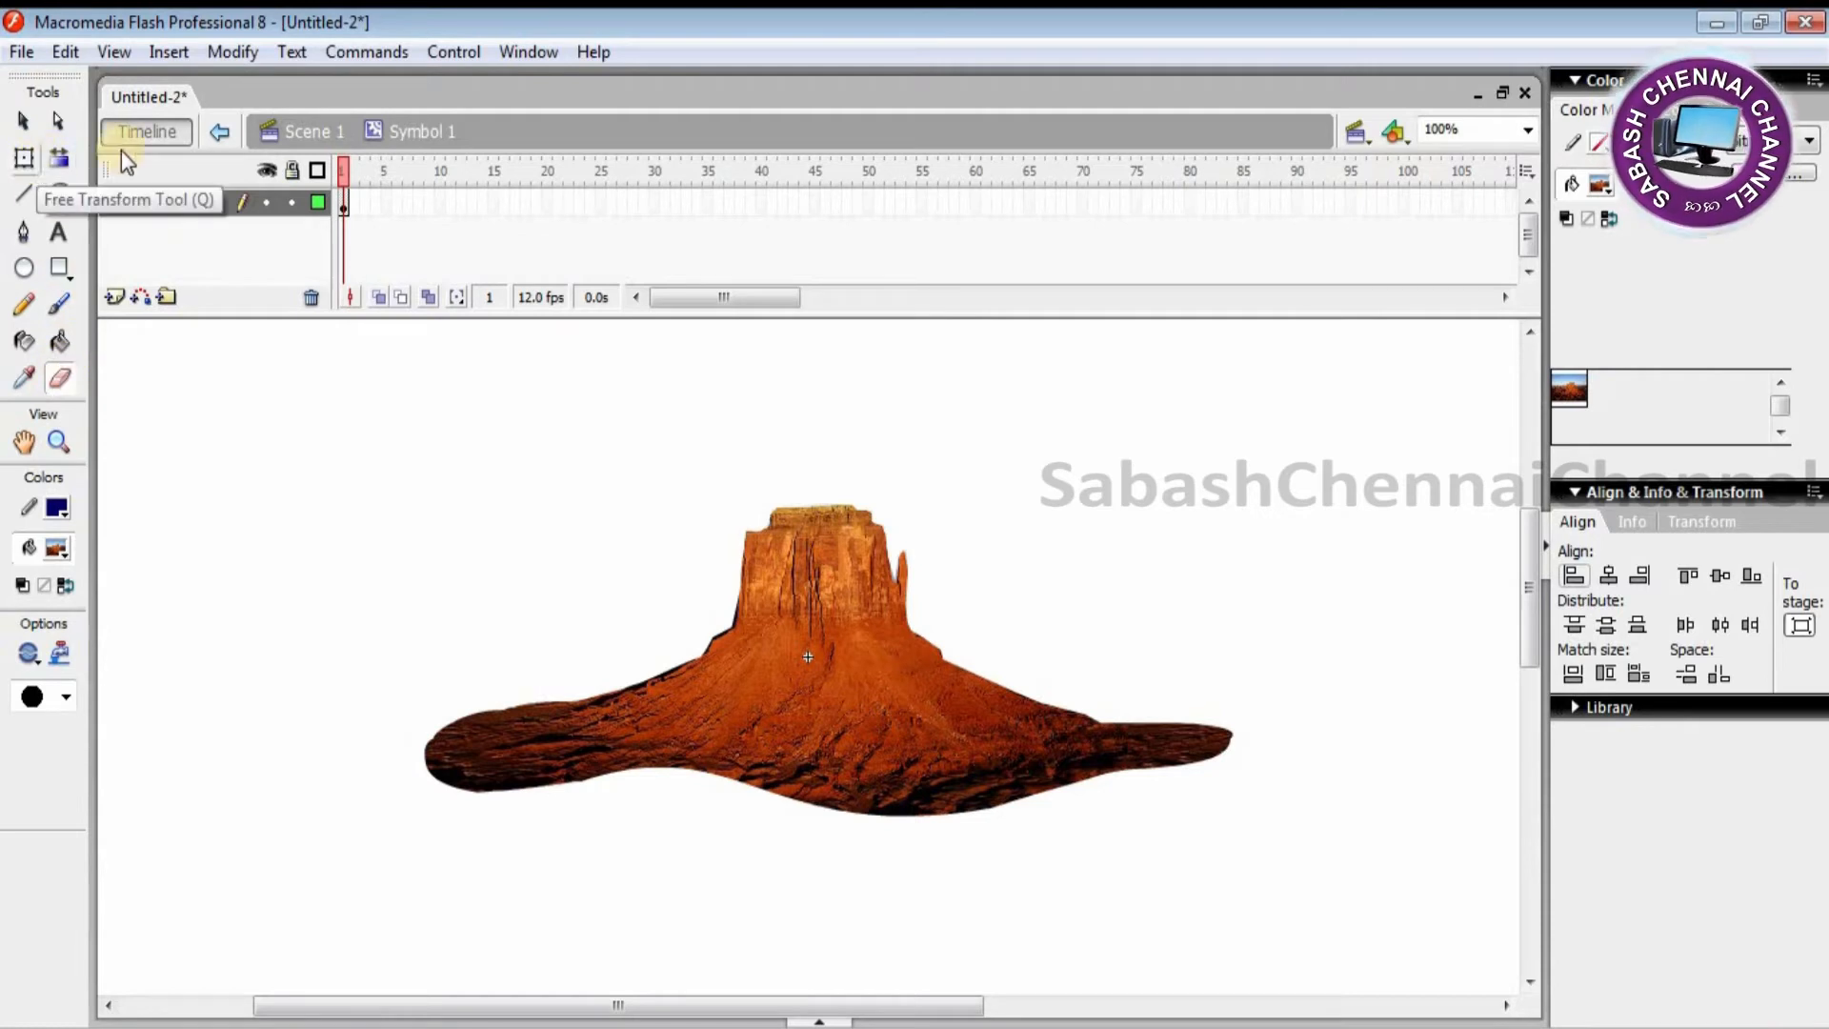
Step: At 400% magnification, erase the sky remnants around the rock spire and along the butte's top edge with a small round eraser
{"action": "left_click", "coordinate": [1526, 130]}
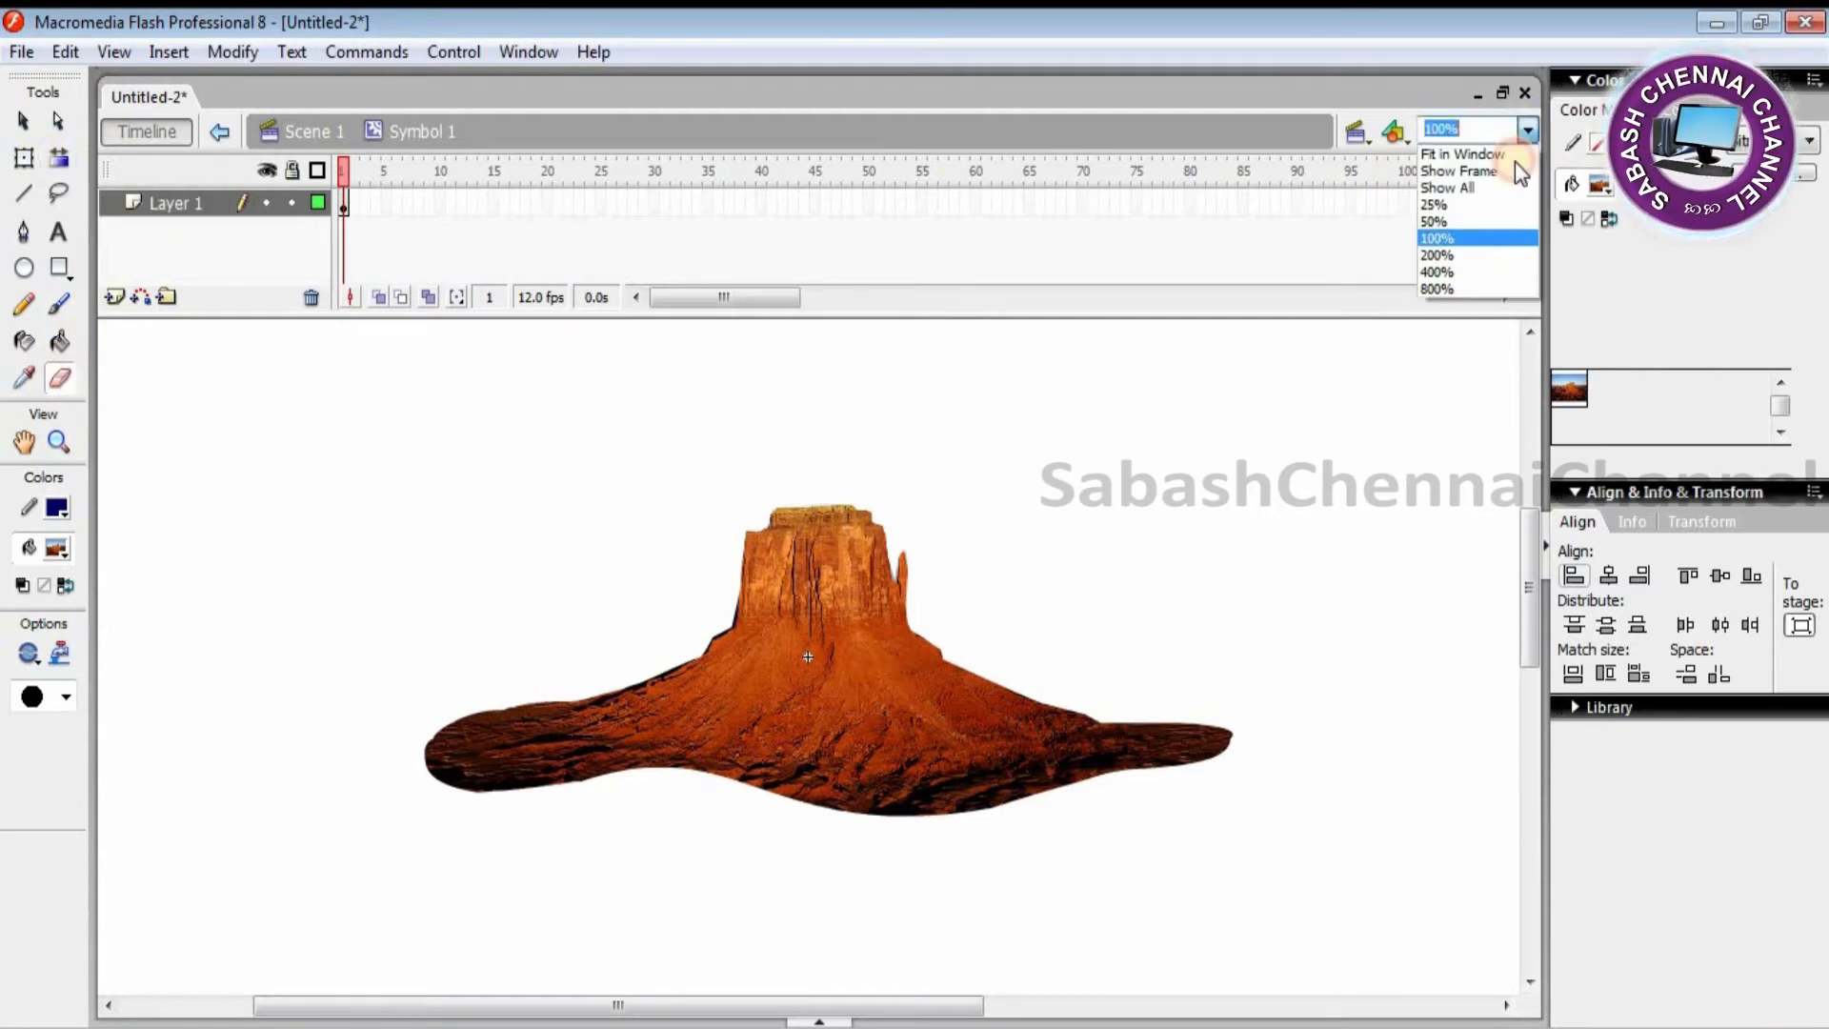
{"action": "left_click", "coordinate": [1479, 278]}
{"action": "left_click_drag", "start_coordinate": [1527, 585], "coordinate": [1528, 572]}
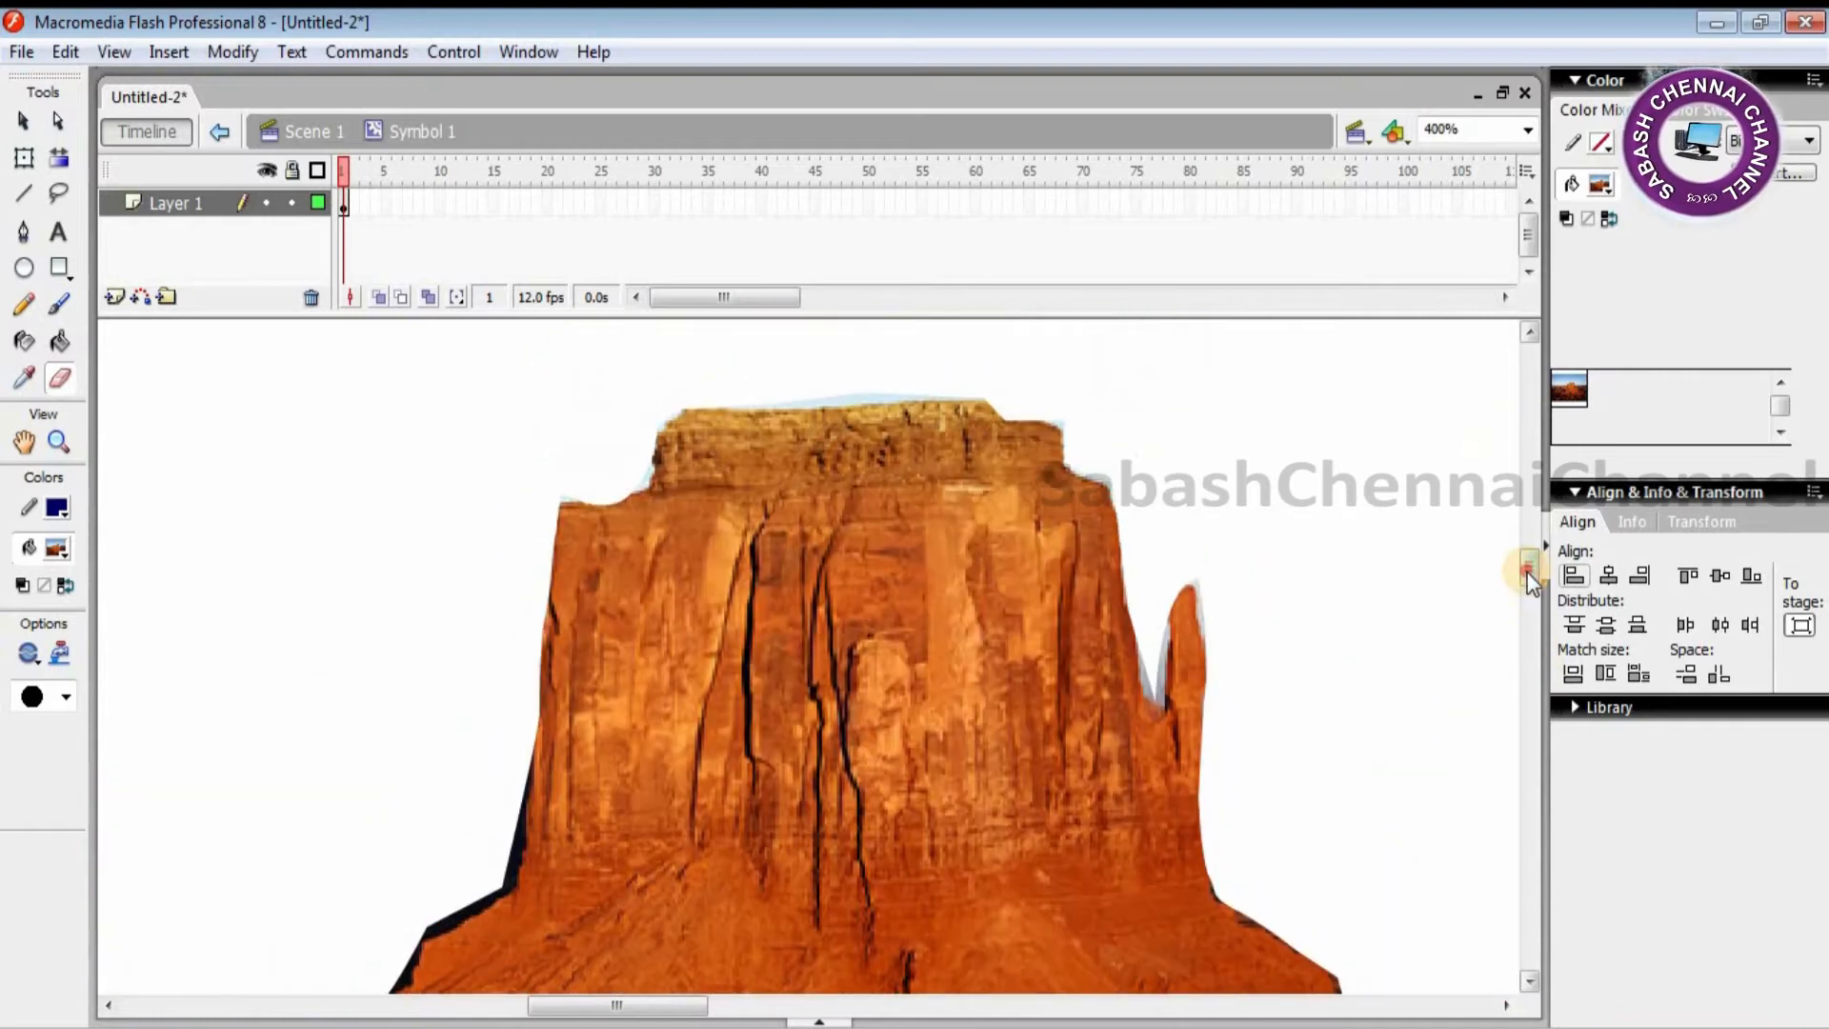
{"action": "left_click", "coordinate": [67, 698]}
{"action": "left_click", "coordinate": [46, 737]}
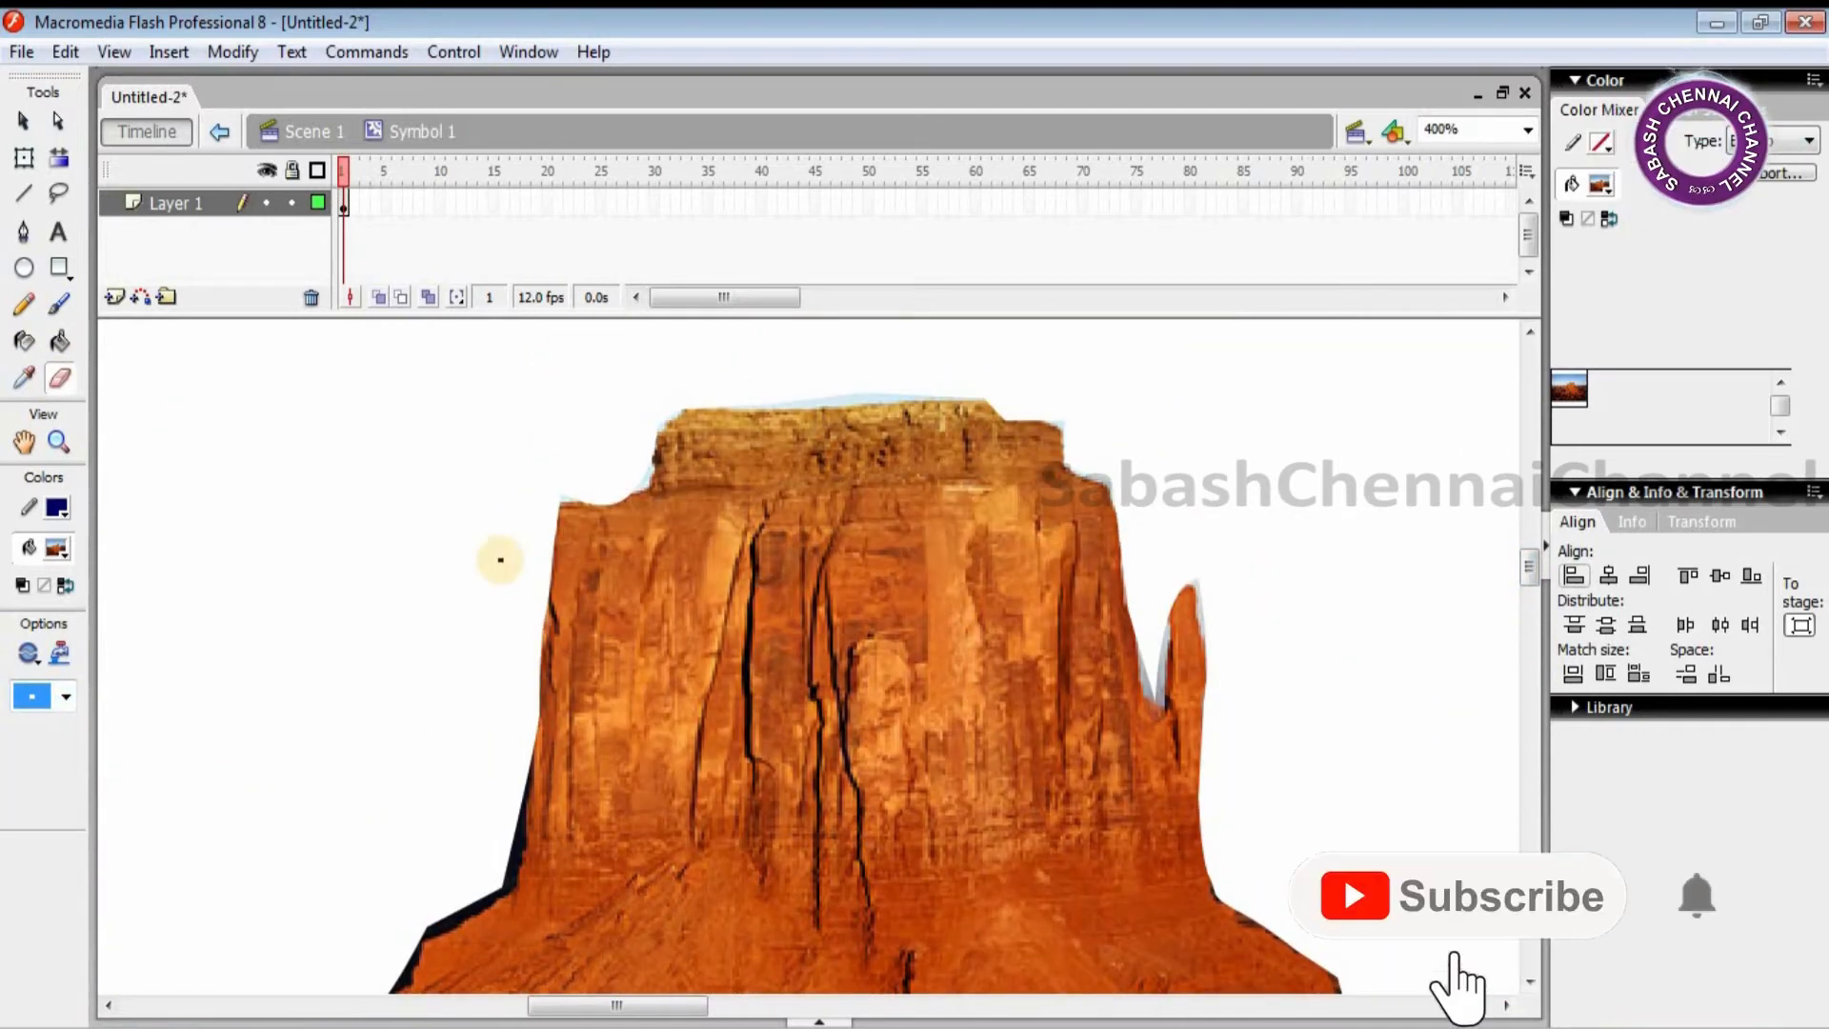
{"action": "left_click", "coordinate": [69, 700]}
{"action": "left_click", "coordinate": [50, 774]}
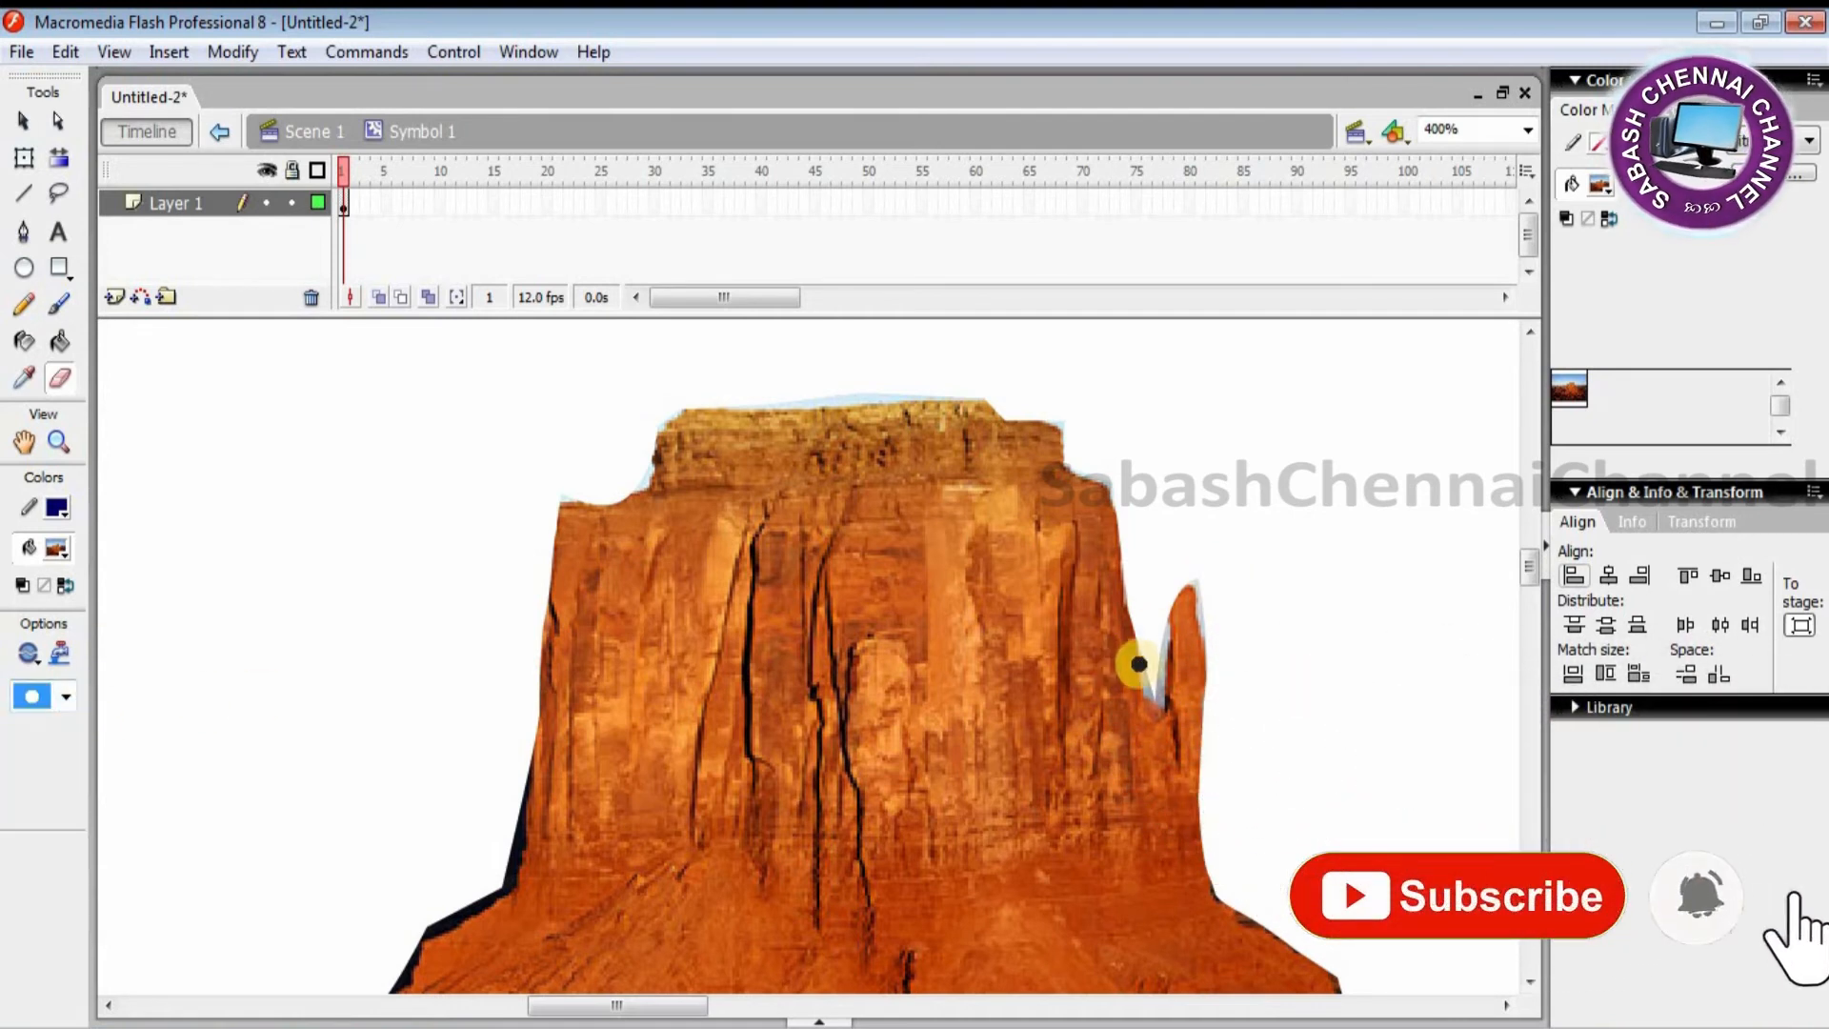
{"action": "mouse_move", "coordinate": [1144, 670]}
{"action": "left_mouse_down"}
{"action": "mouse_move", "coordinate": [1163, 695]}
{"action": "mouse_move", "coordinate": [1186, 578]}
{"action": "left_mouse_up"}
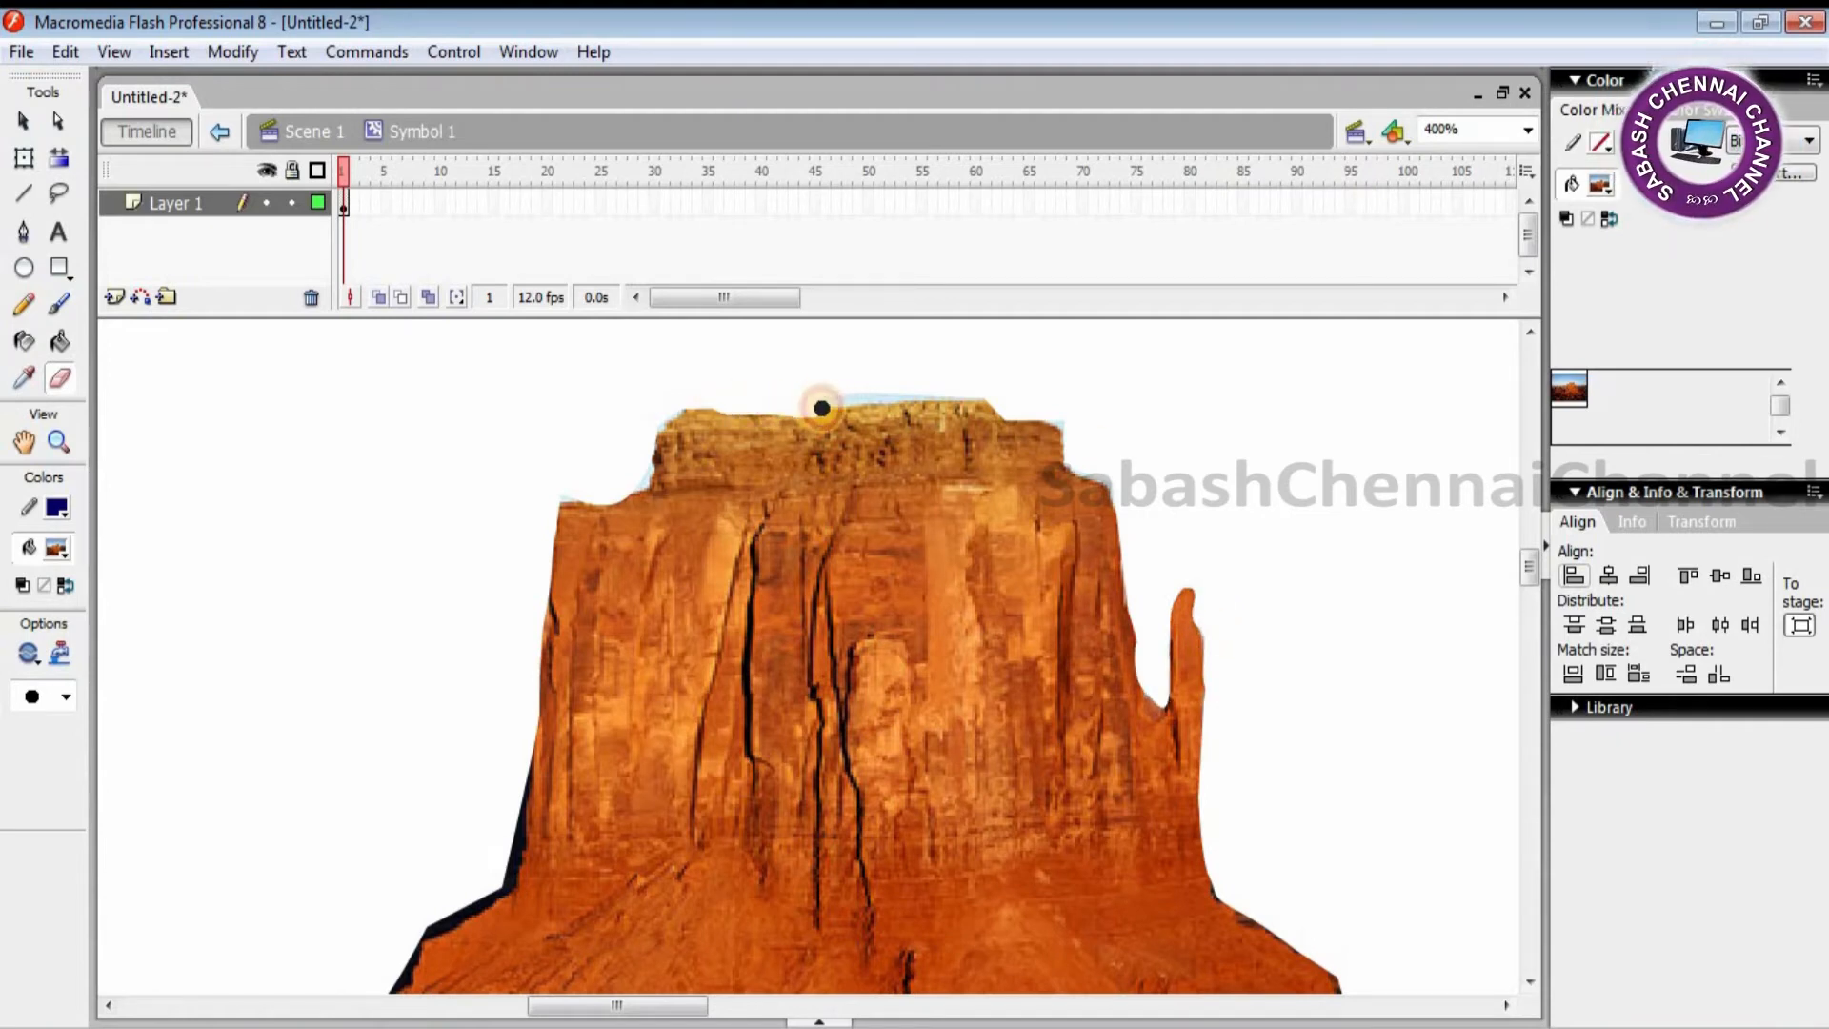
{"action": "mouse_move", "coordinate": [982, 399]}
{"action": "left_mouse_down"}
{"action": "mouse_move", "coordinate": [824, 396]}
{"action": "mouse_move", "coordinate": [1029, 420]}
{"action": "left_mouse_up"}
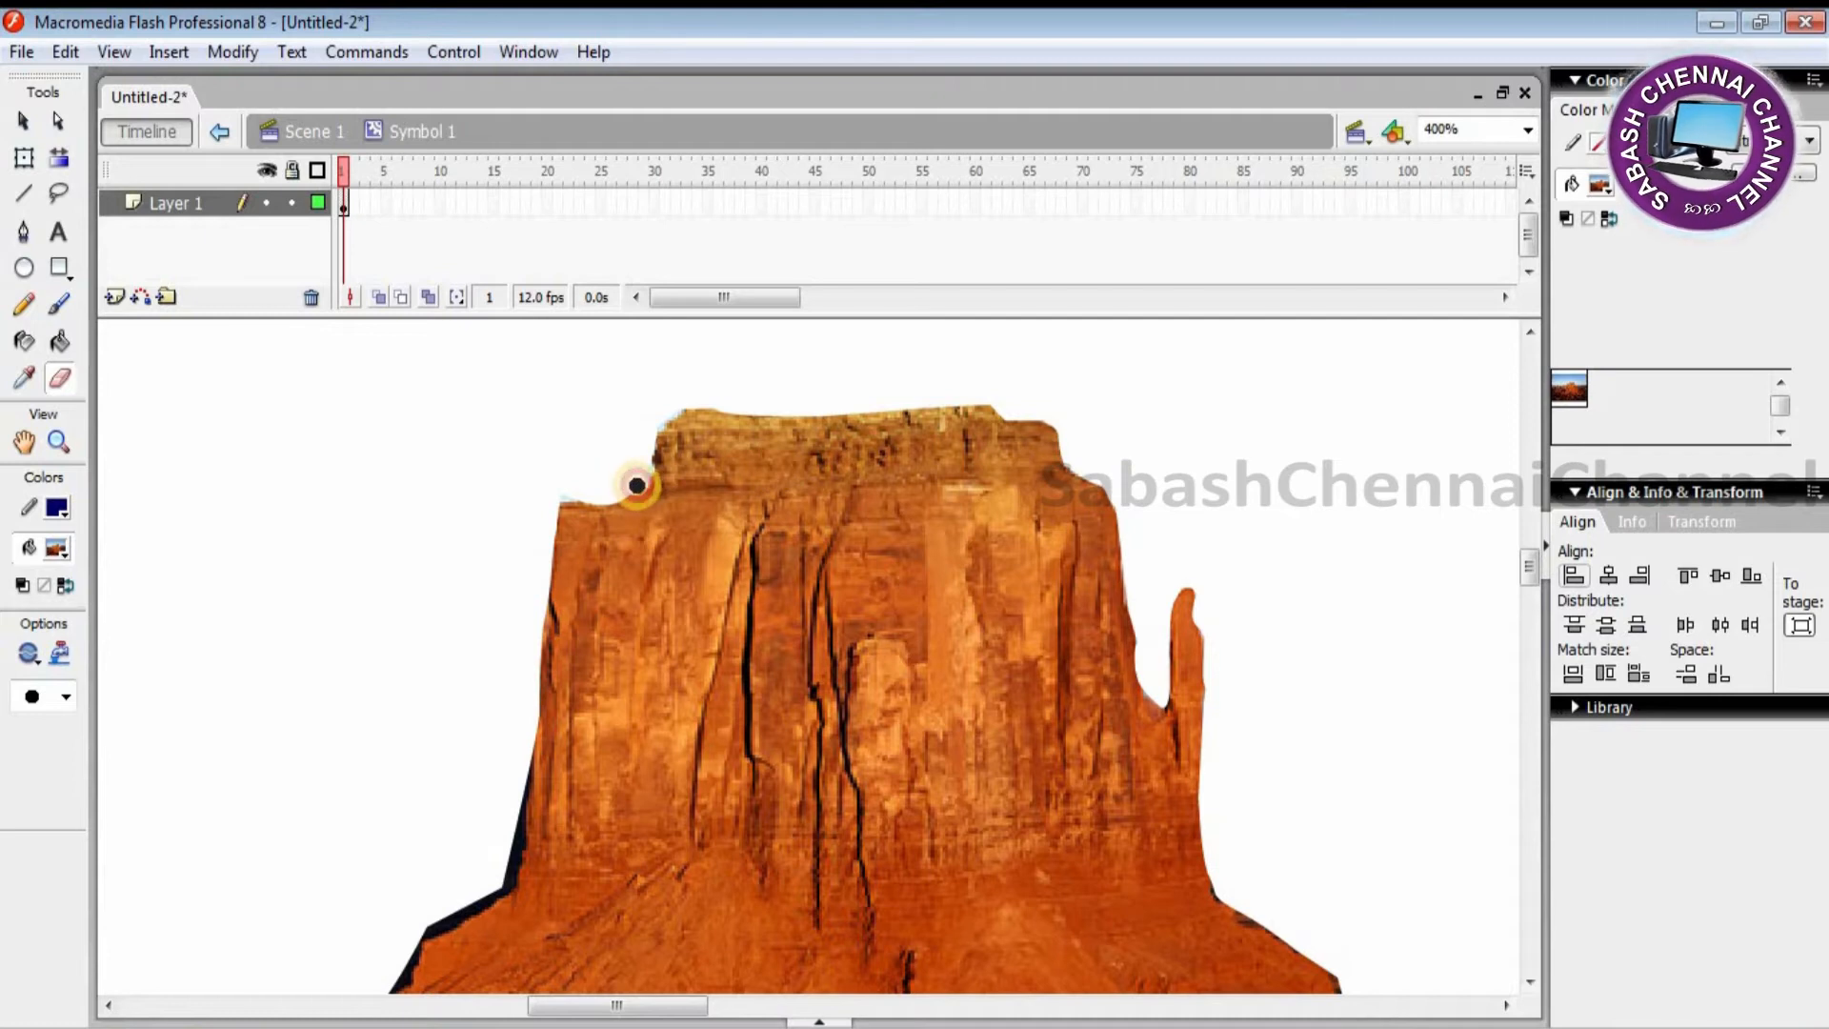
{"action": "left_click_drag", "start_coordinate": [673, 412], "coordinate": [580, 488]}
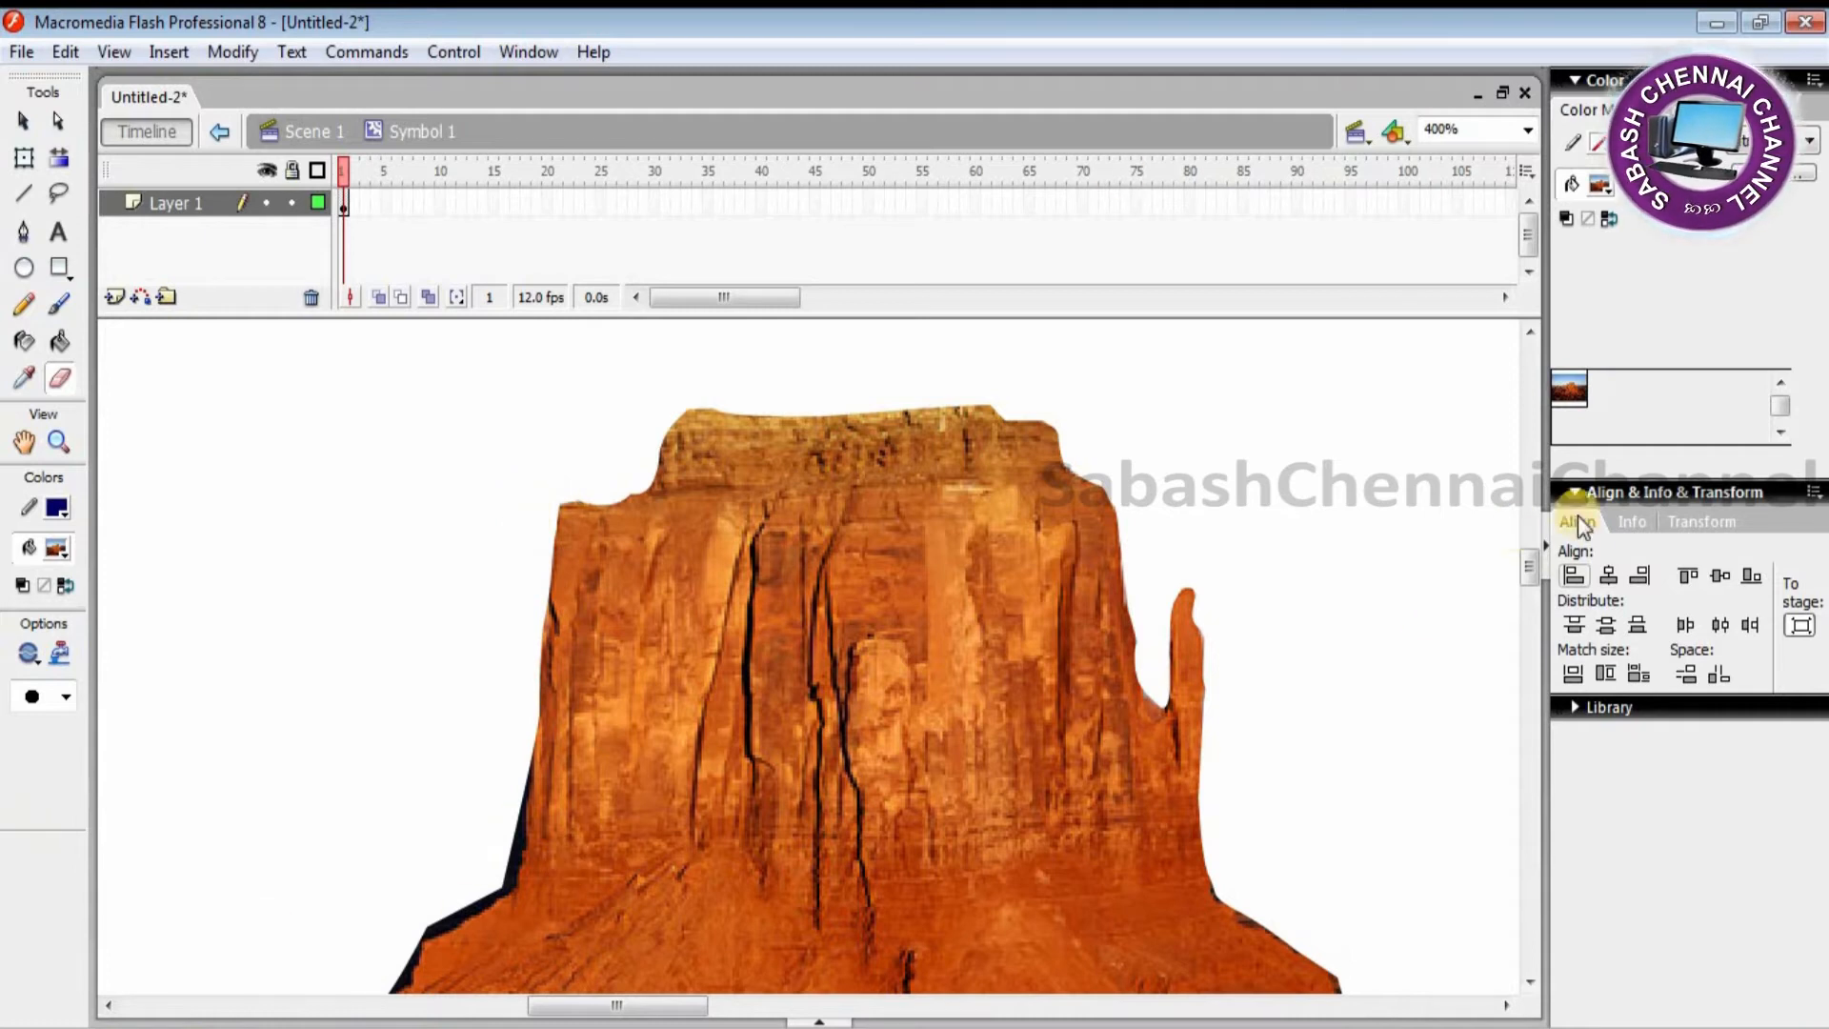
Step: Erase the dark fringe along the butte's left cliff foot and left slope
{"action": "left_click_drag", "start_coordinate": [1528, 570], "coordinate": [1529, 596]}
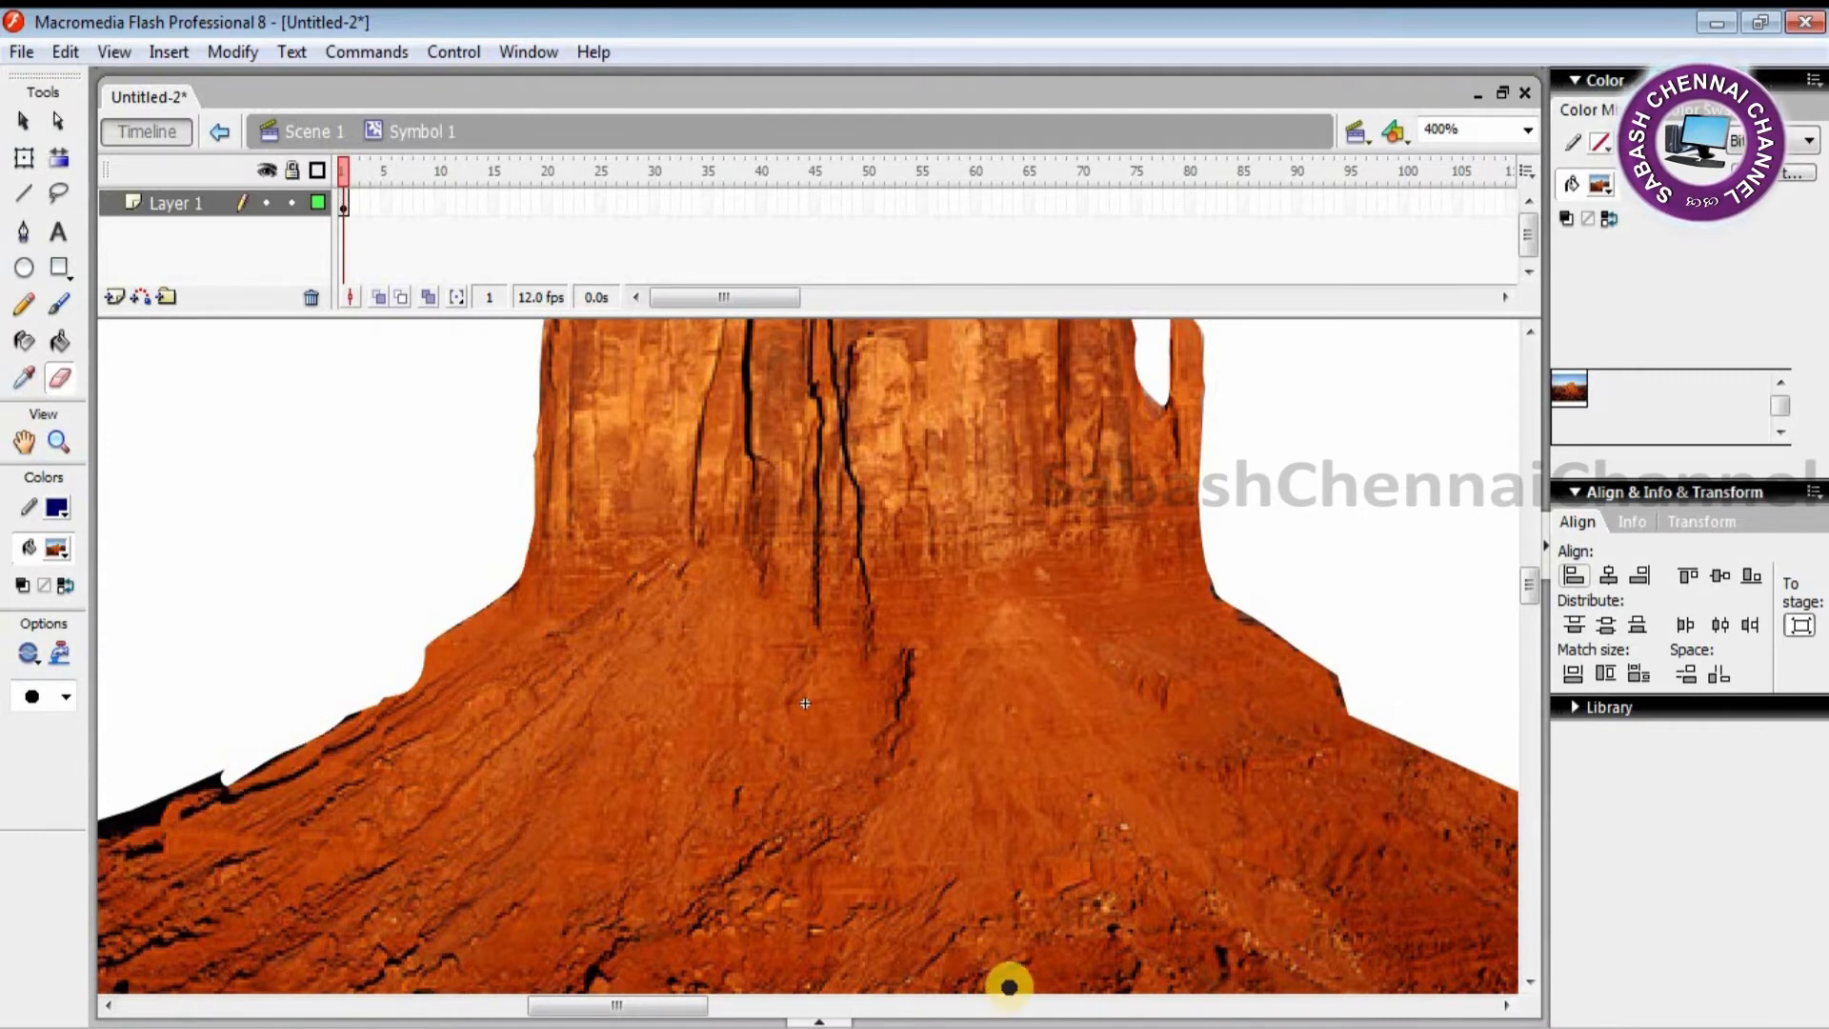
{"action": "left_click_drag", "start_coordinate": [646, 1005], "coordinate": [574, 1008]}
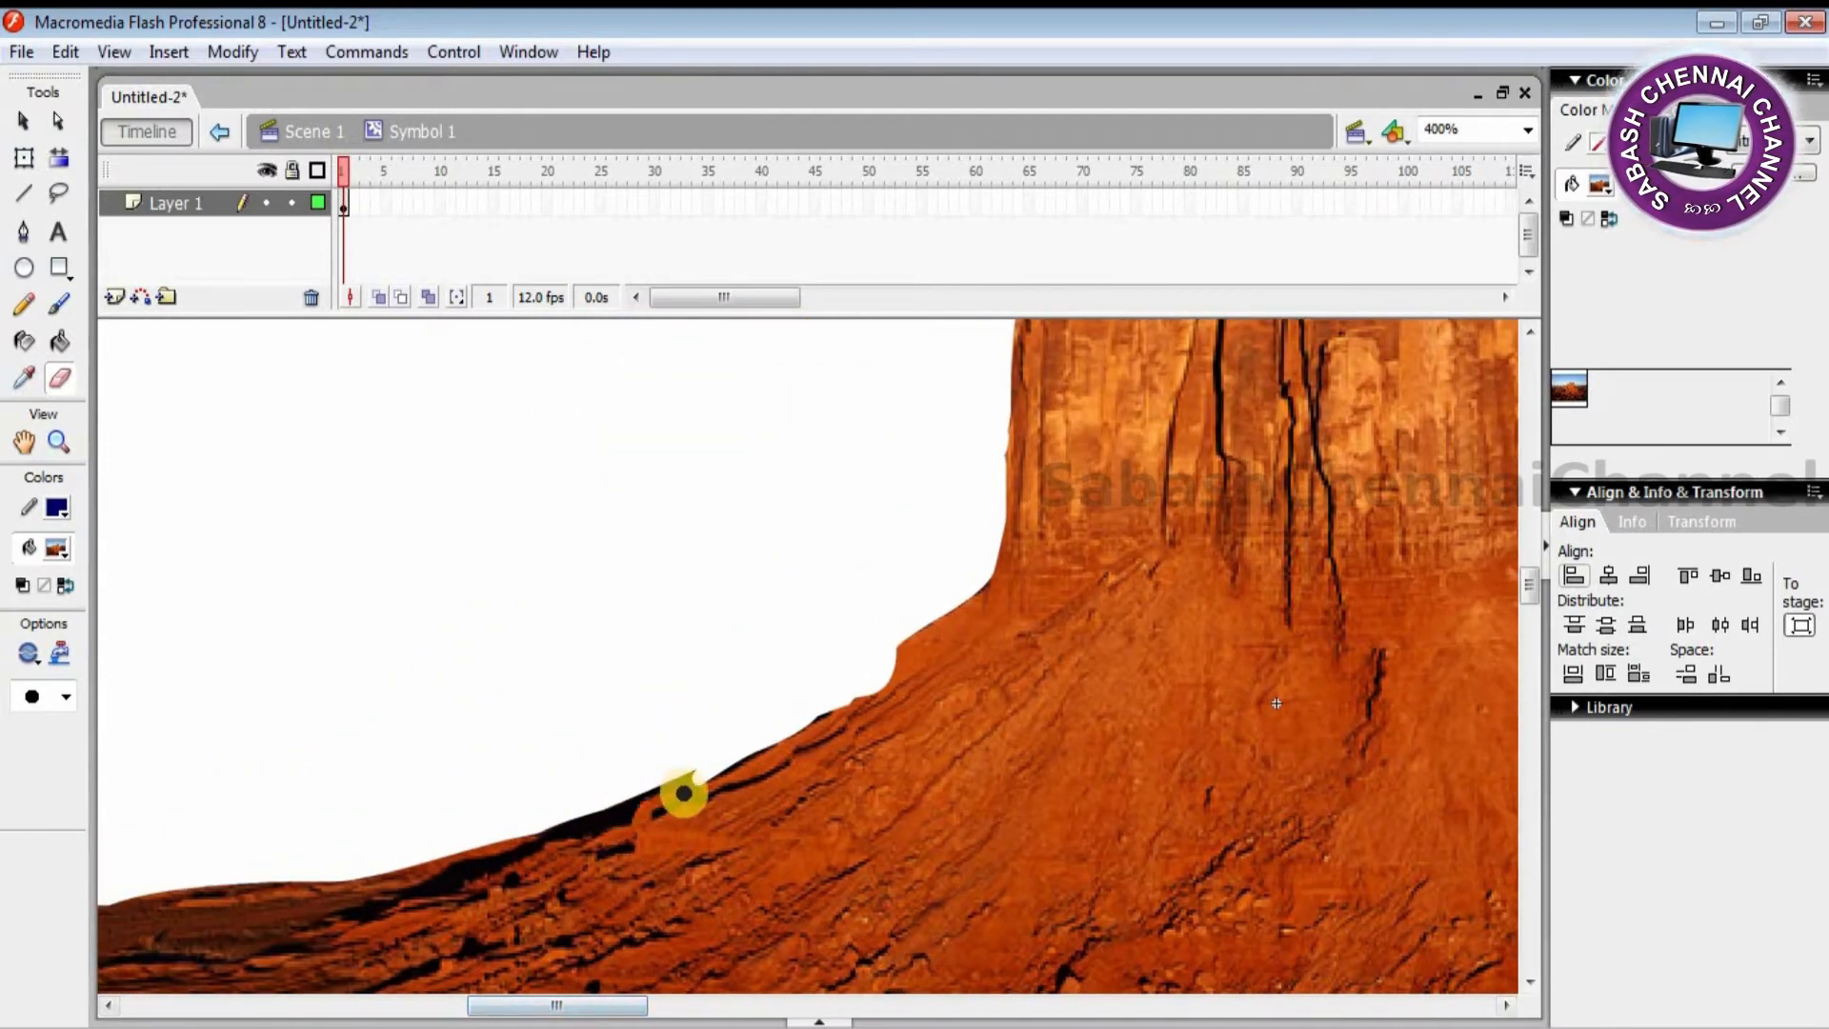
{"action": "mouse_move", "coordinate": [667, 786]}
{"action": "left_mouse_down"}
{"action": "mouse_move", "coordinate": [464, 877]}
{"action": "mouse_move", "coordinate": [408, 890]}
{"action": "mouse_move", "coordinate": [533, 836]}
{"action": "mouse_move", "coordinate": [396, 886]}
{"action": "mouse_move", "coordinate": [470, 857]}
{"action": "mouse_move", "coordinate": [347, 870]}
{"action": "left_mouse_up"}
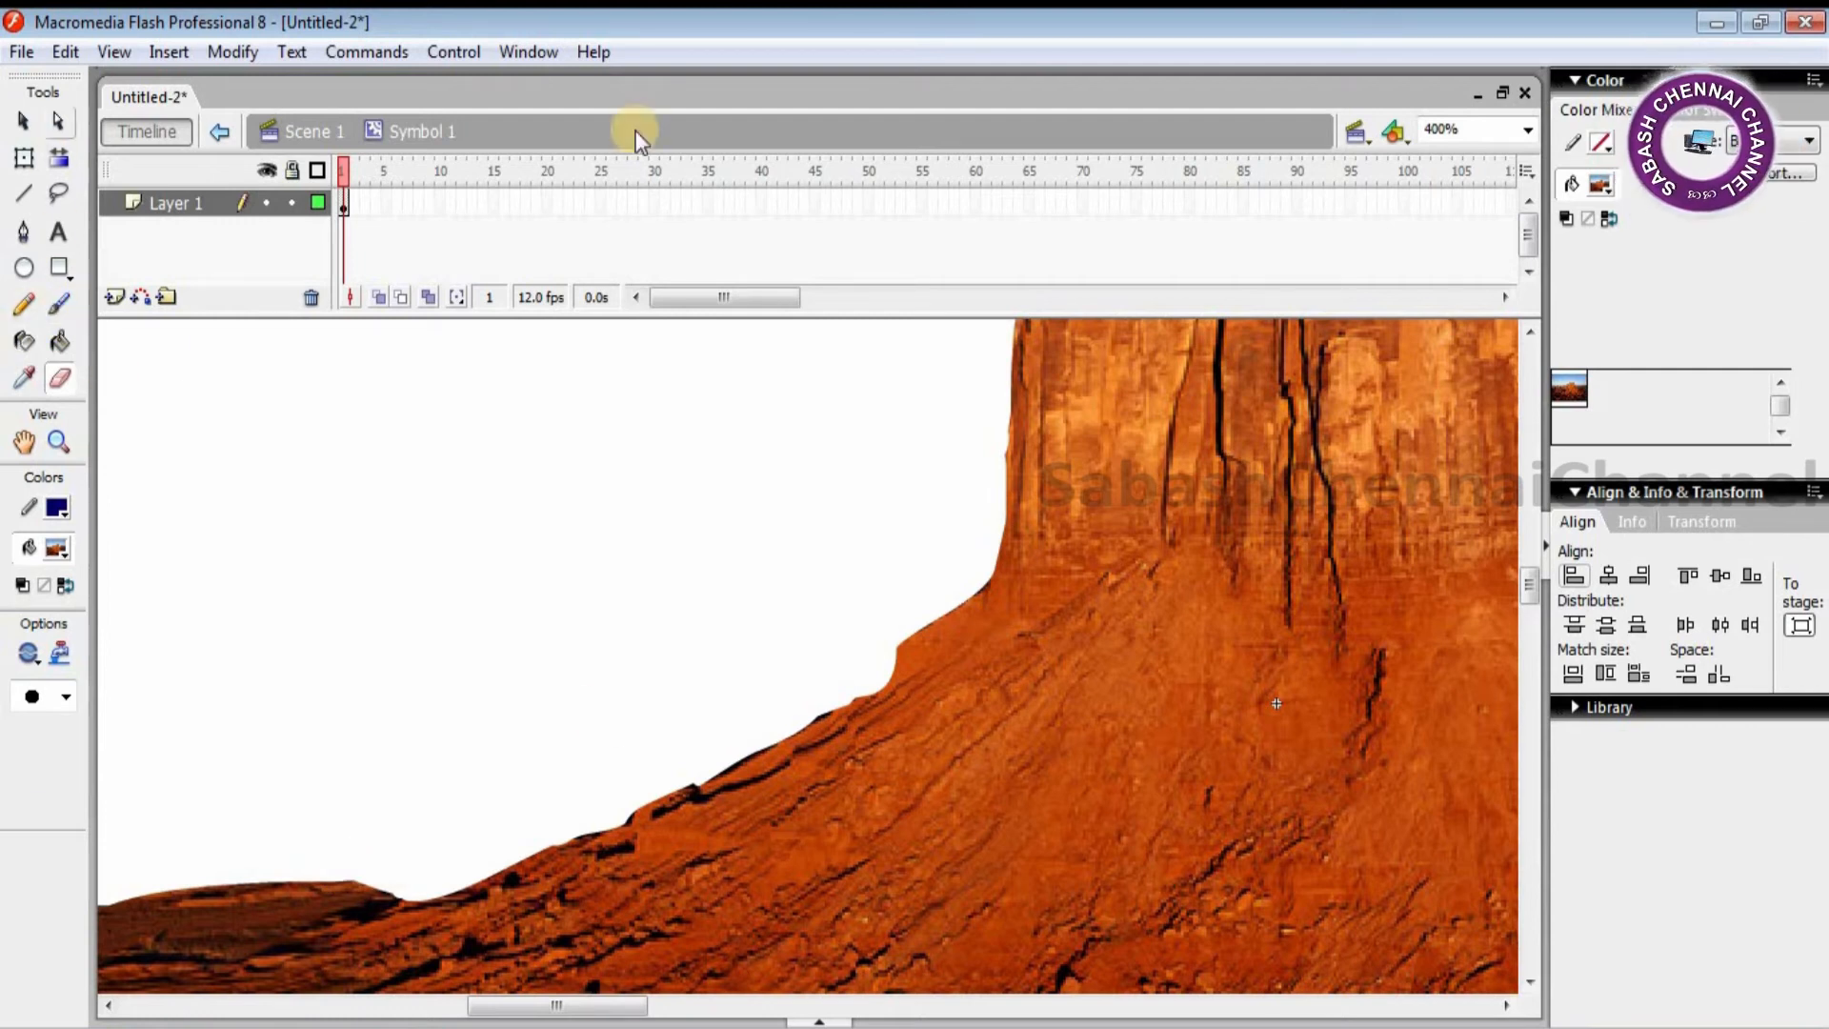
Step: Return to 100% magnification and trim the upper edge of the base's left end with the Eraser
{"action": "left_click", "coordinate": [1531, 129]}
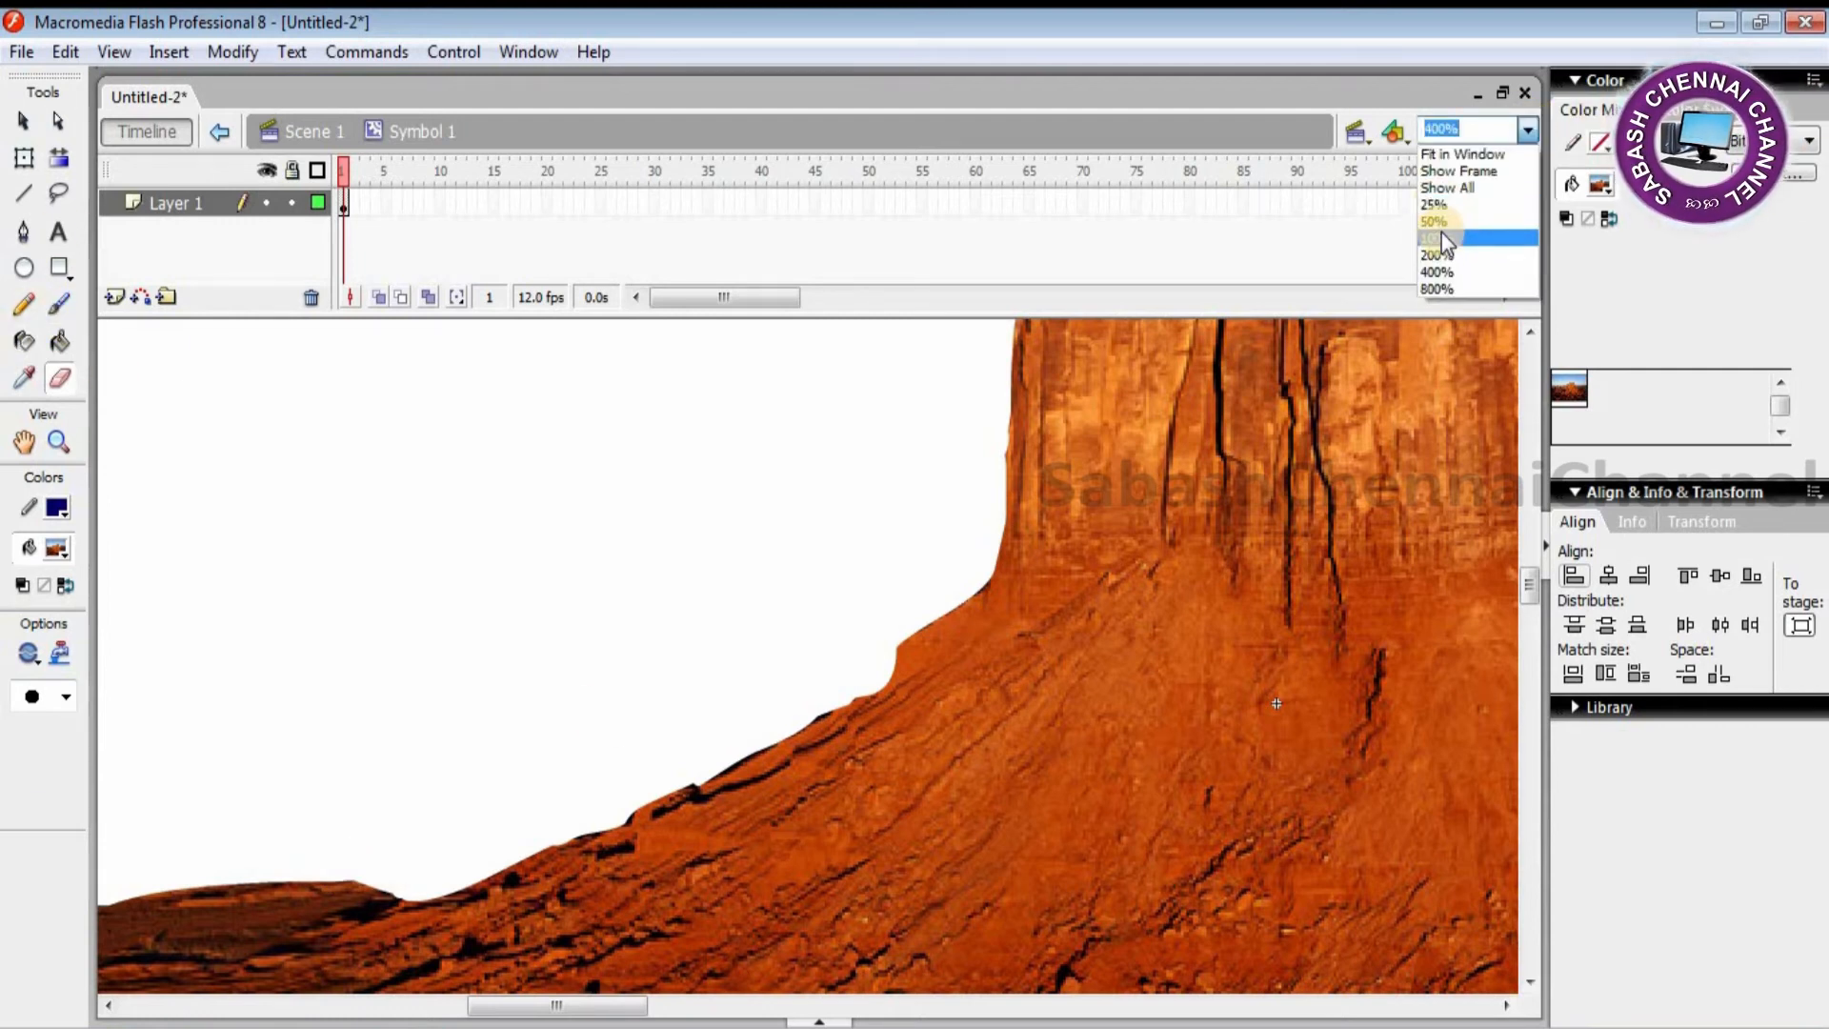
{"action": "left_click", "coordinate": [1442, 232]}
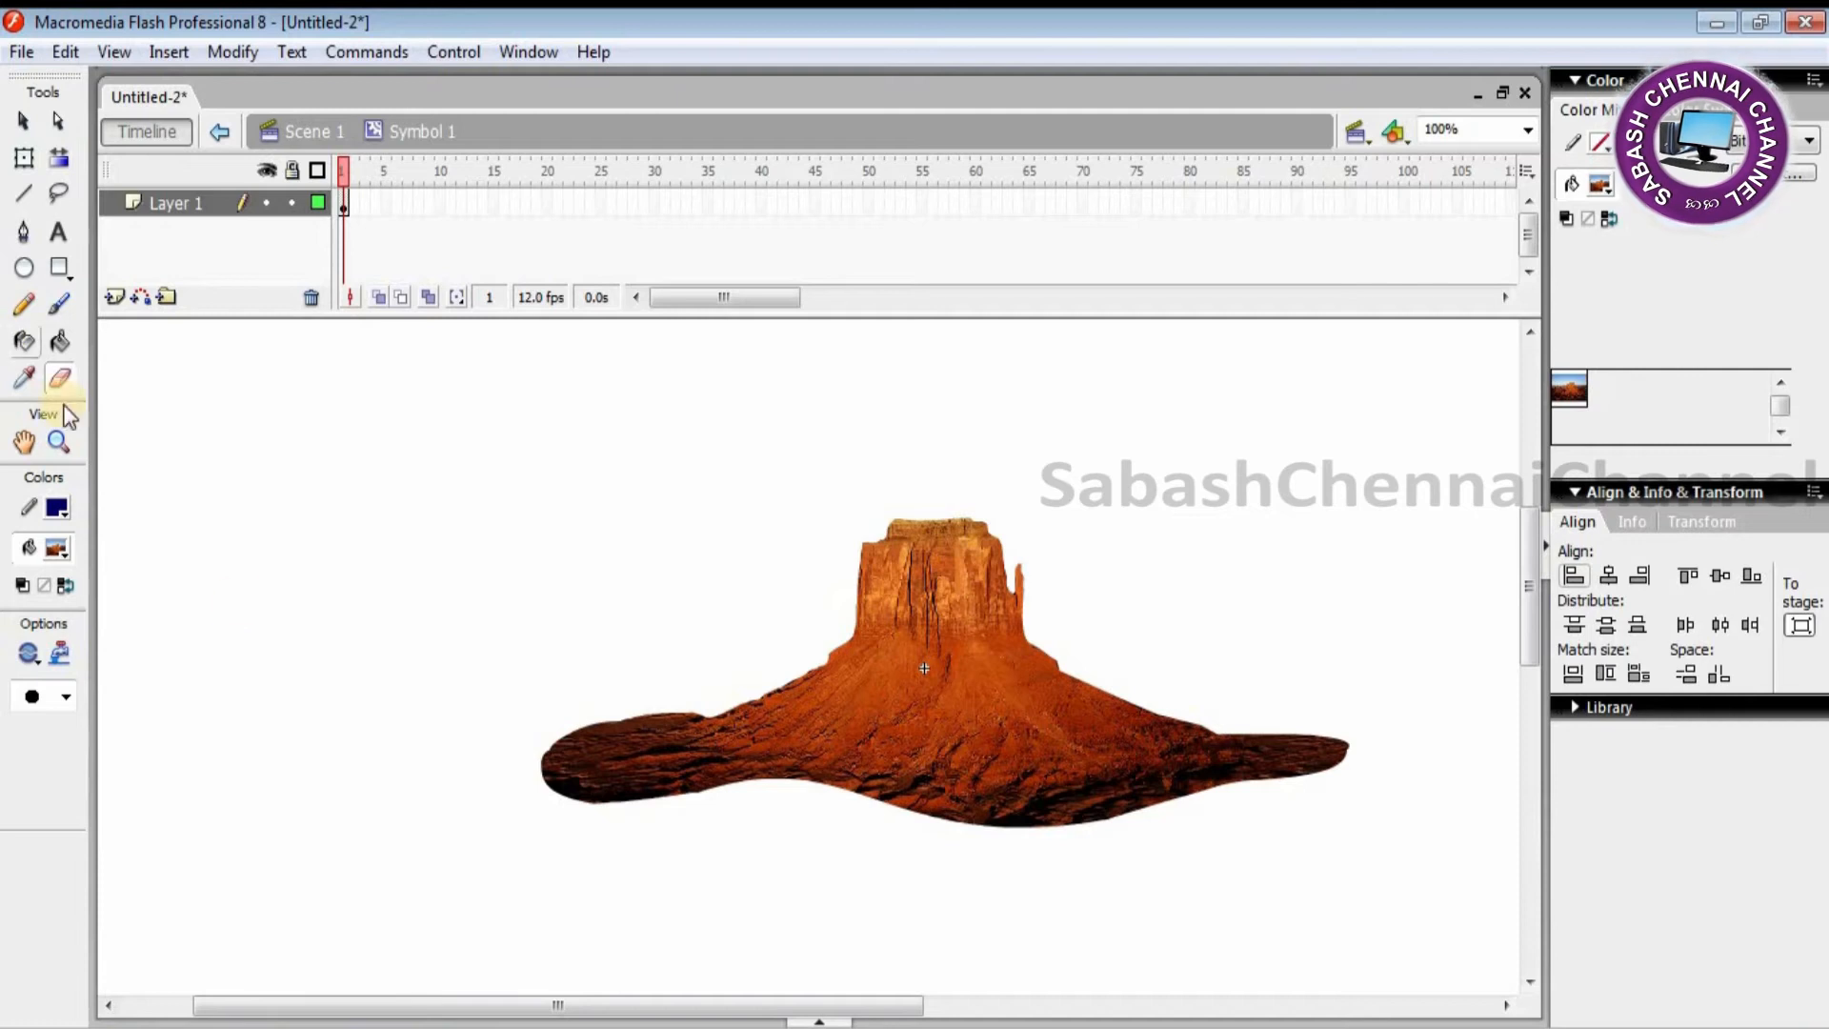
{"action": "mouse_move", "coordinate": [712, 707]}
{"action": "left_mouse_down"}
{"action": "mouse_move", "coordinate": [486, 772]}
{"action": "mouse_move", "coordinate": [668, 716]}
{"action": "mouse_move", "coordinate": [529, 742]}
{"action": "mouse_move", "coordinate": [625, 718]}
{"action": "mouse_move", "coordinate": [553, 730]}
{"action": "mouse_move", "coordinate": [594, 775]}
{"action": "mouse_move", "coordinate": [697, 732]}
{"action": "mouse_move", "coordinate": [549, 767]}
{"action": "left_mouse_up"}
Step: Brush more bitmap fill along the lower right edge of the butte's base to thicken it
{"action": "left_click", "coordinate": [59, 305]}
{"action": "mouse_move", "coordinate": [708, 745]}
{"action": "left_mouse_down"}
{"action": "mouse_move", "coordinate": [796, 704]}
{"action": "mouse_move", "coordinate": [959, 699]}
{"action": "mouse_move", "coordinate": [906, 738]}
{"action": "mouse_move", "coordinate": [1000, 678]}
{"action": "left_mouse_up"}
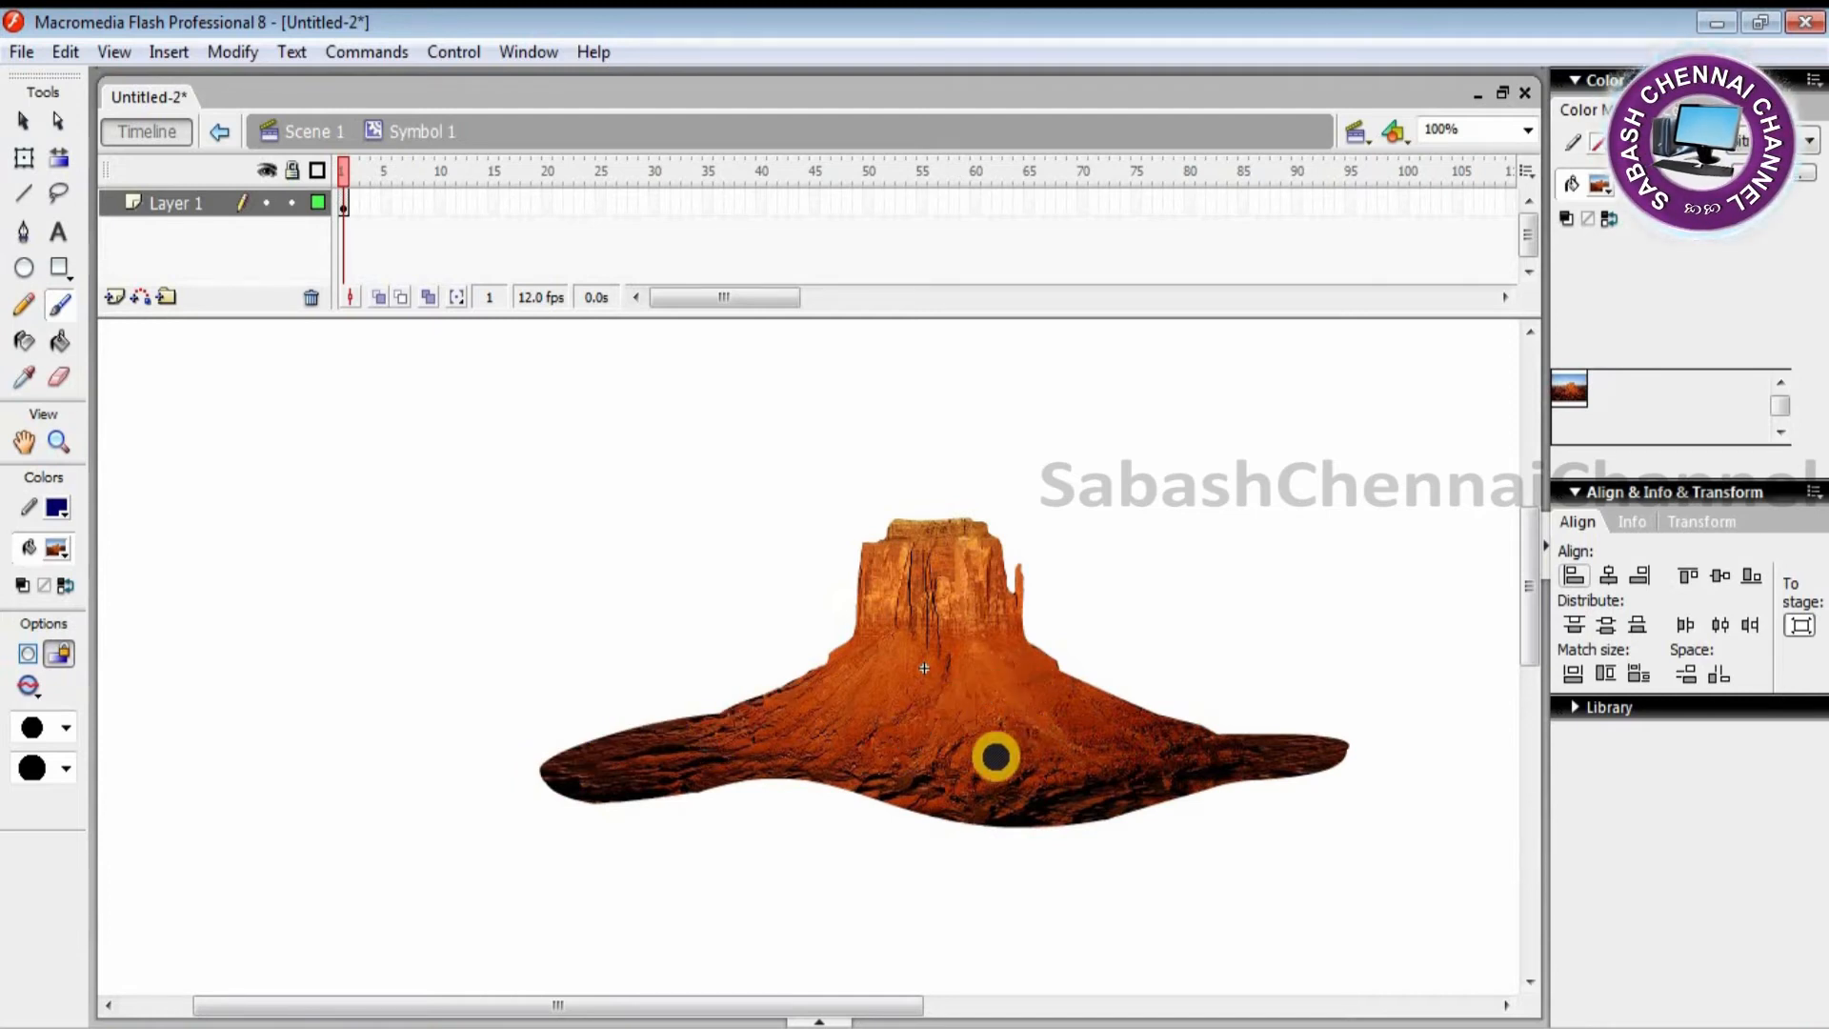
{"action": "left_click_drag", "start_coordinate": [1053, 760], "coordinate": [1169, 751]}
{"action": "left_click", "coordinate": [1058, 780]}
{"action": "mouse_move", "coordinate": [1095, 807]}
{"action": "left_mouse_down"}
{"action": "mouse_move", "coordinate": [1272, 773]}
{"action": "mouse_move", "coordinate": [1101, 791]}
{"action": "left_mouse_up"}
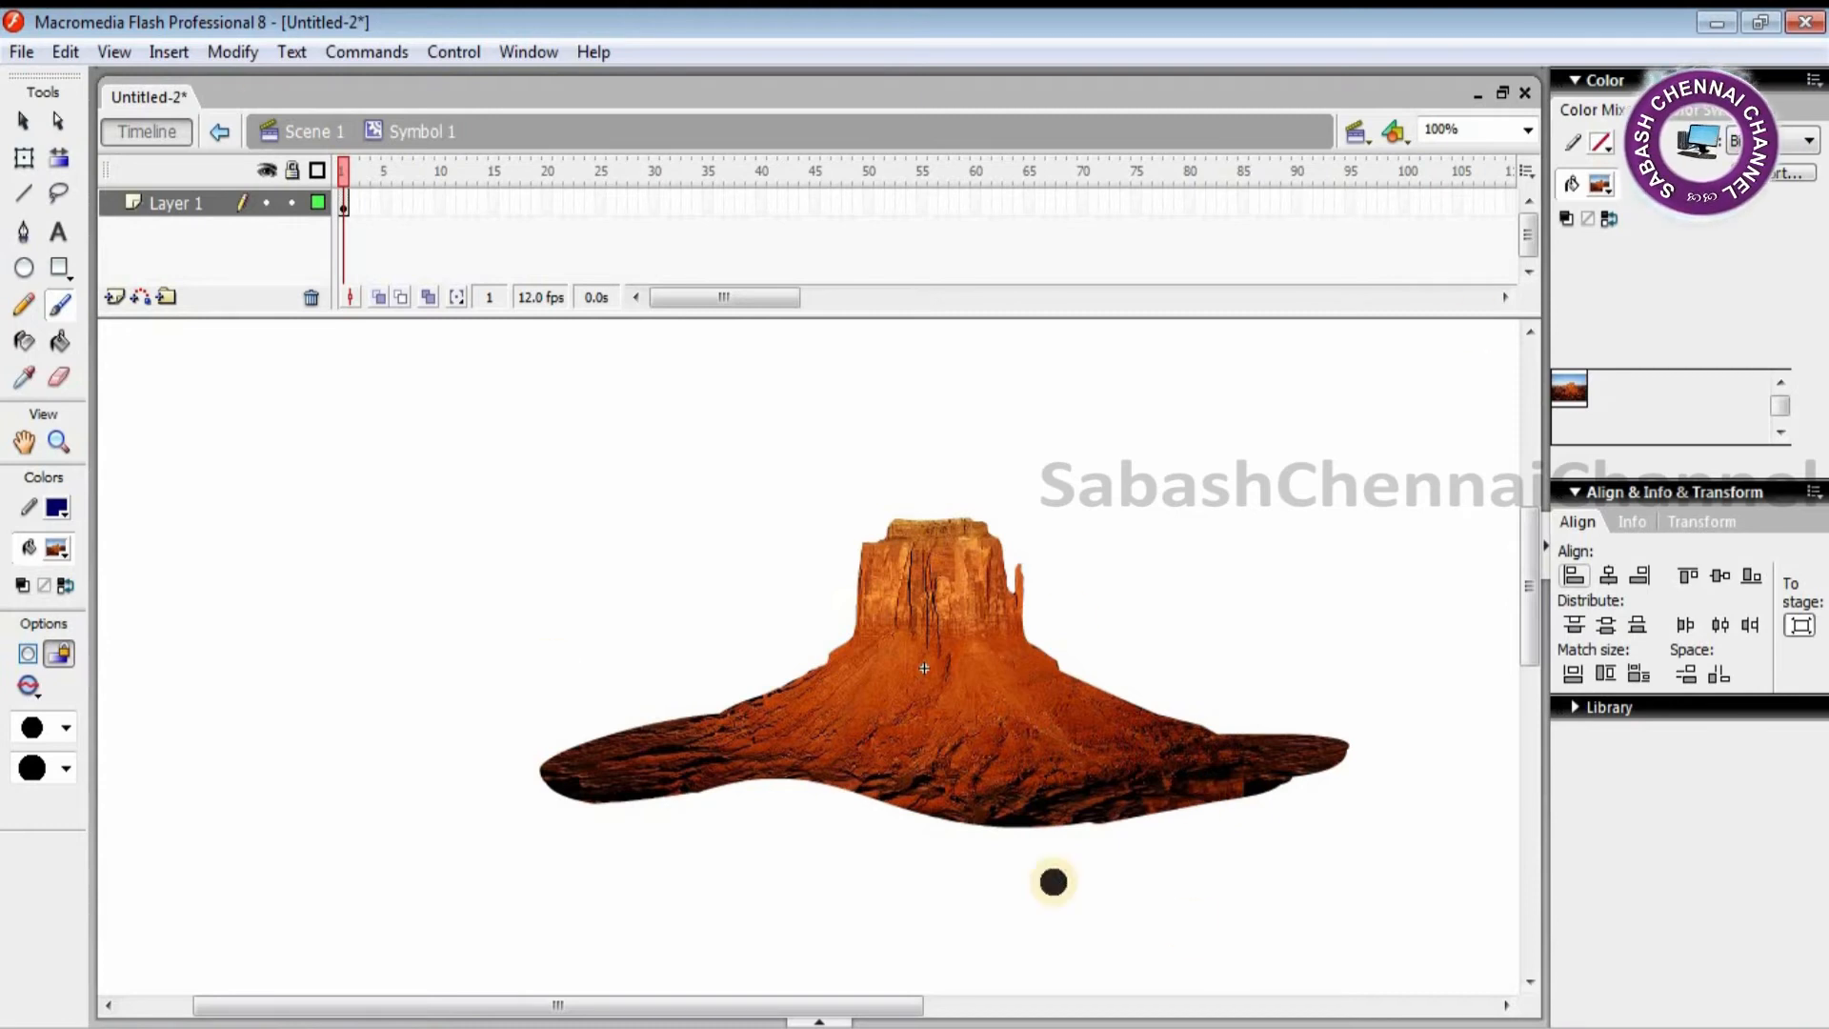
Step: Leave symbol editing for Scene 1 and create a new Flash Document
{"action": "left_click", "coordinate": [314, 133]}
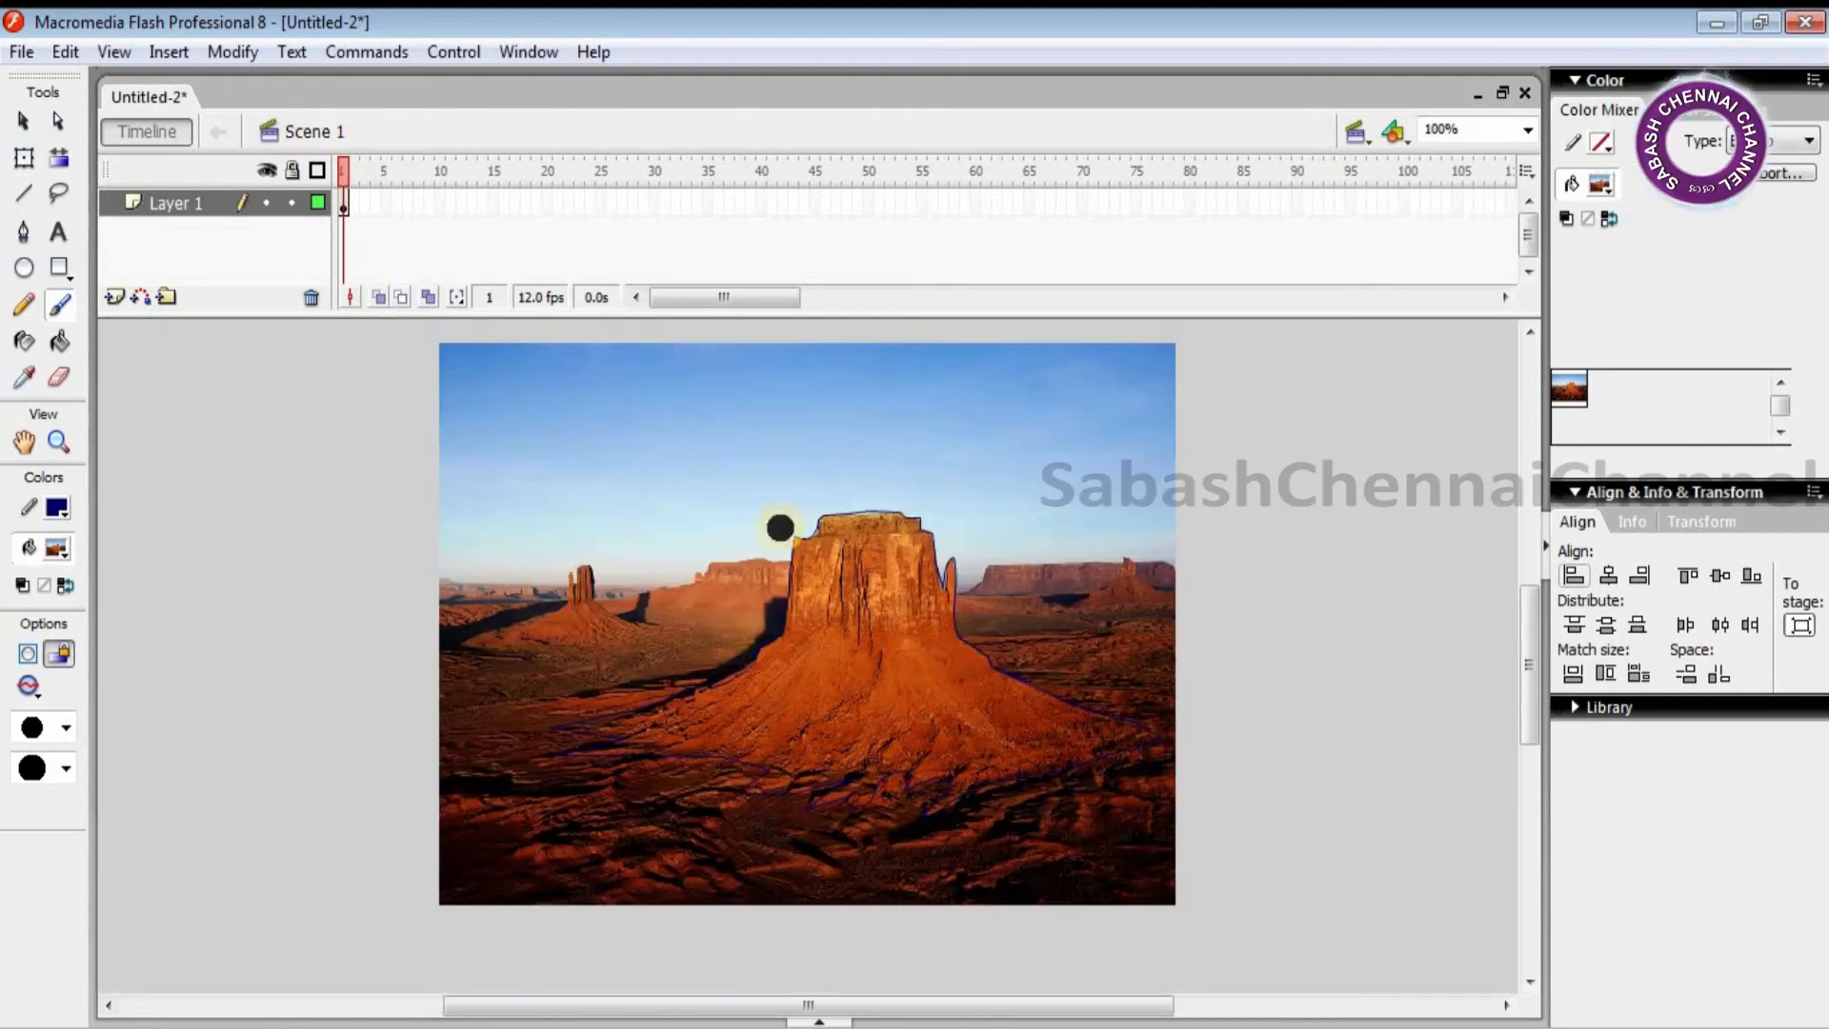
{"action": "left_click", "coordinate": [21, 53]}
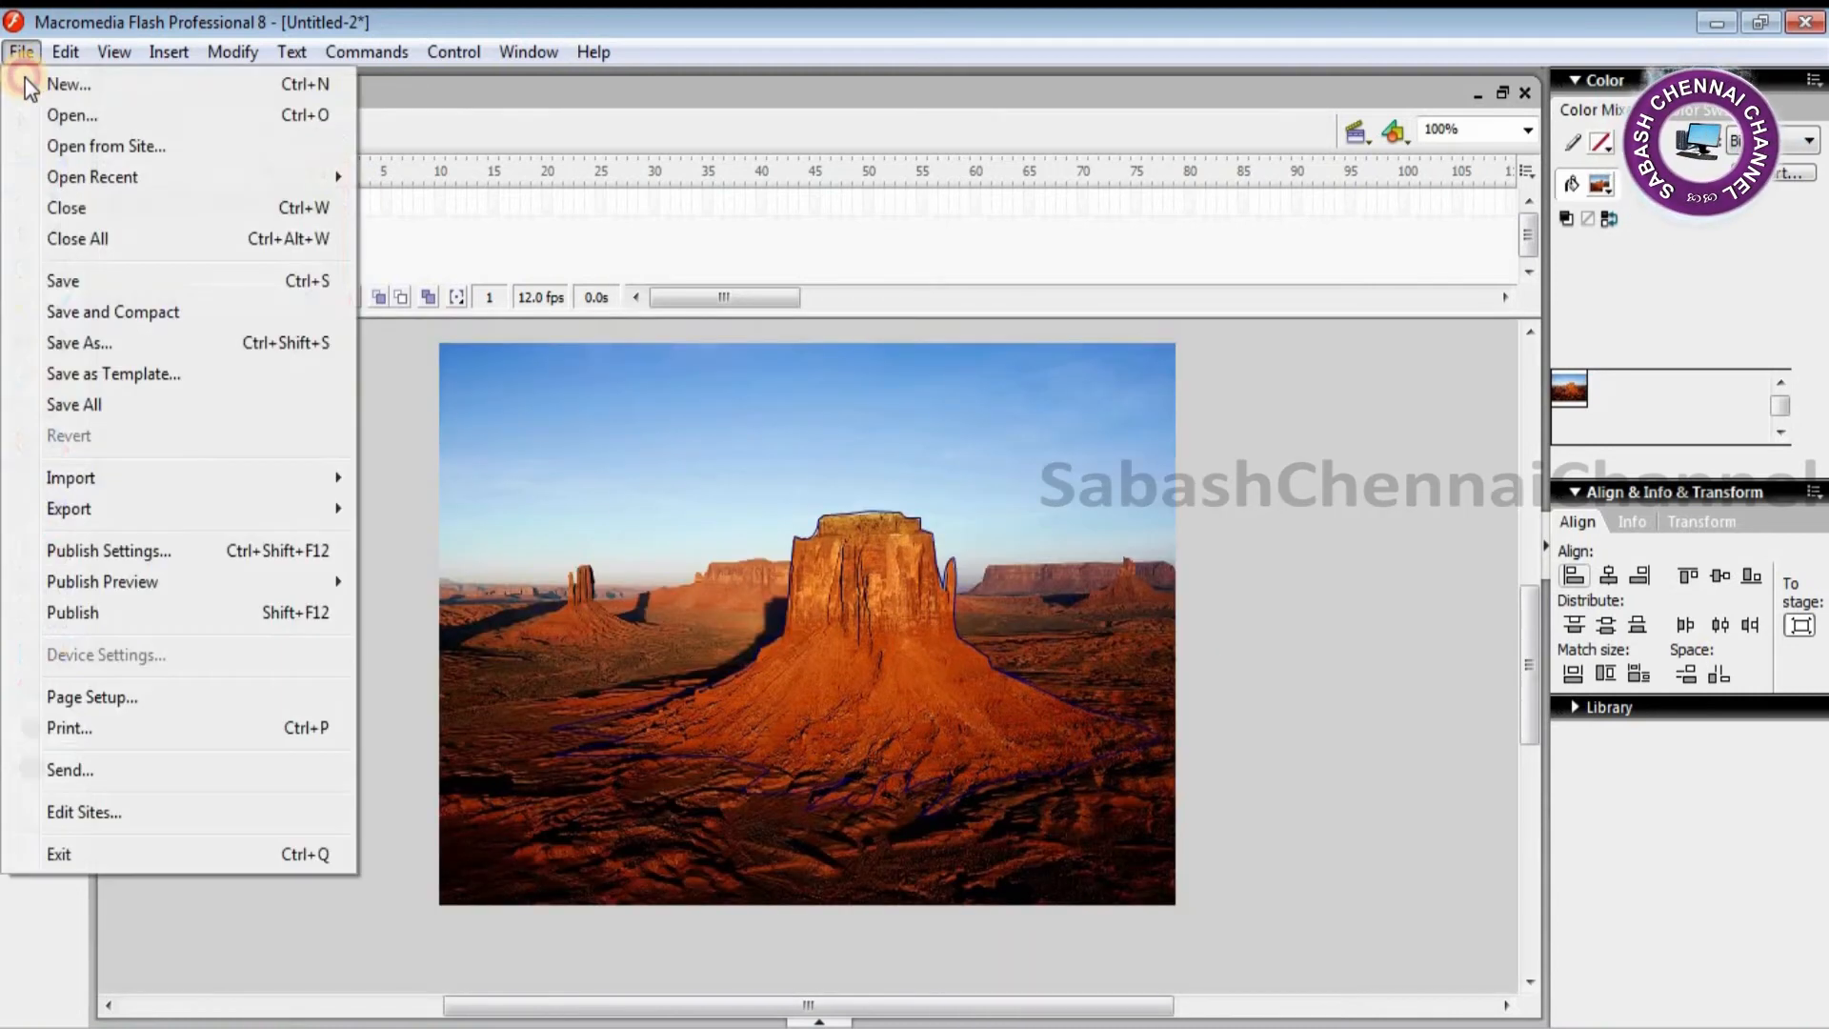
{"action": "left_click", "coordinate": [114, 90]}
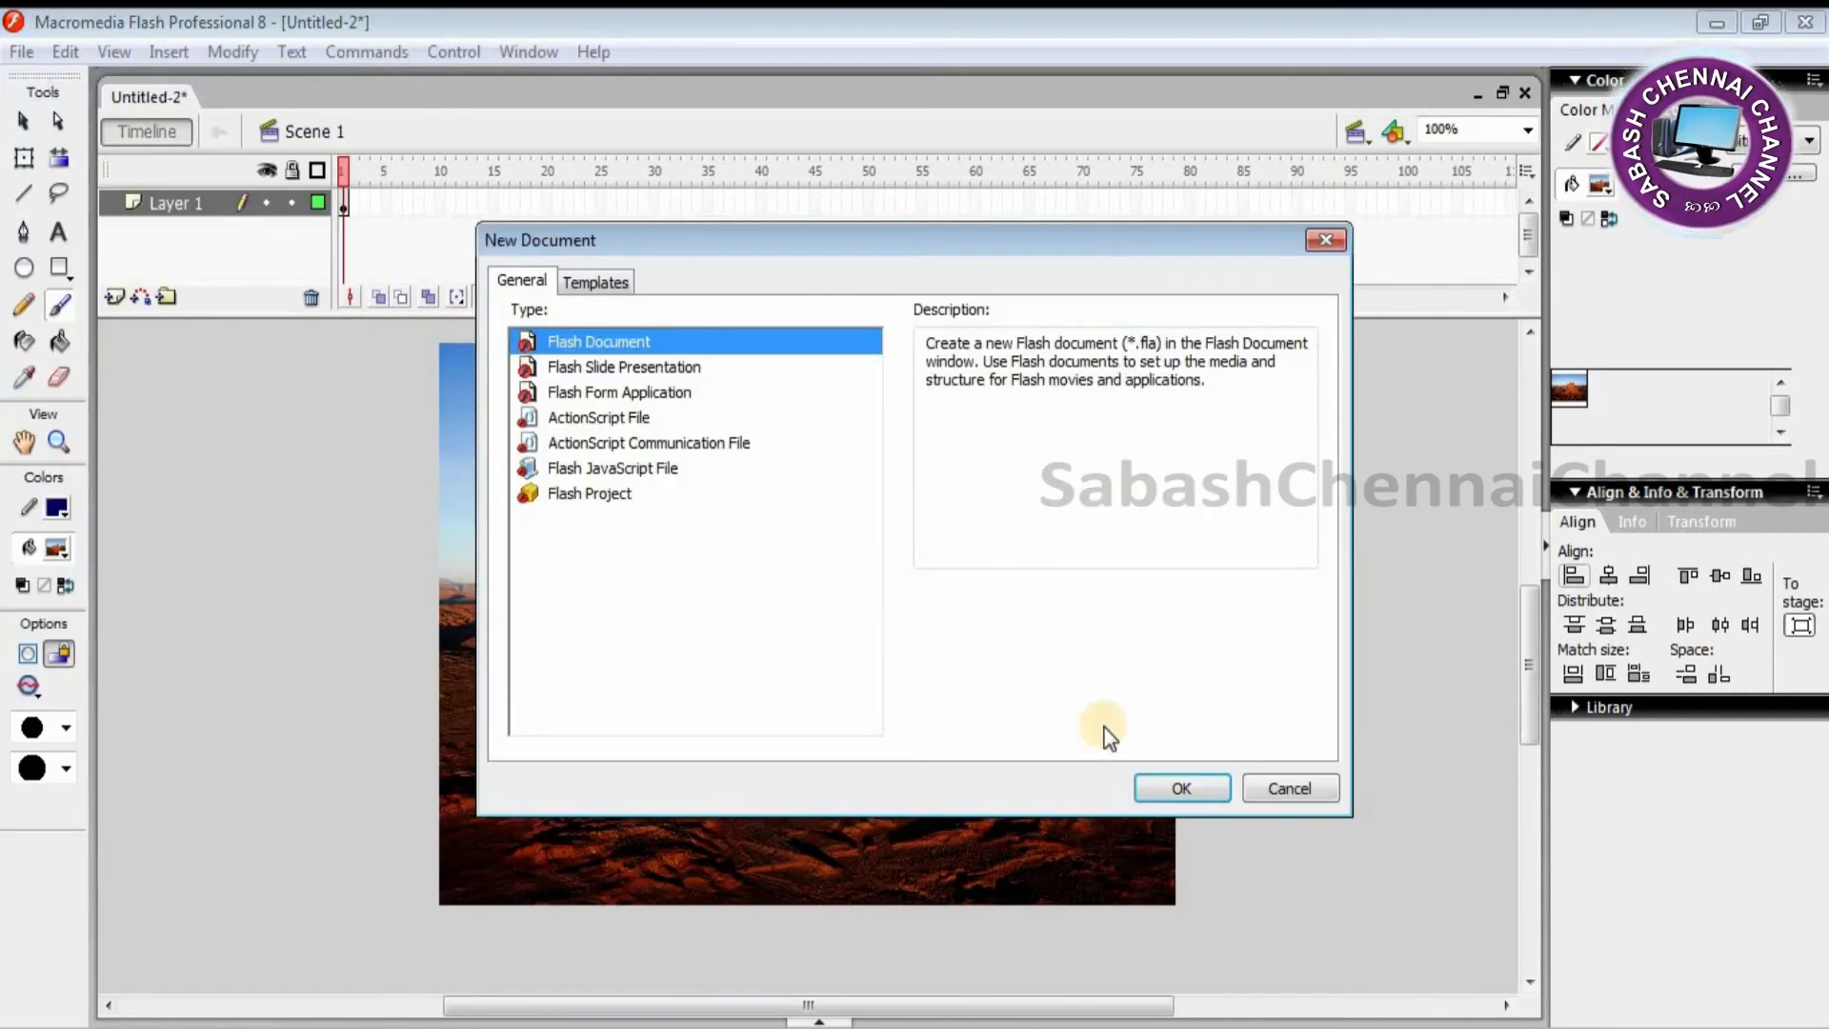
{"action": "left_click", "coordinate": [1215, 798]}
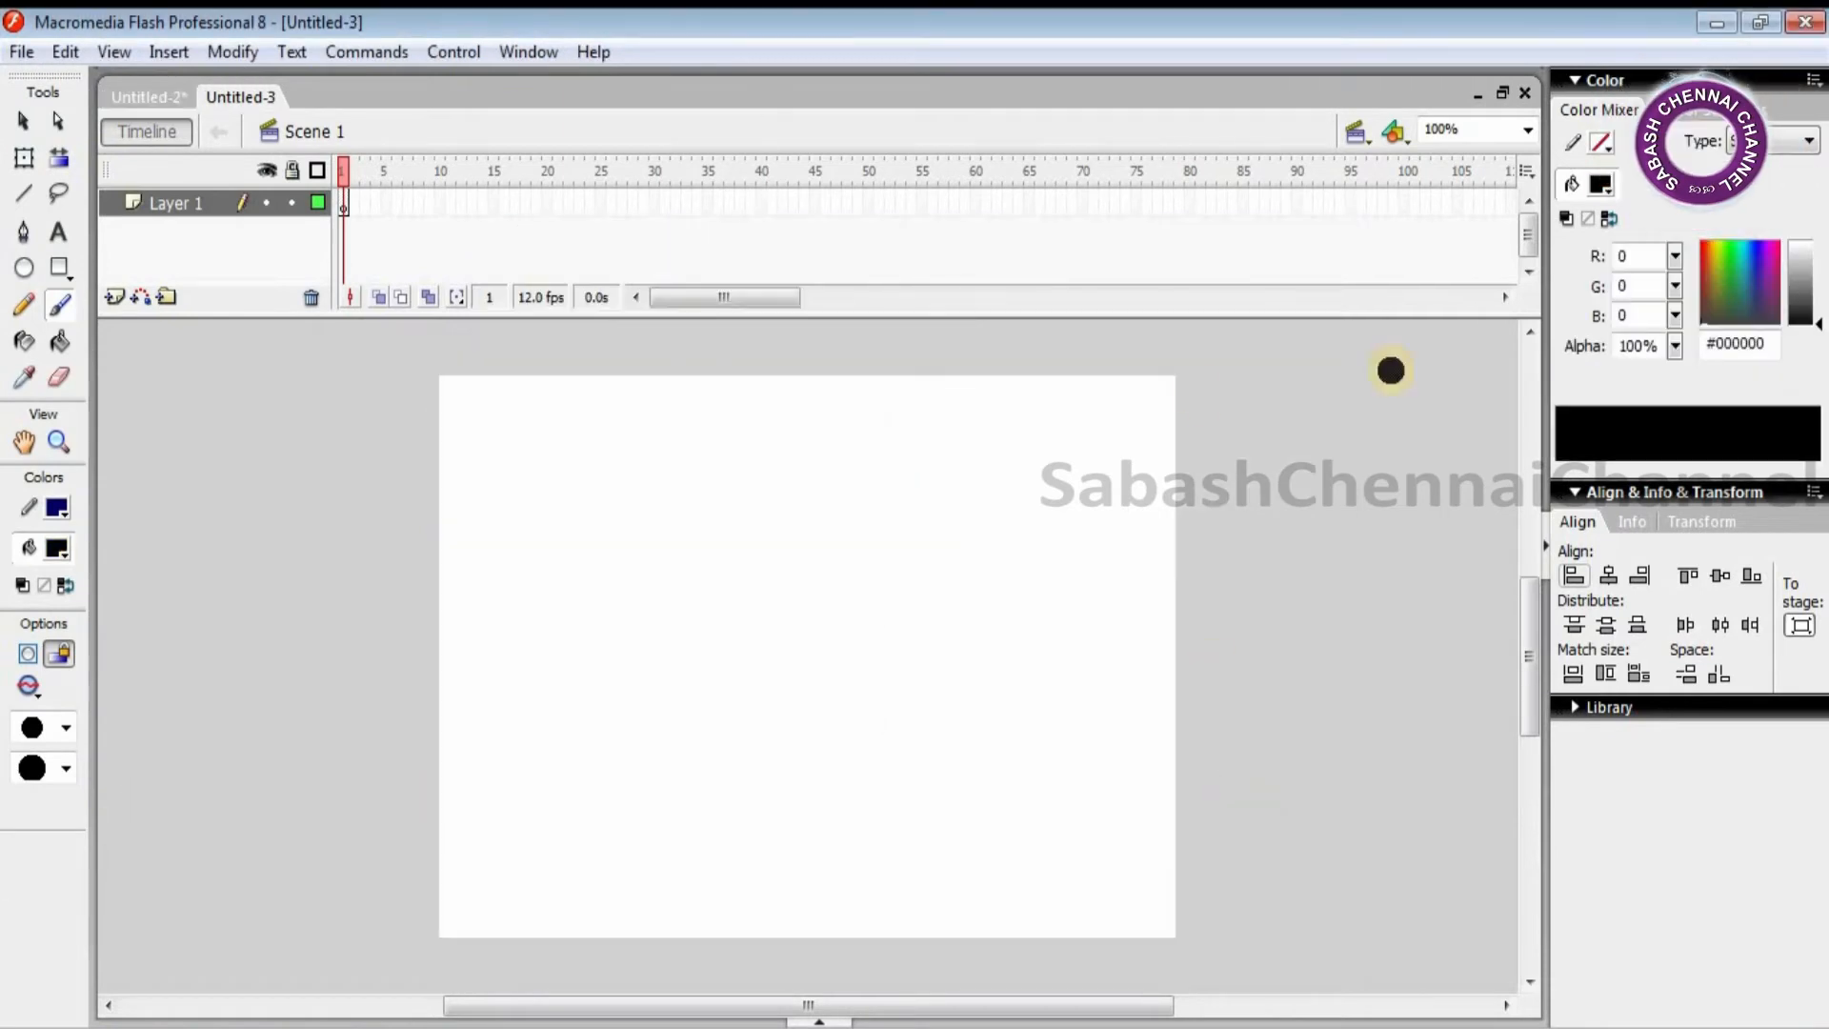
Step: Show the Untitled-2 library inside the new document
{"action": "left_click", "coordinate": [511, 53]}
{"action": "left_click", "coordinate": [511, 54]}
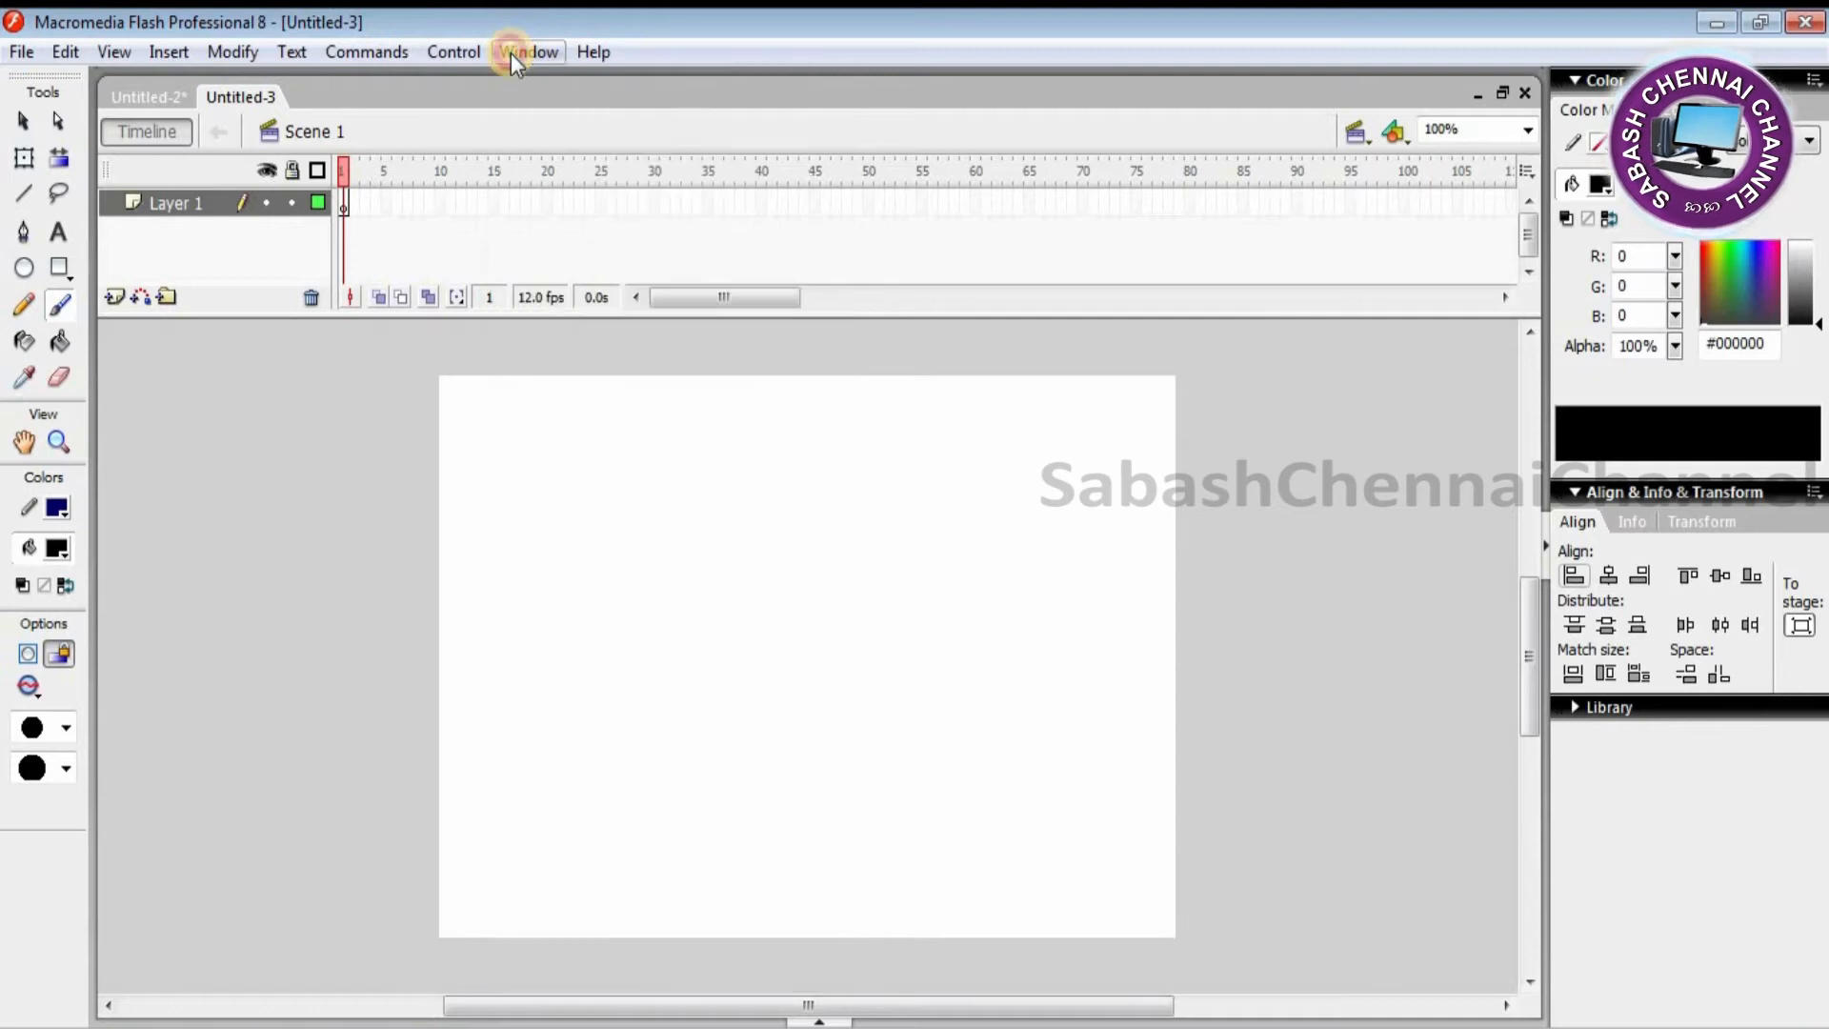
{"action": "left_click", "coordinate": [1578, 707]}
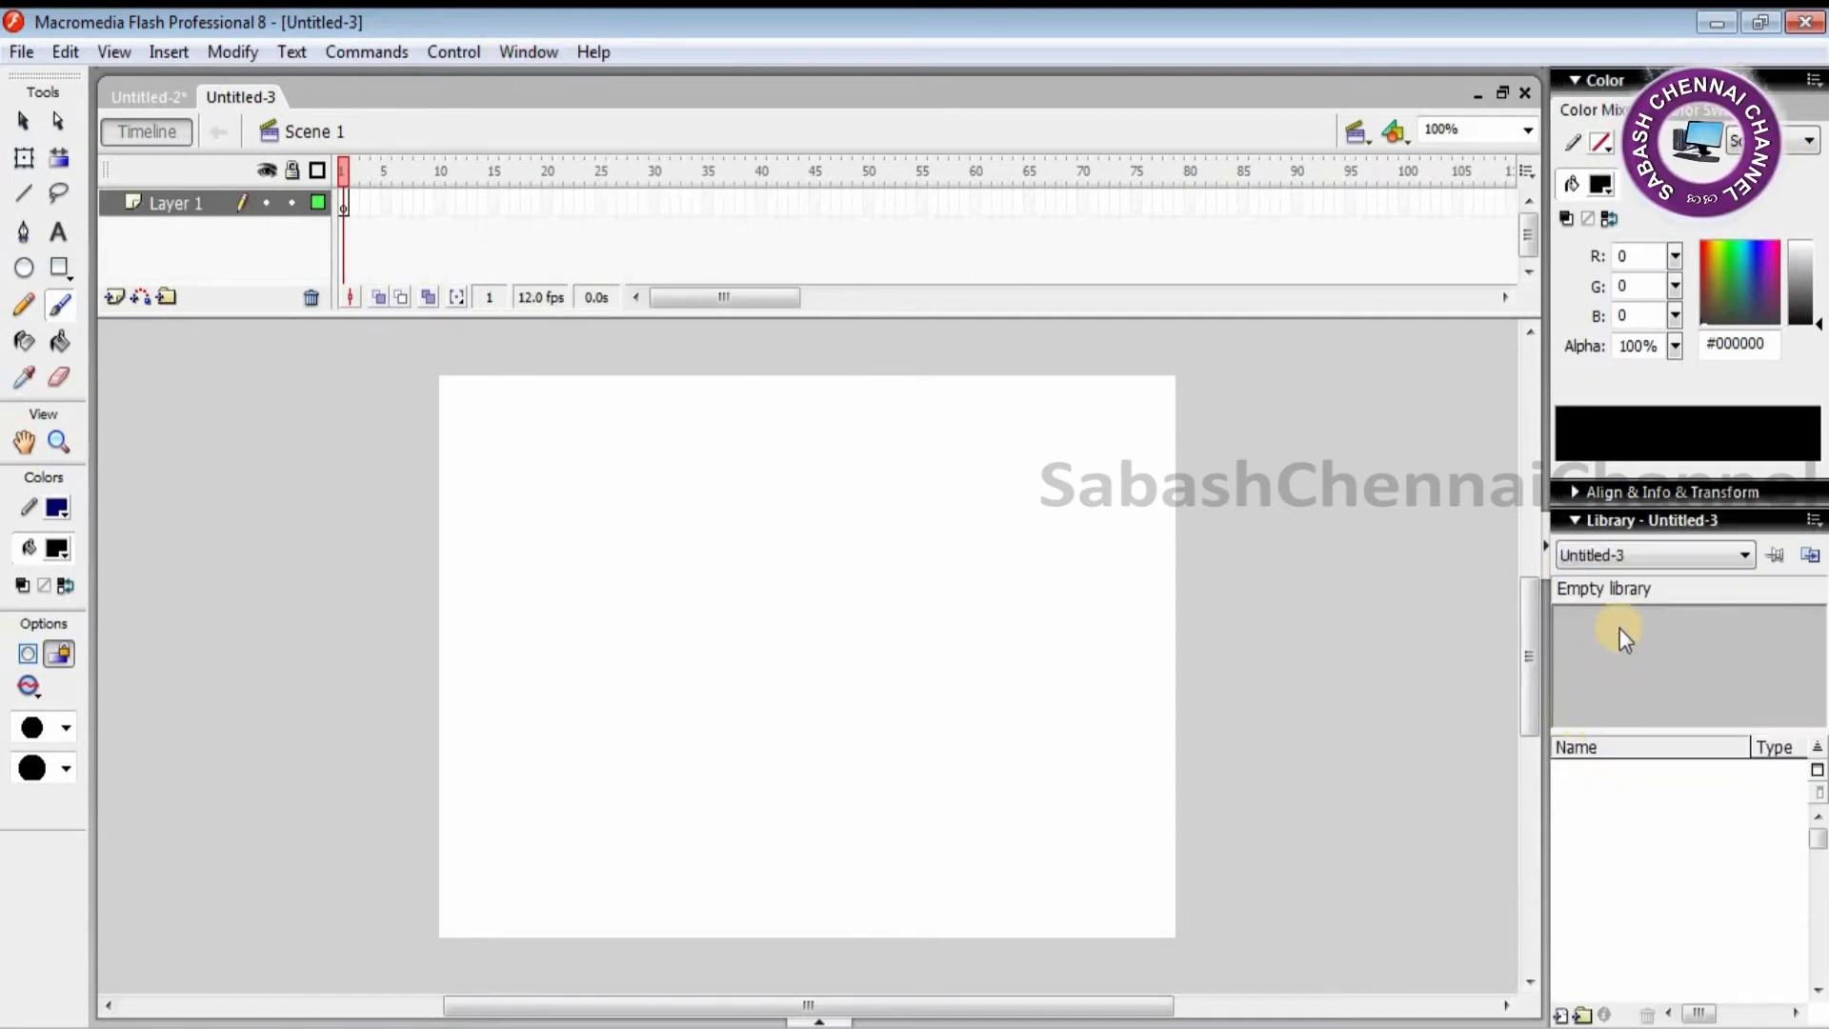
{"action": "left_click", "coordinate": [1728, 557]}
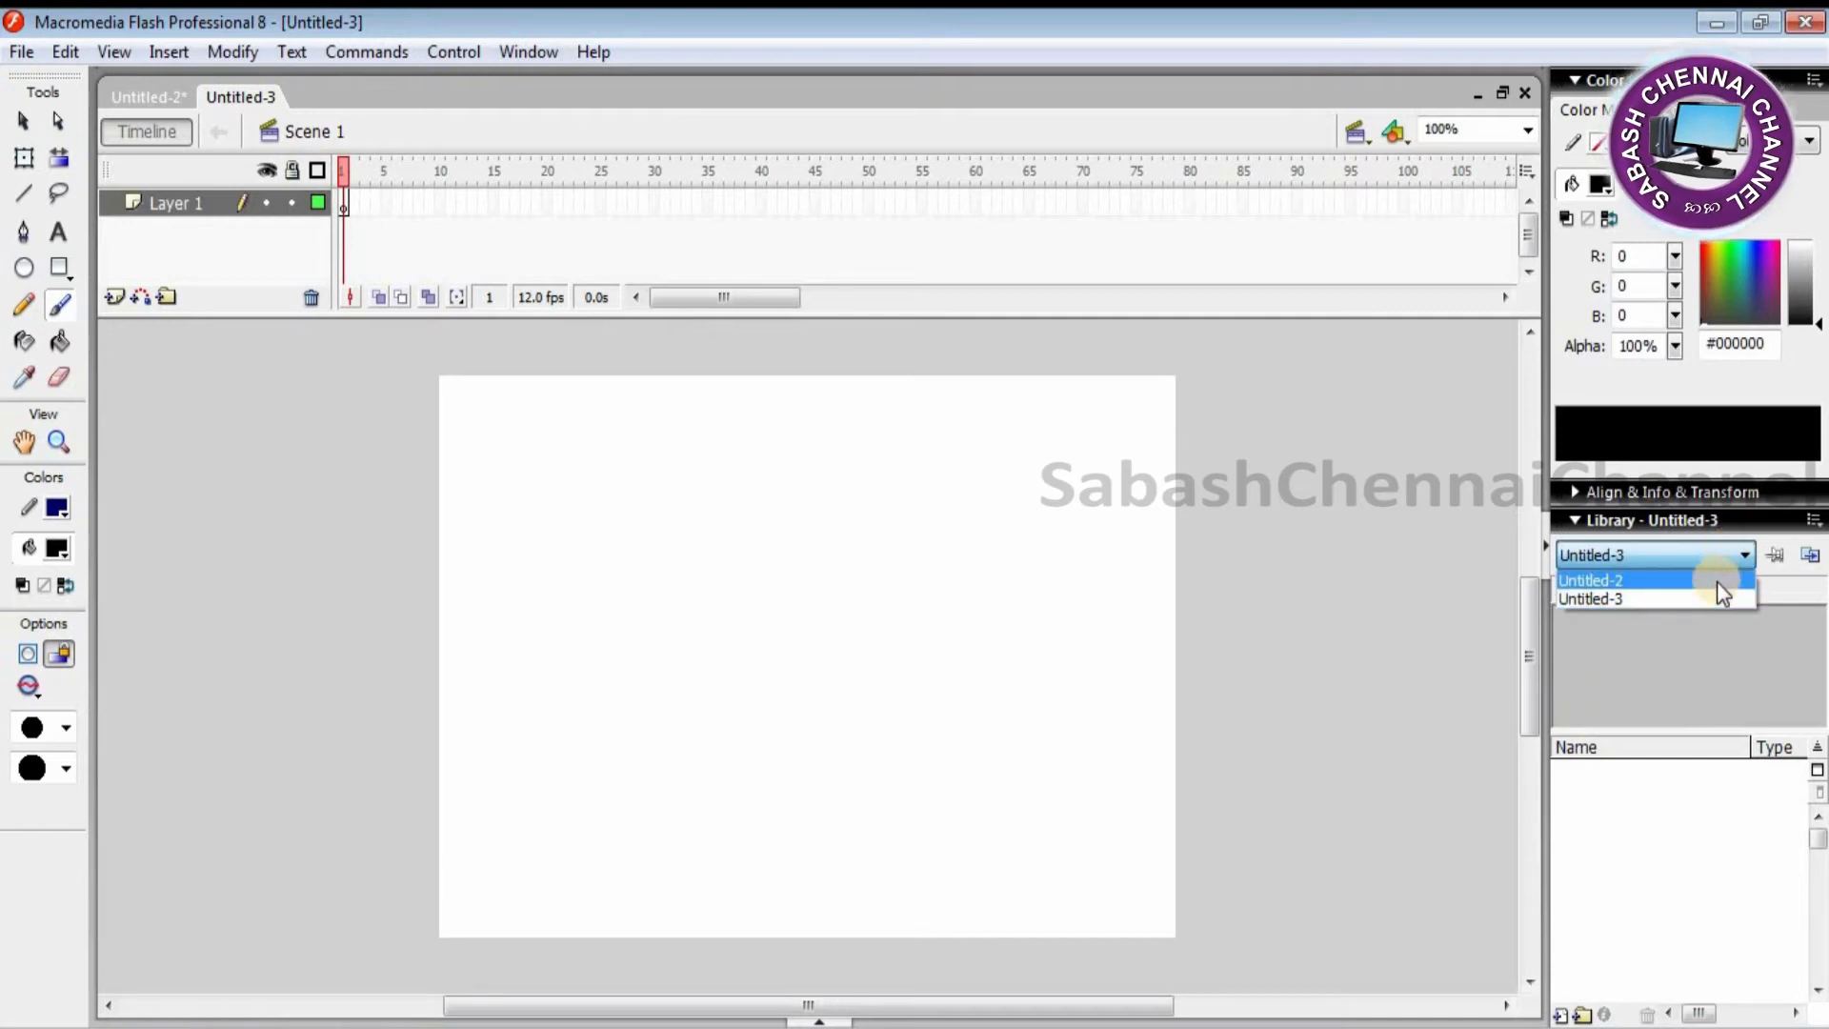
{"action": "left_click", "coordinate": [1717, 581]}
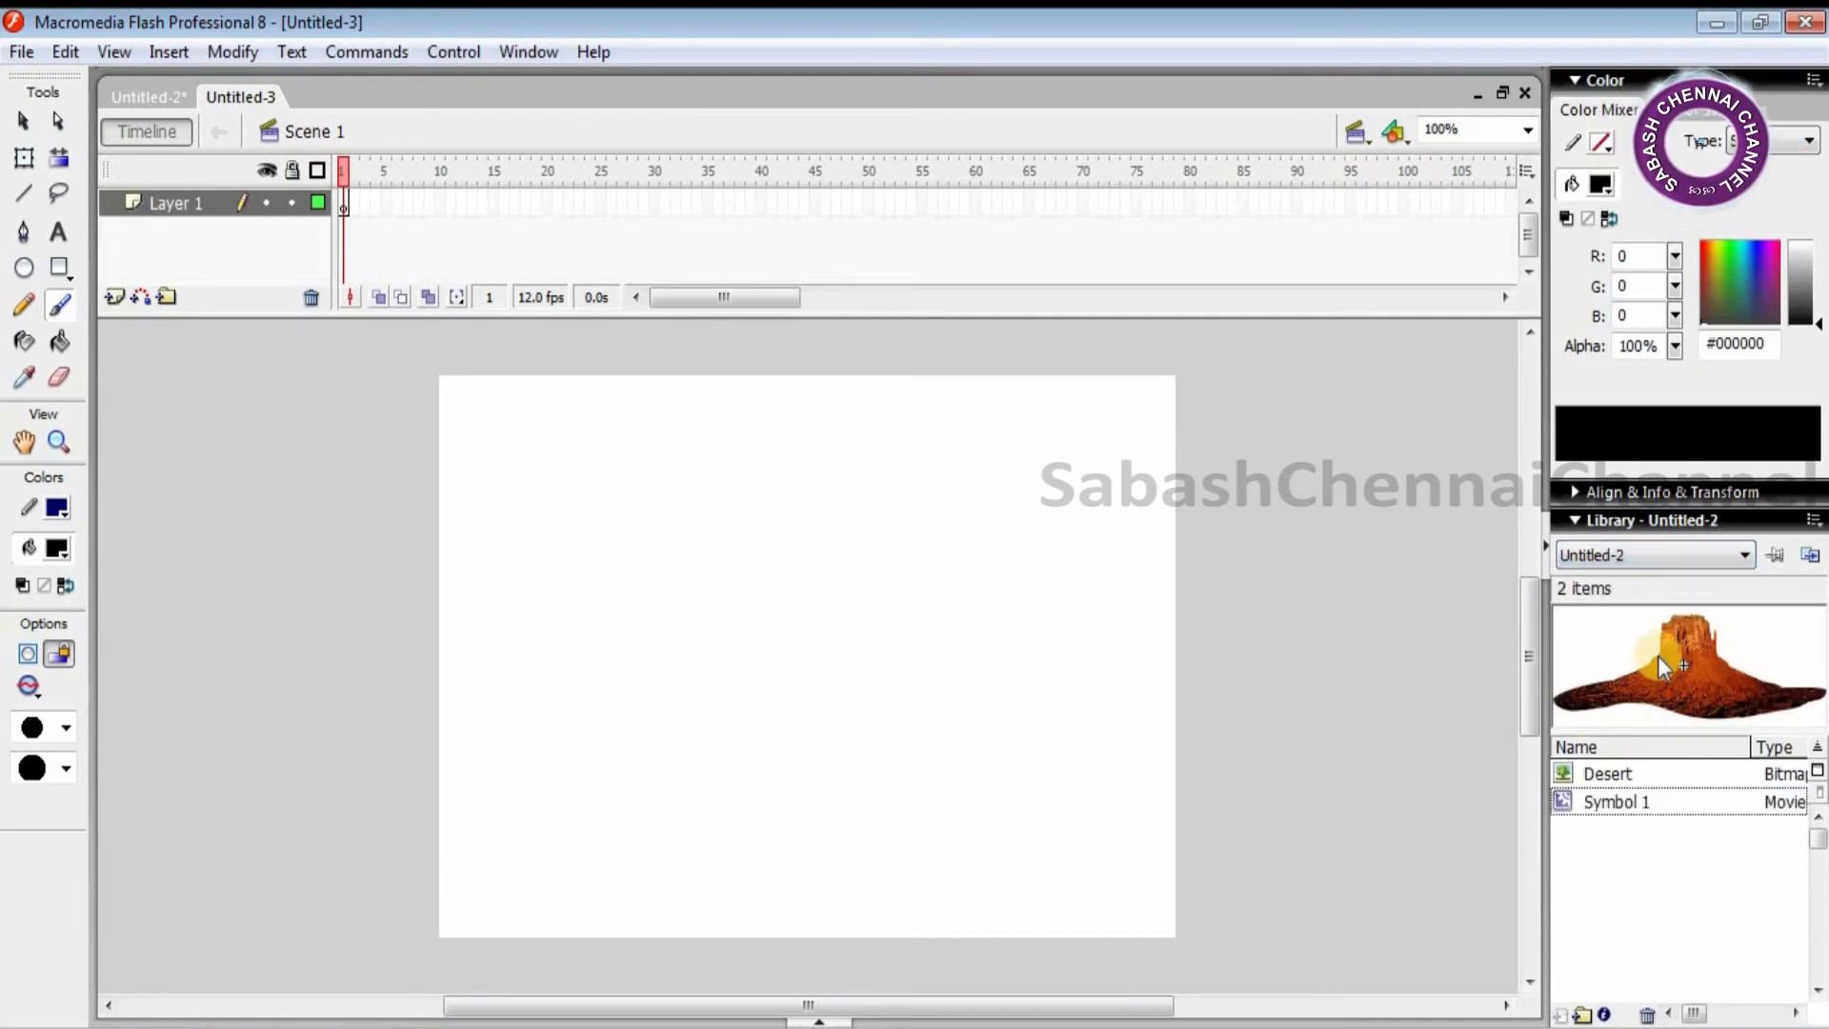
Step: Place the butte symbol on the stage, scale it to about half size, and move it toward the stage's left side
{"action": "left_click_drag", "start_coordinate": [1667, 700], "coordinate": [858, 673]}
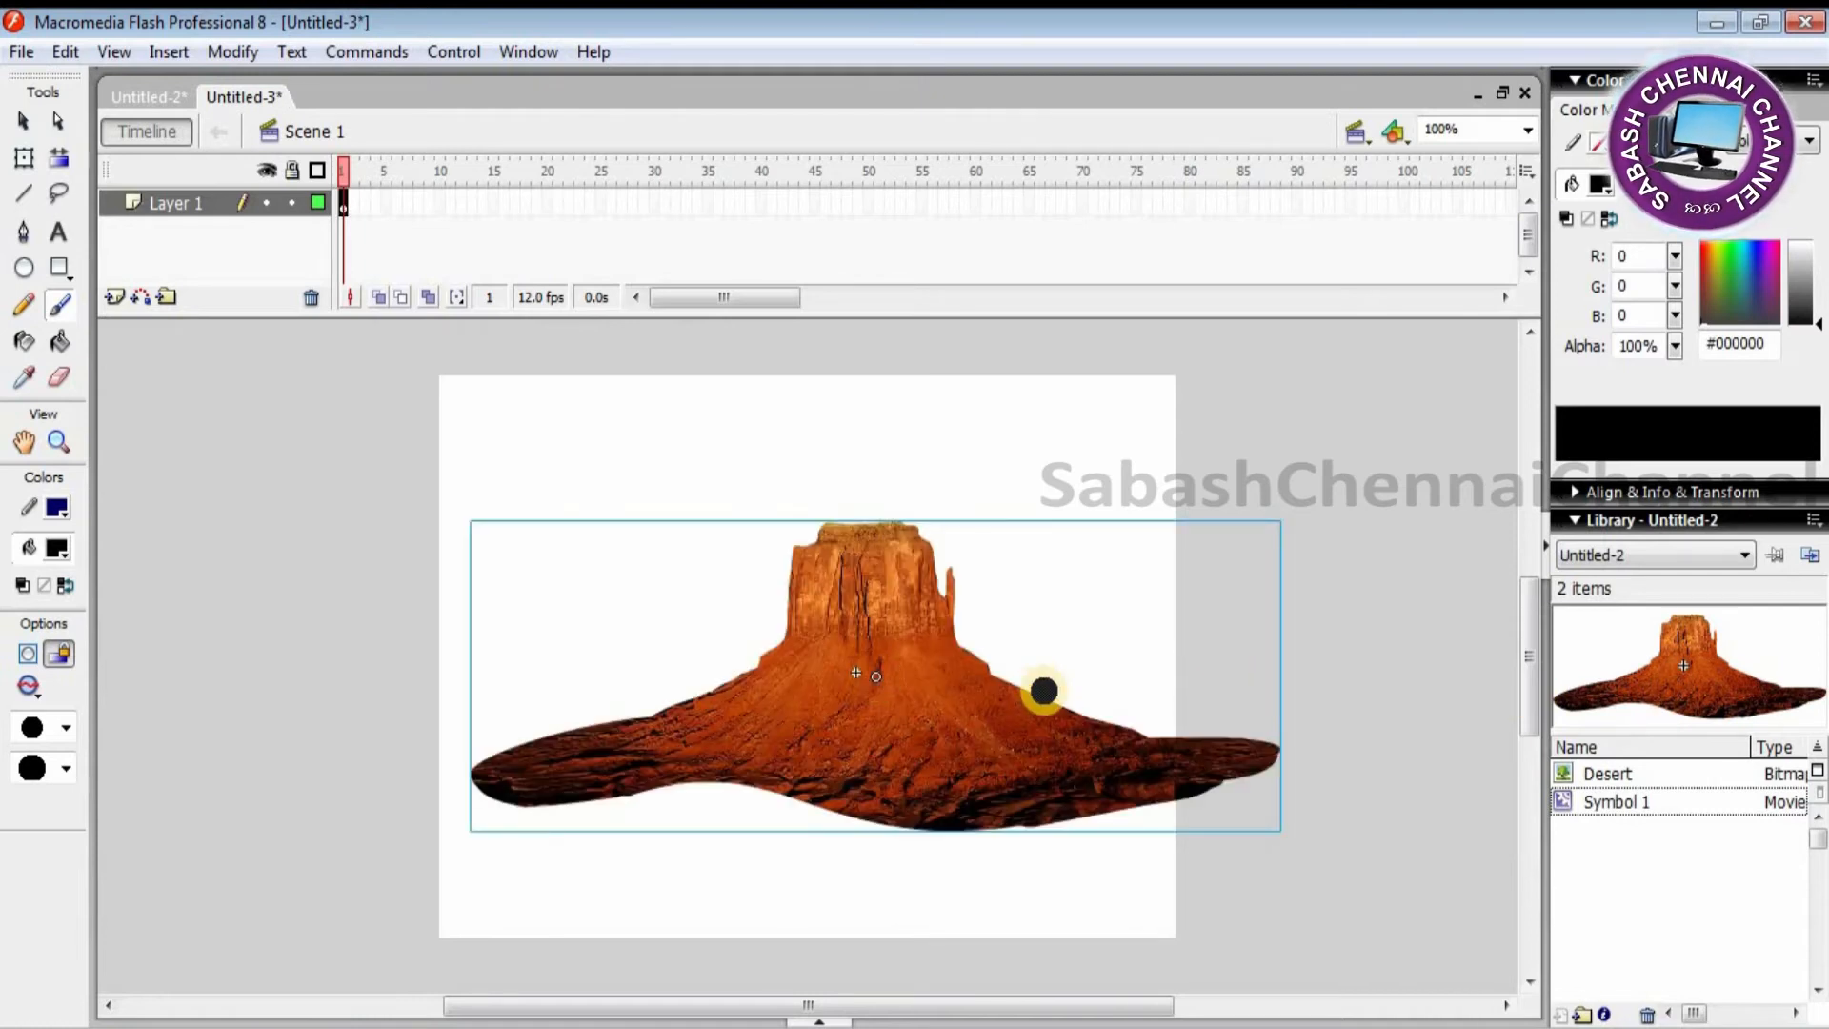
{"action": "left_click", "coordinate": [23, 158]}
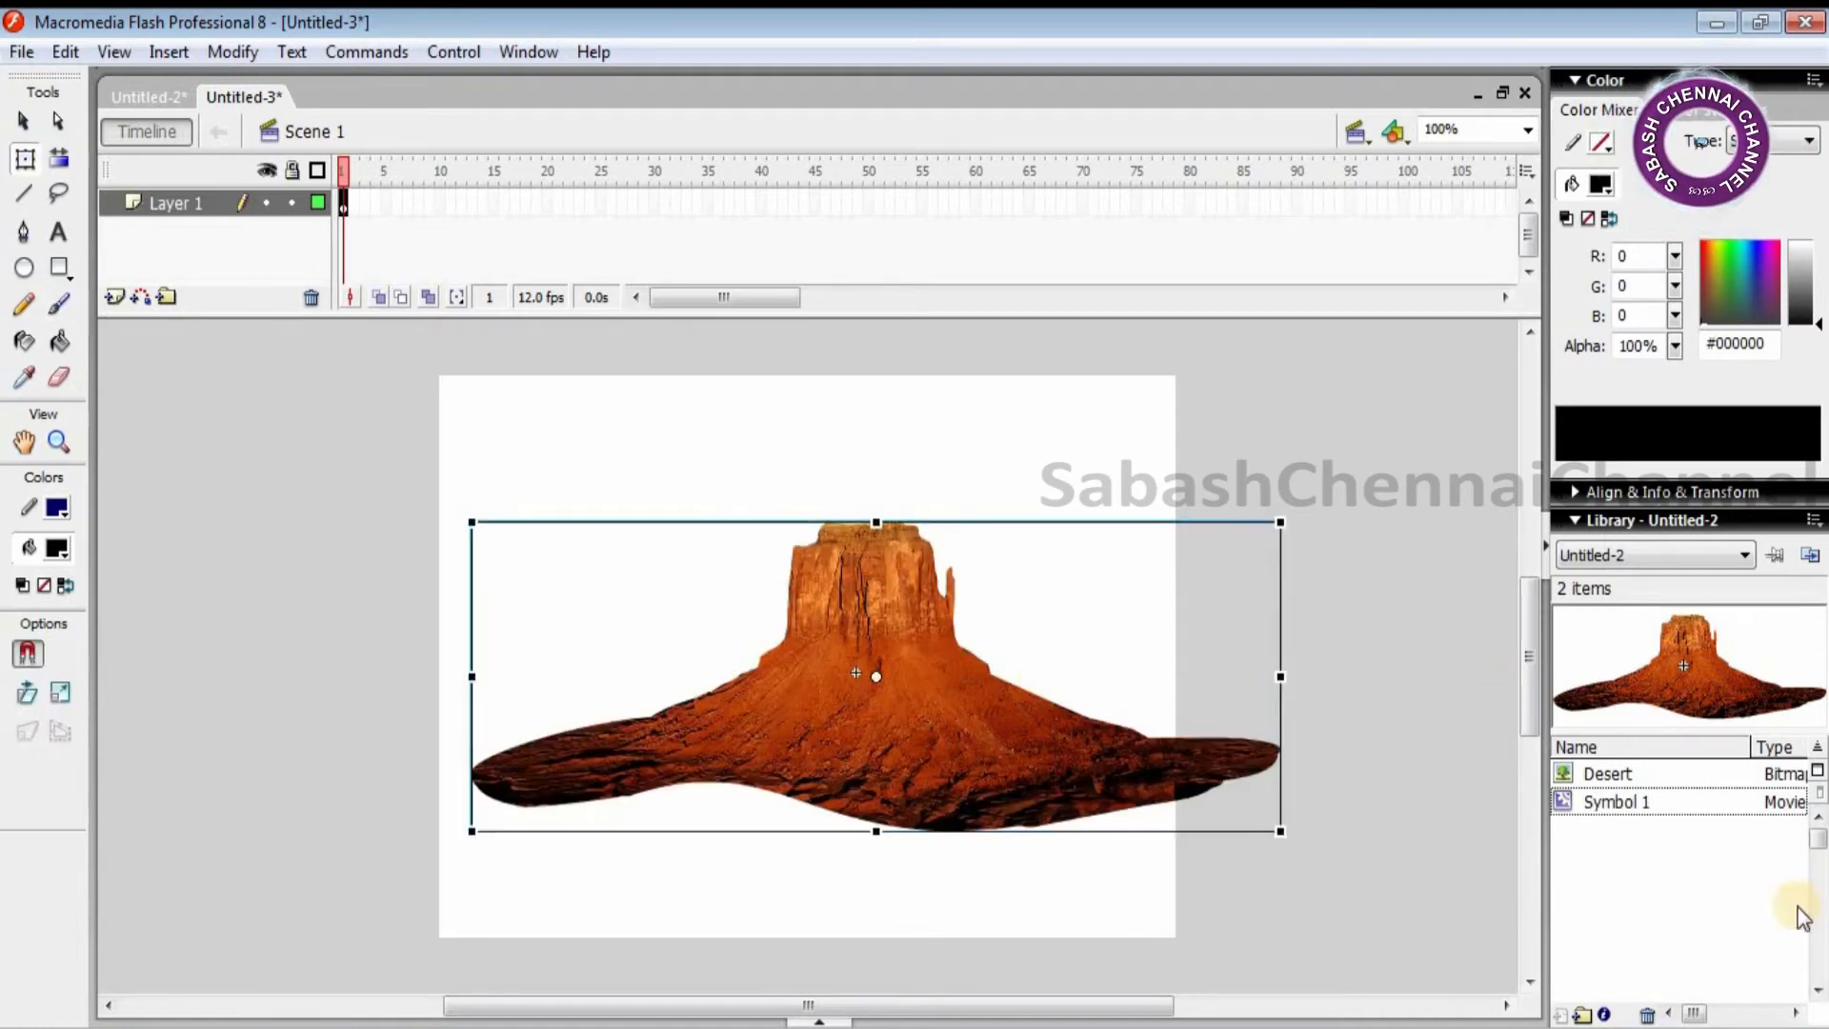
{"action": "left_click_drag", "start_coordinate": [1278, 830], "coordinate": [1070, 750]}
{"action": "left_click_drag", "start_coordinate": [940, 740], "coordinate": [649, 702]}
{"action": "left_click", "coordinate": [957, 777]}
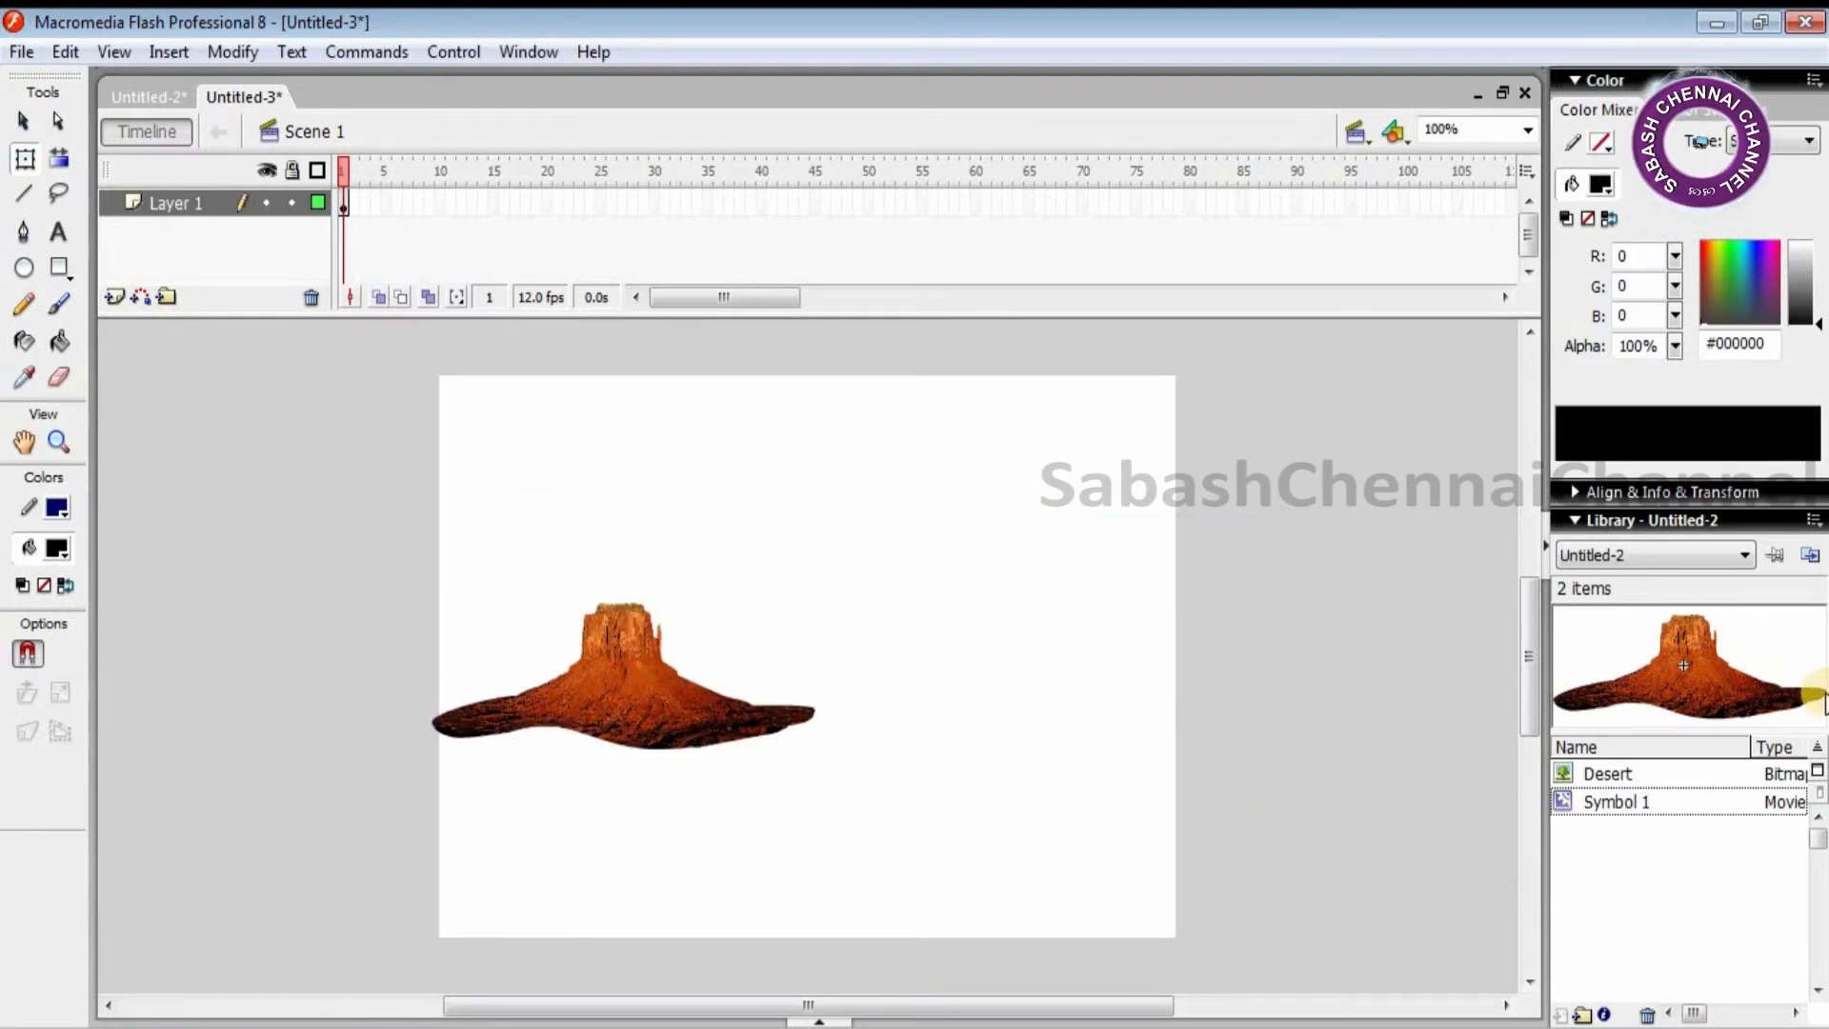
{"action": "left_click_drag", "start_coordinate": [1716, 694], "coordinate": [935, 676]}
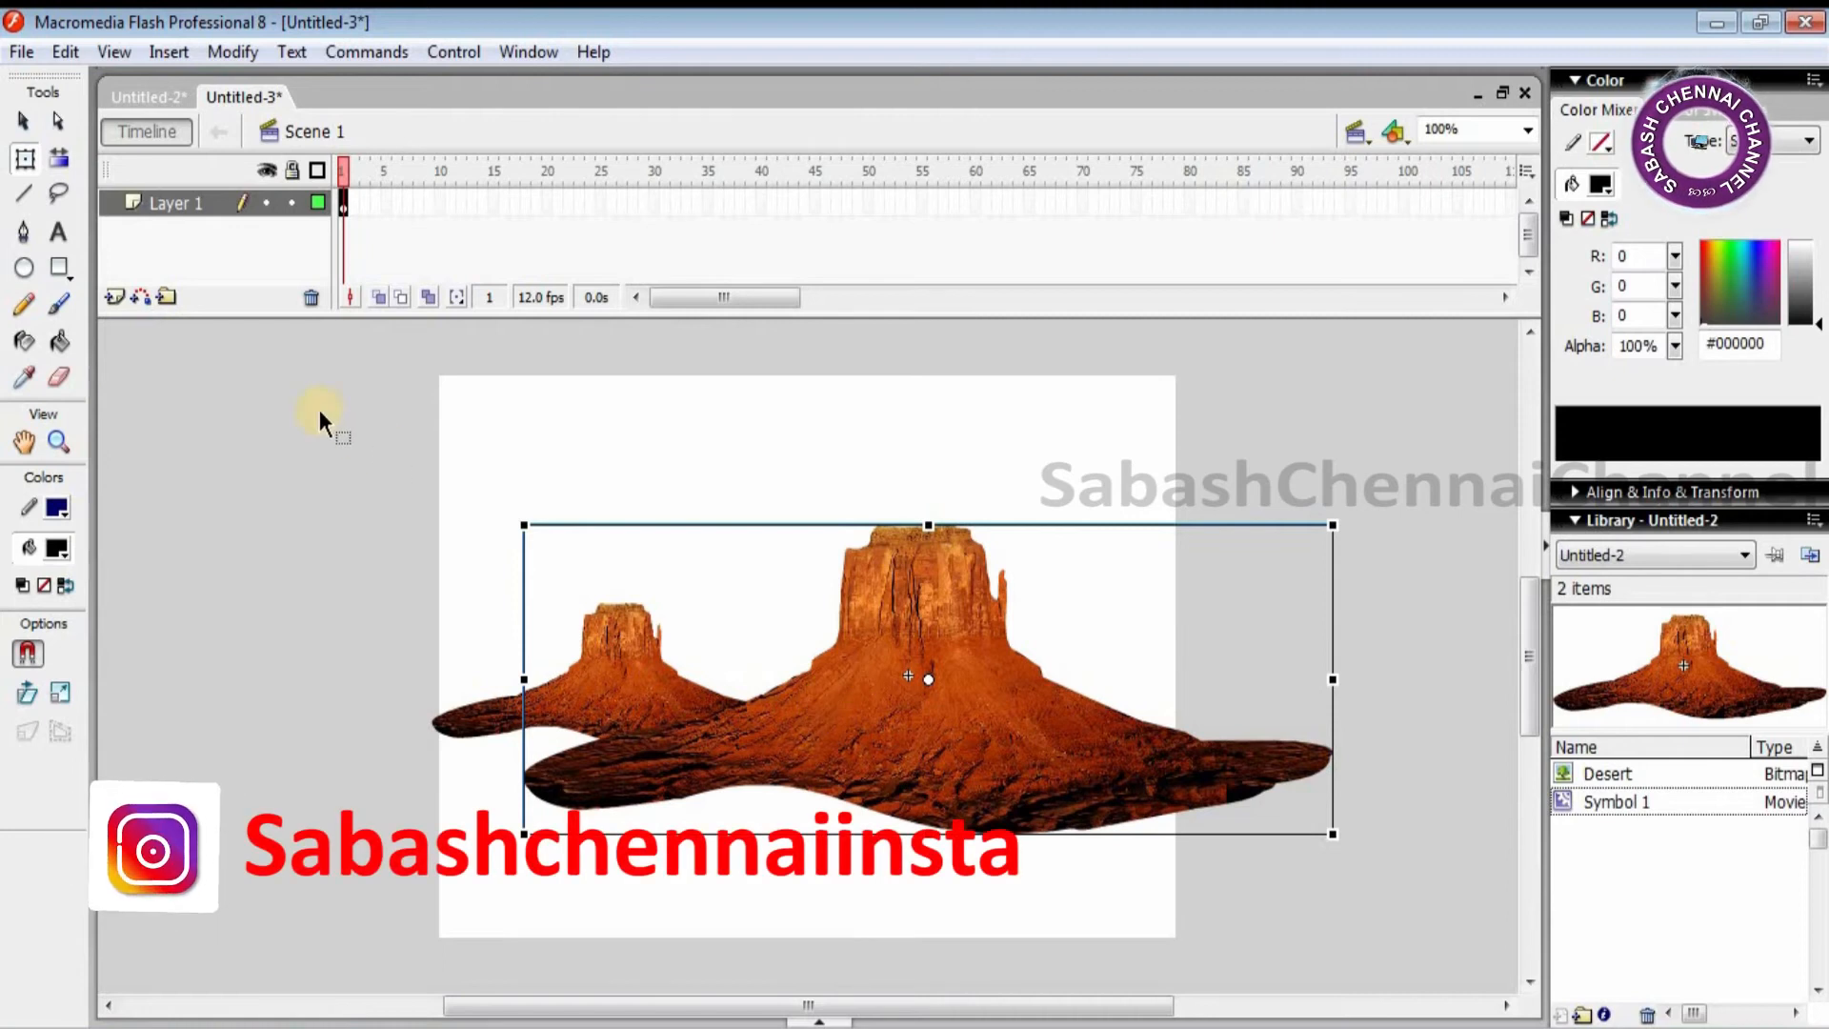
{"action": "left_click_drag", "start_coordinate": [524, 522], "coordinate": [424, 508]}
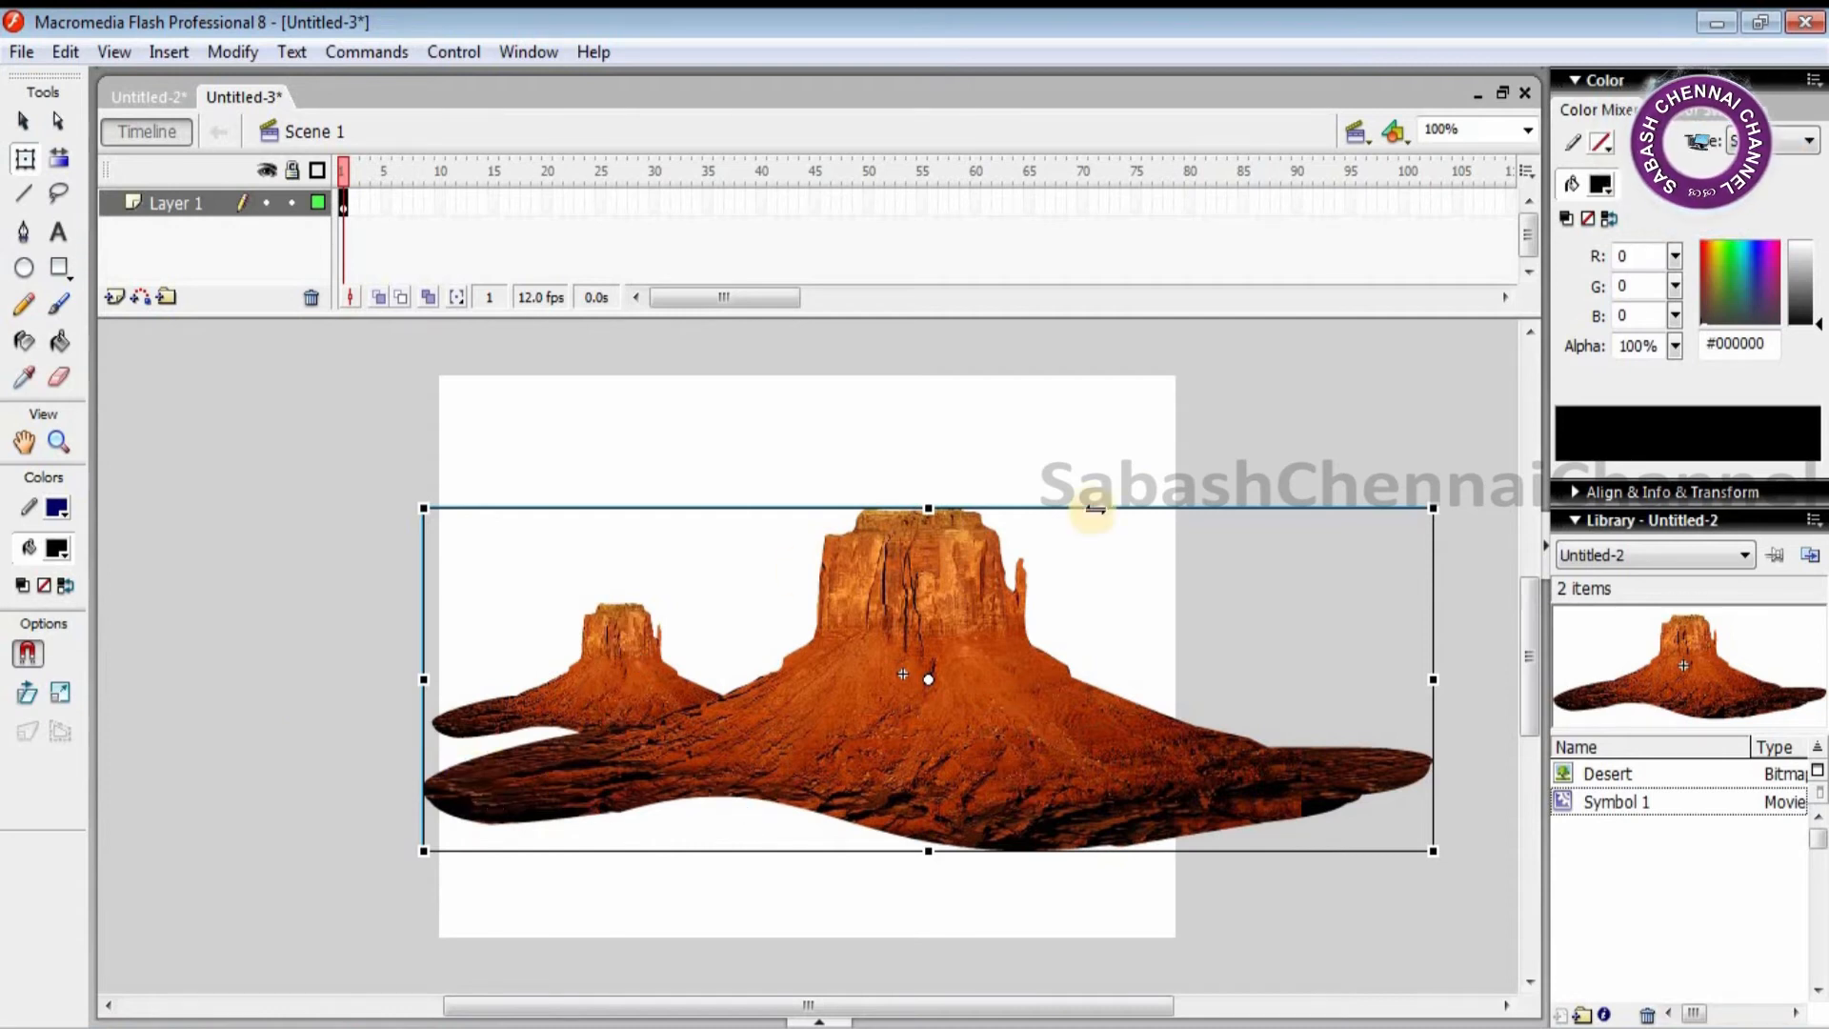
{"action": "key", "text": "ctrl+z"}
{"action": "key", "text": "ctrl+z"}
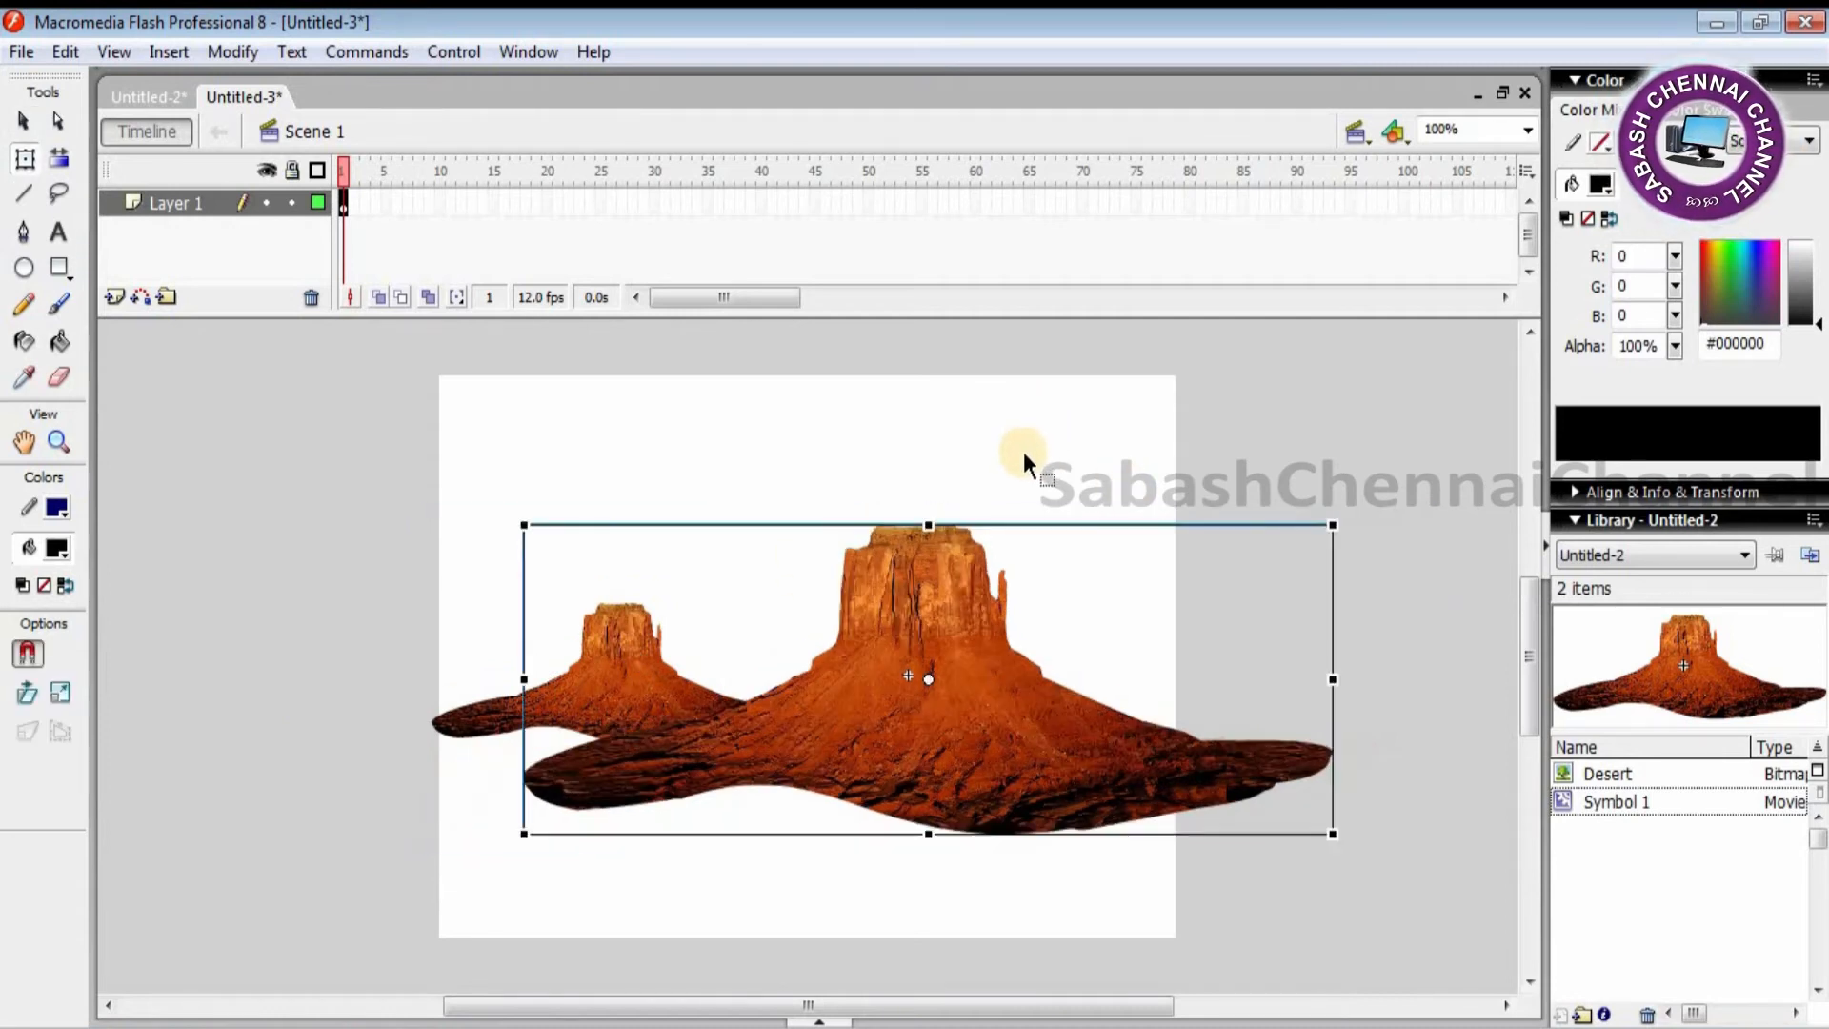
Step: Enlarge the small butte slightly in height and width so its base extends past the stage's left edge
{"action": "left_click", "coordinate": [594, 720]}
{"action": "left_click", "coordinate": [700, 677]}
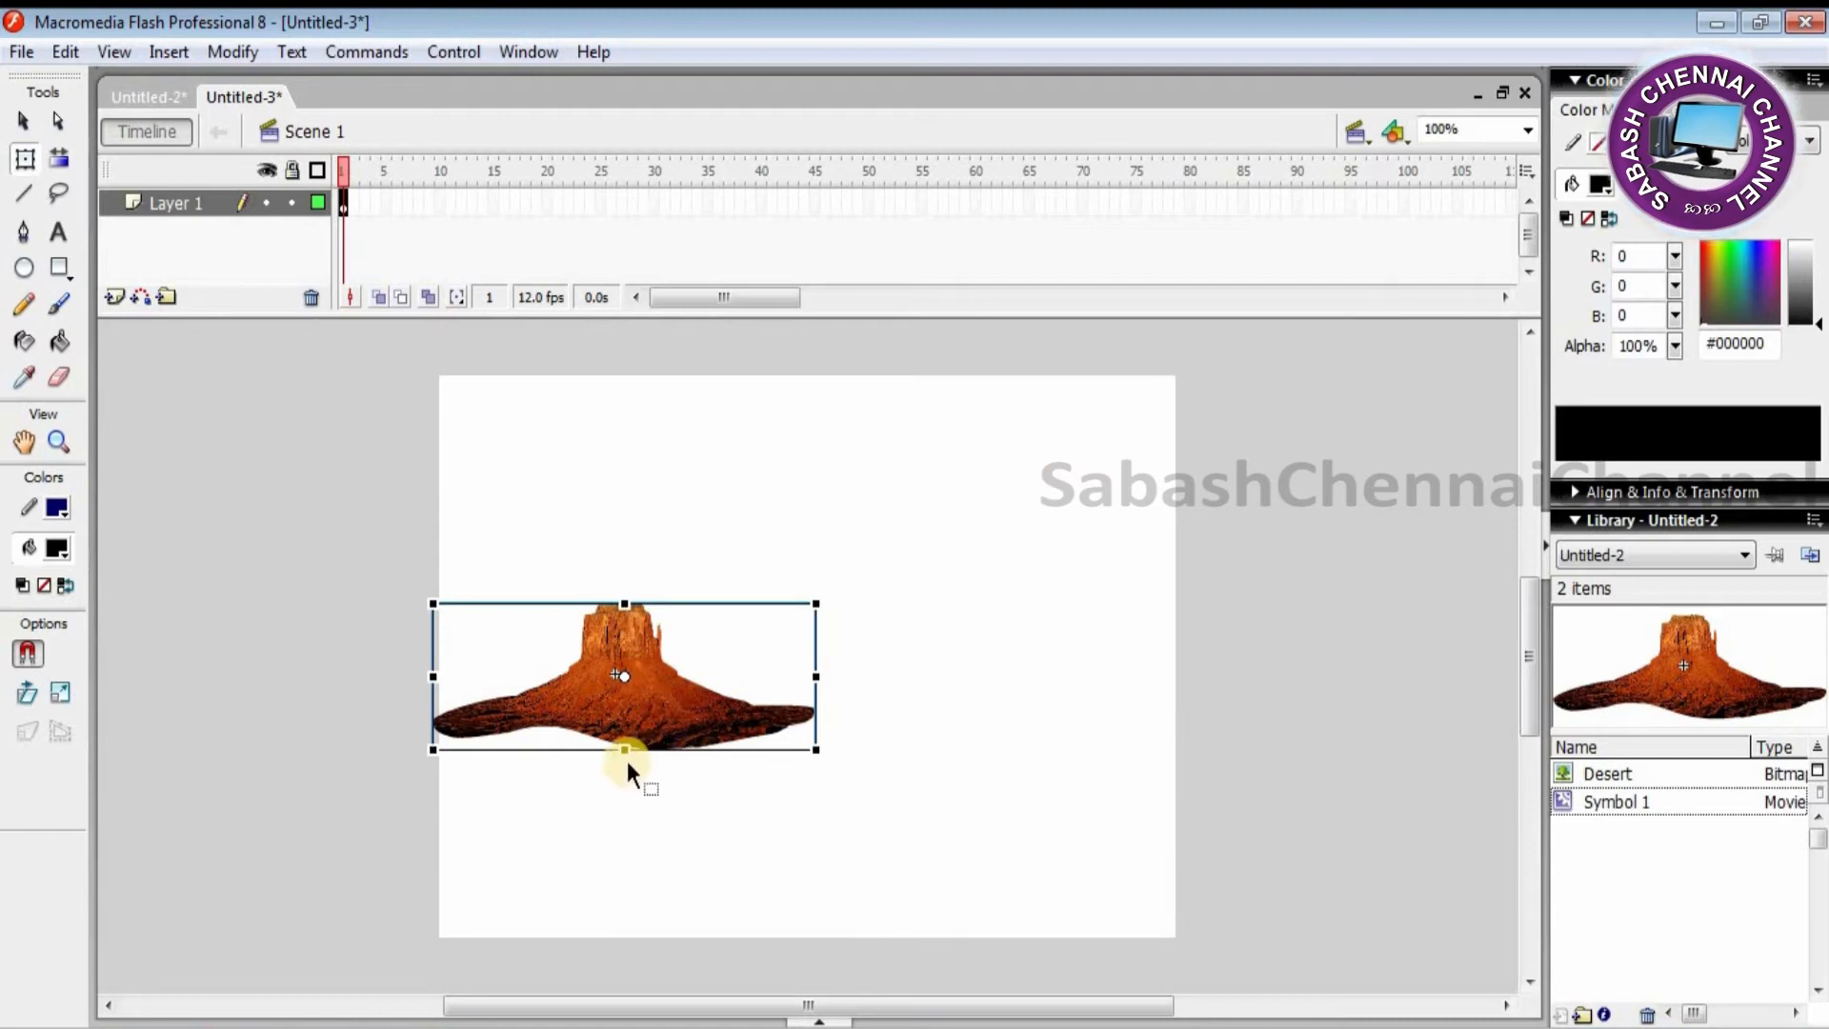
{"action": "left_click_drag", "start_coordinate": [625, 744], "coordinate": [625, 773]}
{"action": "left_click_drag", "start_coordinate": [825, 683], "coordinate": [886, 680]}
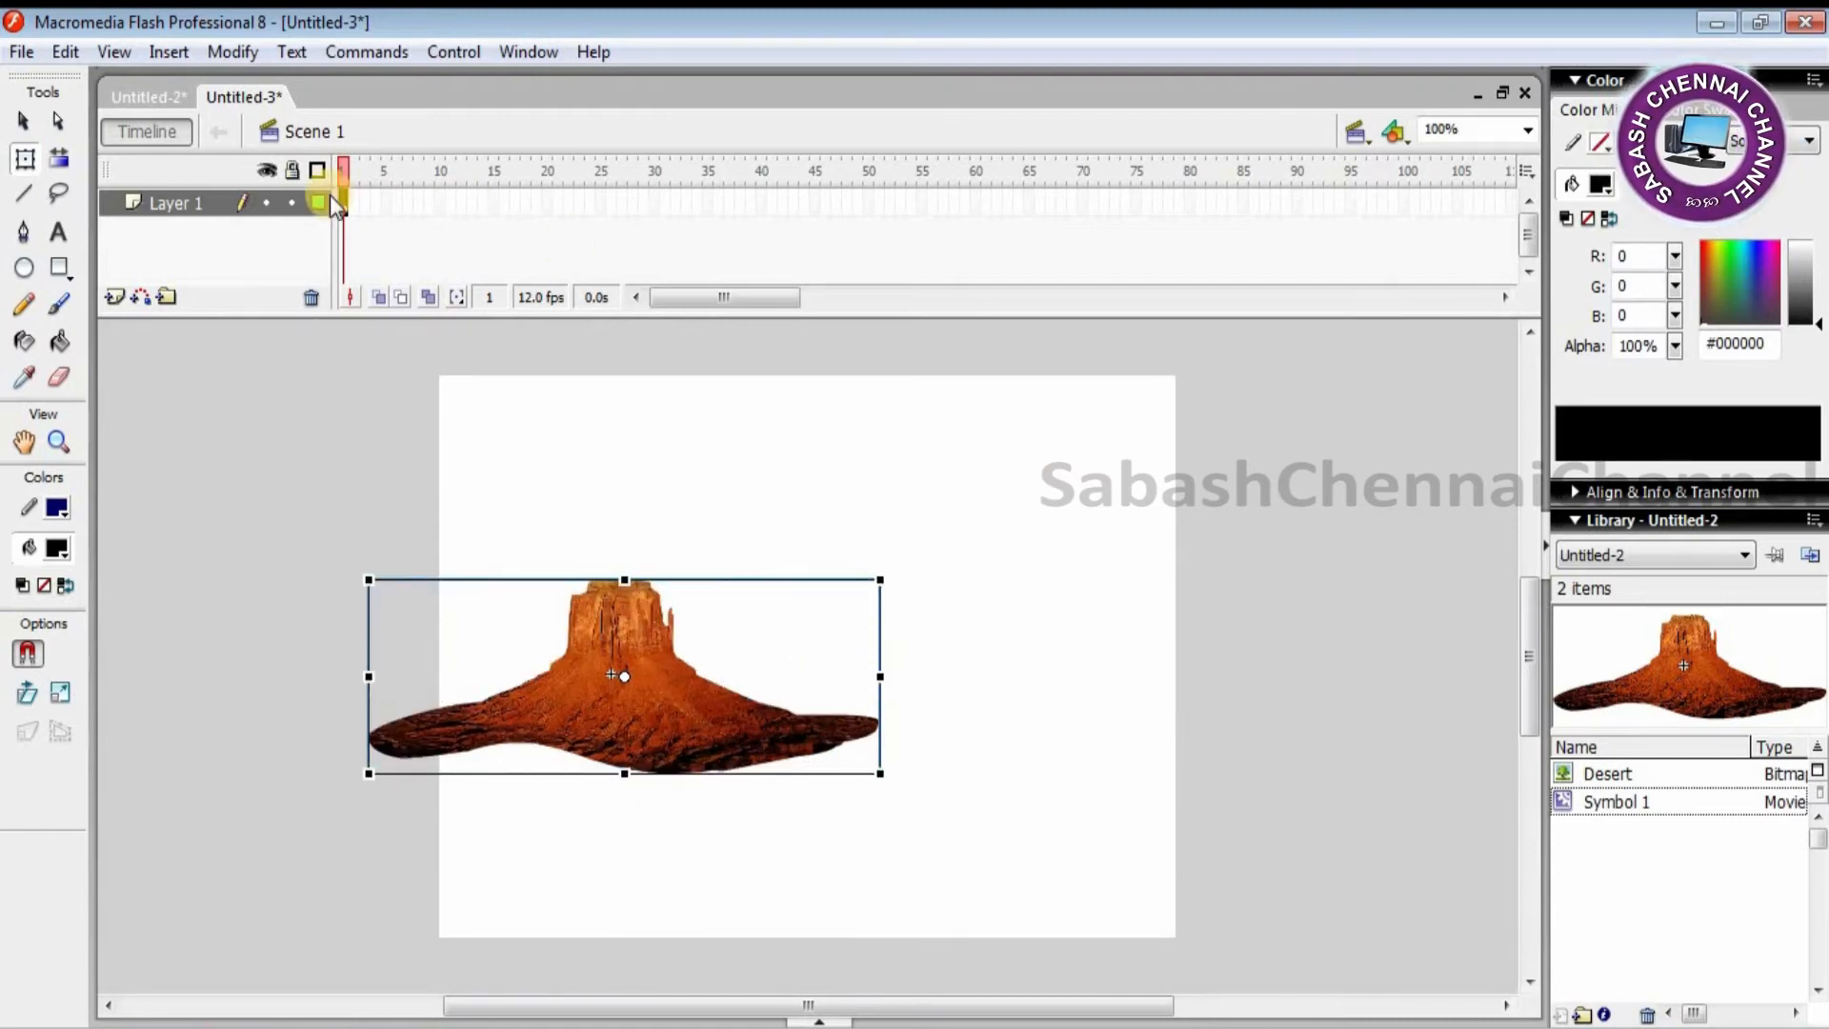
Step: With Layer 1 locked, add a new layer and place a second, larger butte instance in front of the first, stretching it slightly taller
{"action": "left_click", "coordinate": [114, 298]}
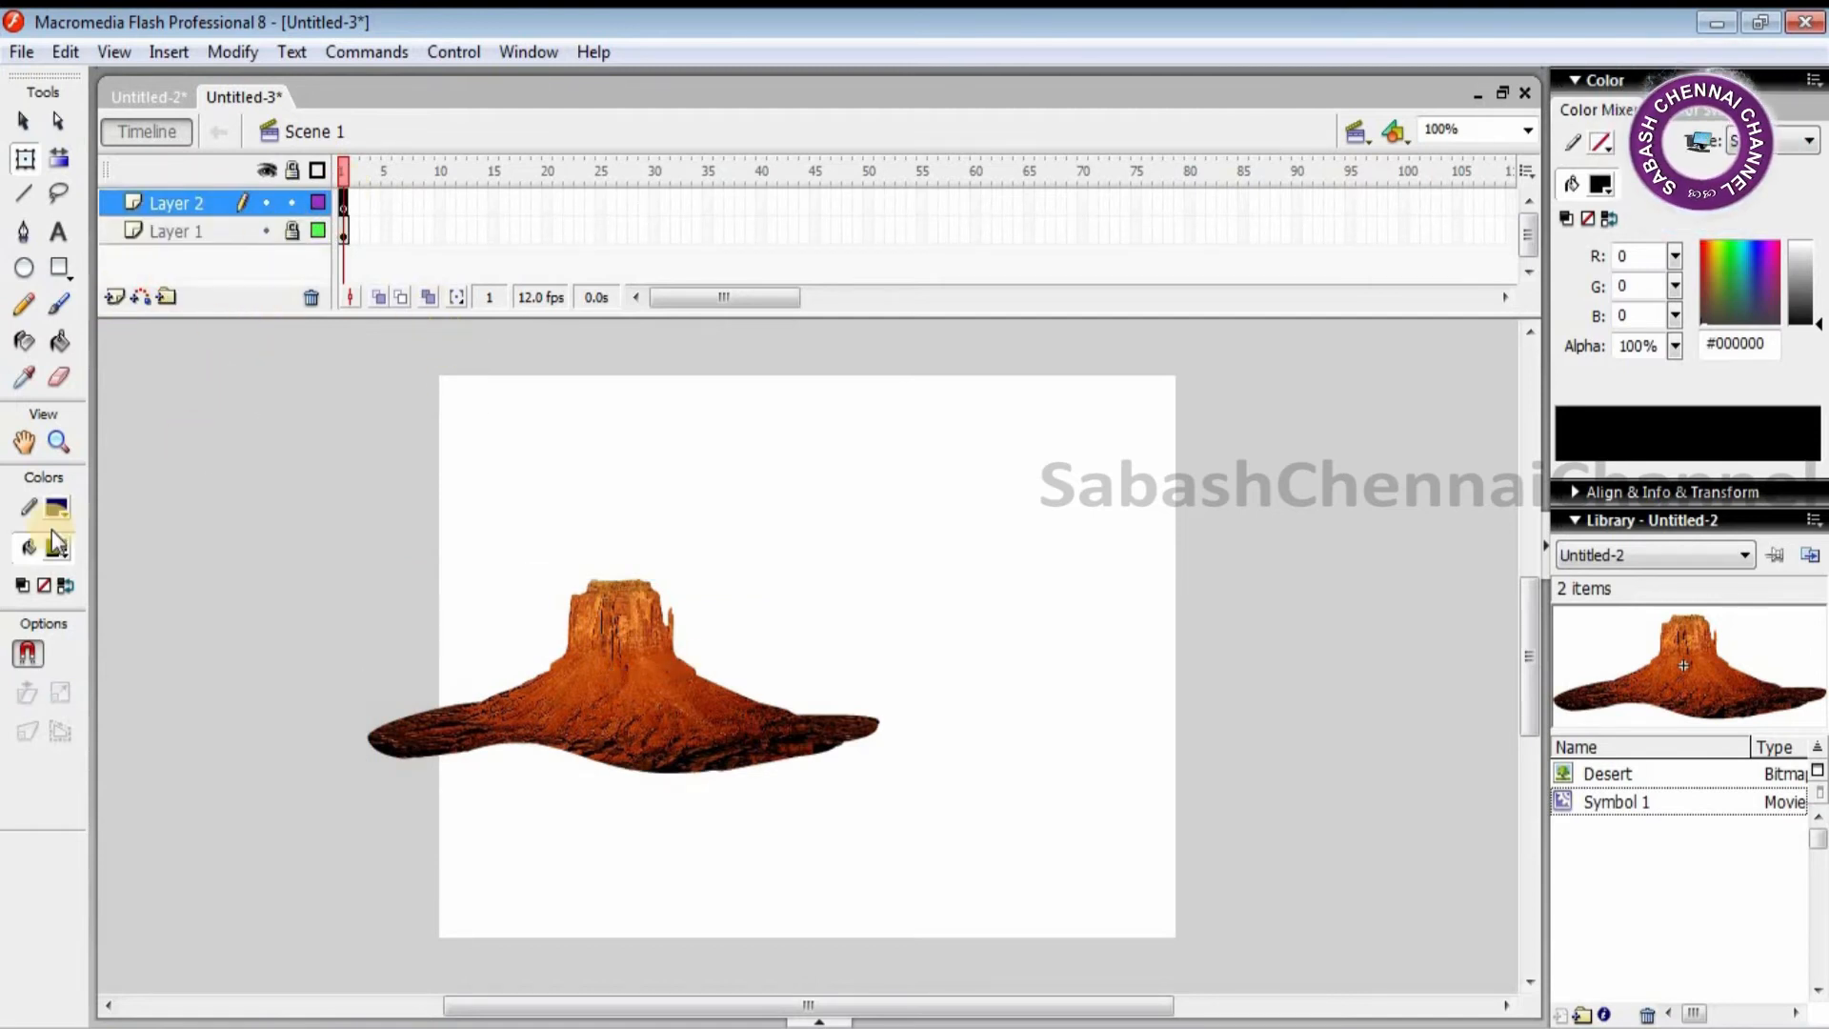
{"action": "left_click_drag", "start_coordinate": [1705, 672], "coordinate": [799, 708]}
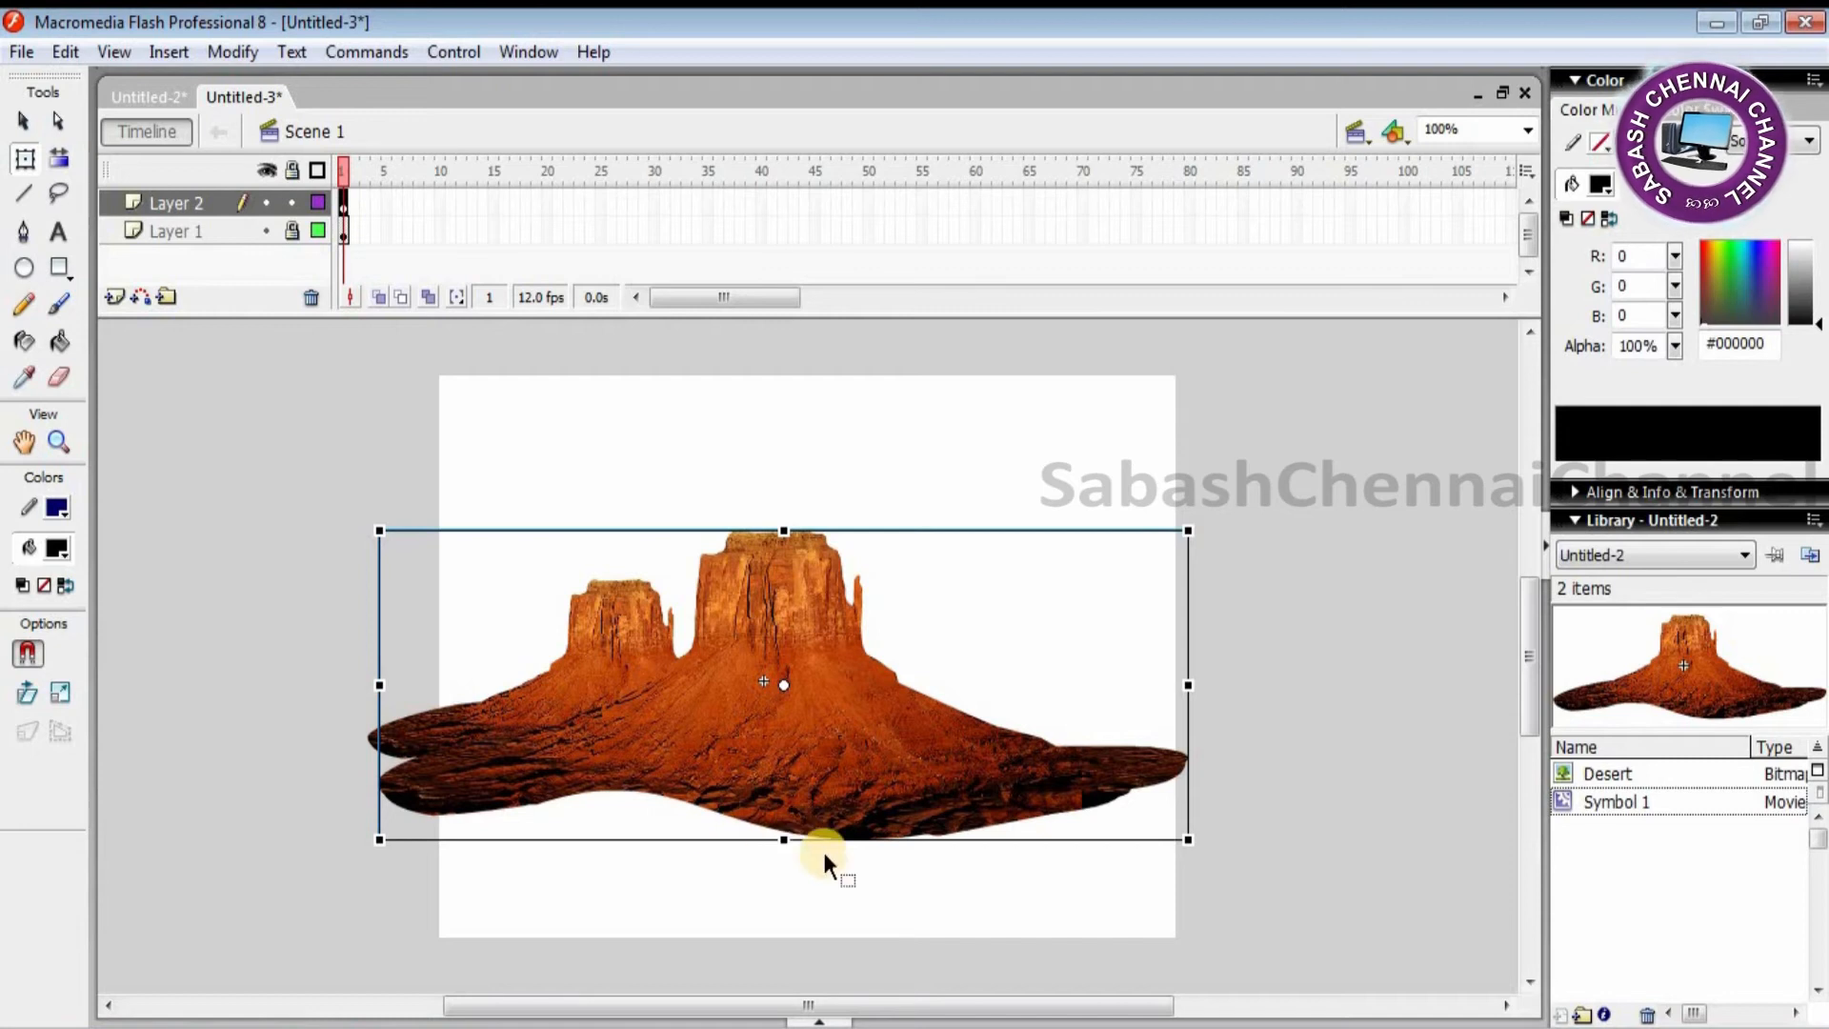
{"action": "left_click_drag", "start_coordinate": [786, 841], "coordinate": [786, 847]}
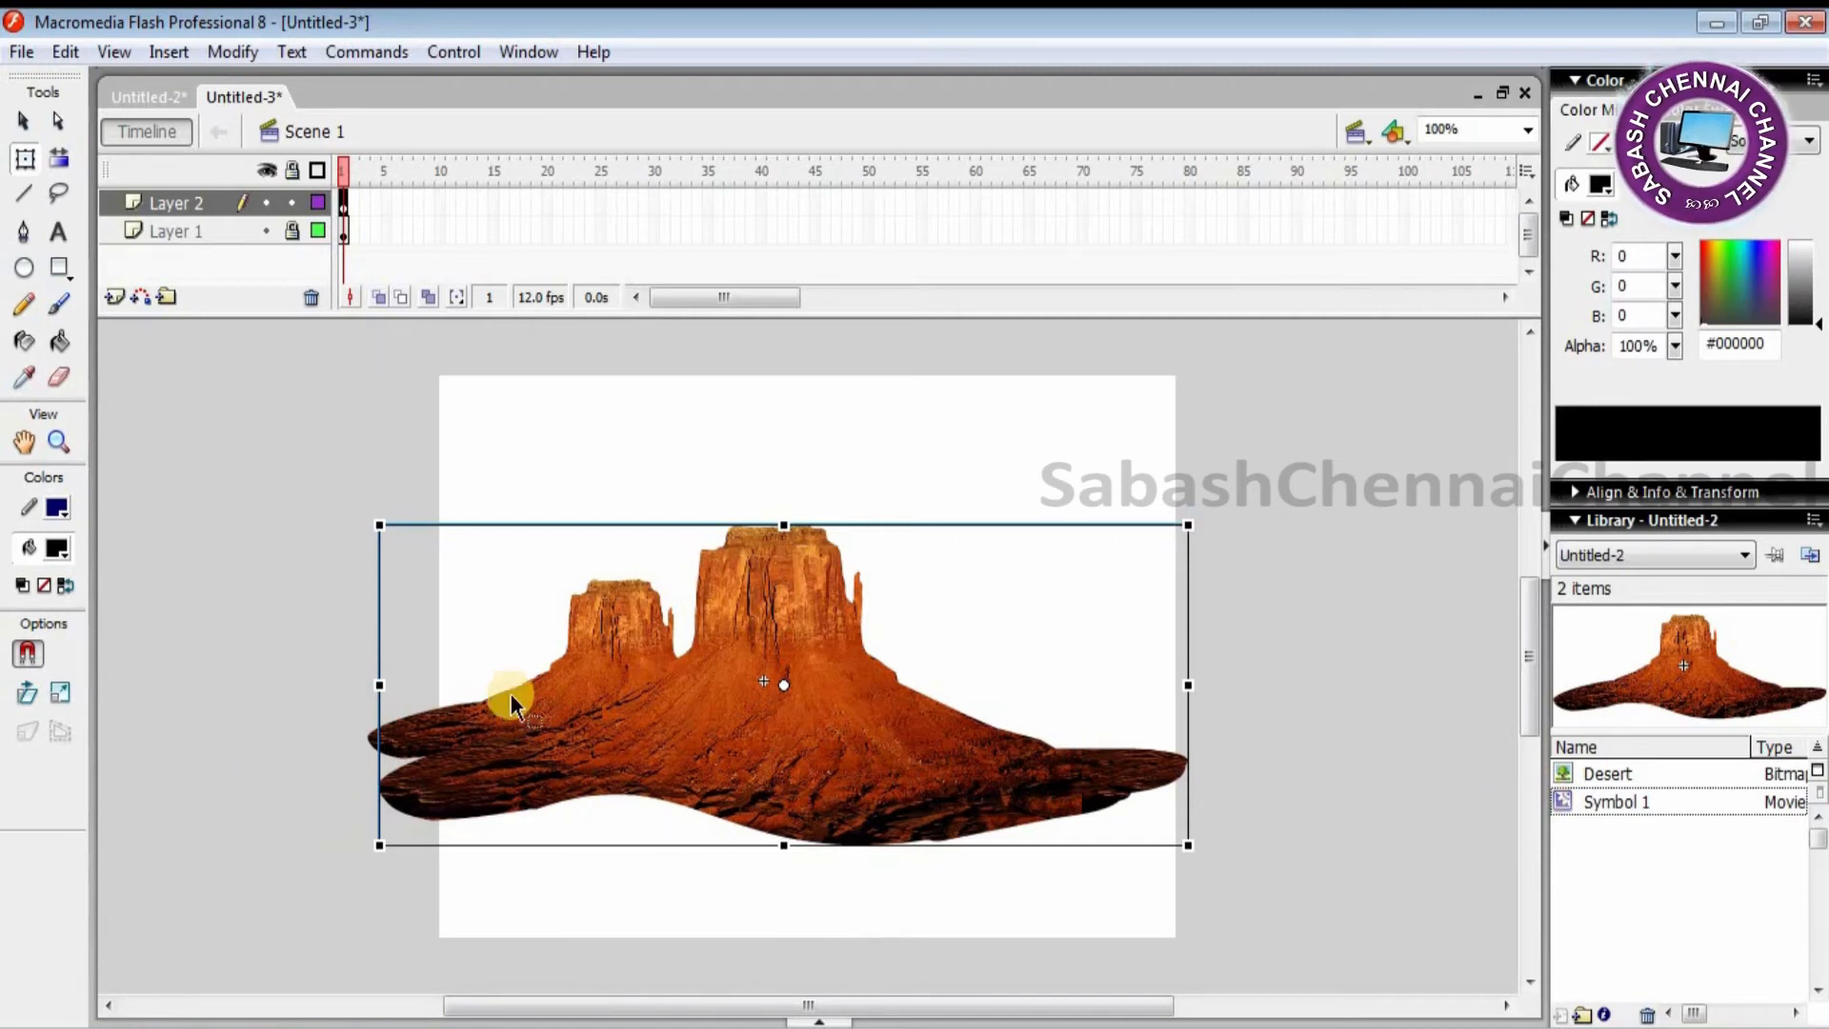
{"action": "left_click", "coordinate": [24, 122]}
{"action": "left_click", "coordinate": [1267, 514]}
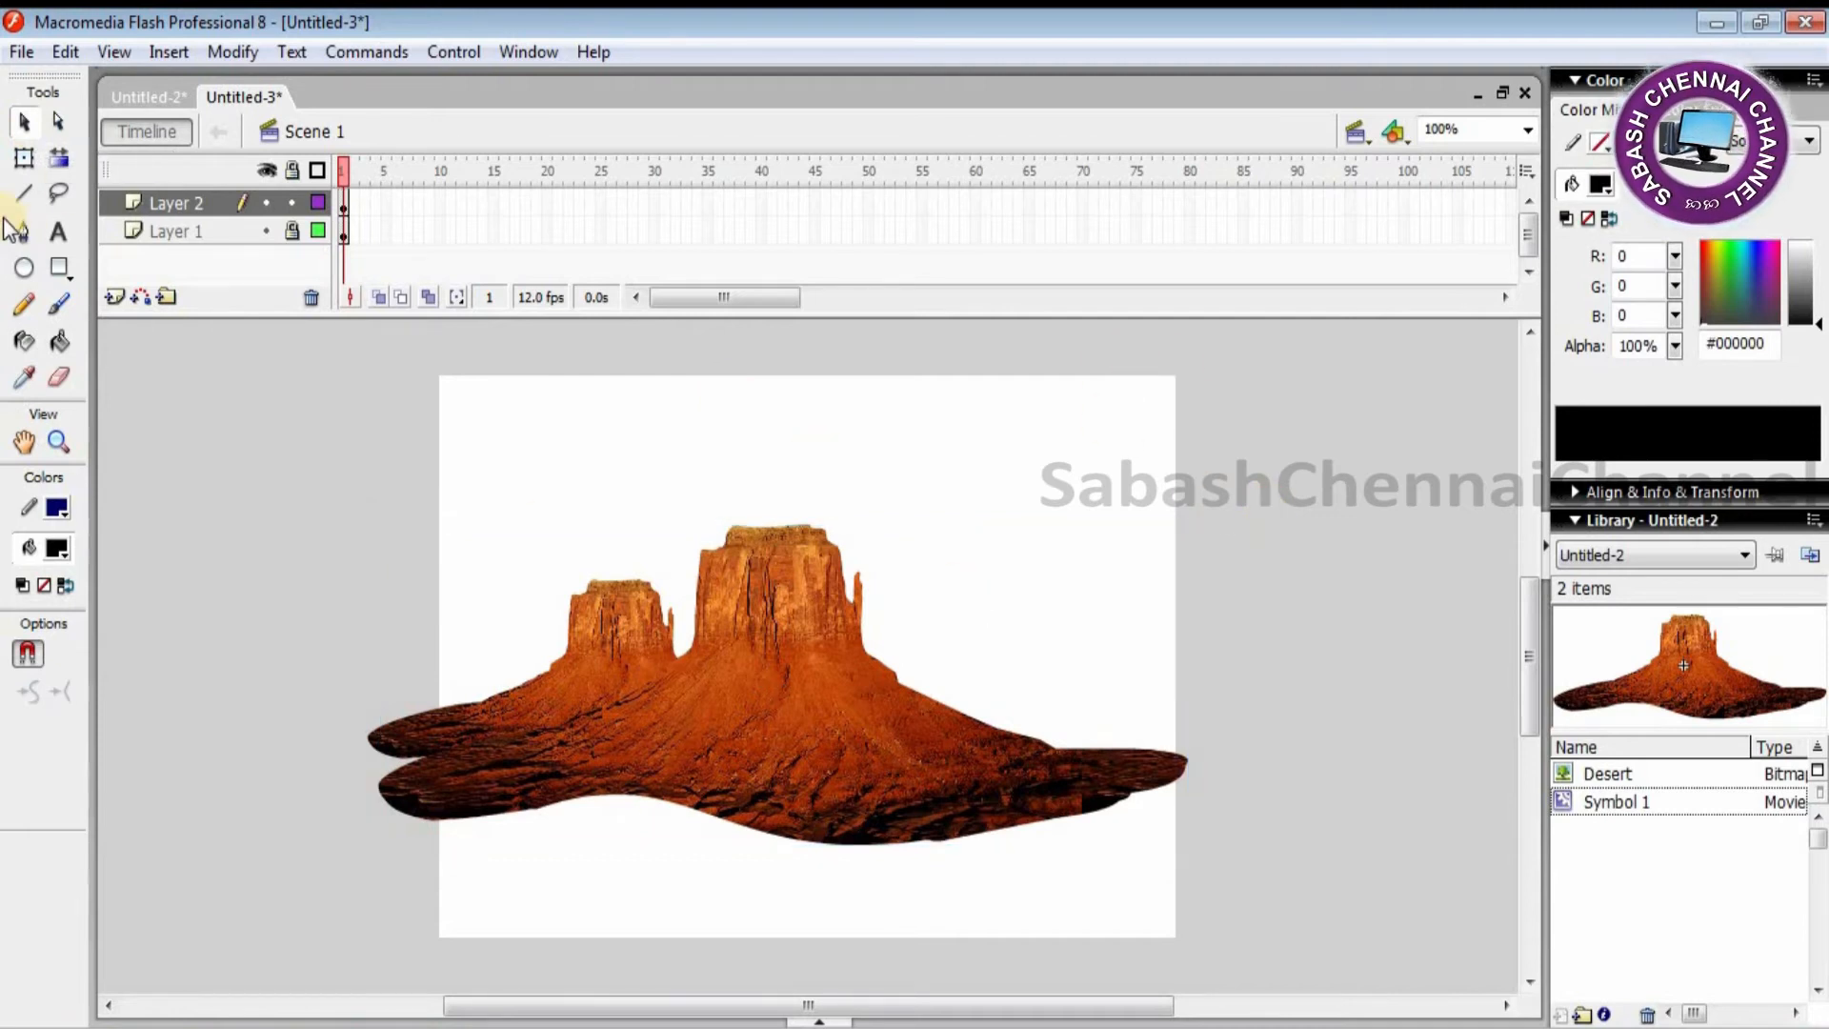
Step: Add a layer beneath both butte layers and draw a black-filled rectangle on it covering the whole stage
{"action": "left_click", "coordinate": [59, 271]}
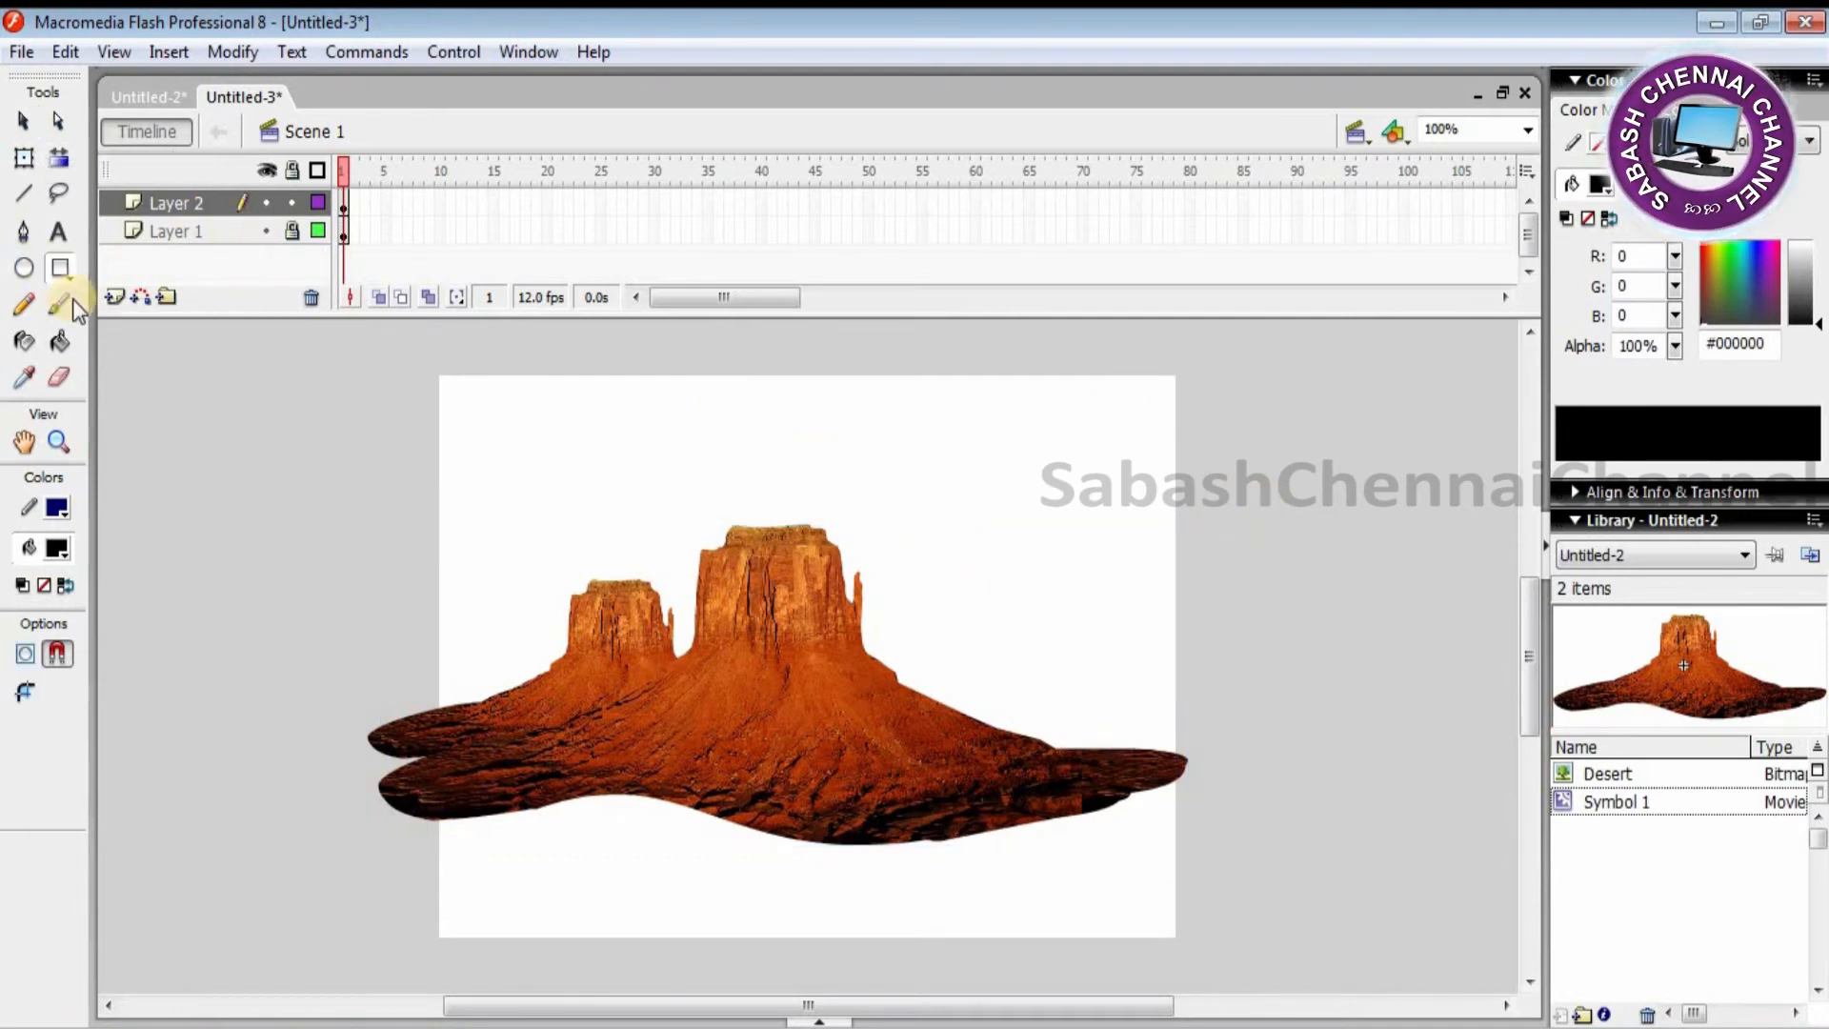
{"action": "left_click", "coordinate": [116, 296]}
{"action": "left_click_drag", "start_coordinate": [215, 208], "coordinate": [223, 273]}
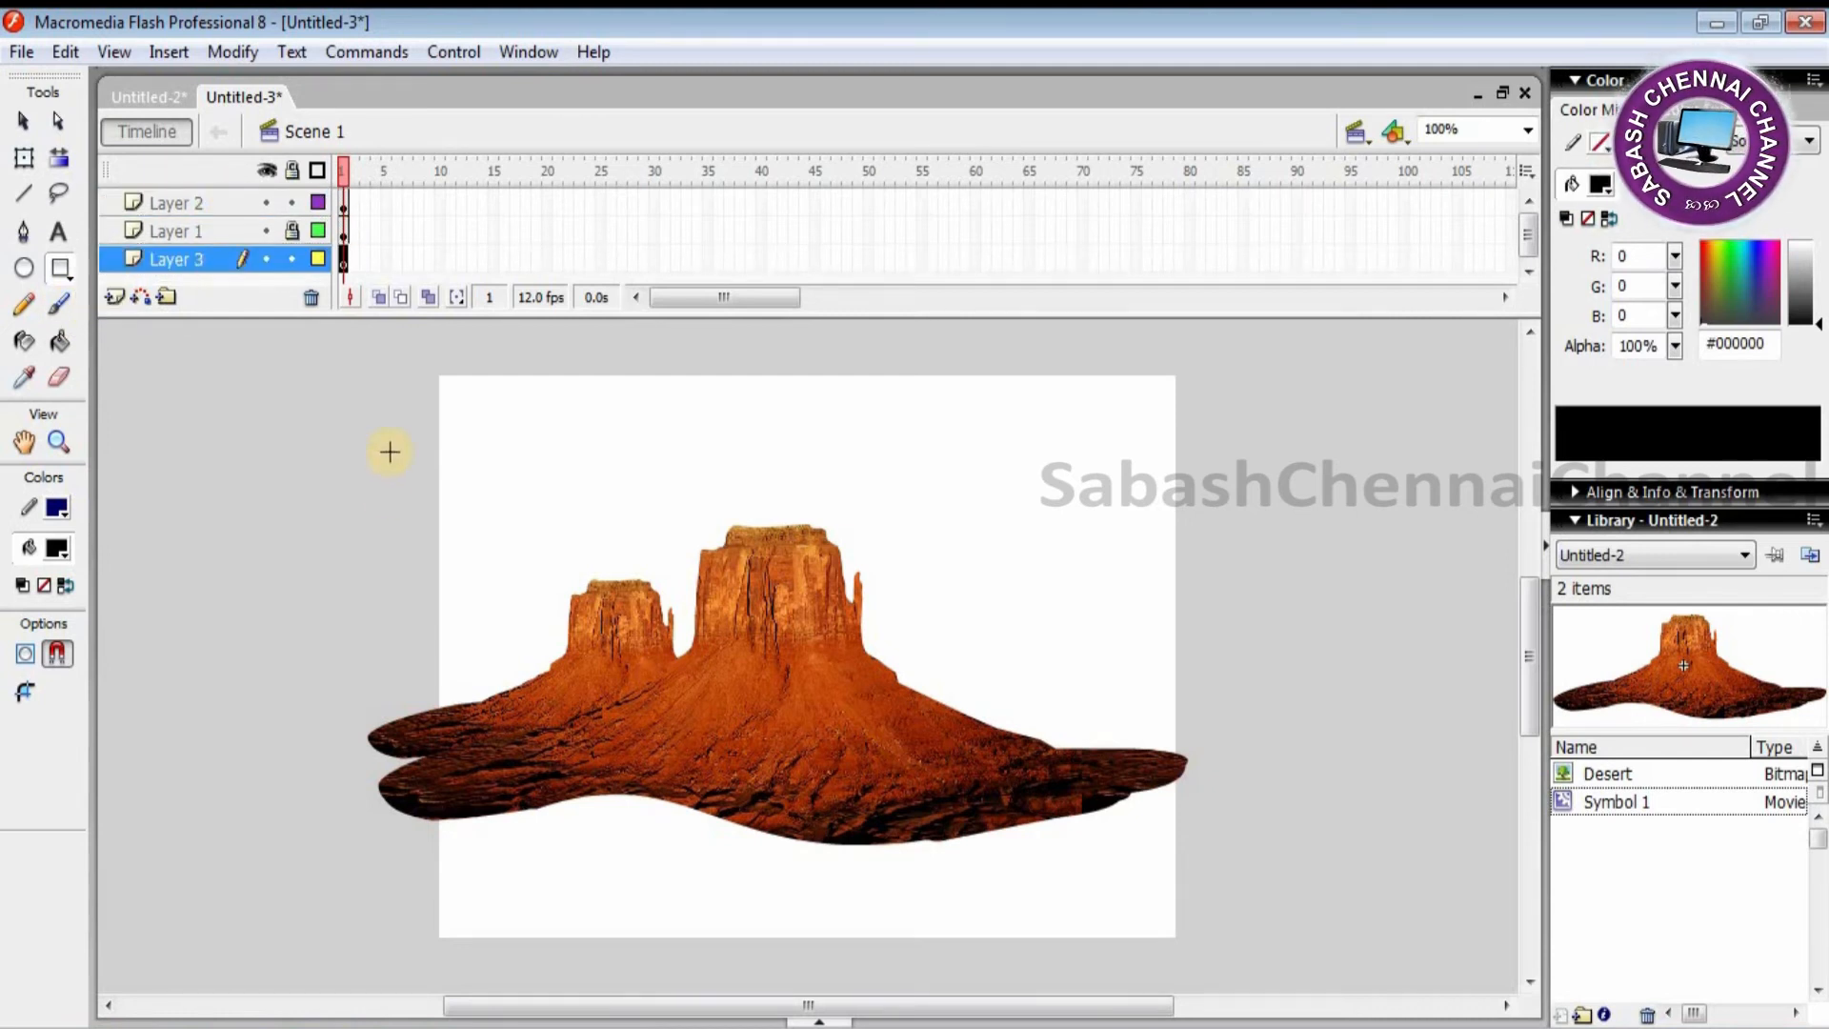
{"action": "left_click_drag", "start_coordinate": [437, 374], "coordinate": [1177, 935]}
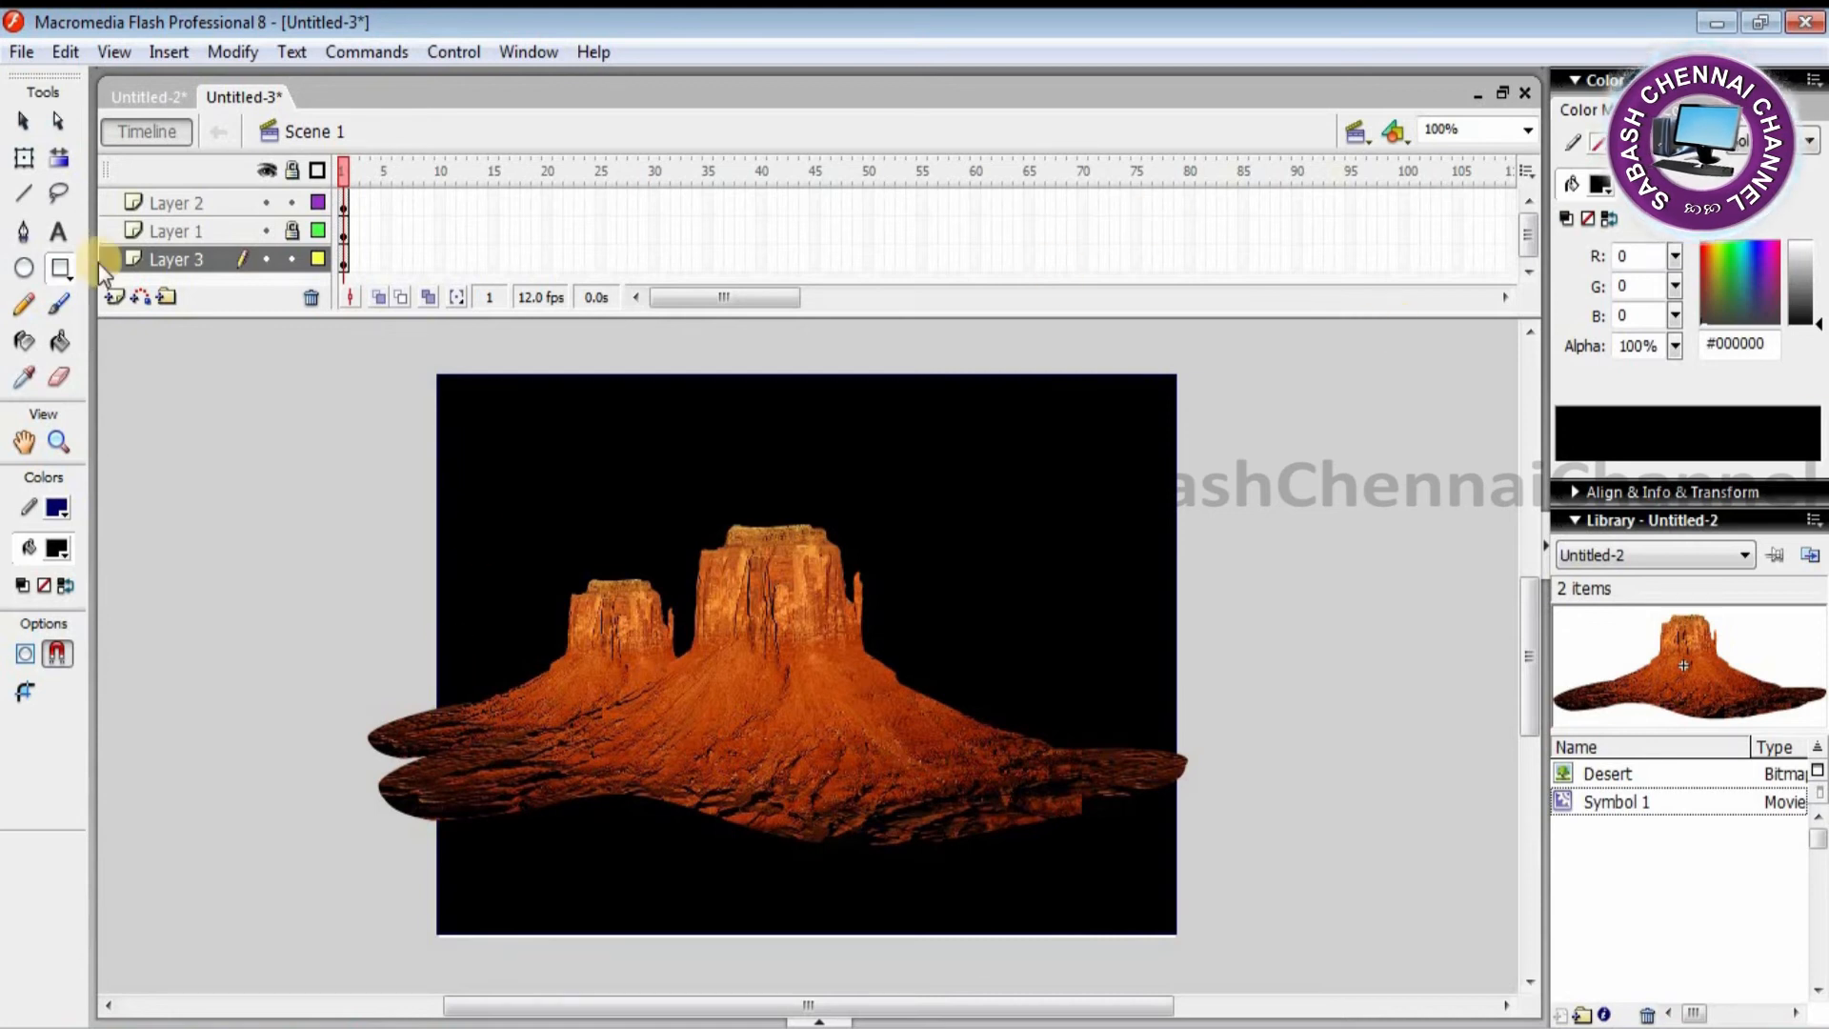
{"action": "left_click", "coordinate": [24, 158]}
{"action": "left_click", "coordinate": [705, 917]}
{"action": "left_click_drag", "start_coordinate": [807, 939], "coordinate": [836, 768]}
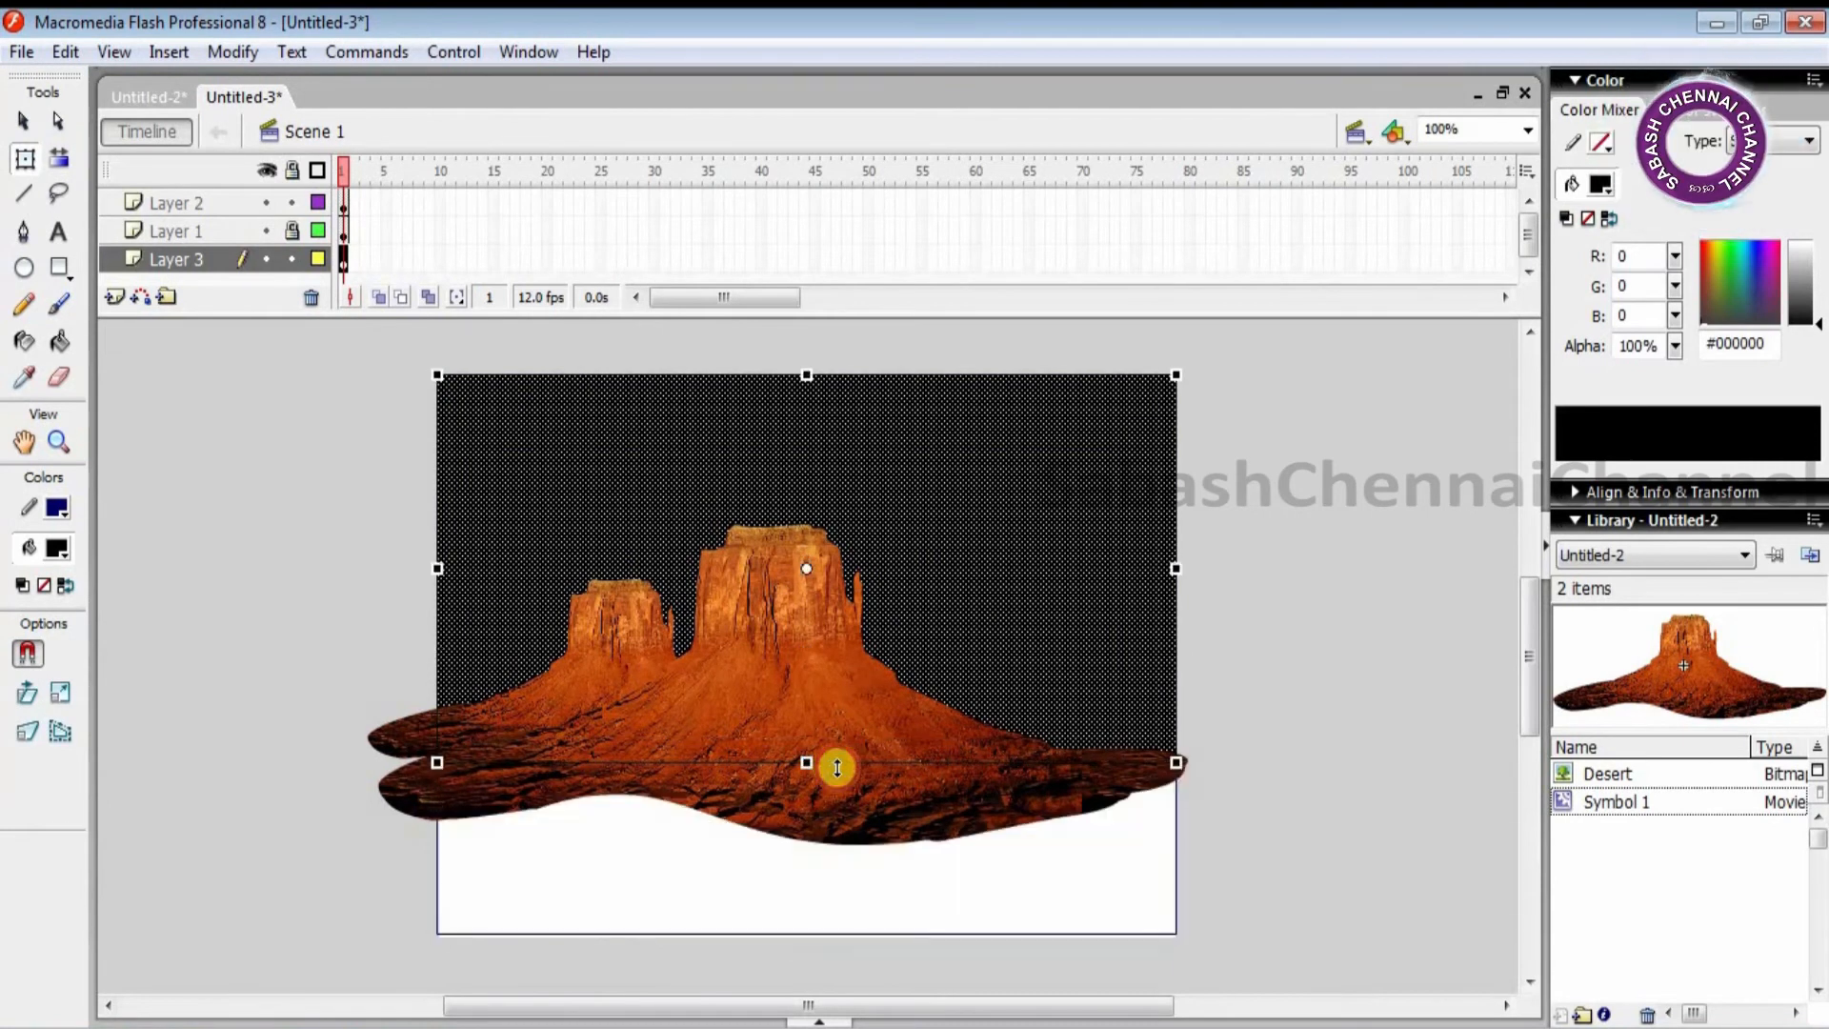
{"action": "key", "text": "ctrl+z"}
{"action": "key", "text": "ctrl+z"}
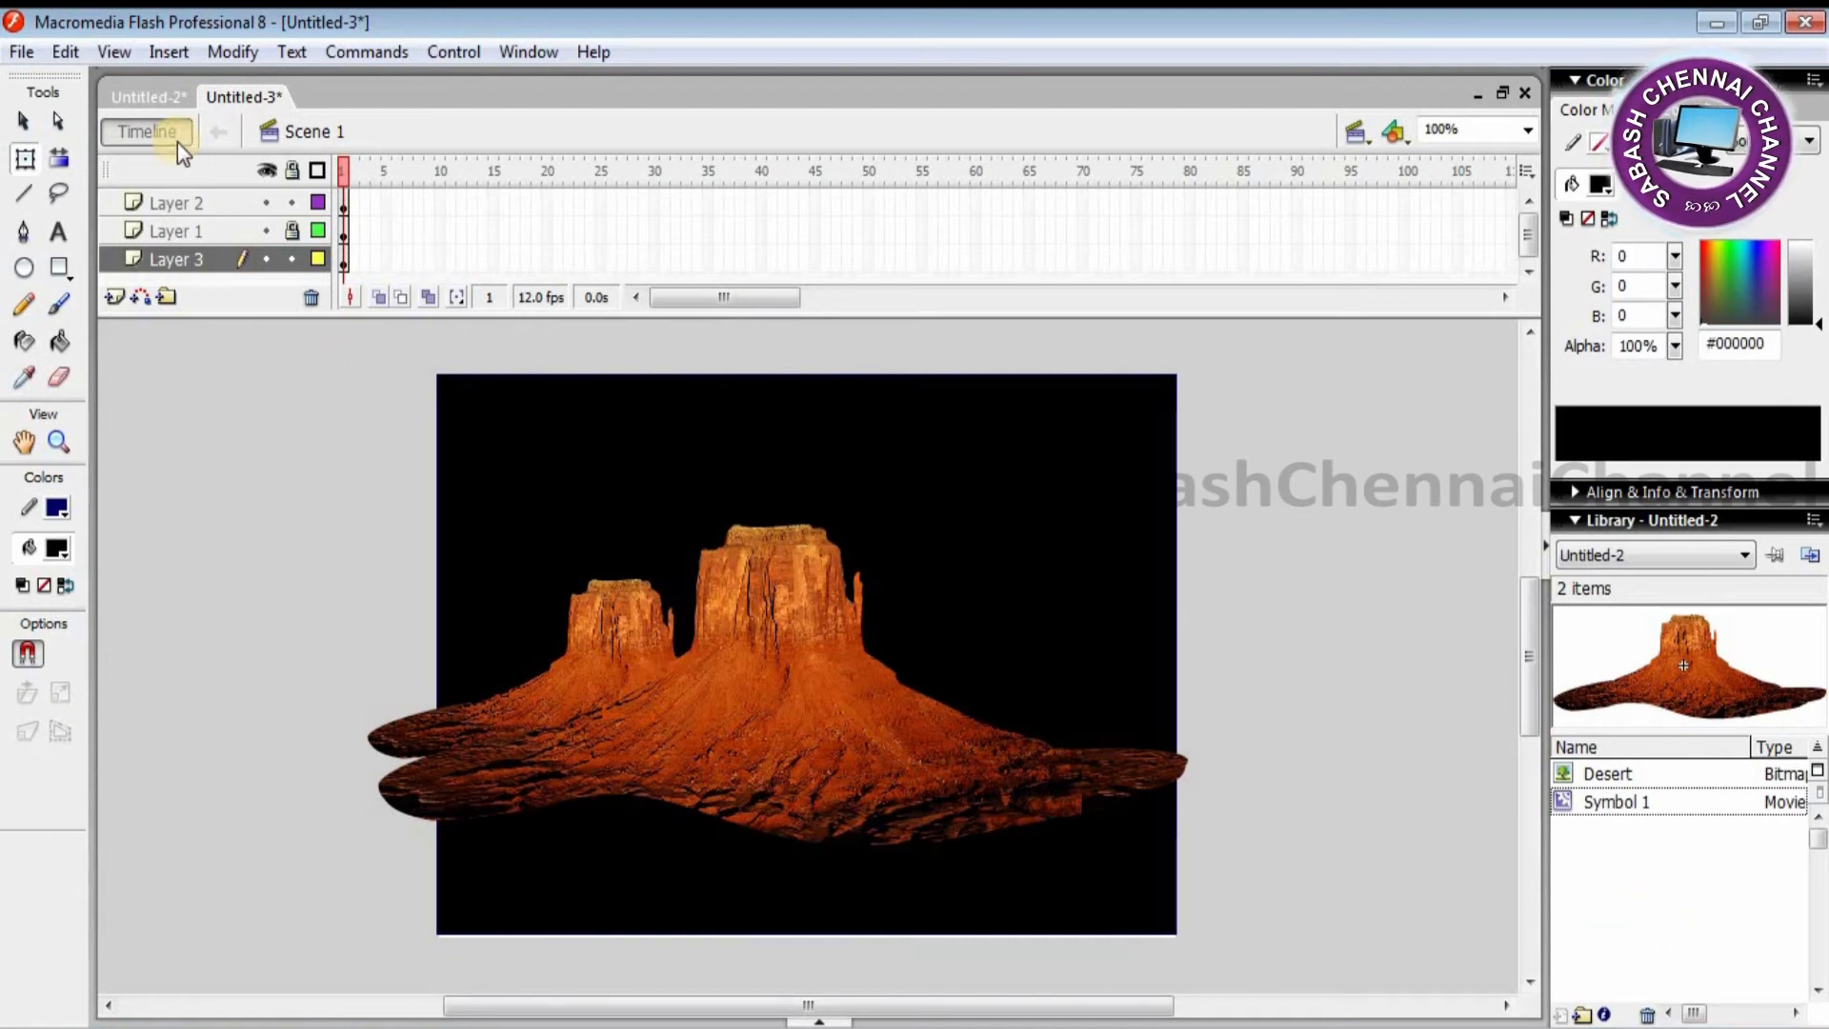
Step: Lock Layer 2, then shorten the black rectangle together with its outline so its lower edge sits behind the front butte's base
{"action": "left_click", "coordinate": [294, 202]}
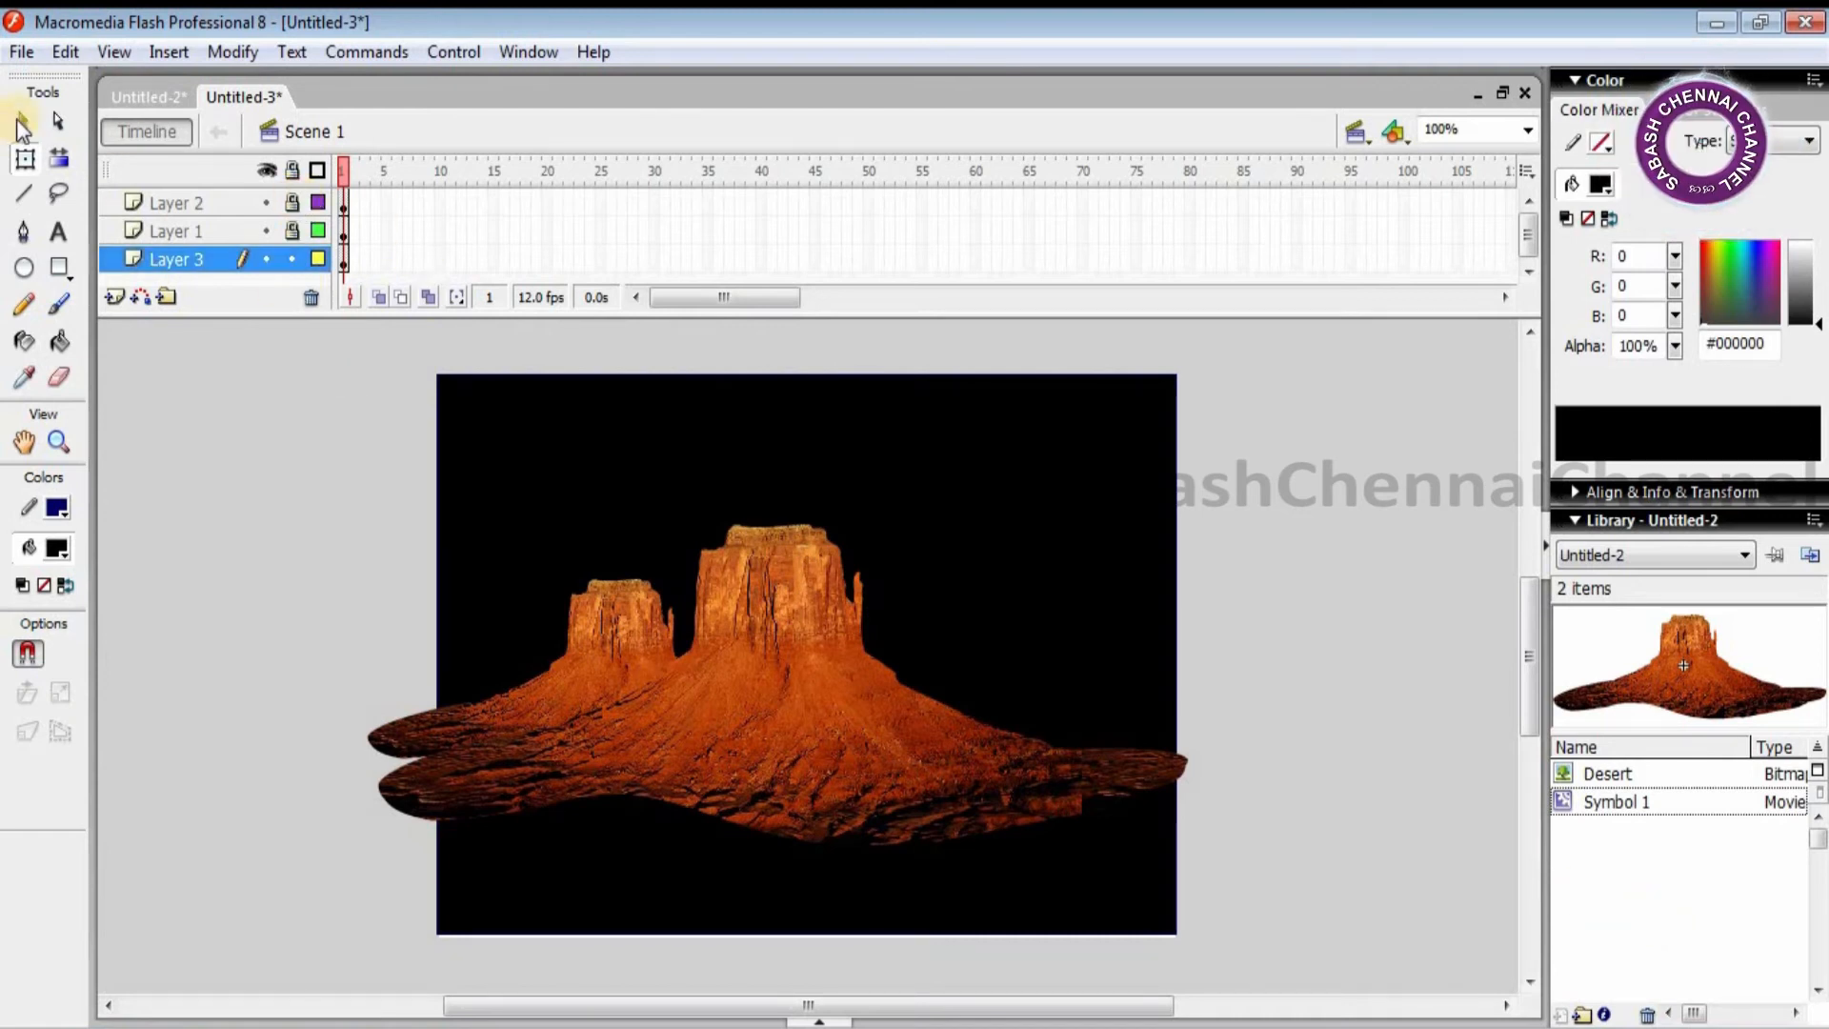
{"action": "key", "text": "v"}
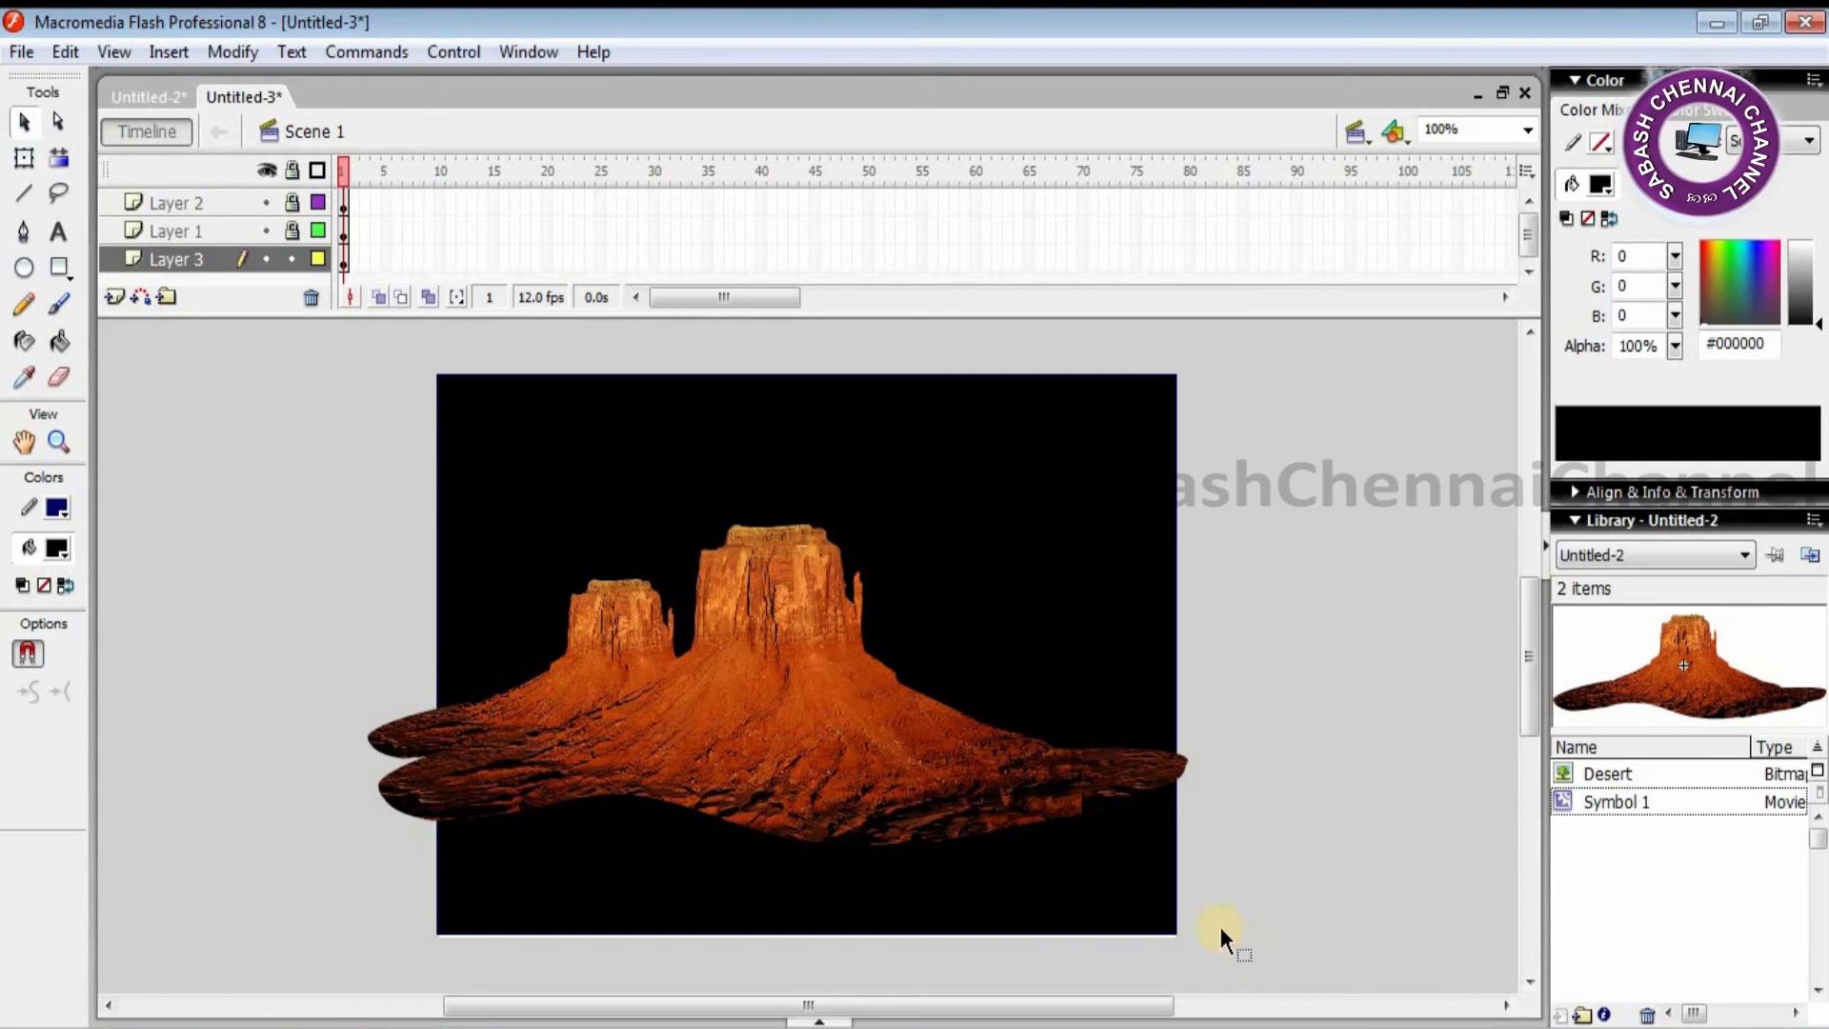
{"action": "left_click", "coordinate": [862, 565]}
{"action": "left_click_drag", "start_coordinate": [410, 360], "coordinate": [1250, 972]}
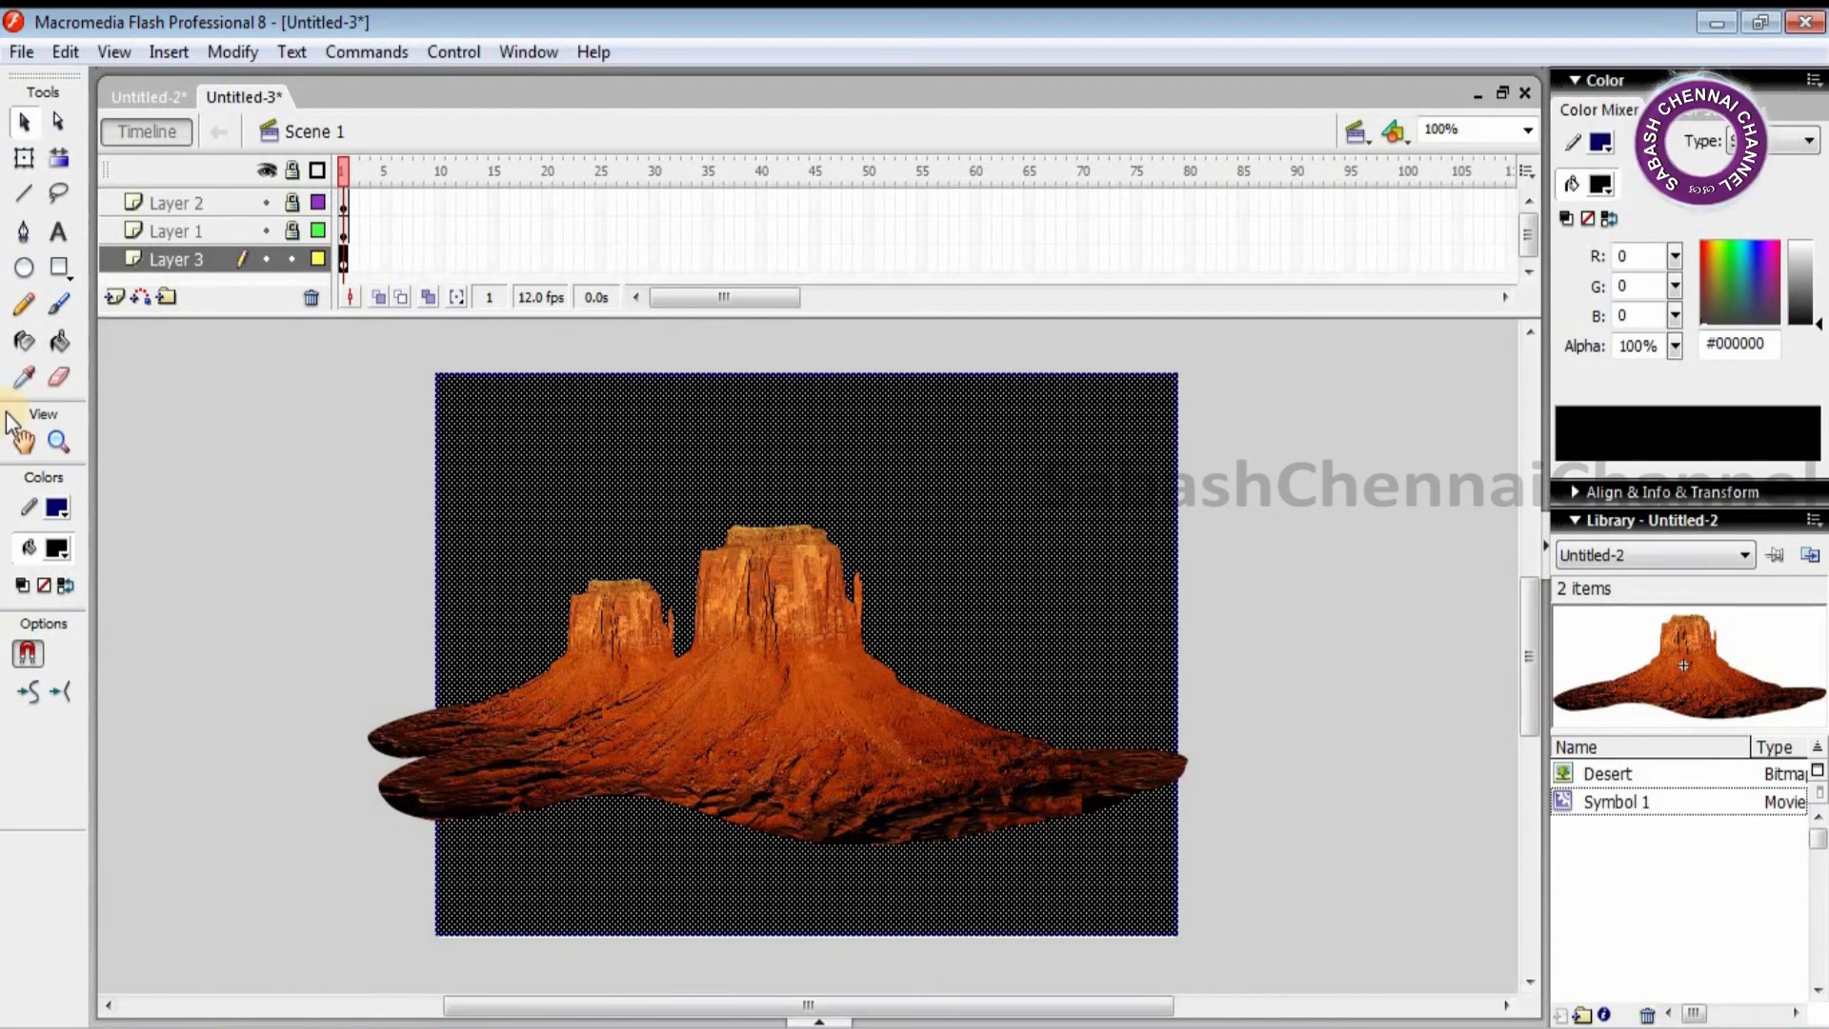
{"action": "left_click", "coordinate": [32, 157]}
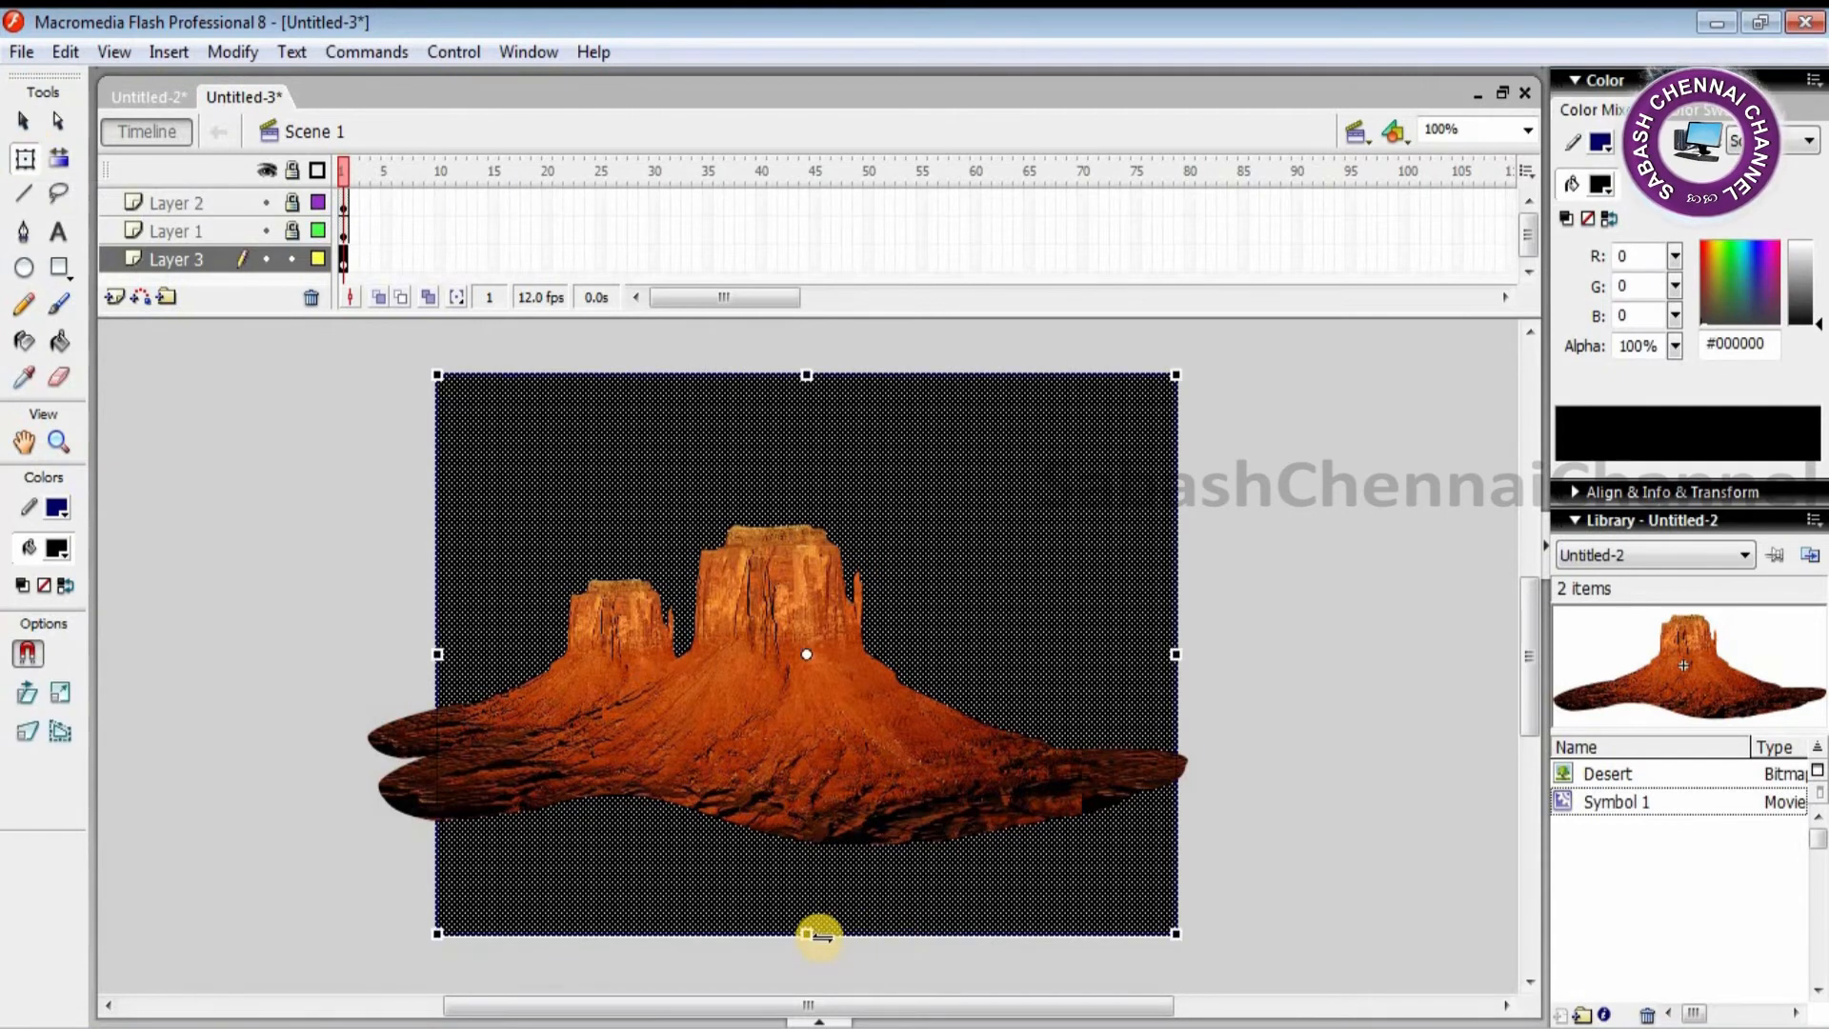
{"action": "left_click_drag", "start_coordinate": [807, 935], "coordinate": [809, 787]}
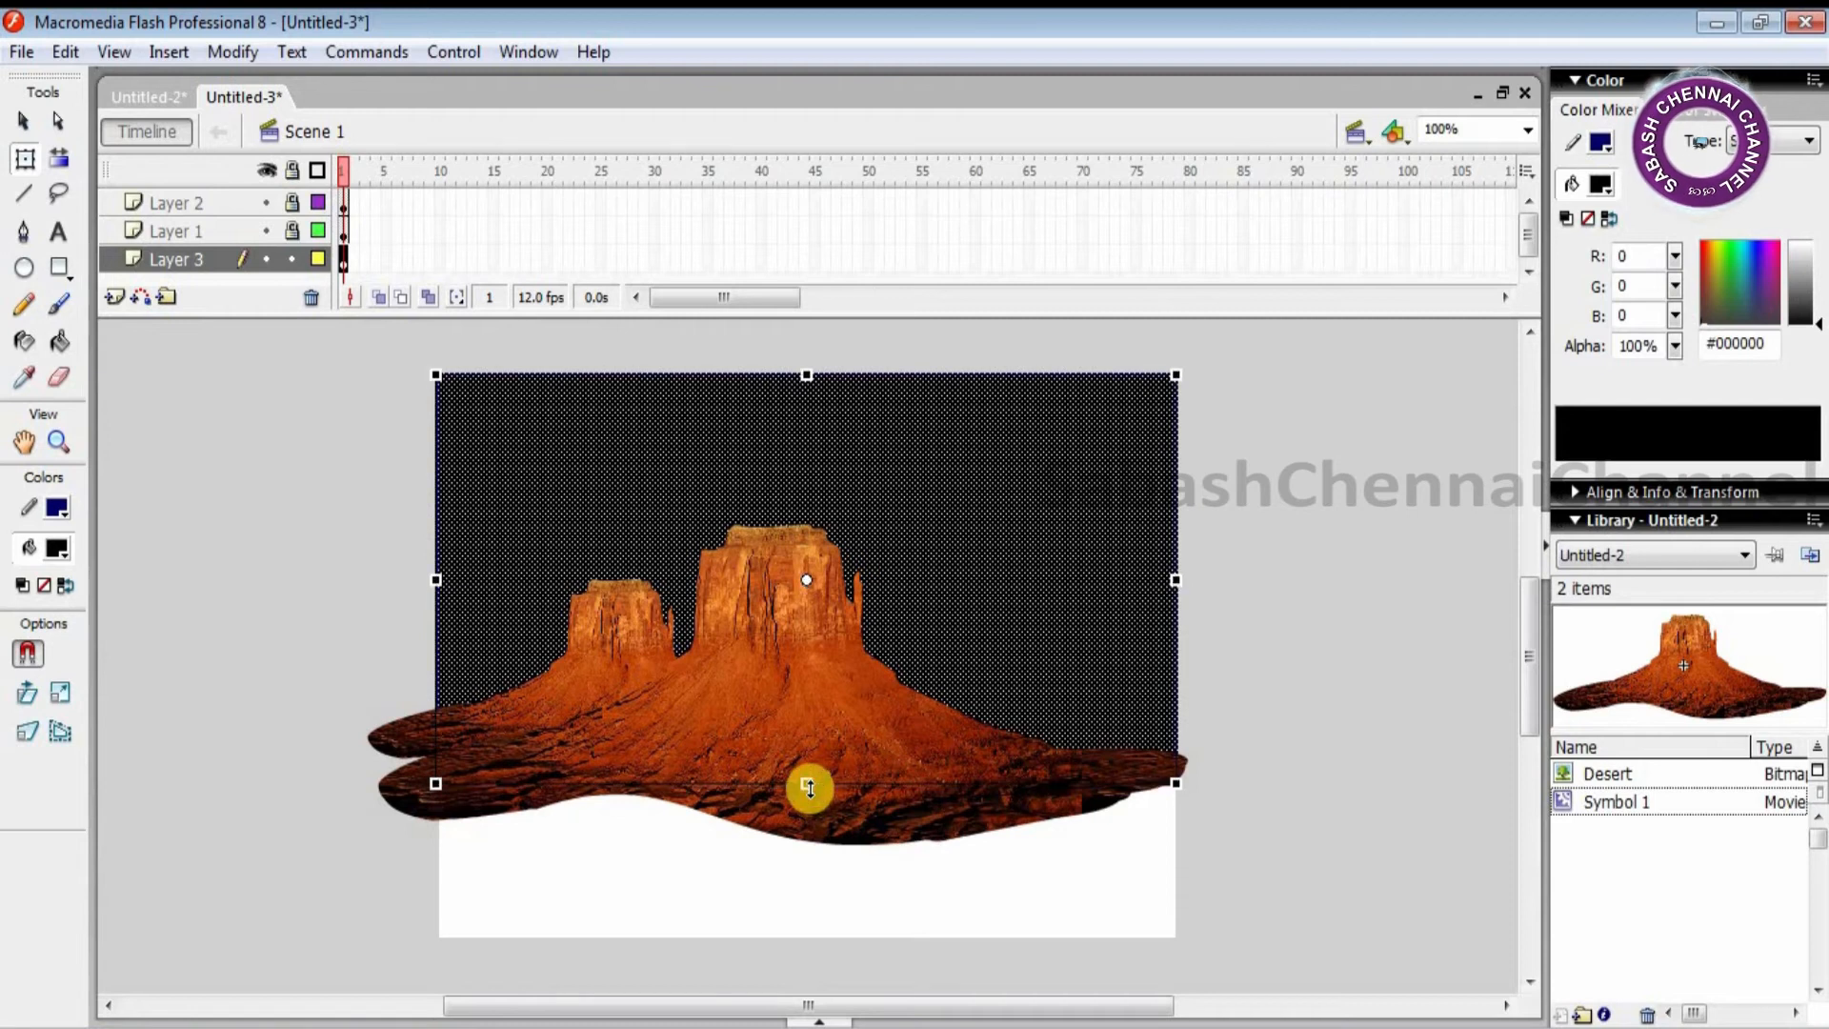
{"action": "left_click", "coordinate": [1291, 687]}
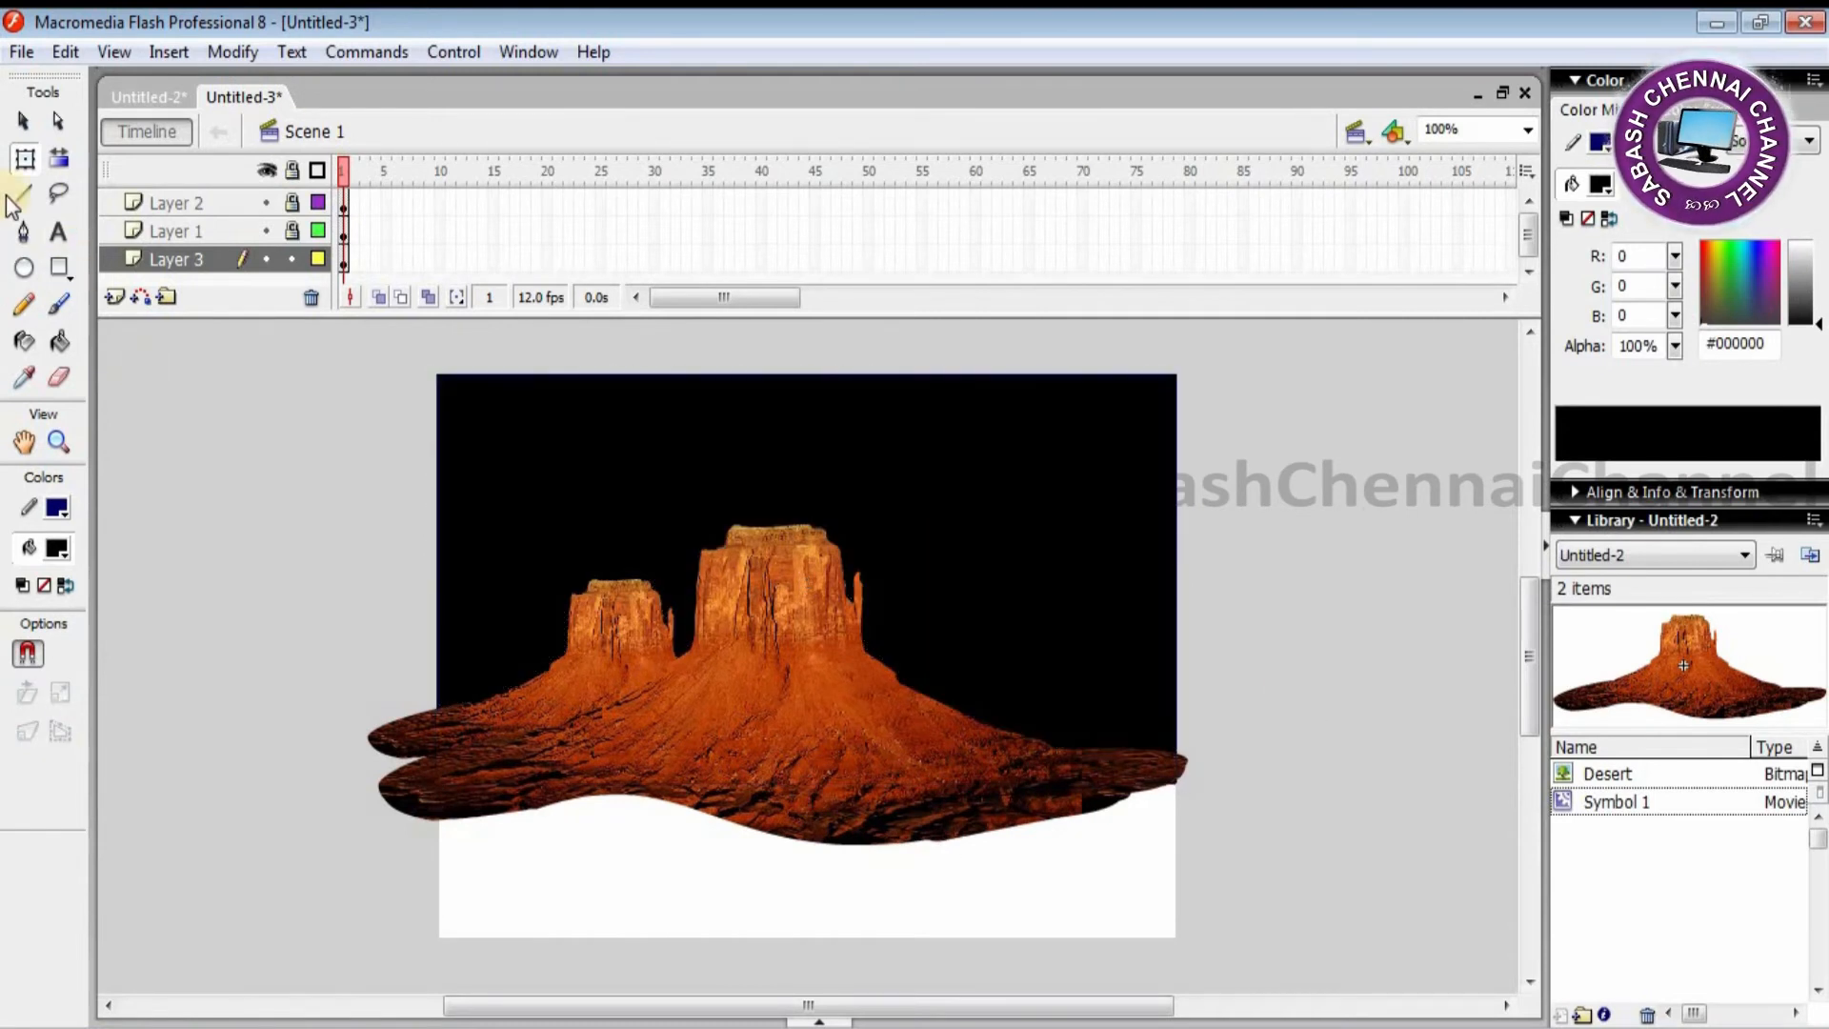
{"action": "left_click", "coordinate": [63, 269]}
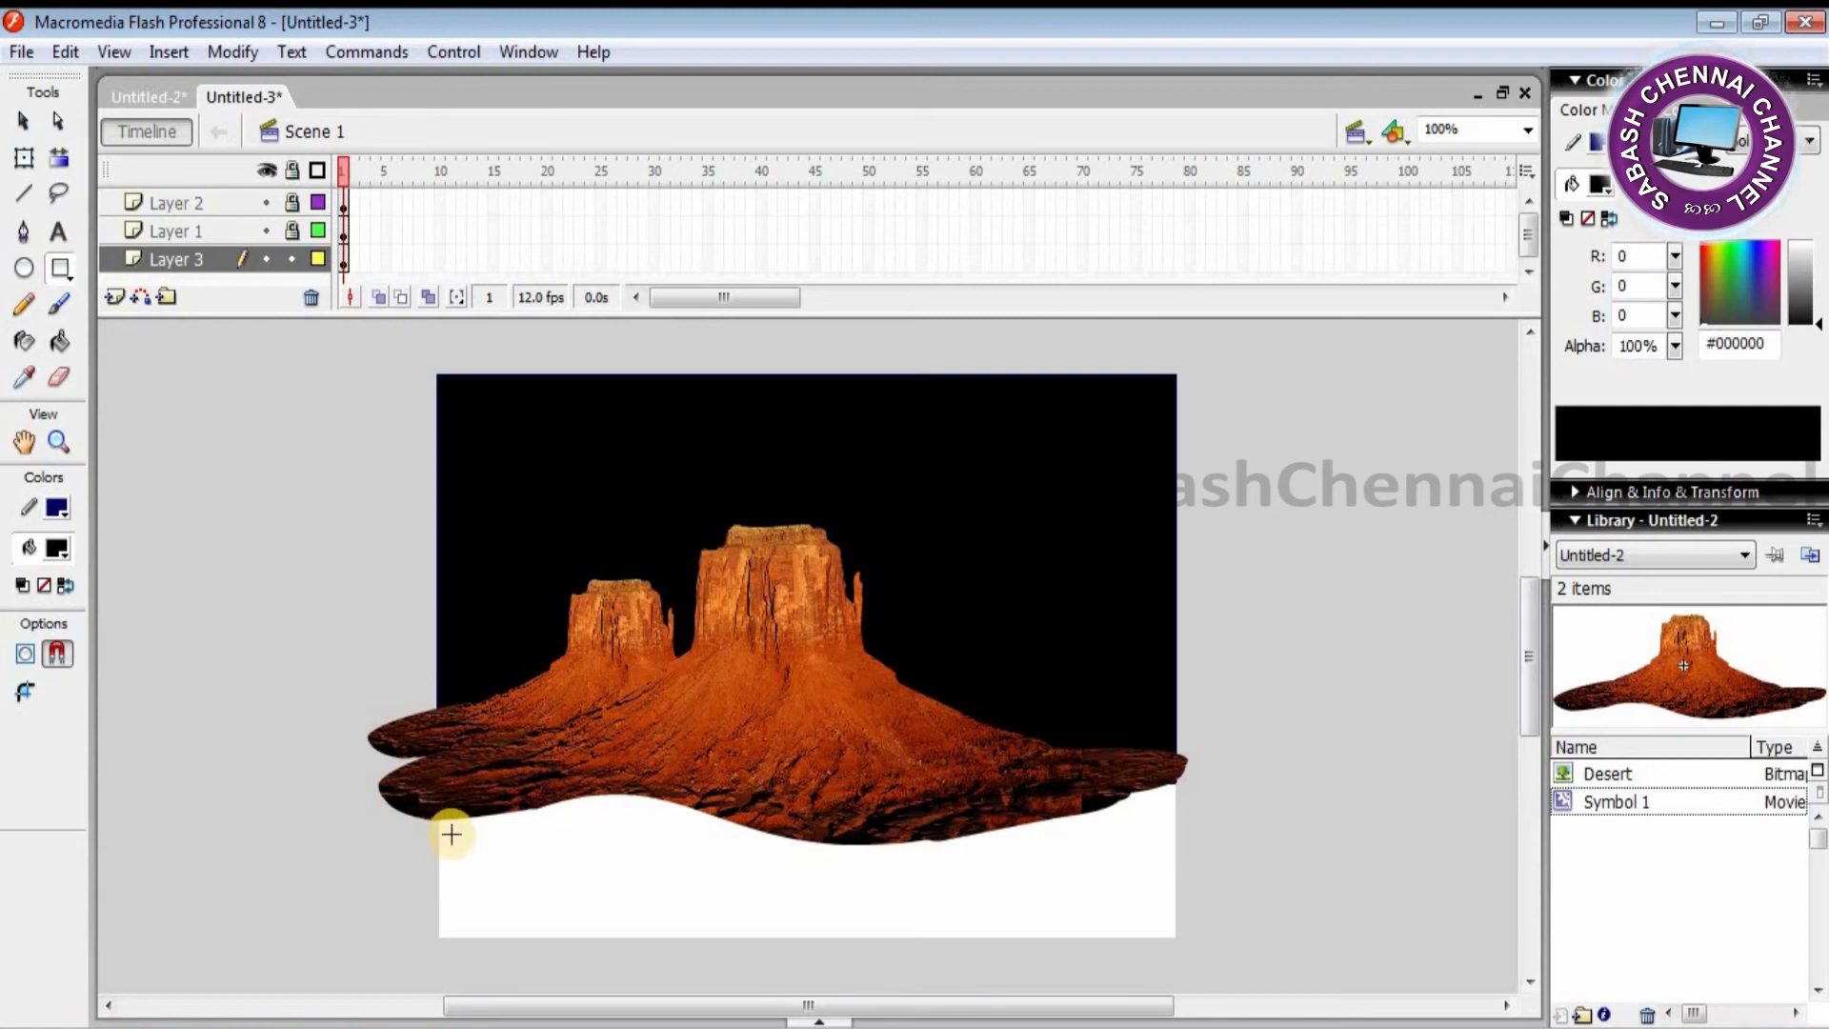
{"action": "left_click_drag", "start_coordinate": [438, 819], "coordinate": [1180, 936]}
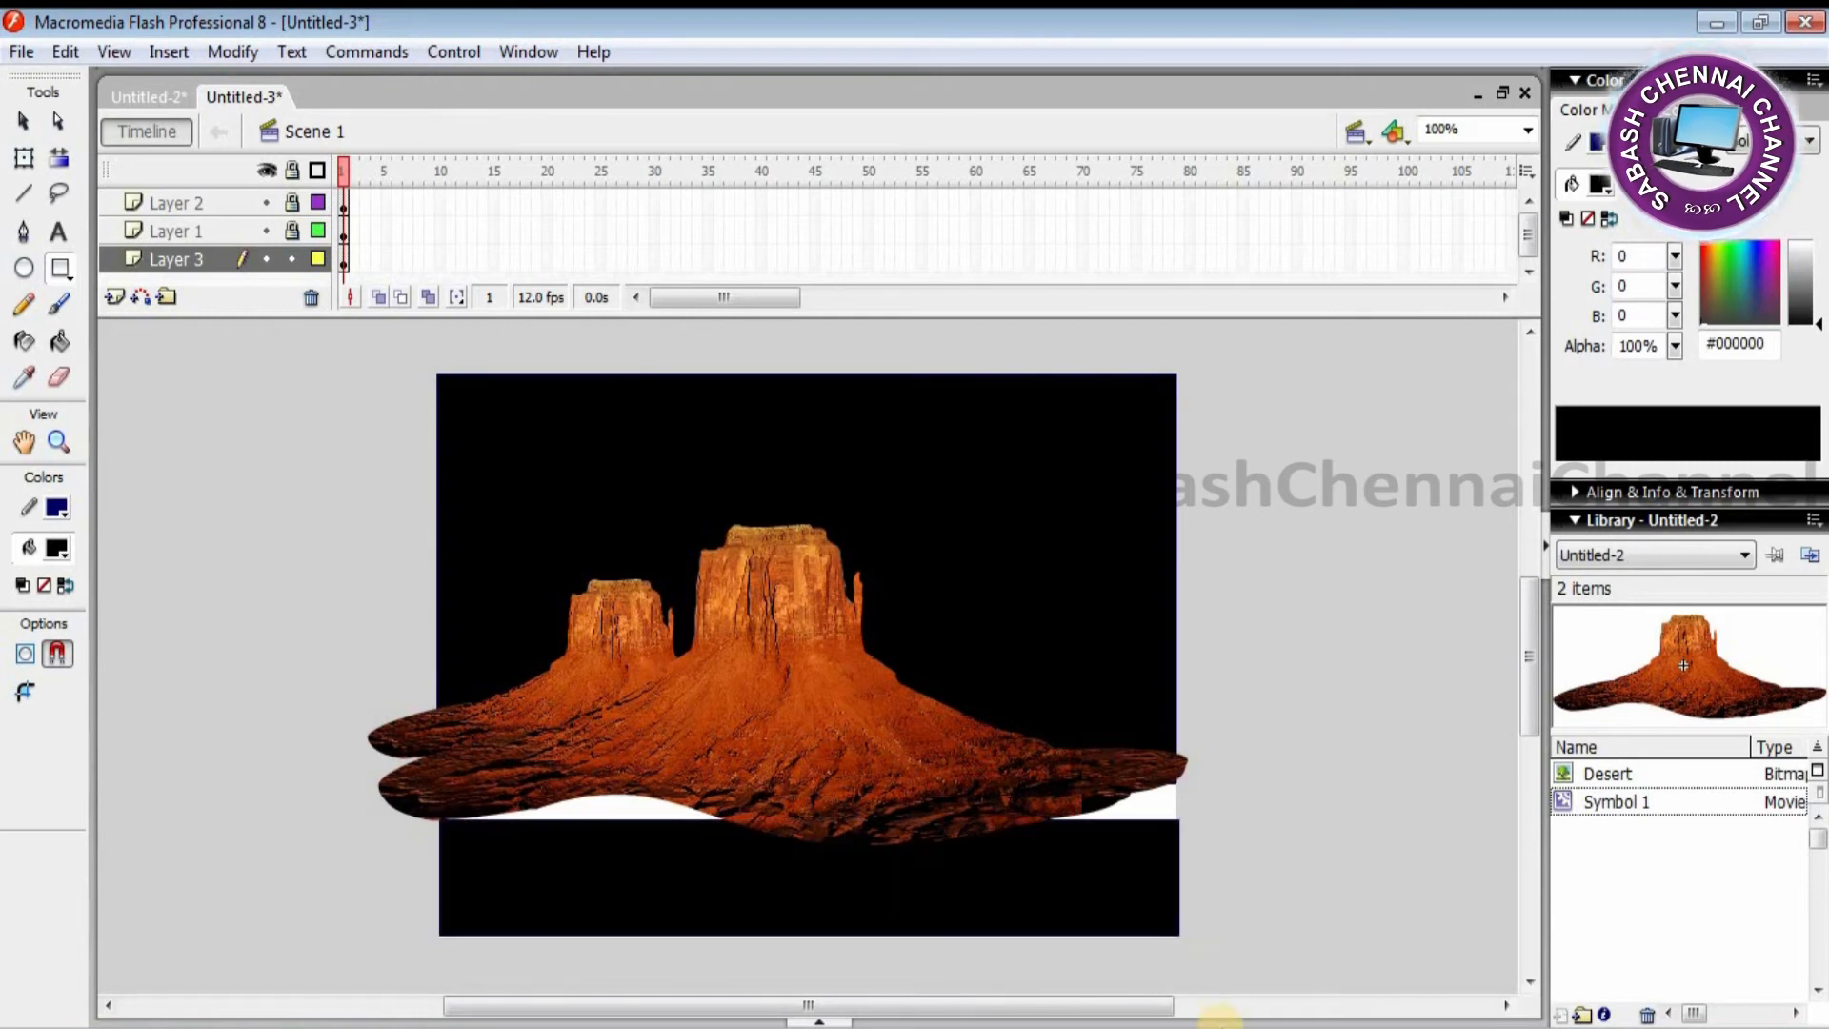
{"action": "key", "text": "ctrl+z"}
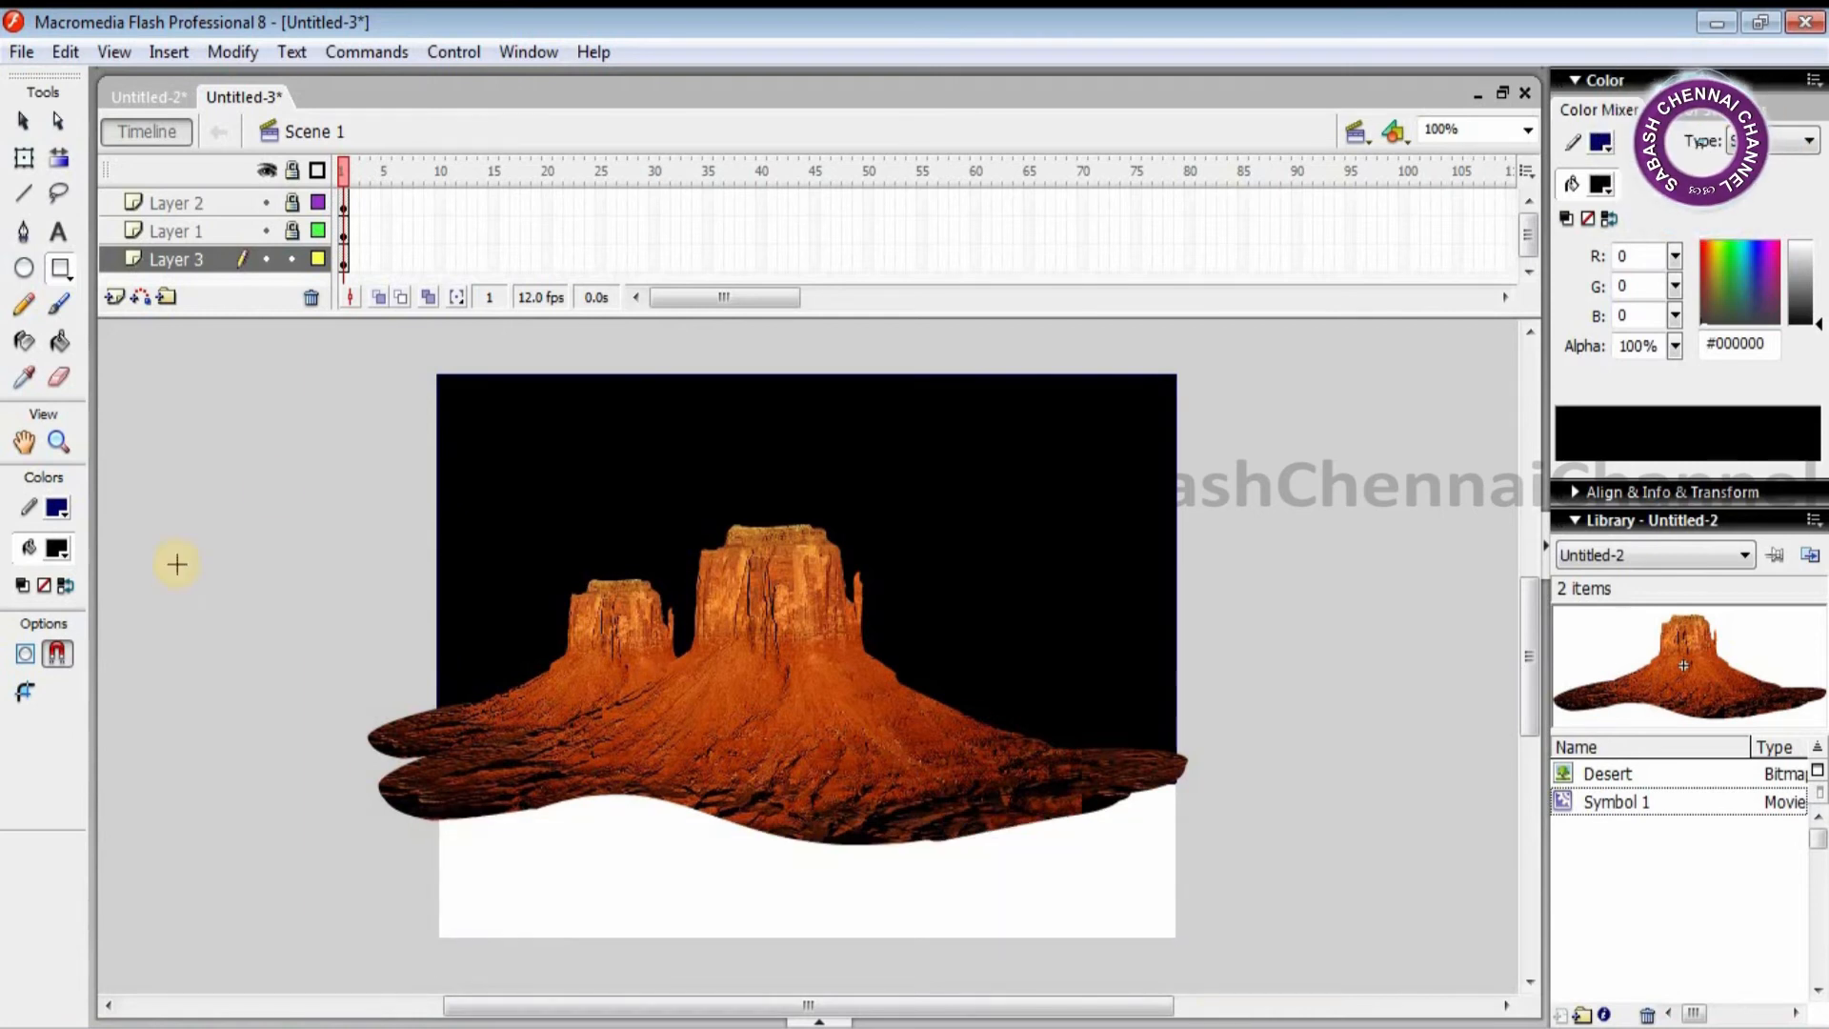
Step: Add a new layer above Layer 3 and draw a black-filled rectangle covering the stage area below the buttes
{"action": "left_click", "coordinate": [115, 296]}
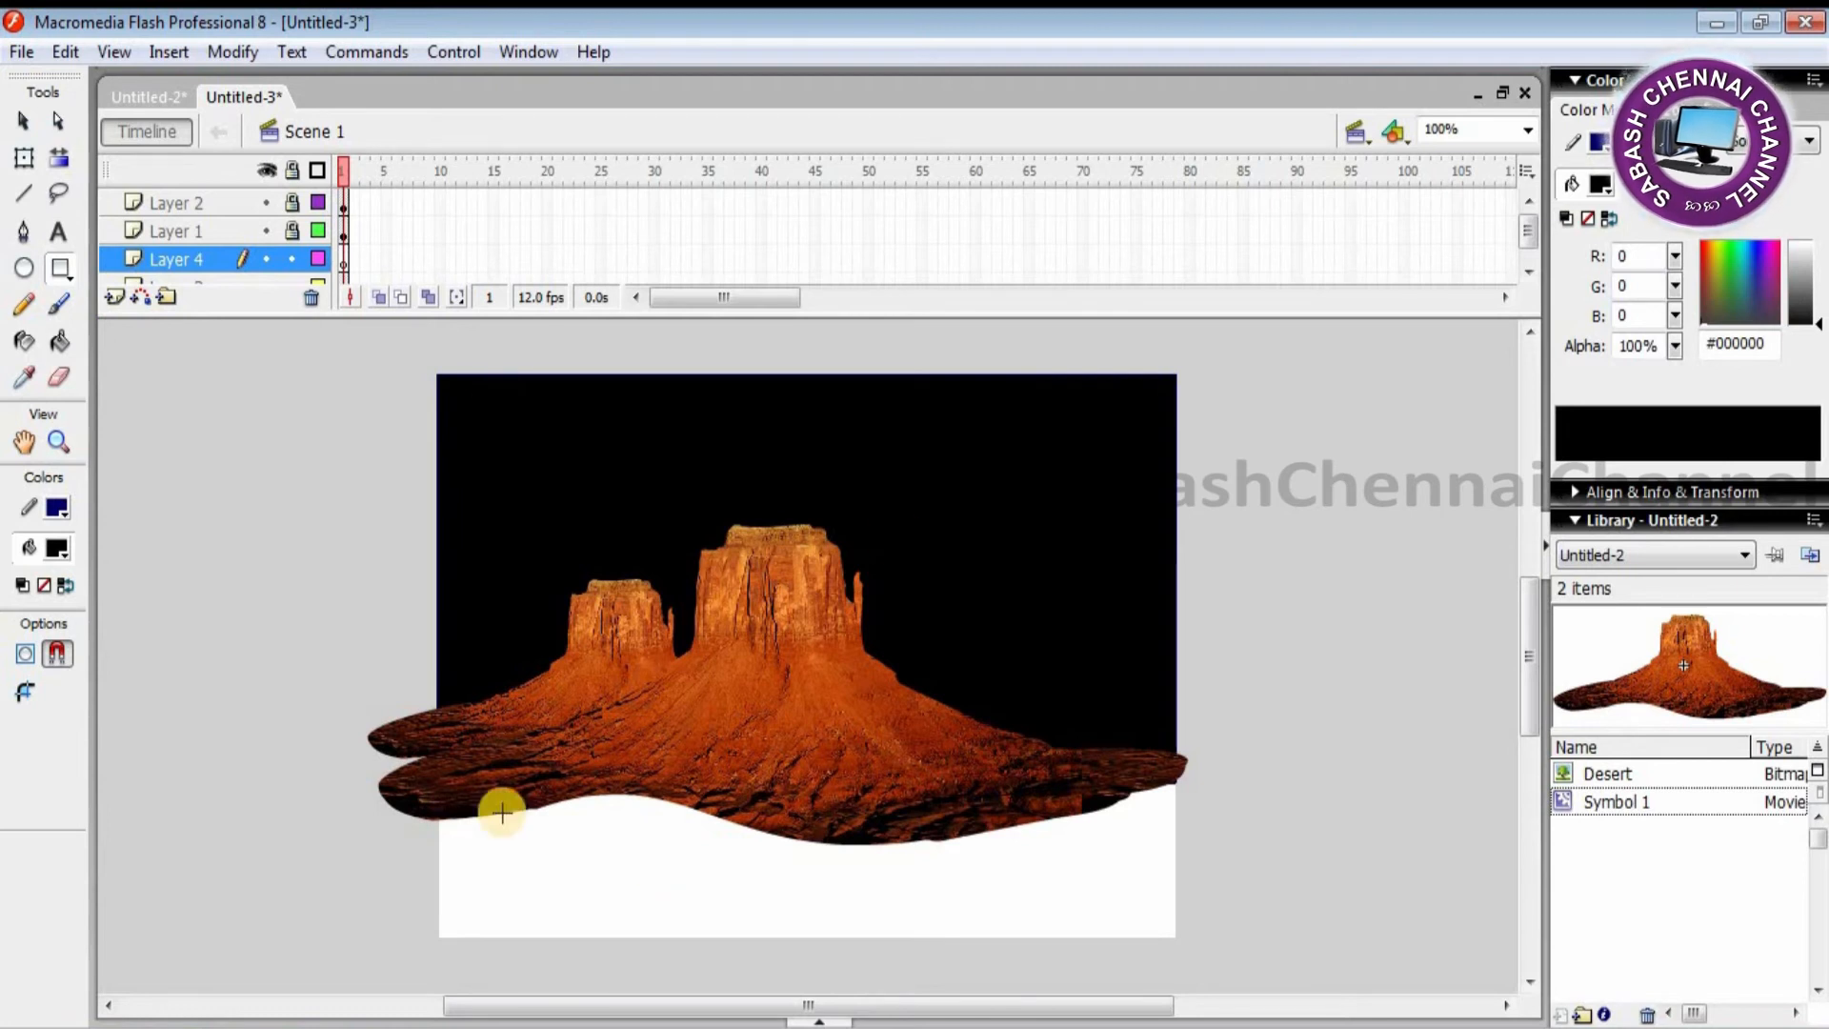
{"action": "left_click_drag", "start_coordinate": [438, 763], "coordinate": [1172, 936]}
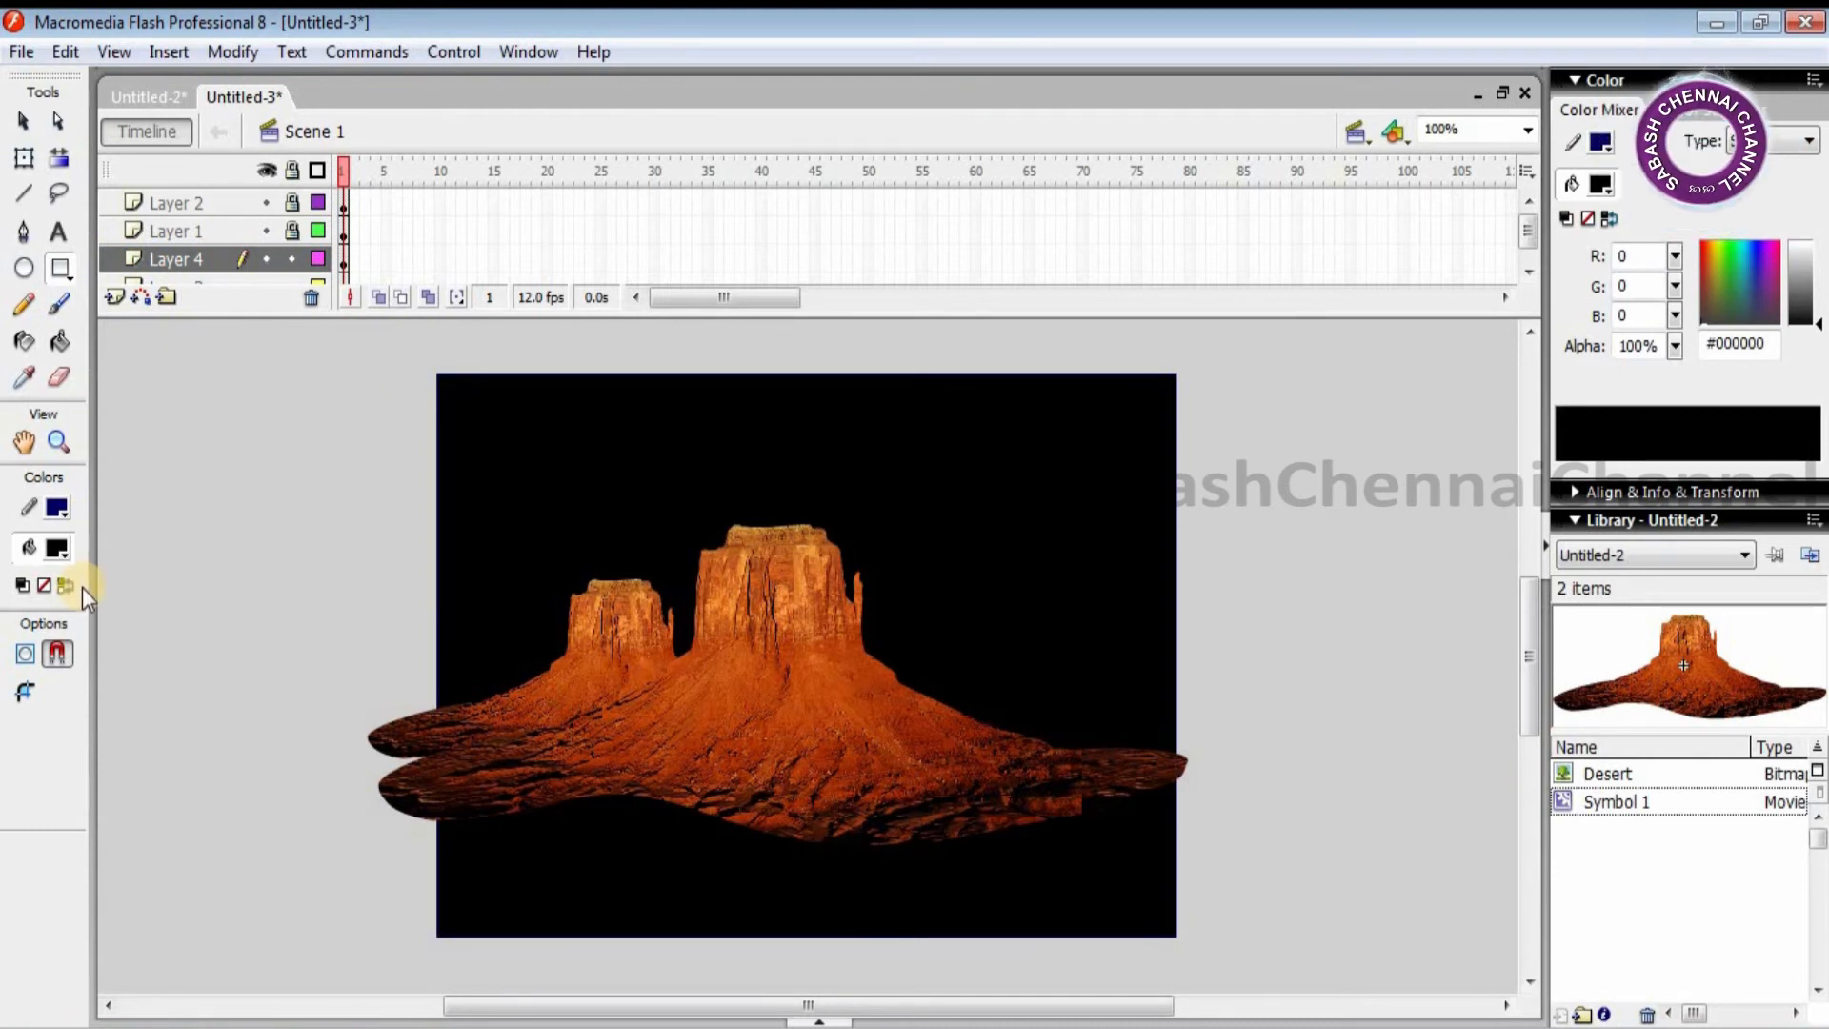
{"action": "left_click", "coordinate": [25, 378]}
{"action": "left_click", "coordinate": [888, 799]}
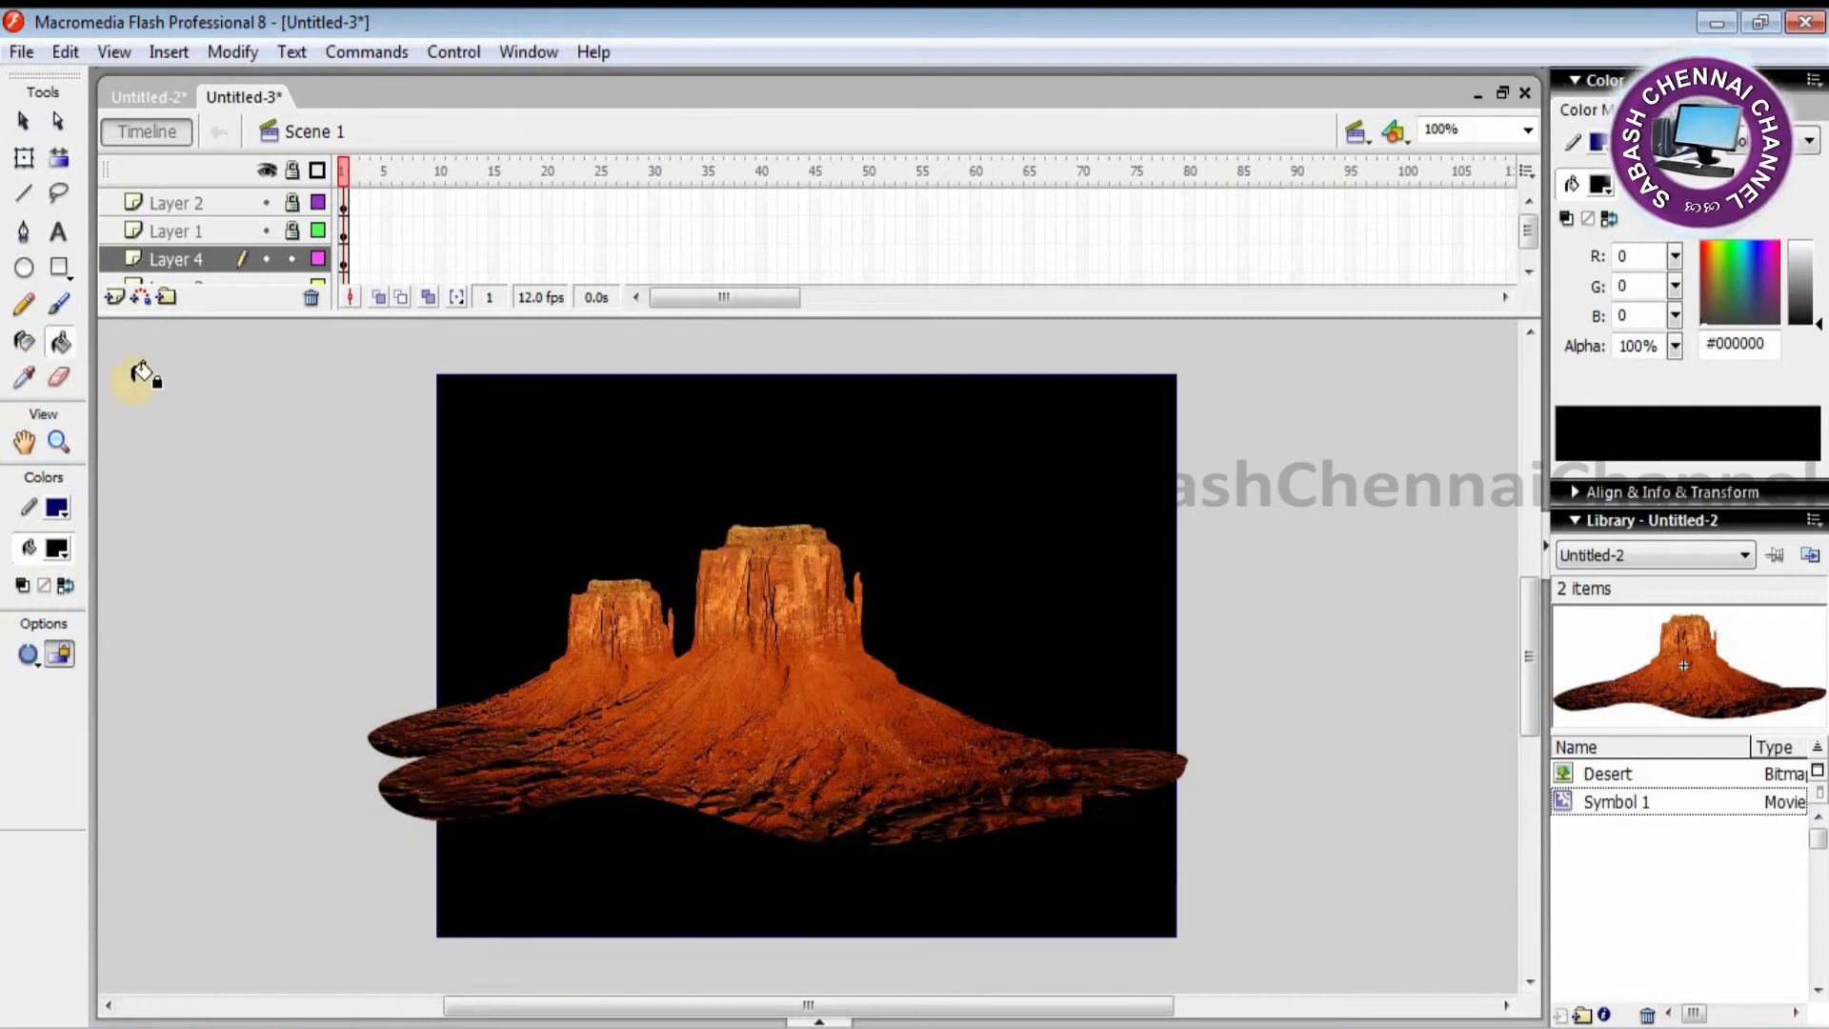
{"action": "left_click", "coordinate": [229, 268]}
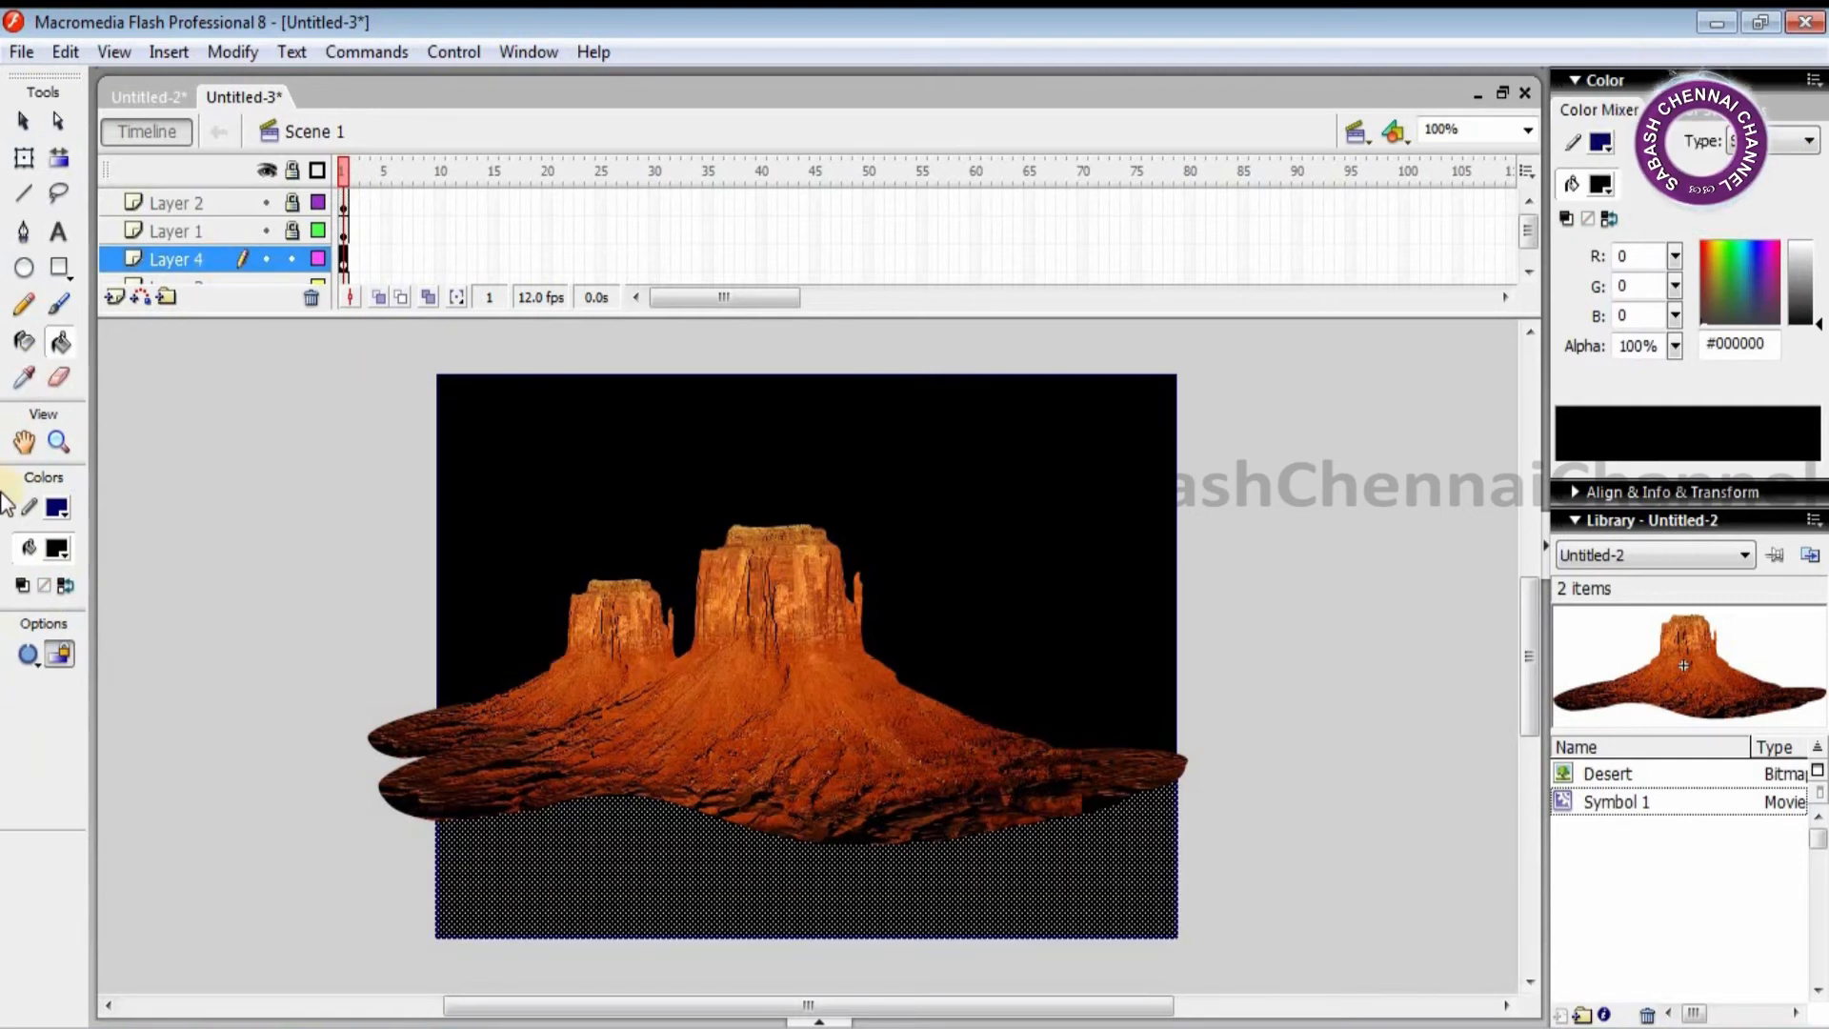
{"action": "left_click", "coordinate": [60, 305]}
{"action": "left_click_drag", "start_coordinate": [503, 878], "coordinate": [964, 894]}
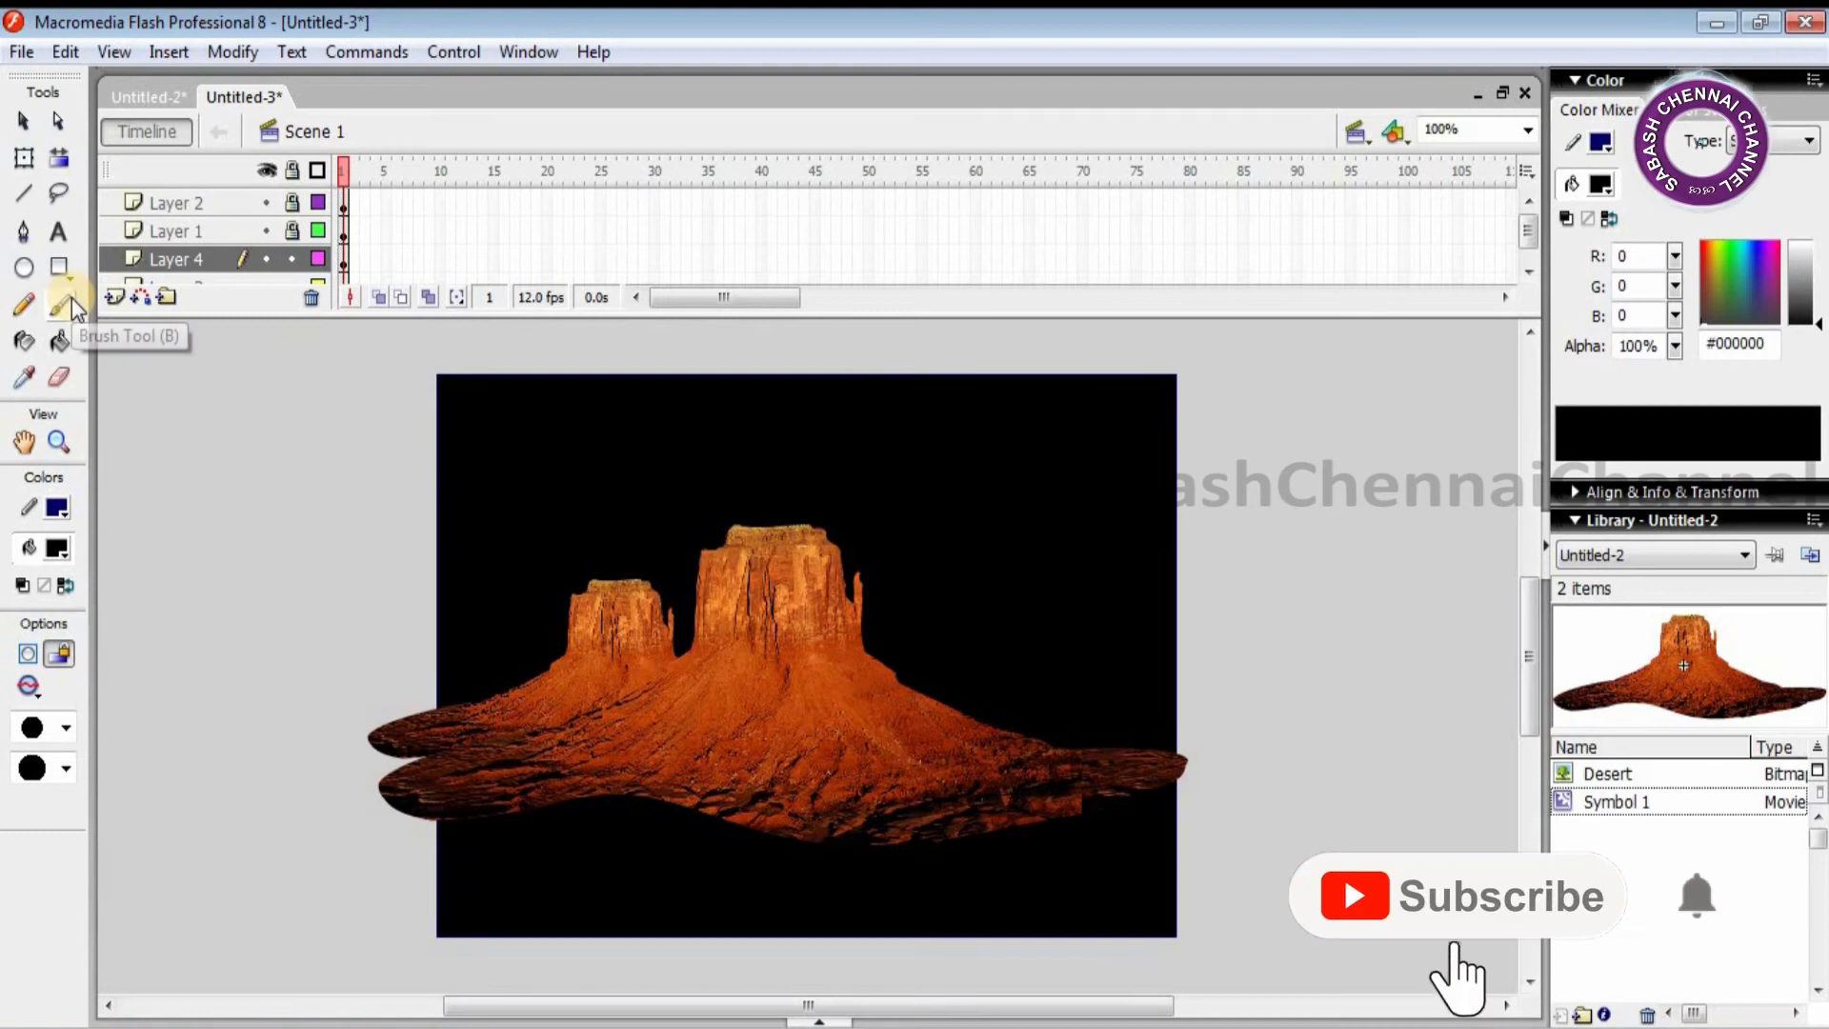
{"action": "left_click", "coordinate": [58, 548]}
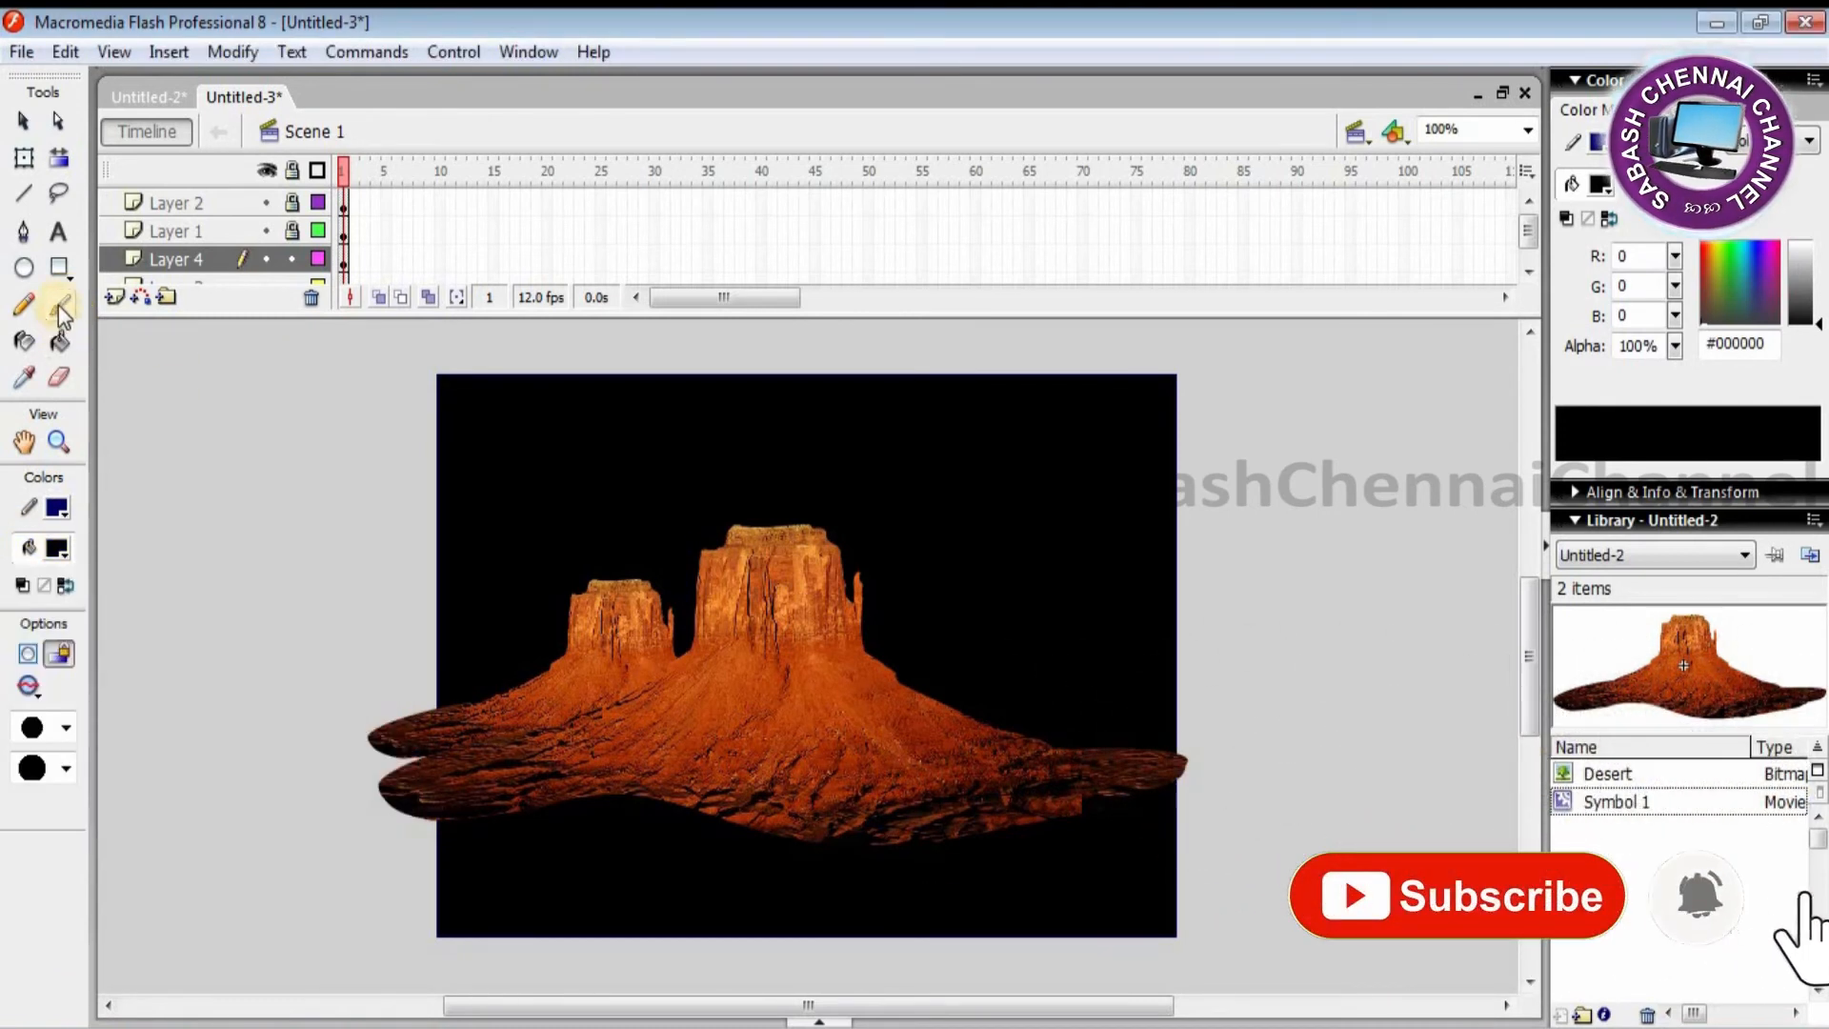
{"action": "left_click", "coordinate": [24, 341]}
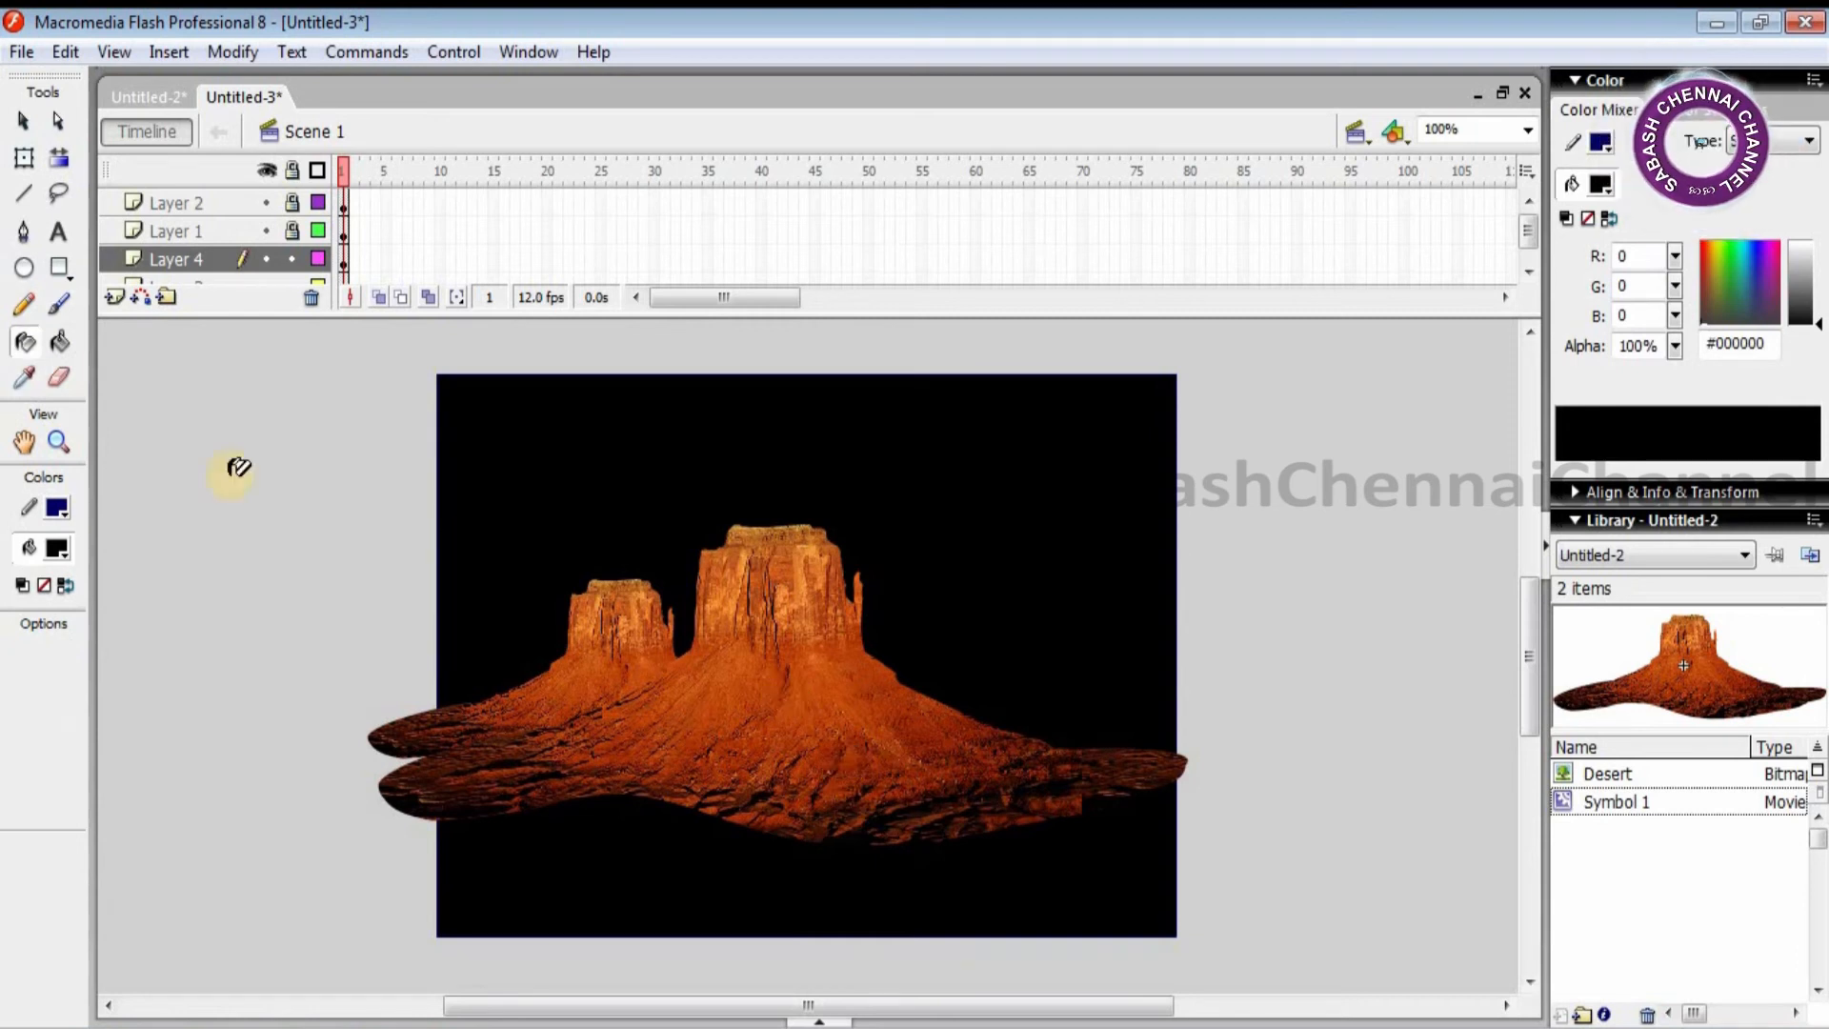
{"action": "left_click", "coordinate": [59, 305]}
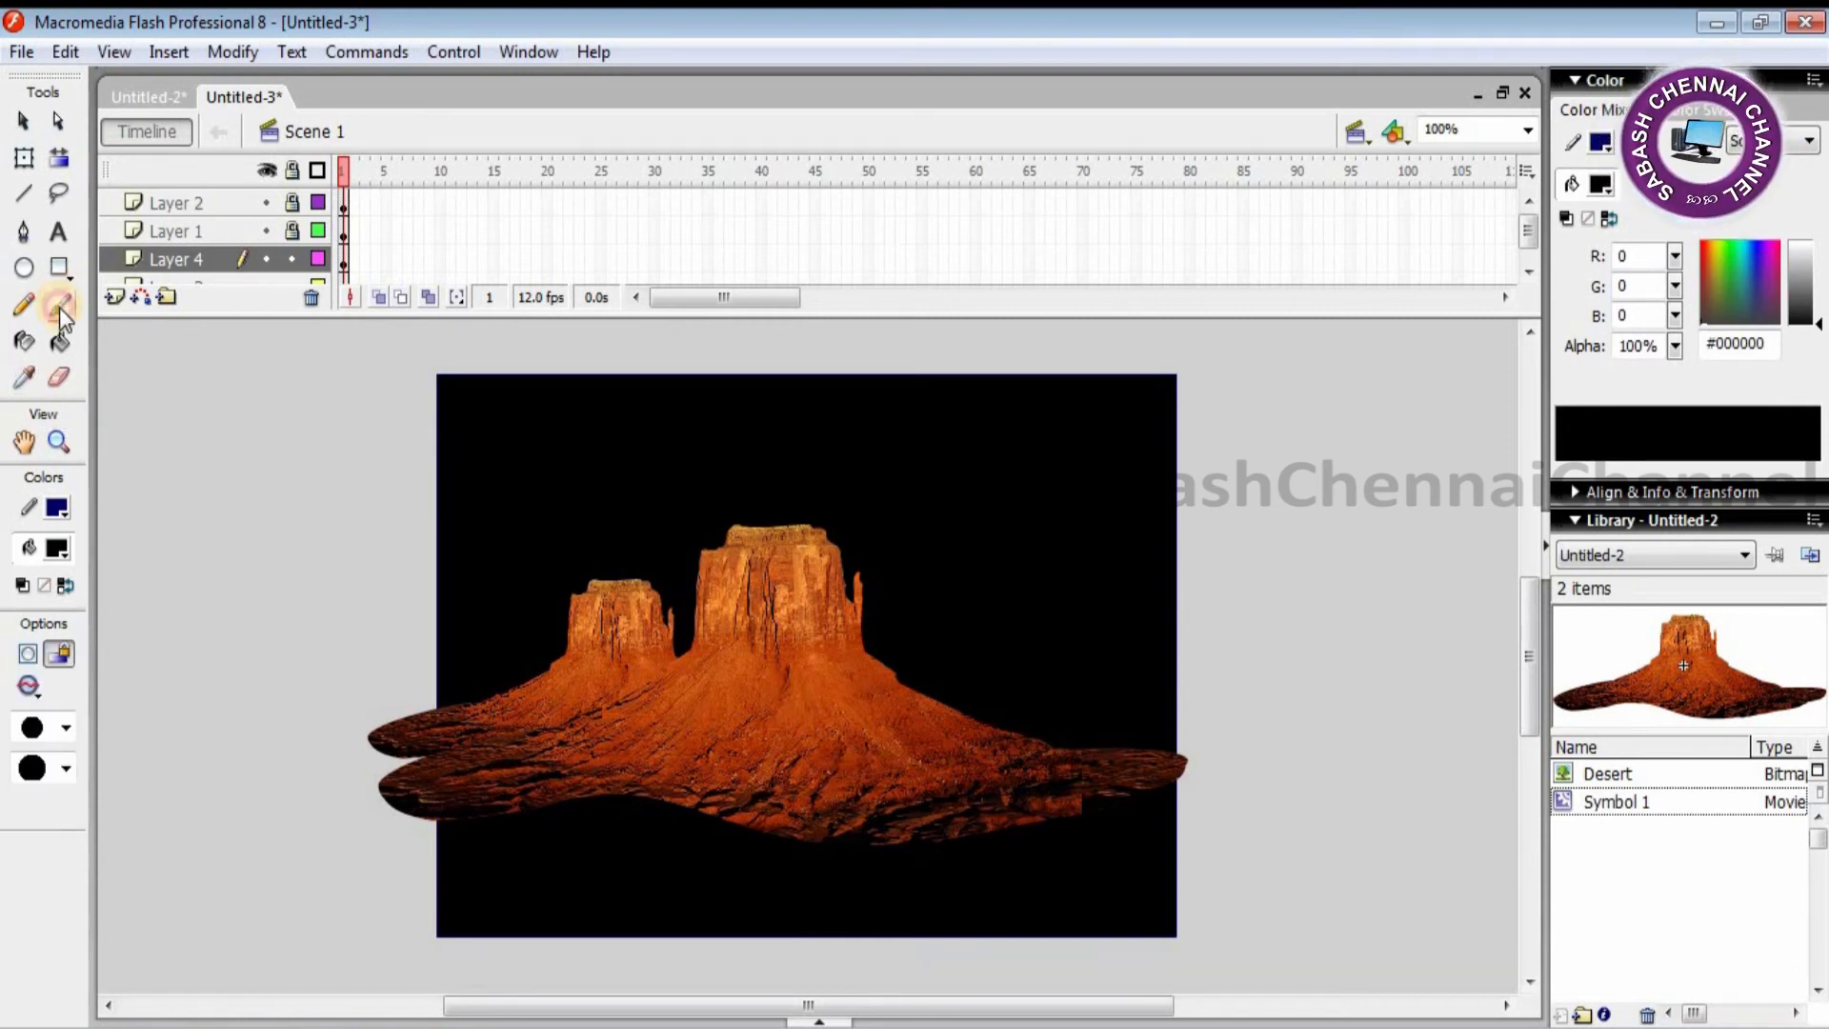
Step: Try to sample the butte's rock colour with the Eyedropper, temporarily unlocking Layer 2
{"action": "left_click", "coordinate": [24, 377]}
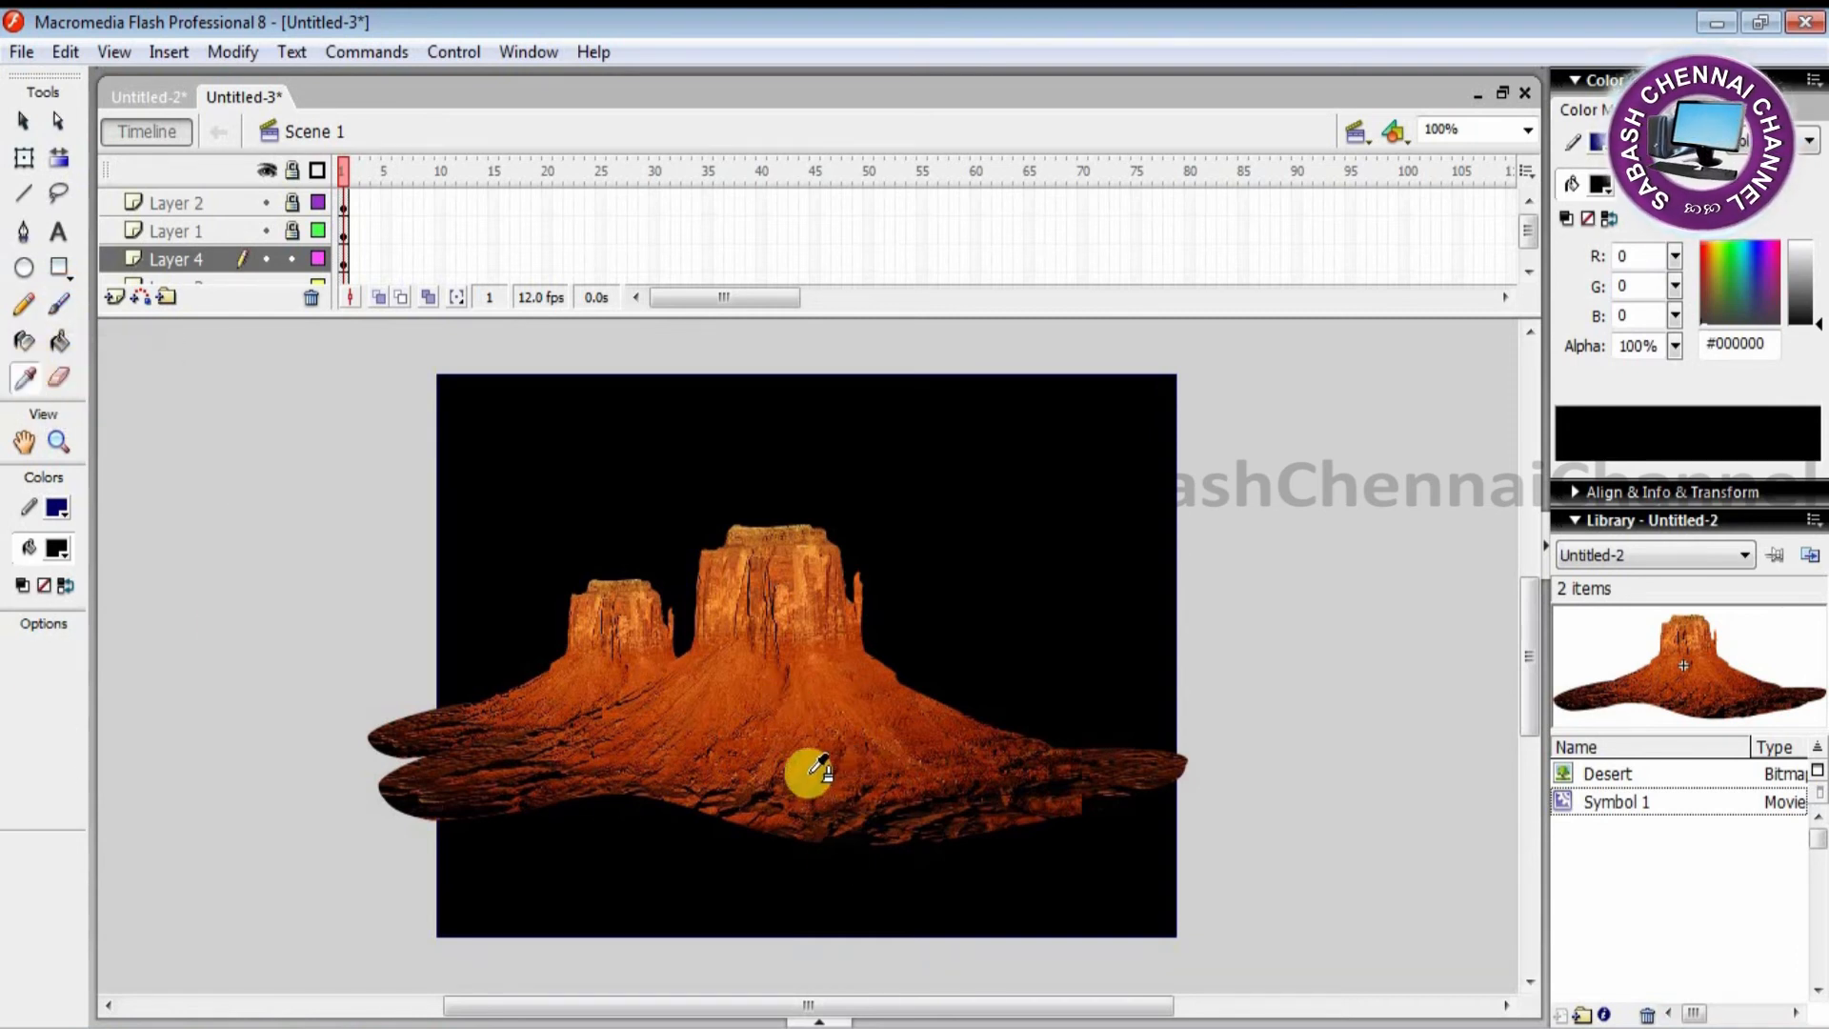
{"action": "left_click", "coordinate": [293, 203]}
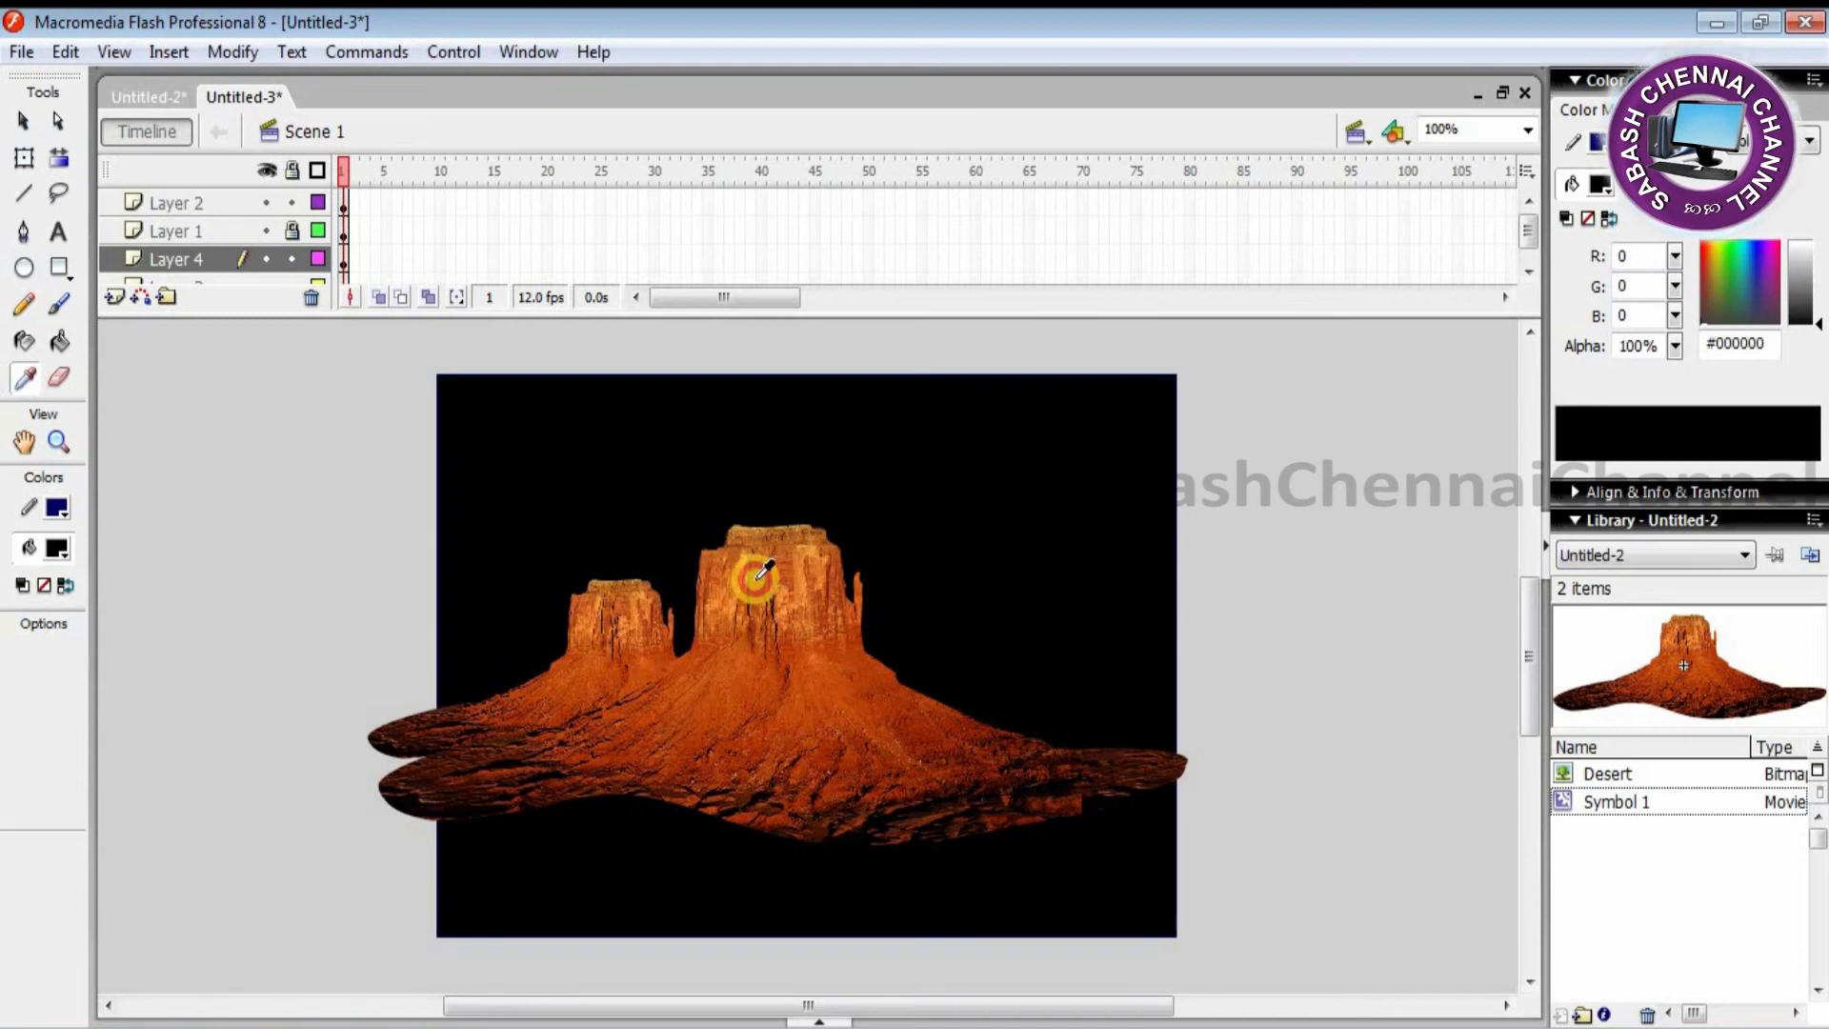
{"action": "left_click", "coordinate": [624, 653]}
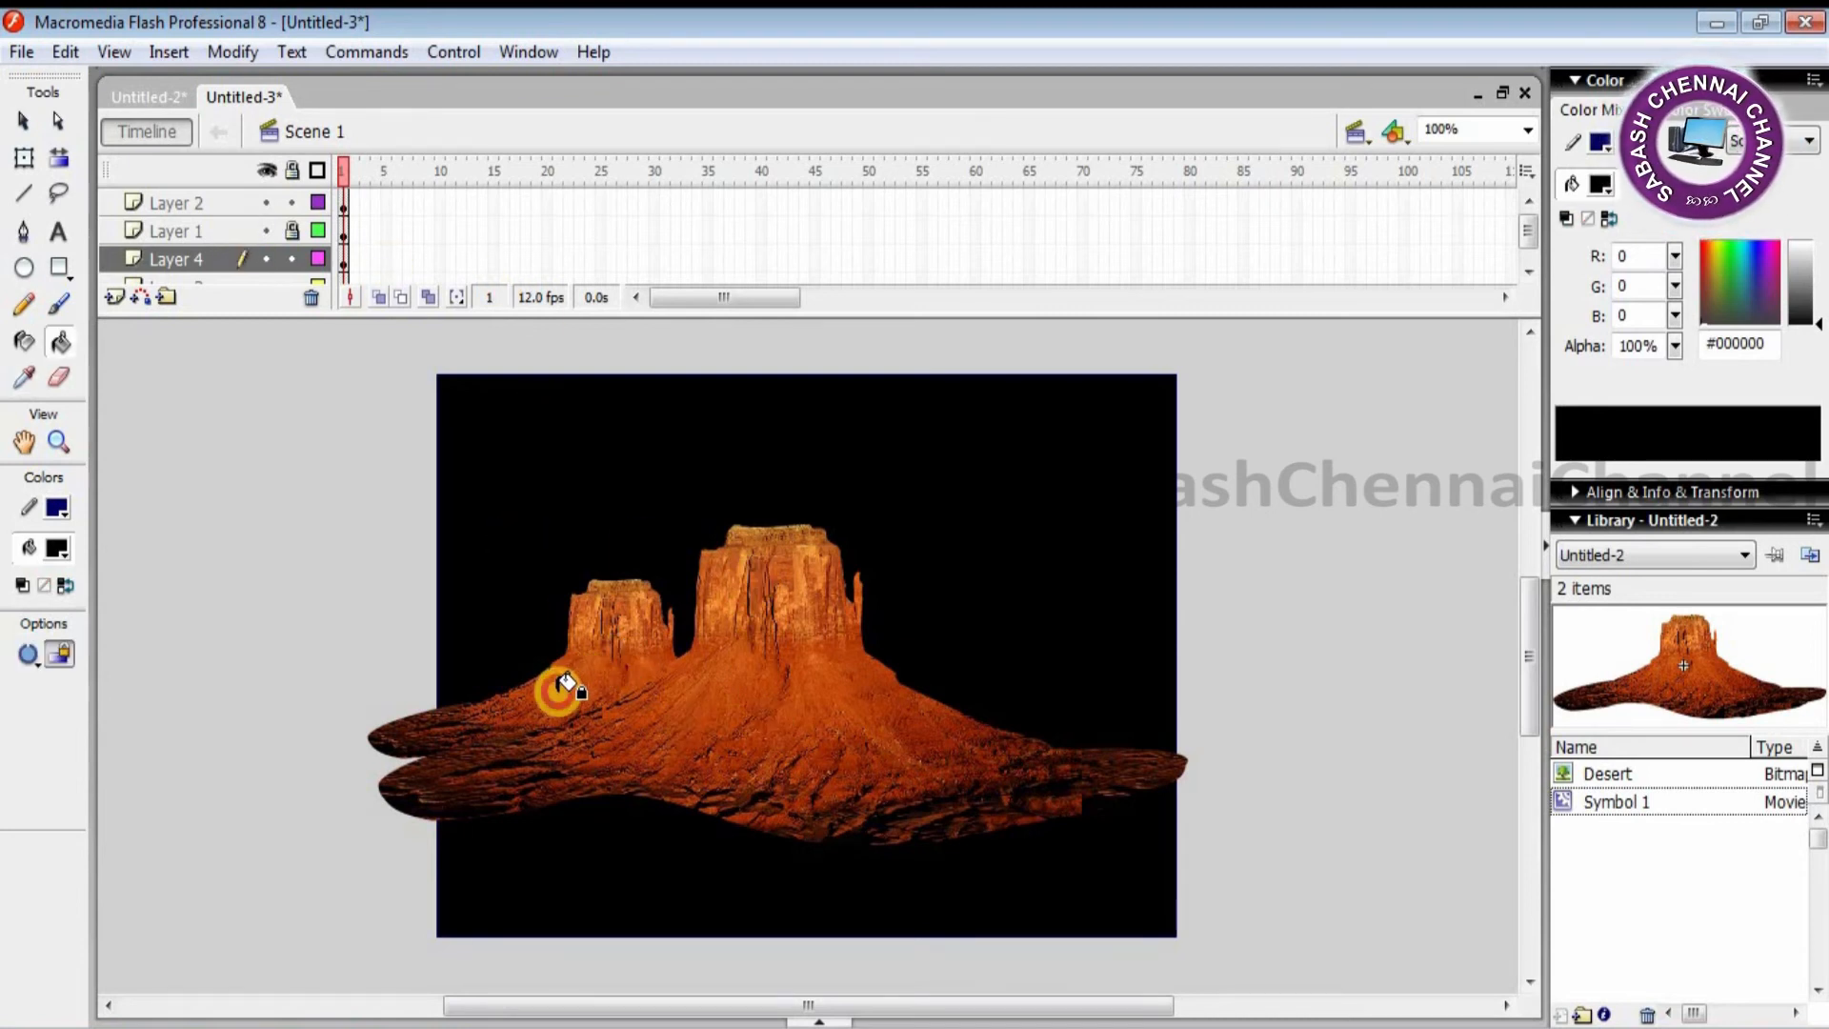
{"action": "left_click", "coordinate": [293, 203]}
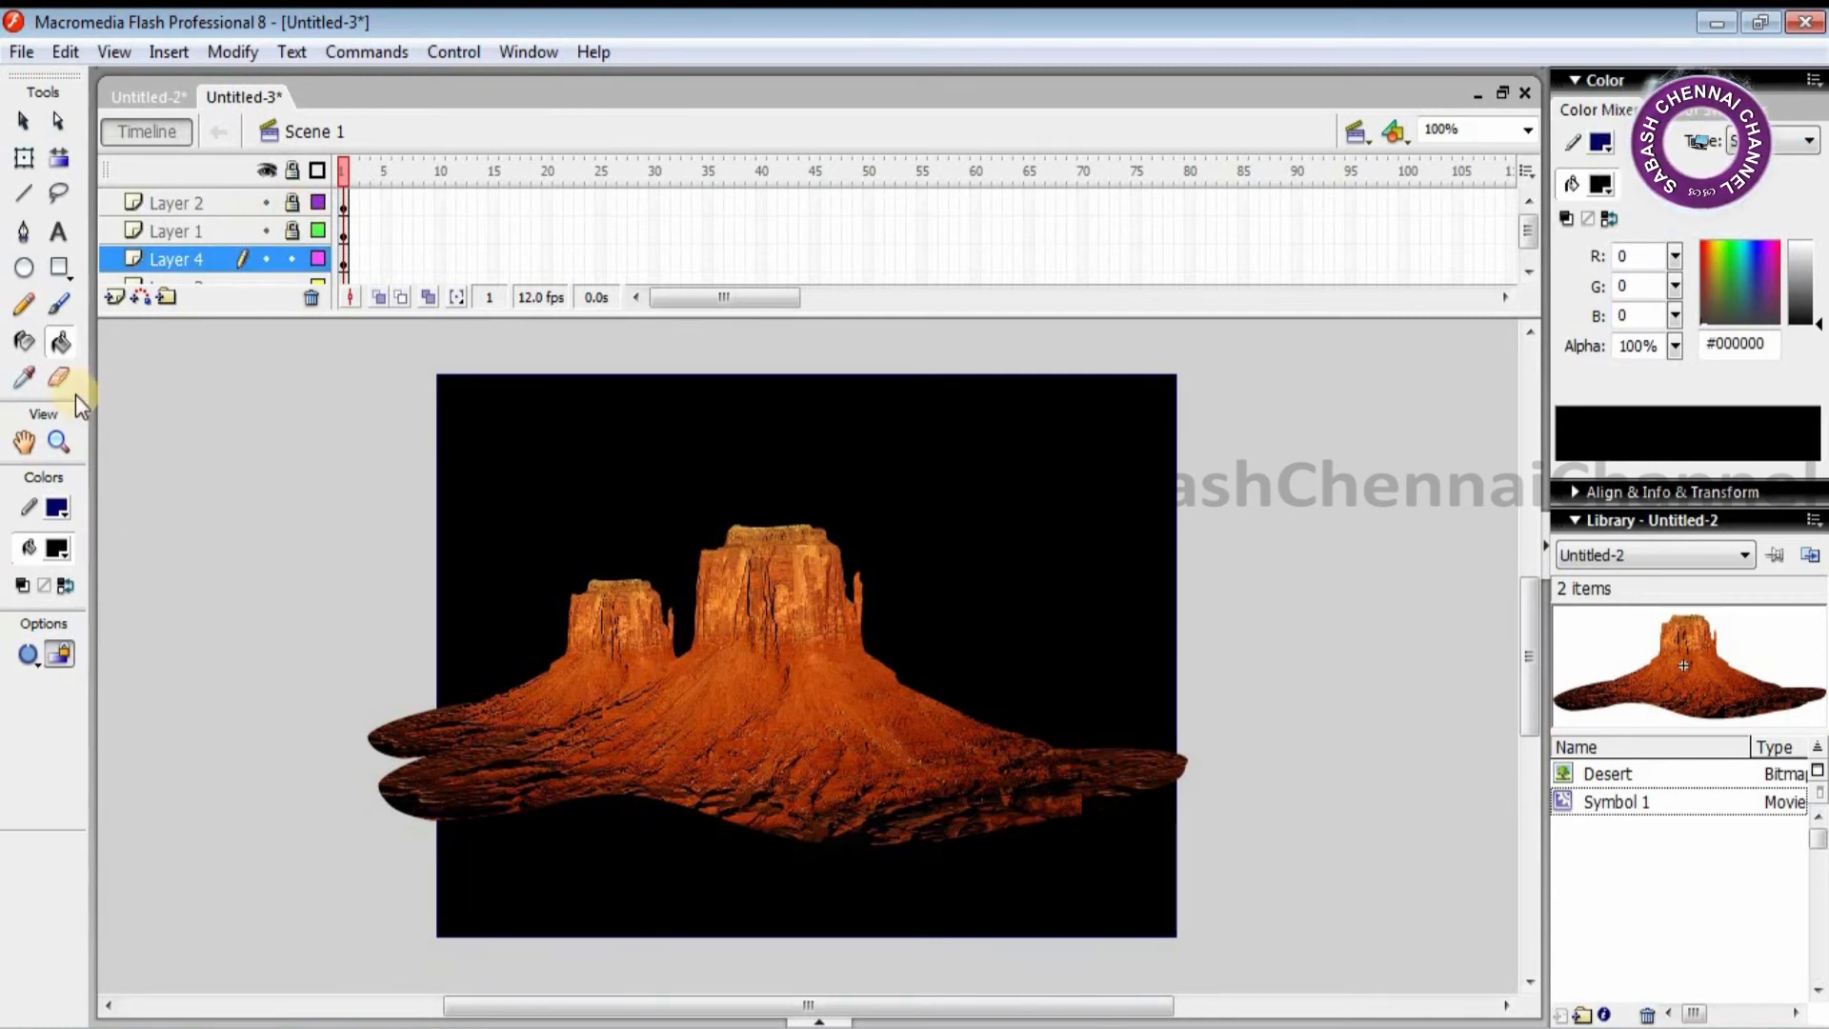
{"action": "left_click", "coordinate": [59, 305]}
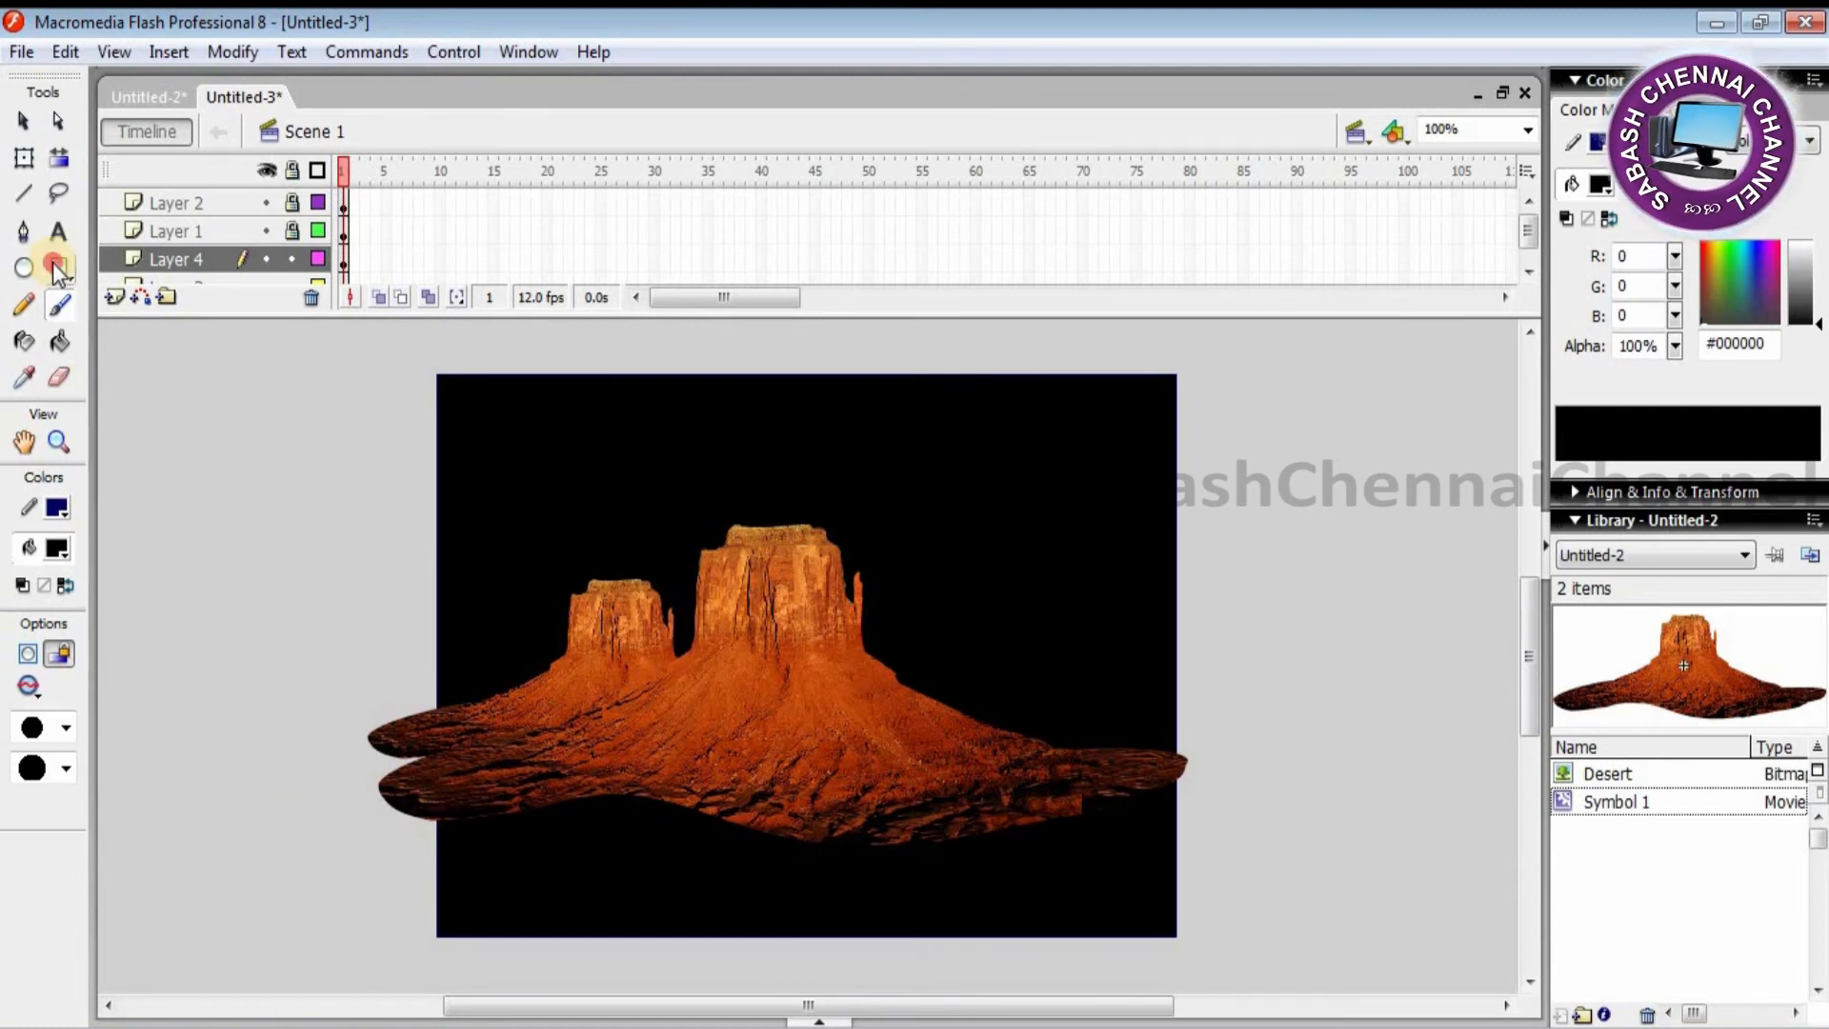
Step: Fill the lower rectangle on Layer 4 with the green-to-black gradient preset and change its type to Linear
{"action": "key", "text": "v"}
{"action": "left_click", "coordinate": [749, 854]}
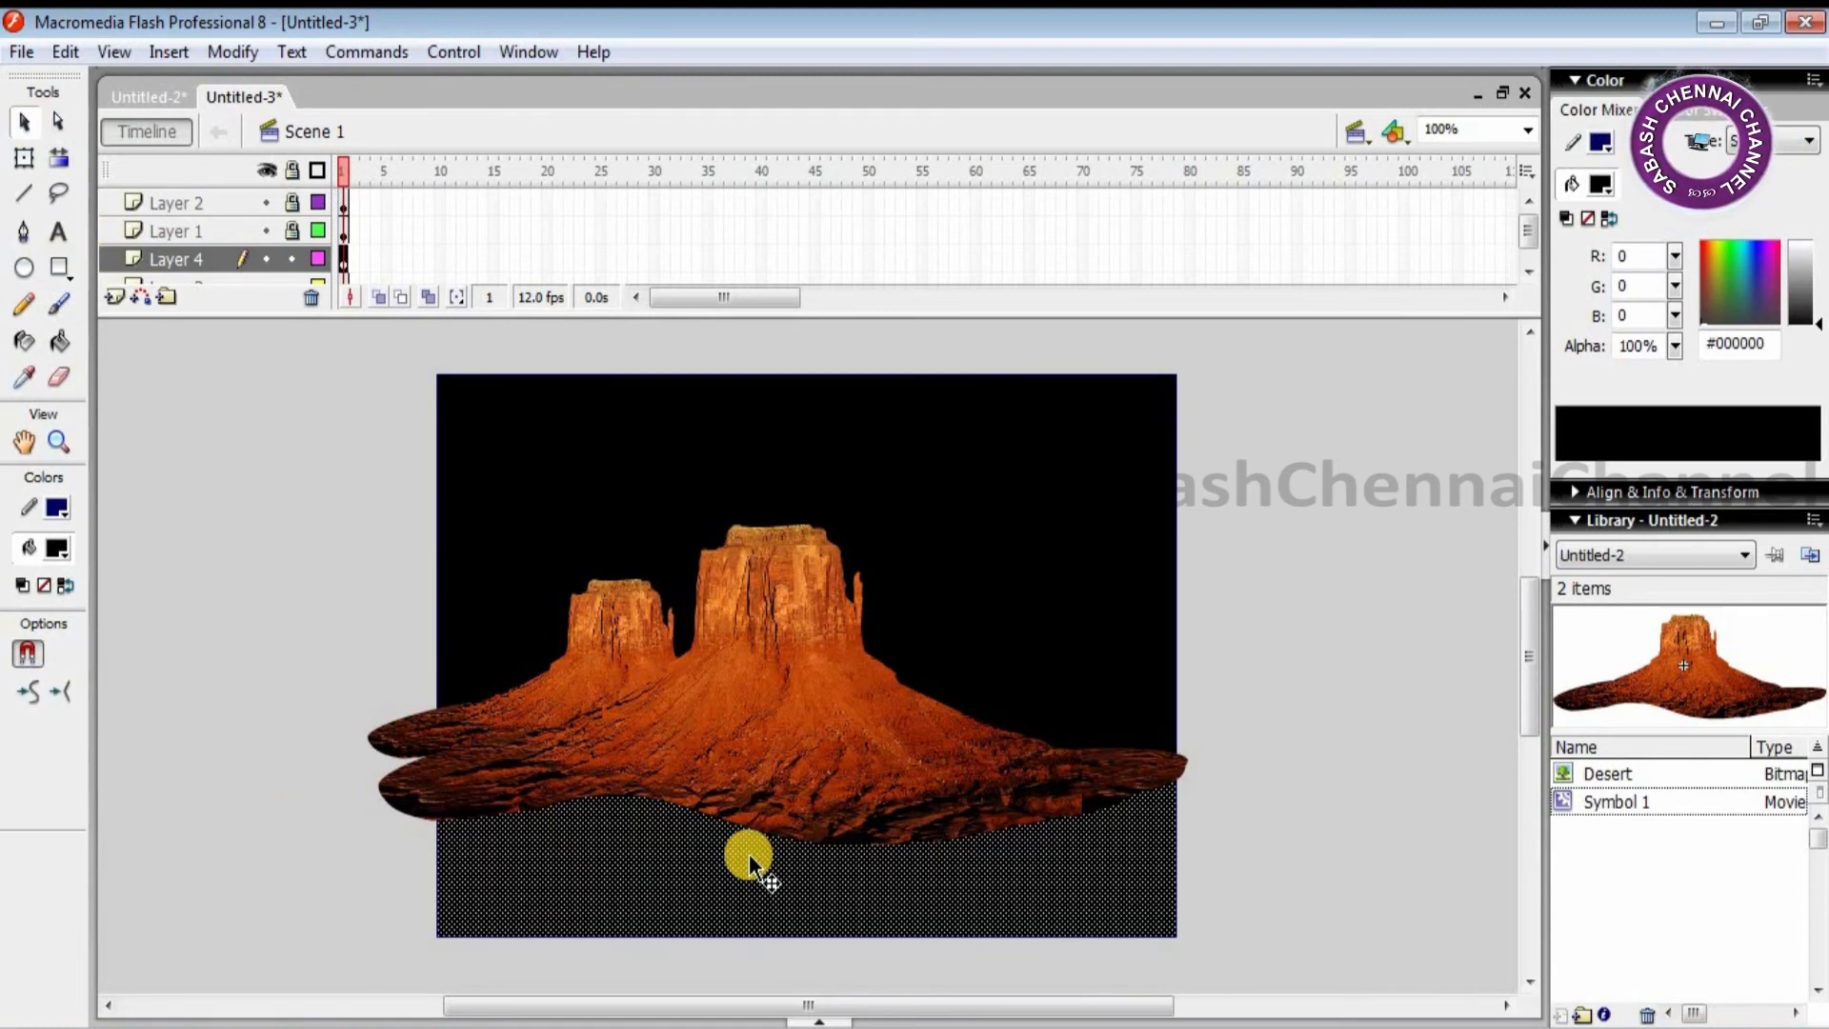
{"action": "left_click", "coordinate": [59, 551]}
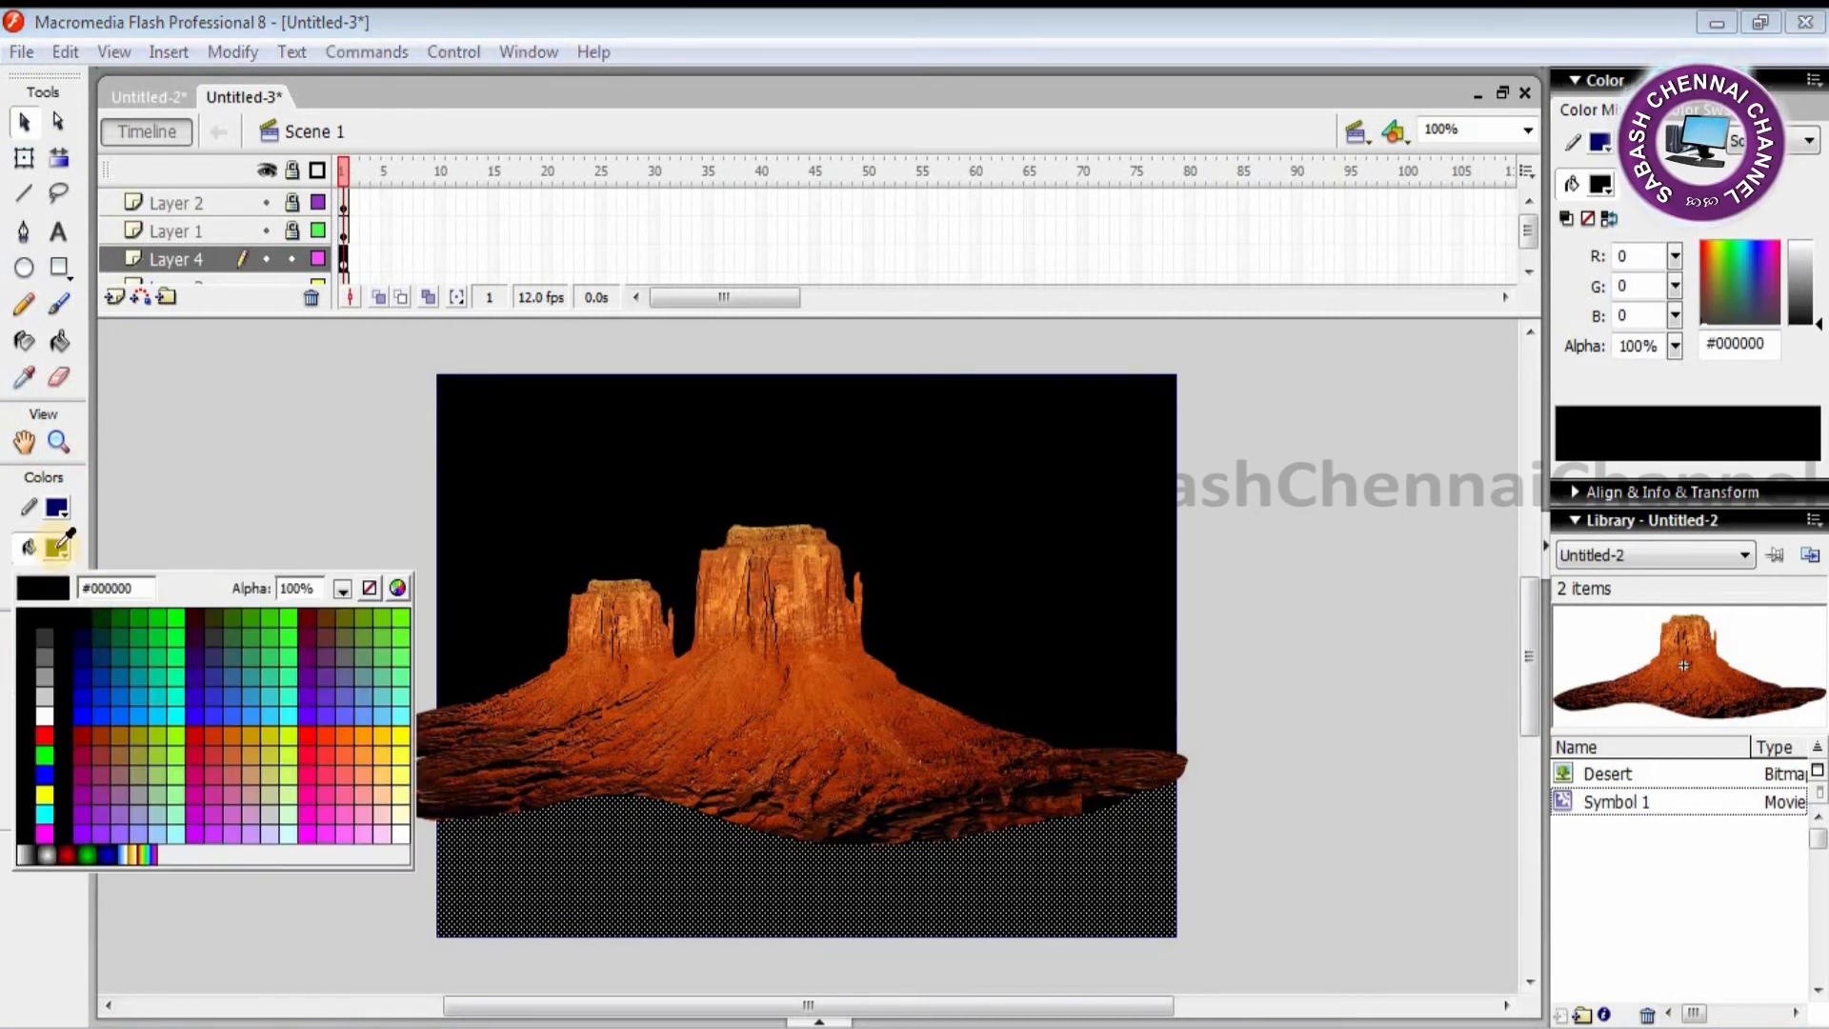
{"action": "left_click", "coordinate": [84, 847]}
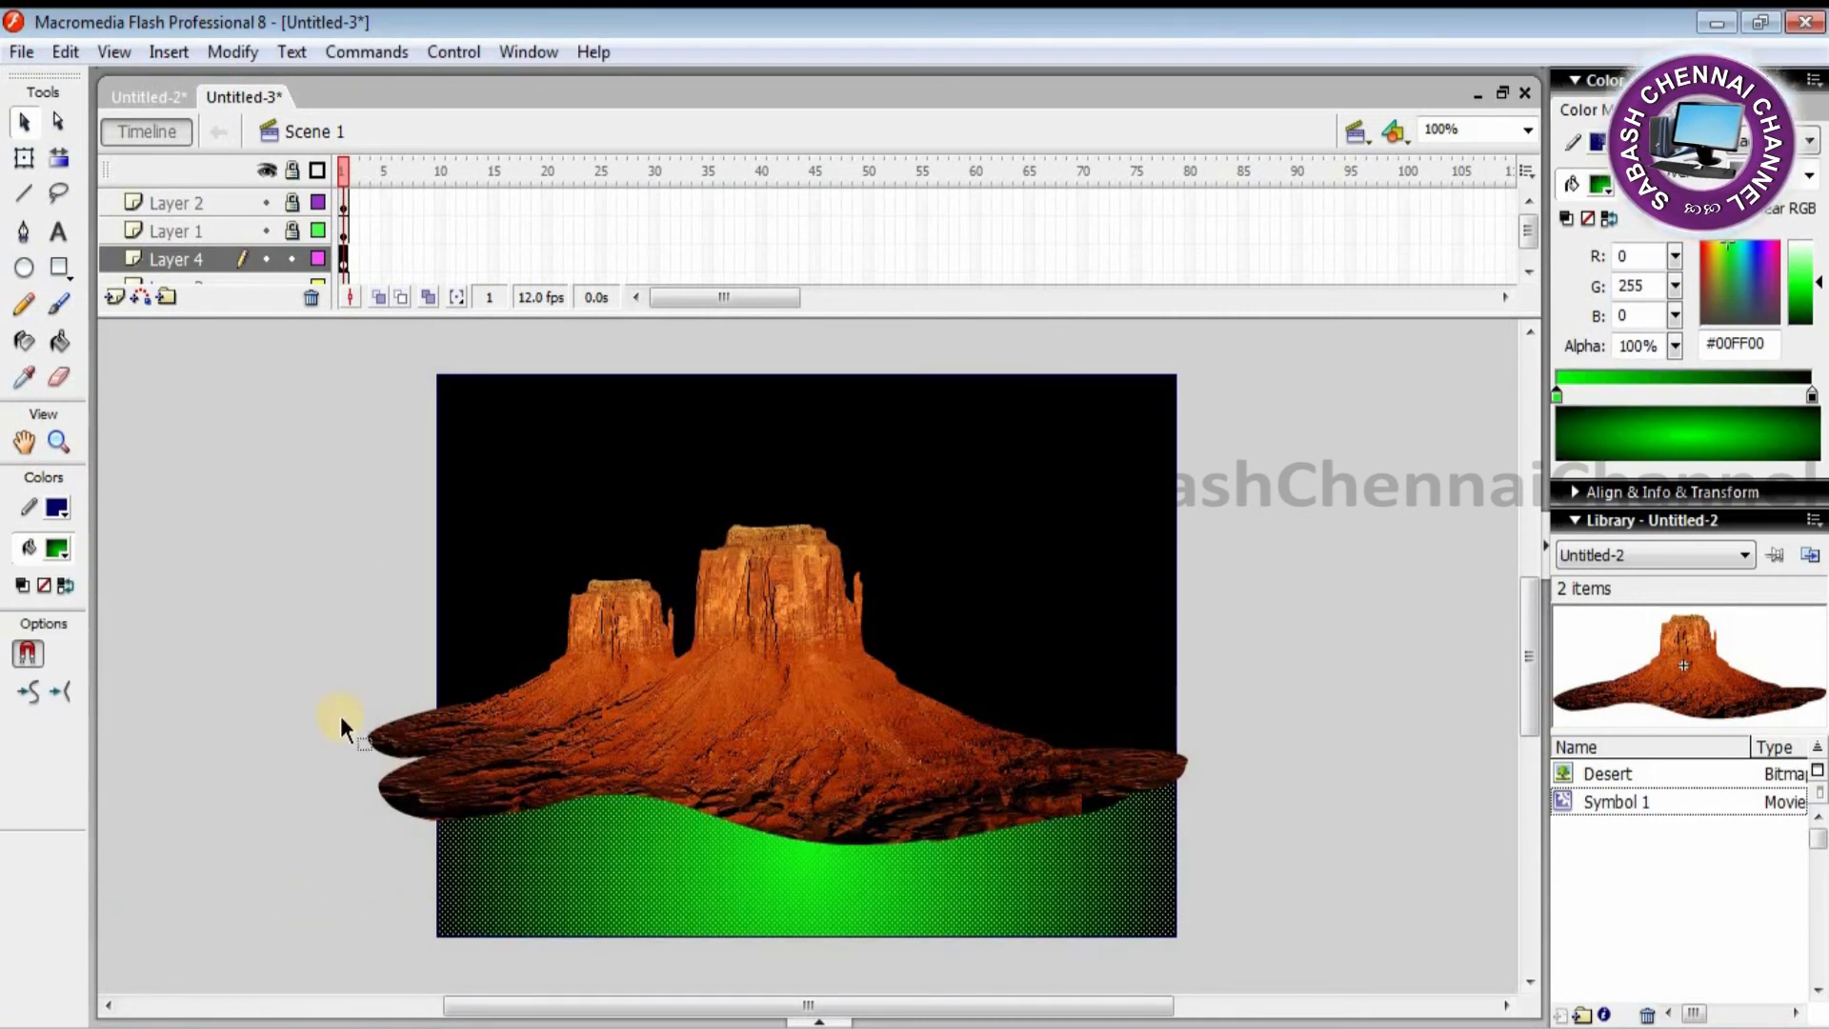
{"action": "left_click", "coordinate": [65, 164]}
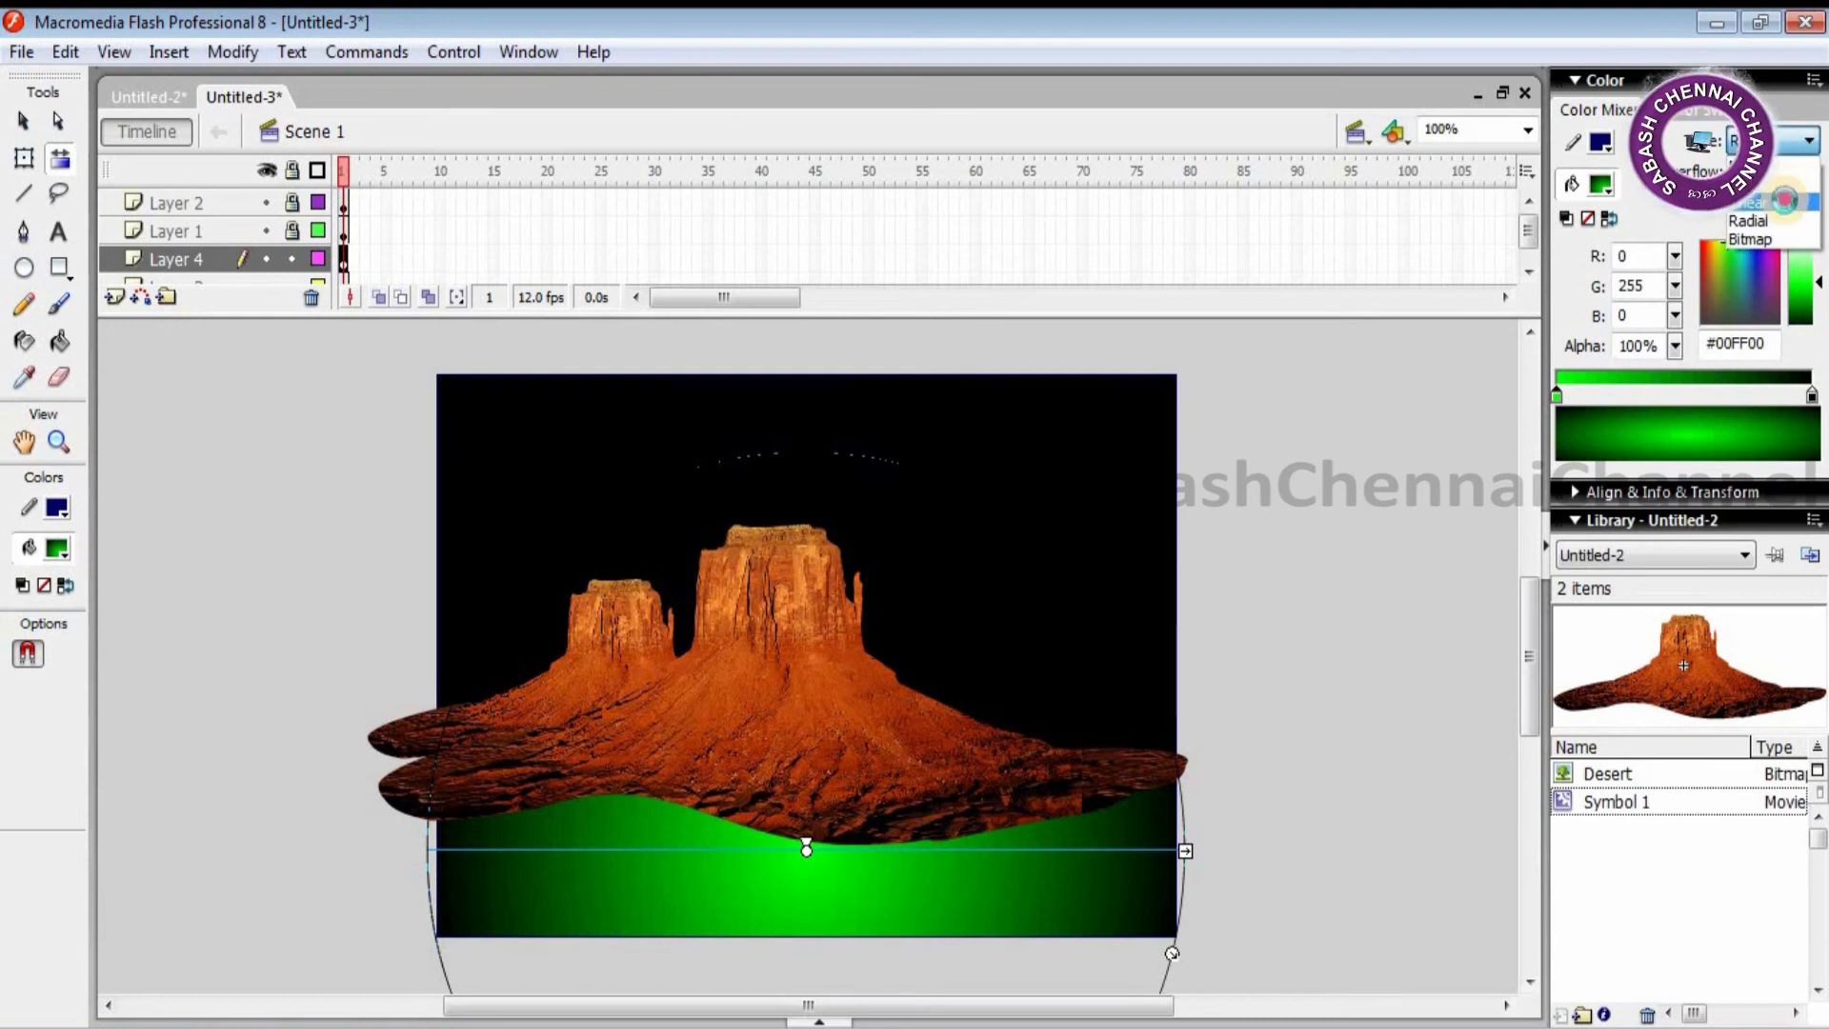
{"action": "left_click", "coordinate": [1785, 200]}
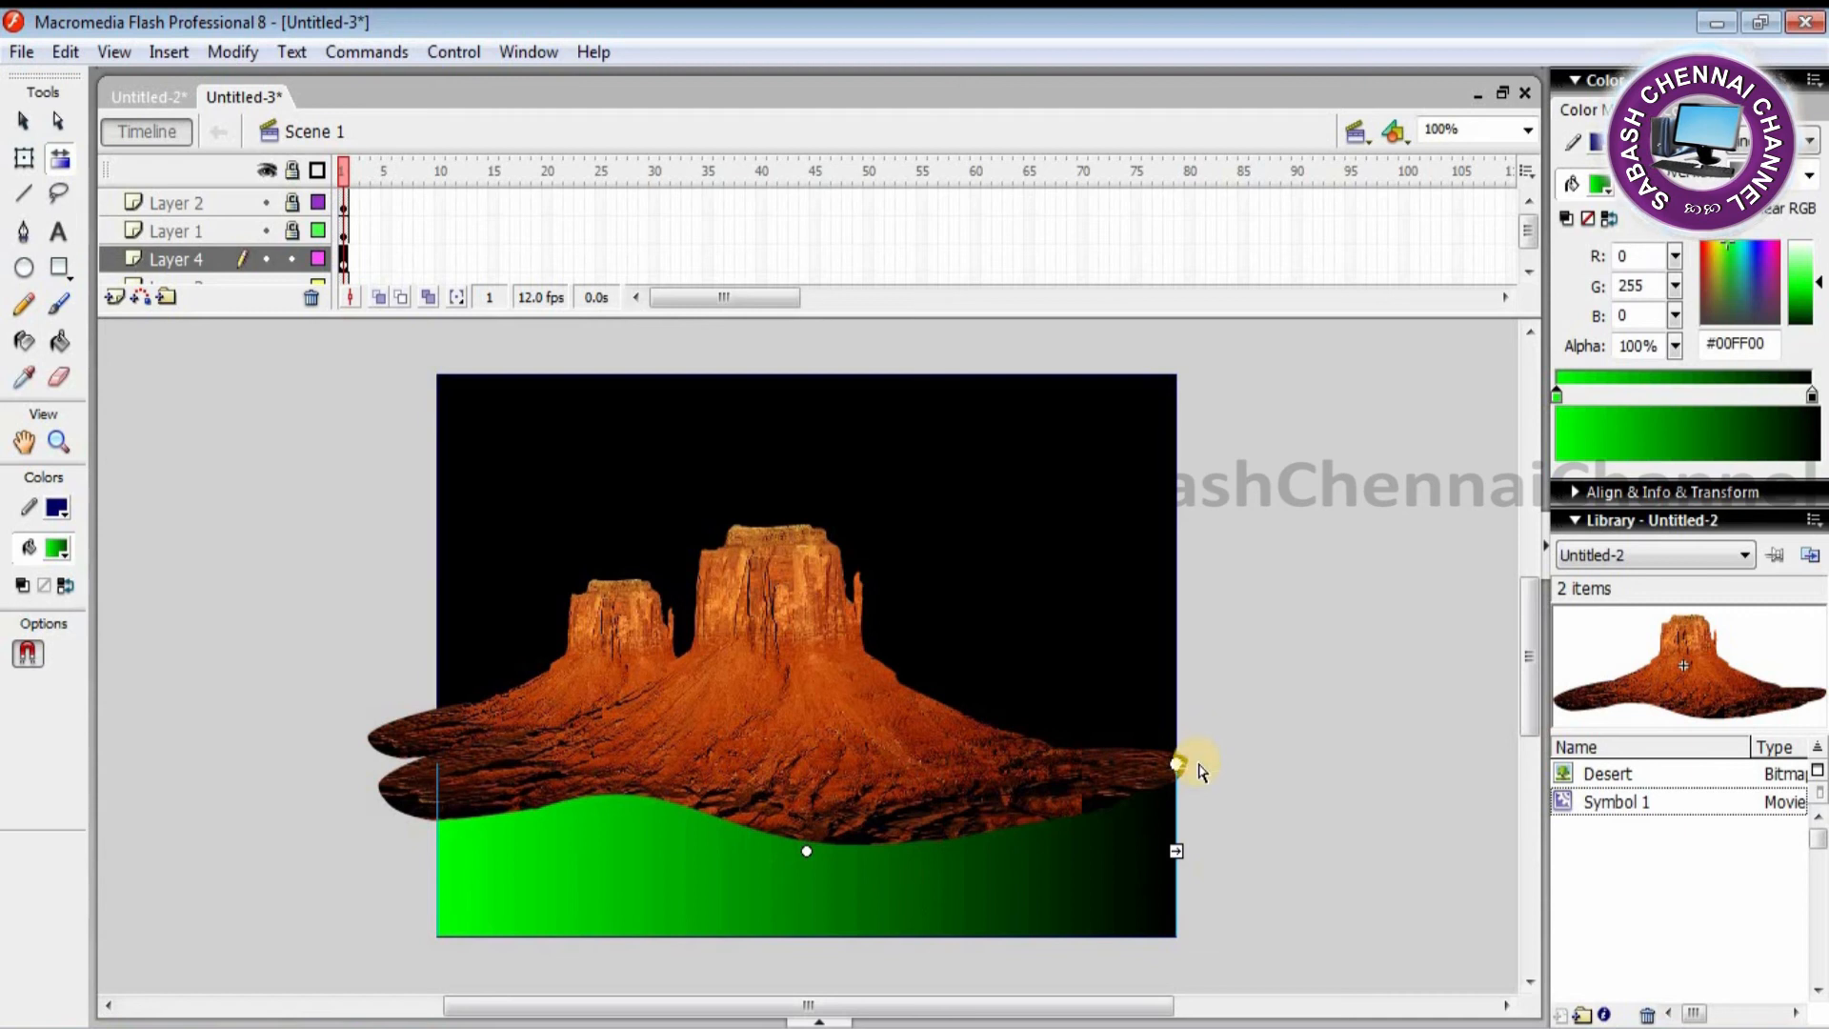
Step: Rotate the lower rectangle's gradient to run vertically with green at the base, and shorten it to span the rectangle's height
{"action": "left_click_drag", "start_coordinate": [1174, 767], "coordinate": [770, 722]}
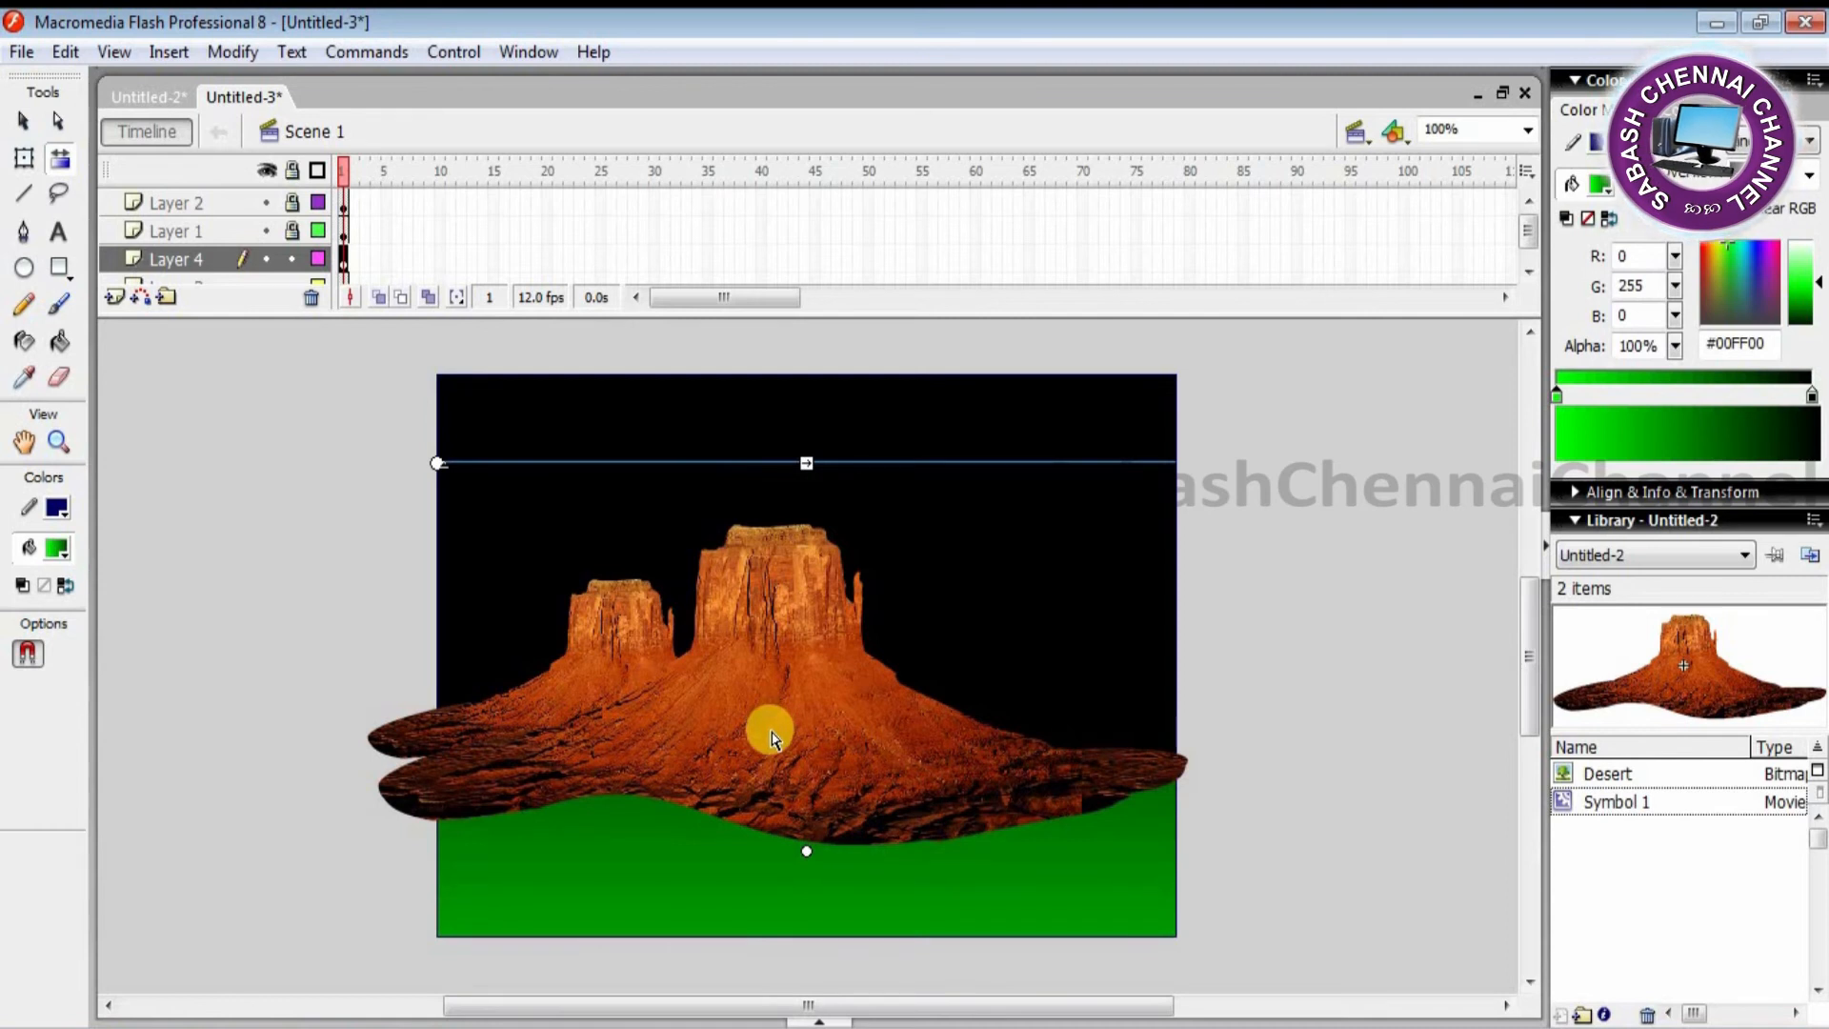
{"action": "mouse_move", "coordinate": [1531, 636]}
{"action": "left_mouse_down"}
{"action": "mouse_move", "coordinate": [1529, 677]}
{"action": "mouse_move", "coordinate": [1525, 619]}
{"action": "left_mouse_up"}
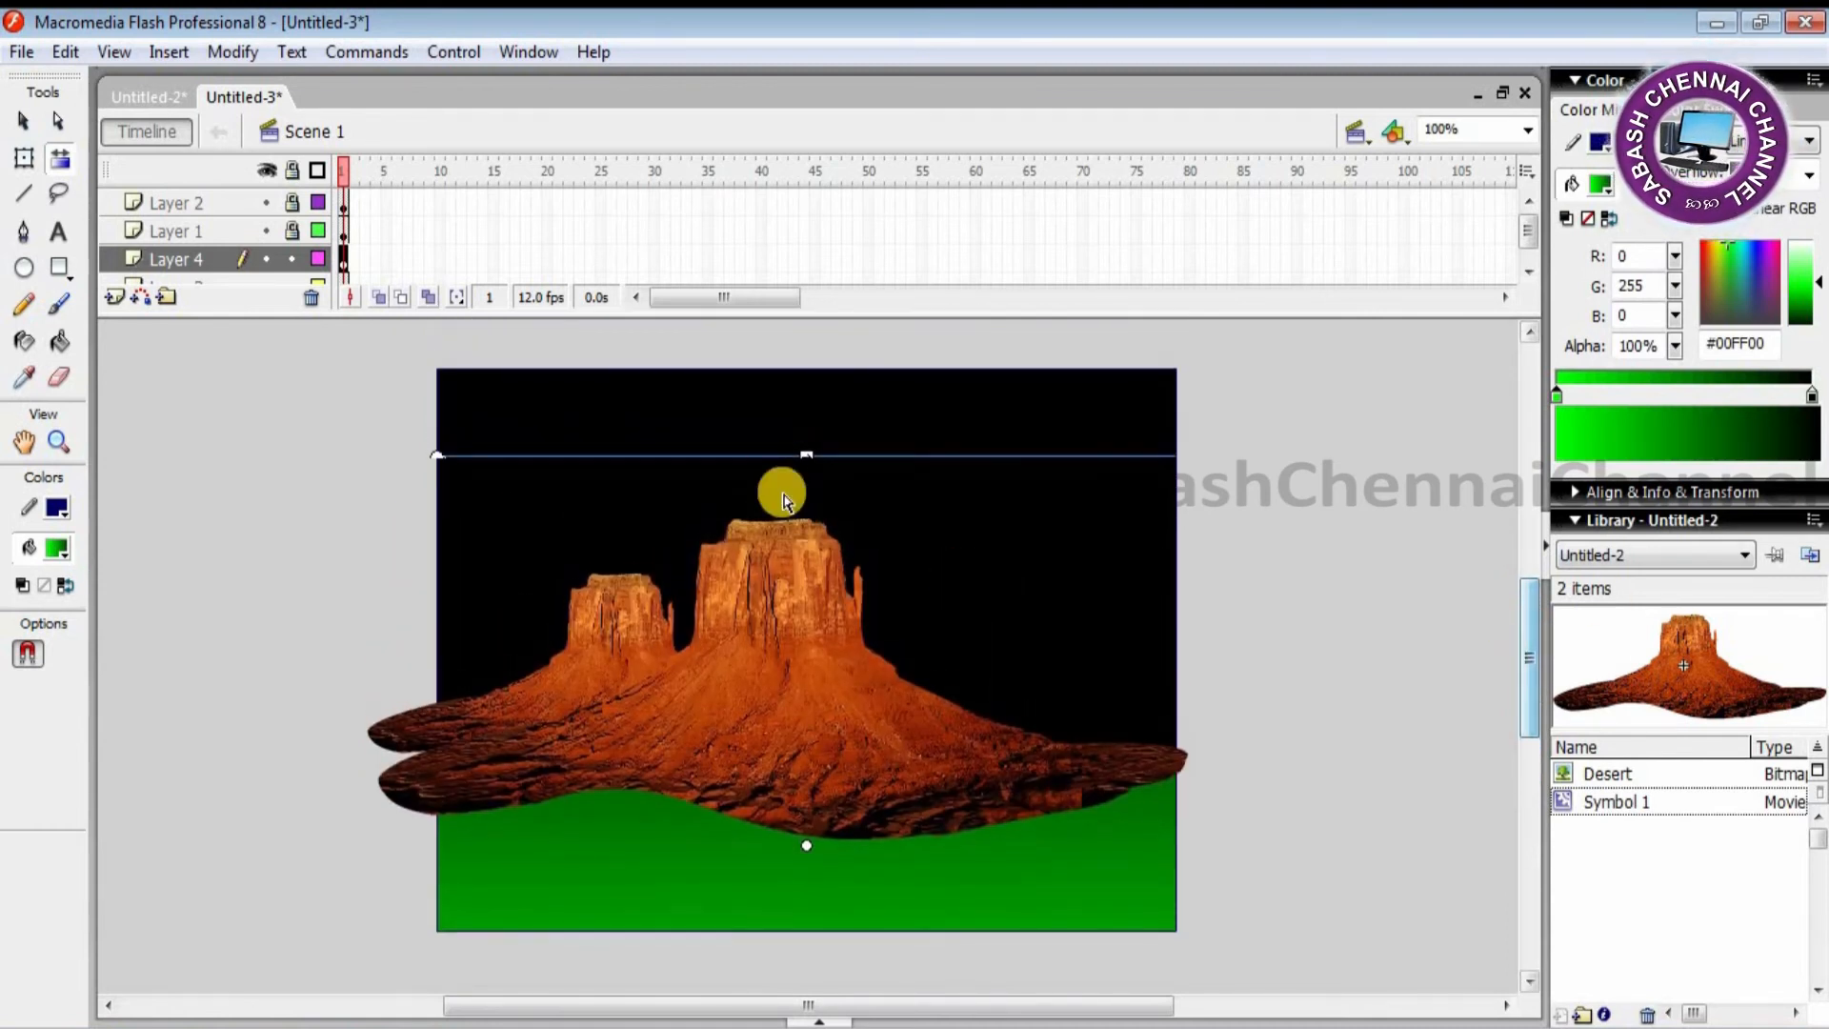
{"action": "left_click_drag", "start_coordinate": [806, 455], "coordinate": [804, 760]}
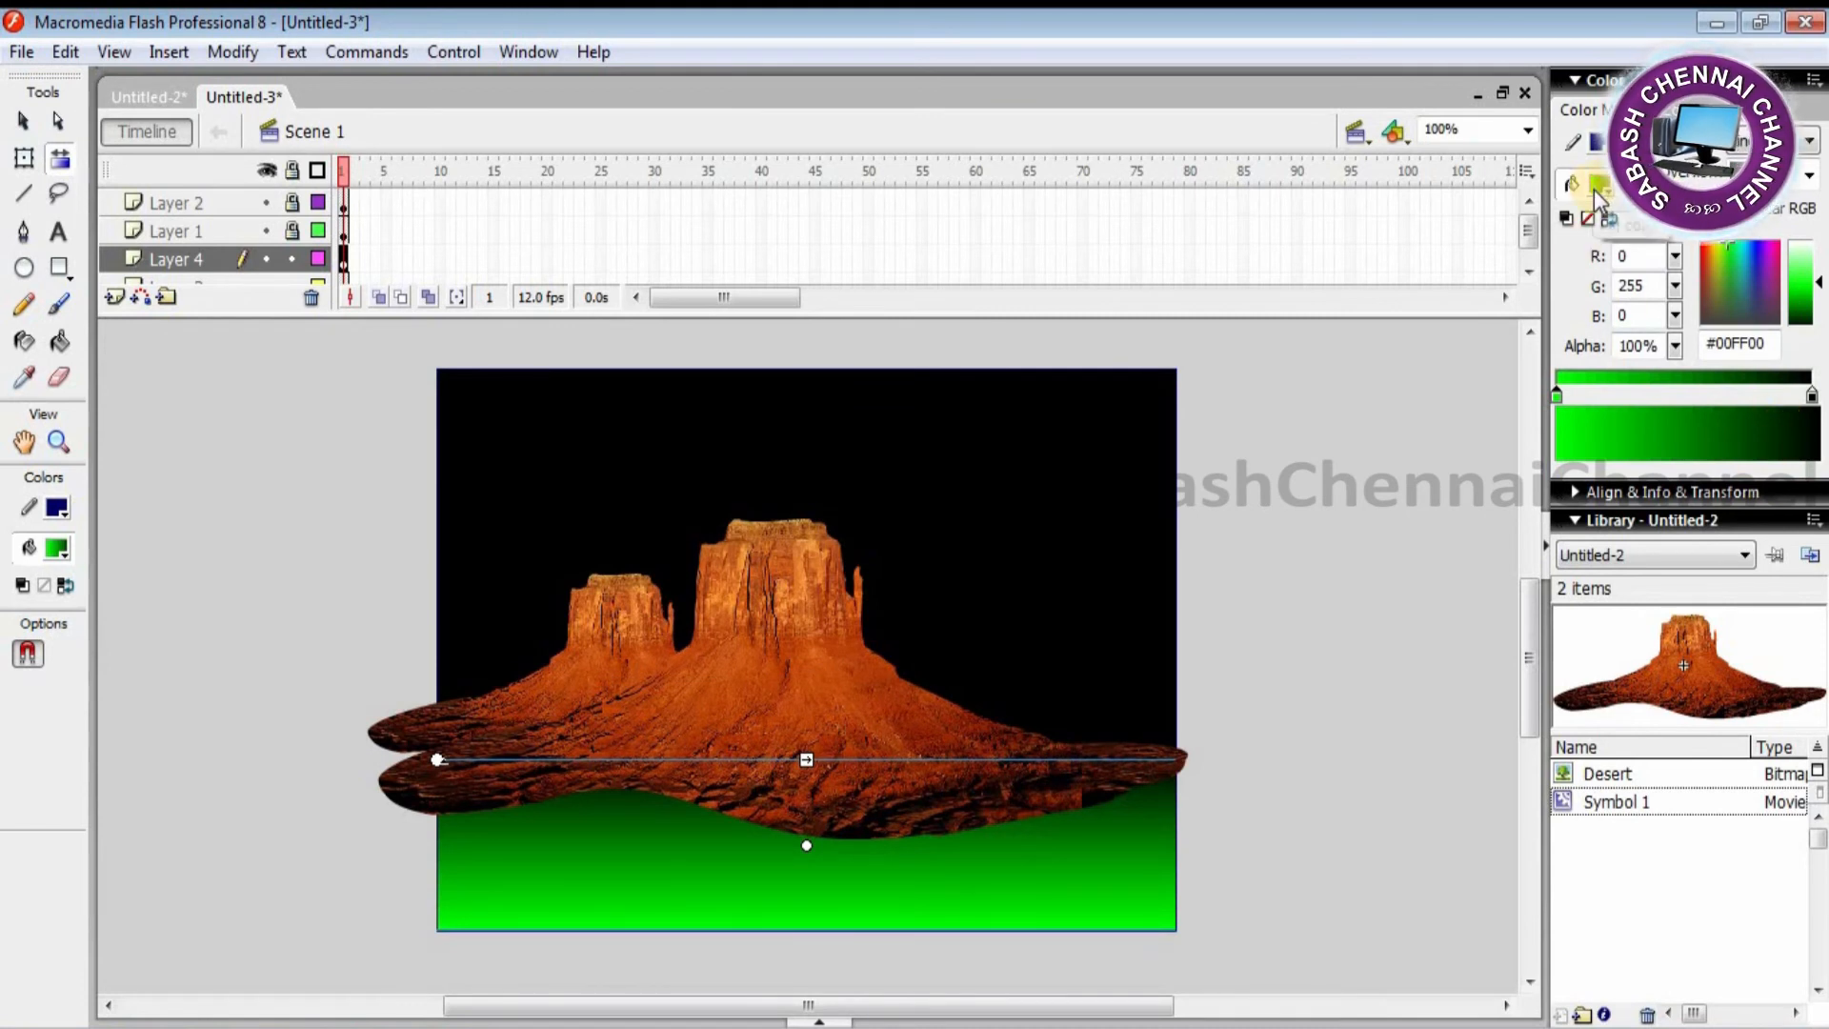
Step: Change the gradient's black end colour to brown #A96234
{"action": "left_click", "coordinate": [1810, 397]}
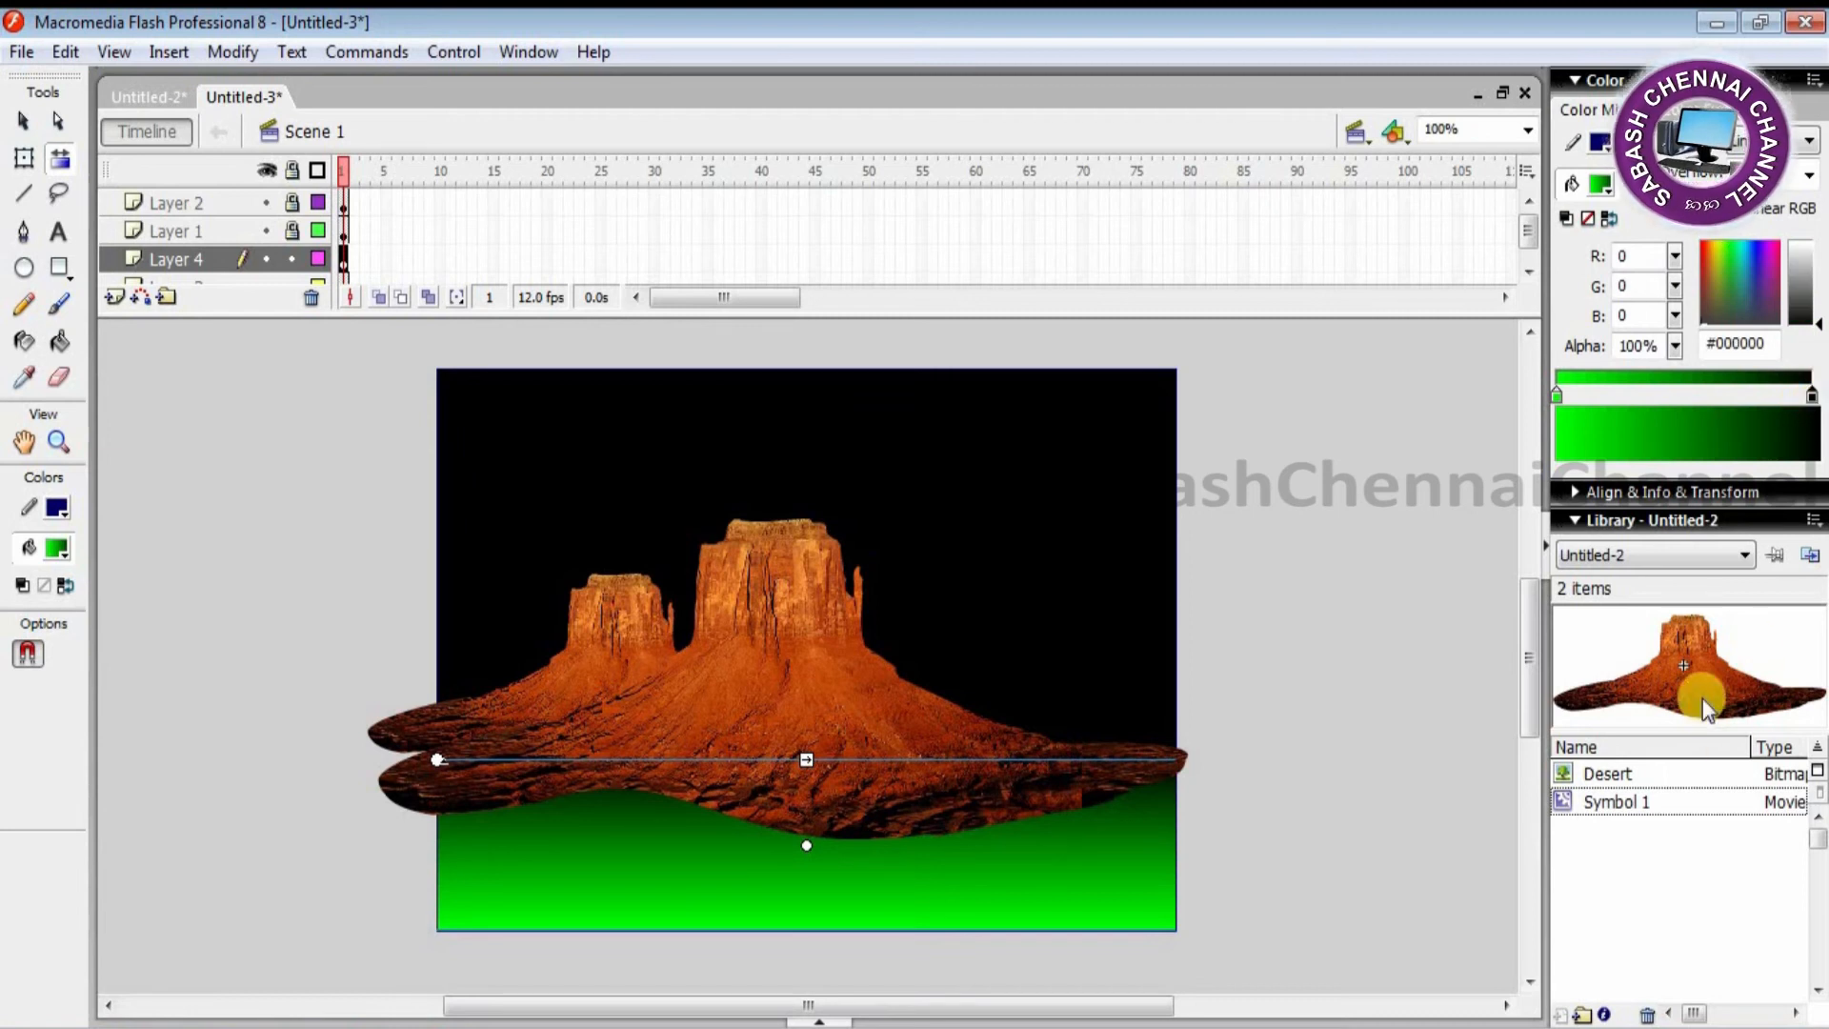
{"action": "left_click_drag", "start_coordinate": [1755, 281], "coordinate": [1706, 287]}
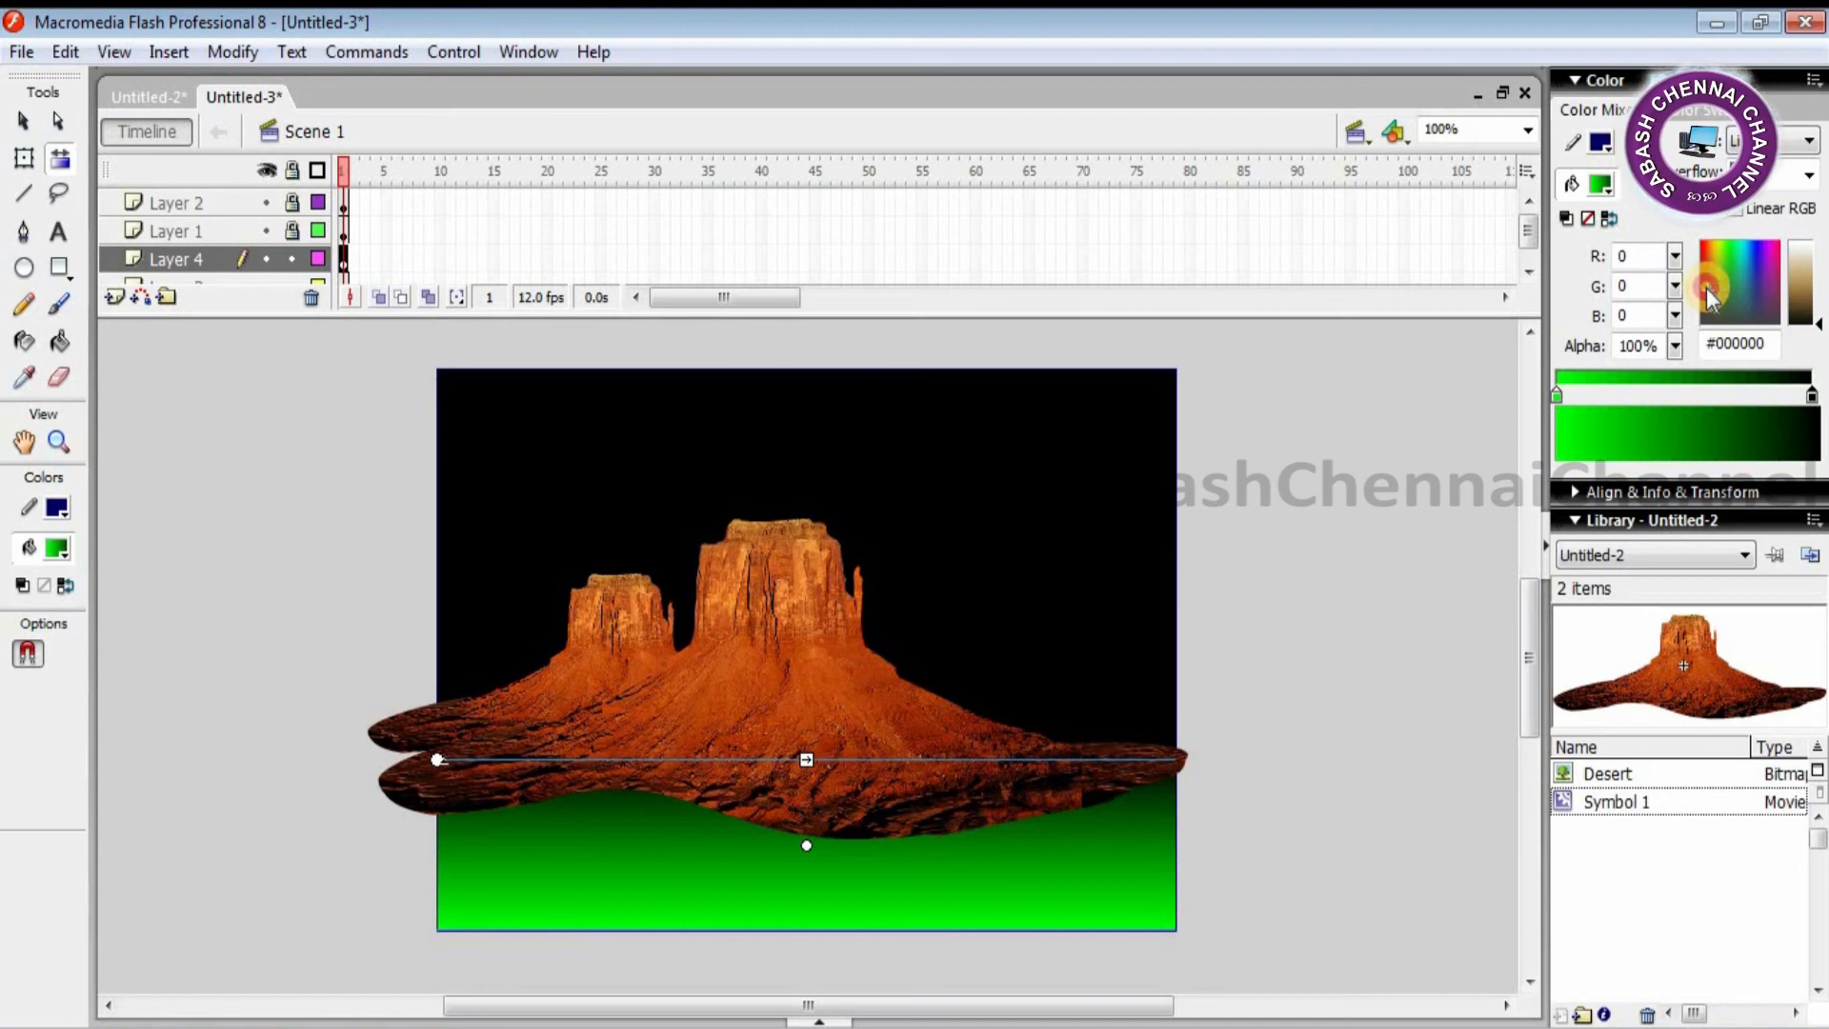
{"action": "left_click", "coordinate": [1812, 399]}
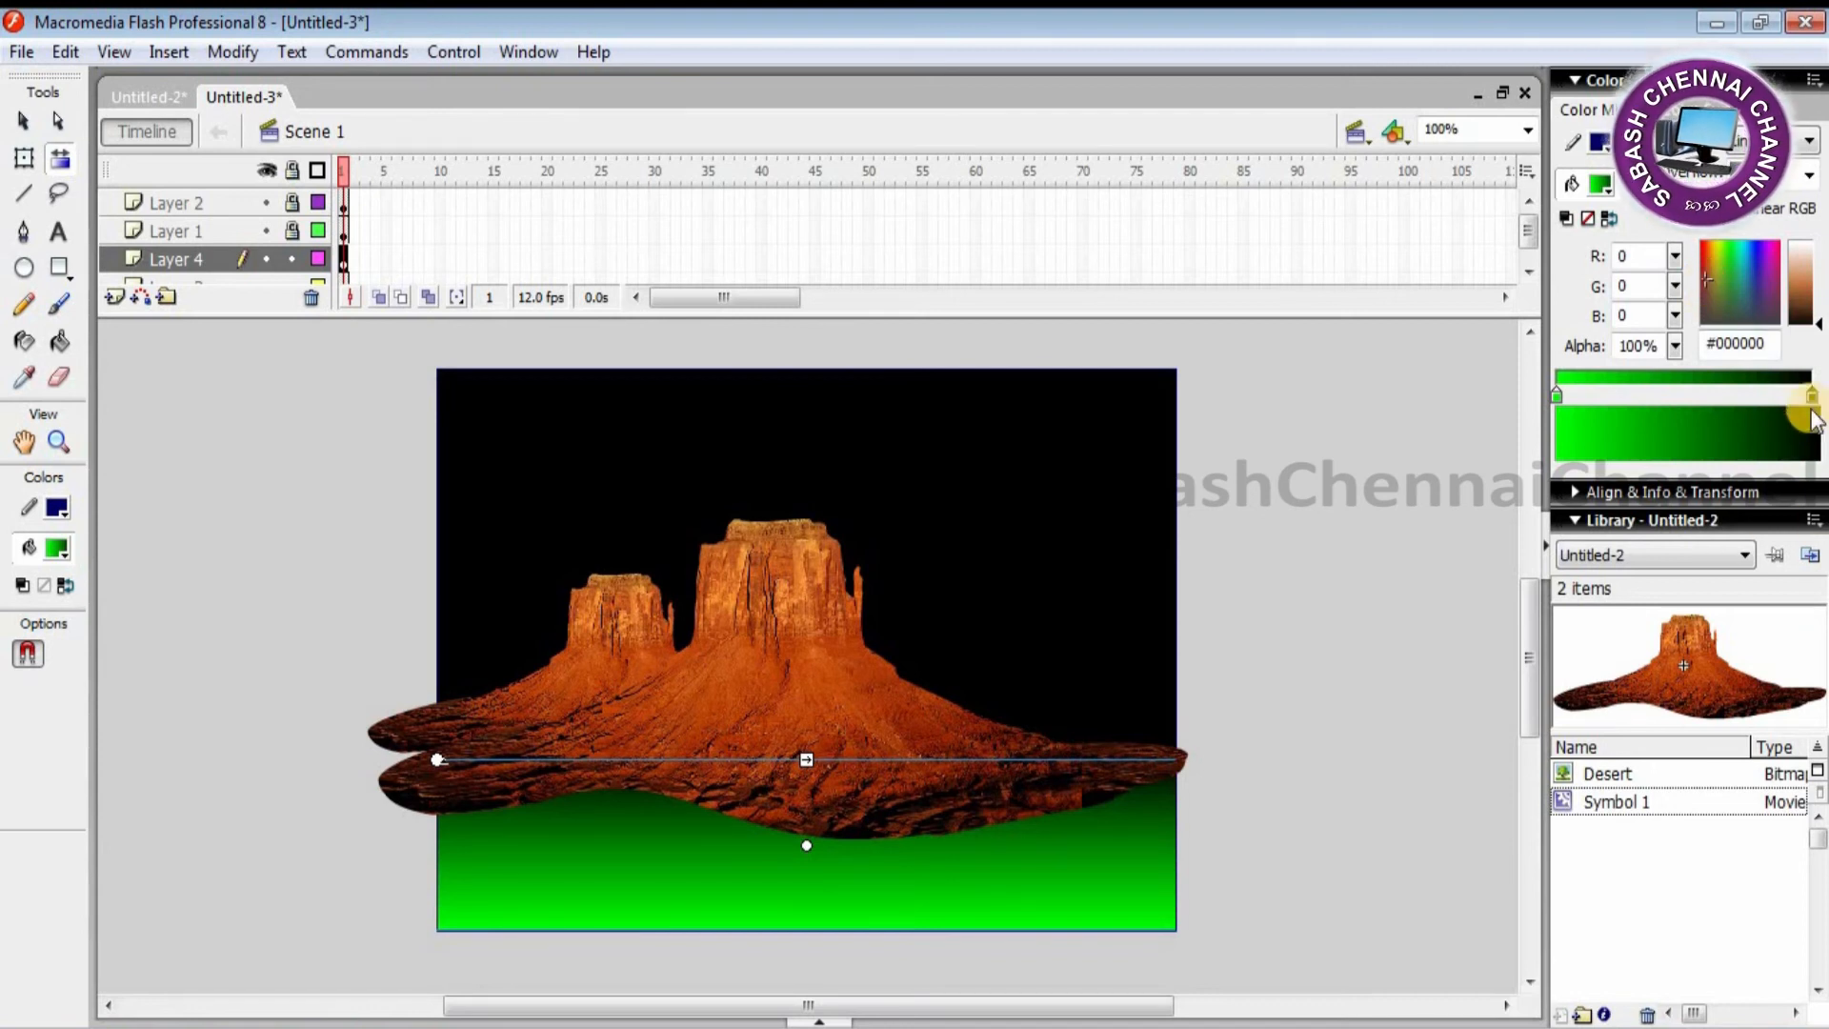
{"action": "left_click", "coordinate": [1818, 292]}
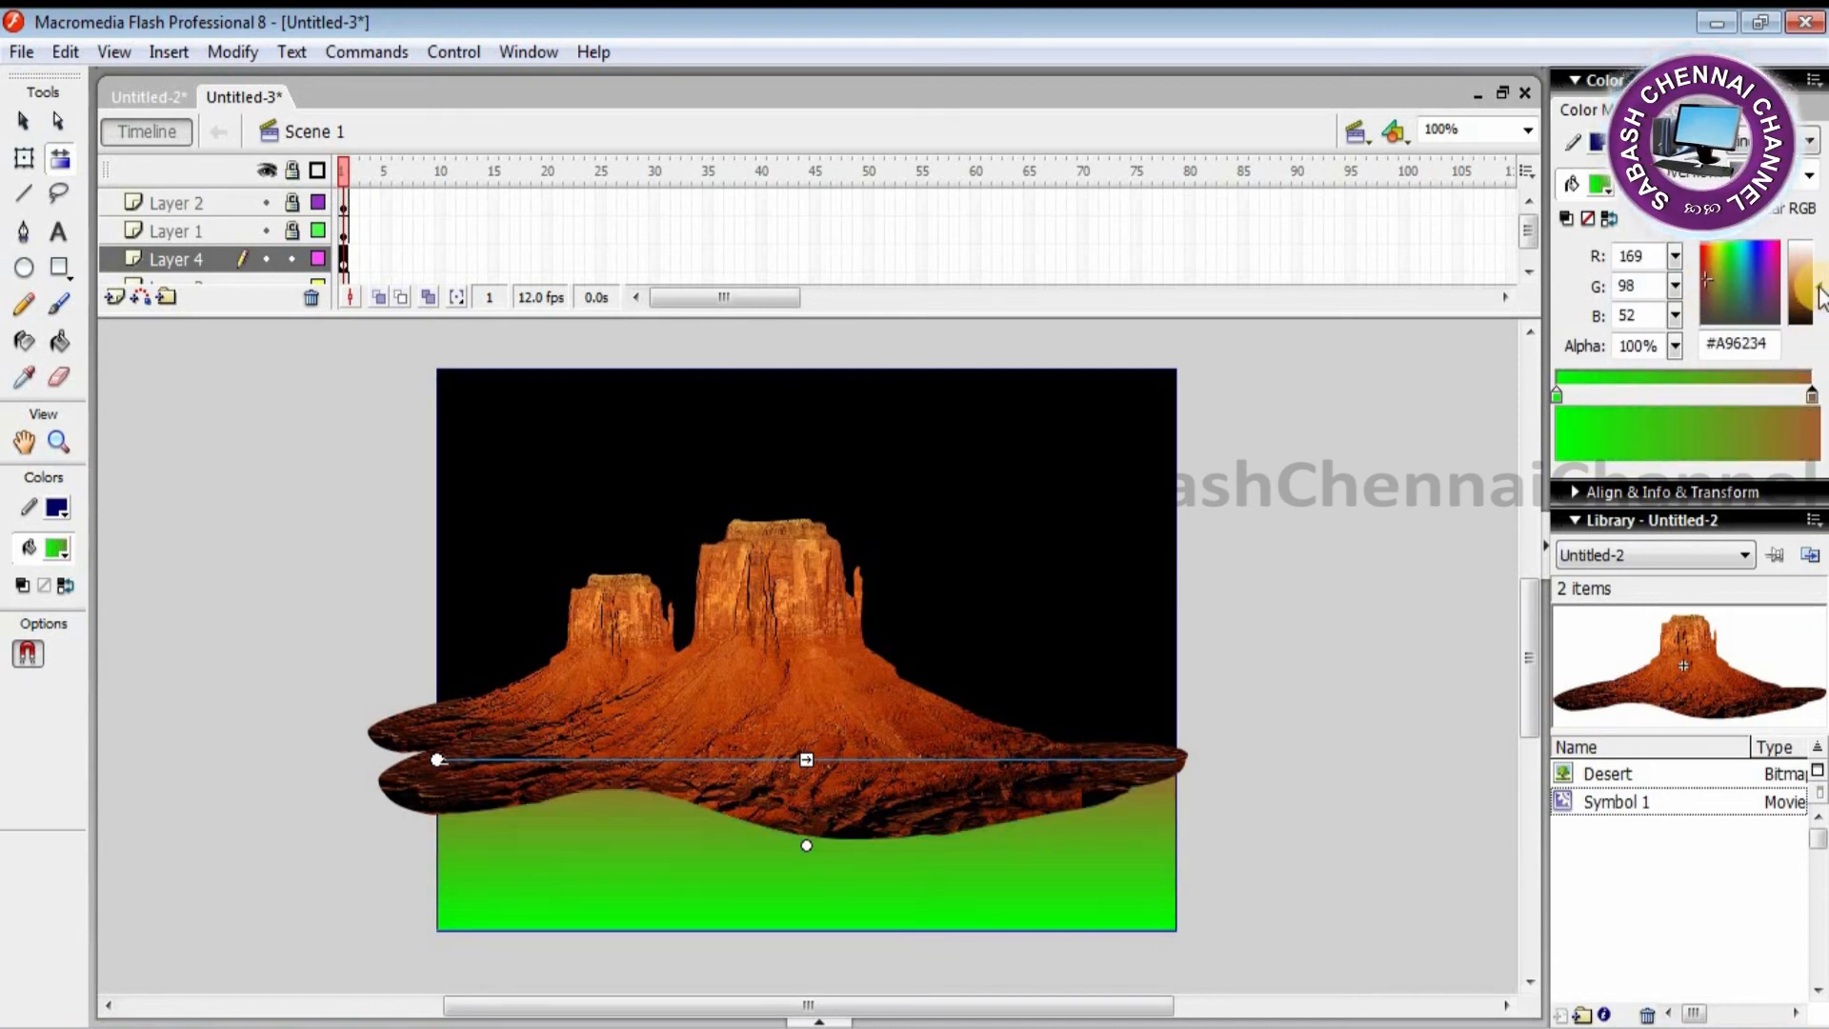
{"action": "mouse_move", "coordinate": [1820, 291]}
{"action": "left_mouse_down"}
{"action": "mouse_move", "coordinate": [1816, 269]}
{"action": "mouse_move", "coordinate": [1818, 292]}
{"action": "left_mouse_up"}
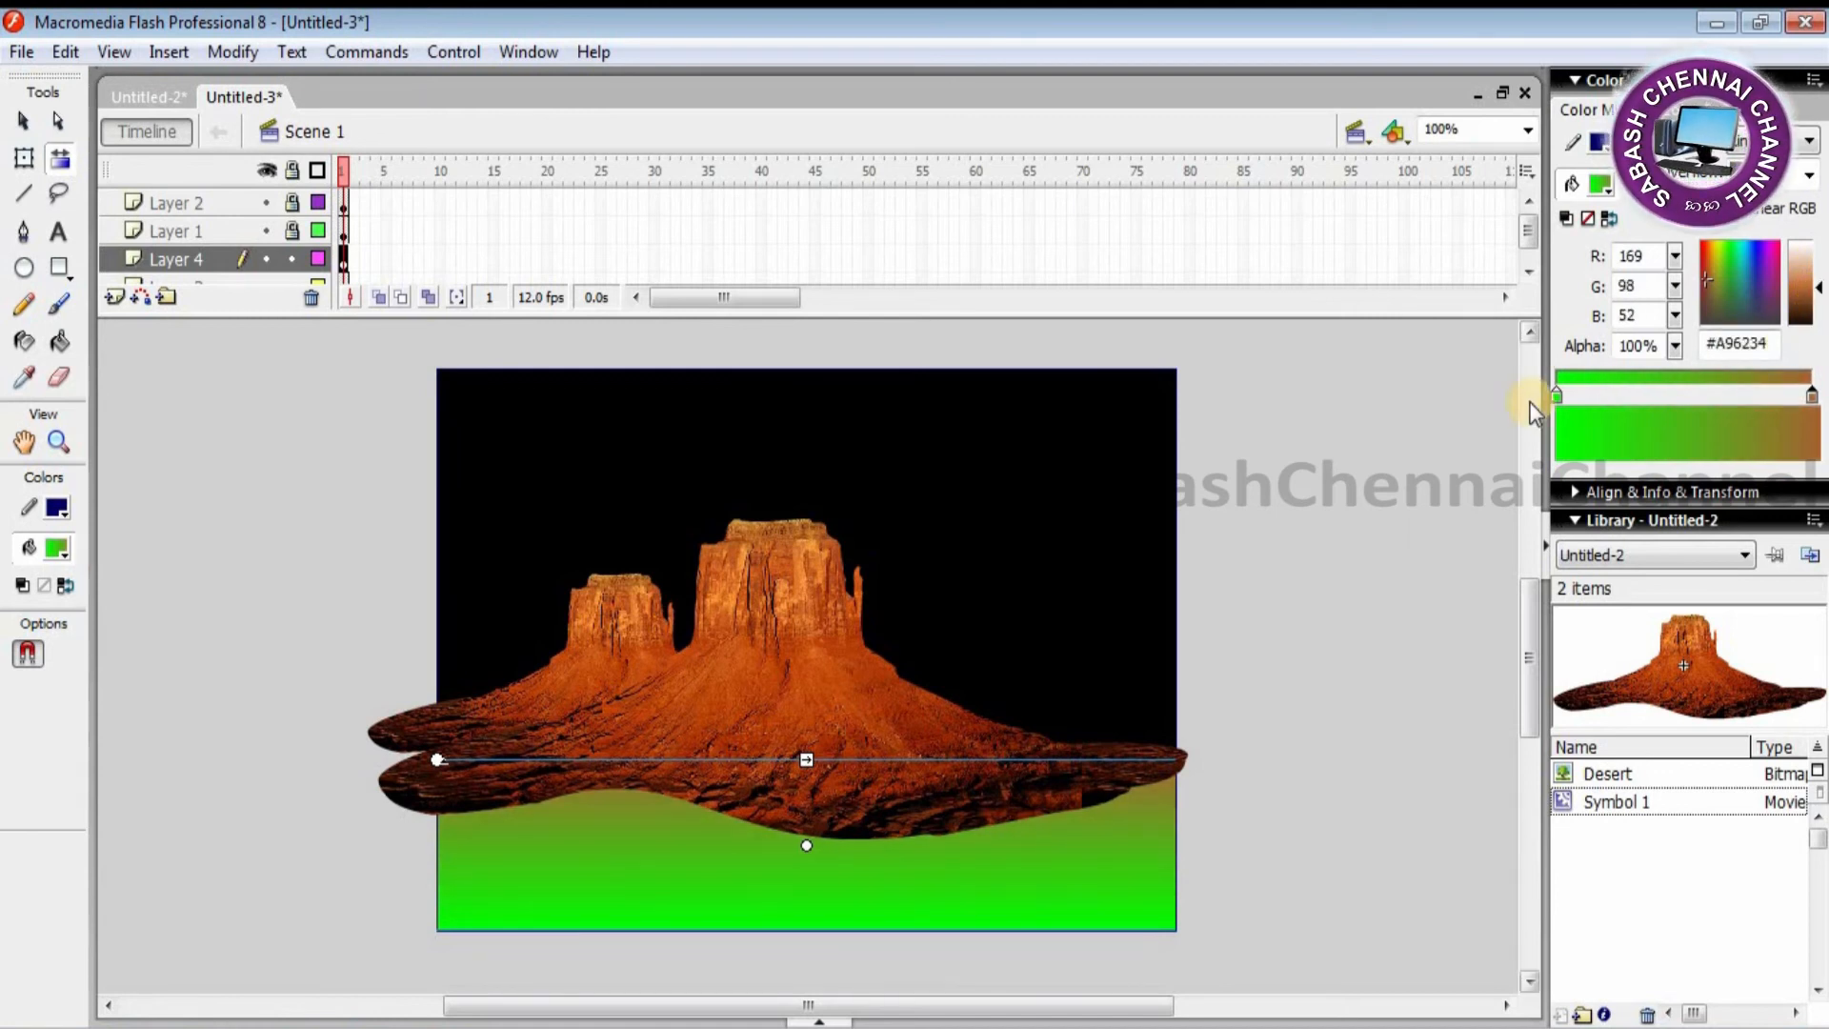
Step: Change the gradient's green end colour to red #D02F2F
{"action": "left_click", "coordinate": [1556, 394]}
{"action": "left_click", "coordinate": [1709, 289]}
{"action": "left_click", "coordinate": [1709, 278]}
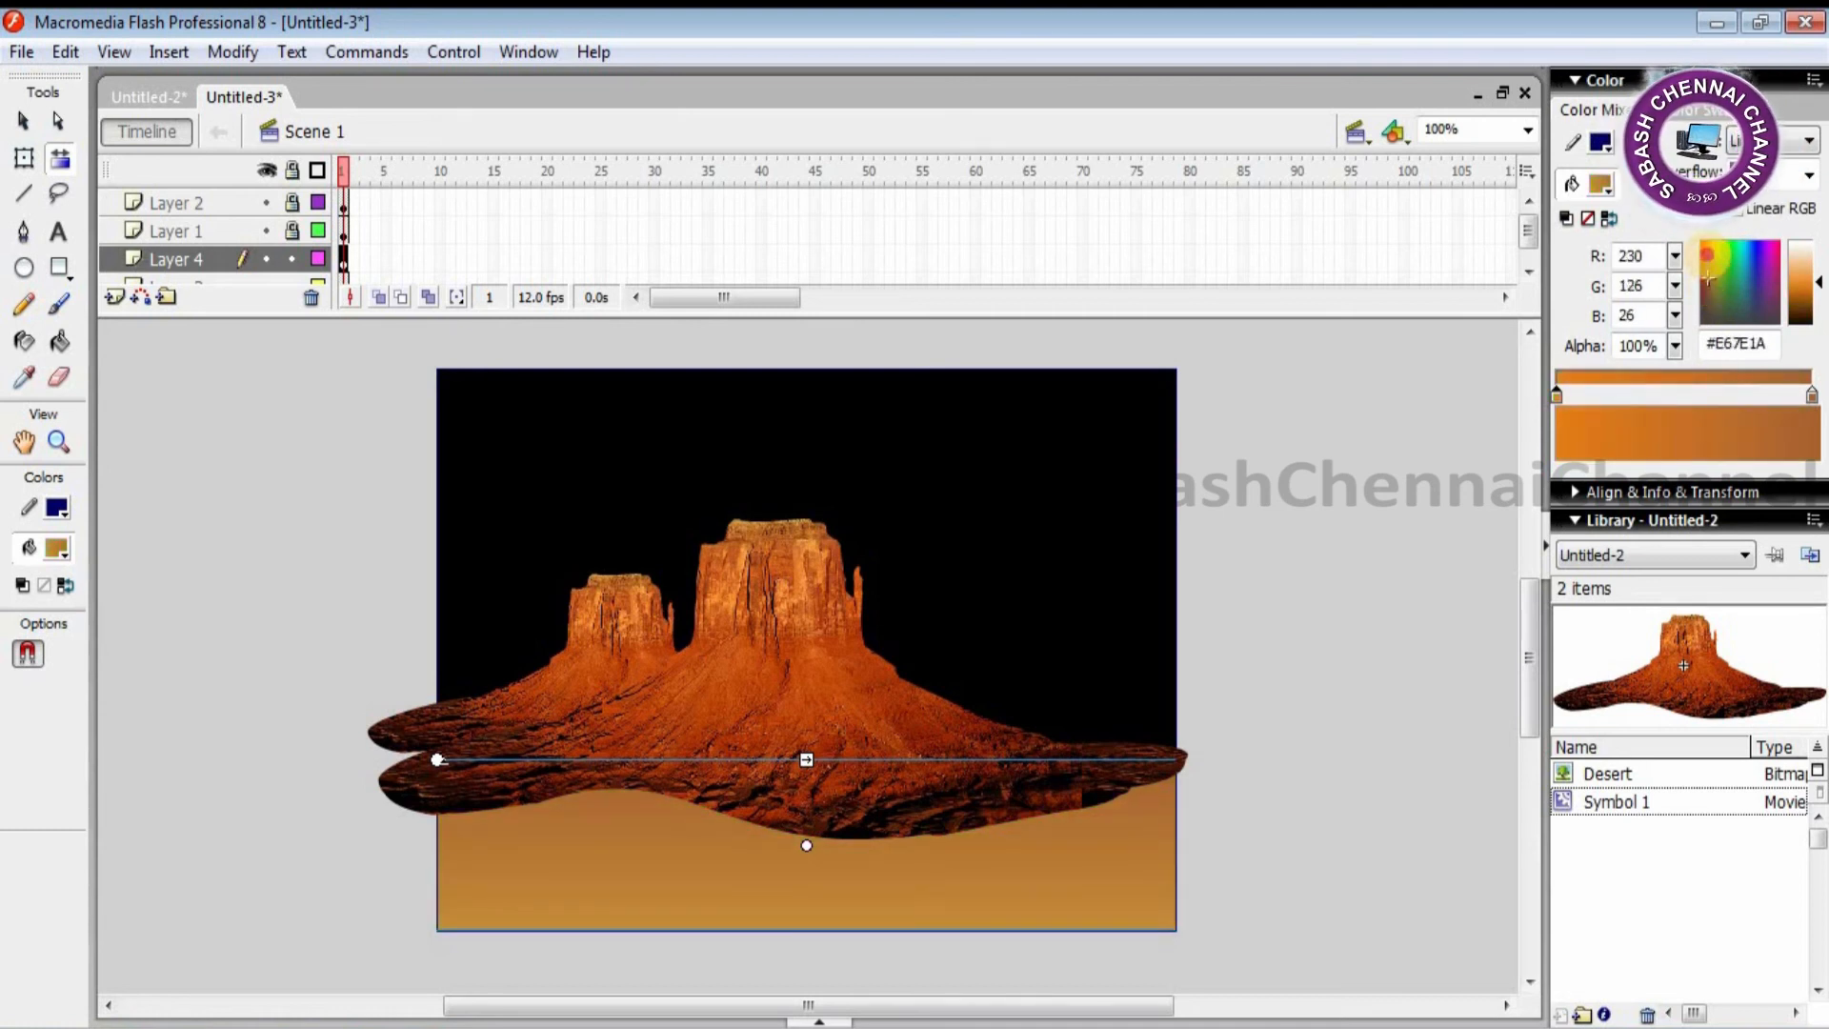
{"action": "left_click", "coordinate": [1704, 291]}
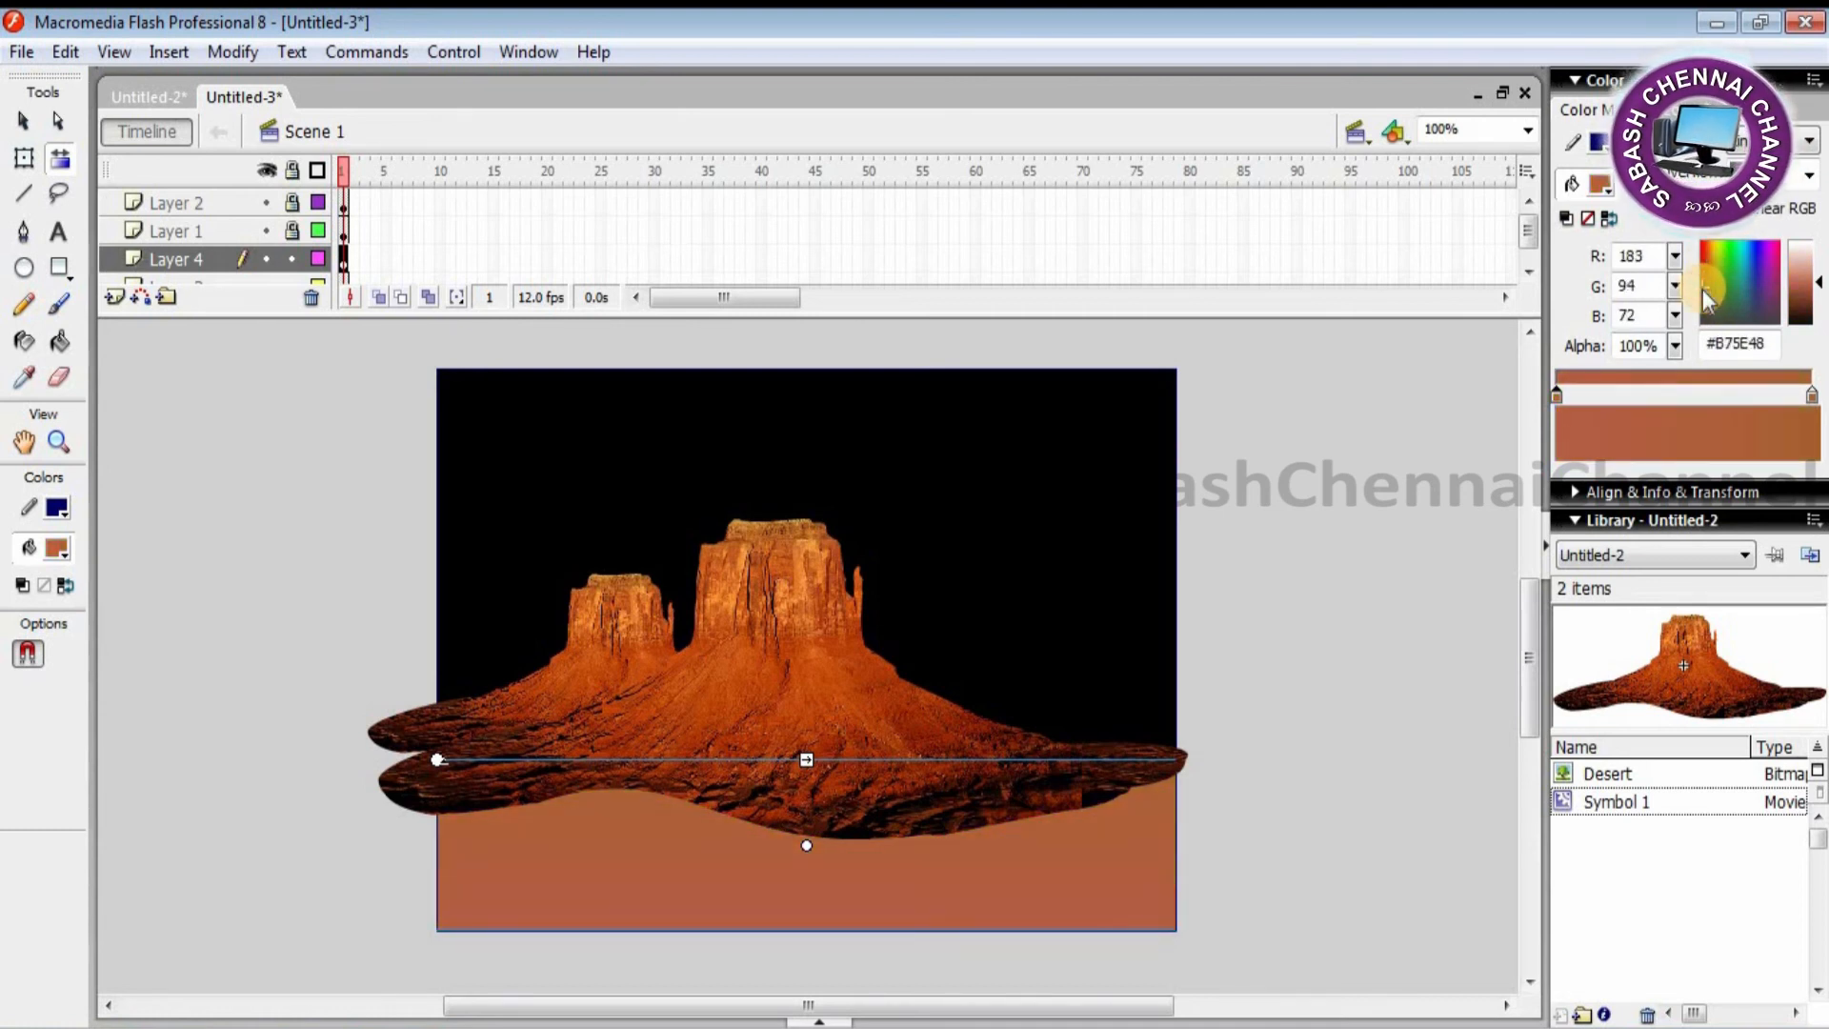
{"action": "left_click_drag", "start_coordinate": [1703, 288], "coordinate": [1677, 271]}
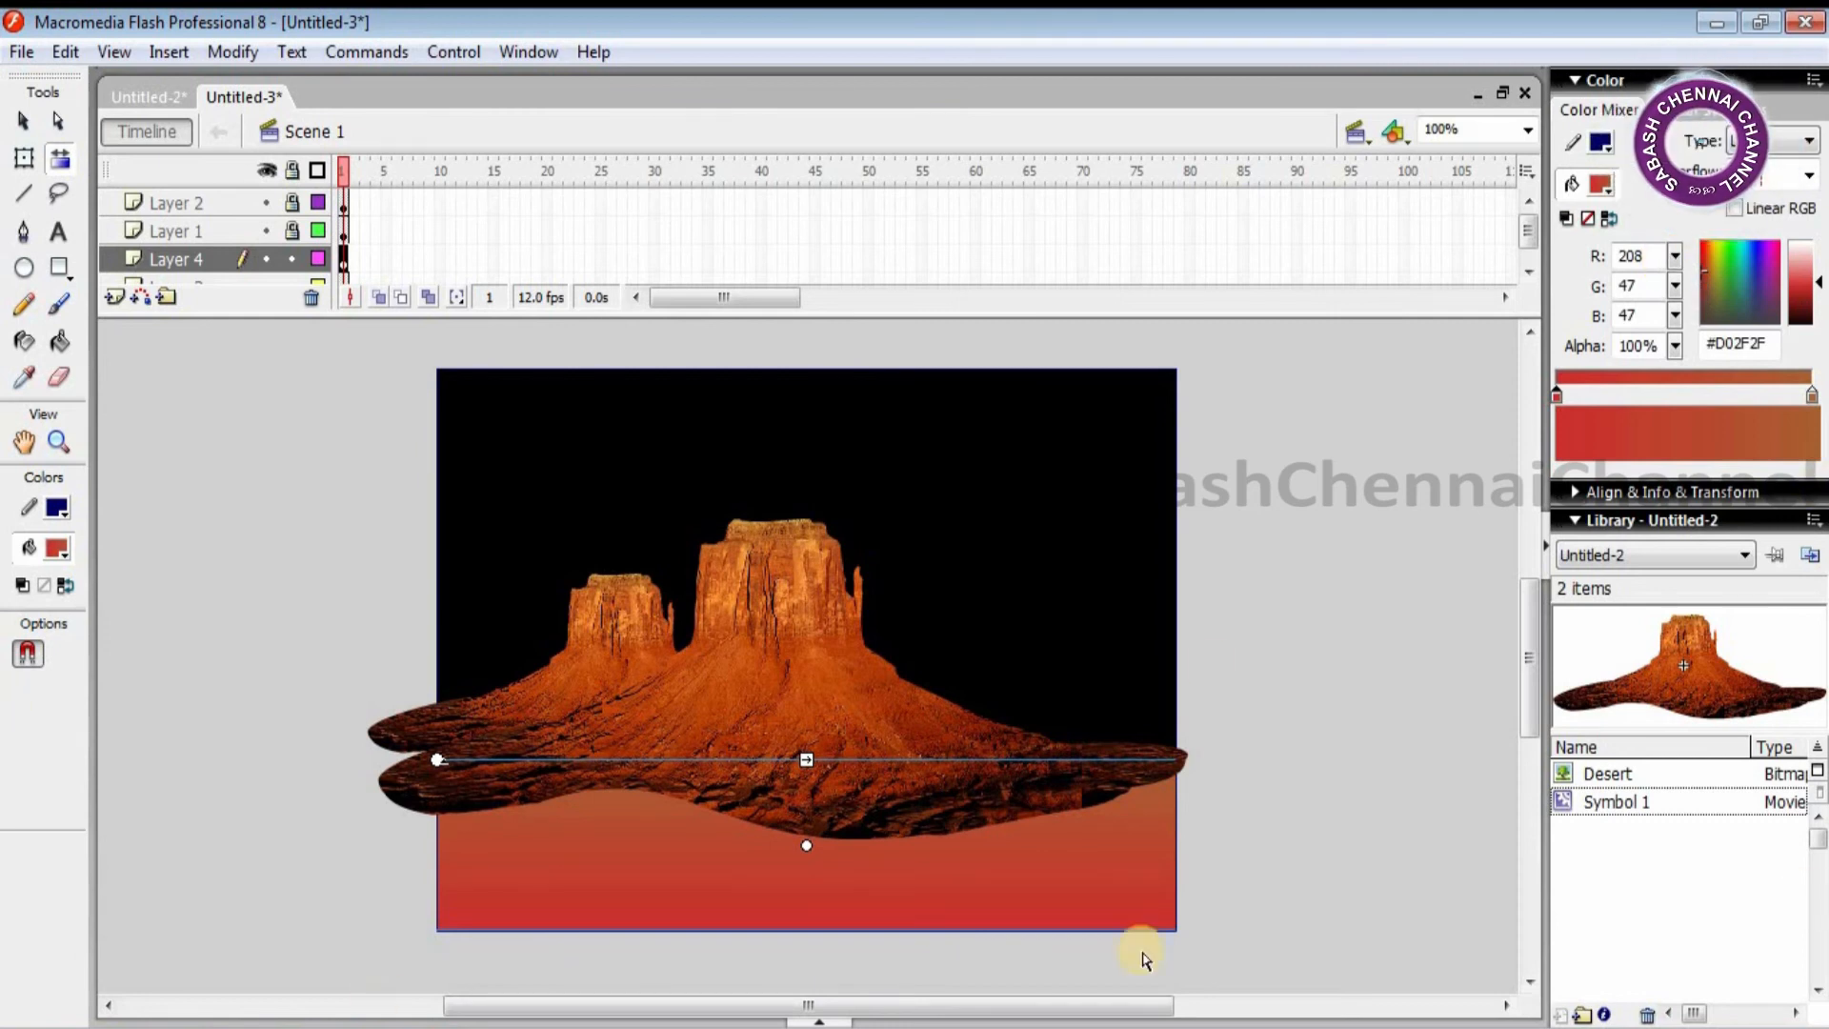
Step: Hide Layer 4 and select the black sky rectangle together with its outline on Layer 3
{"action": "left_click", "coordinate": [24, 122]}
{"action": "left_click", "coordinate": [648, 426]}
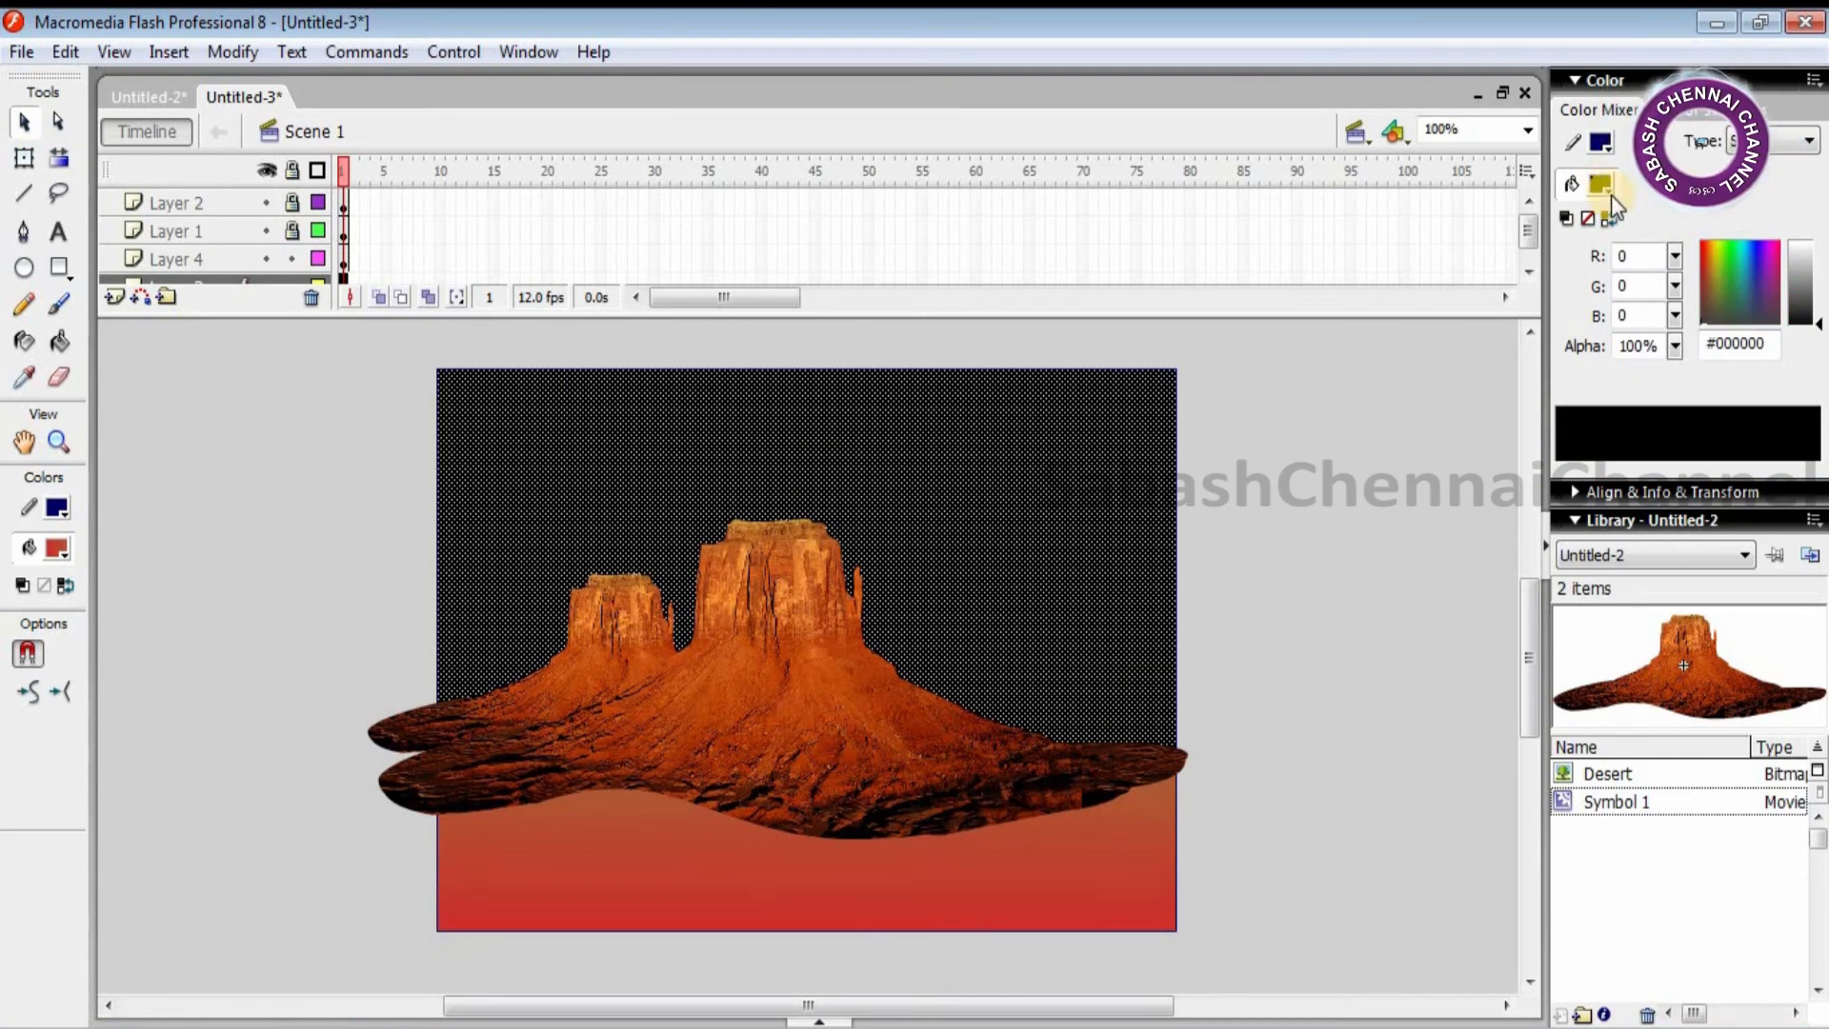
{"action": "left_click_drag", "start_coordinate": [385, 345], "coordinate": [1287, 757]}
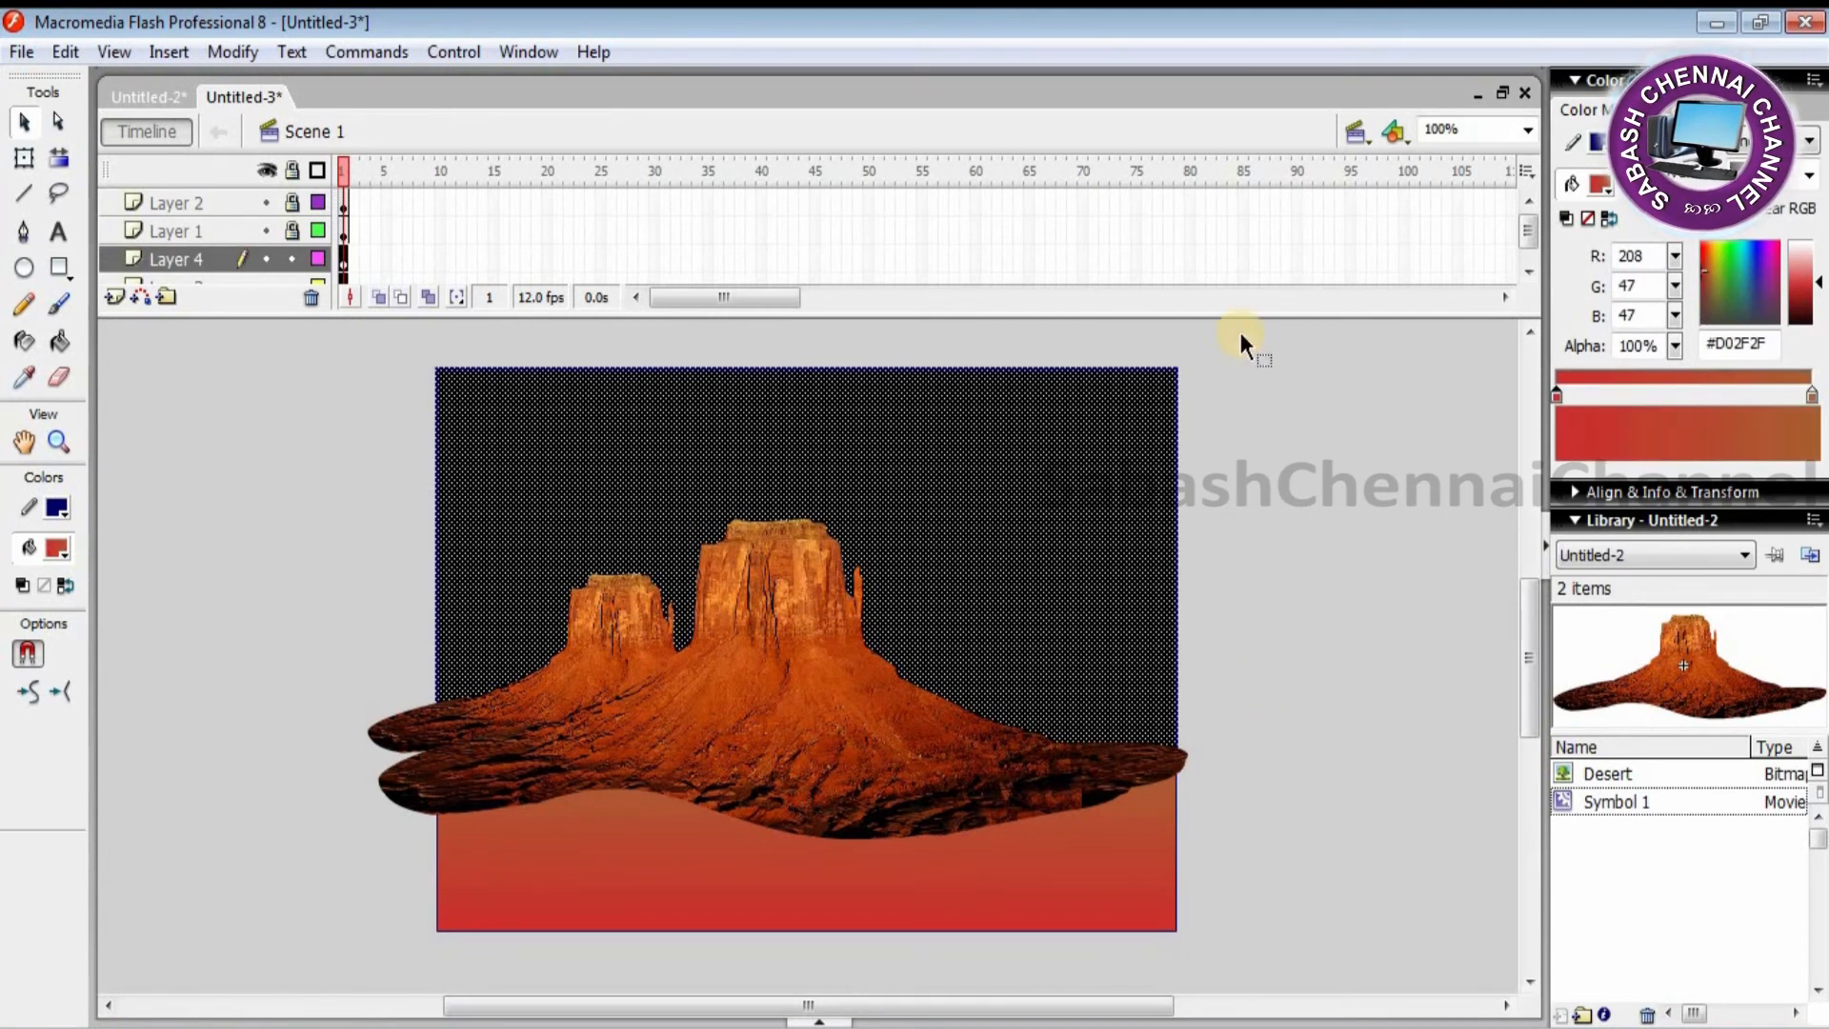
{"action": "scroll", "coordinate": [1528, 646], "scroll_direction": "down", "scroll_amount": 1}
{"action": "left_click_drag", "start_coordinate": [1528, 646], "coordinate": [1529, 598]}
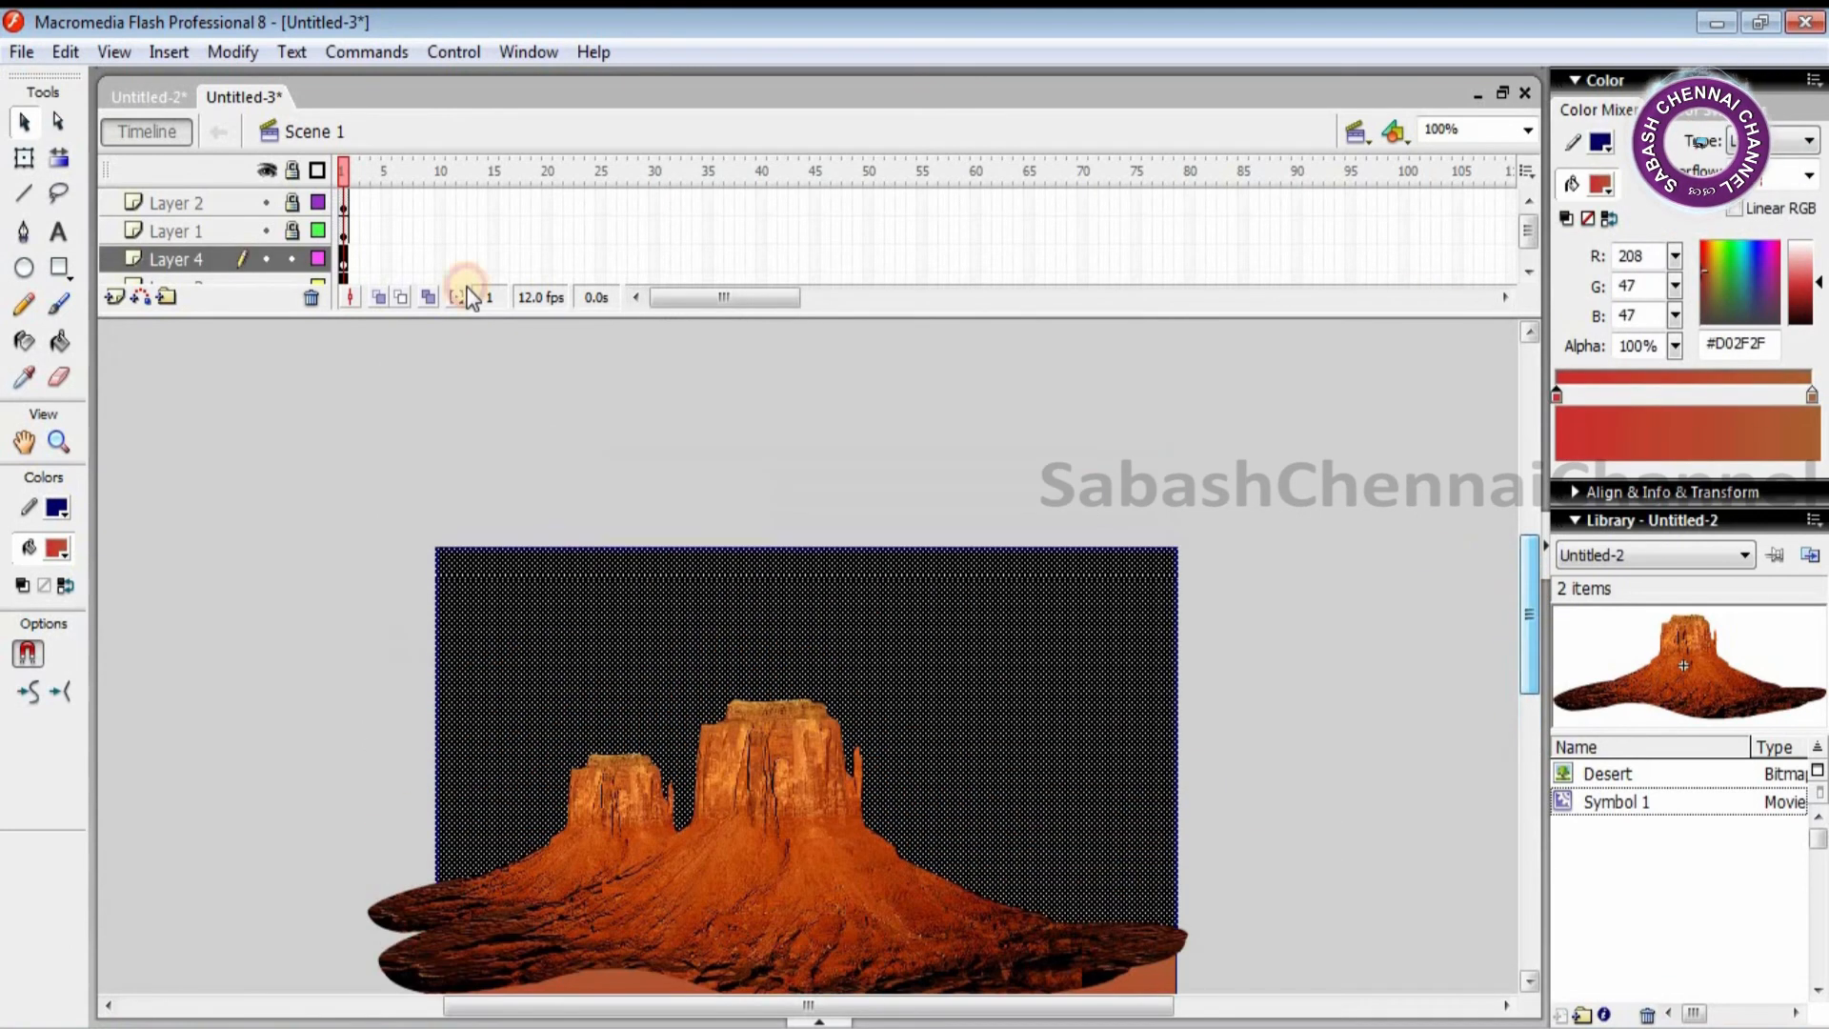
{"action": "key", "text": "Delete"}
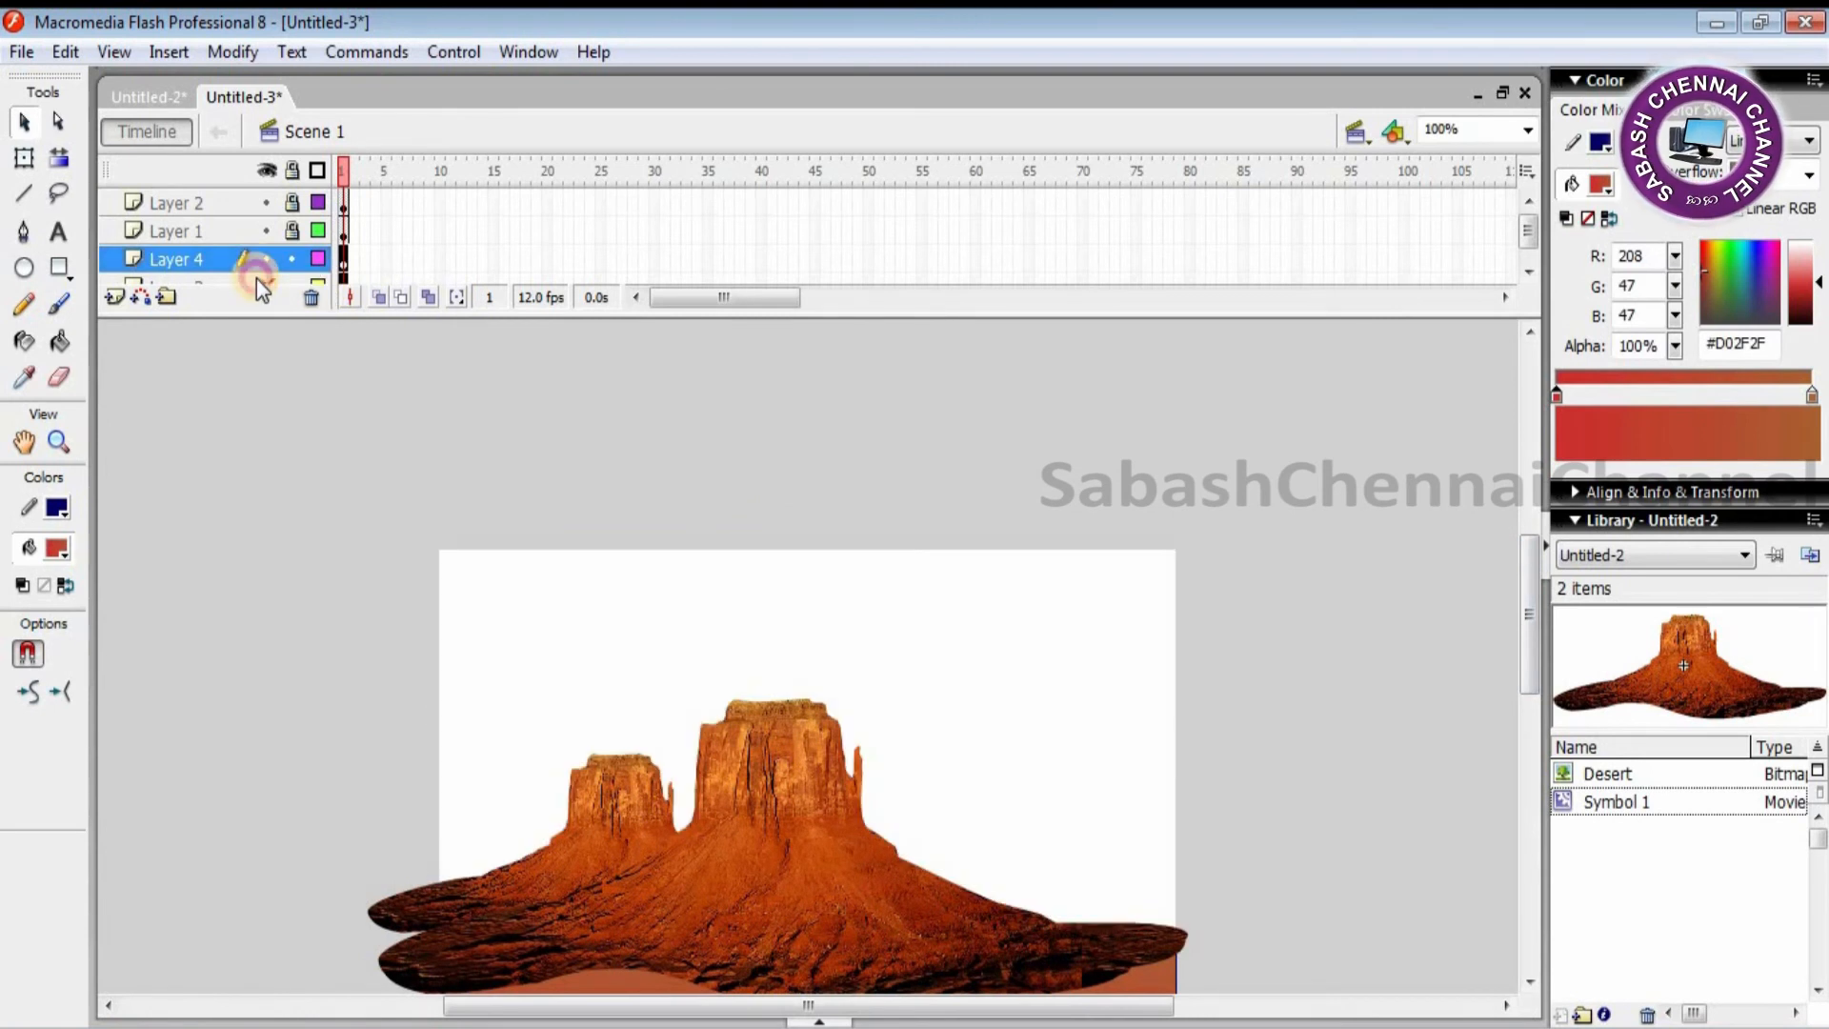
{"action": "left_click", "coordinate": [261, 282]}
{"action": "left_click", "coordinate": [264, 263]}
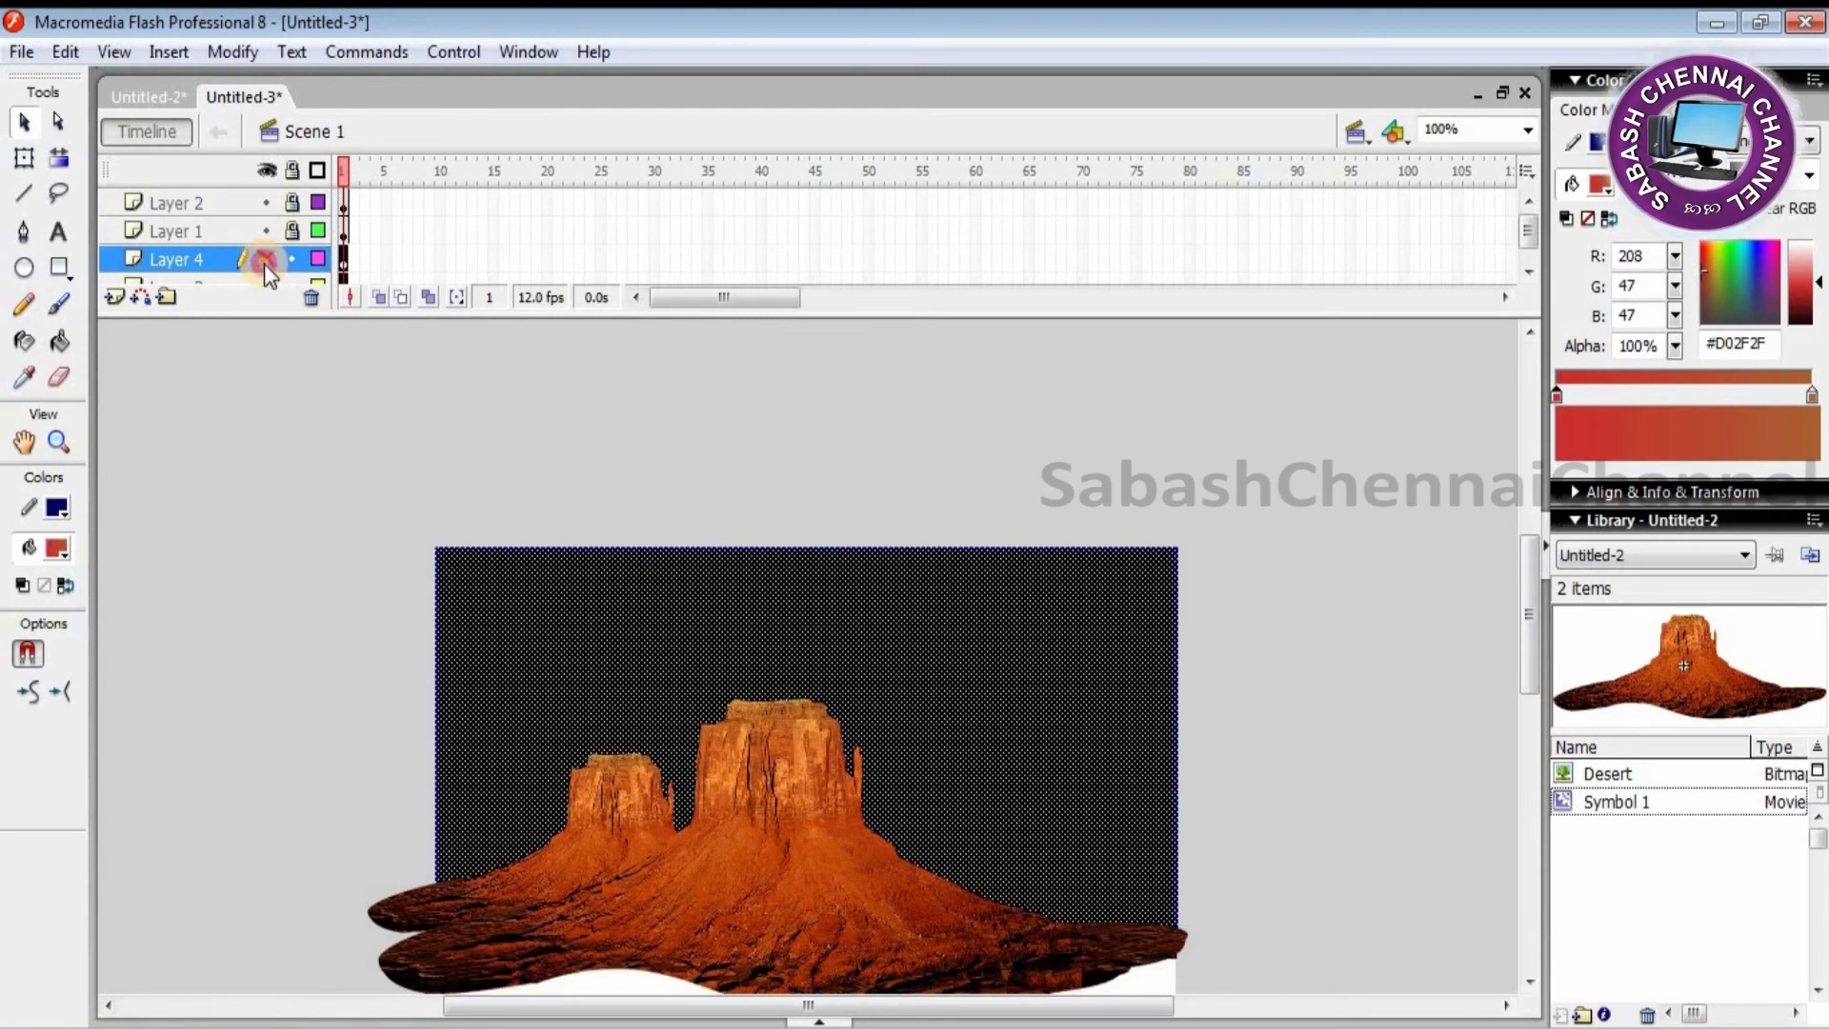
{"action": "left_click", "coordinate": [249, 278]}
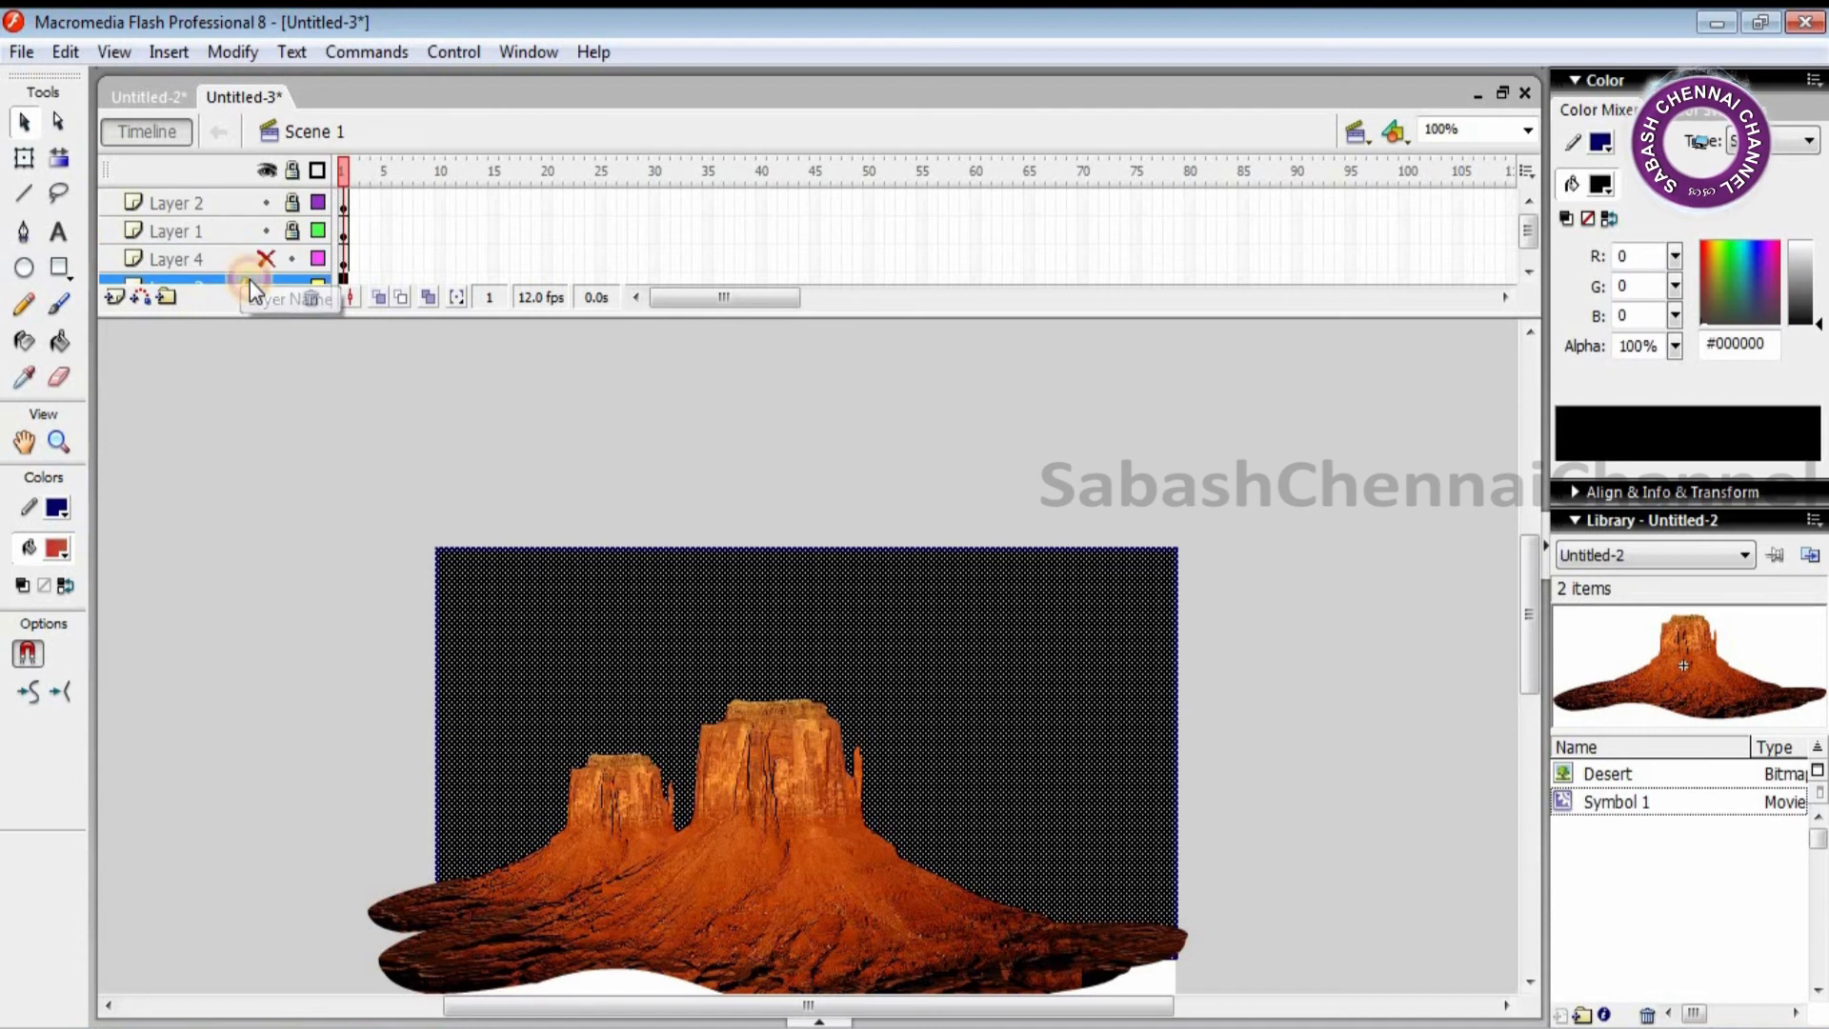
Step: Fill the sky rectangle on Layer 3 with the blue-to-black radial gradient preset and change its centre colour to orange #F0AA42
{"action": "left_click_drag", "start_coordinate": [1522, 237], "coordinate": [1522, 256]}
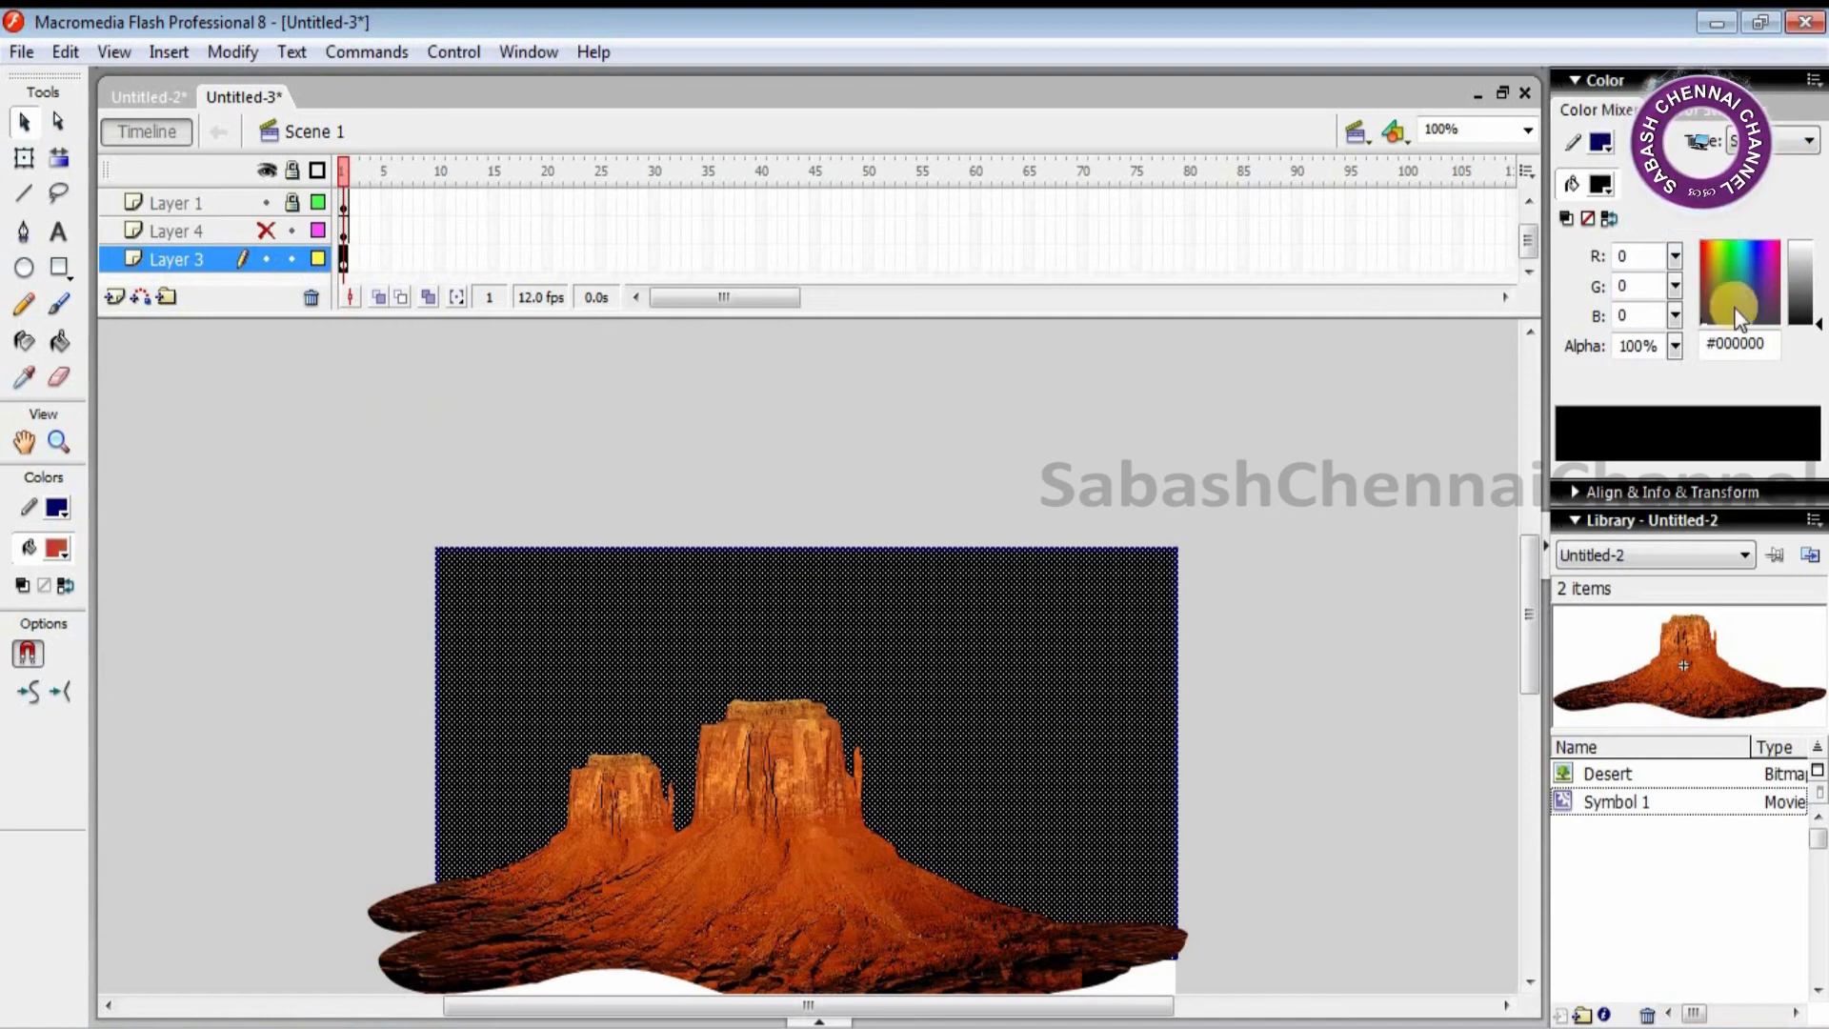
{"action": "left_click", "coordinate": [1604, 185]}
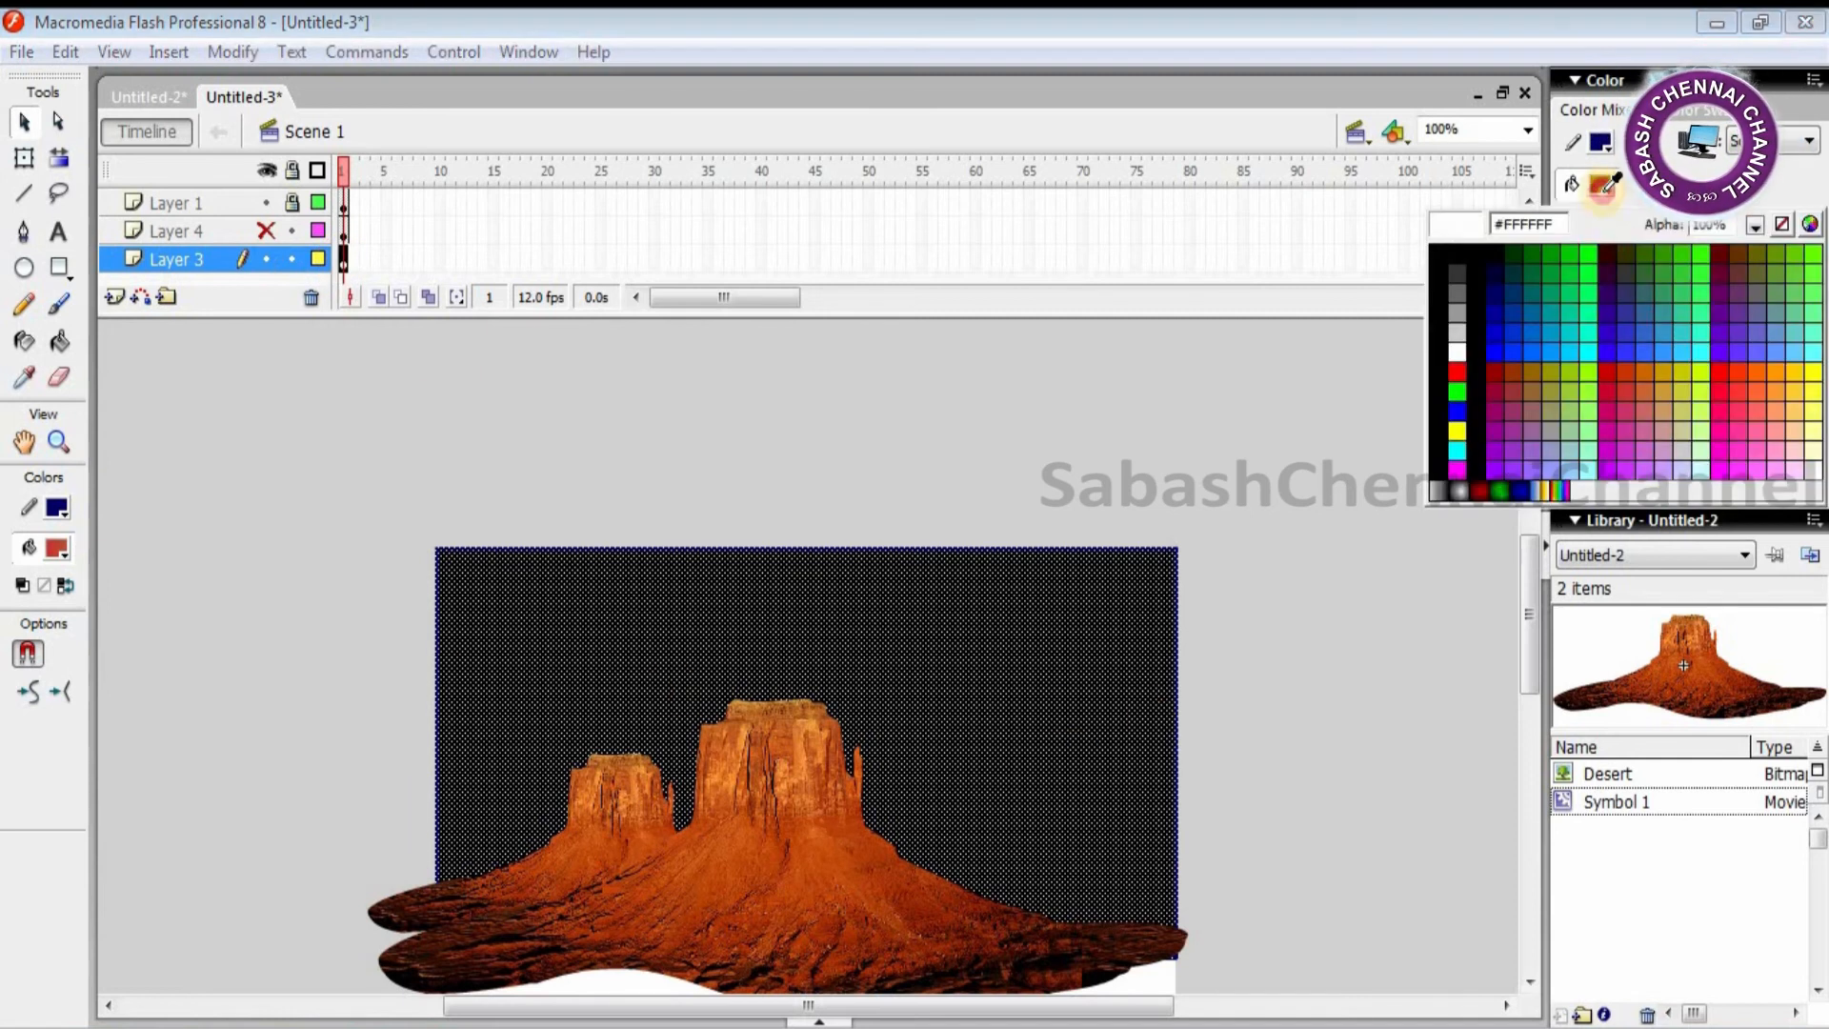
{"action": "left_click", "coordinate": [1522, 490]}
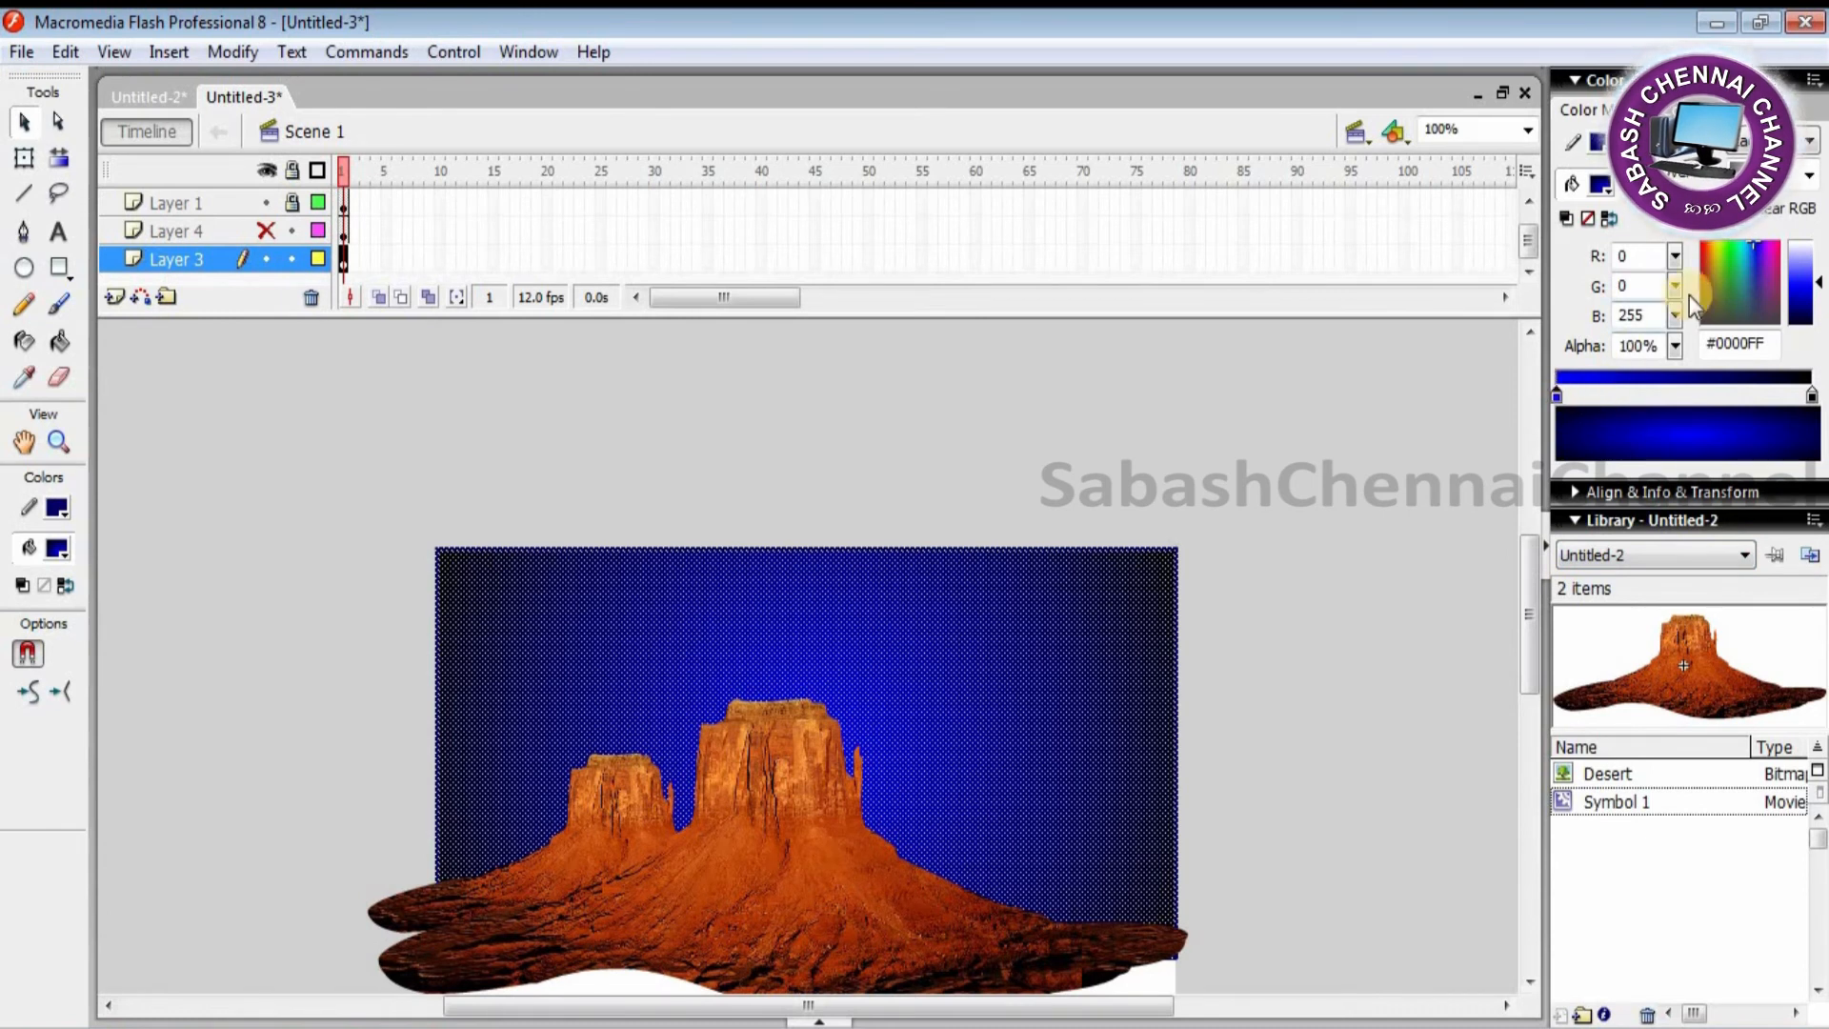
{"action": "left_click", "coordinate": [1719, 246]}
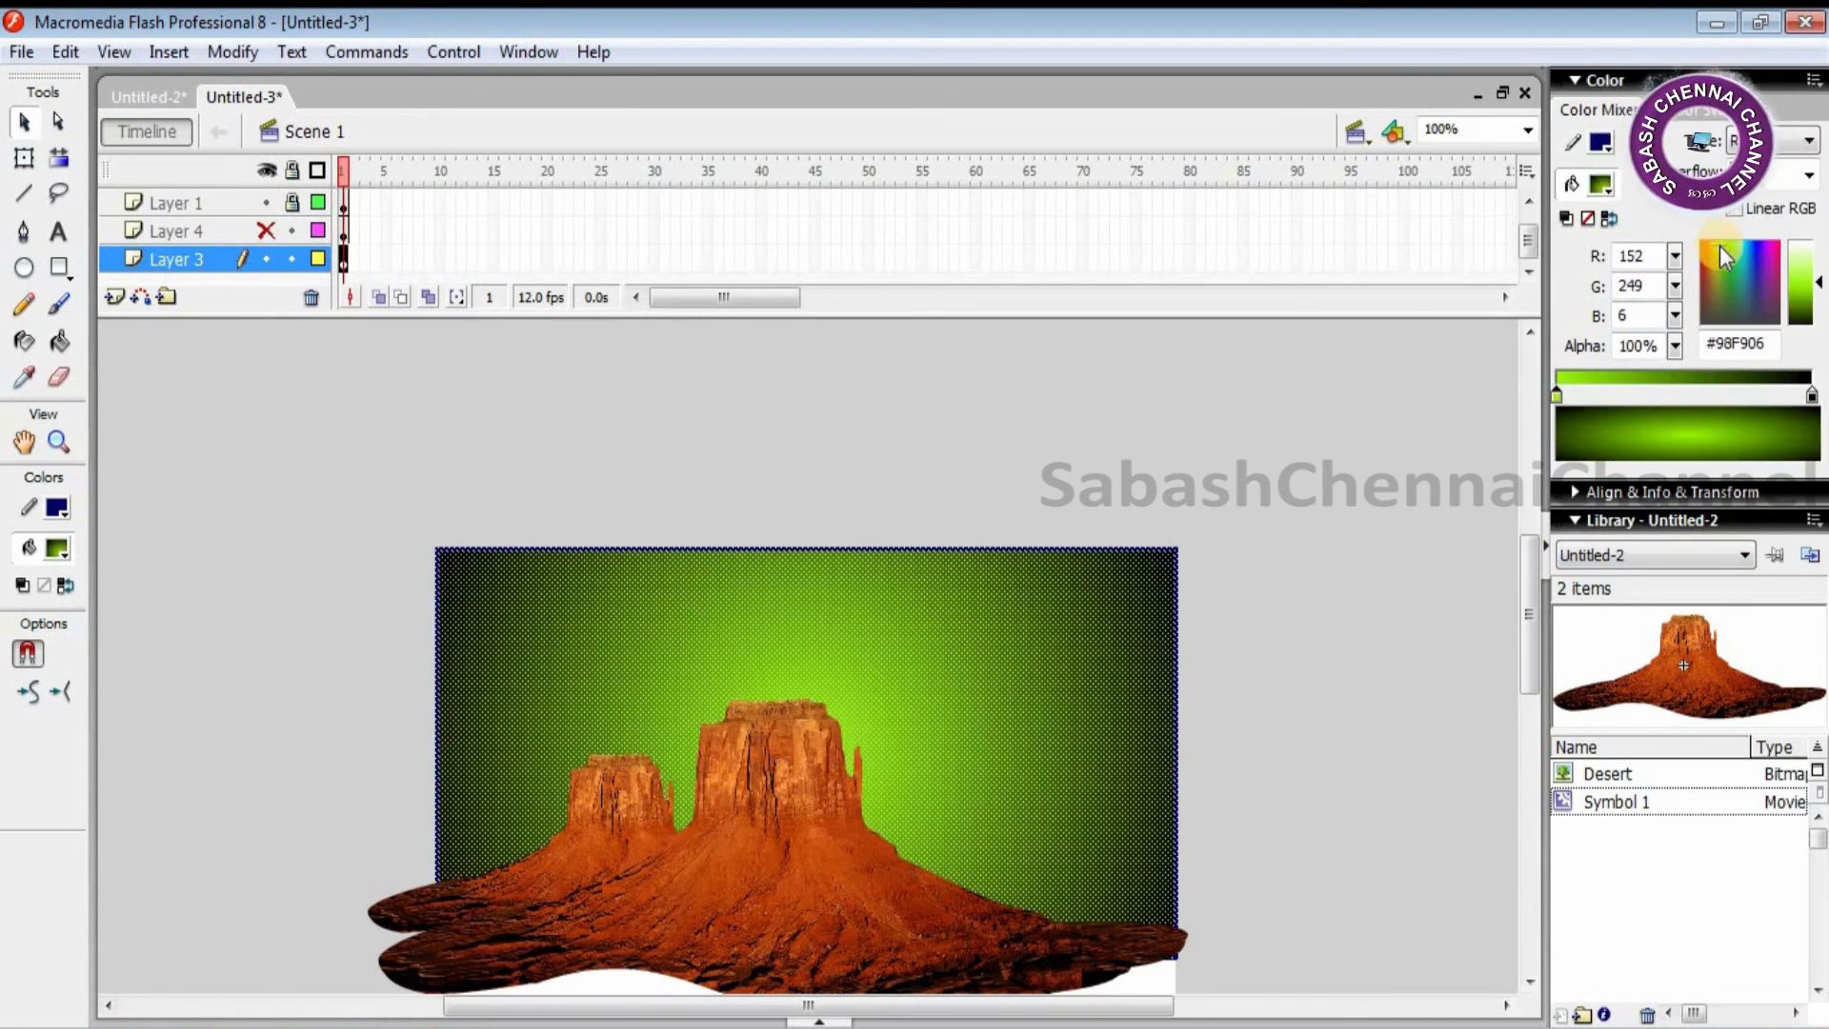
{"action": "left_click_drag", "start_coordinate": [1760, 254], "coordinate": [1810, 274]}
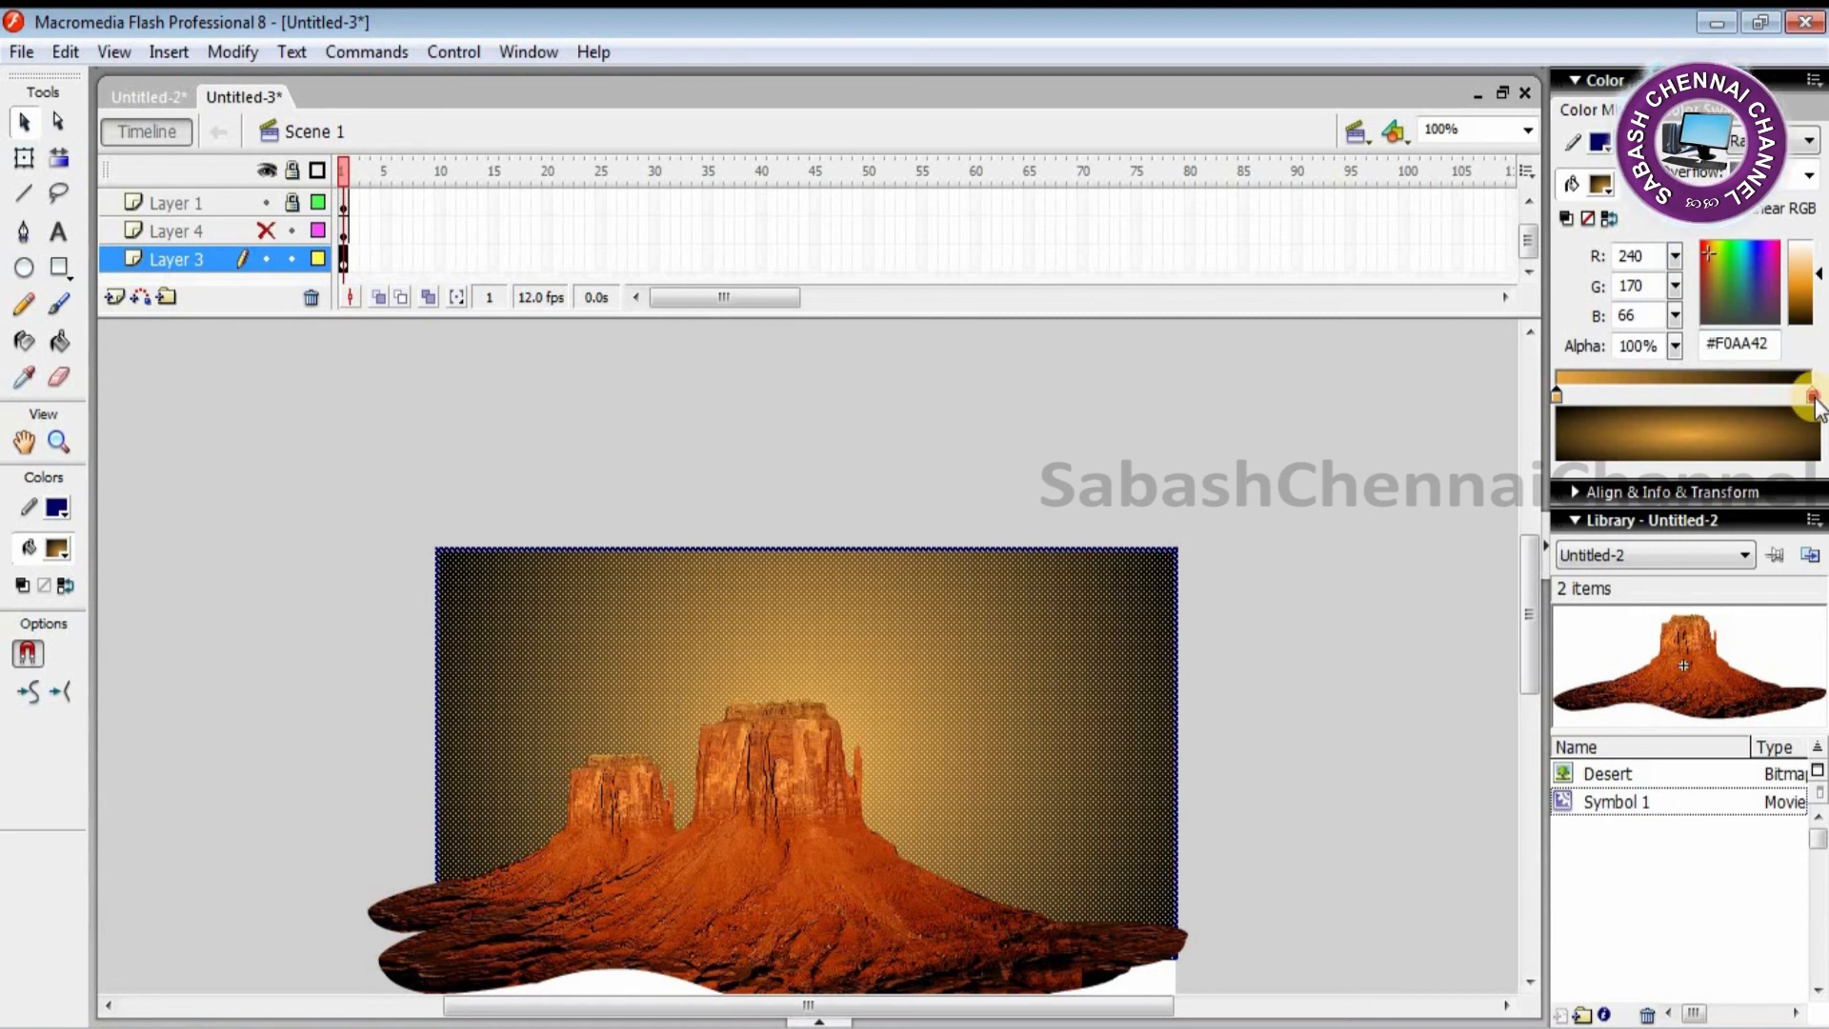
Step: Change the sky gradient's black outer colour to pale blue #BCF8FE
{"action": "left_click", "coordinate": [1813, 395]}
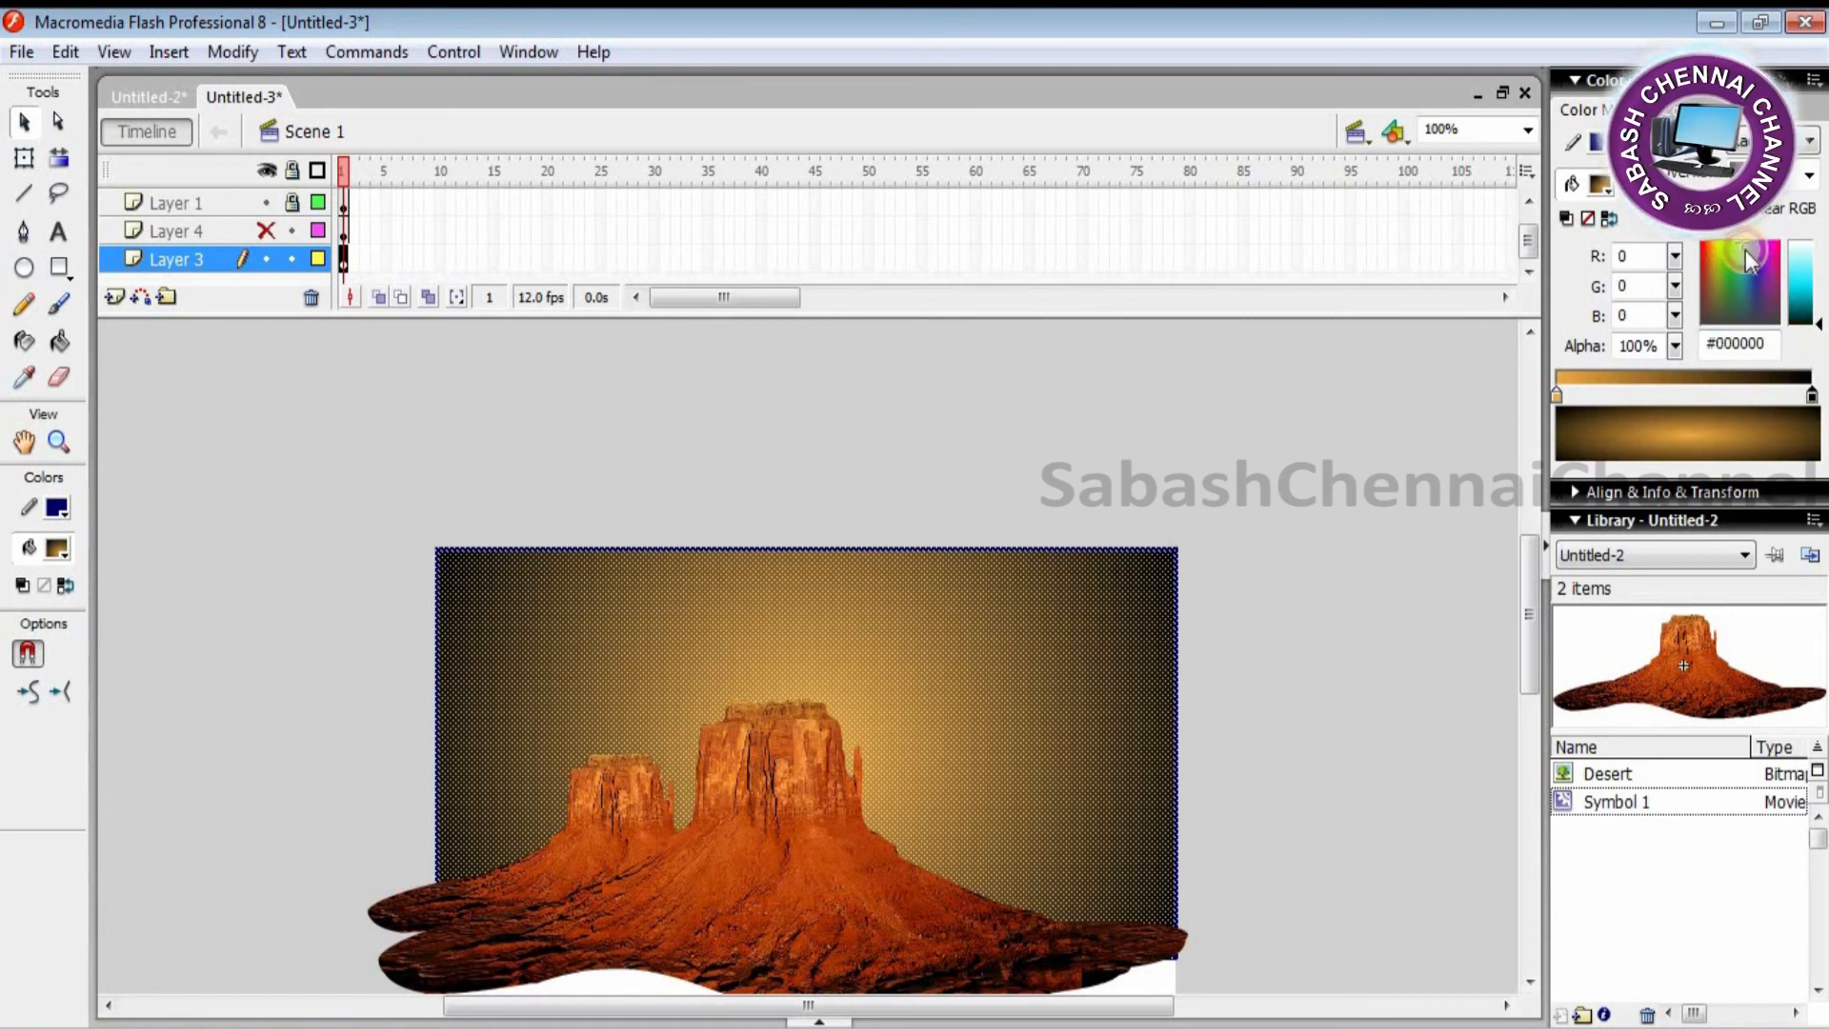
{"action": "left_click", "coordinate": [1740, 246]}
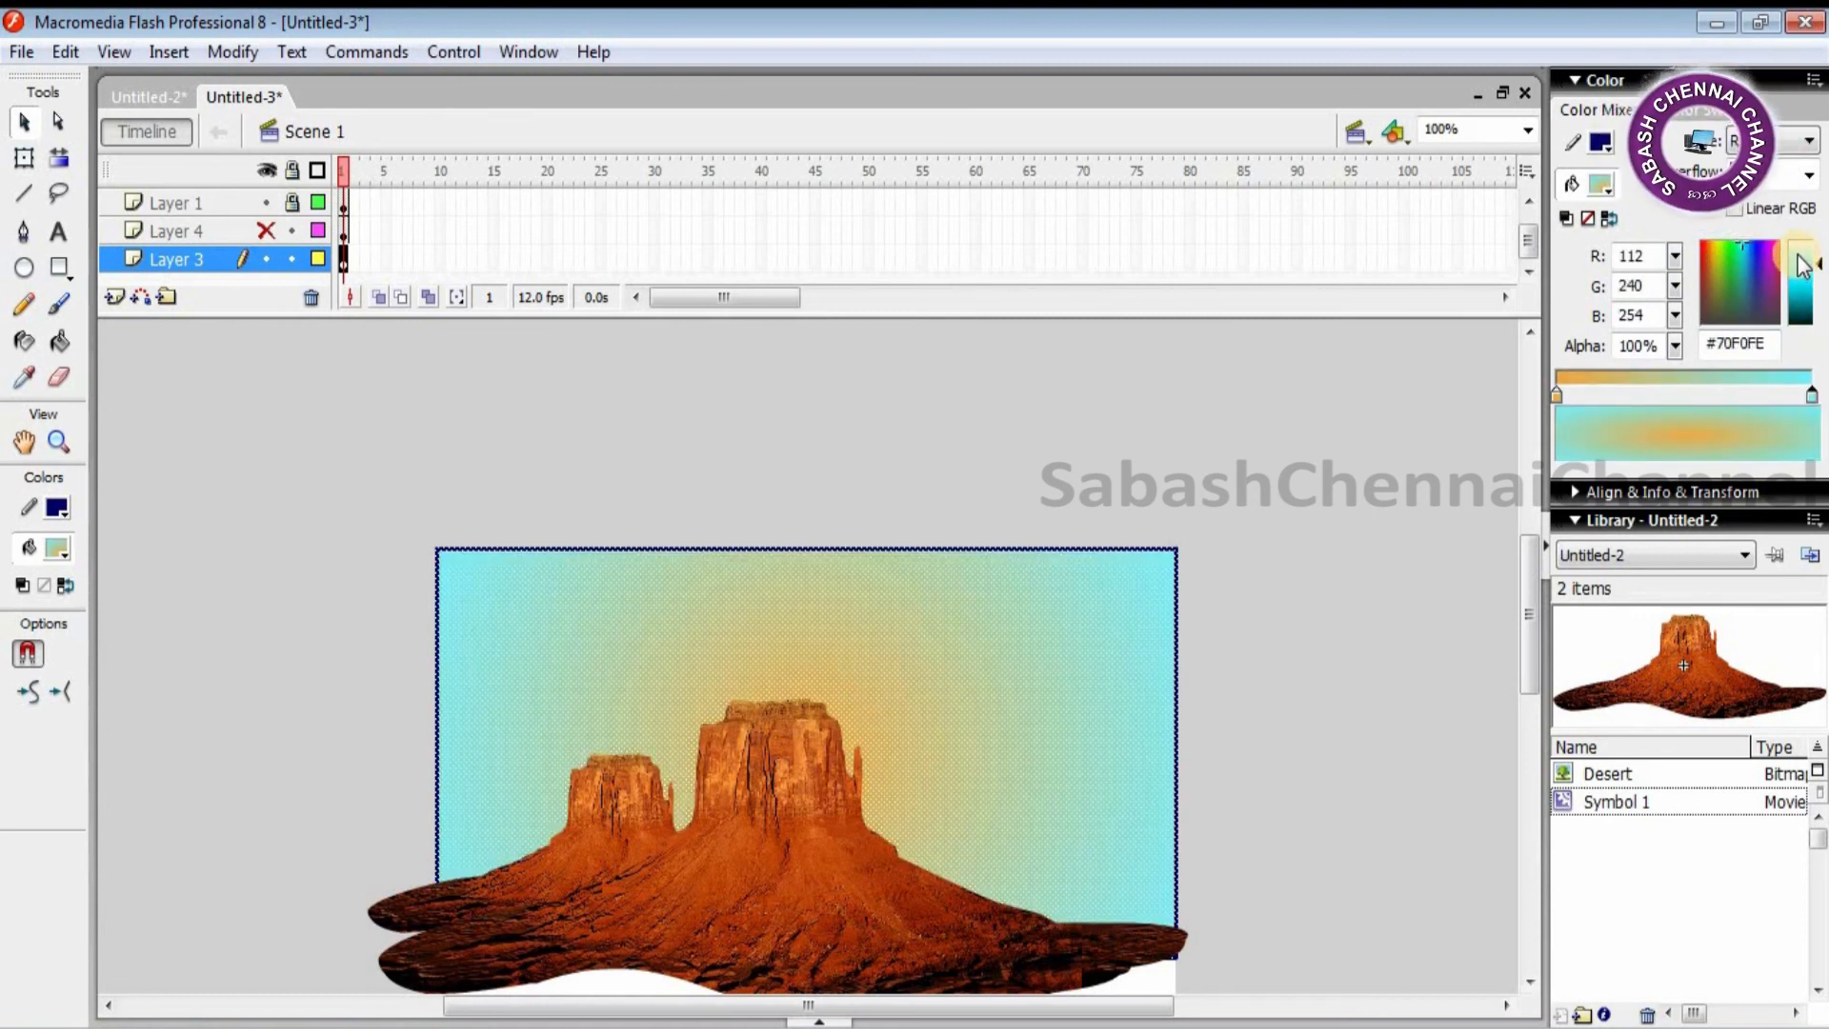
{"action": "left_click_drag", "start_coordinate": [1806, 271], "coordinate": [1810, 264]}
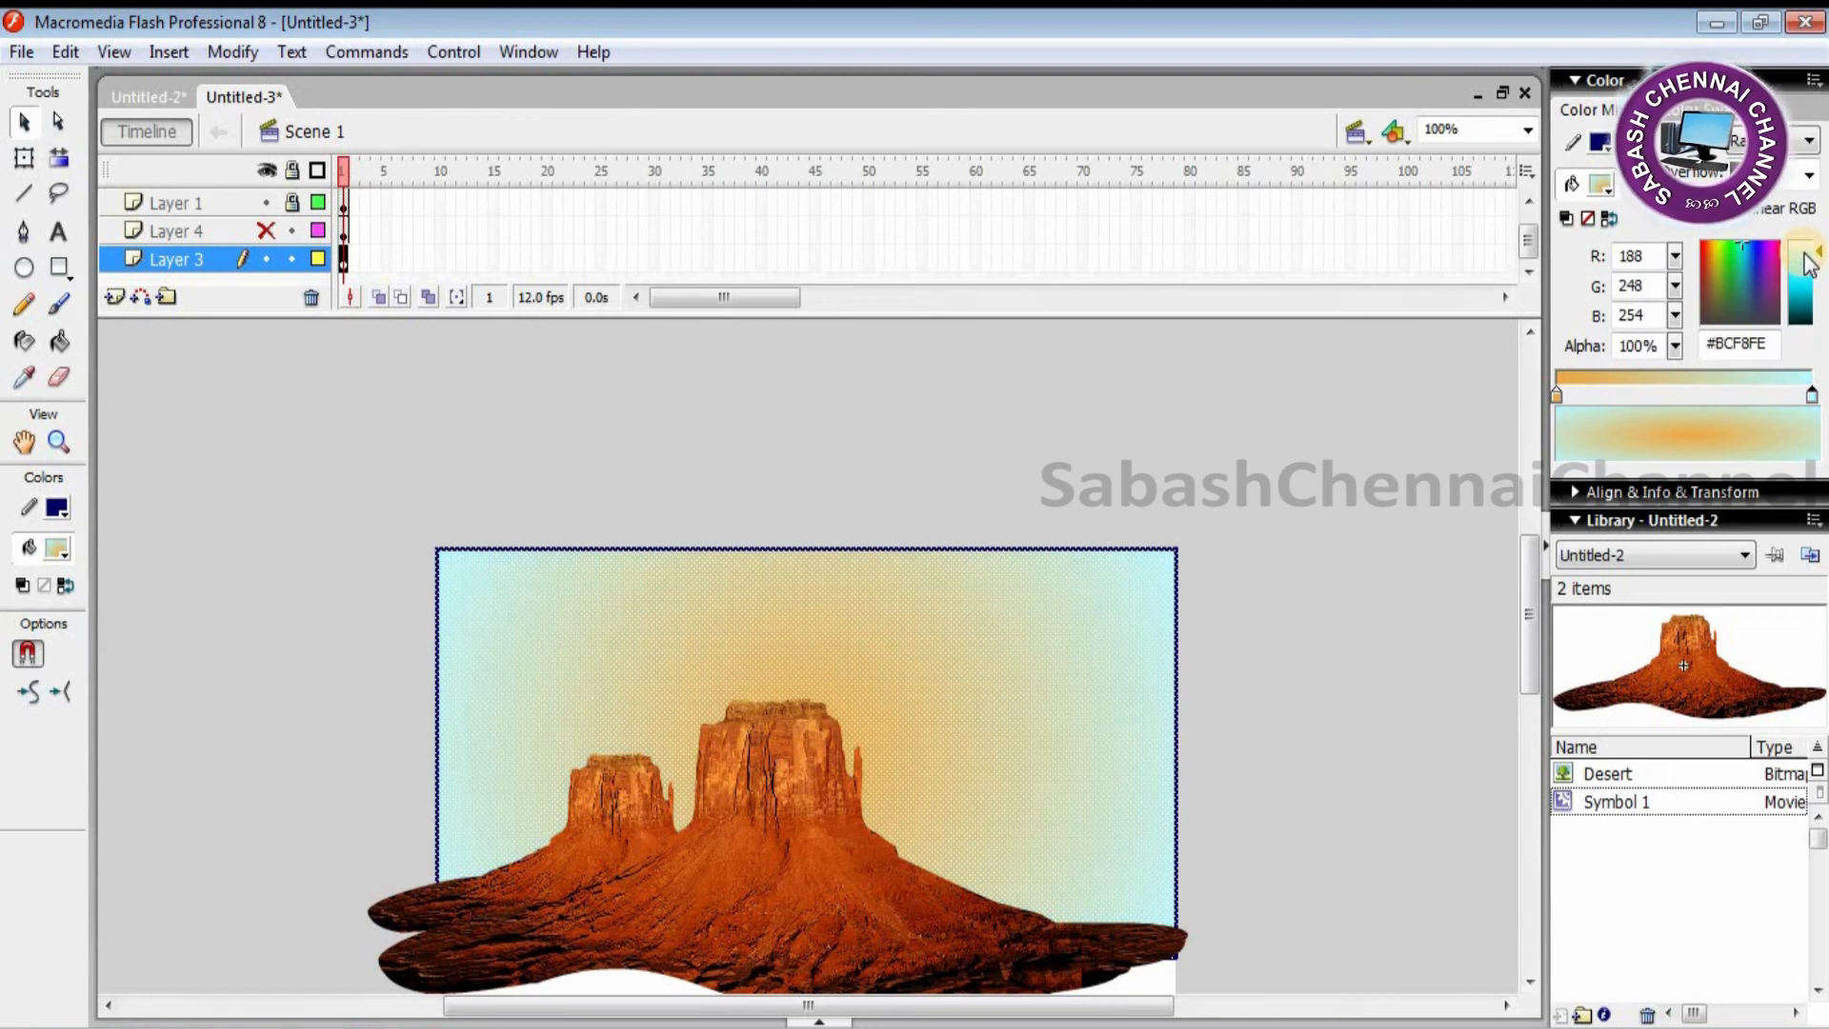
{"action": "left_click", "coordinate": [1409, 494]}
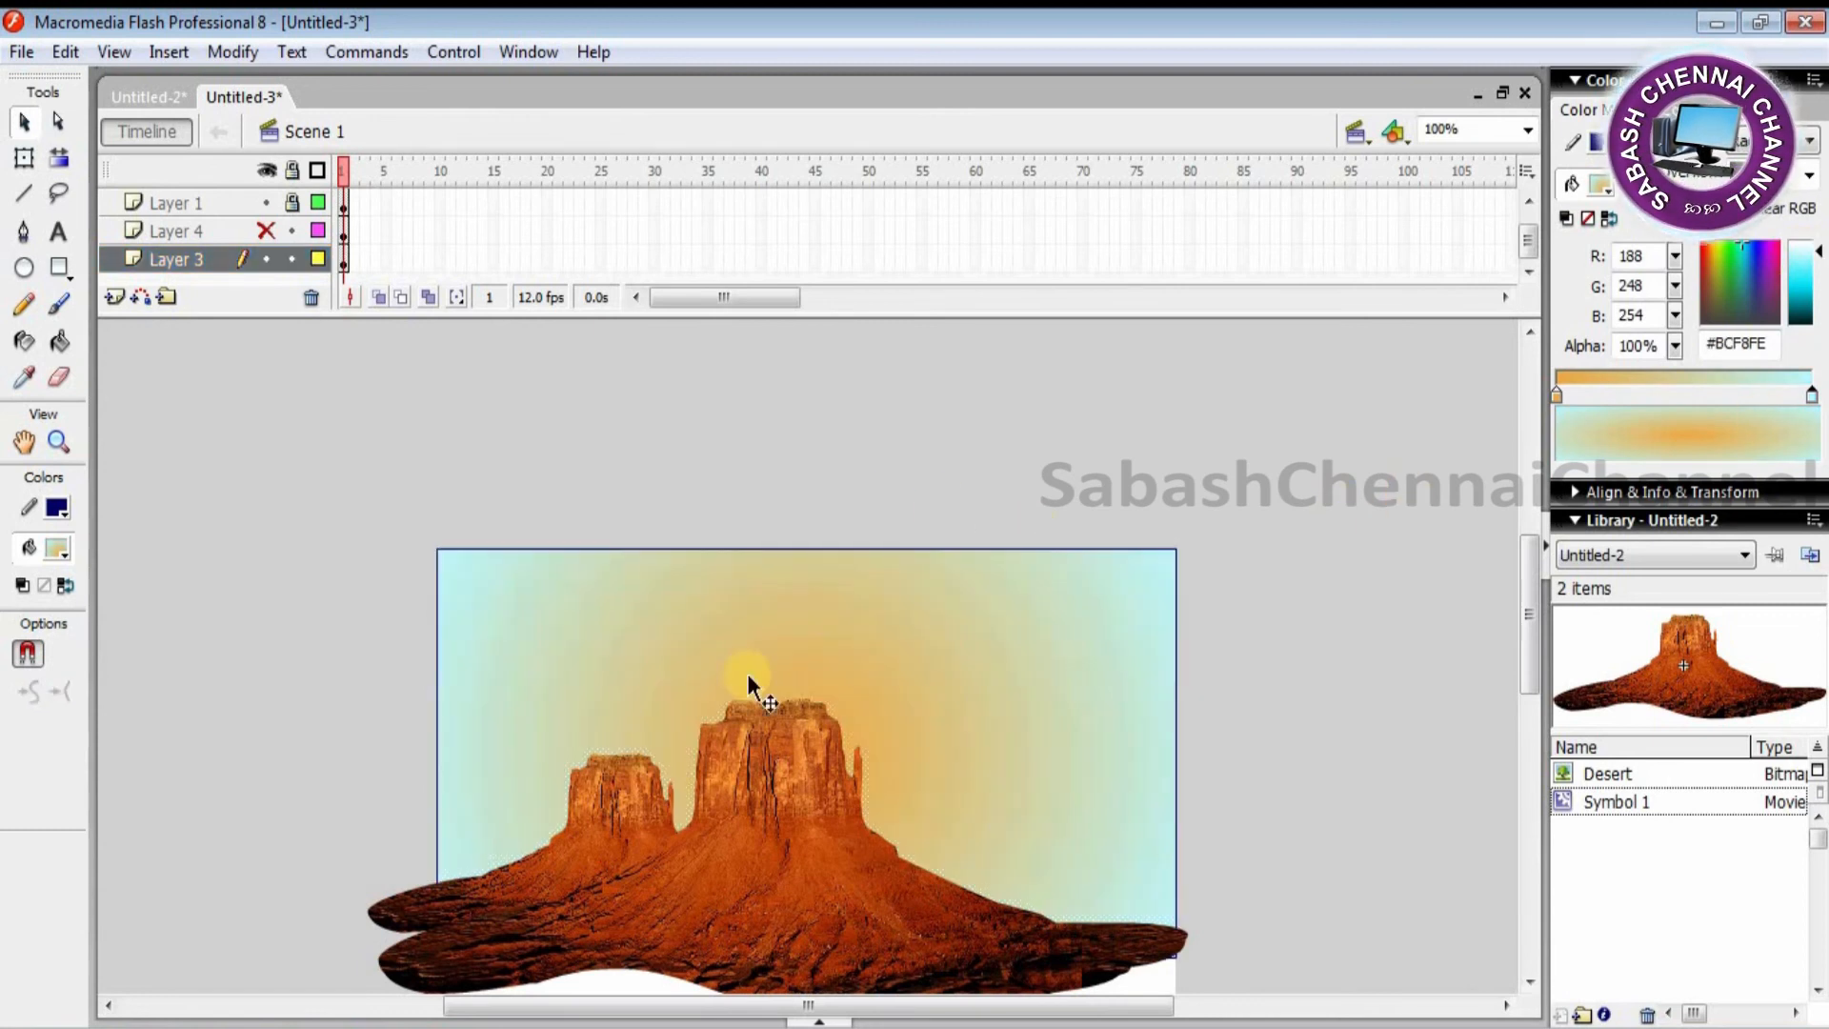
Step: Show Layer 4 to check the sky together with the ground, and hide it again with Layer 3's contents selected
{"action": "left_click_drag", "start_coordinate": [1529, 600], "coordinate": [1534, 640]}
{"action": "left_click", "coordinate": [263, 232]}
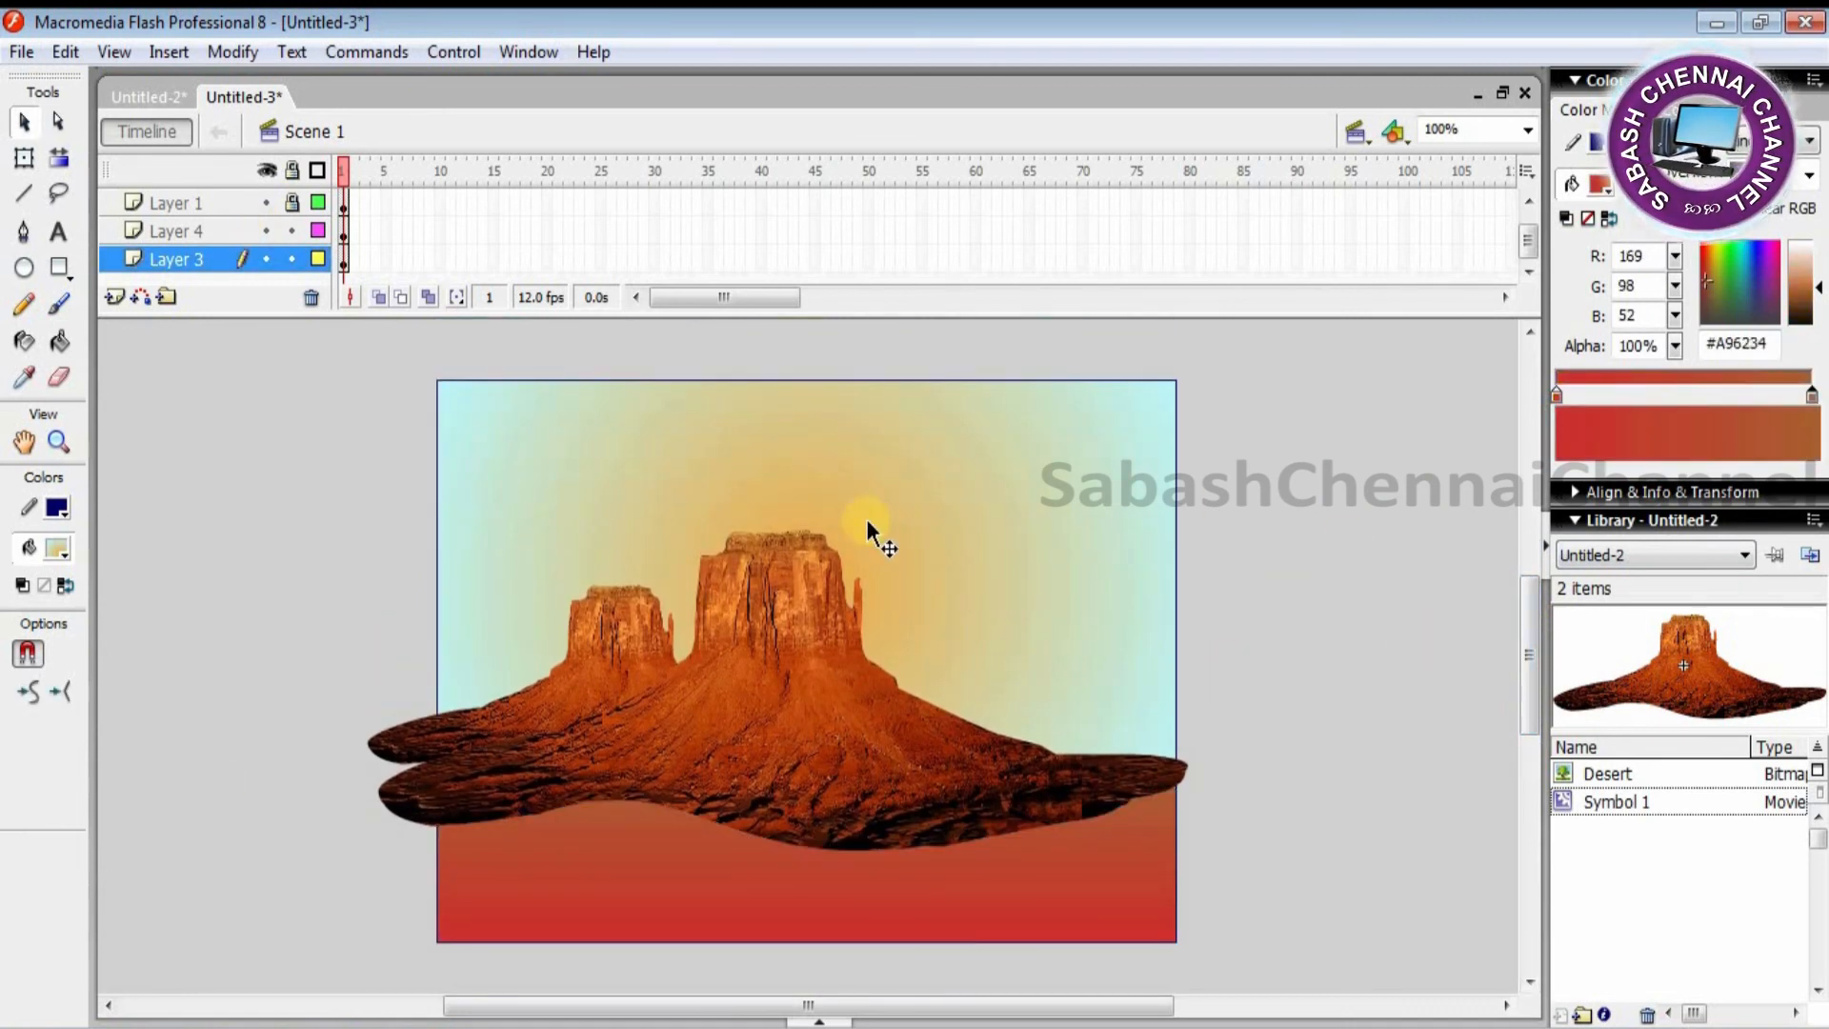
{"action": "left_click", "coordinate": [1042, 517]}
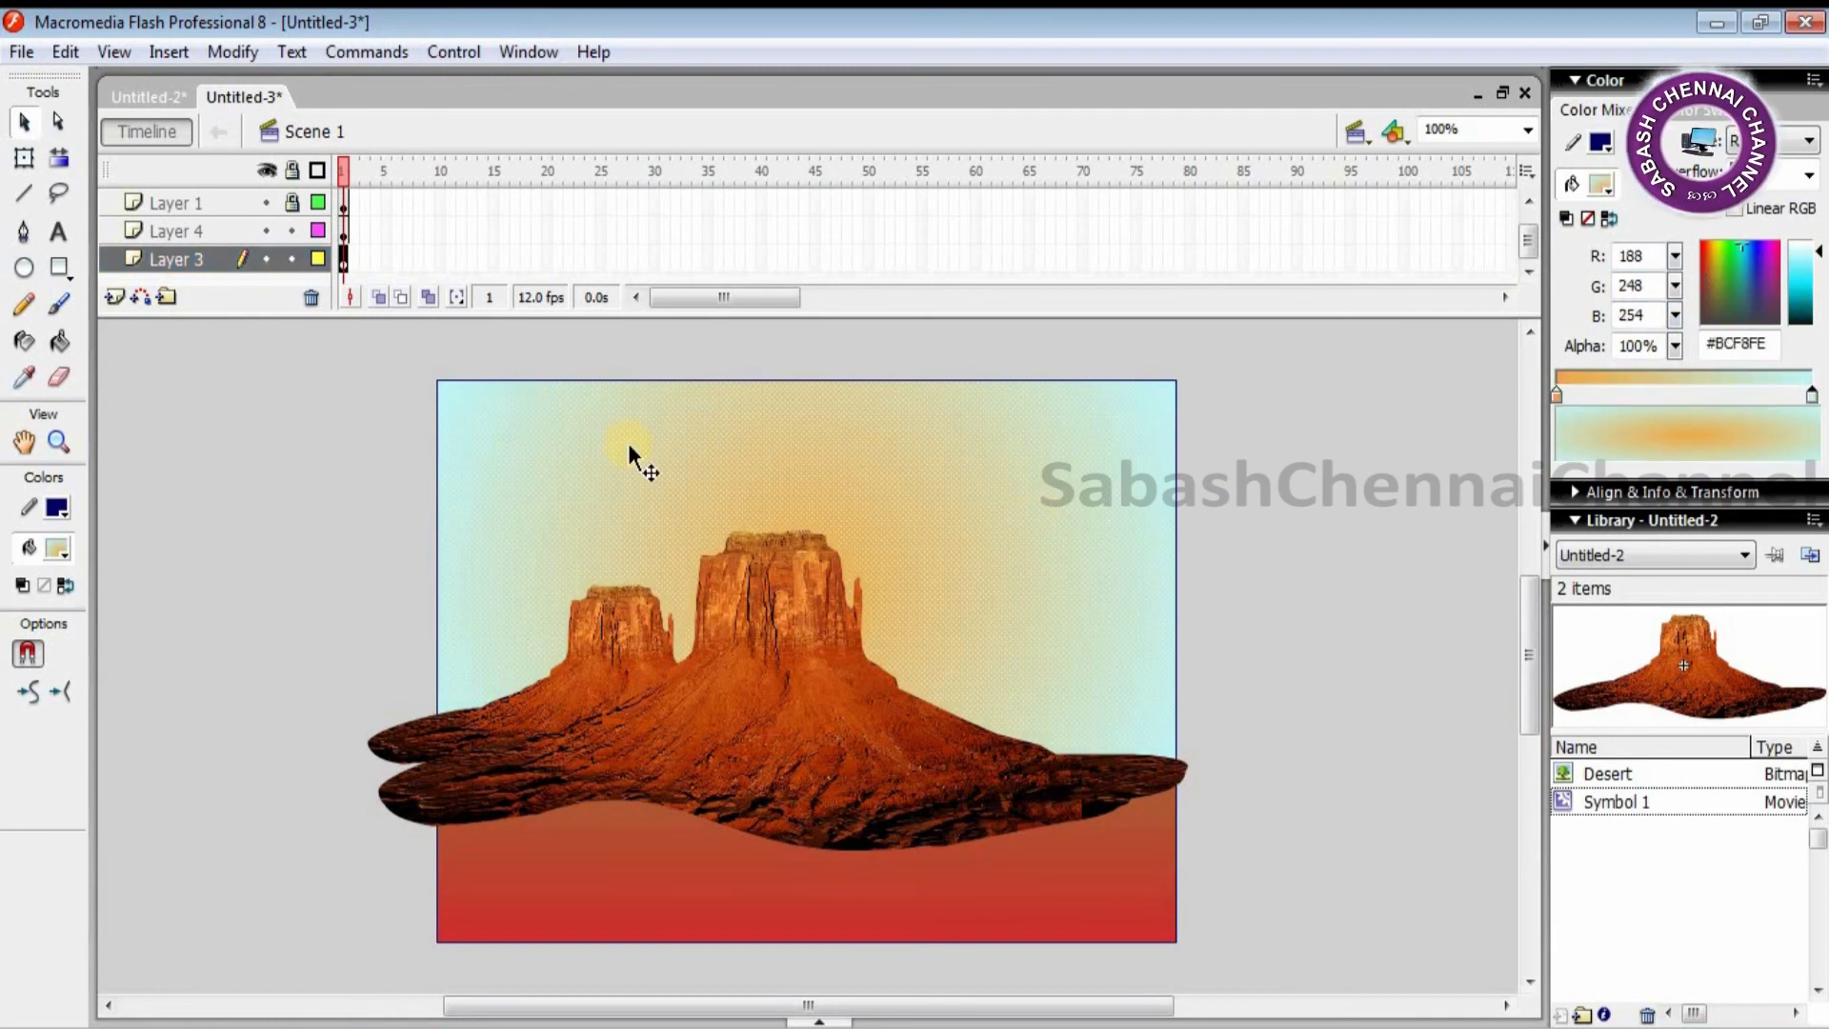
{"action": "left_click_drag", "start_coordinate": [387, 346], "coordinate": [1277, 768]}
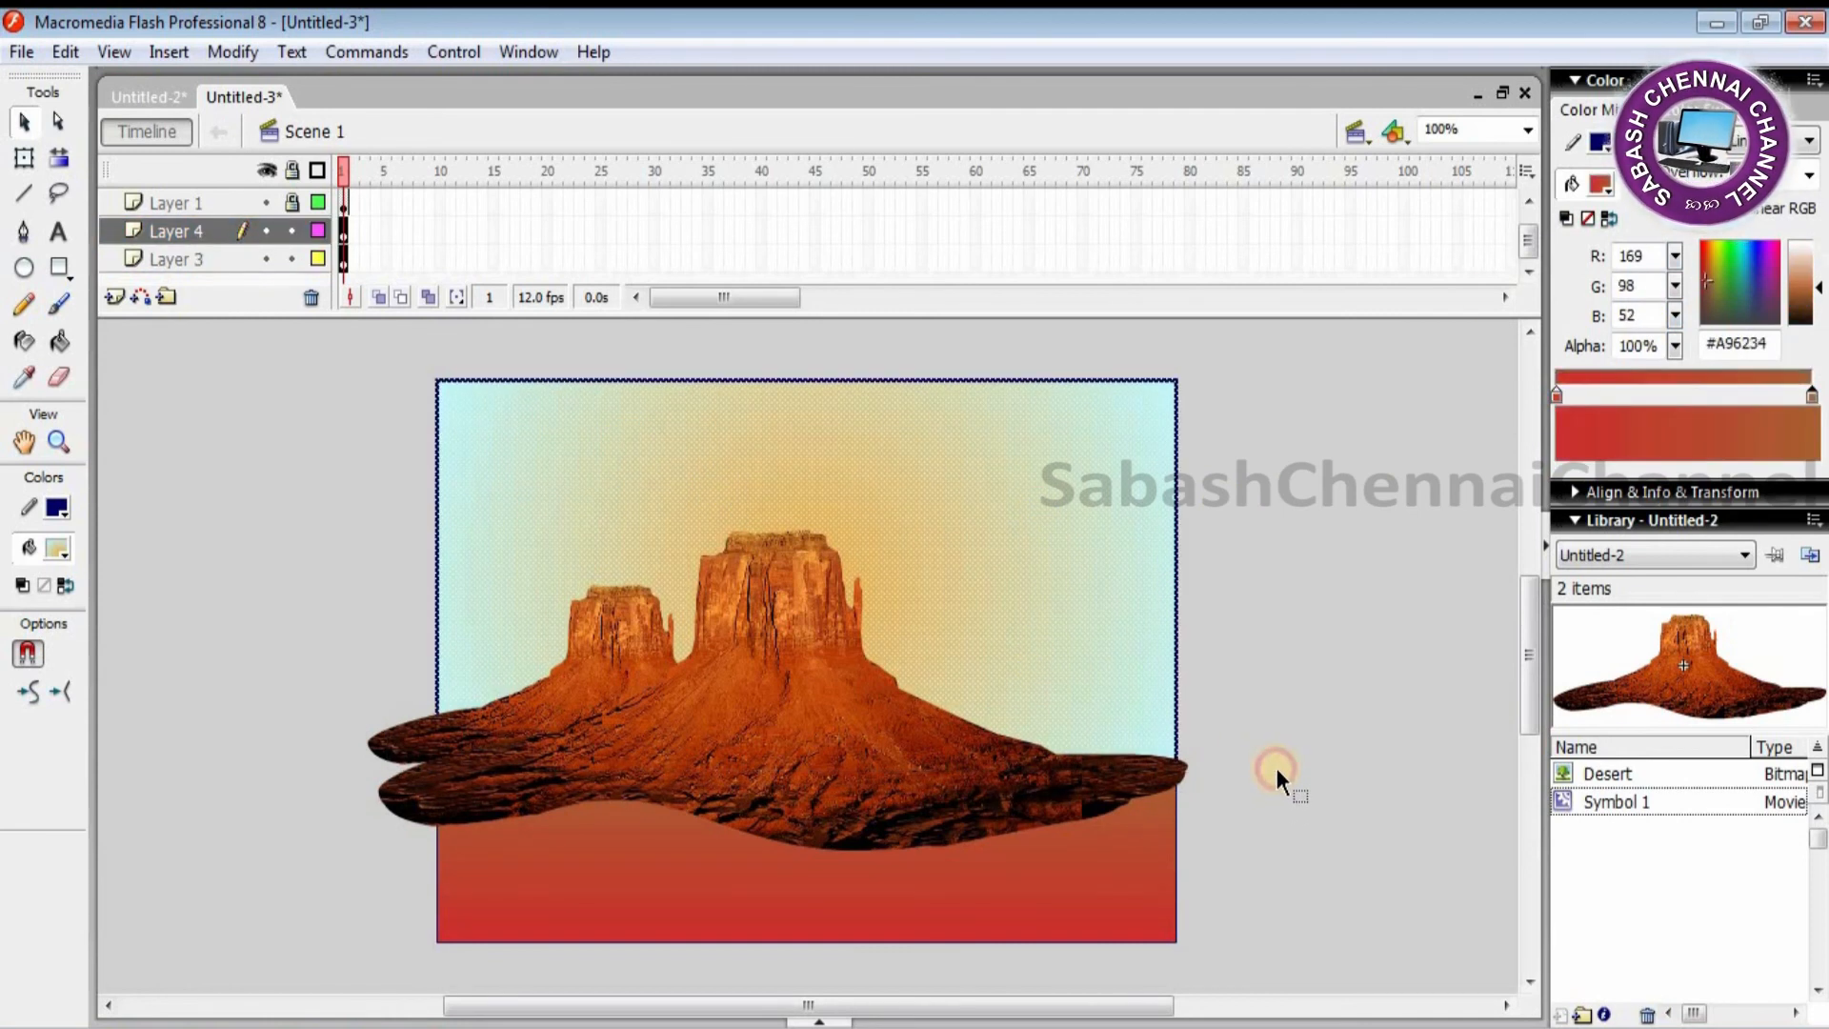
{"action": "left_click", "coordinate": [263, 233]}
{"action": "left_click", "coordinate": [254, 259]}
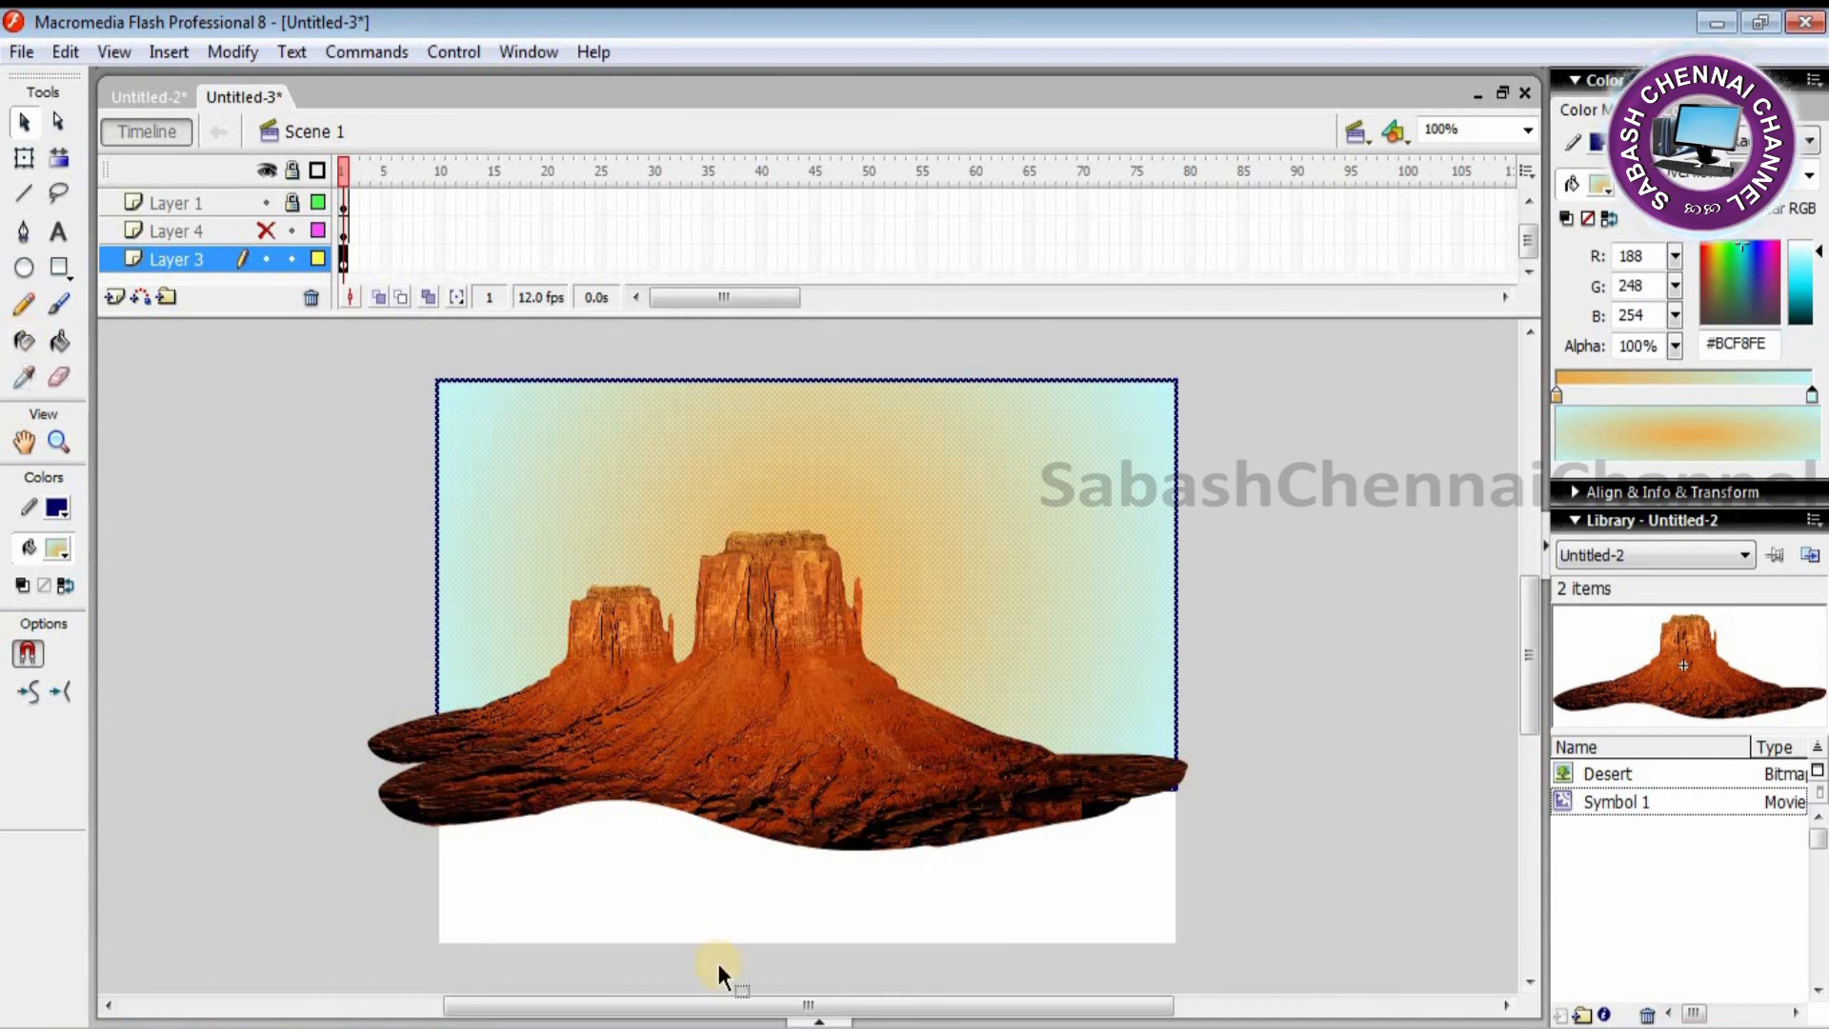
{"action": "left_click", "coordinate": [807, 1021]}
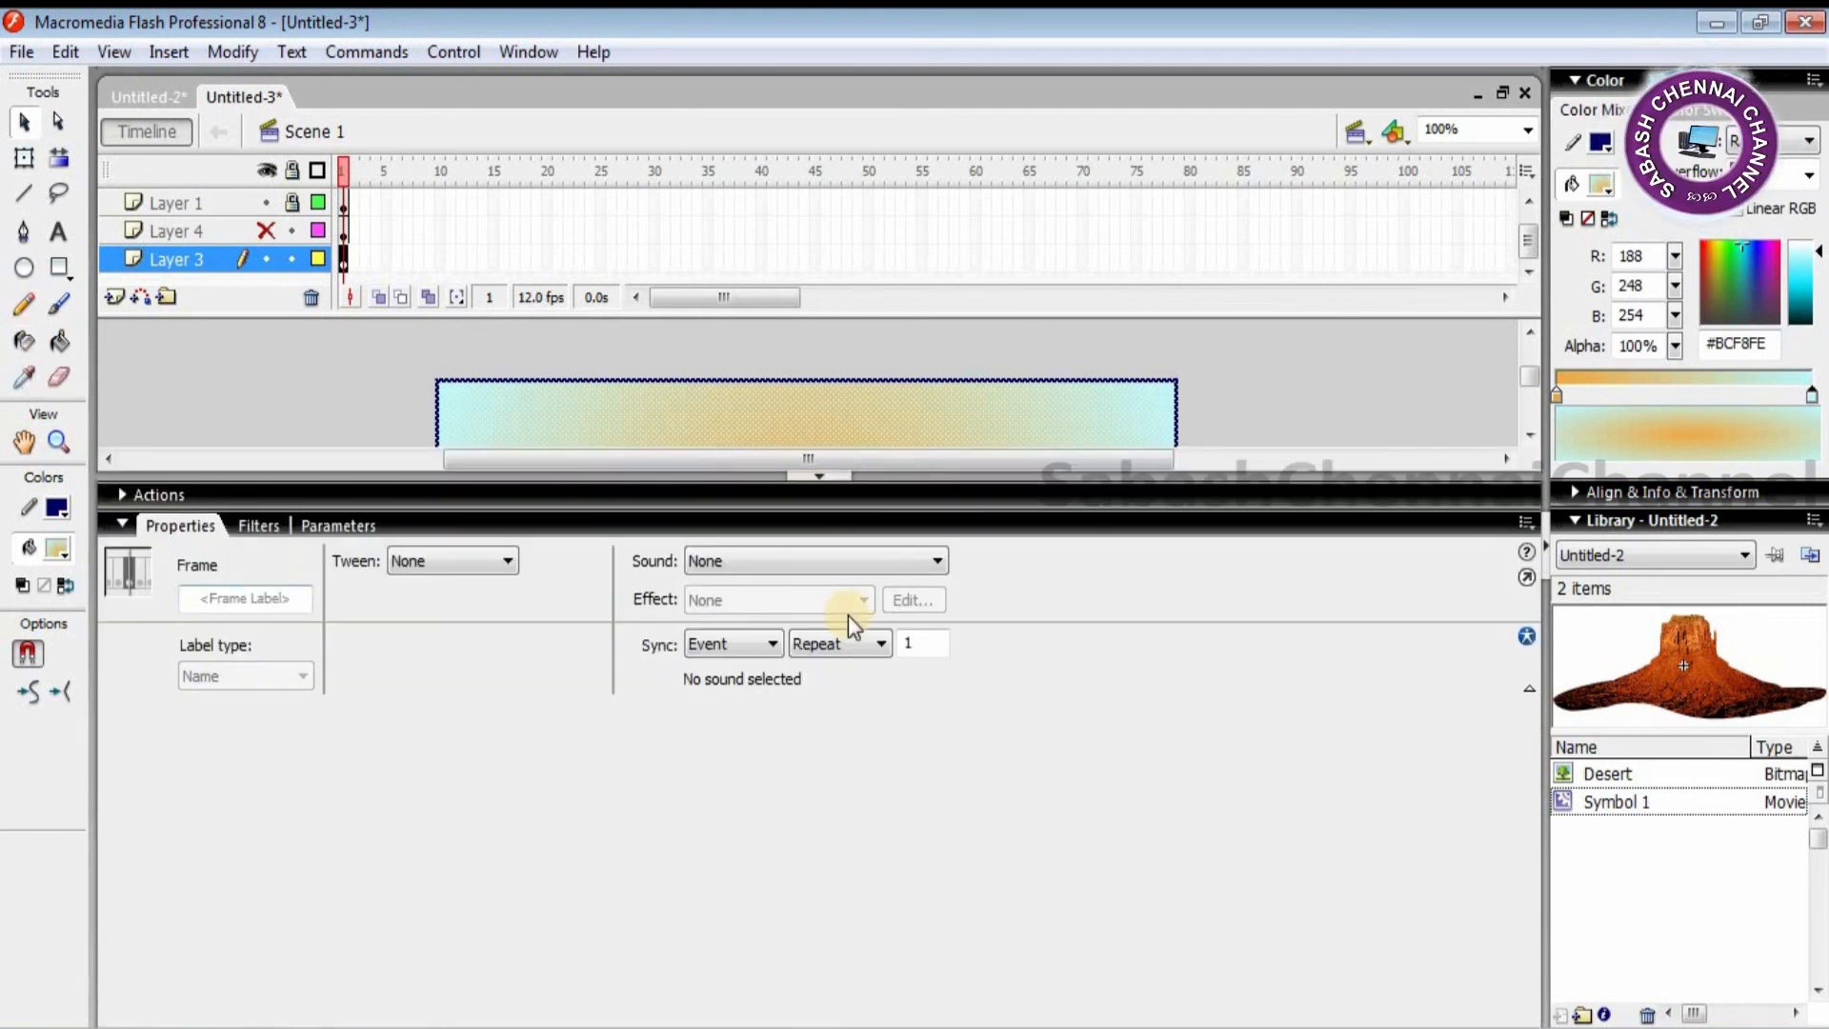
{"action": "left_click", "coordinate": [809, 479]}
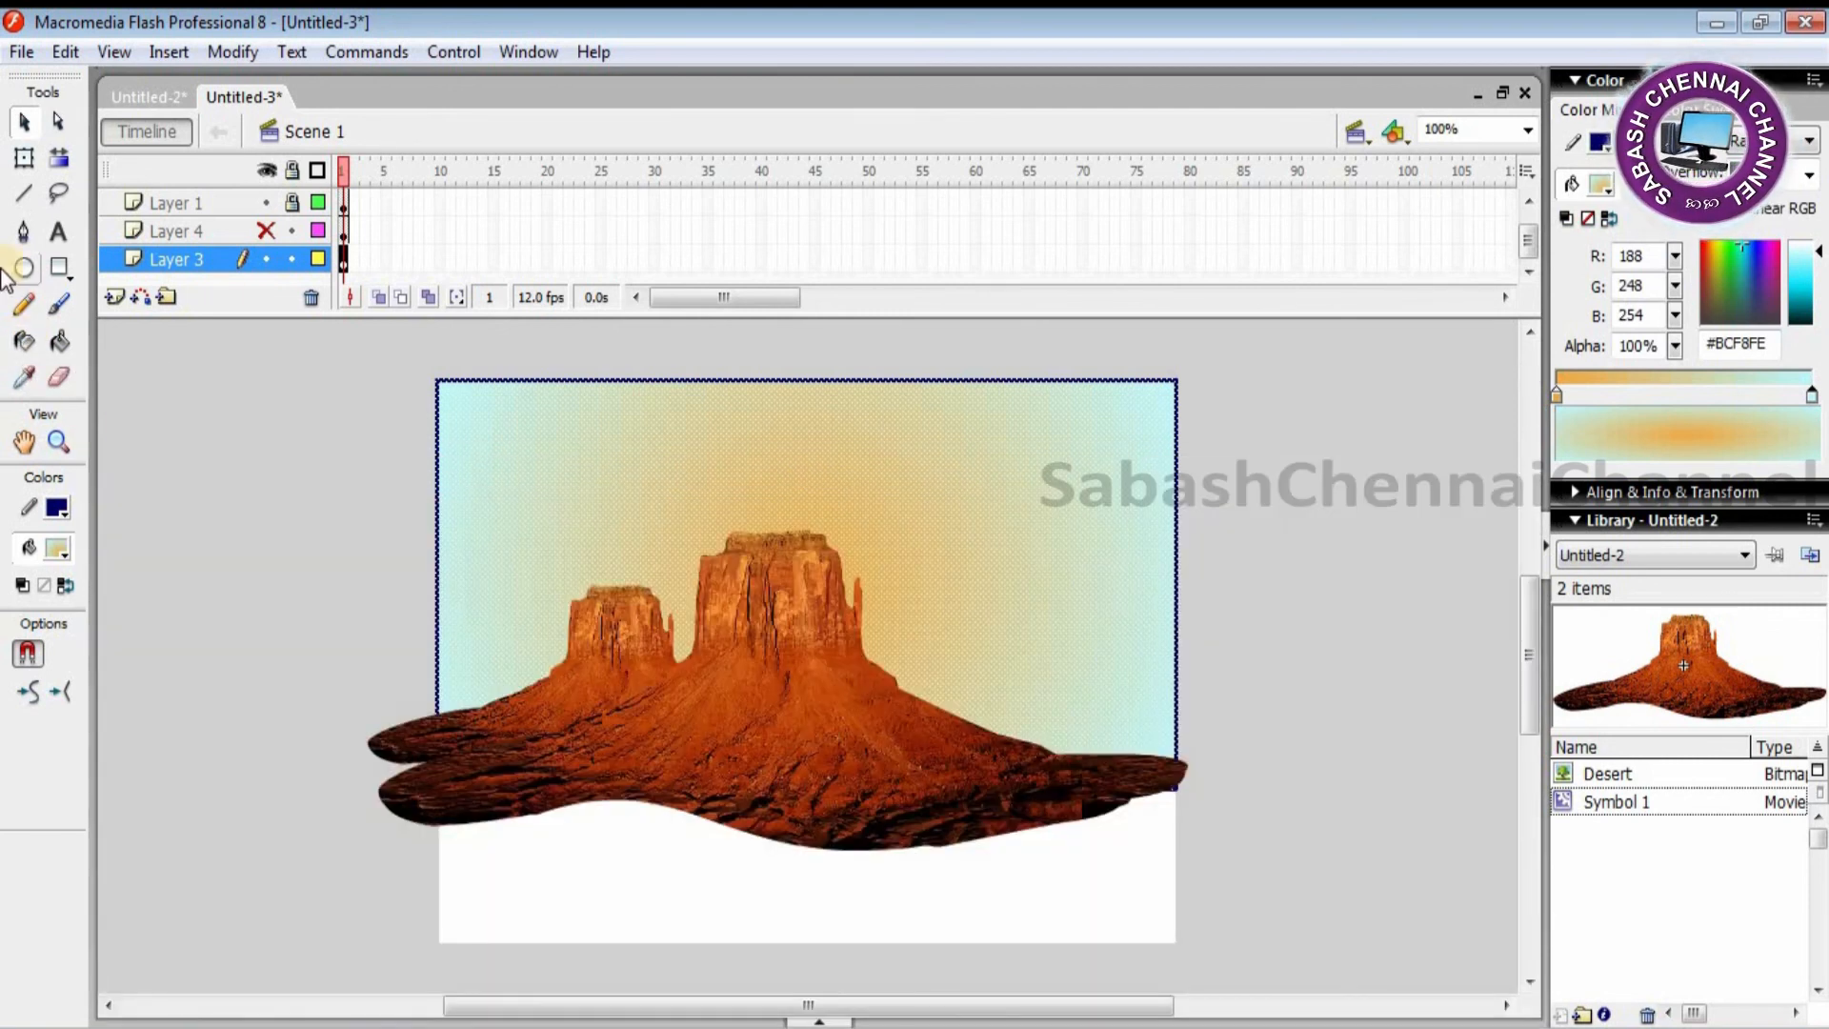
Step: Delete the sky rectangle's outline and change its gradient's orange centre colour to light green #BAFC9C
{"action": "left_click", "coordinate": [461, 327]}
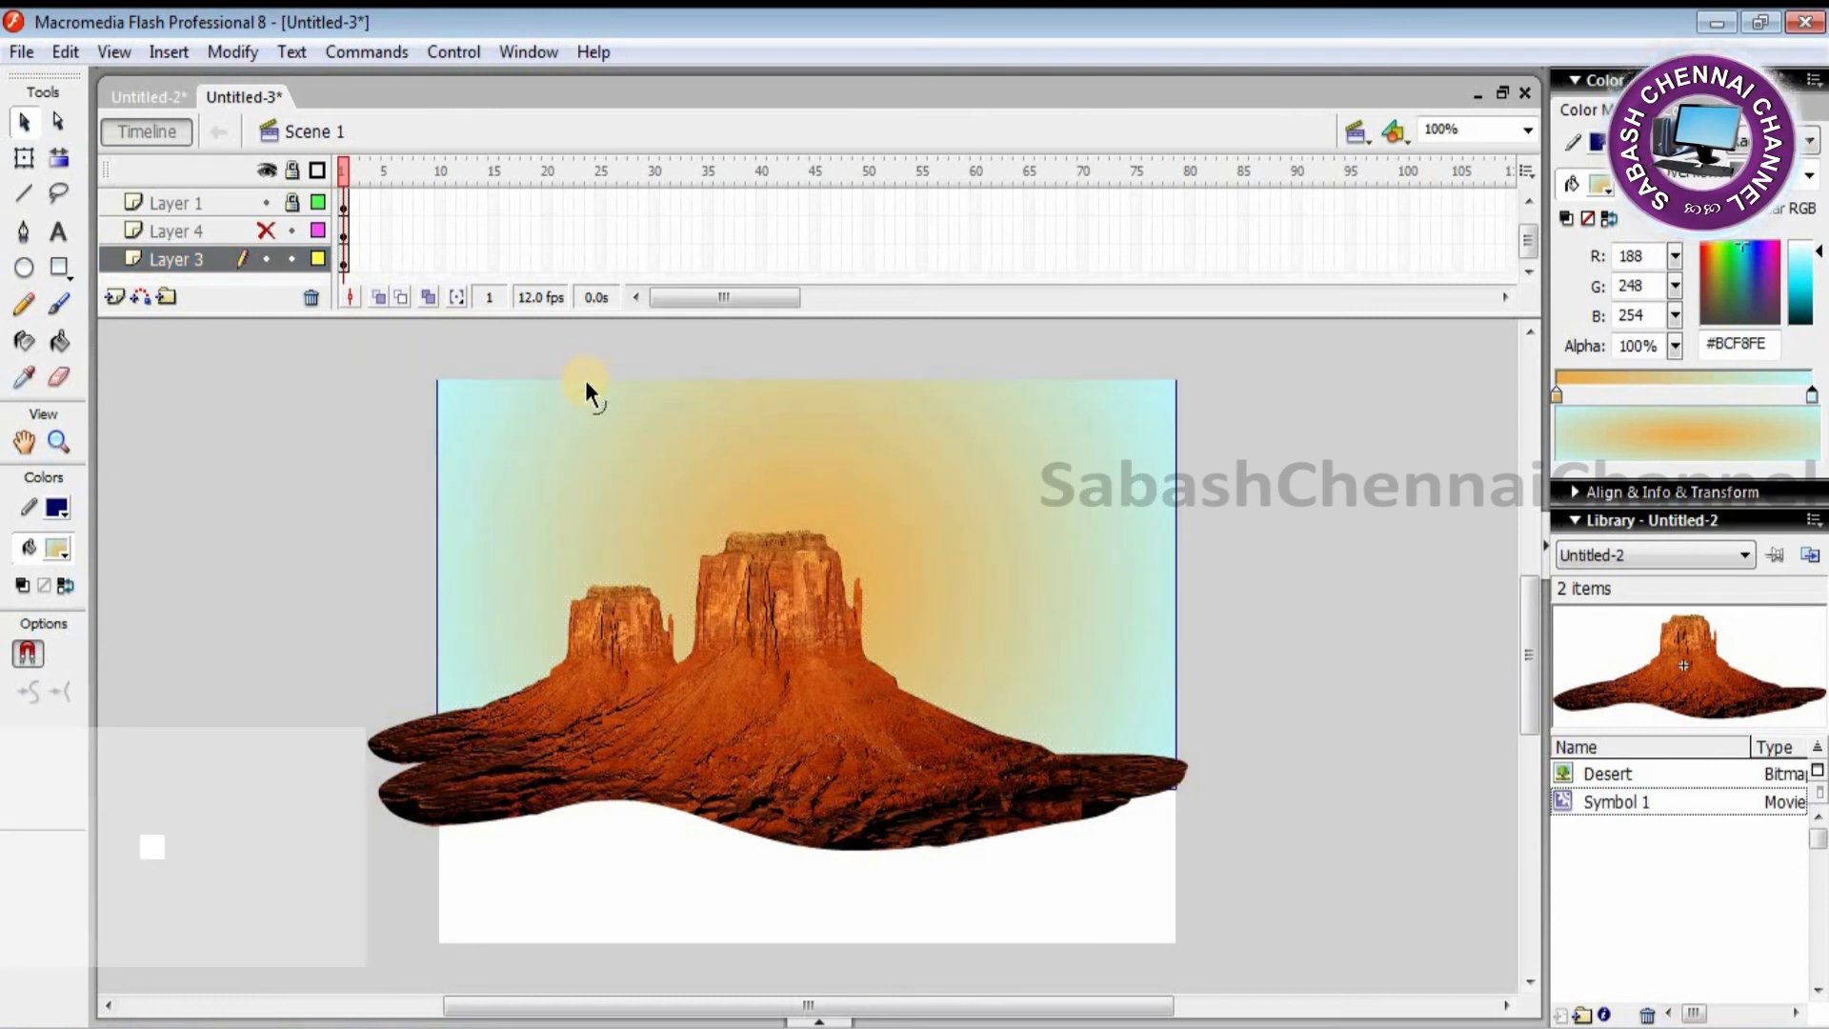
{"action": "left_click", "coordinate": [436, 476]}
{"action": "key", "text": "Delete"}
{"action": "left_click", "coordinate": [1176, 562]}
{"action": "key", "text": "Delete"}
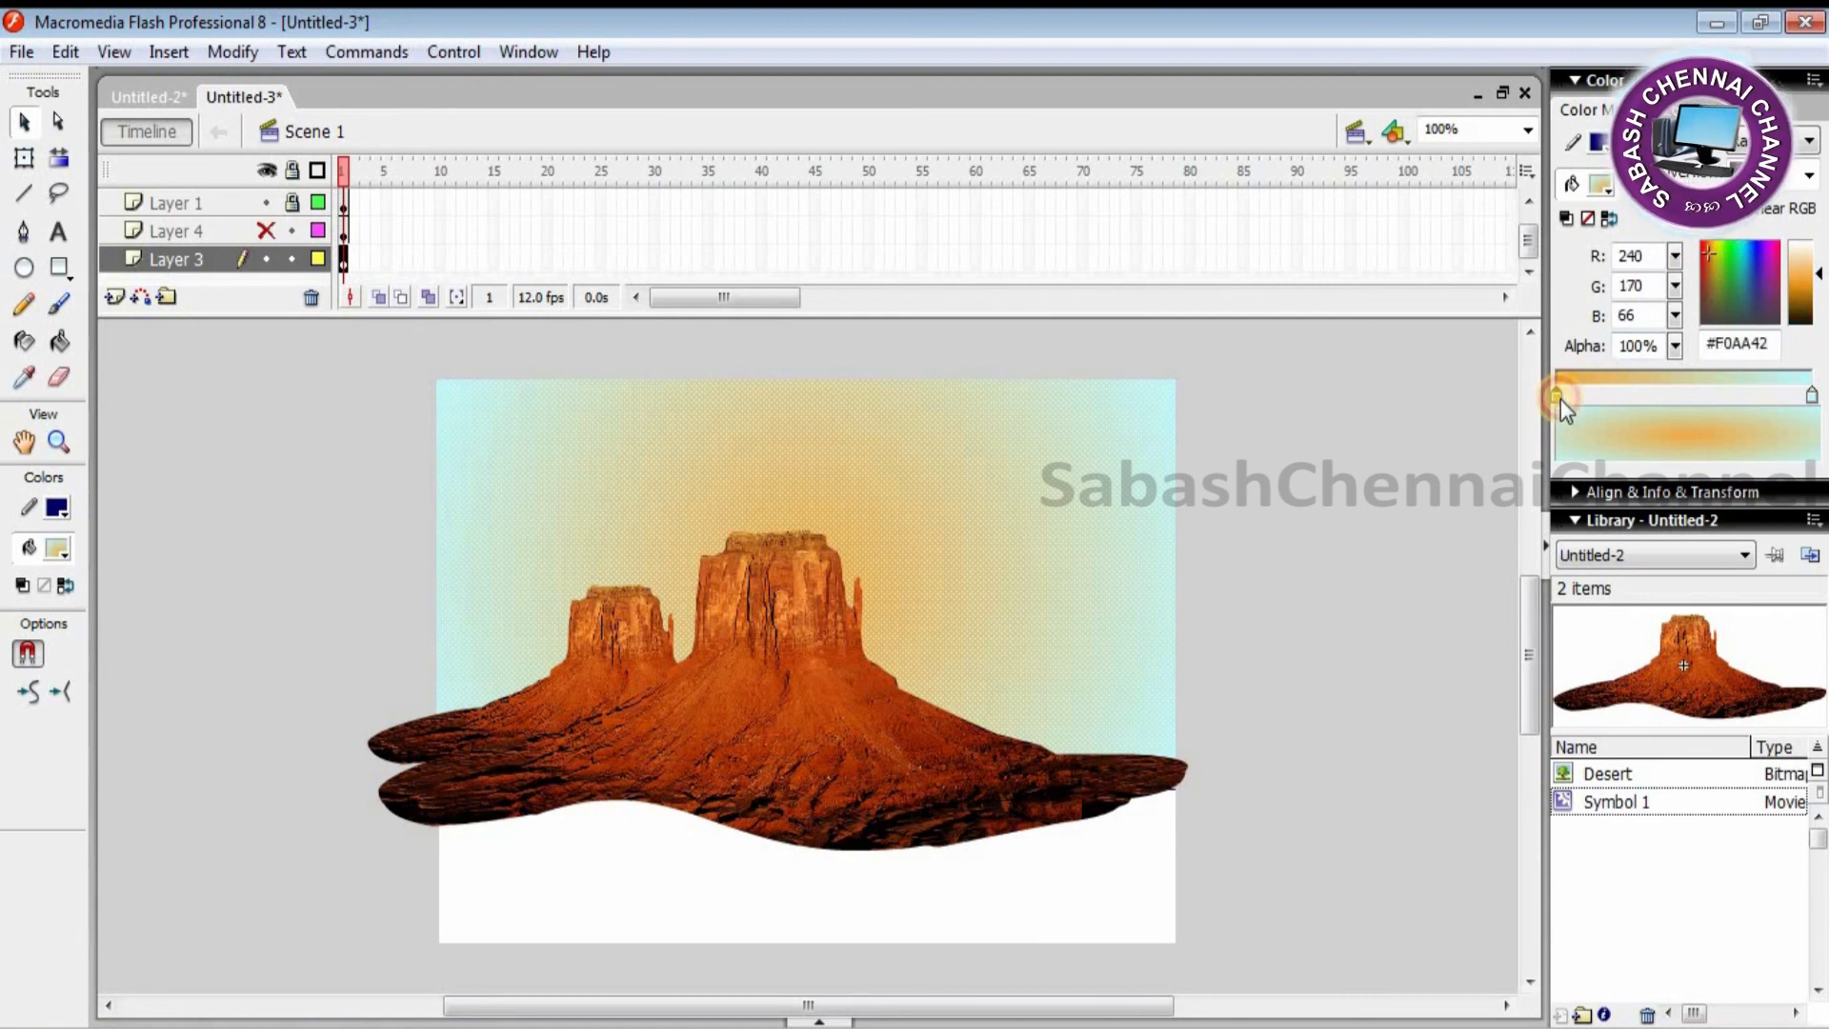
{"action": "left_click", "coordinate": [1728, 260]}
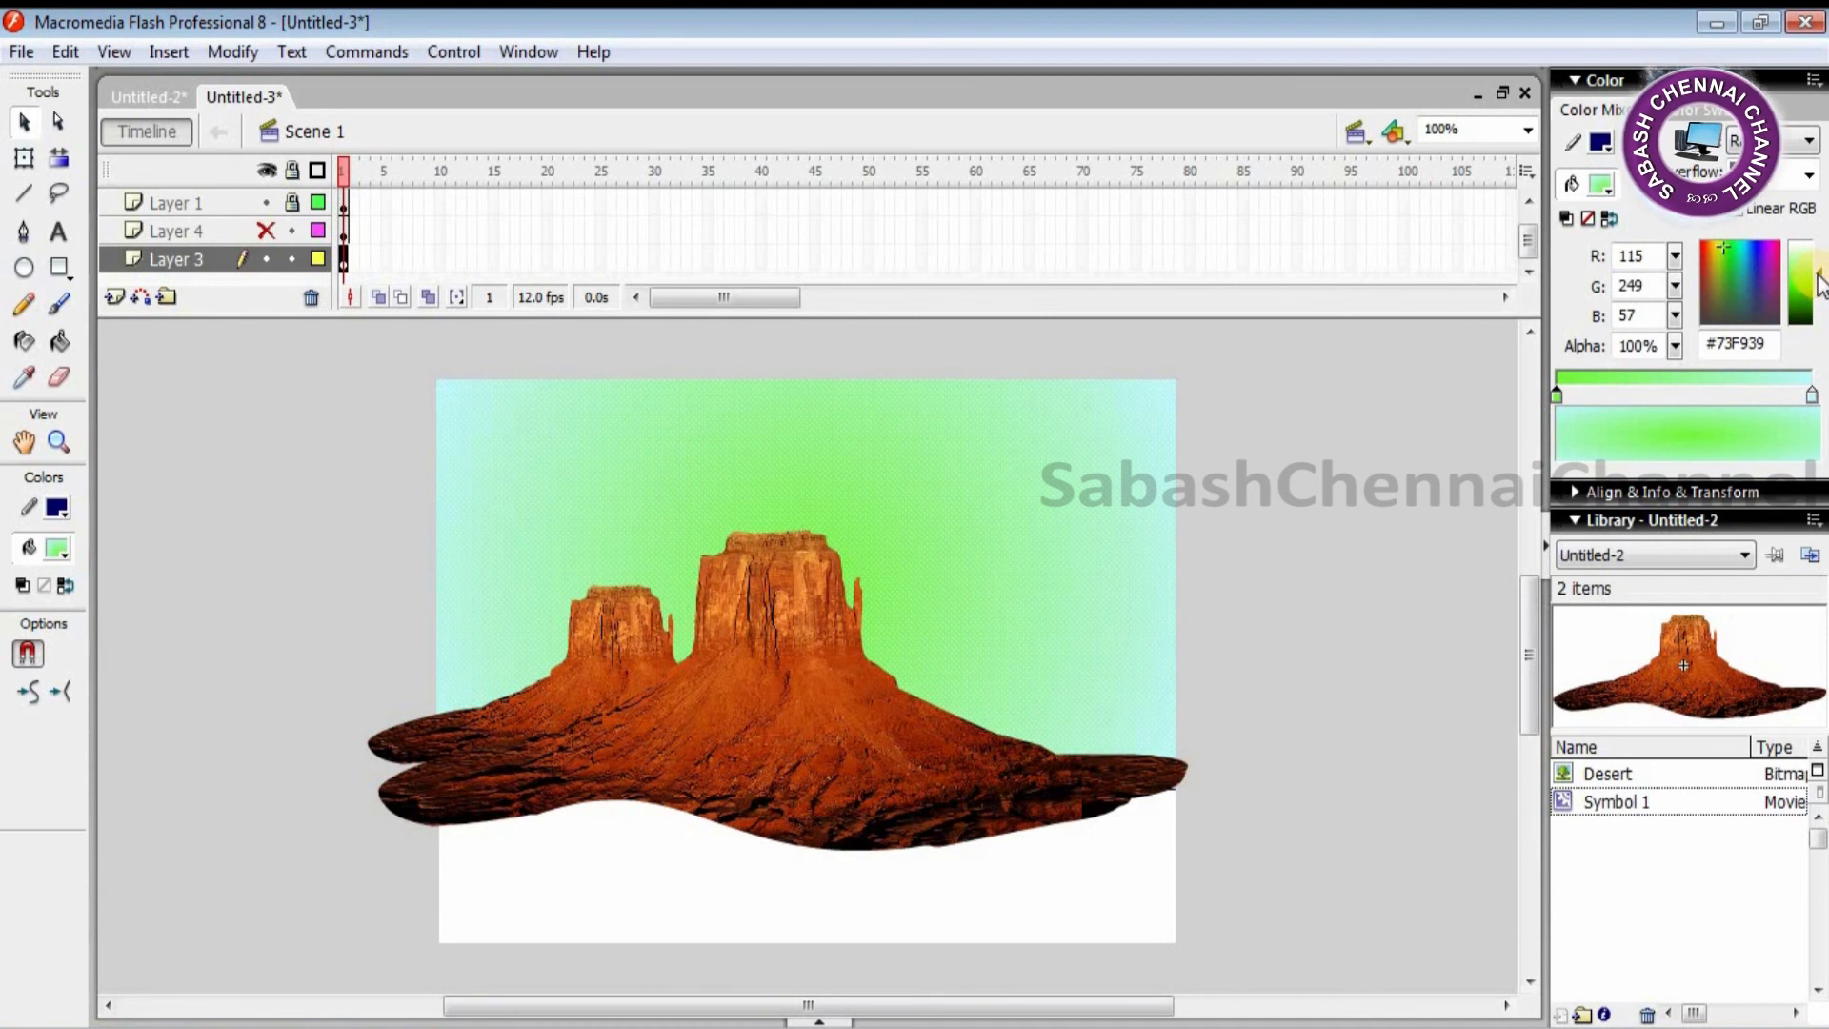
{"action": "left_click_drag", "start_coordinate": [1818, 256], "coordinate": [1819, 255]}
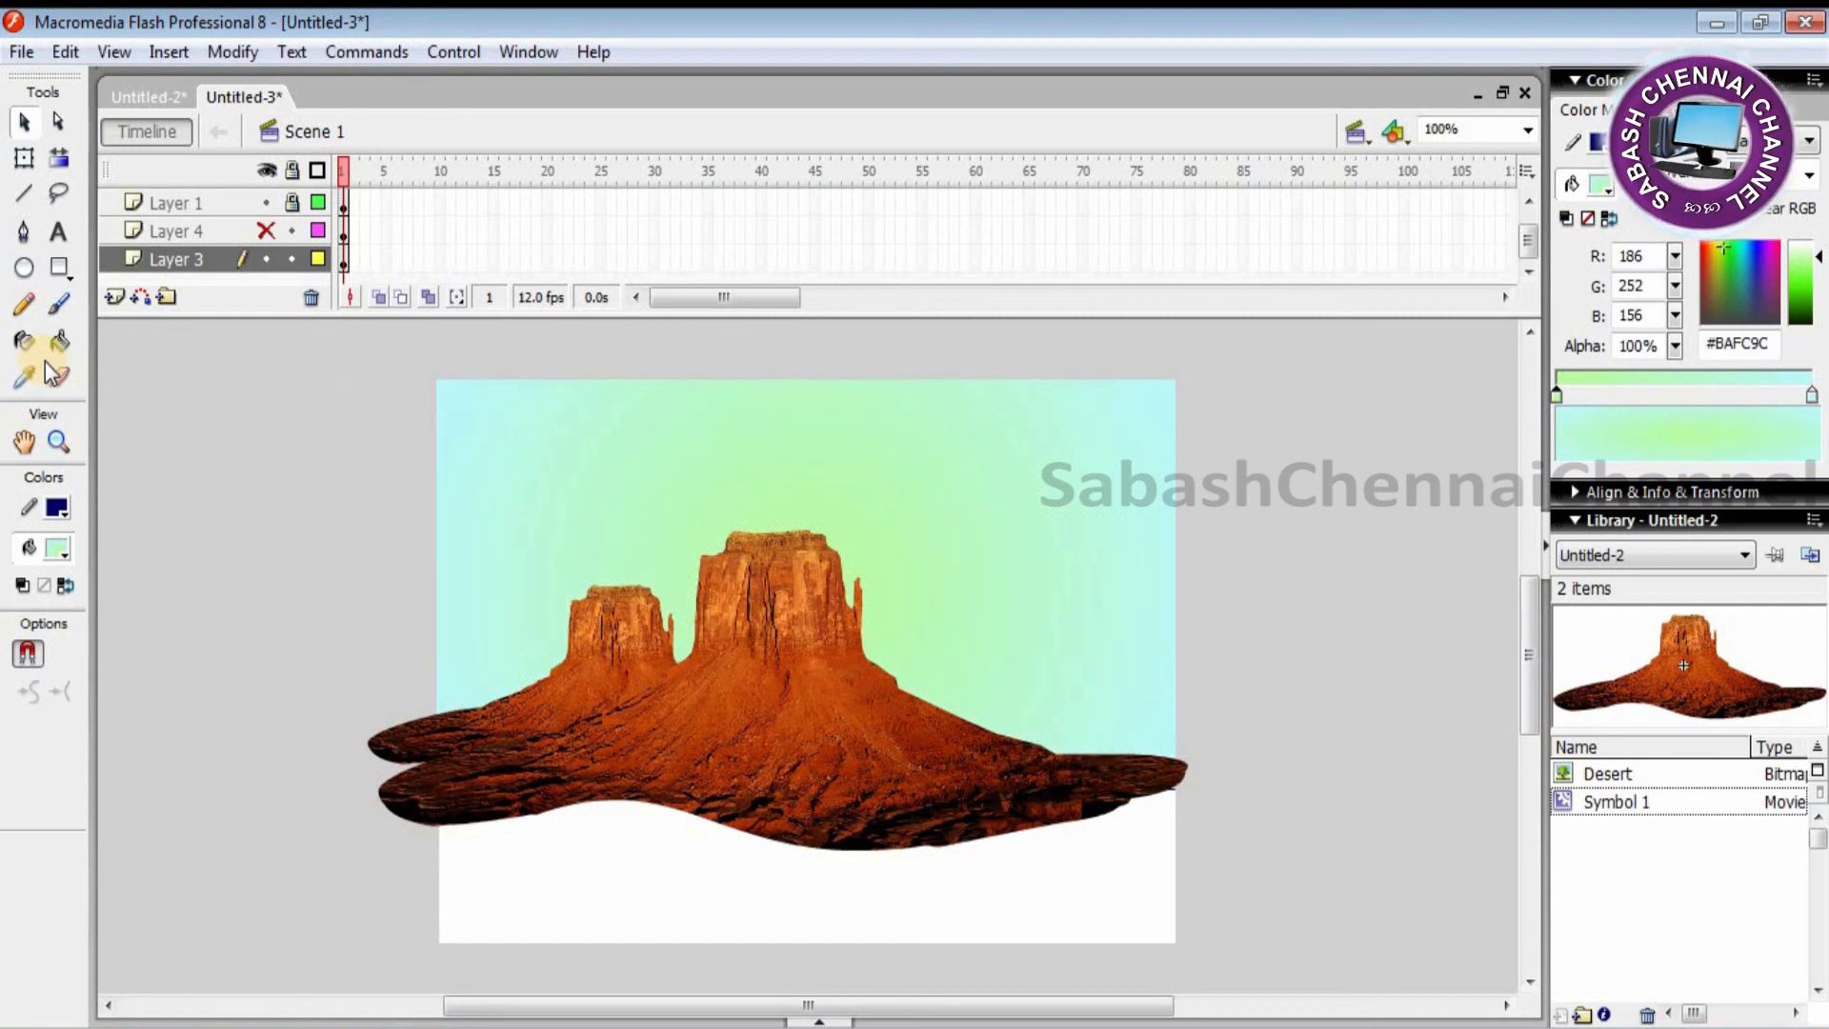
Step: Show Layer 4 and recolour the ground rectangle's gradient with cyan at the base and blue #0584D8 at the upper end
{"action": "left_click", "coordinate": [270, 232]}
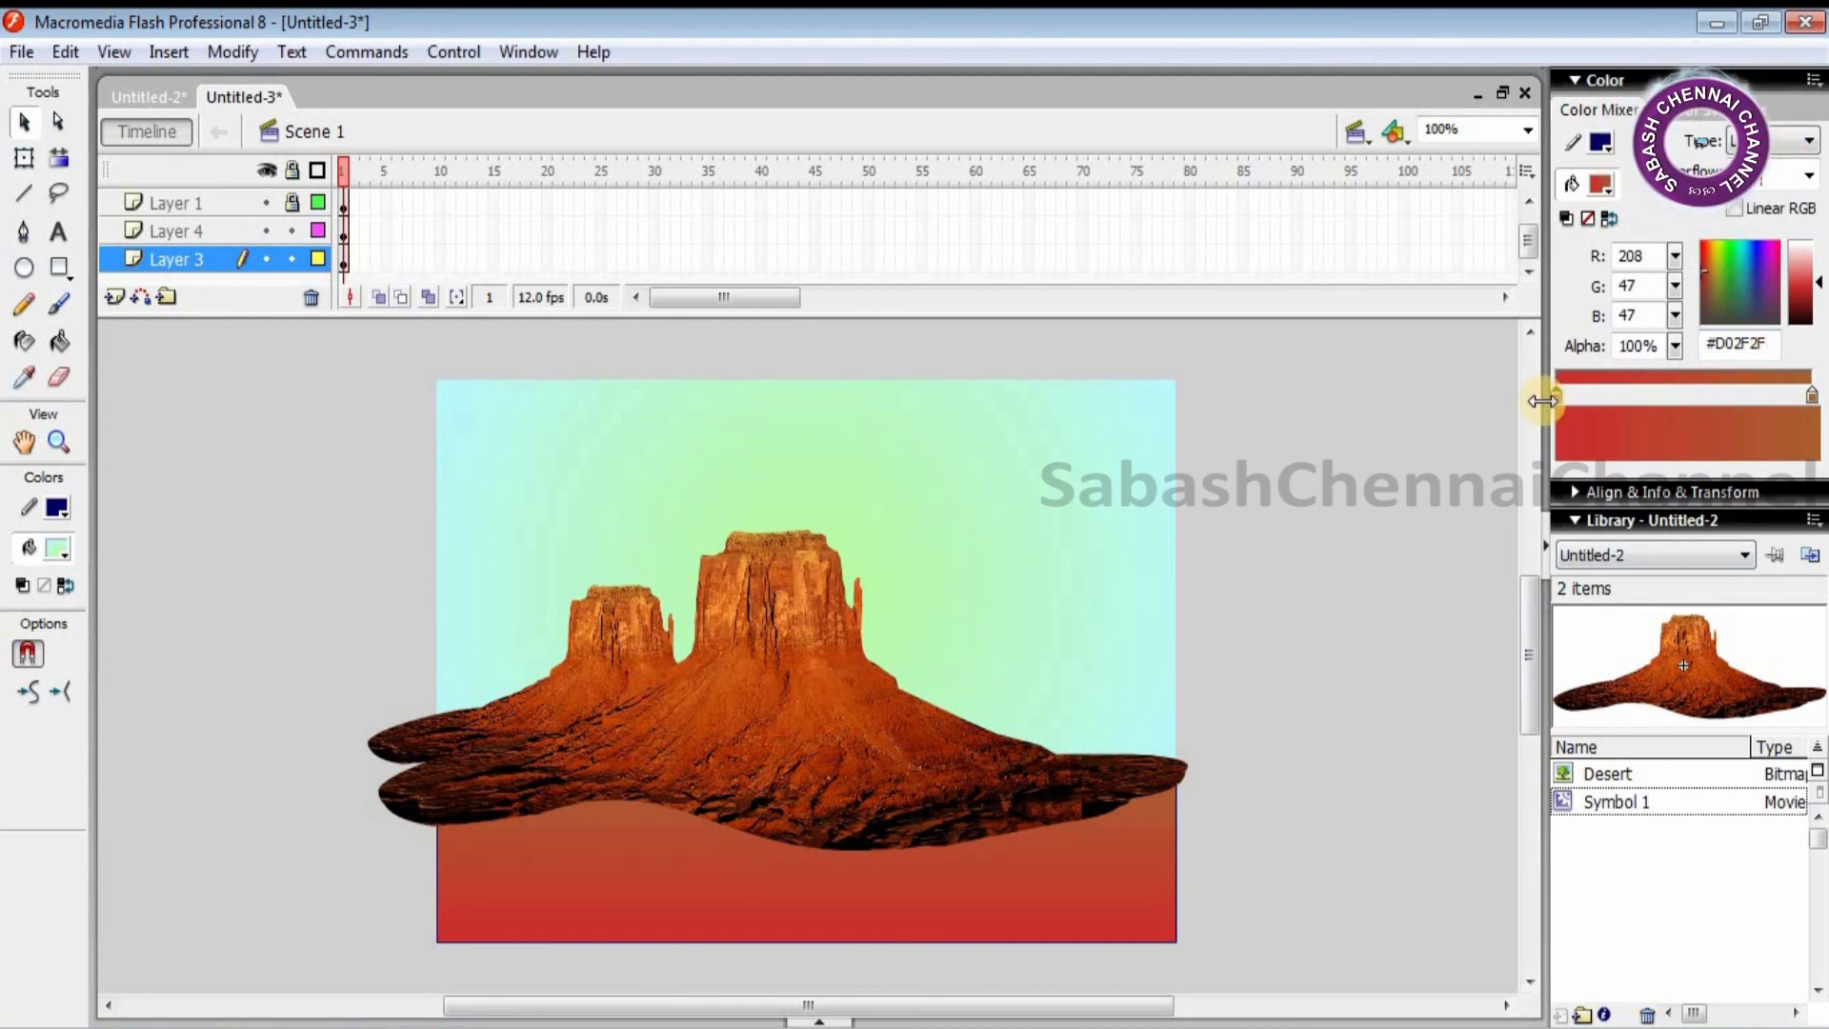
{"action": "left_click", "coordinate": [200, 238]}
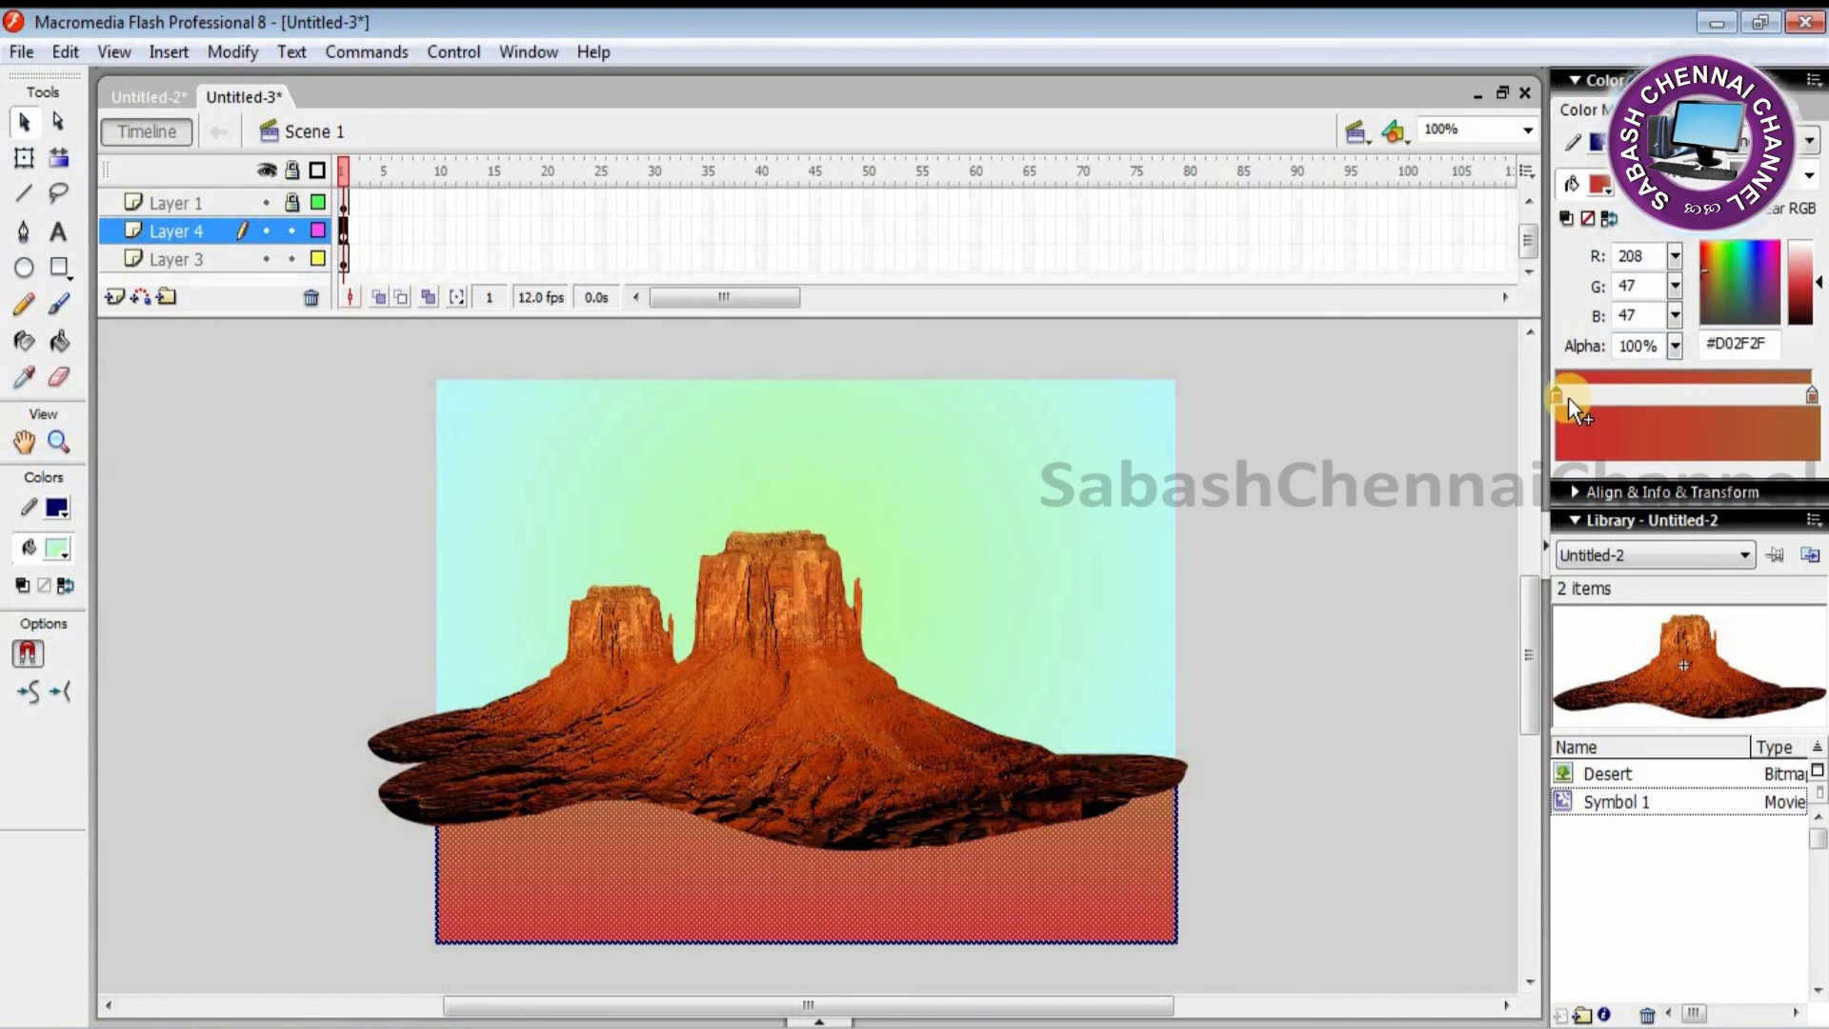
{"action": "left_click", "coordinate": [1742, 246]}
{"action": "left_click", "coordinate": [1812, 394]}
{"action": "left_click", "coordinate": [1751, 255]}
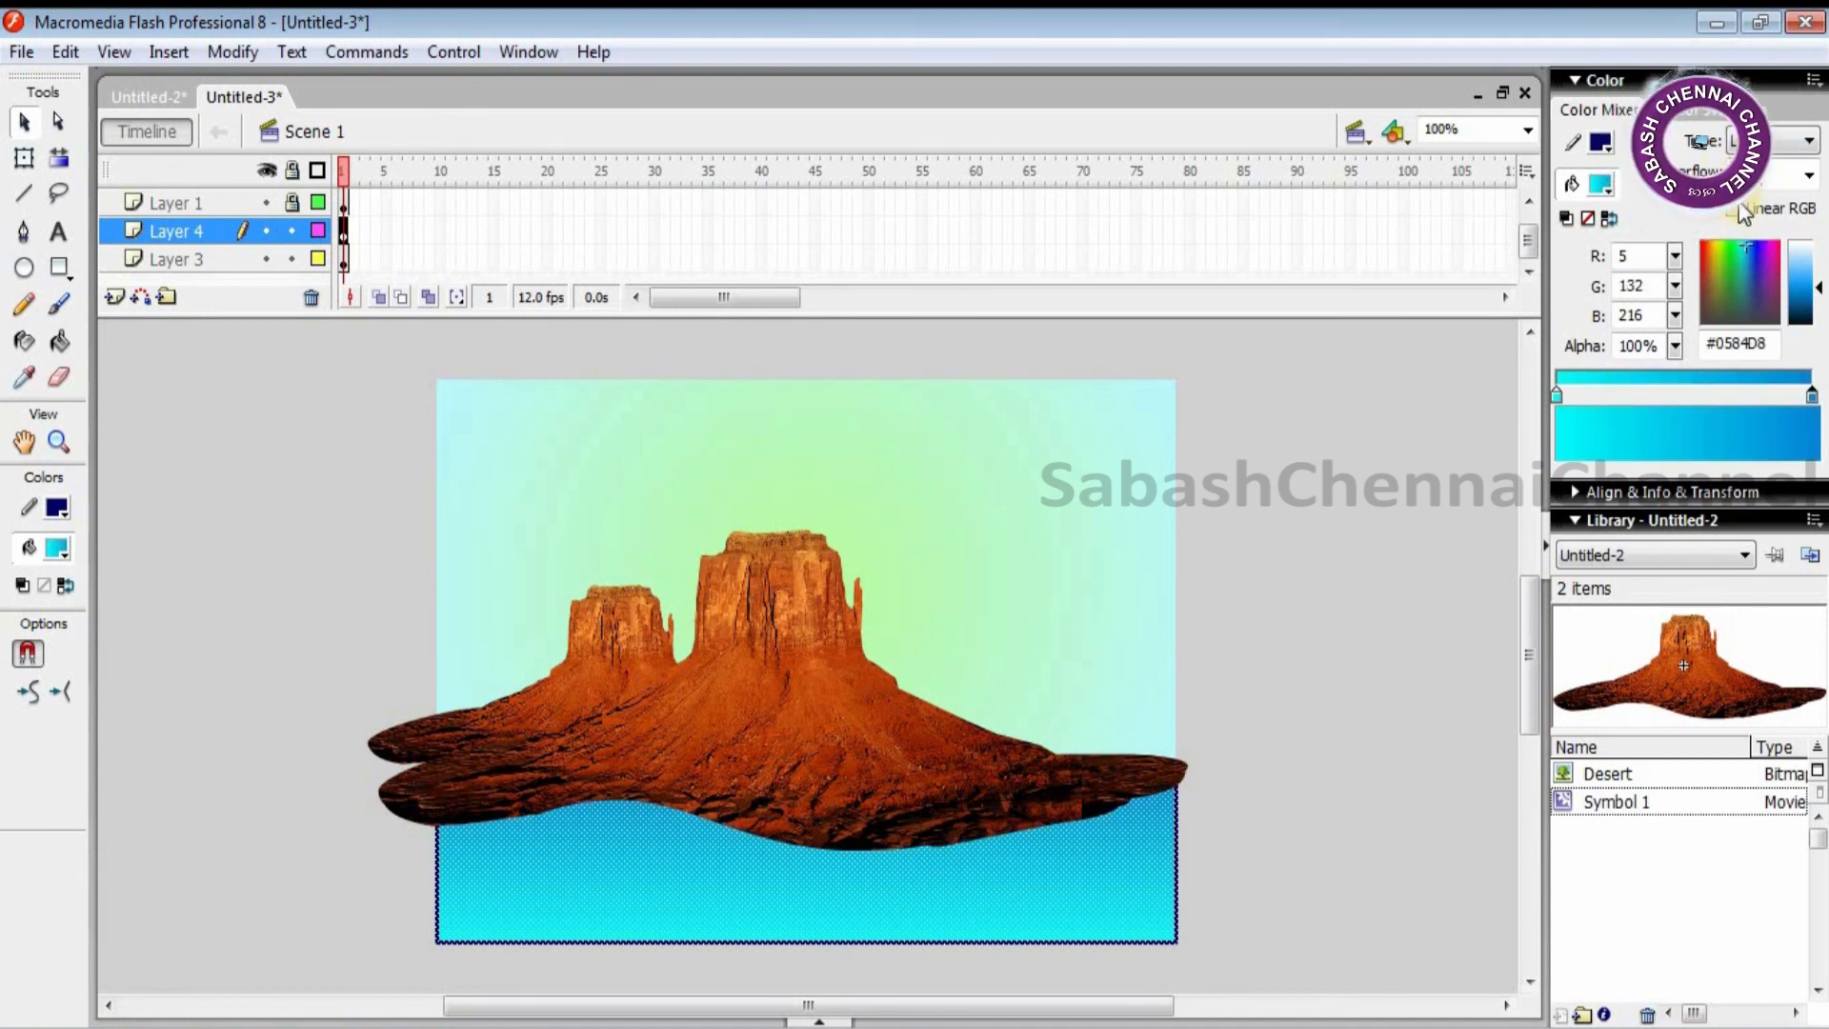
{"action": "left_click", "coordinate": [1266, 563]}
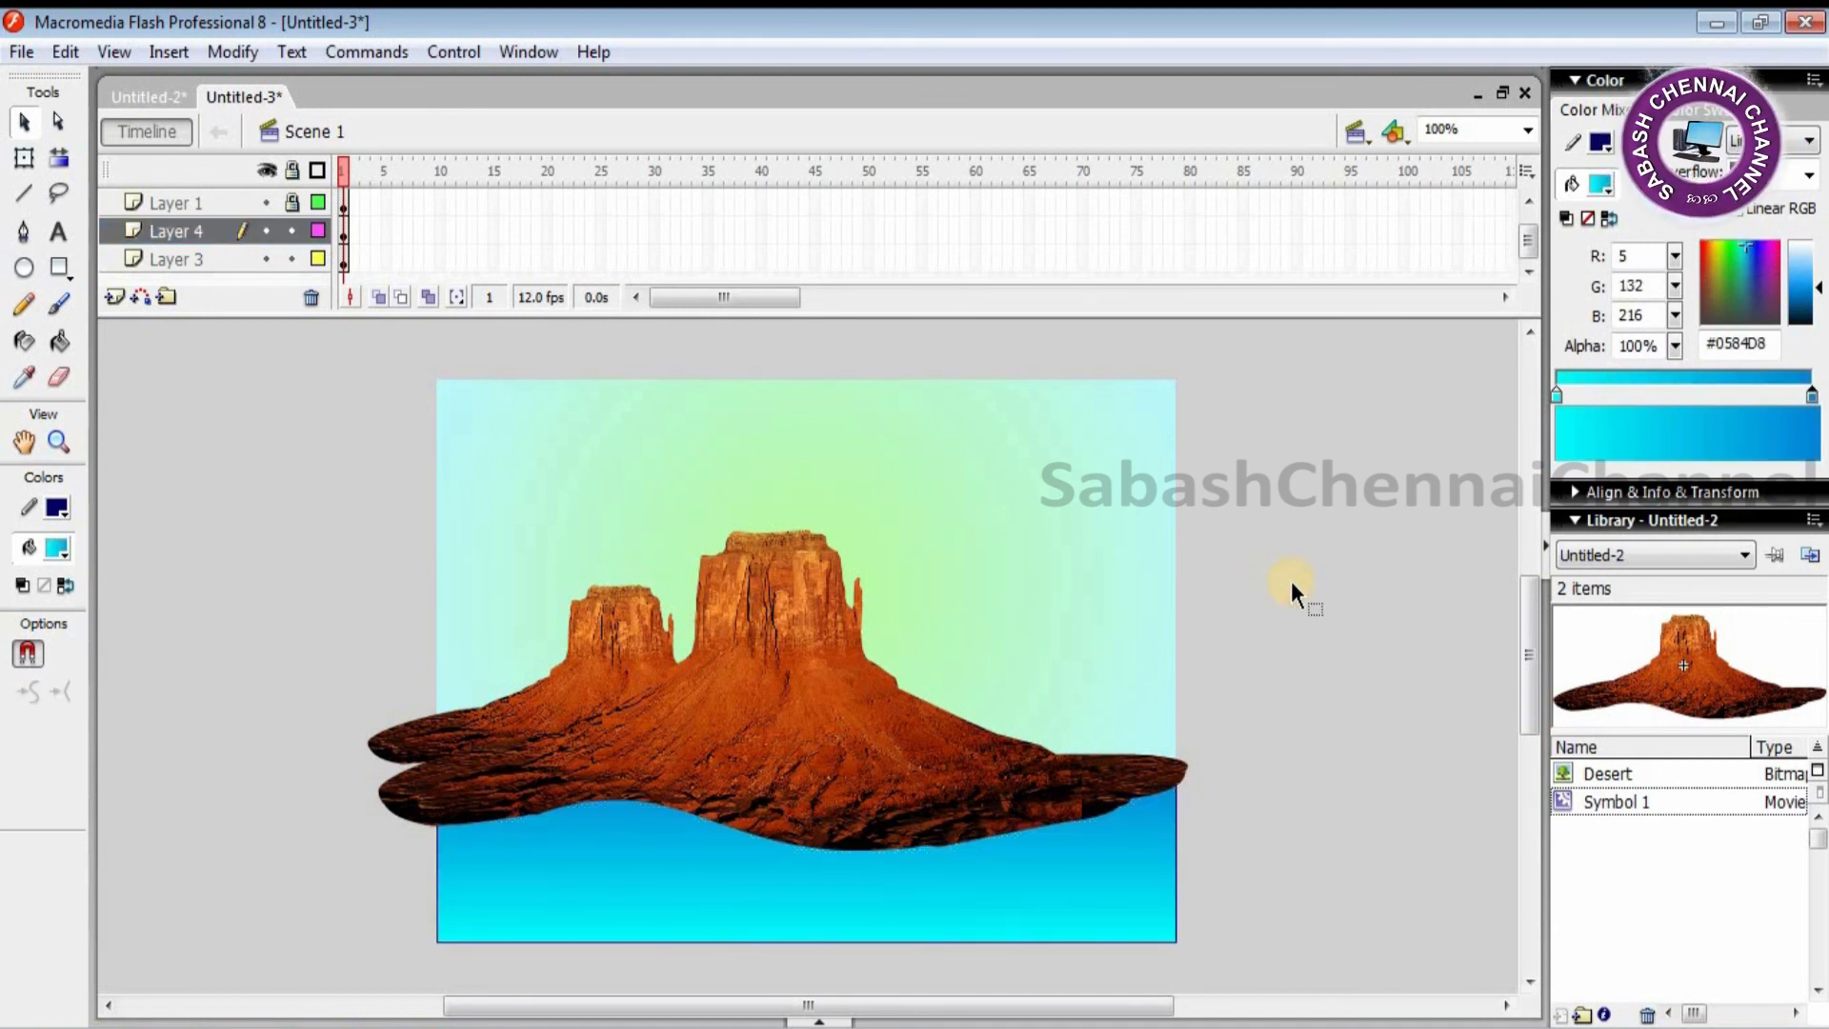
Step: Delete the lower, right and left outline segments of the blue ground rectangle
{"action": "left_click", "coordinate": [877, 943]}
{"action": "key", "text": "Delete"}
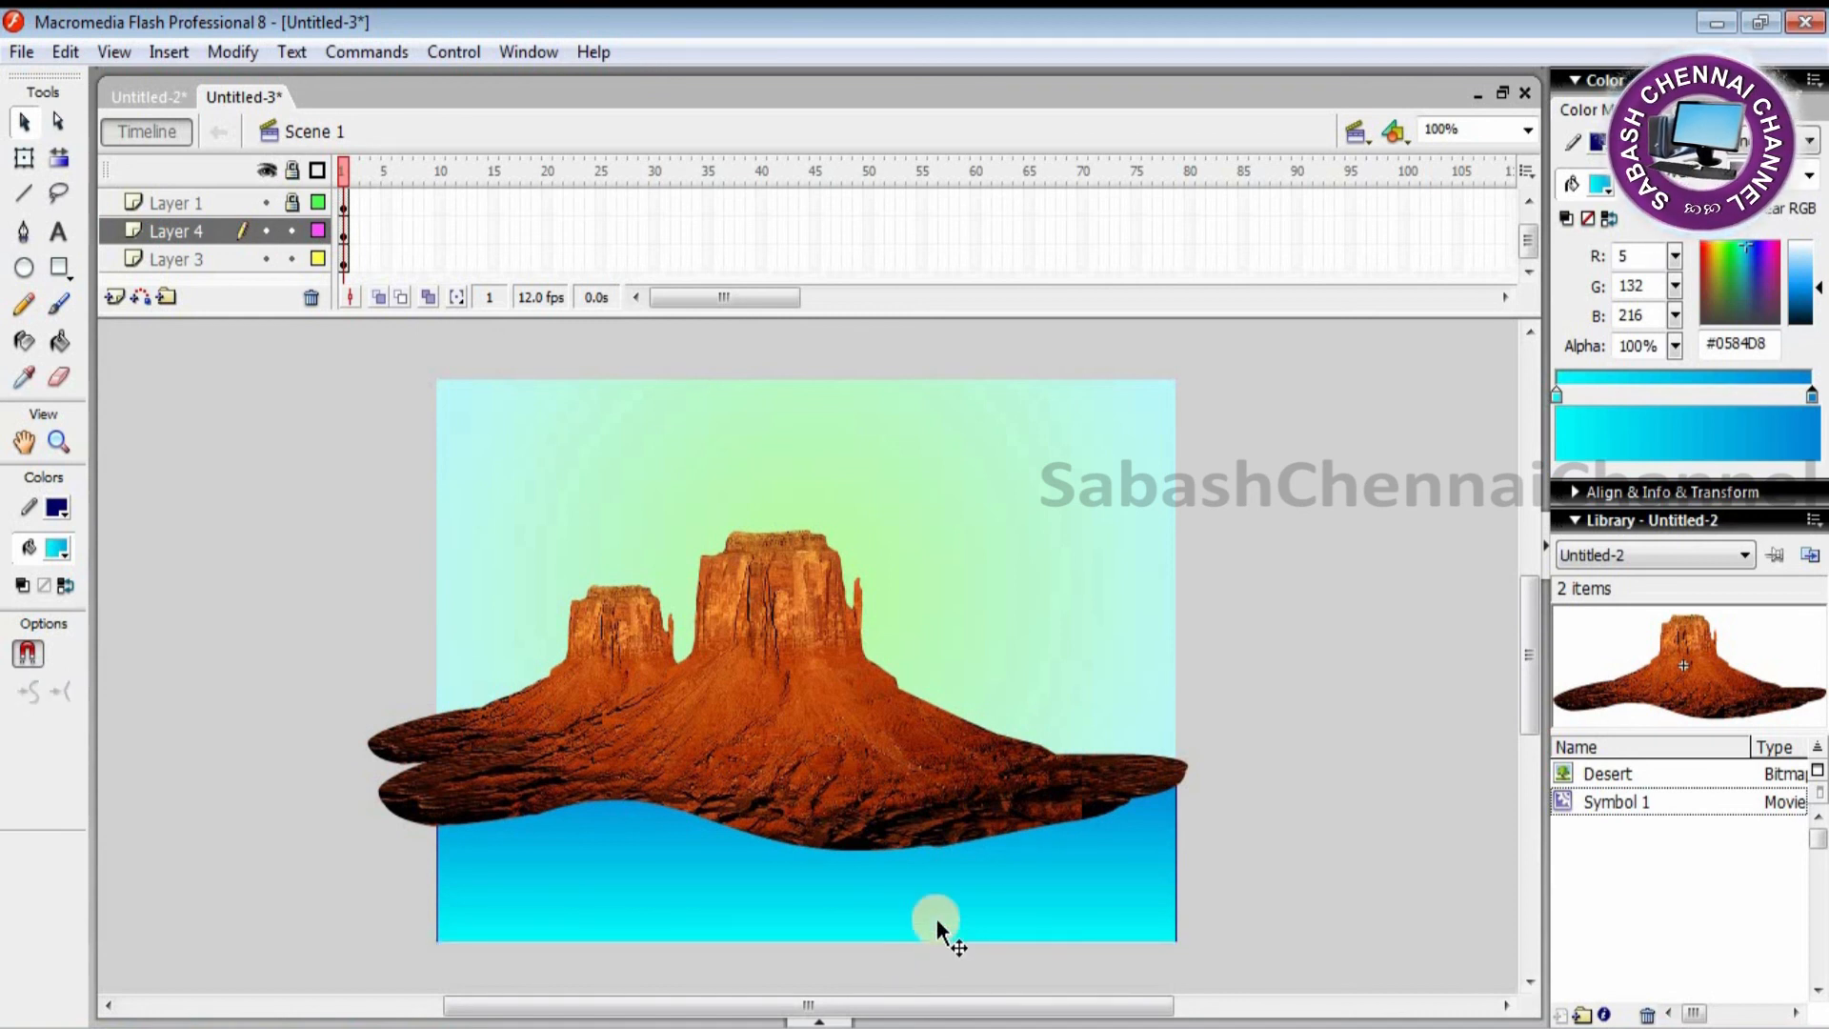
{"action": "left_click", "coordinate": [1176, 859]}
{"action": "key", "text": "Delete"}
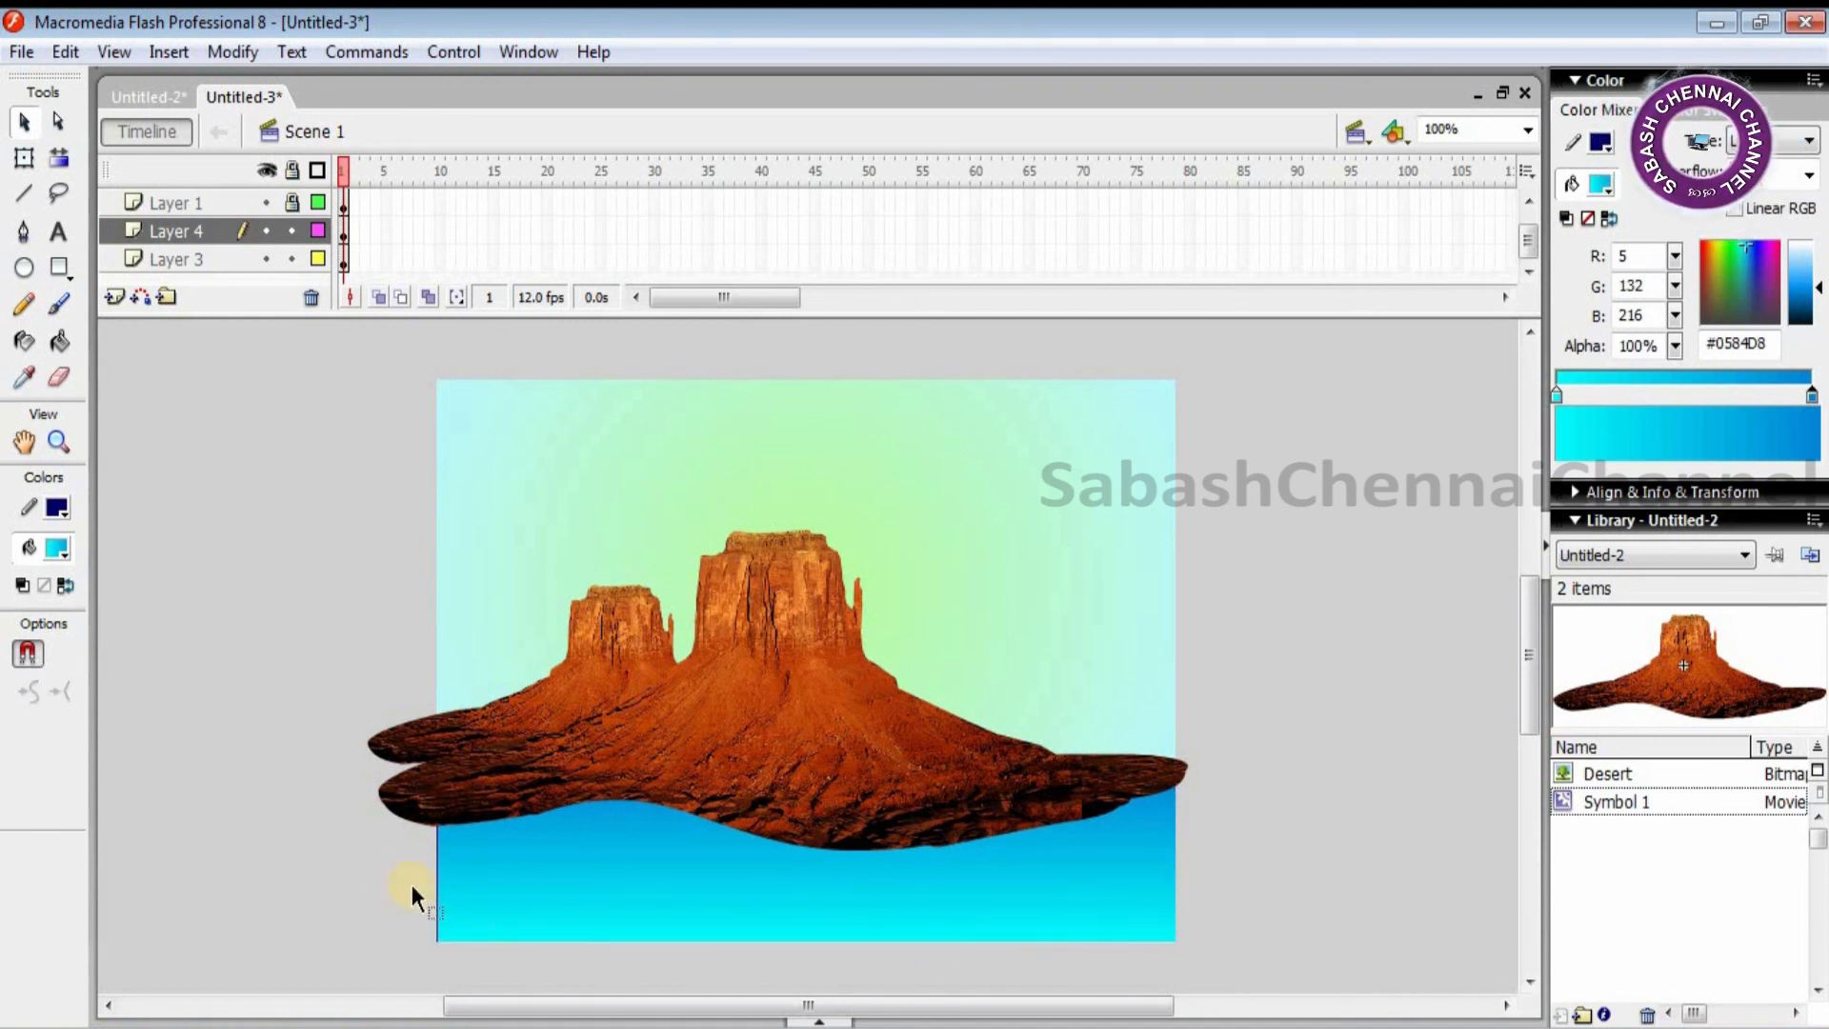
{"action": "left_click", "coordinate": [436, 867]}
{"action": "key", "text": "Delete"}
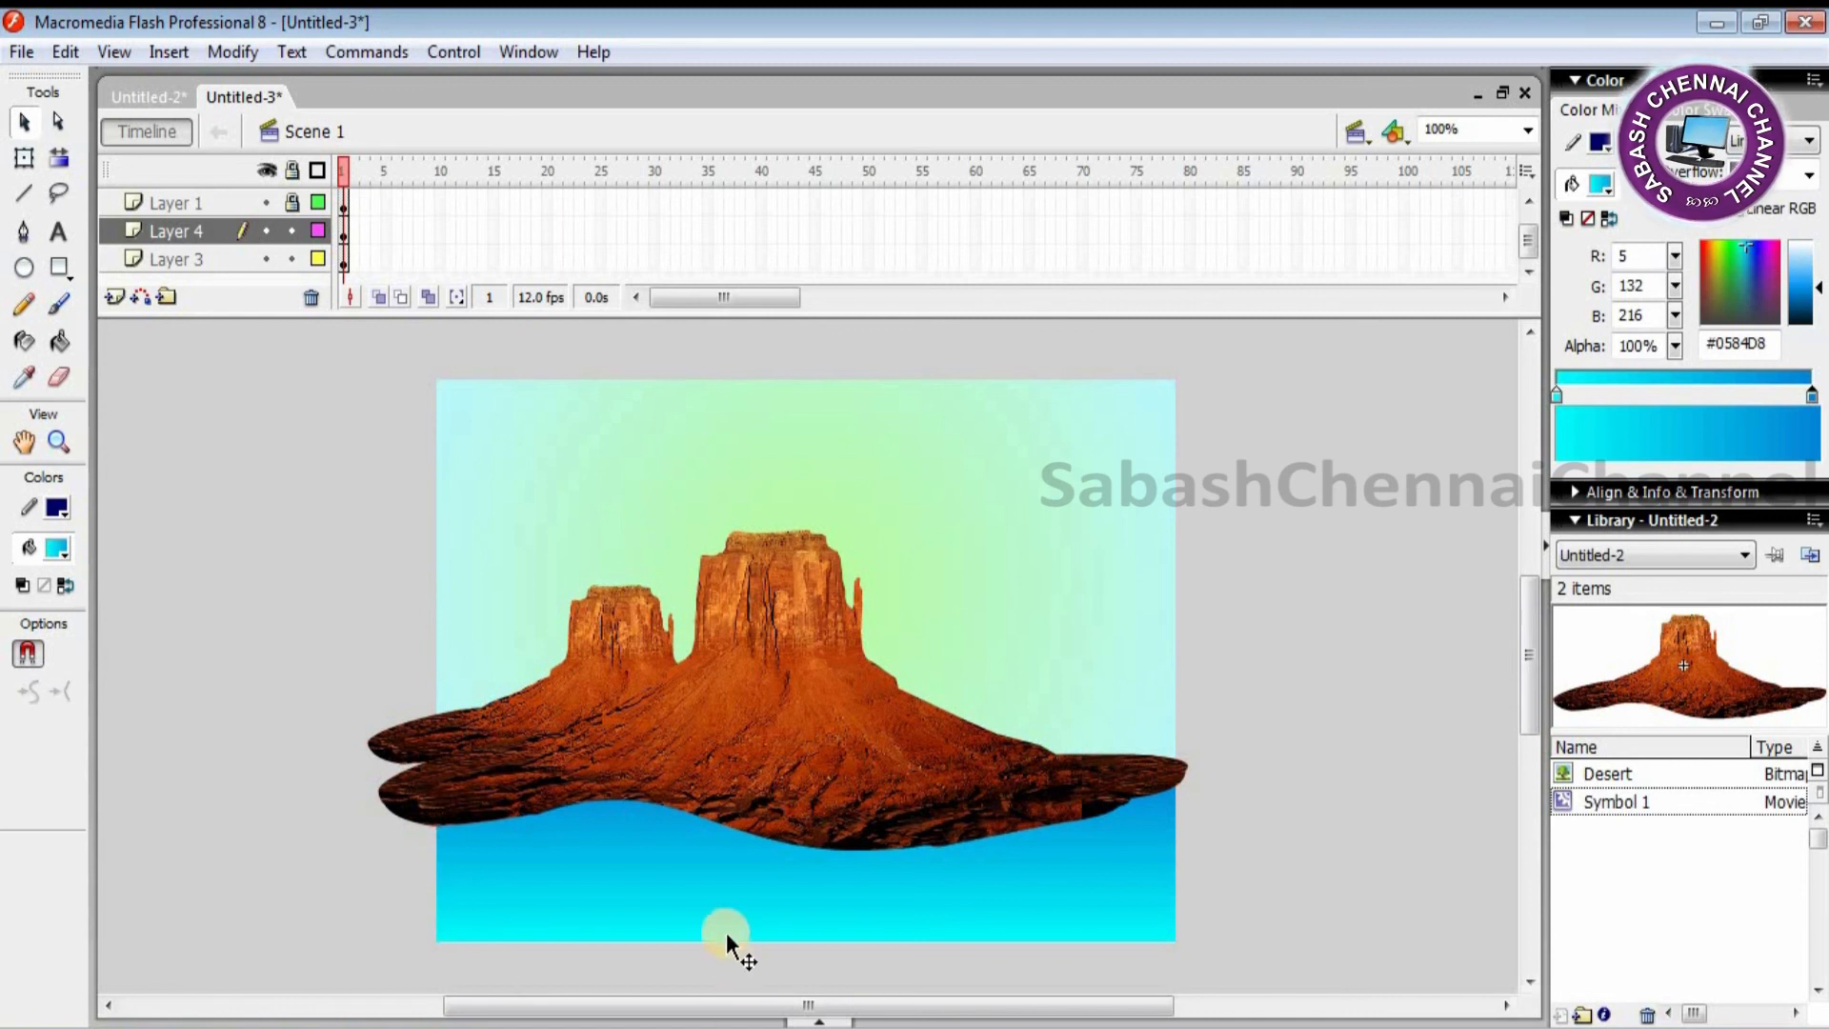
Step: Stretch the blue rectangle slightly past the stage's lower edge with Free Transform, and preview the movie
{"action": "left_click", "coordinate": [24, 157]}
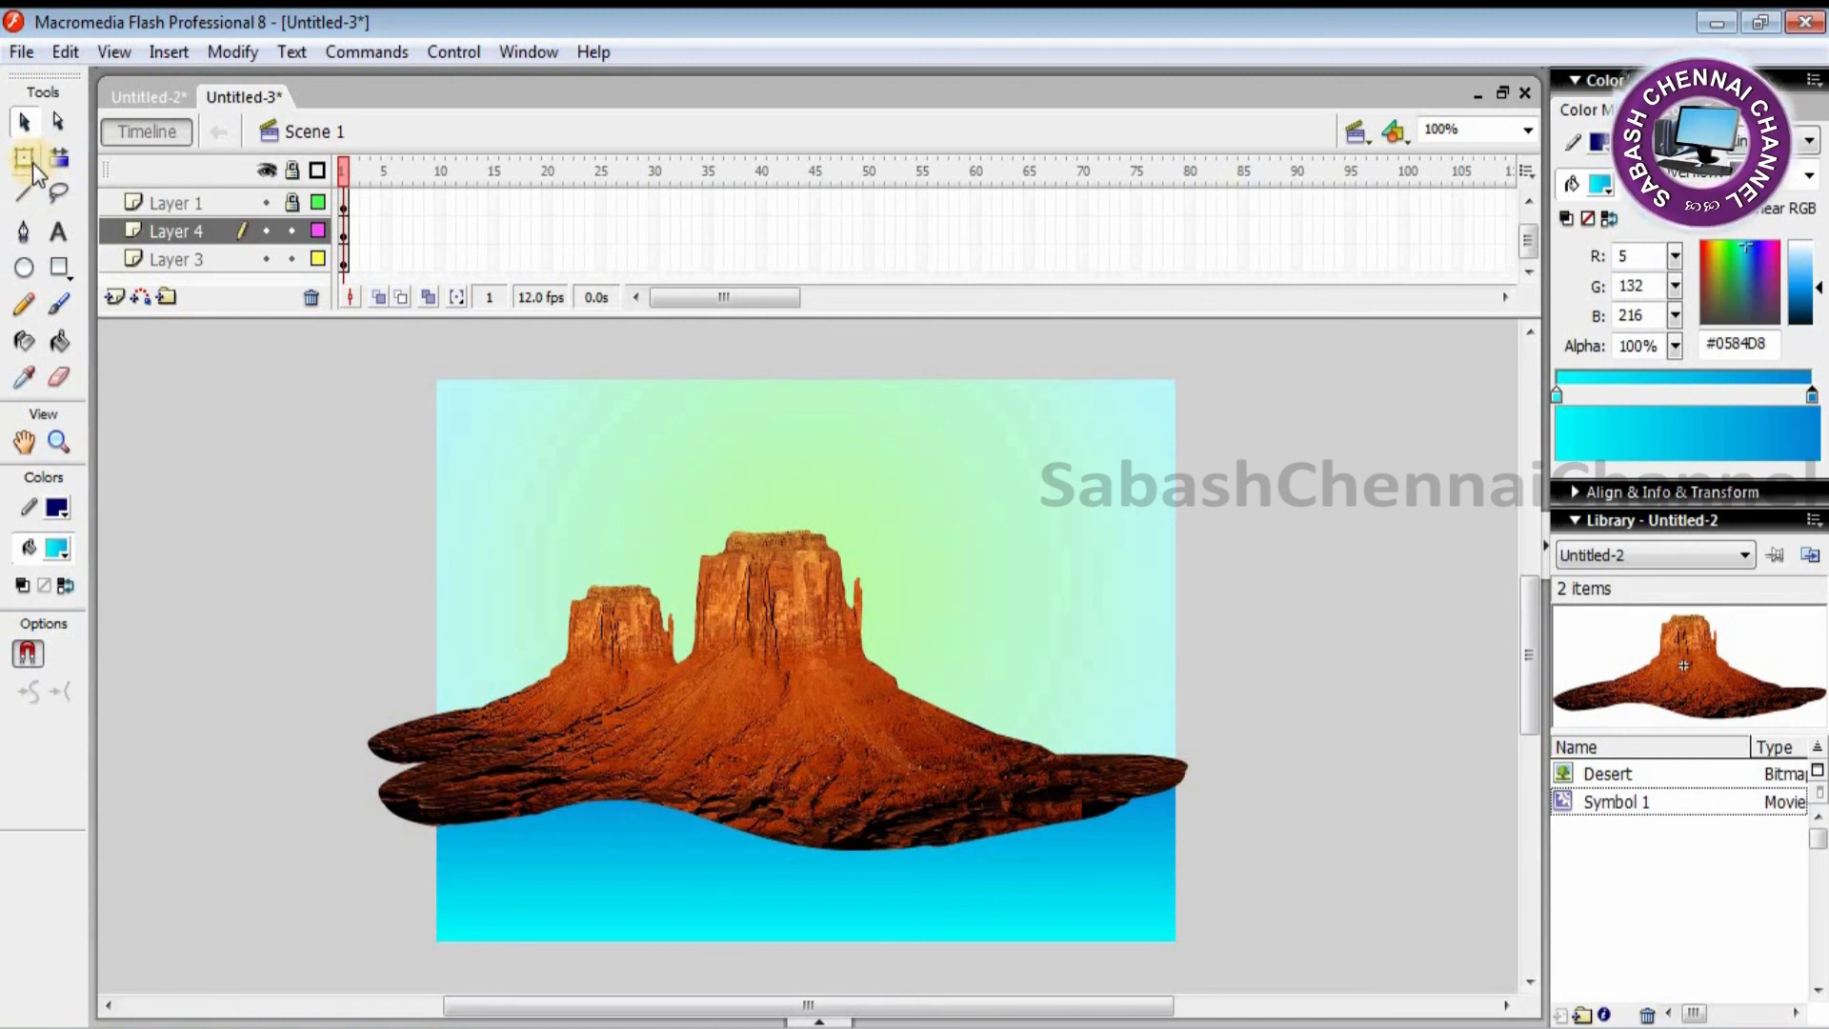
{"action": "left_click", "coordinate": [730, 896]}
{"action": "left_click_drag", "start_coordinate": [803, 944], "coordinate": [803, 952]}
{"action": "left_click", "coordinate": [1288, 678]}
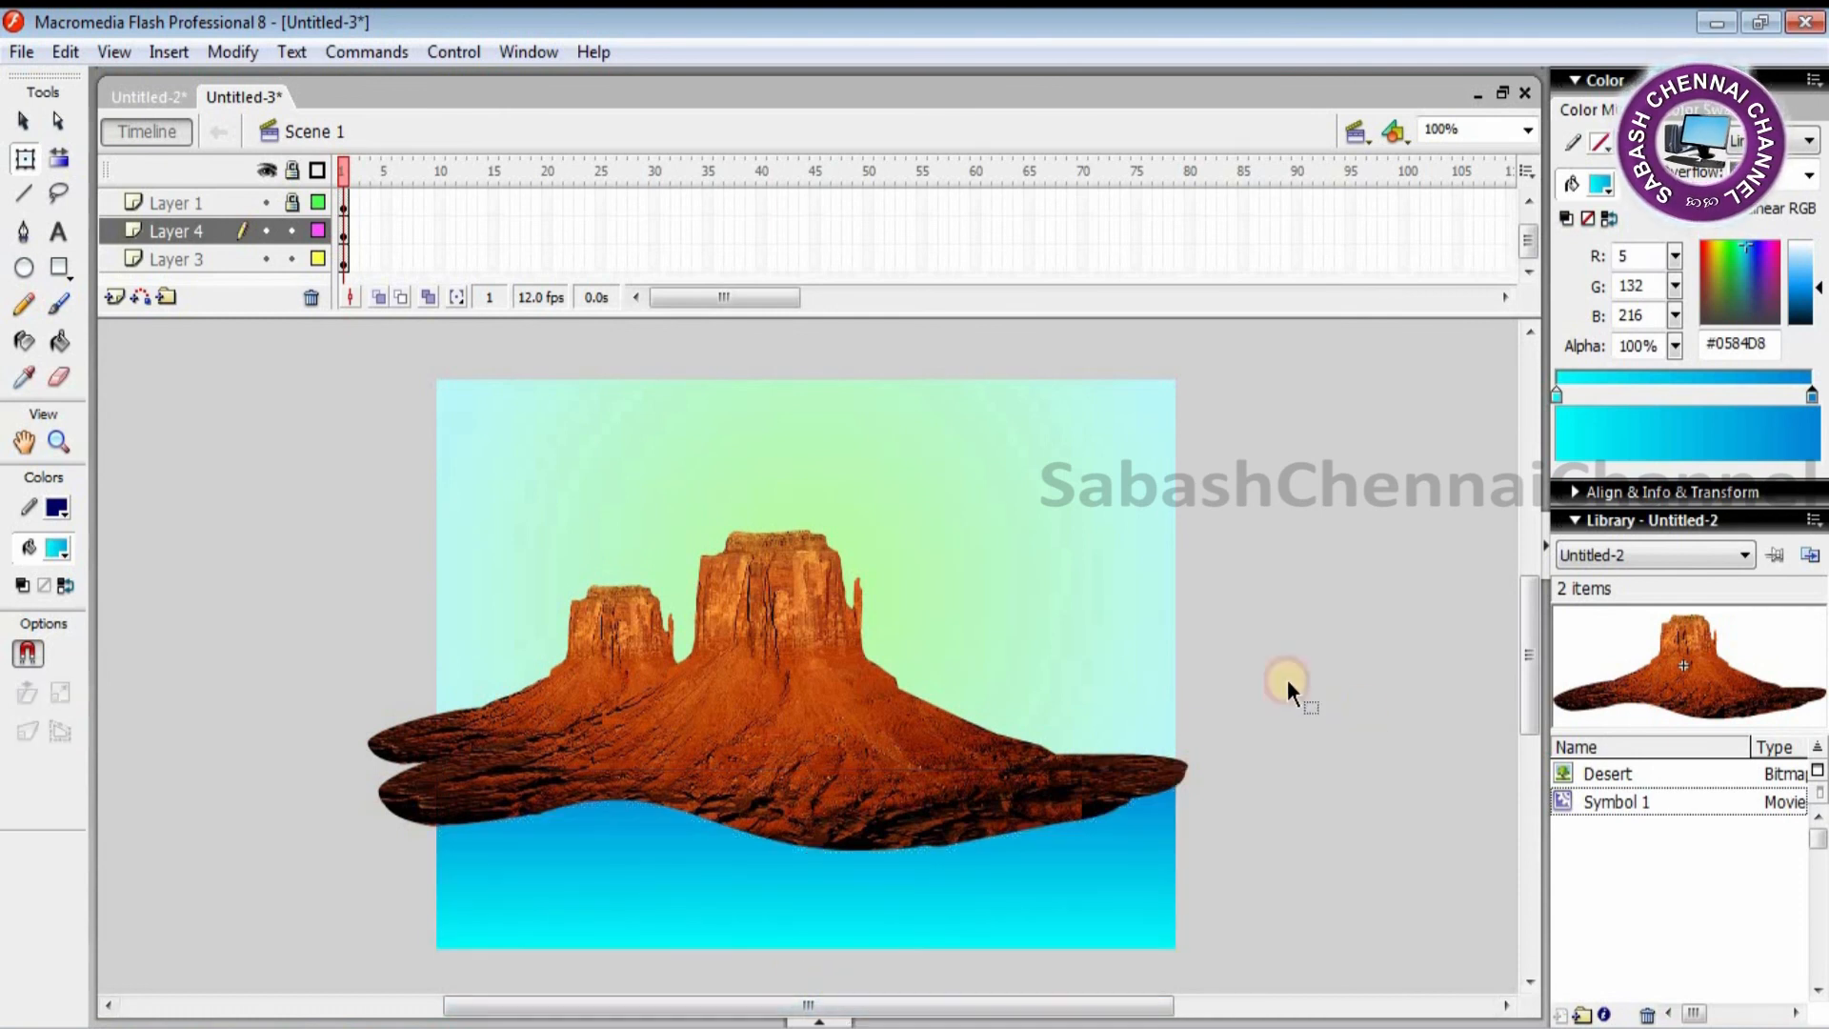
{"action": "key", "text": "ctrl+Return"}
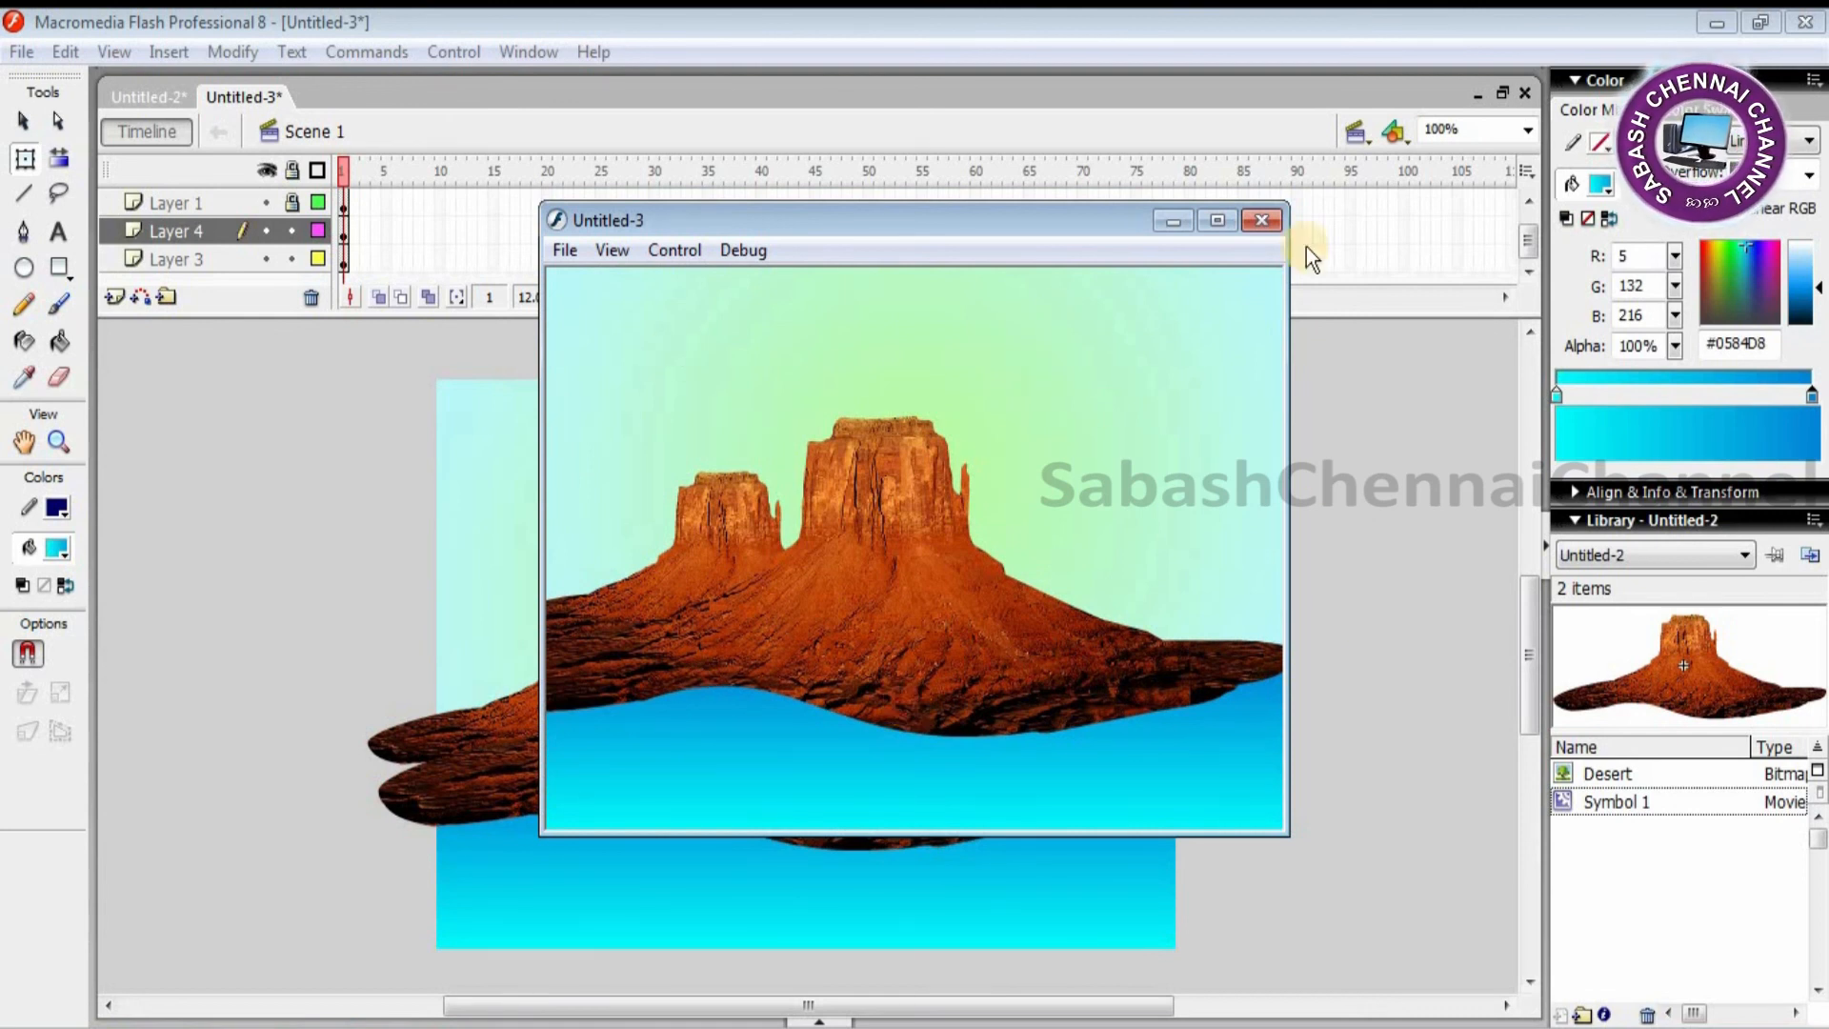
{"action": "left_click", "coordinate": [1260, 223]}
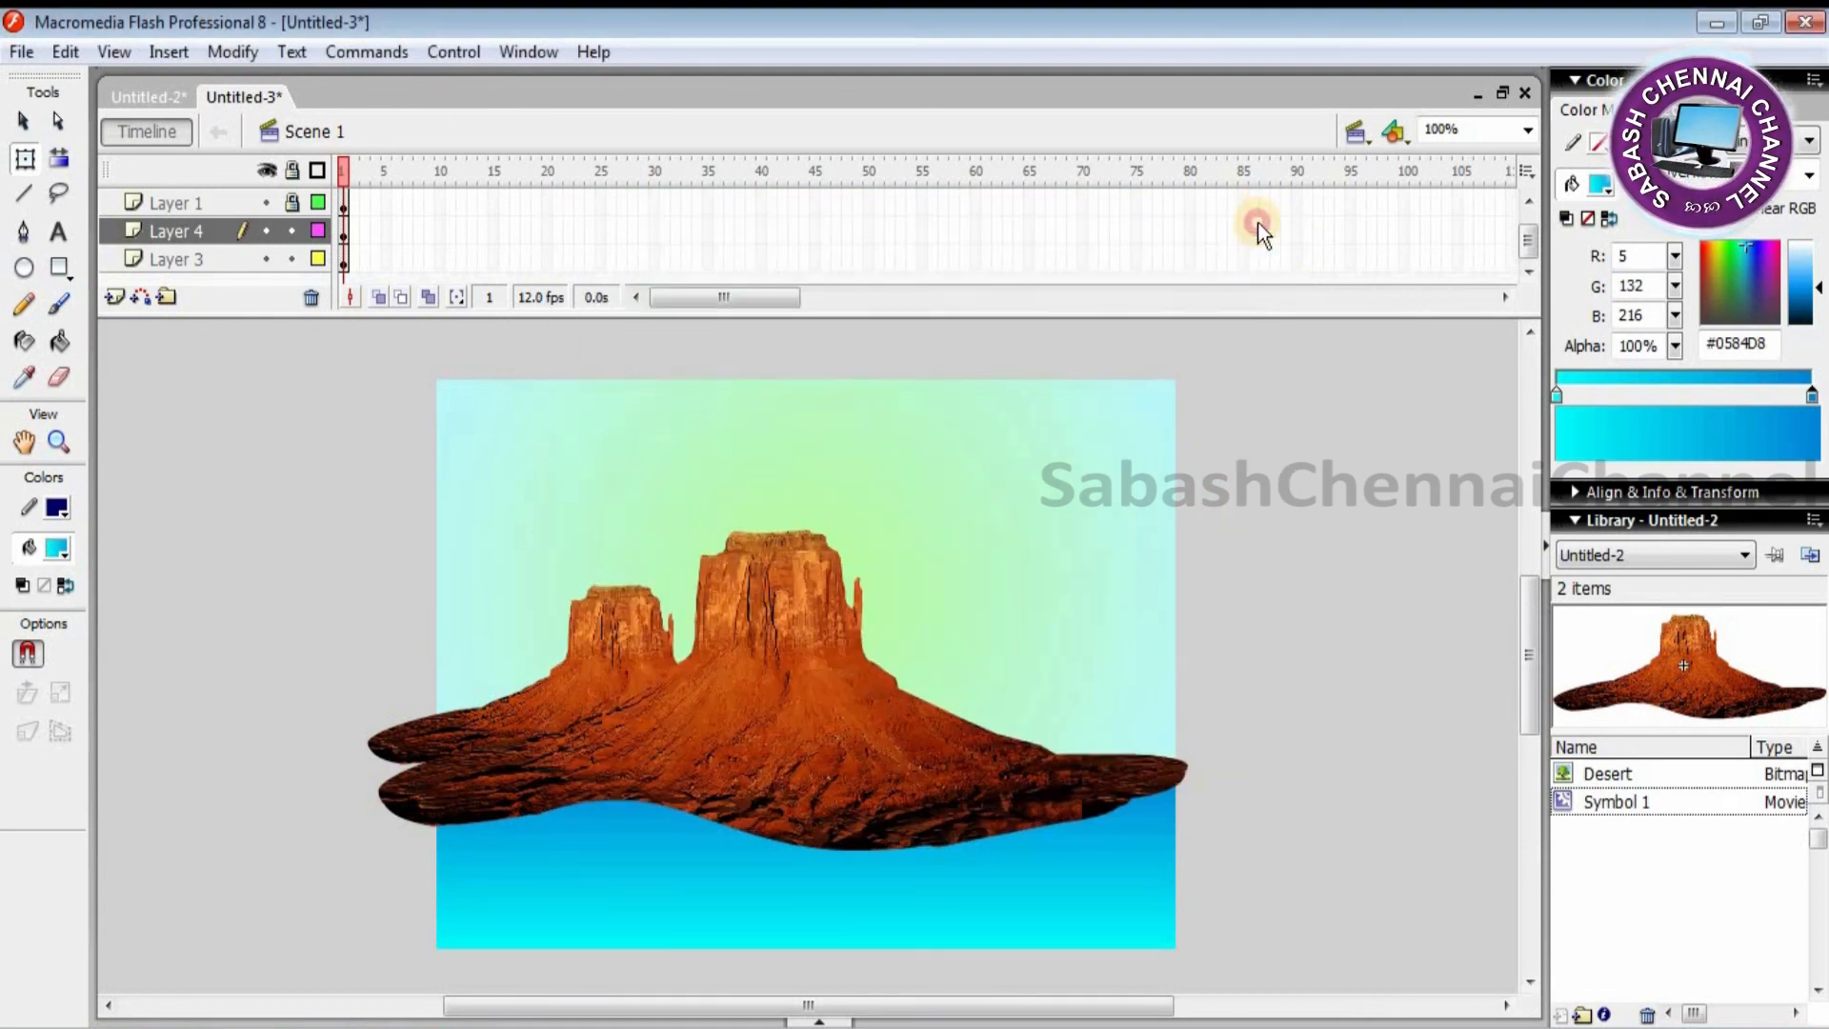
Step: Change the sky gradient's centre colour to yellow #F0FE70 and keep its outer colour at #BCF8FE
{"action": "left_click", "coordinate": [938, 465]}
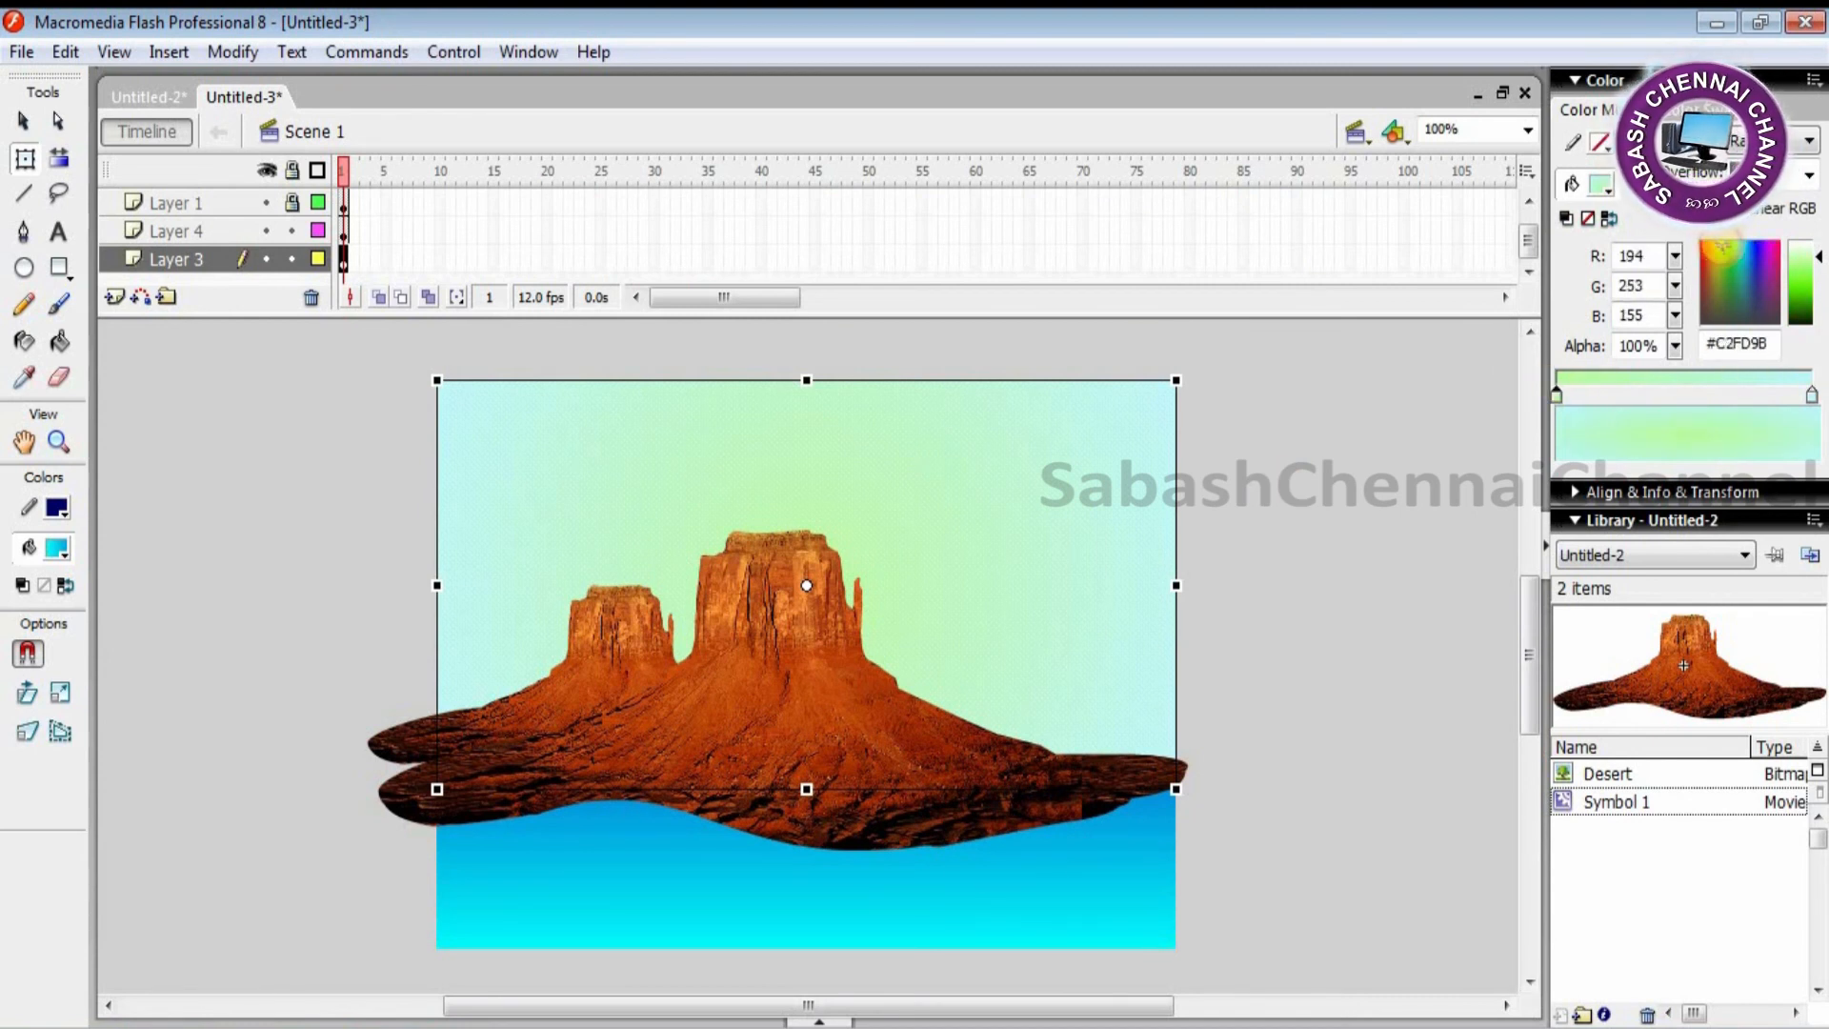
{"action": "left_click_drag", "start_coordinate": [1723, 250], "coordinate": [1713, 255]}
{"action": "left_click", "coordinate": [1703, 244]}
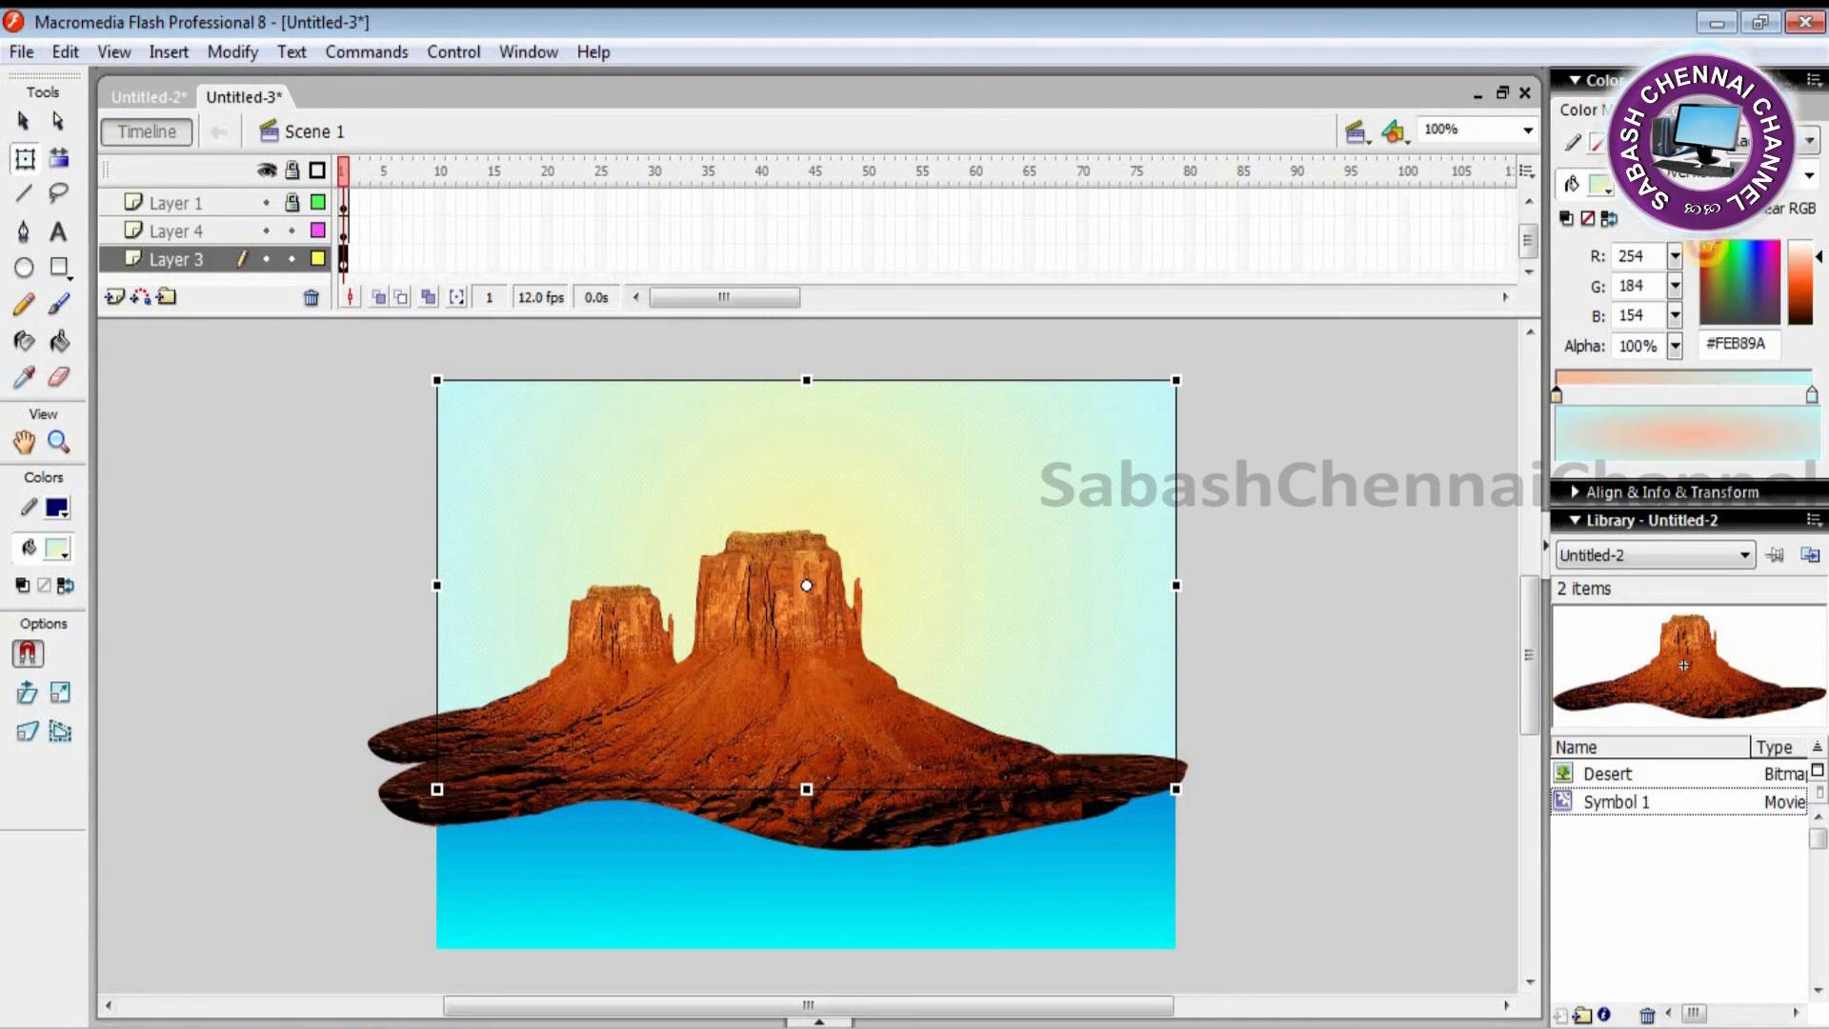
{"action": "left_click", "coordinate": [1716, 245]}
{"action": "left_click", "coordinate": [1720, 254]}
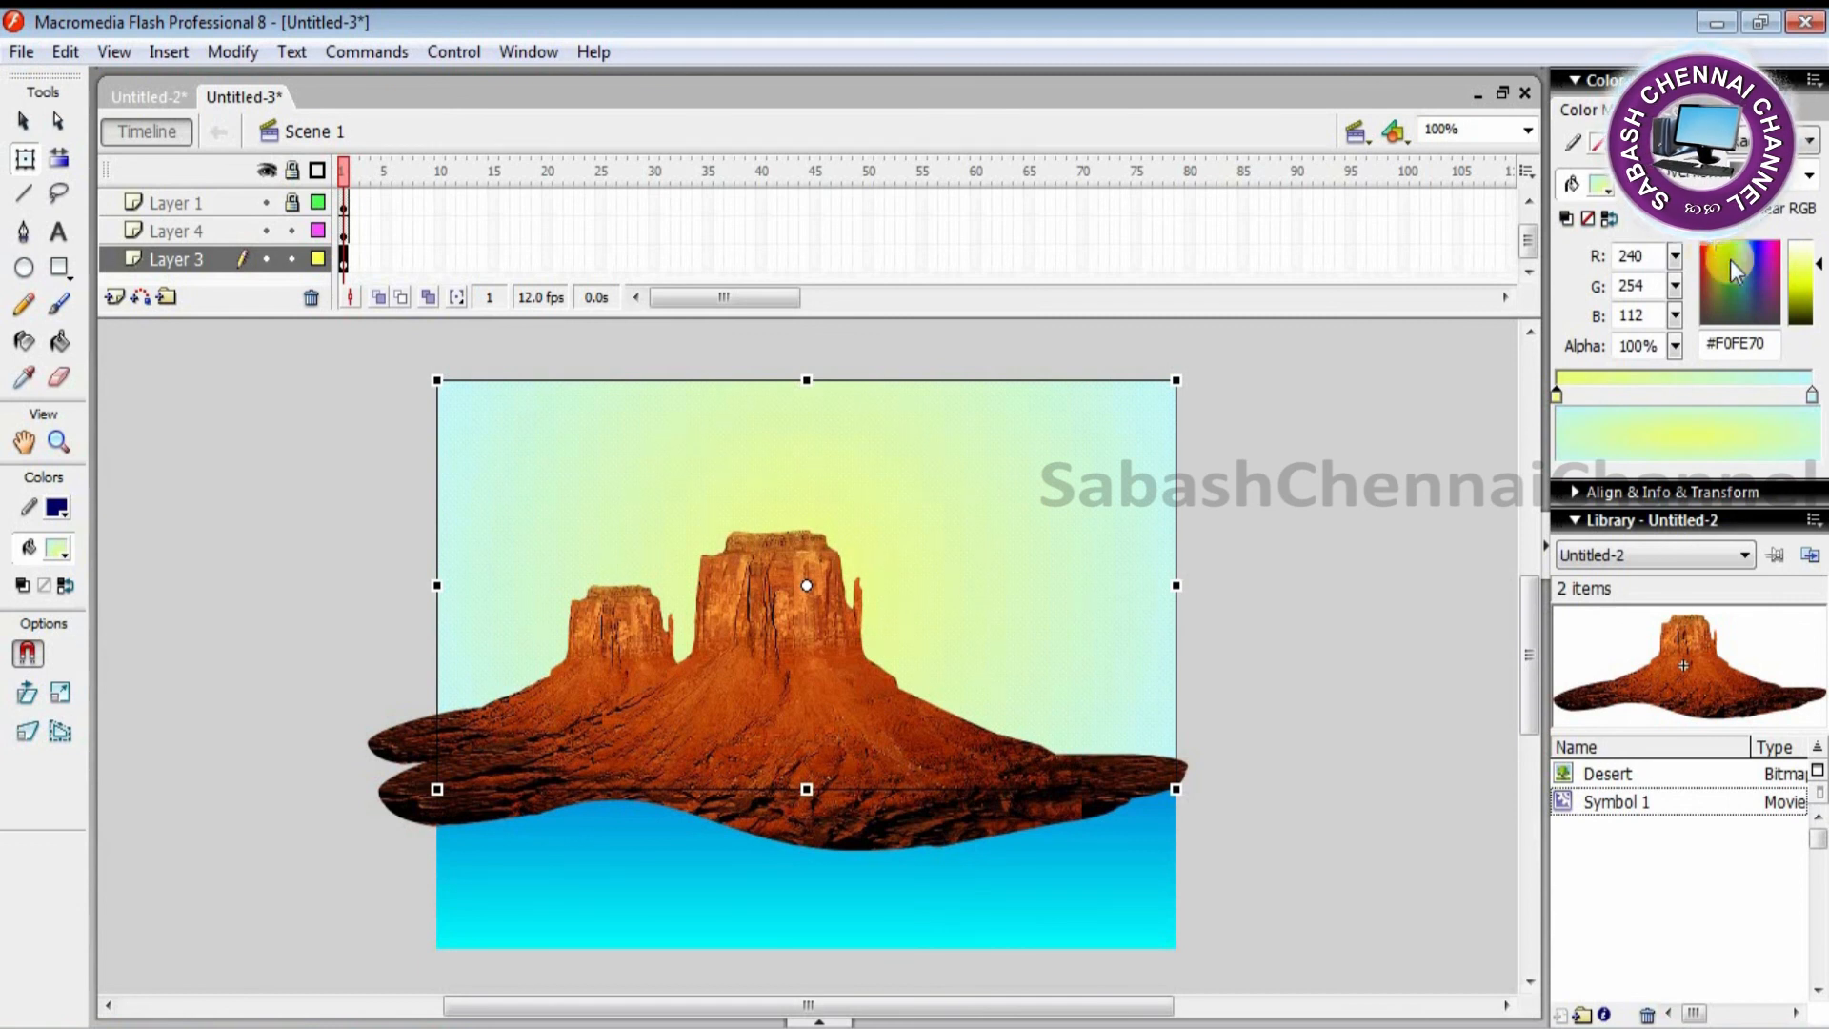
{"action": "left_click", "coordinate": [1813, 400]}
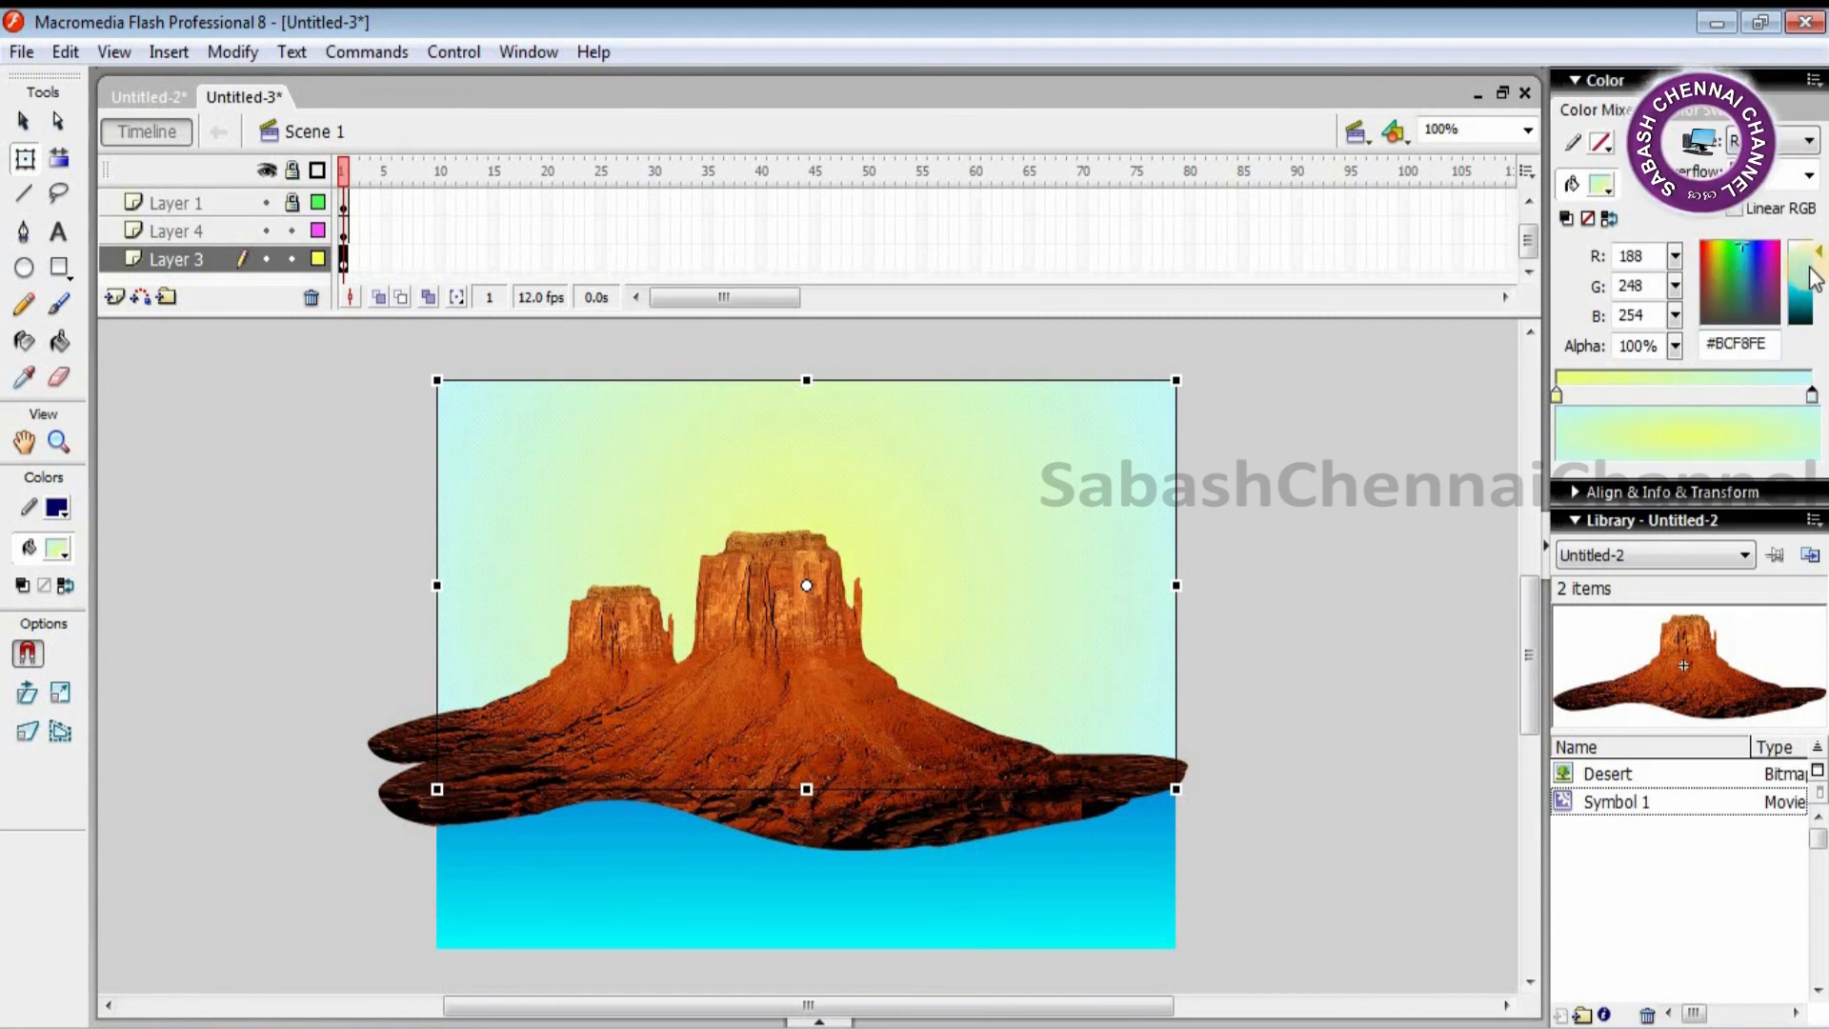
{"action": "mouse_move", "coordinate": [1817, 255]}
{"action": "left_mouse_down"}
{"action": "mouse_move", "coordinate": [1821, 278]}
{"action": "mouse_move", "coordinate": [1820, 255]}
{"action": "left_mouse_up"}
{"action": "left_click", "coordinate": [1397, 525]}
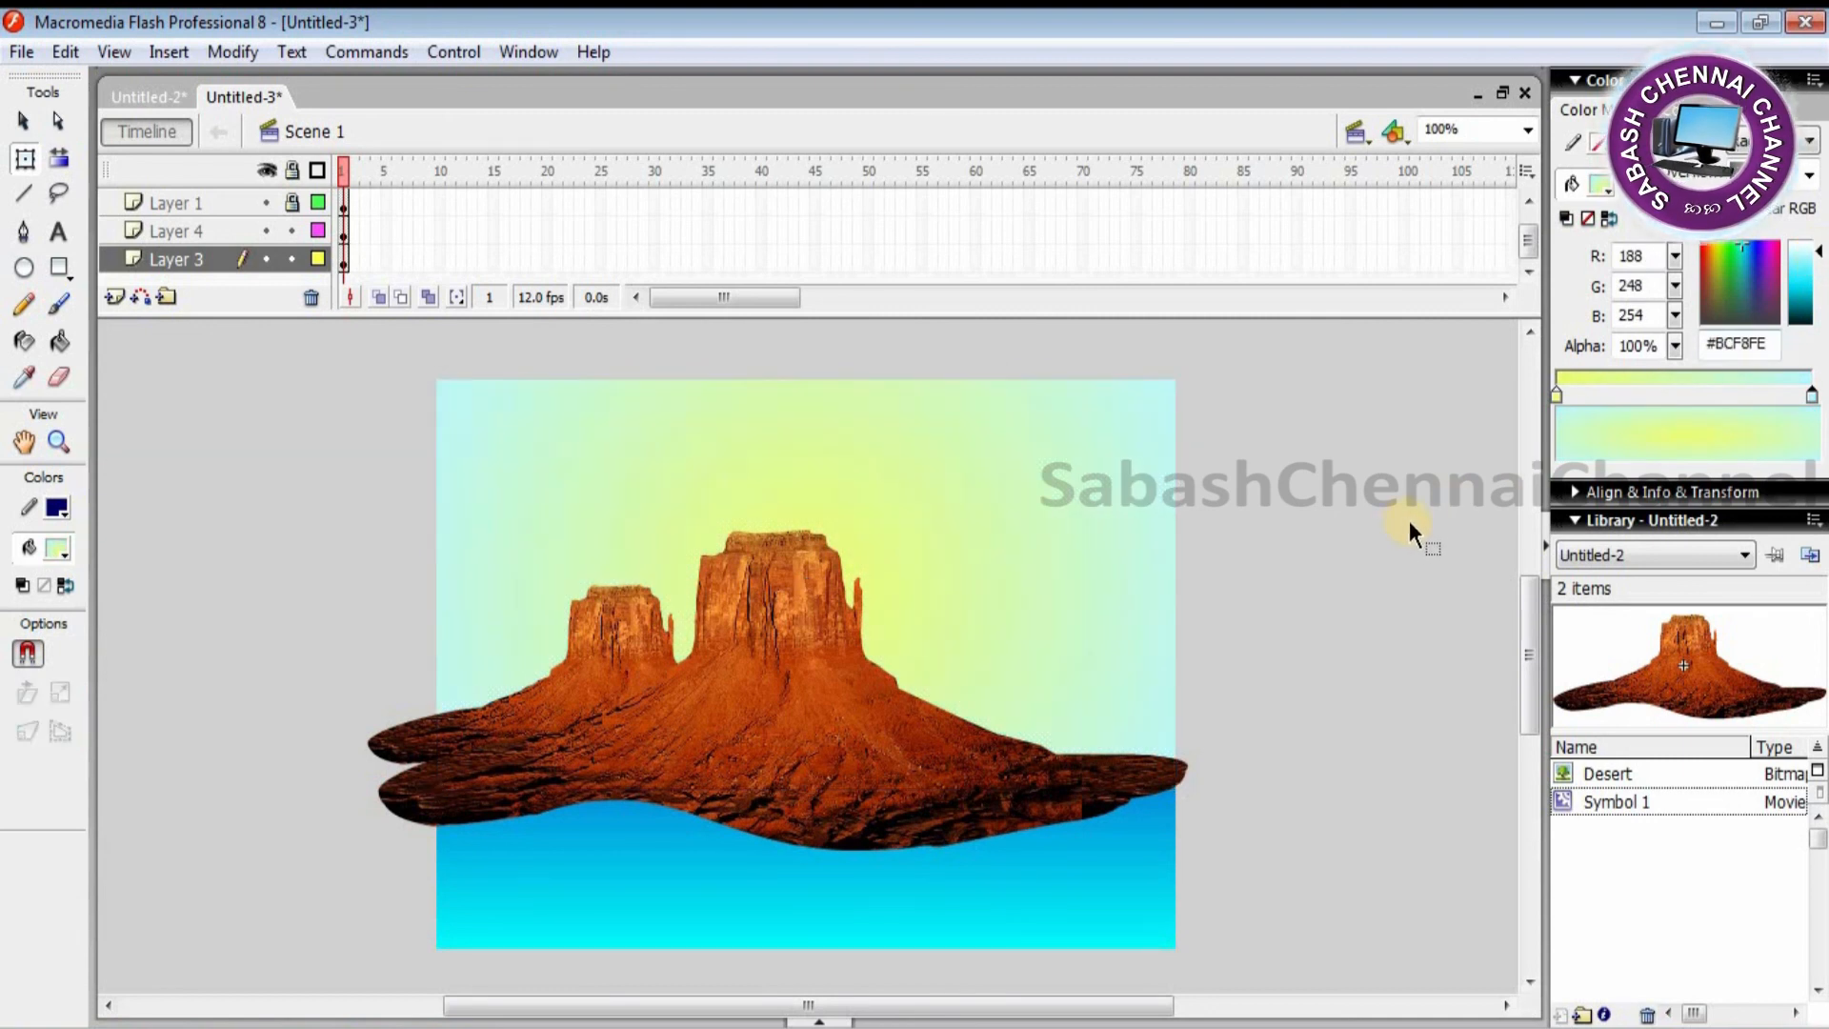
Step: Test the movie to view the recoloured scene, and close the preview
{"action": "key", "text": "ctrl+Return"}
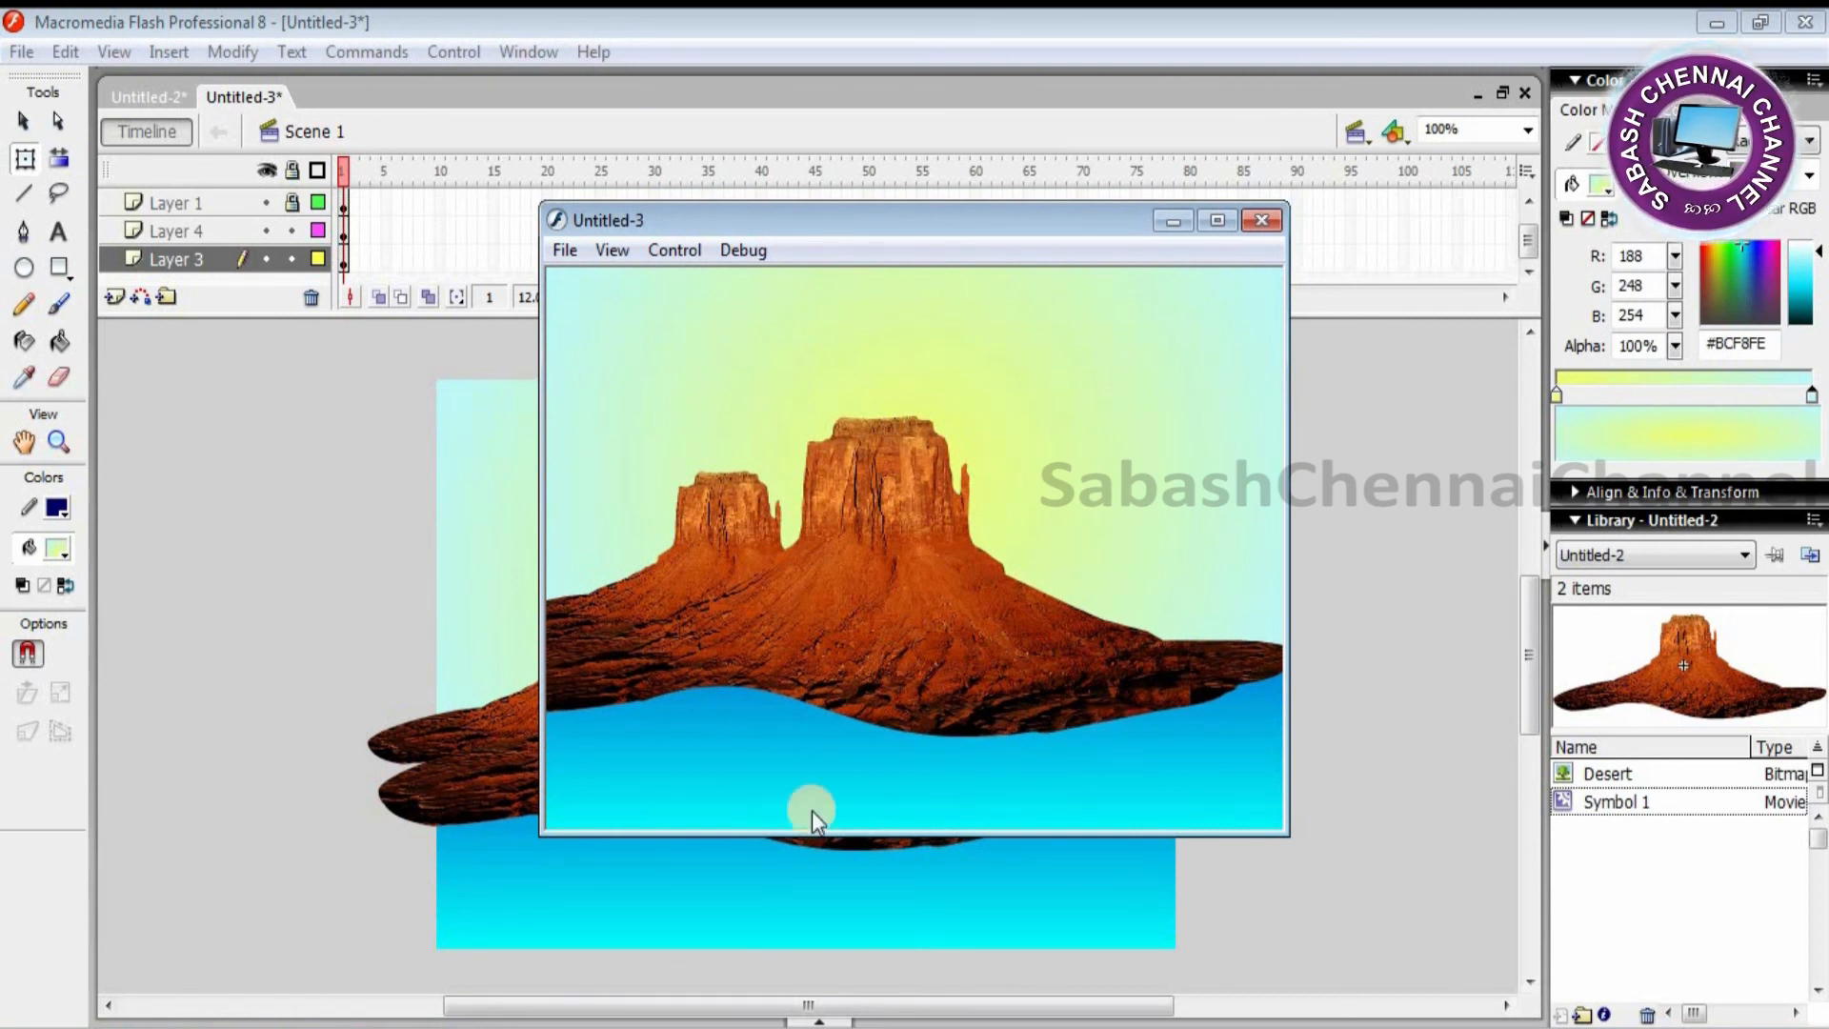
{"action": "left_click", "coordinate": [1259, 221]}
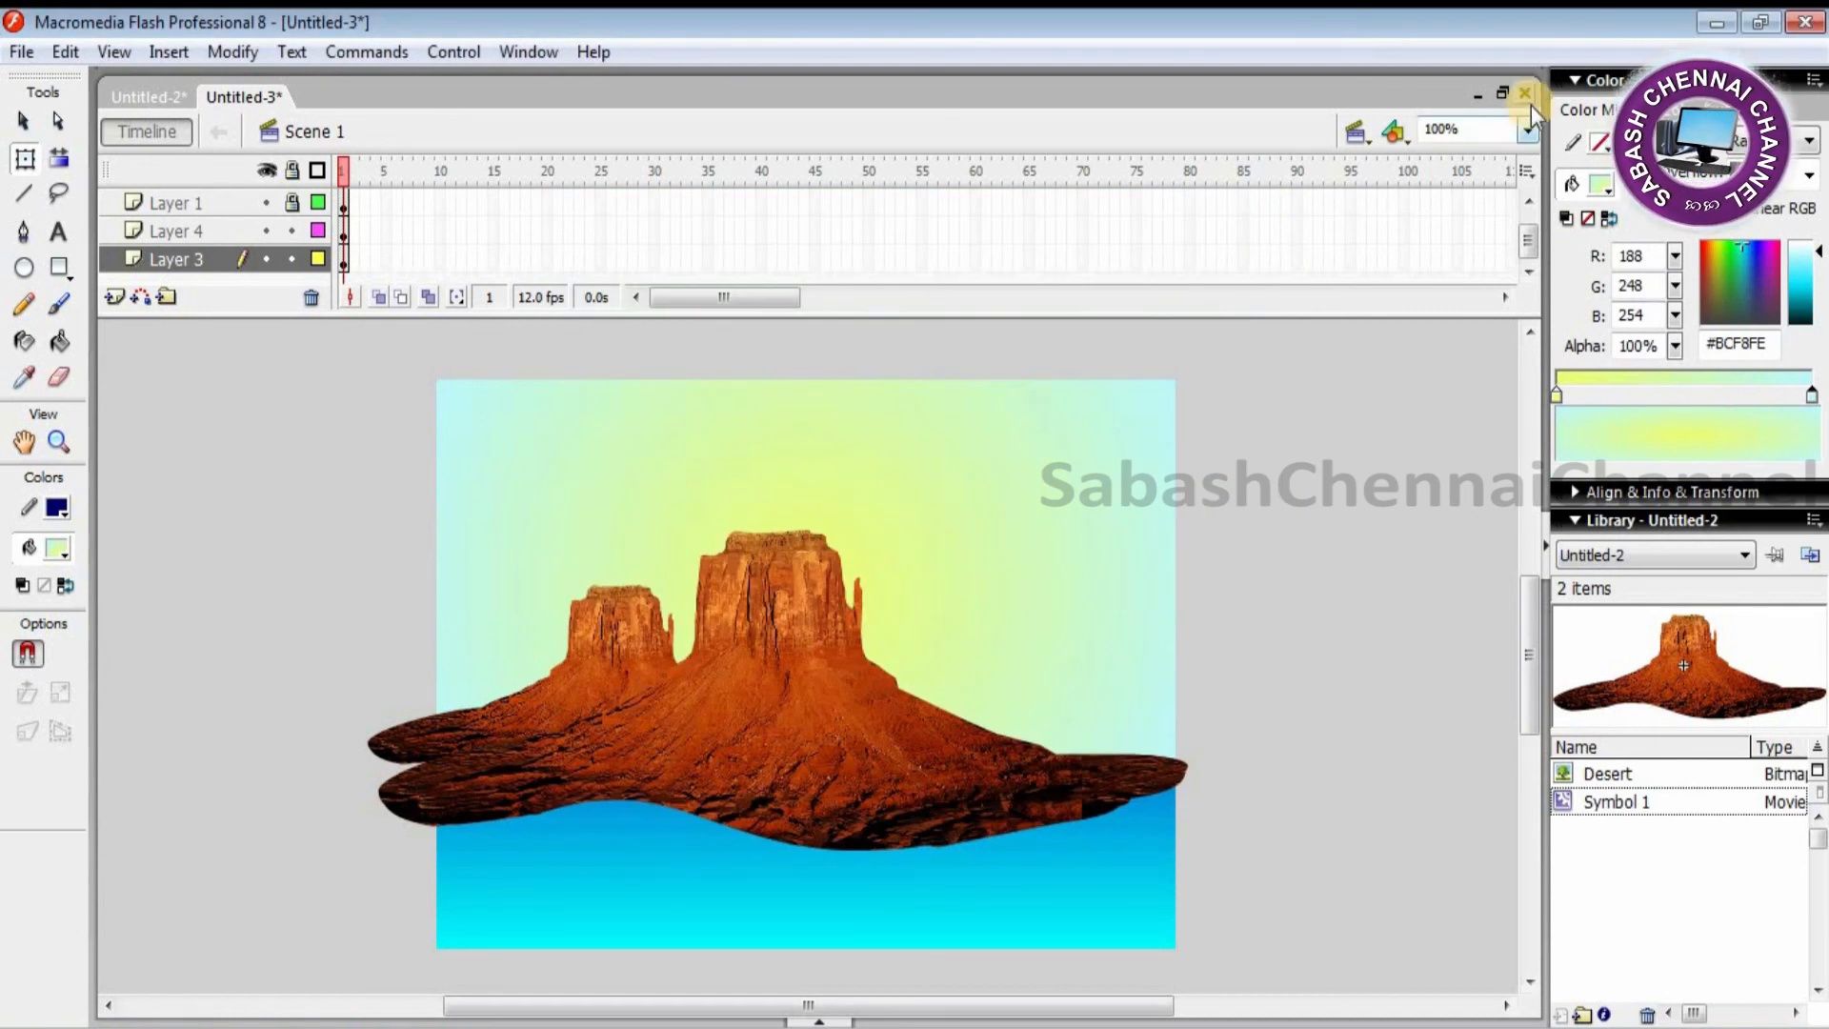